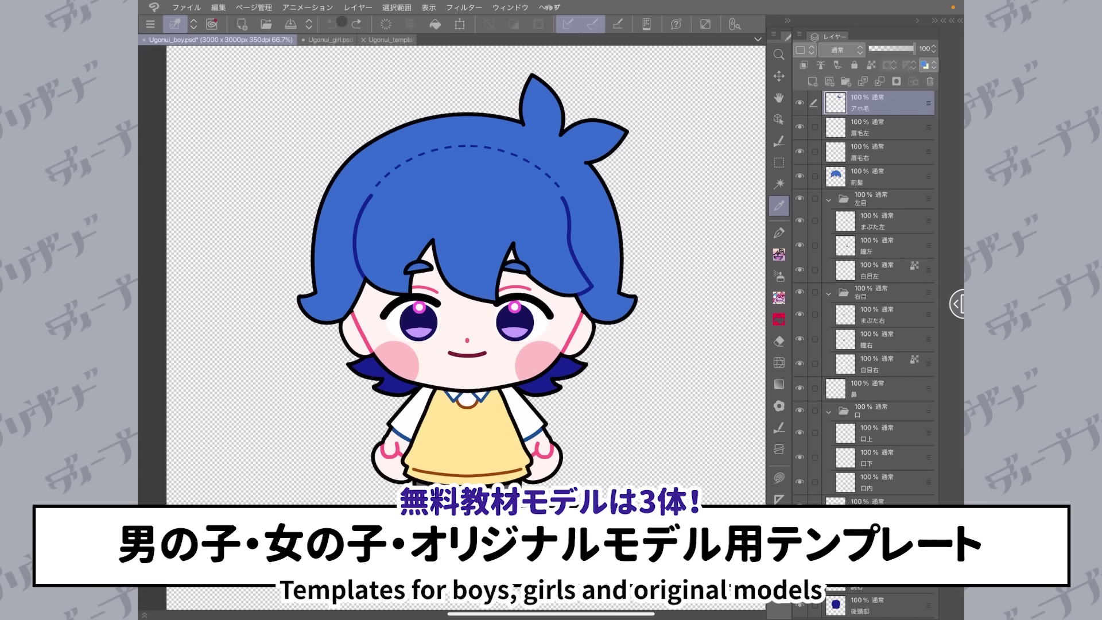
Compare the Ugonui_boy, Ugonui_girl and Ugonui_template illustrations and how their layers are divided.
{"action": "left_click", "coordinate": [330, 40]}
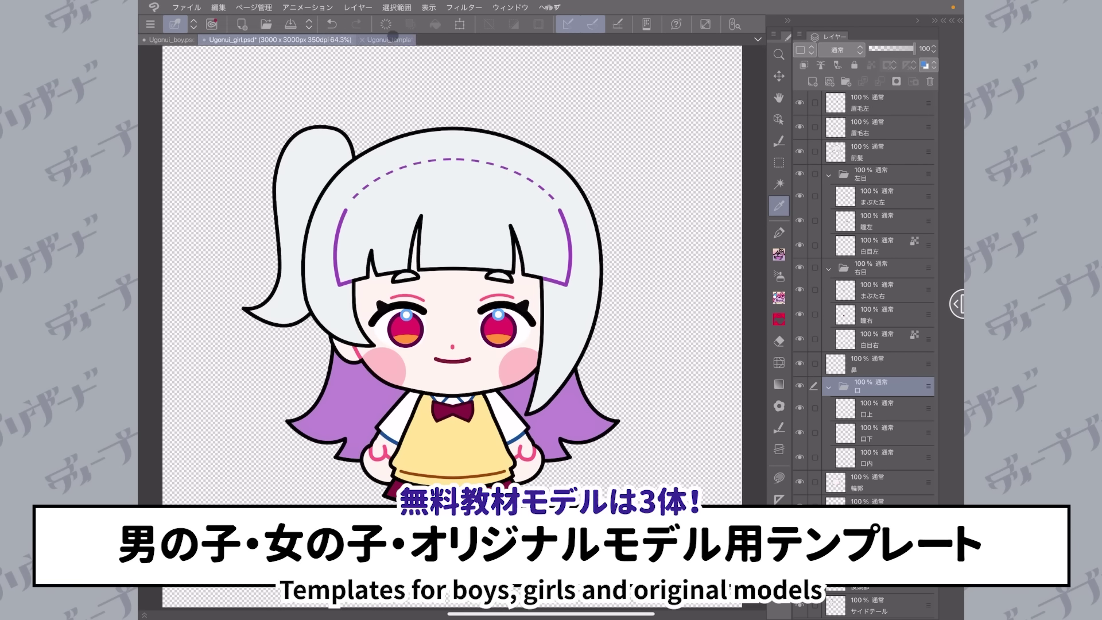
{"action": "left_click", "coordinate": [395, 39]}
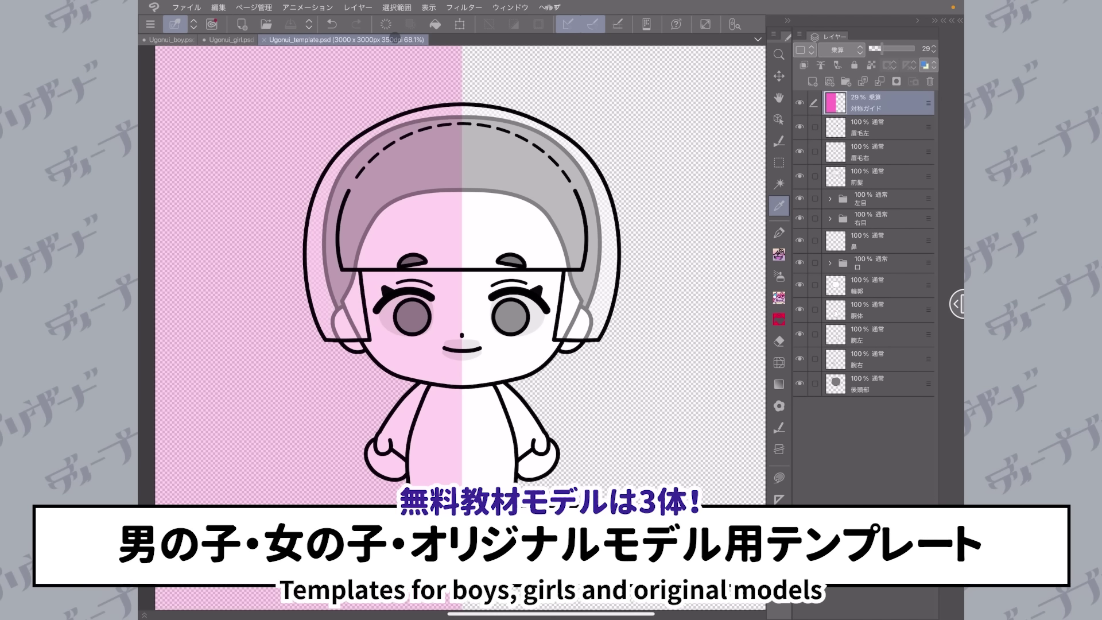
{"action": "left_click", "coordinate": [169, 39]}
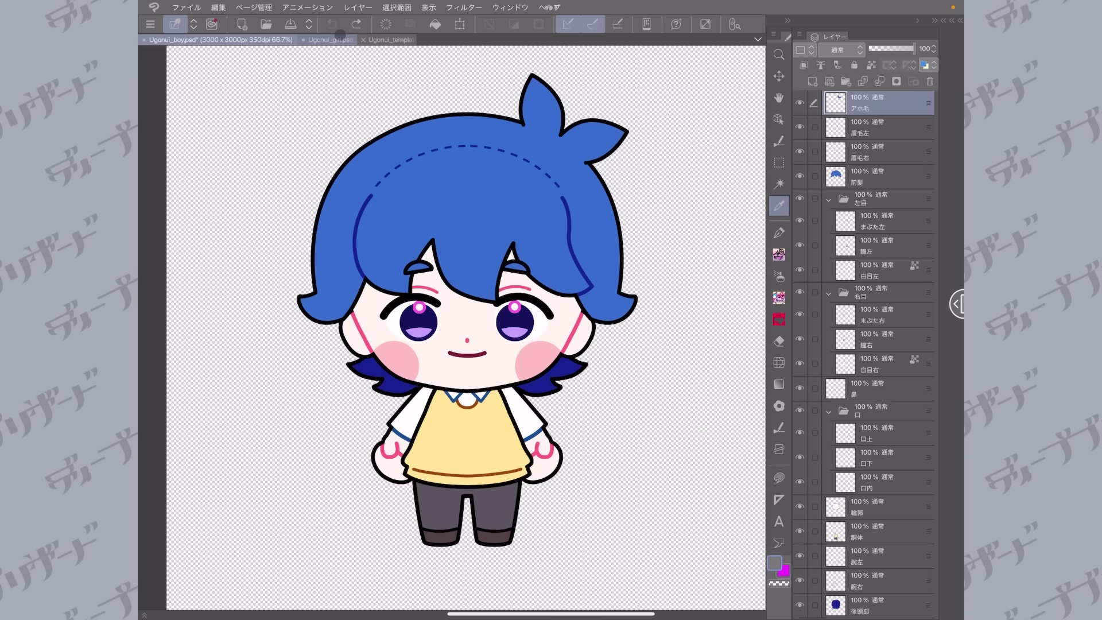
{"action": "left_click", "coordinate": [327, 39]}
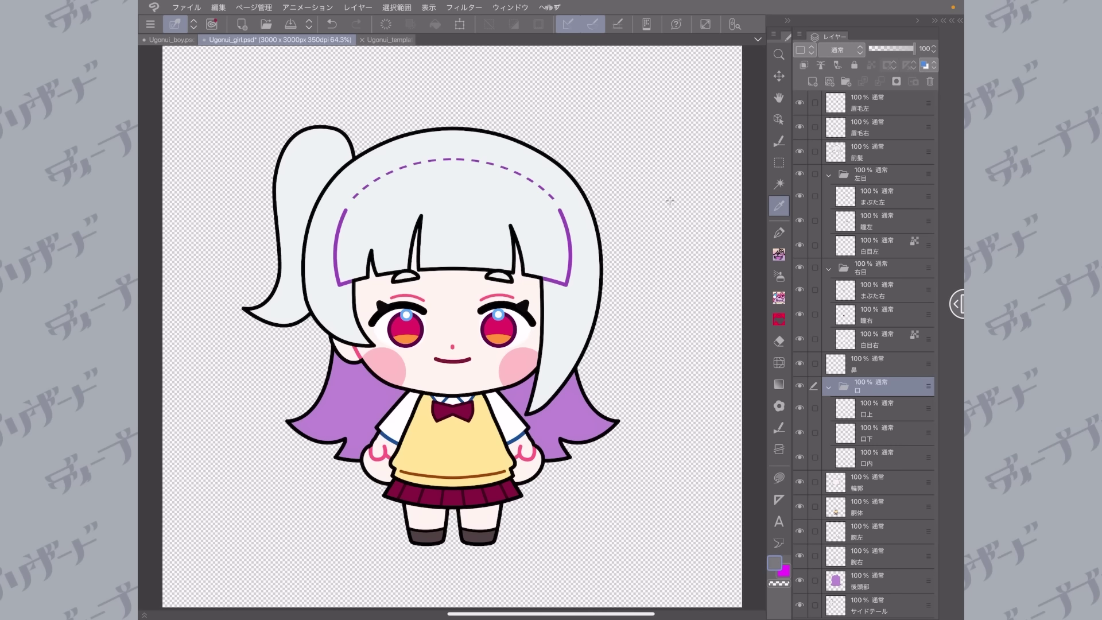
{"action": "left_click", "coordinate": [172, 39]}
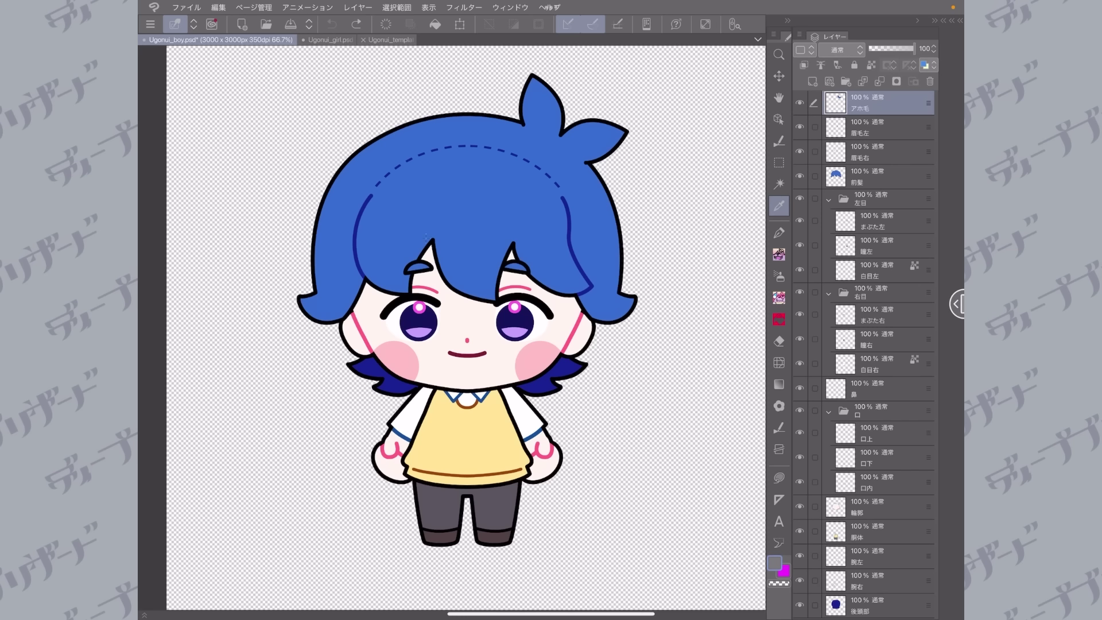
{"action": "left_click", "coordinate": [328, 39]}
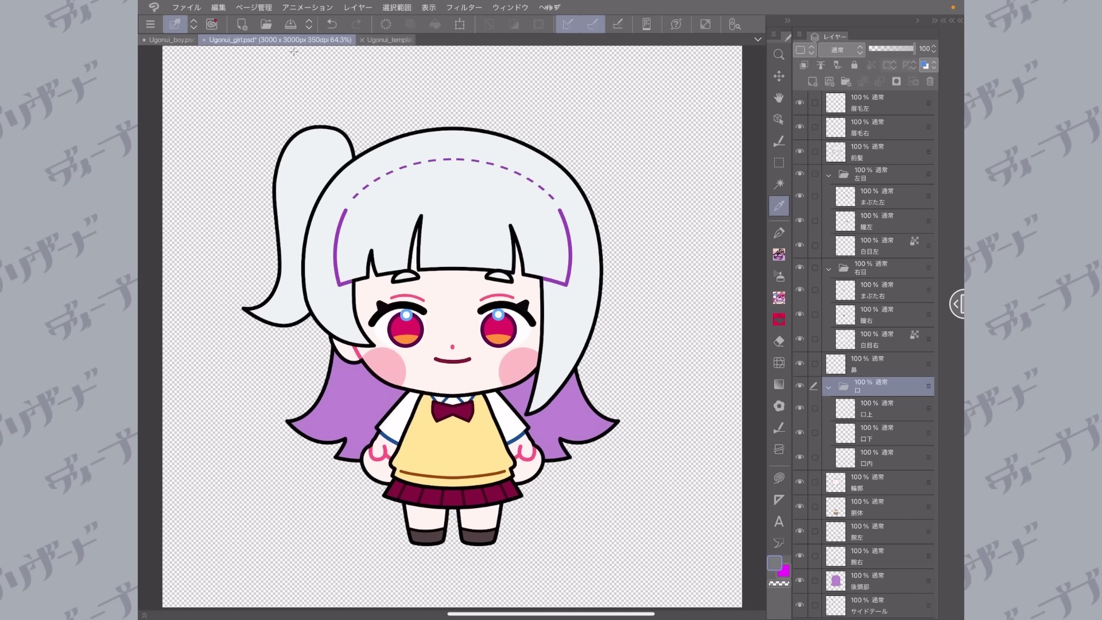
{"action": "left_click", "coordinate": [170, 40]}
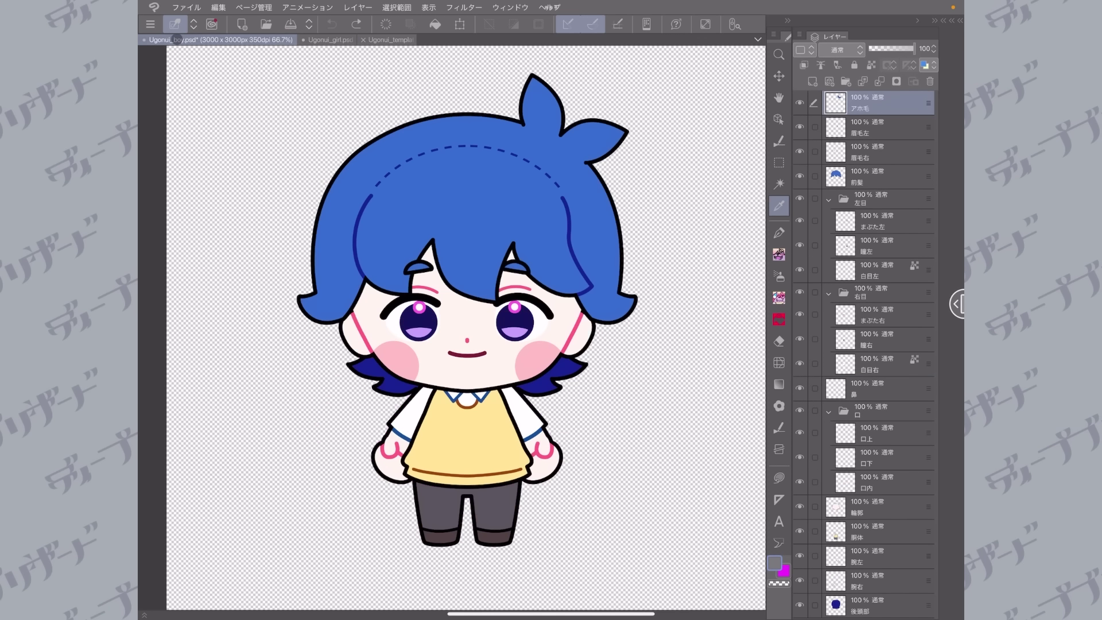
Check which artwork the boy's アホ毛 layer holds by toggling its visibility and testing the Move tool on it.
{"action": "left_click", "coordinate": [799, 104]}
{"action": "left_click", "coordinate": [799, 103]}
{"action": "left_click", "coordinate": [798, 103]}
{"action": "left_click", "coordinate": [798, 103]}
{"action": "left_click", "coordinate": [778, 75]}
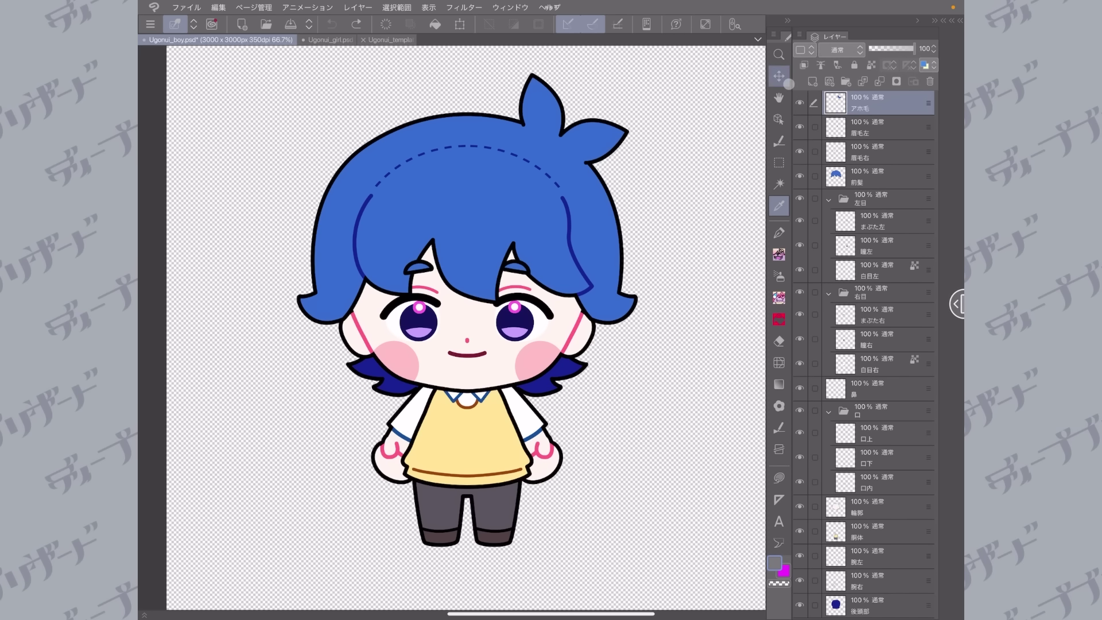
{"action": "mouse_move", "coordinate": [511, 162]}
{"action": "left_mouse_down"}
{"action": "mouse_move", "coordinate": [498, 497]}
{"action": "mouse_move", "coordinate": [416, 393]}
{"action": "mouse_move", "coordinate": [463, 286]}
{"action": "mouse_move", "coordinate": [561, 481]}
{"action": "mouse_move", "coordinate": [399, 374]}
{"action": "mouse_move", "coordinate": [524, 257]}
{"action": "mouse_move", "coordinate": [516, 162]}
{"action": "left_mouse_up"}
In the girl illustration, try shifting the サイドテール layer slightly toward the head and undo the move.
{"action": "left_click", "coordinate": [327, 40]}
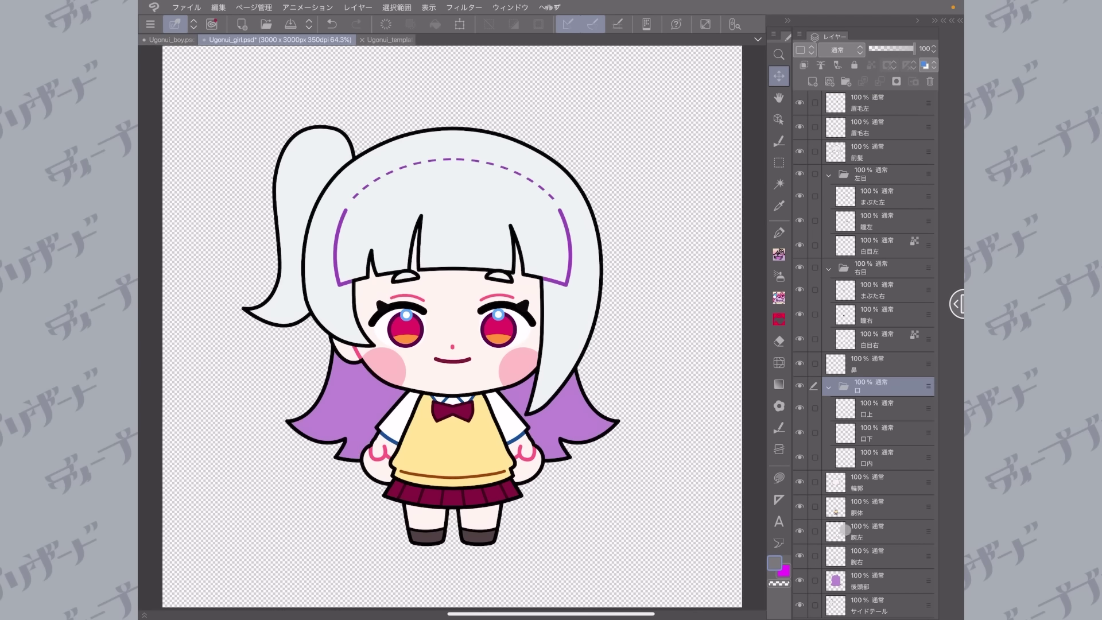
{"action": "left_click", "coordinate": [881, 608]}
{"action": "mouse_move", "coordinate": [295, 194]}
{"action": "left_mouse_down"}
{"action": "mouse_move", "coordinate": [327, 141]}
{"action": "mouse_move", "coordinate": [733, 298]}
{"action": "mouse_move", "coordinate": [428, 347]}
{"action": "mouse_move", "coordinate": [327, 405]}
{"action": "mouse_move", "coordinate": [571, 295]}
{"action": "mouse_move", "coordinate": [278, 224]}
{"action": "mouse_move", "coordinate": [685, 460]}
{"action": "mouse_move", "coordinate": [310, 197]}
{"action": "left_mouse_up"}
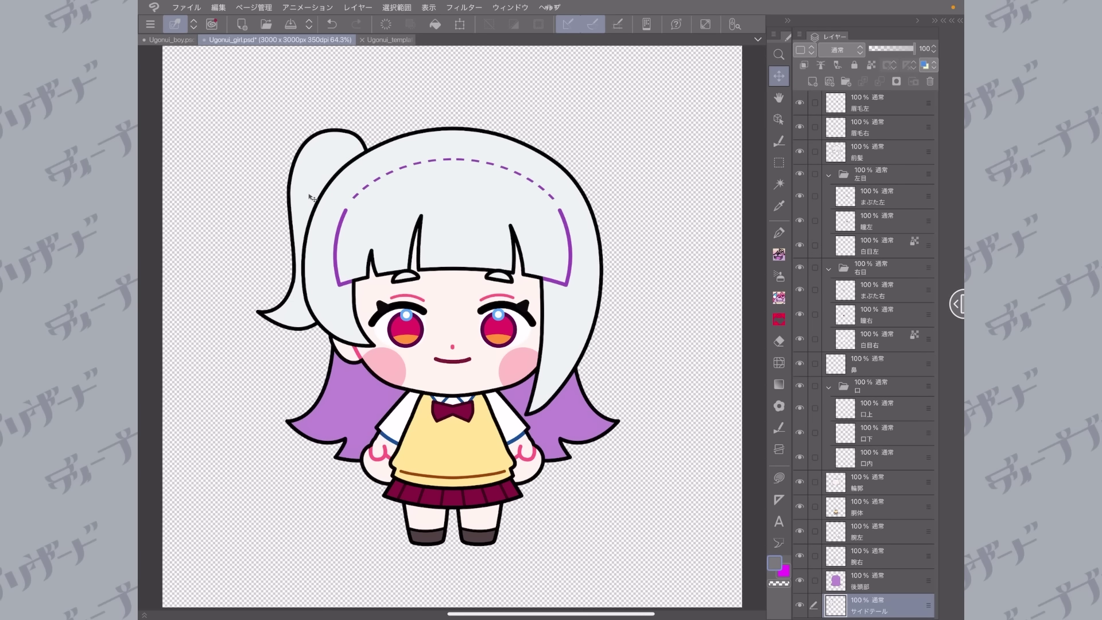
{"action": "key", "text": "ctrl+z"}
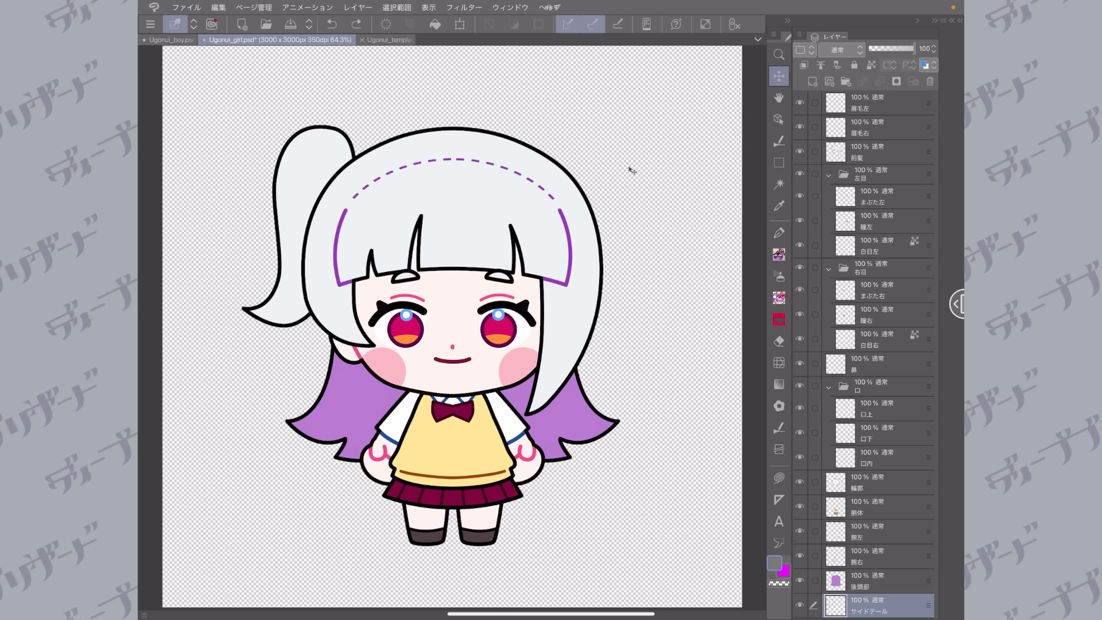
In the Ugonui_template document, check the effect of the 対称ガイド layer by hiding and showing it.
{"action": "key", "text": "ctrl+Tab"}
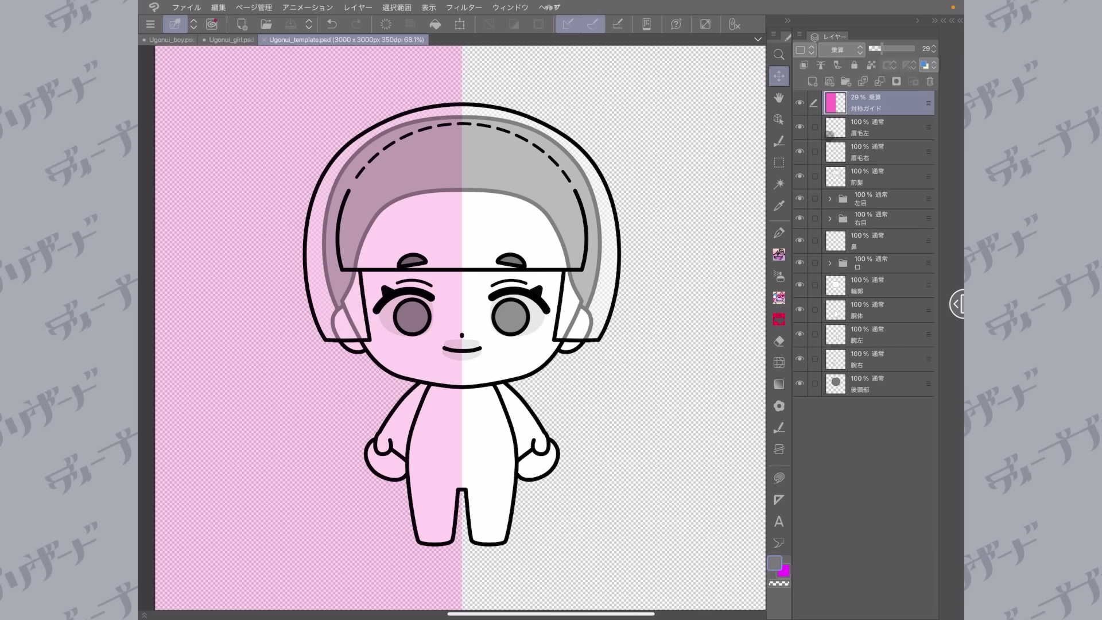
{"action": "left_click", "coordinate": [799, 104]}
{"action": "left_click", "coordinate": [800, 103]}
{"action": "left_click", "coordinate": [799, 103]}
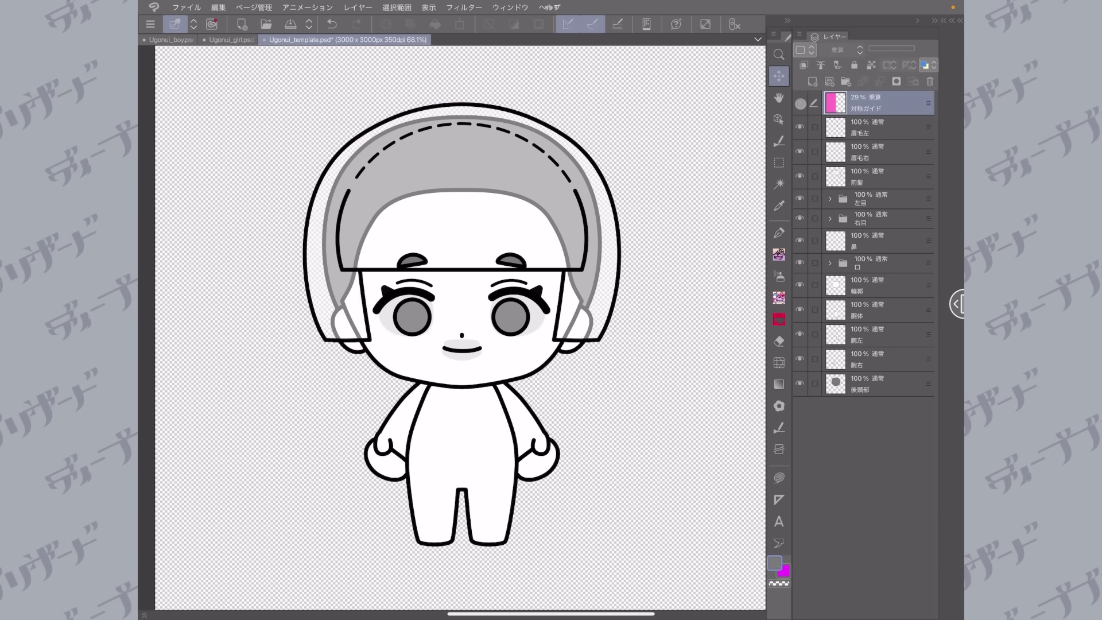
{"action": "left_click", "coordinate": [799, 104]}
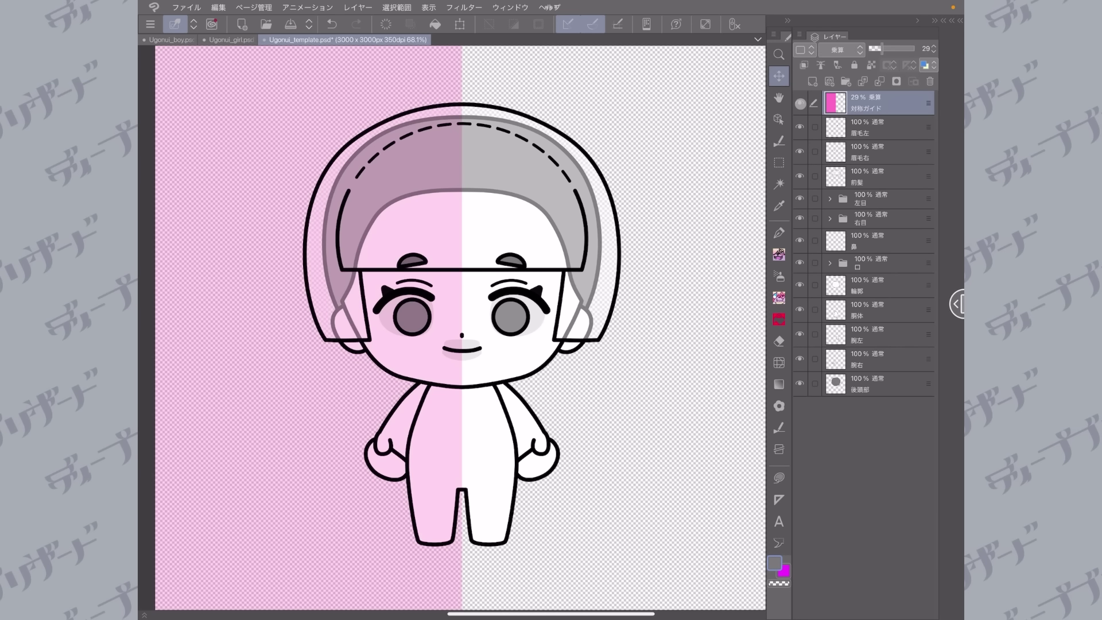
{"action": "scroll", "coordinate": [456, 327], "scroll_direction": "up", "scroll_amount": 1}
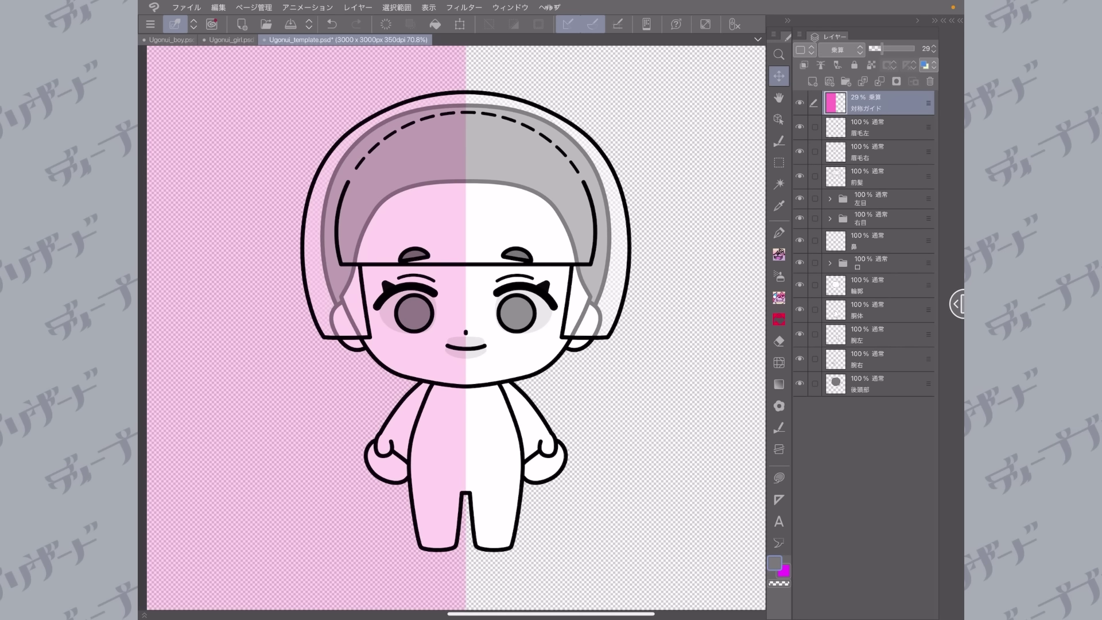
{"action": "left_click", "coordinate": [799, 103]}
{"action": "left_click", "coordinate": [799, 103]}
In the girl illustration, hide and show the 口上, 口下 and 口内 layers to inspect the separate mouth parts.
{"action": "left_click", "coordinate": [235, 39]}
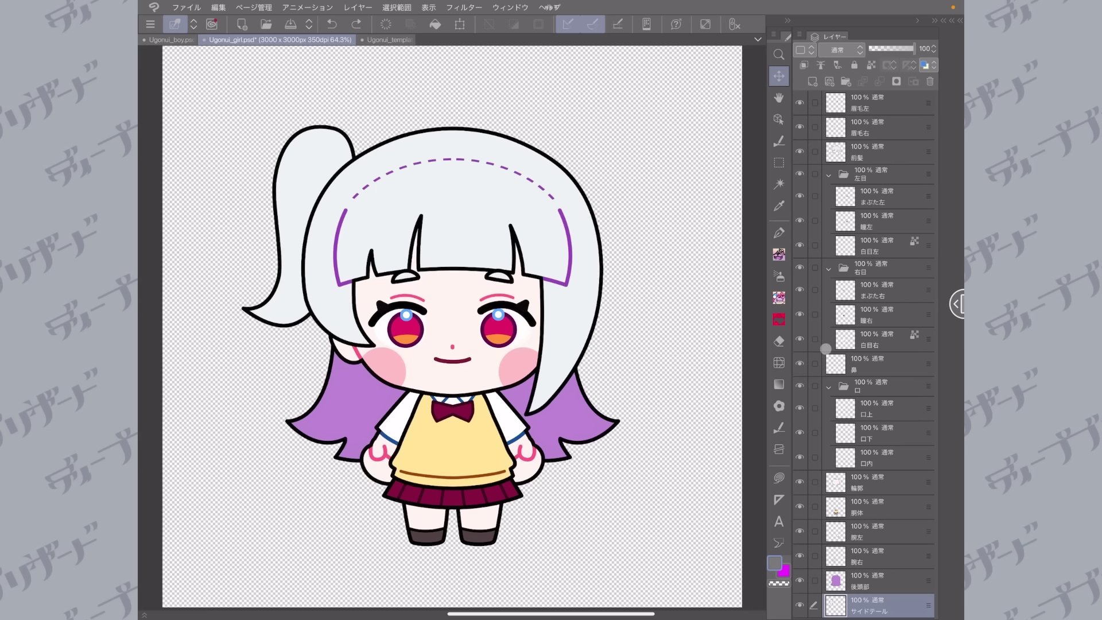
{"action": "left_click", "coordinate": [799, 407]}
{"action": "left_click", "coordinate": [799, 434]}
{"action": "left_click", "coordinate": [799, 458]}
{"action": "left_click", "coordinate": [800, 457]}
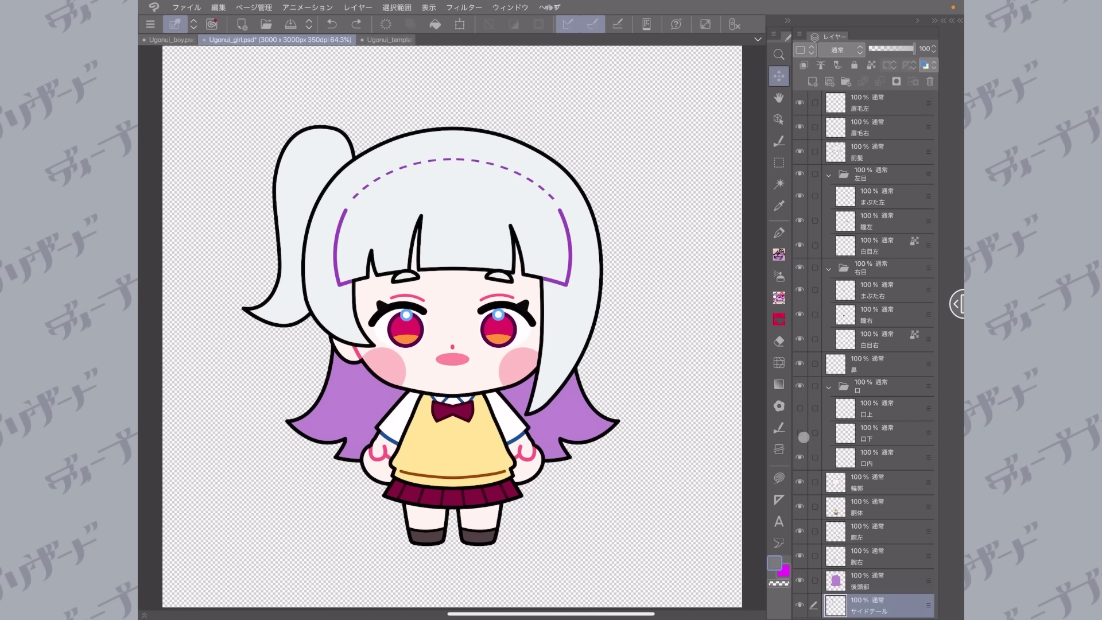
{"action": "left_click", "coordinate": [799, 432]}
{"action": "left_click", "coordinate": [799, 409]}
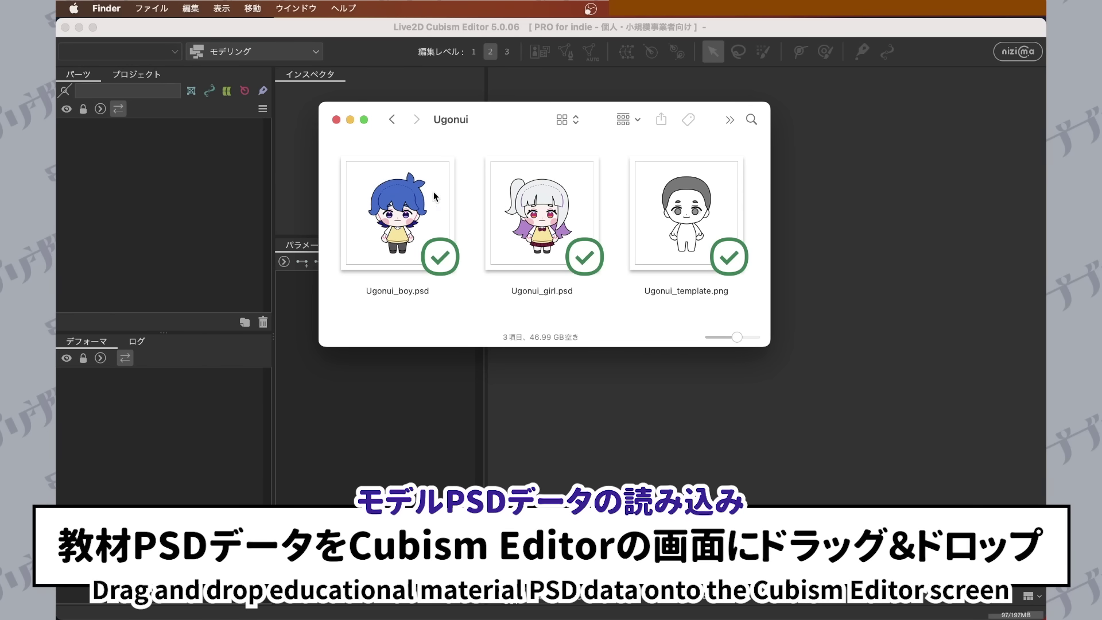
Load Ugonui_boy.psd from the Ugonui folder into Live2D Cubism Editor as a new model.
{"action": "left_click", "coordinate": [422, 232]}
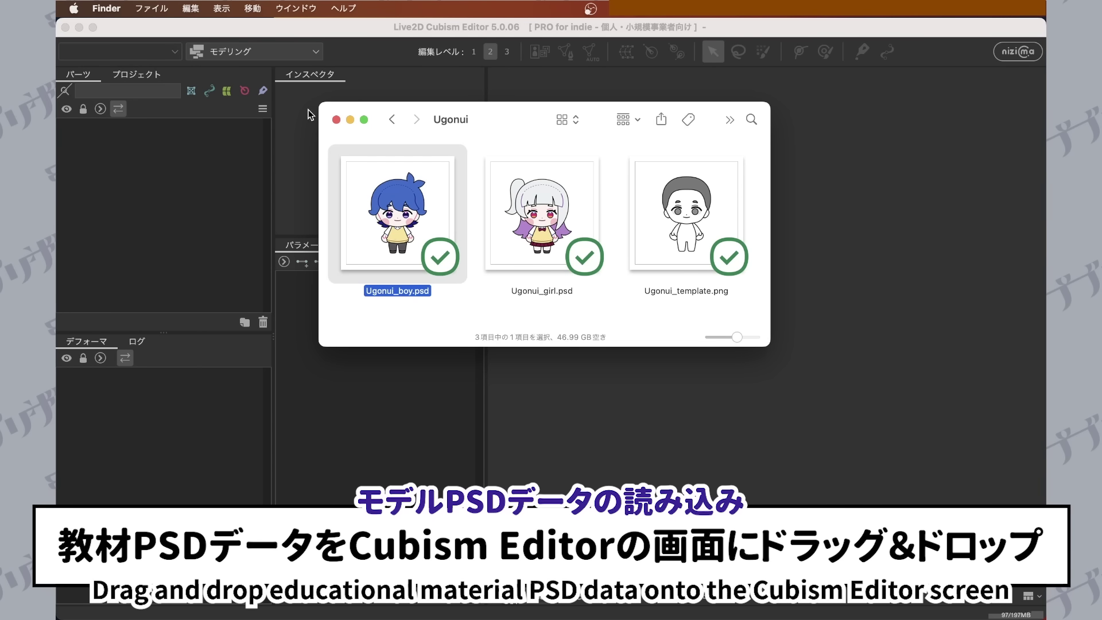
{"action": "left_click_drag", "start_coordinate": [397, 210], "coordinate": [828, 184]}
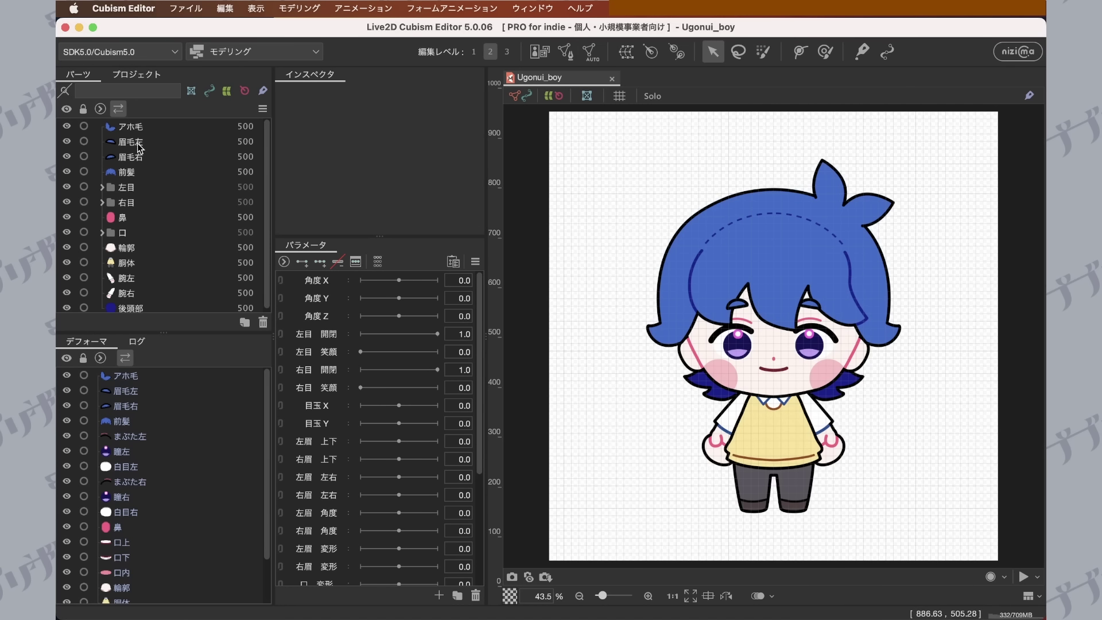
Try pulling the 前髪, 後頭部 and 輪郭 parts away from the boy's head to test their separation.
{"action": "scroll", "coordinate": [141, 147], "scroll_direction": "down", "scroll_amount": 1}
{"action": "left_click", "coordinate": [131, 170]}
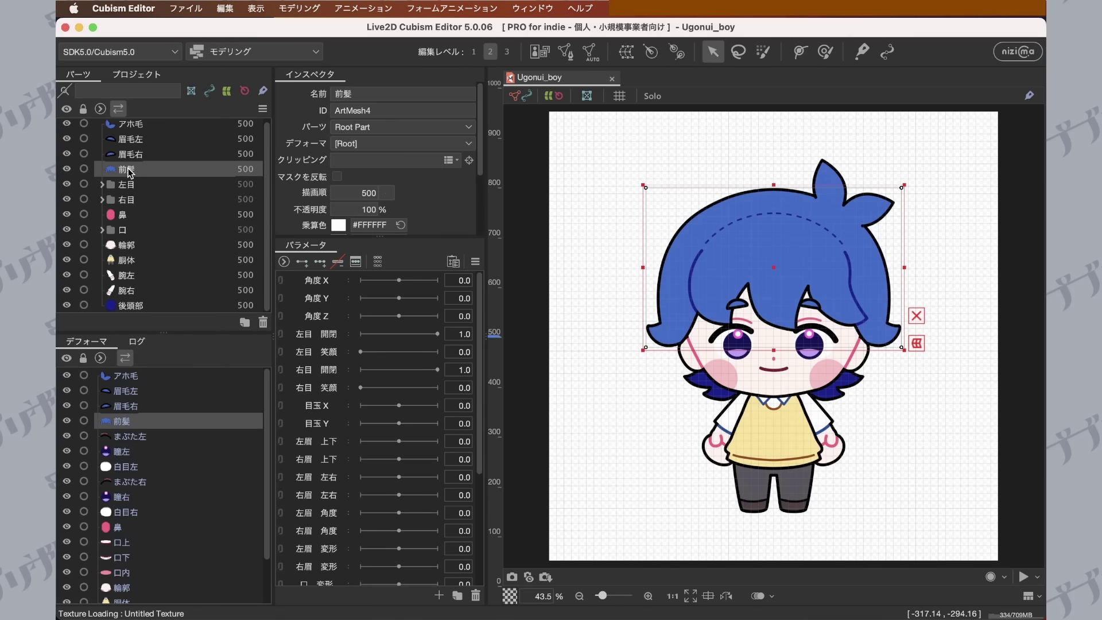
{"action": "left_click_drag", "start_coordinate": [855, 266], "coordinate": [999, 432]}
{"action": "left_click_drag", "start_coordinate": [693, 256], "coordinate": [945, 410]}
{"action": "left_click", "coordinate": [783, 243]}
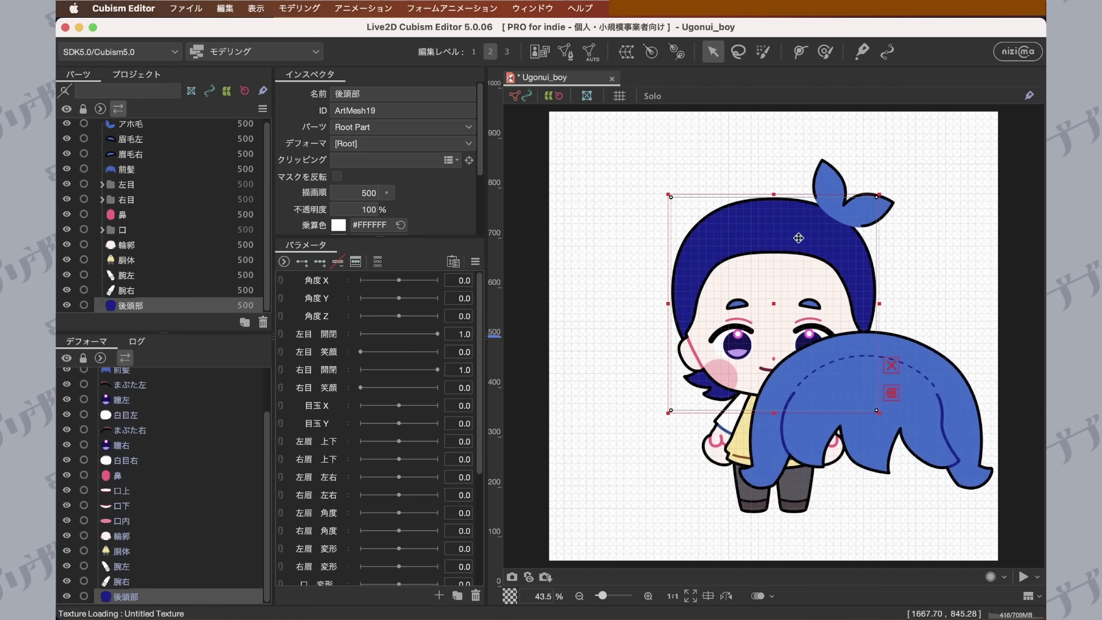
{"action": "left_click_drag", "start_coordinate": [782, 242], "coordinate": [606, 173]}
{"action": "left_click", "coordinate": [772, 267]}
{"action": "left_click_drag", "start_coordinate": [773, 267], "coordinate": [631, 359]}
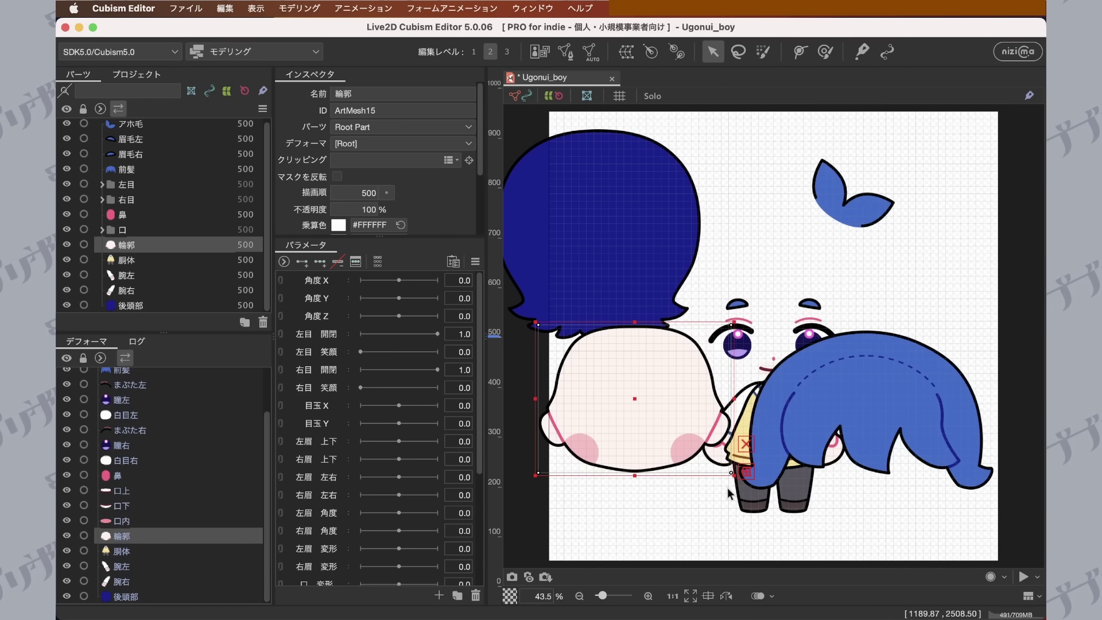
Undo the moves of the 輪郭, 後頭部 and 前髪 parts and clear the selection.
{"action": "key", "text": "super+z"}
{"action": "key", "text": "super+z"}
{"action": "key", "text": "super+z"}
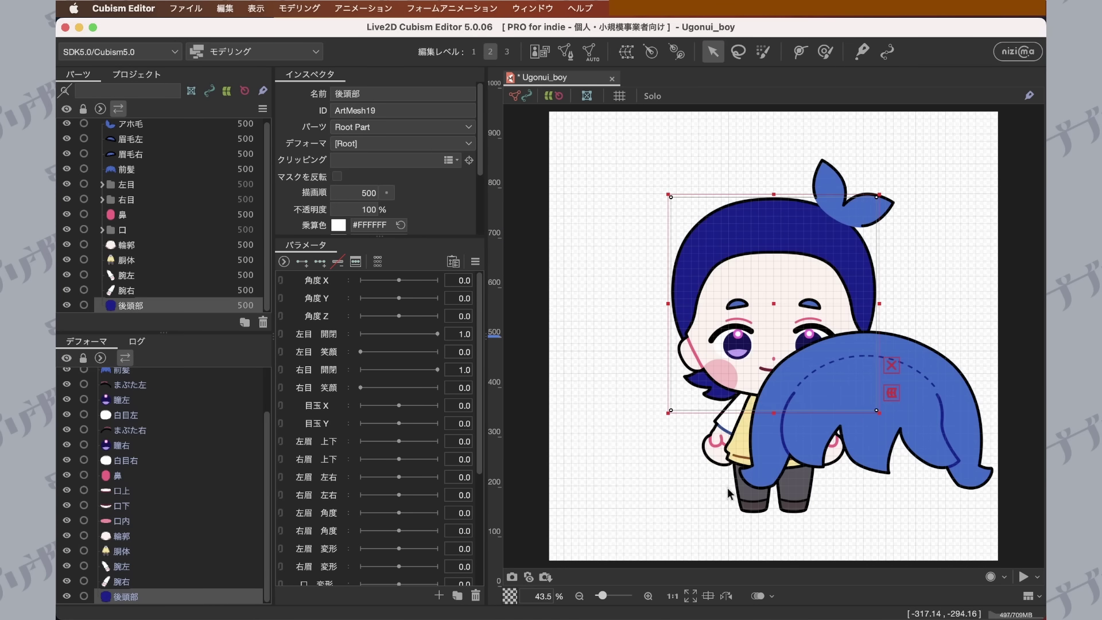
{"action": "left_click", "coordinate": [917, 462]}
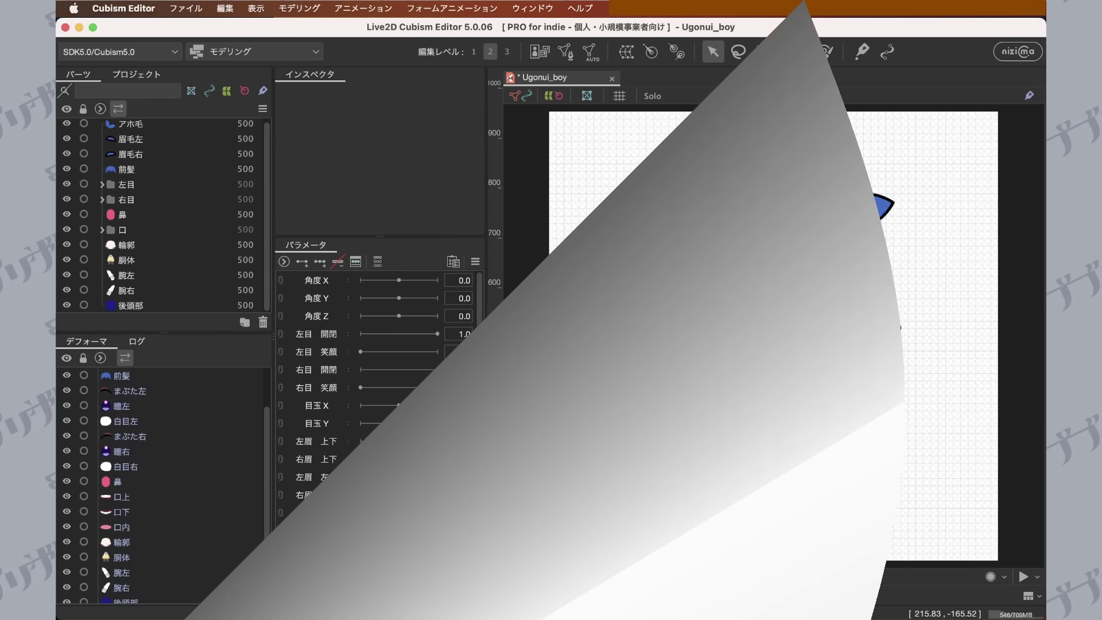
Open automatic mesh generation and apply the 標準 preset to the アホ毛 part.
{"action": "left_click", "coordinate": [756, 216]}
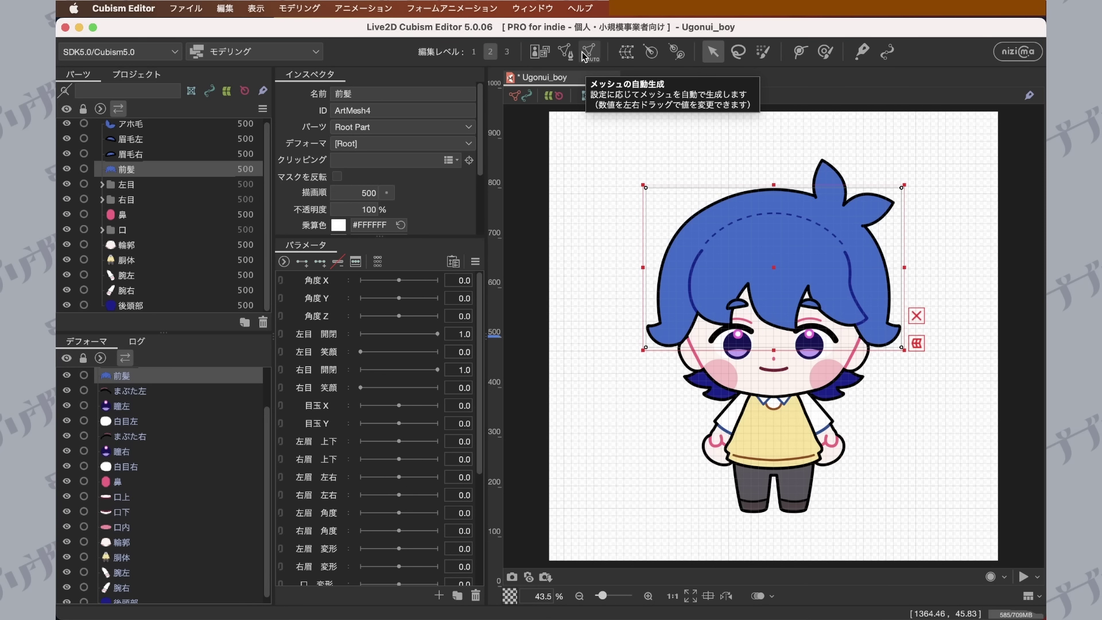
{"action": "left_click", "coordinate": [584, 55]}
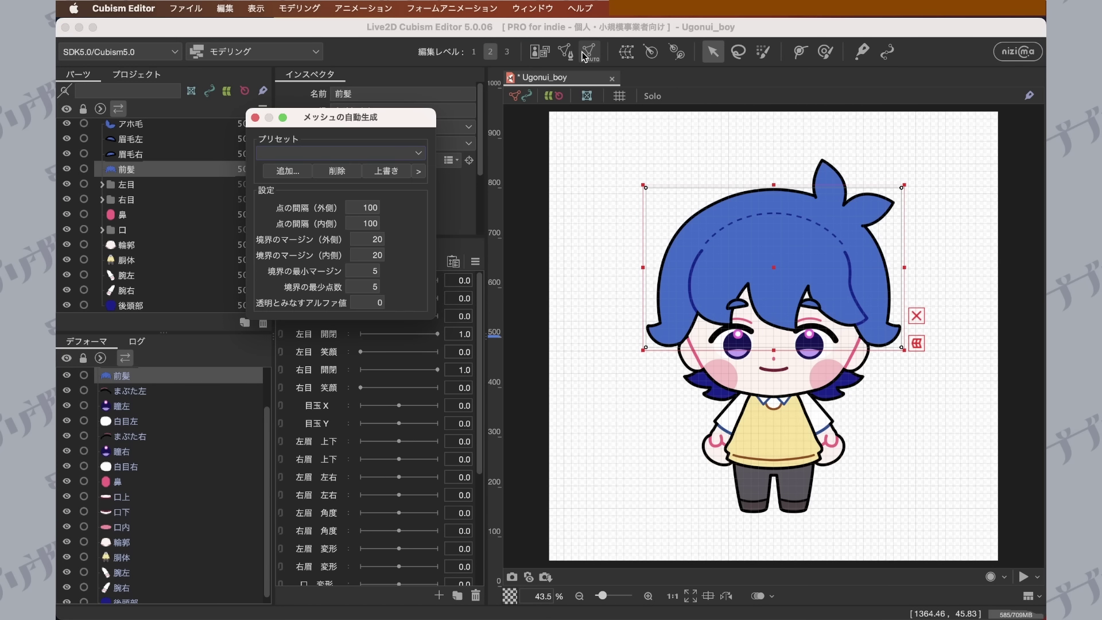
{"action": "left_click", "coordinate": [140, 128]}
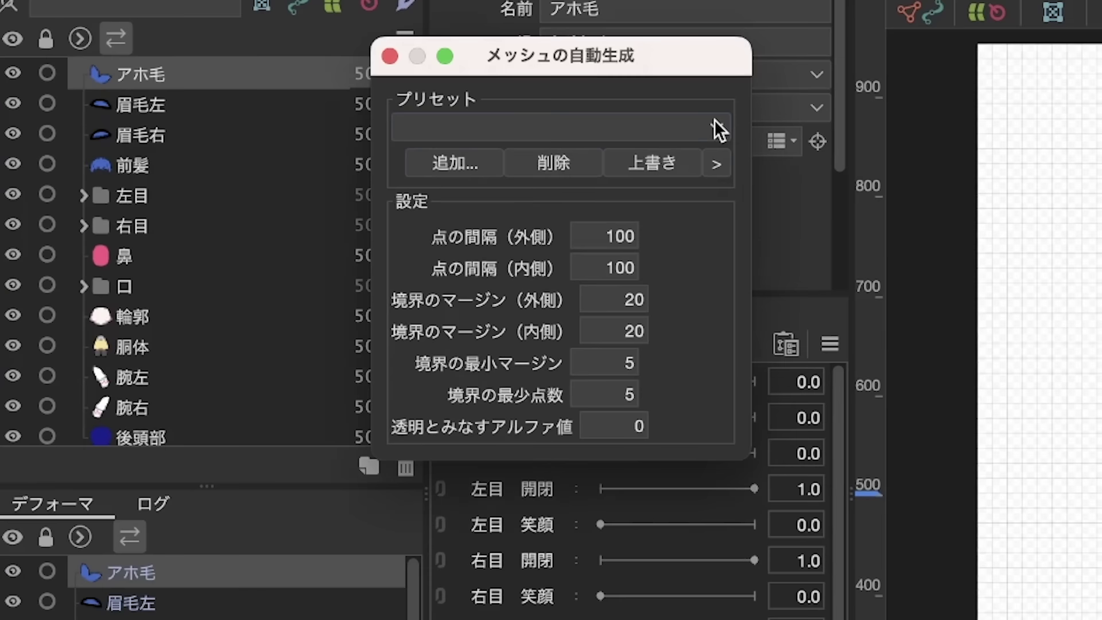
{"action": "left_click", "coordinate": [419, 153]}
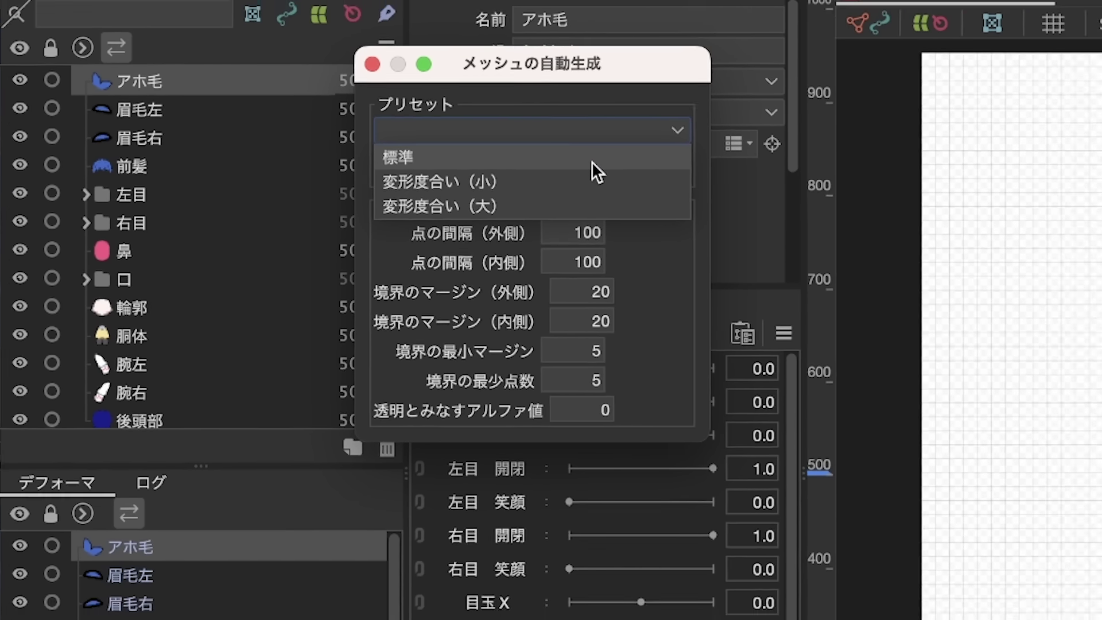
{"action": "left_click", "coordinate": [625, 161]}
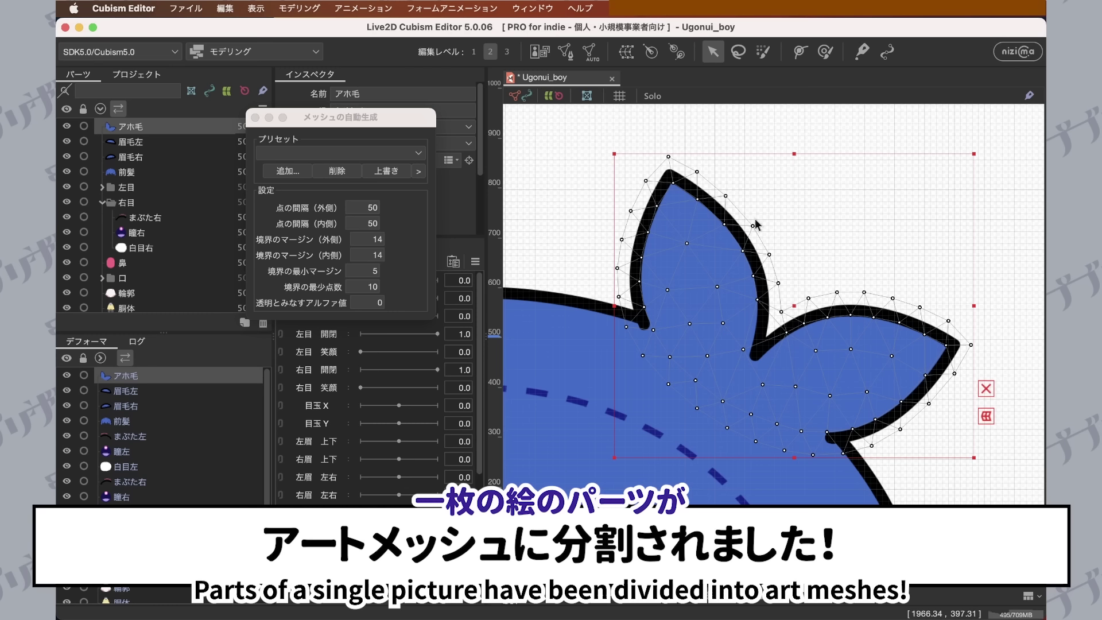
Examine the mesh points of the アホ毛 part close up and from farther away, then deselect the part.
{"action": "left_click_drag", "start_coordinate": [752, 226], "coordinate": [826, 195]}
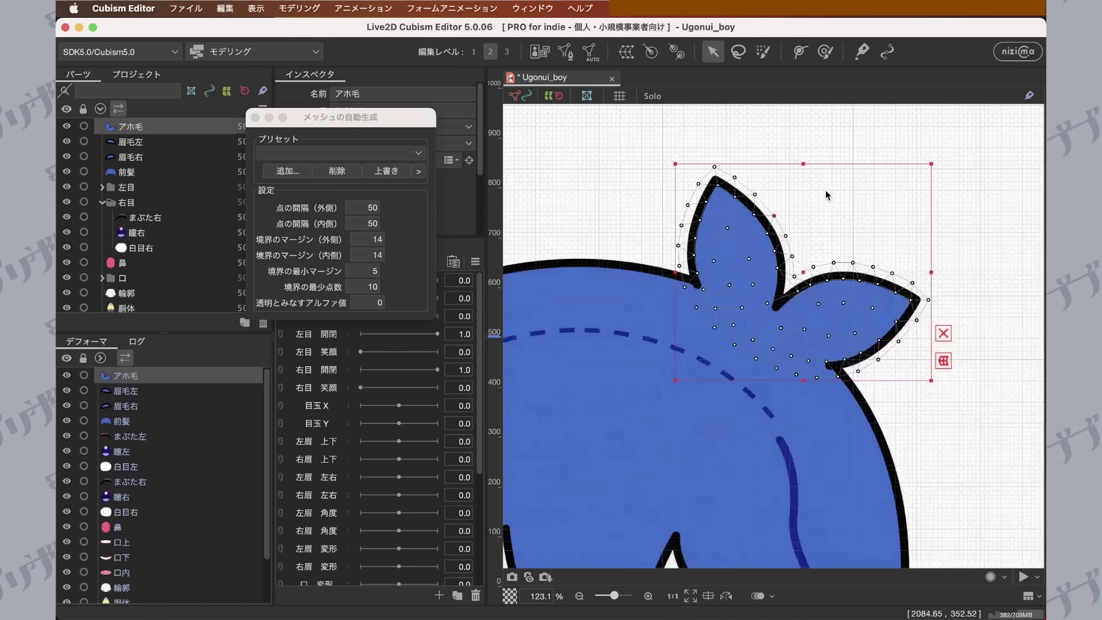
{"action": "scroll", "coordinate": [826, 195], "scroll_direction": "down", "scroll_amount": 5}
{"action": "scroll", "coordinate": [826, 195], "scroll_direction": "up", "scroll_amount": 5}
{"action": "scroll", "coordinate": [826, 195], "scroll_direction": "down", "scroll_amount": 5}
{"action": "scroll", "coordinate": [825, 190], "scroll_direction": "up", "scroll_amount": 5}
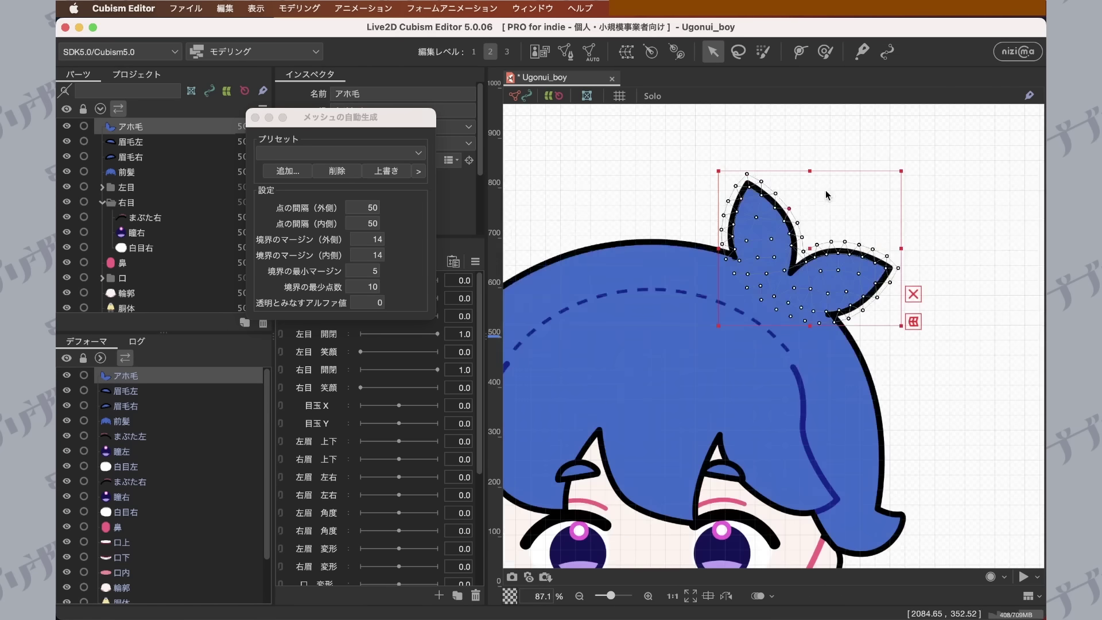
{"action": "scroll", "coordinate": [825, 191], "scroll_direction": "down", "scroll_amount": 6}
{"action": "scroll", "coordinate": [825, 190], "scroll_direction": "up", "scroll_amount": 7}
{"action": "scroll", "coordinate": [826, 195], "scroll_direction": "down", "scroll_amount": 6}
{"action": "scroll", "coordinate": [826, 195], "scroll_direction": "up", "scroll_amount": 6}
{"action": "left_click", "coordinate": [826, 196]}
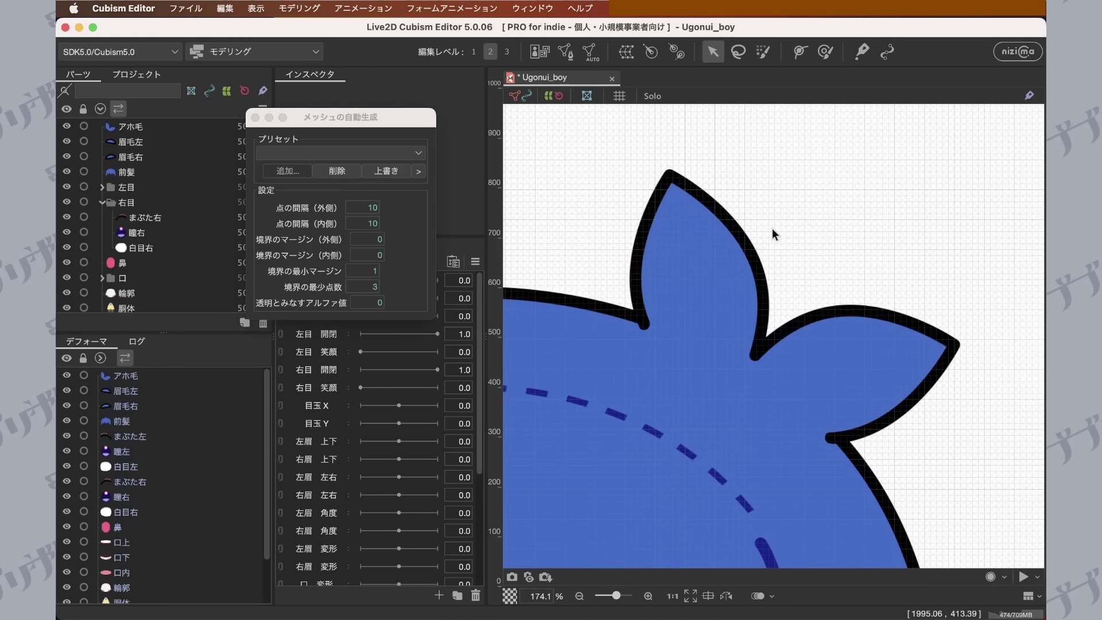
View the boy's hair and face at several magnifications, enlarging the canvas up to 300%.
{"action": "left_click", "coordinate": [727, 241]}
{"action": "scroll", "coordinate": [729, 246], "scroll_direction": "down", "scroll_amount": 6}
{"action": "scroll", "coordinate": [728, 246], "scroll_direction": "up", "scroll_amount": 4}
{"action": "scroll", "coordinate": [728, 246], "scroll_direction": "down", "scroll_amount": 4}
{"action": "scroll", "coordinate": [729, 246], "scroll_direction": "up", "scroll_amount": 4}
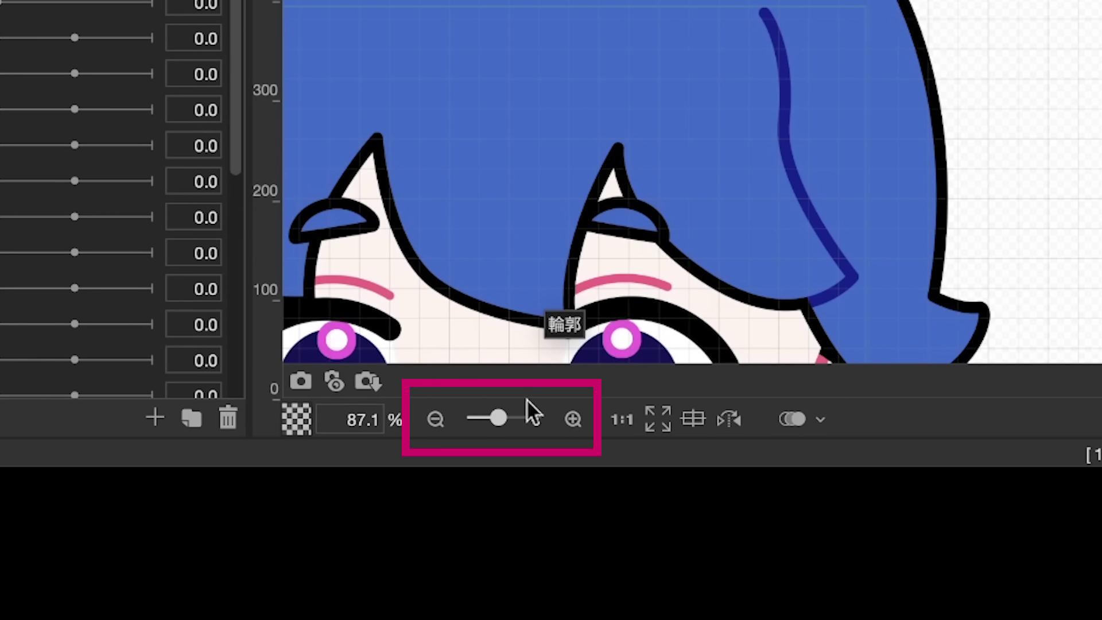
{"action": "left_click", "coordinate": [573, 419]}
{"action": "left_click", "coordinate": [573, 418]}
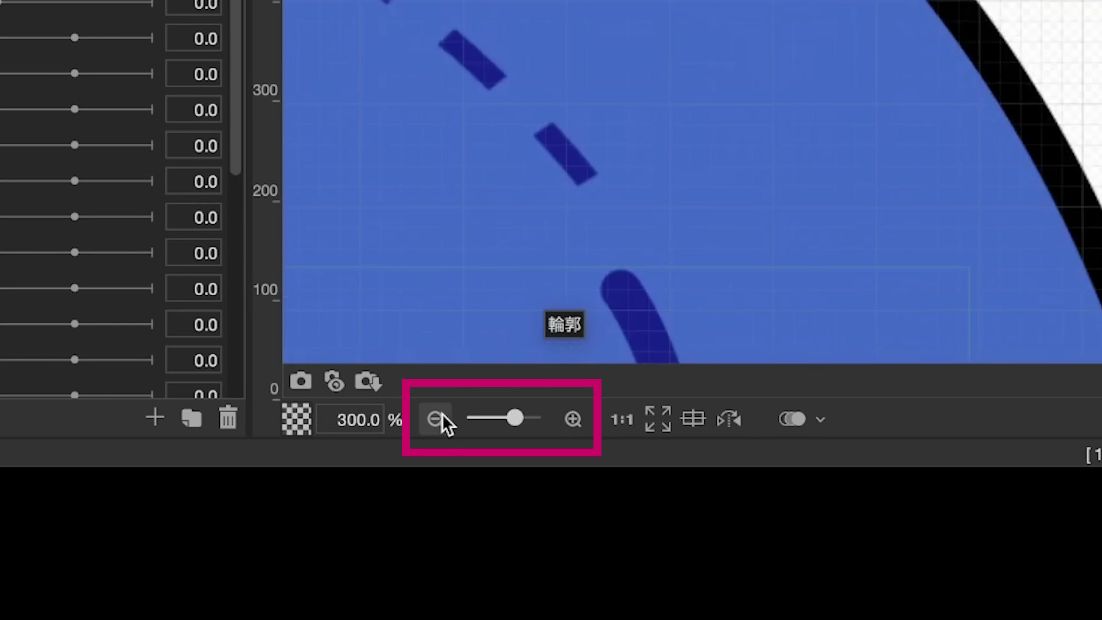
View the boy illustration at several magnifications, fit the whole canvas in view and deselect the アホ毛 part.
{"action": "left_click", "coordinate": [438, 419]}
{"action": "left_click", "coordinate": [436, 419]}
{"action": "left_click", "coordinate": [573, 419]}
{"action": "left_click", "coordinate": [572, 419]}
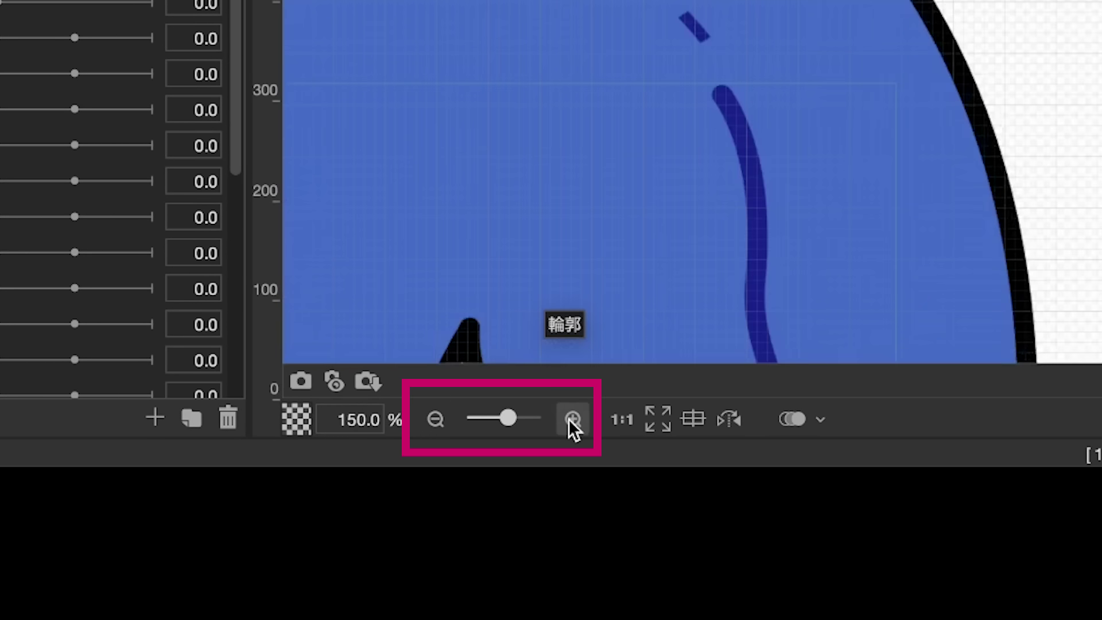
{"action": "left_click", "coordinate": [572, 419]}
{"action": "left_click", "coordinate": [436, 419]}
{"action": "left_click", "coordinate": [436, 419]}
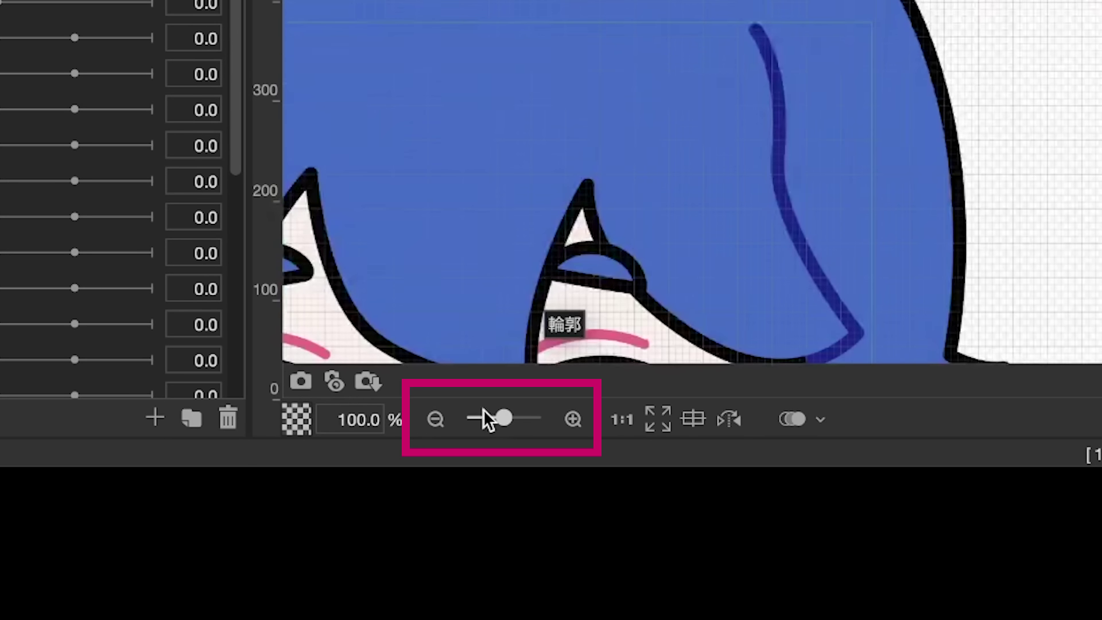
{"action": "left_click", "coordinate": [657, 419]}
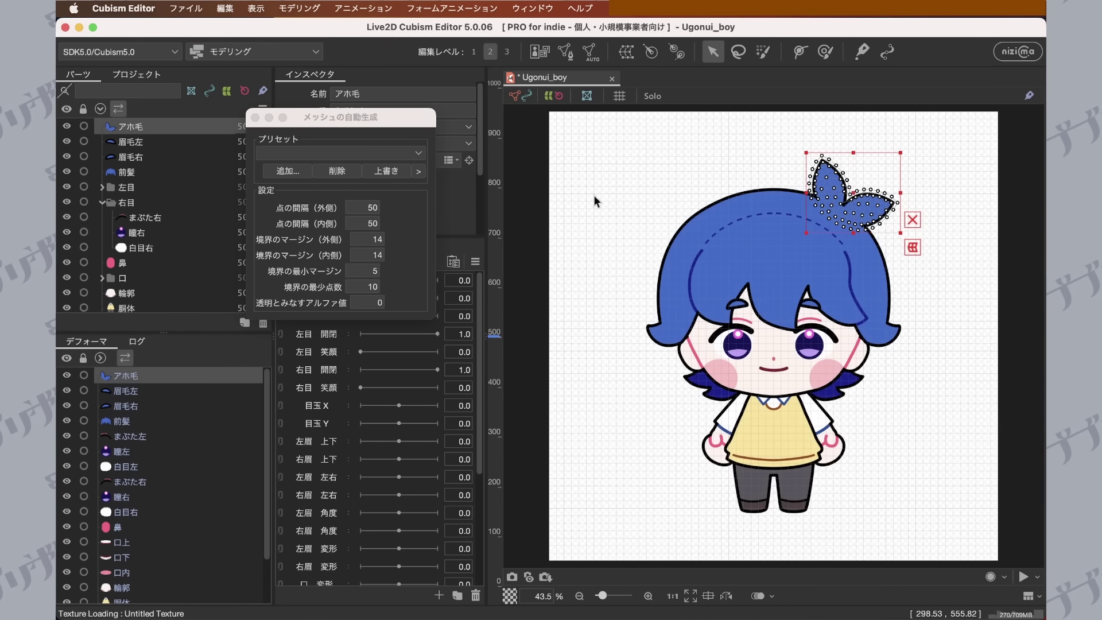
{"action": "left_click", "coordinate": [594, 196]}
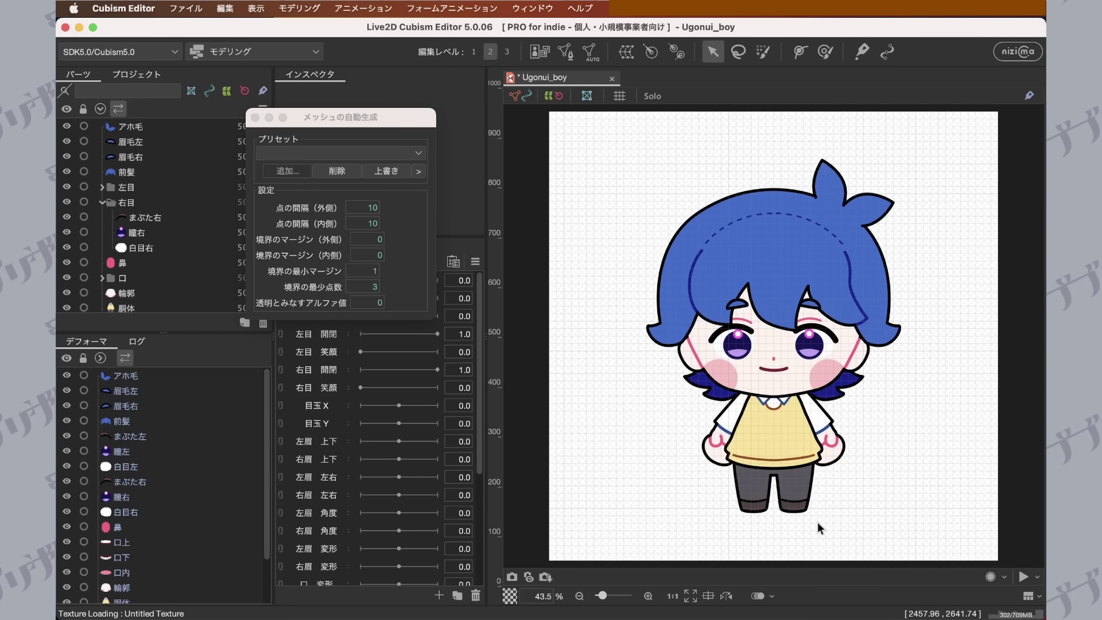
Generate meshes for the 眉毛左, 眉毛右 and 前髪 parts together with the 標準 preset and clear the selection.
{"action": "left_click", "coordinate": [137, 144]}
{"action": "left_click", "coordinate": [135, 171], "text": "shift"}
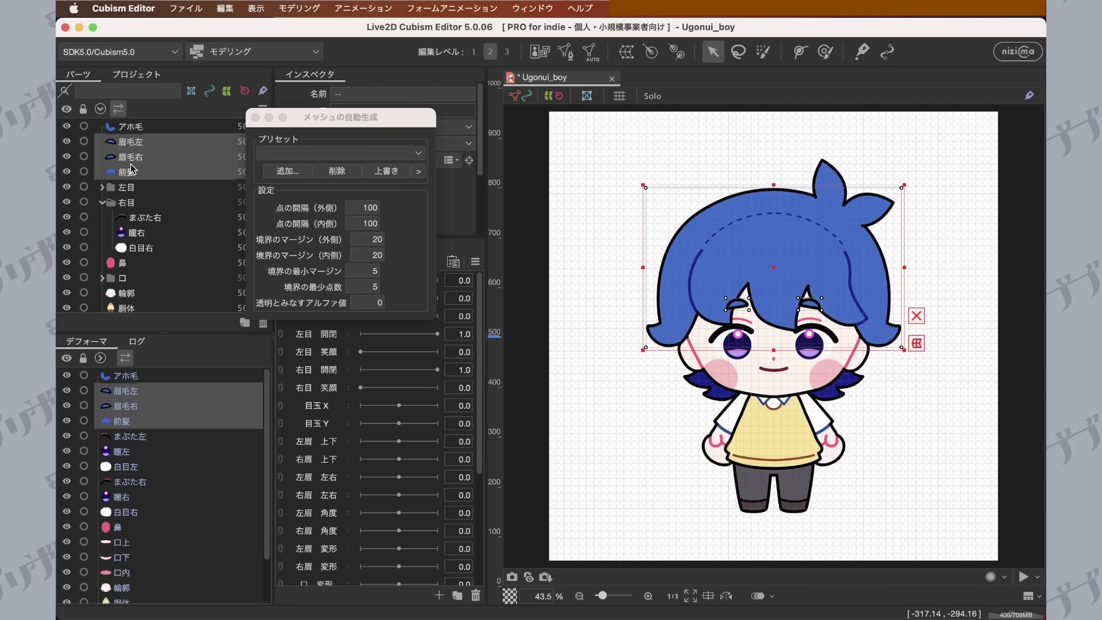
{"action": "key", "text": "f"}
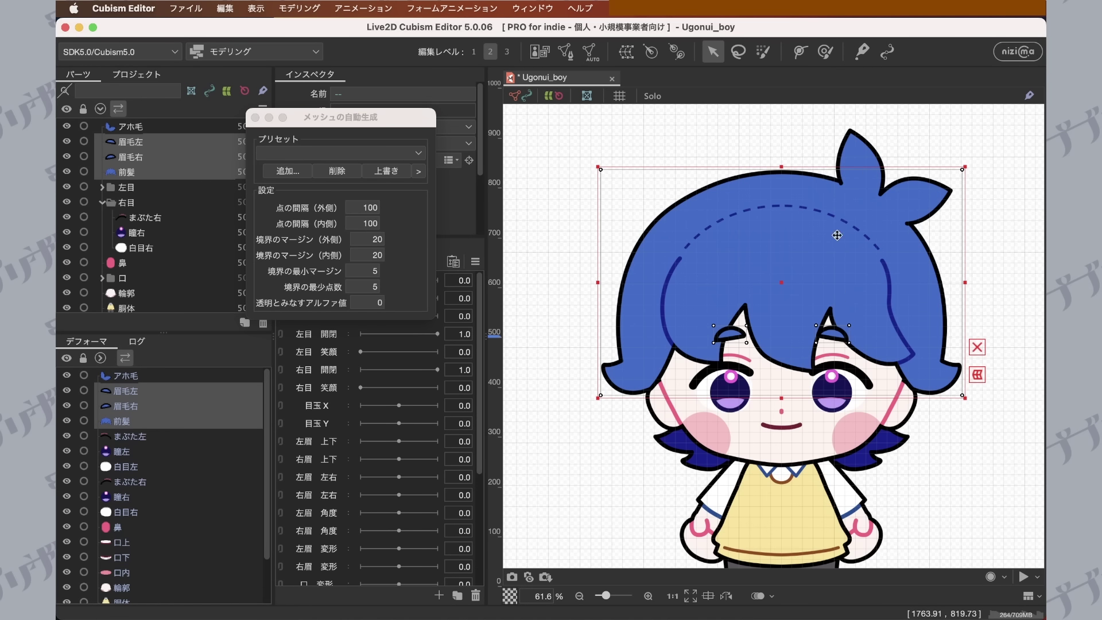
{"action": "left_click", "coordinate": [418, 153]}
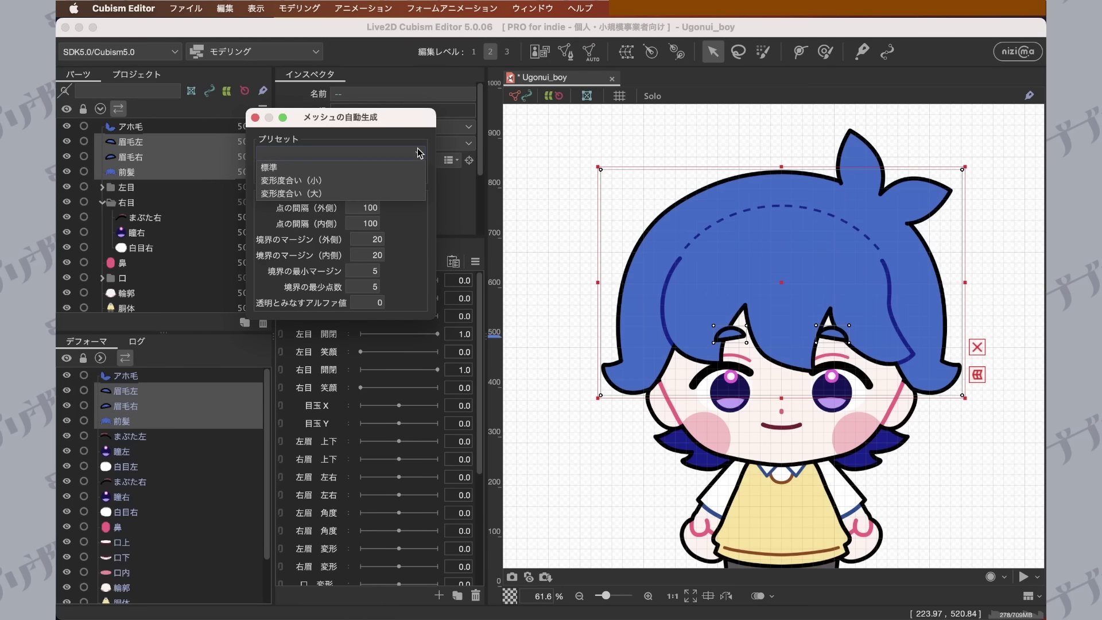
{"action": "left_click", "coordinate": [396, 168]}
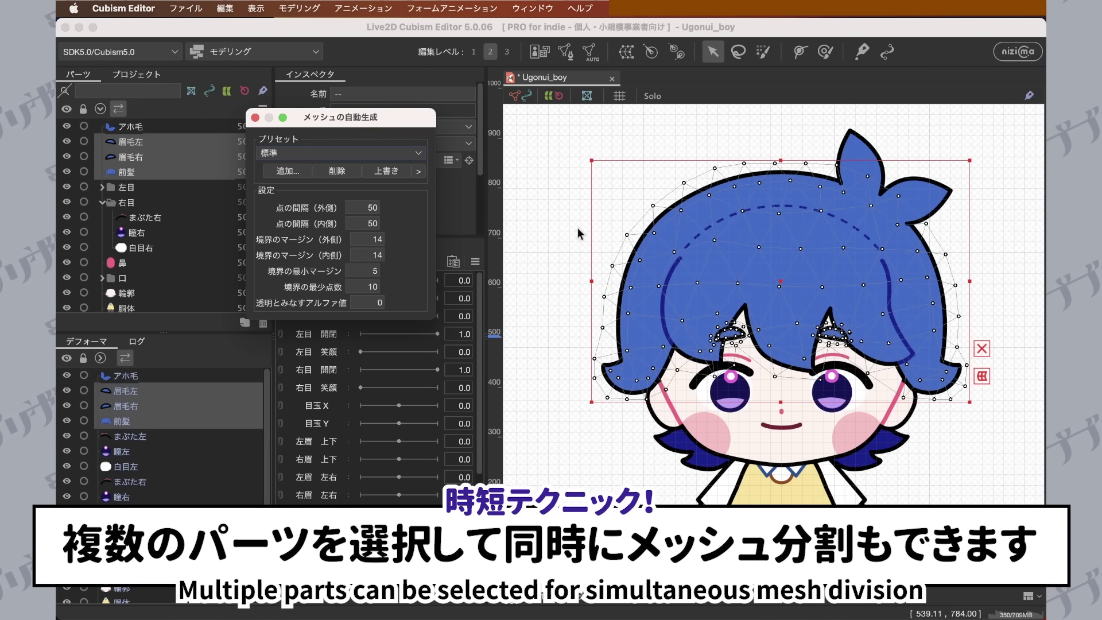
{"action": "left_click", "coordinate": [558, 199]}
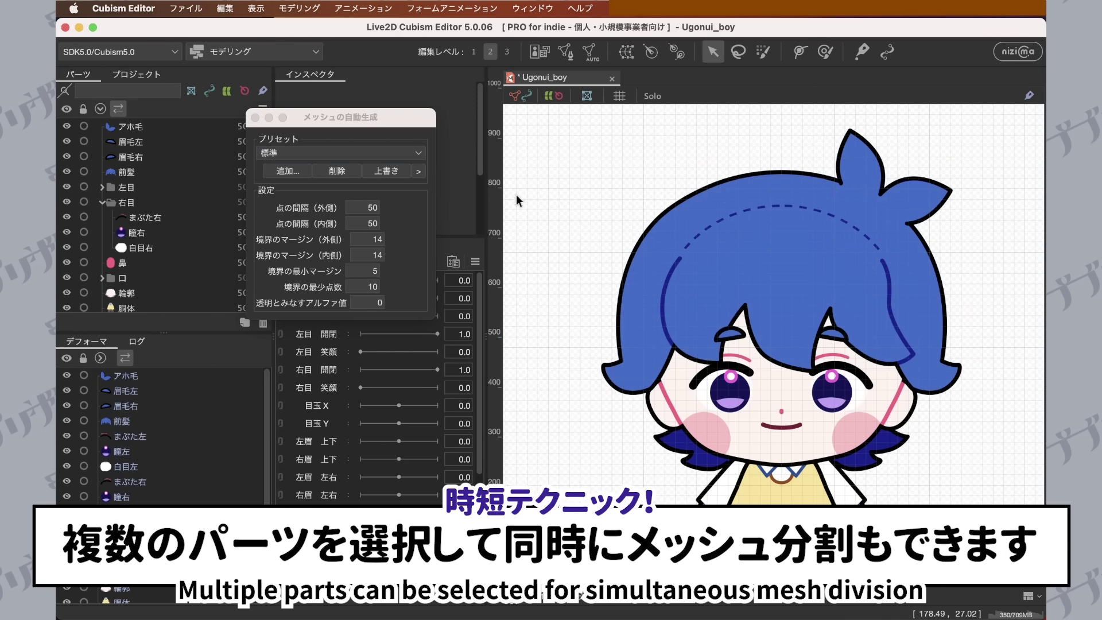
Apply the 変形度合い（大） mesh preset to the まぶた左 part in the 左目 folder.
{"action": "left_click", "coordinate": [102, 203]}
{"action": "left_click", "coordinate": [118, 219]}
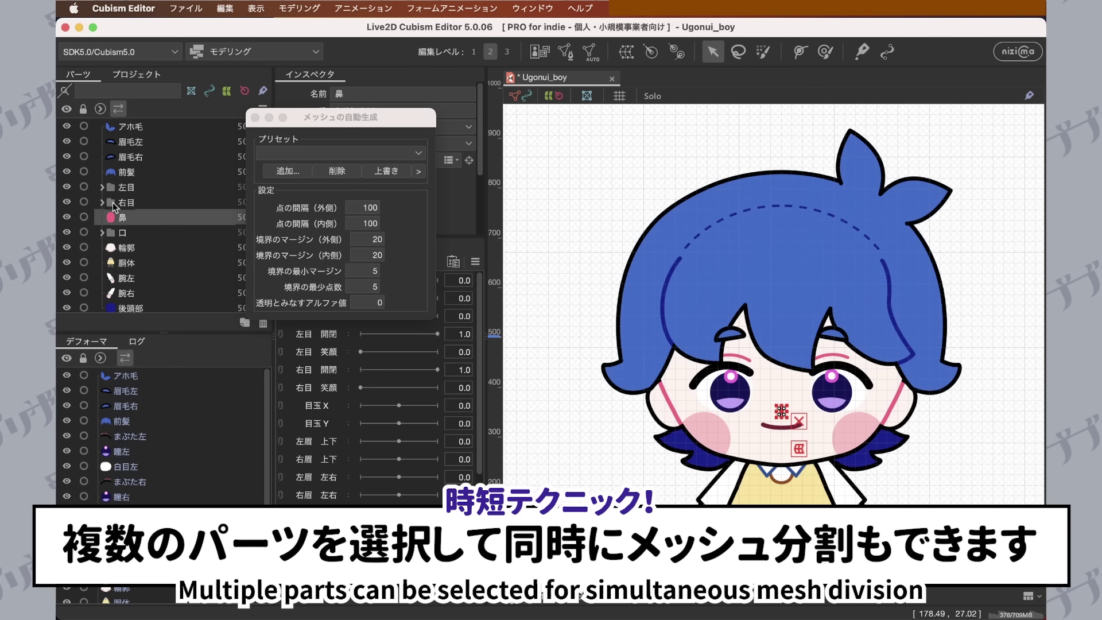
{"action": "left_click", "coordinate": [102, 188]}
{"action": "left_click", "coordinate": [141, 204]}
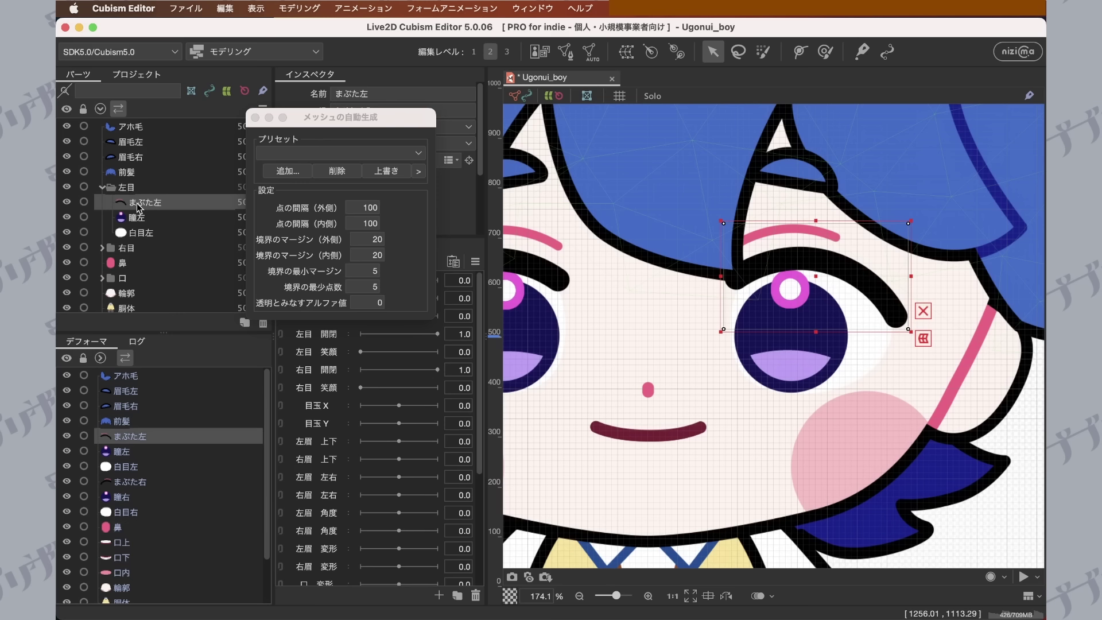
{"action": "left_click", "coordinate": [152, 222]}
{"action": "left_click", "coordinate": [148, 203]}
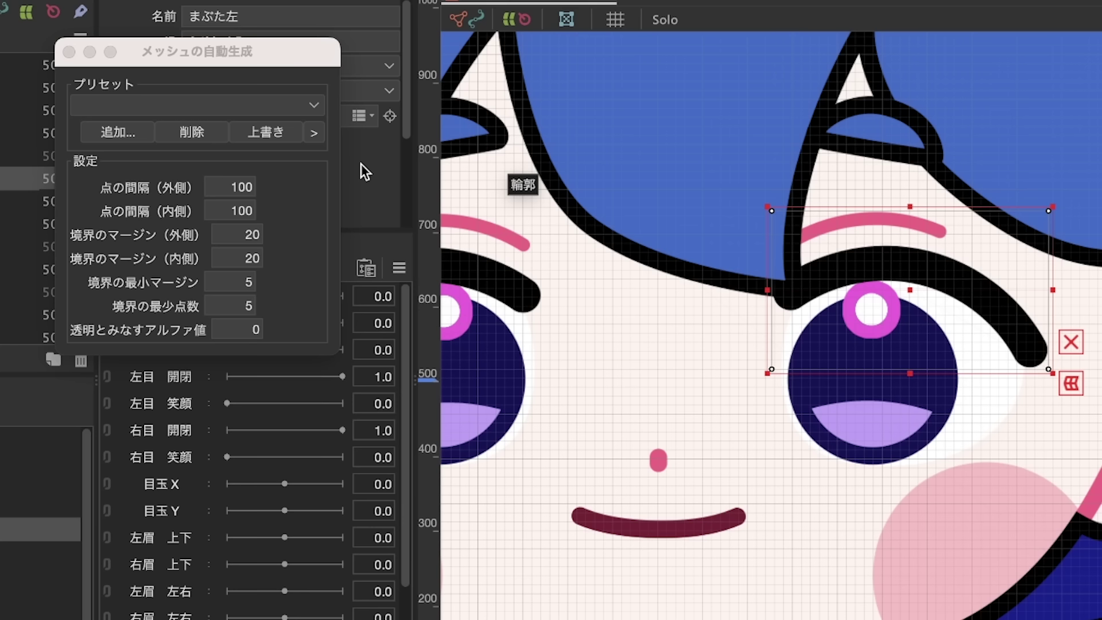
{"action": "left_click", "coordinate": [312, 109]}
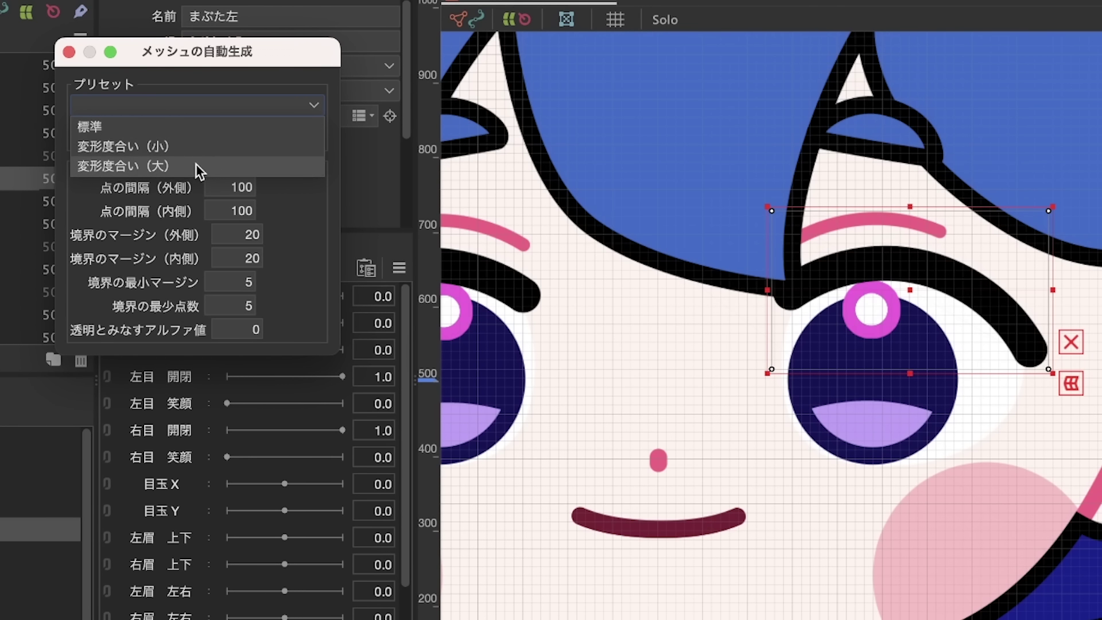
{"action": "left_click", "coordinate": [195, 164]}
Try the 標準 preset on the まぶた左 part for comparison and switch back to 変形度合い（大）.
{"action": "left_click", "coordinate": [313, 105]}
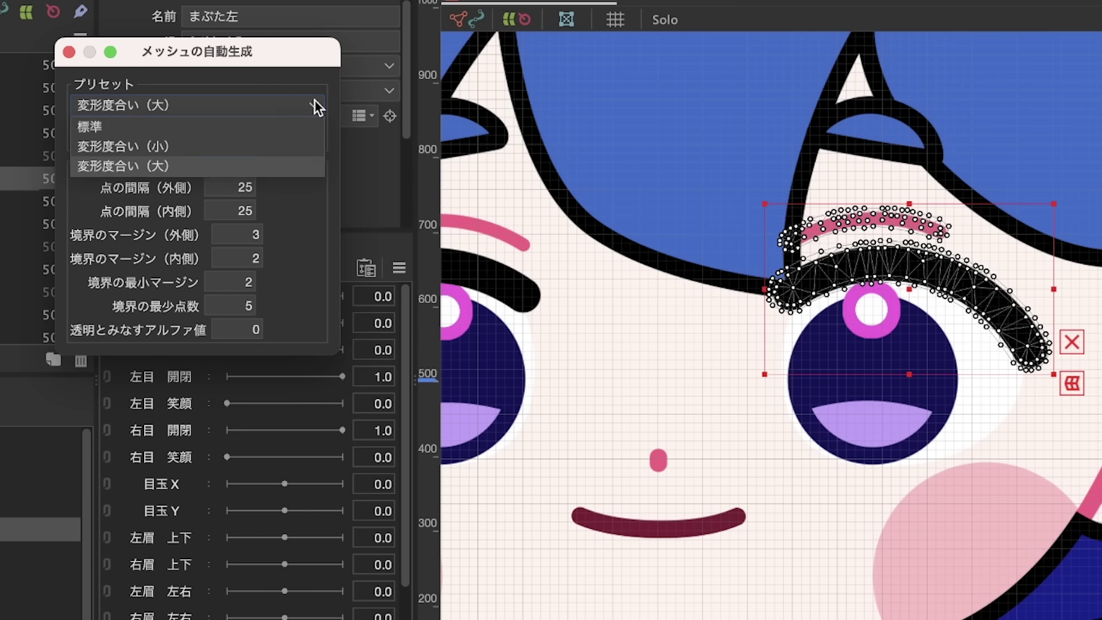
{"action": "left_click", "coordinate": [281, 126]}
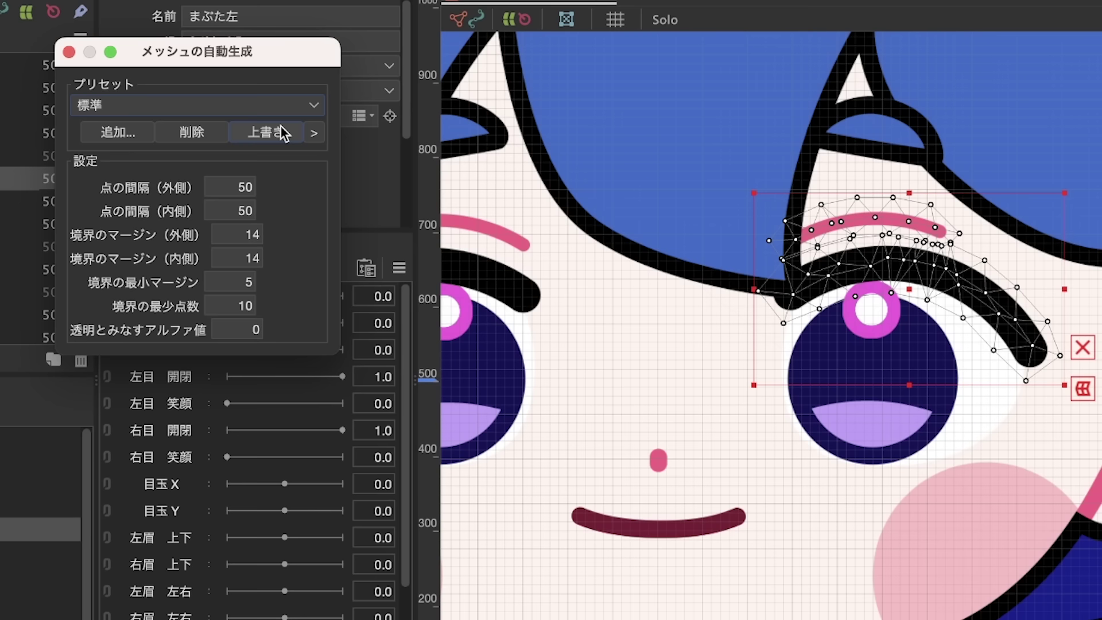
{"action": "left_click", "coordinate": [317, 108]}
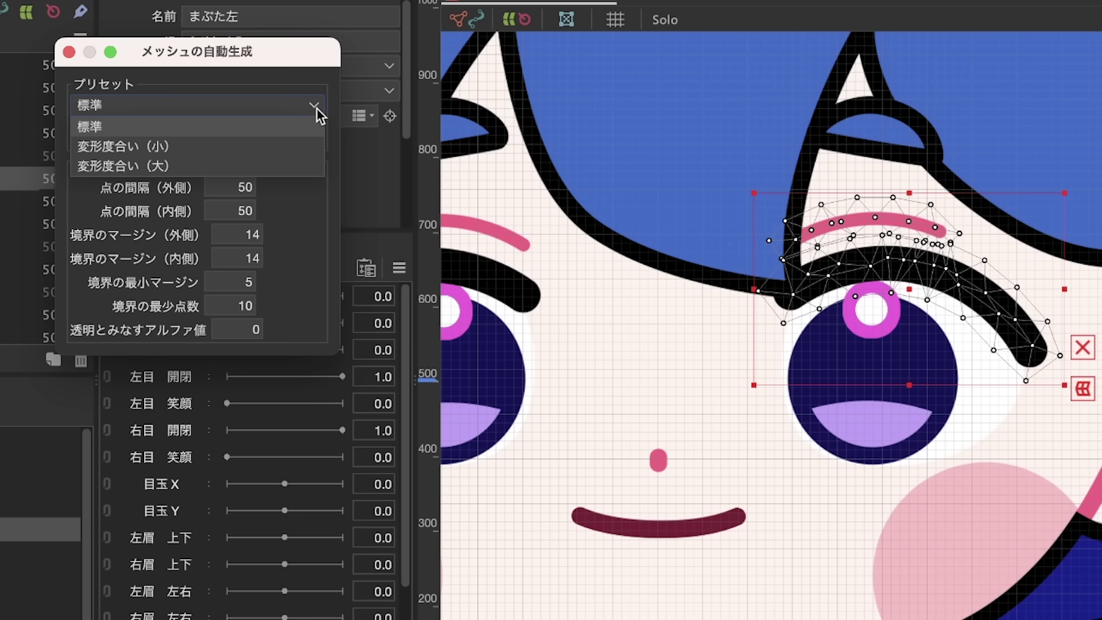
{"action": "left_click", "coordinate": [287, 167]}
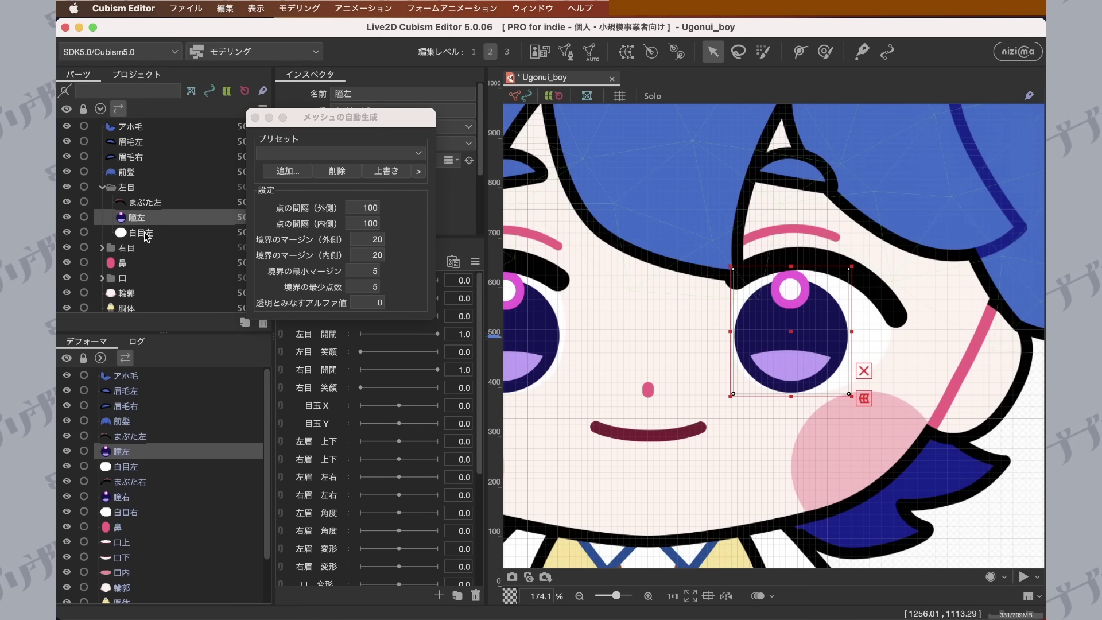
Generate meshes for the 瞳左 and 白目左 parts together with the 標準 preset.
{"action": "left_click", "coordinate": [147, 236], "text": "shift"}
{"action": "left_click", "coordinate": [418, 153]}
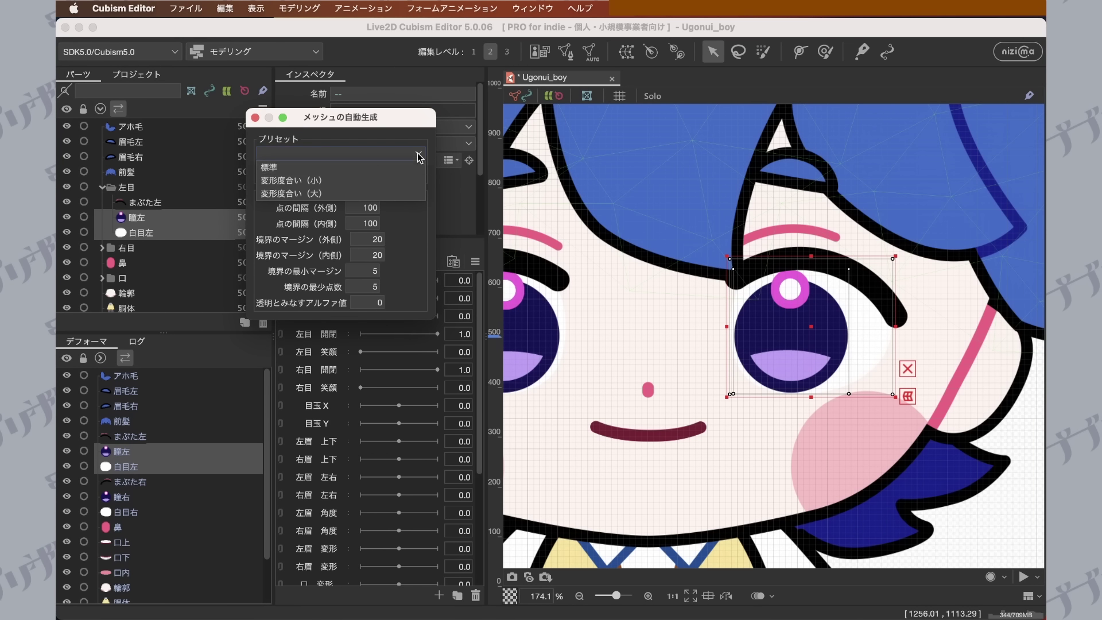
{"action": "left_click", "coordinate": [371, 166]}
Apply the 変形度合い（大） mesh preset to the まぶた右 part in the 右目 folder.
{"action": "left_click", "coordinate": [102, 247]}
{"action": "scroll", "coordinate": [141, 173], "scroll_direction": "down", "scroll_amount": 3}
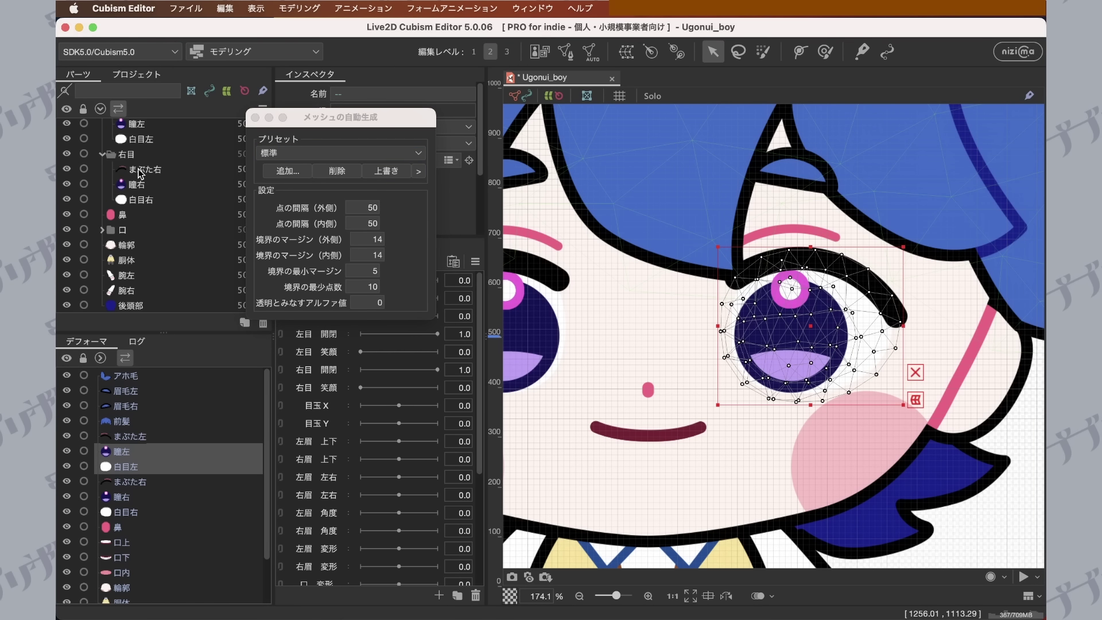
{"action": "left_click", "coordinate": [141, 173]}
{"action": "left_click", "coordinate": [419, 153]}
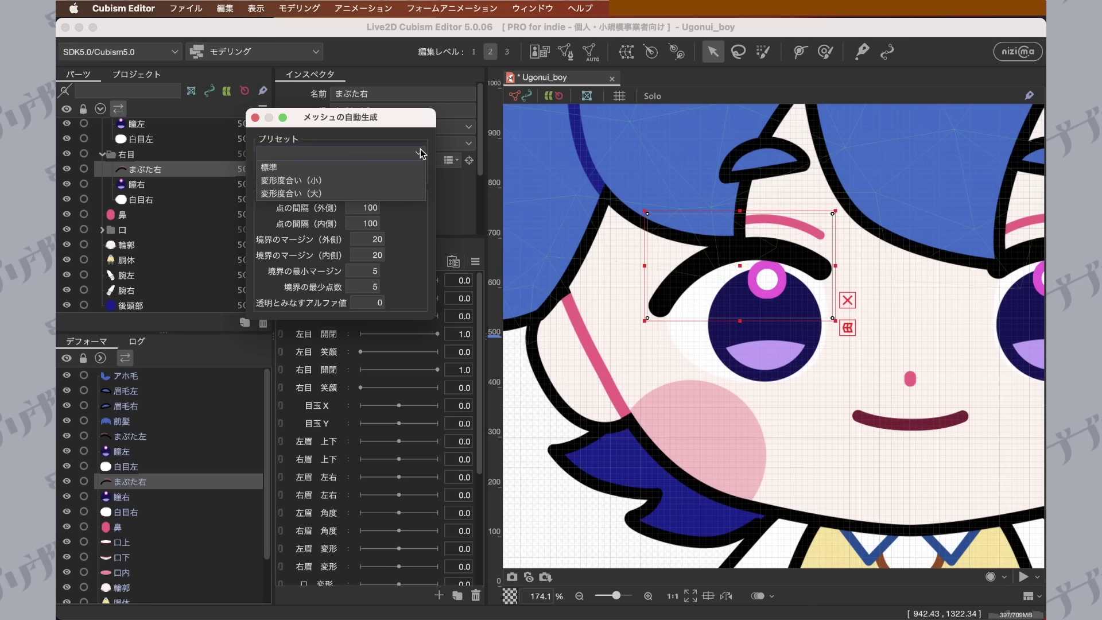
{"action": "left_click", "coordinate": [401, 193]}
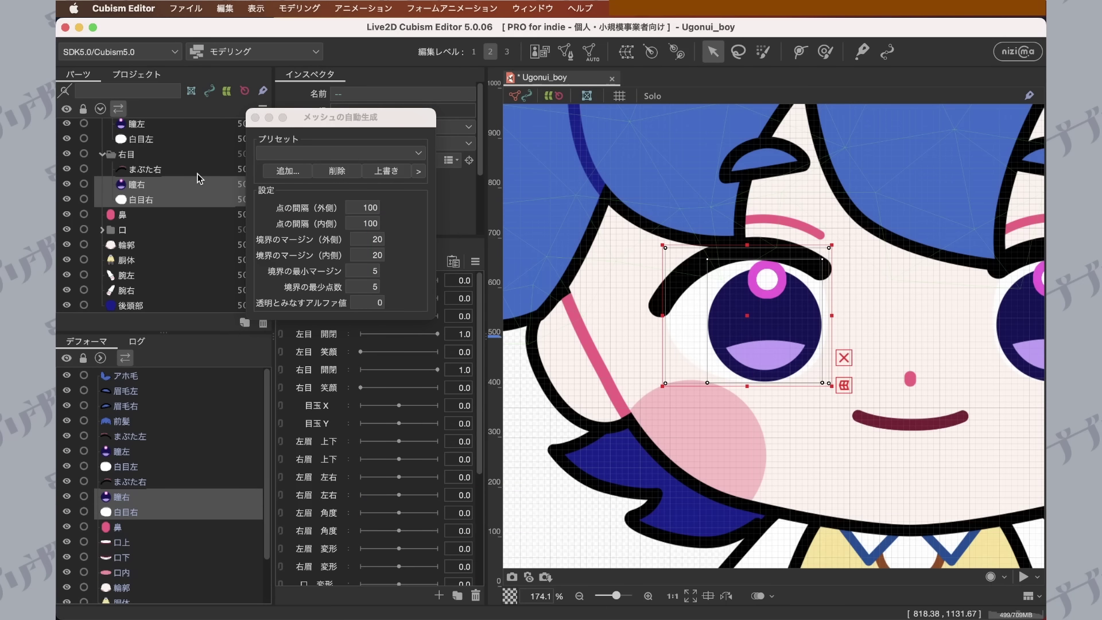
Apply the 標準 mesh preset to the 瞳右 and 白目右 parts together, and to the 鼻 part.
{"action": "left_click", "coordinate": [418, 153]}
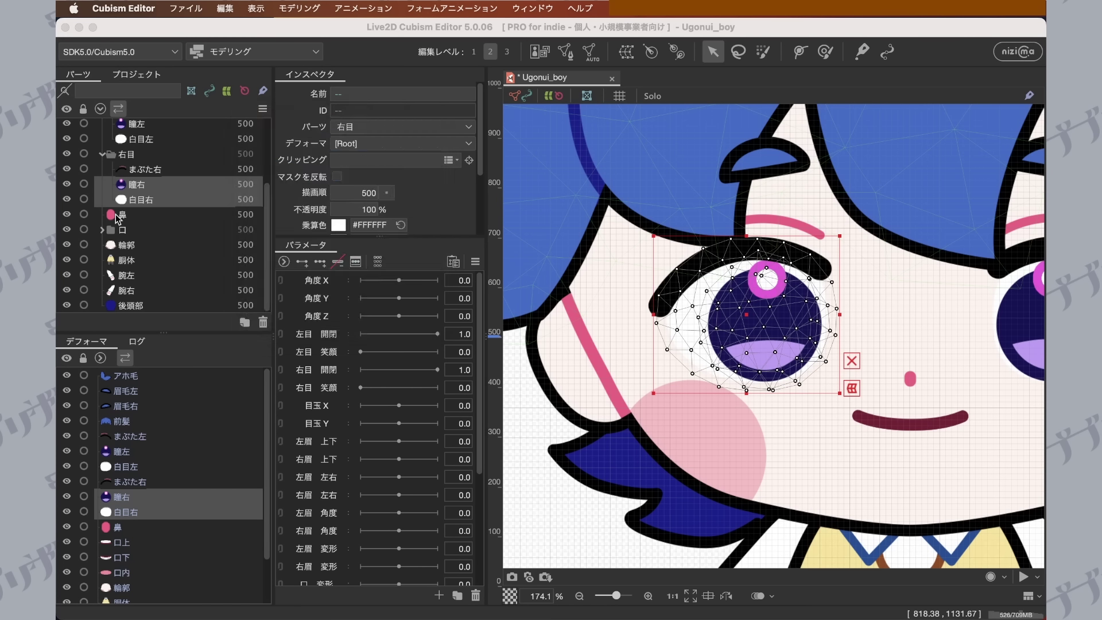
{"action": "left_click", "coordinate": [121, 215]}
{"action": "left_click", "coordinate": [389, 153]}
{"action": "left_click", "coordinate": [381, 167]}
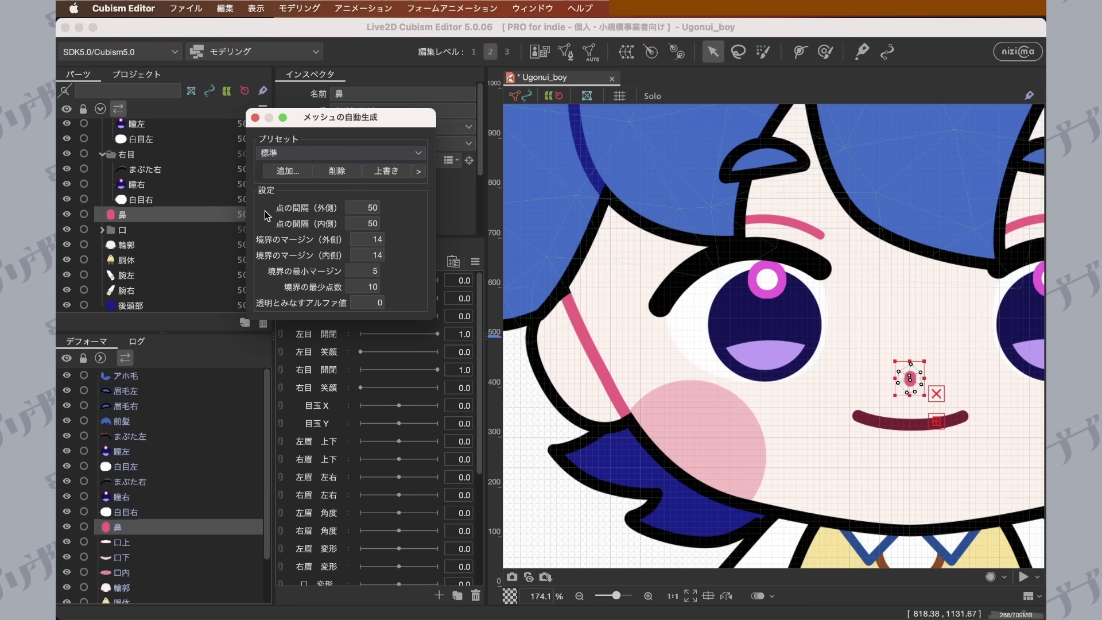
Apply the 変形度合い（大） mesh preset to the 口上 part in the 口 folder.
{"action": "left_click", "coordinate": [128, 244]}
{"action": "left_click", "coordinate": [102, 230]}
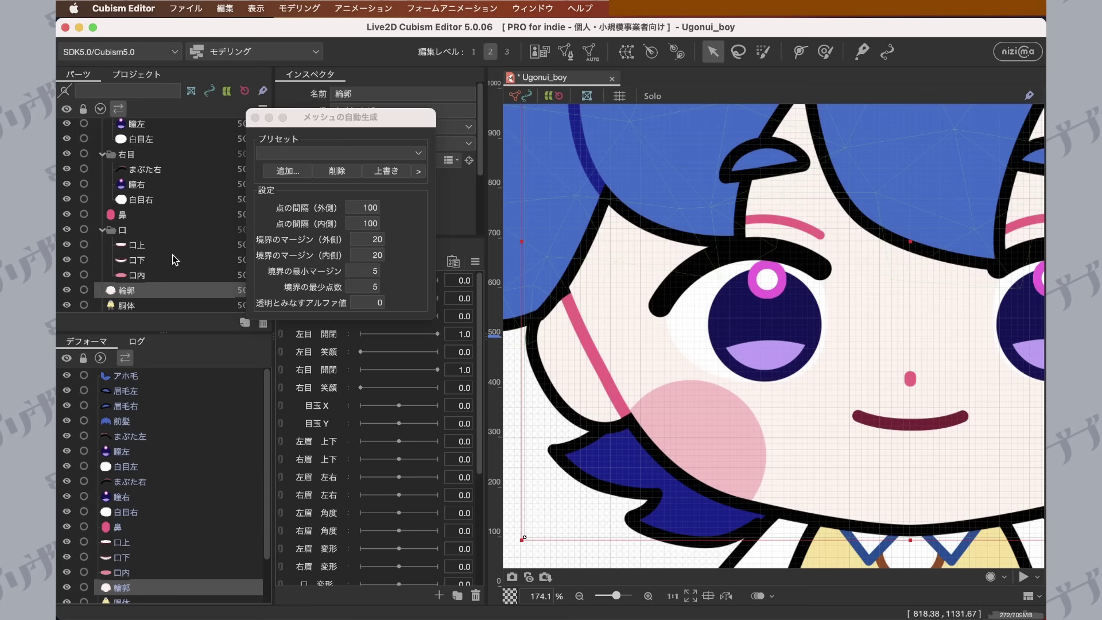
{"action": "scroll", "coordinate": [175, 248], "scroll_direction": "down", "scroll_amount": 3}
{"action": "scroll", "coordinate": [800, 255], "scroll_direction": "down", "scroll_amount": 5}
{"action": "scroll", "coordinate": [800, 256], "scroll_direction": "right", "scroll_amount": 5}
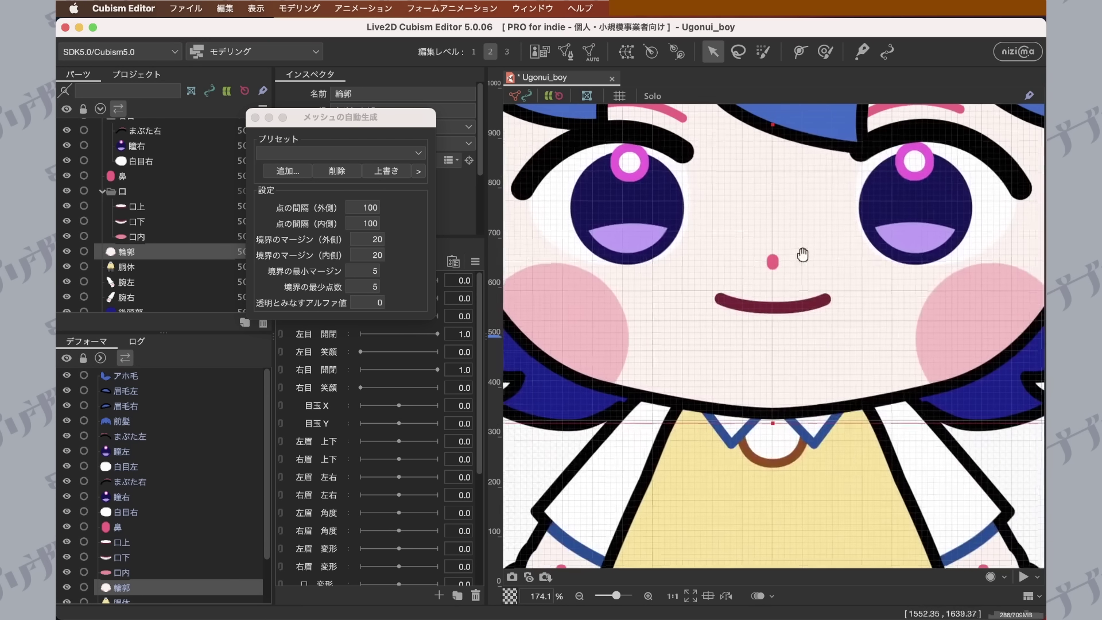
{"action": "scroll", "coordinate": [802, 256], "scroll_direction": "up", "scroll_amount": 3}
{"action": "scroll", "coordinate": [804, 253], "scroll_direction": "up", "scroll_amount": 3}
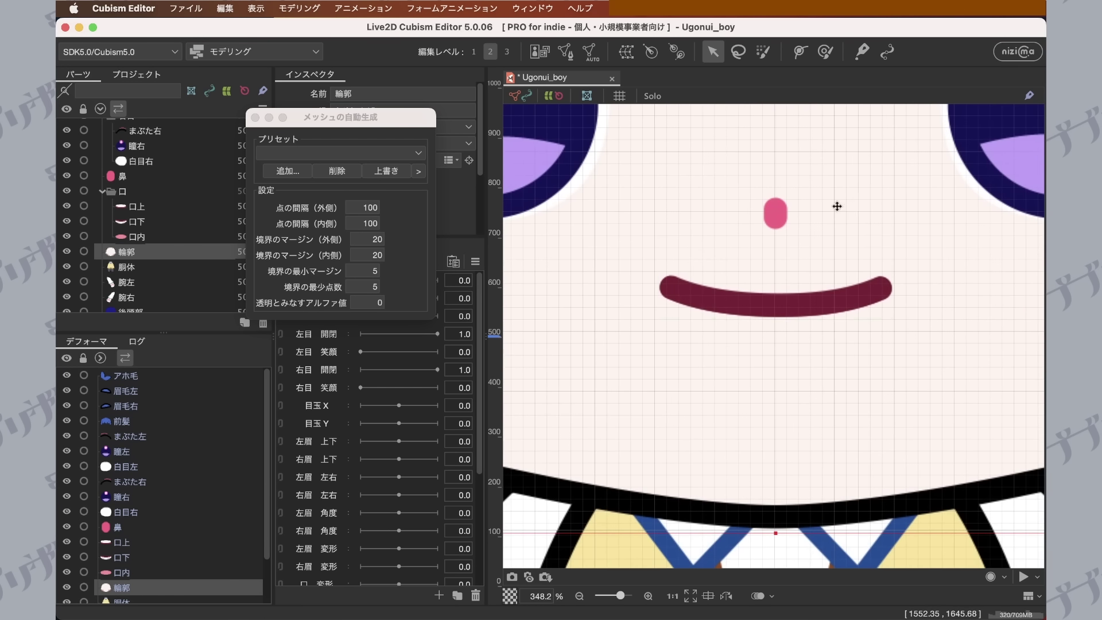
{"action": "left_click", "coordinate": [803, 264]}
{"action": "left_click", "coordinate": [807, 335], "text": "shift"}
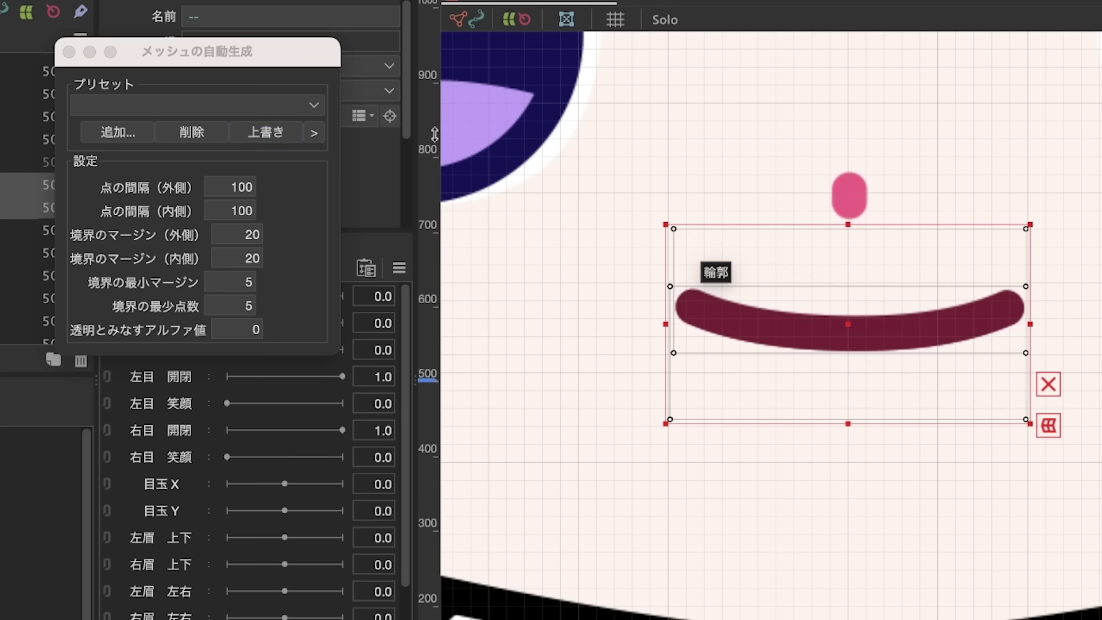
{"action": "left_click", "coordinate": [212, 105]}
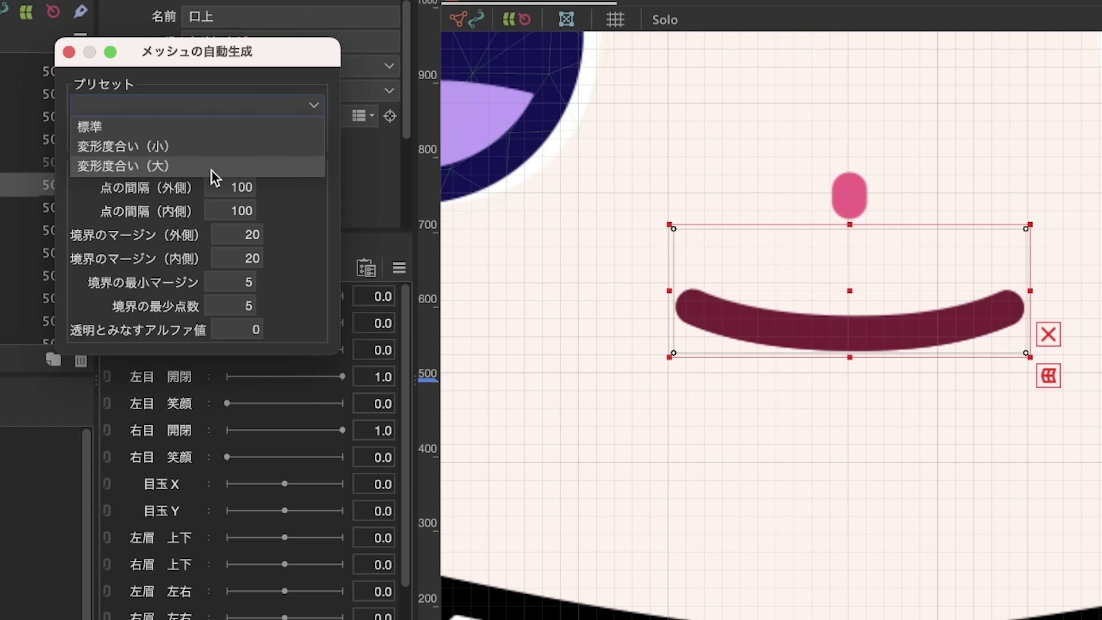
{"action": "left_click", "coordinate": [212, 166]}
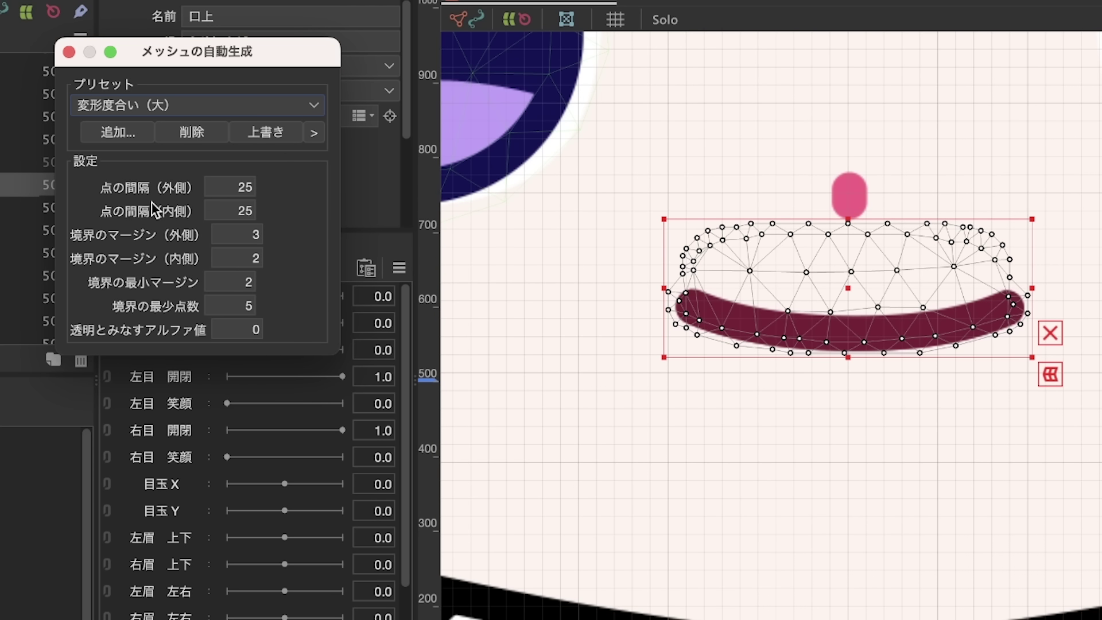
Set both the outer and inner point spacing of the 口上 mesh to 10.
{"action": "left_click", "coordinate": [235, 185]}
{"action": "key", "text": "Return"}
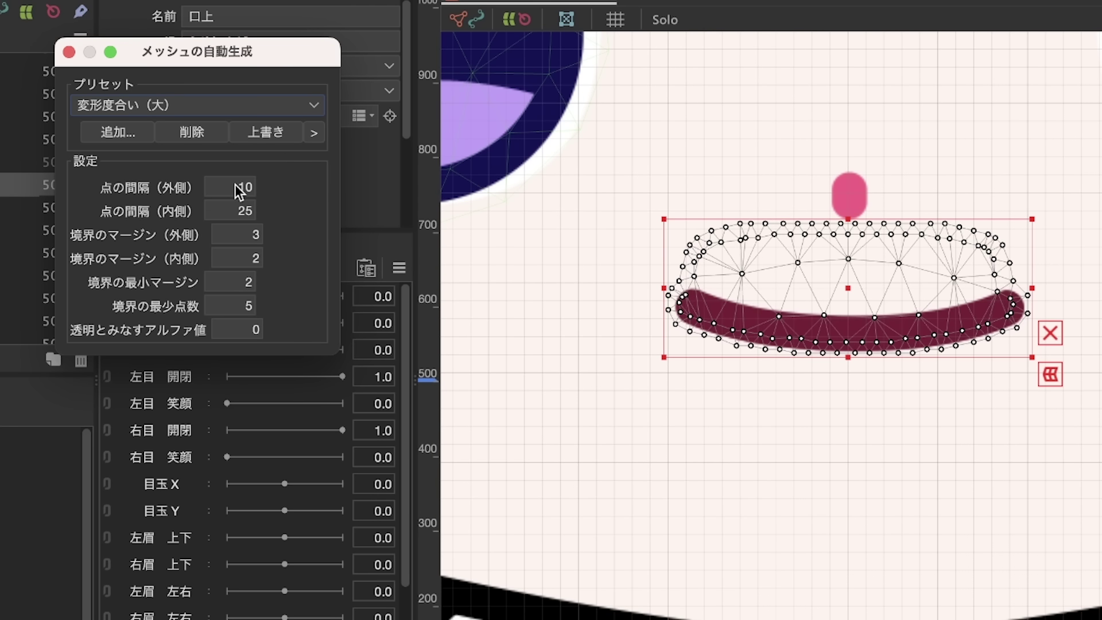
{"action": "double_click", "coordinate": [238, 210]}
{"action": "type", "text": "10"}
{"action": "key", "text": "Return"}
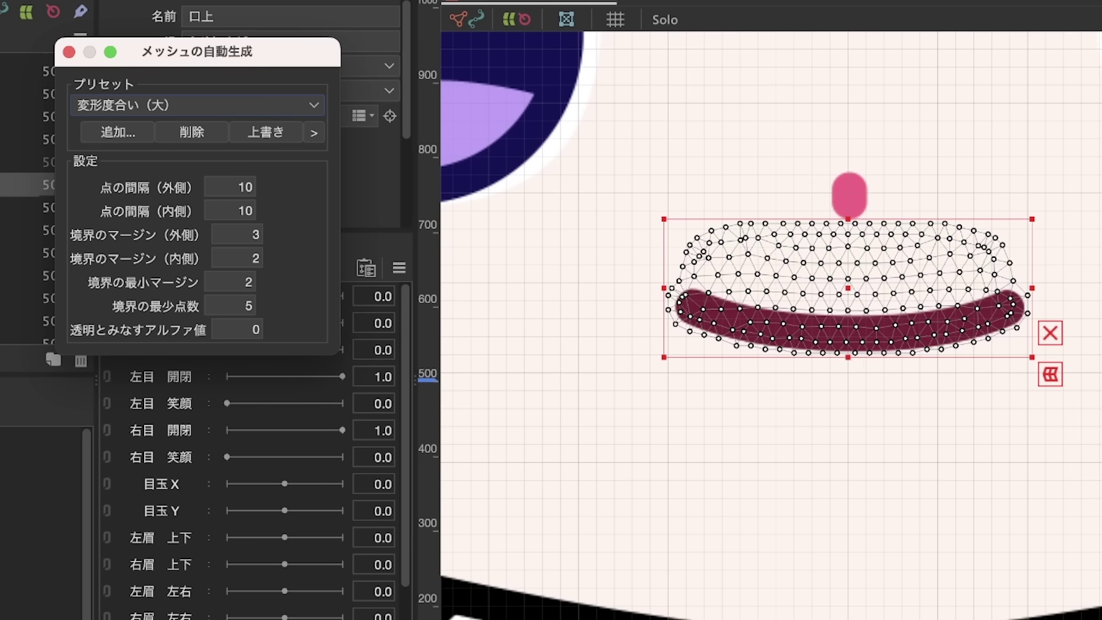
Generate the 口下 mesh with the 変形度合い（大） preset and set its outer and inner point spacing to 10.
{"action": "left_click", "coordinate": [23, 206]}
{"action": "left_click", "coordinate": [294, 106]}
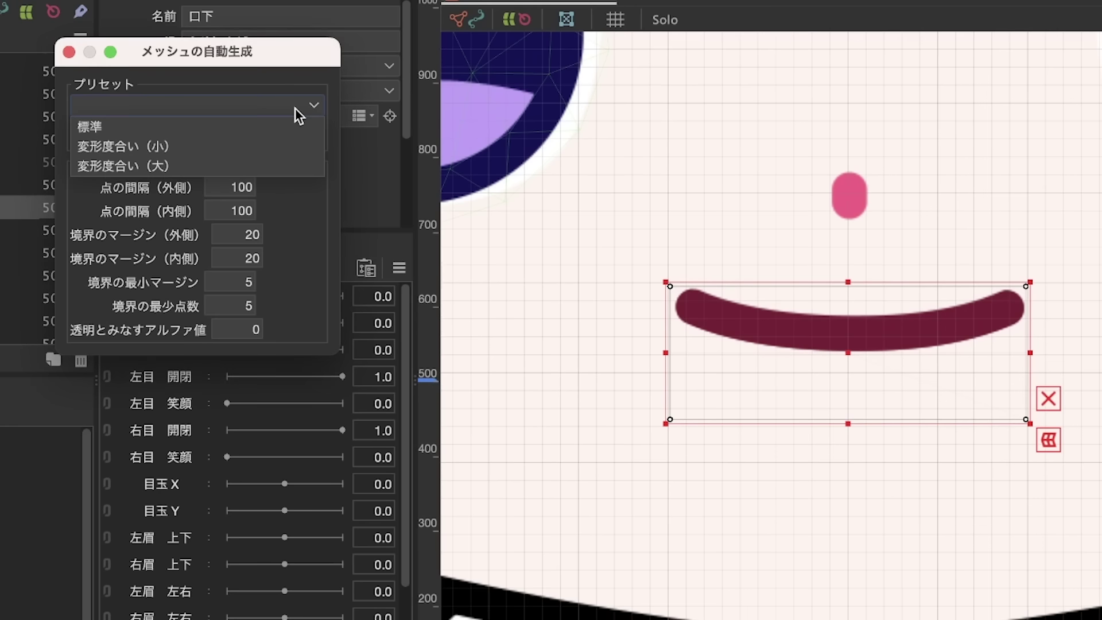
{"action": "left_click", "coordinate": [258, 165]}
{"action": "double_click", "coordinate": [244, 187]}
{"action": "type", "text": "10"}
{"action": "double_click", "coordinate": [240, 209]}
{"action": "type", "text": "10"}
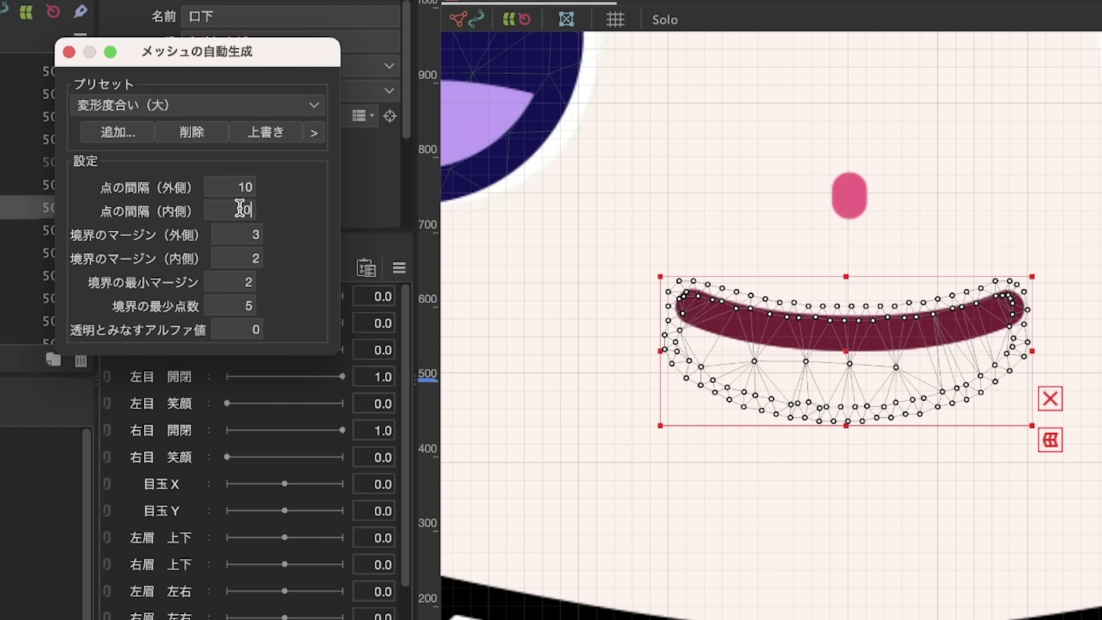
{"action": "mouse_move", "coordinate": [91, 241]}
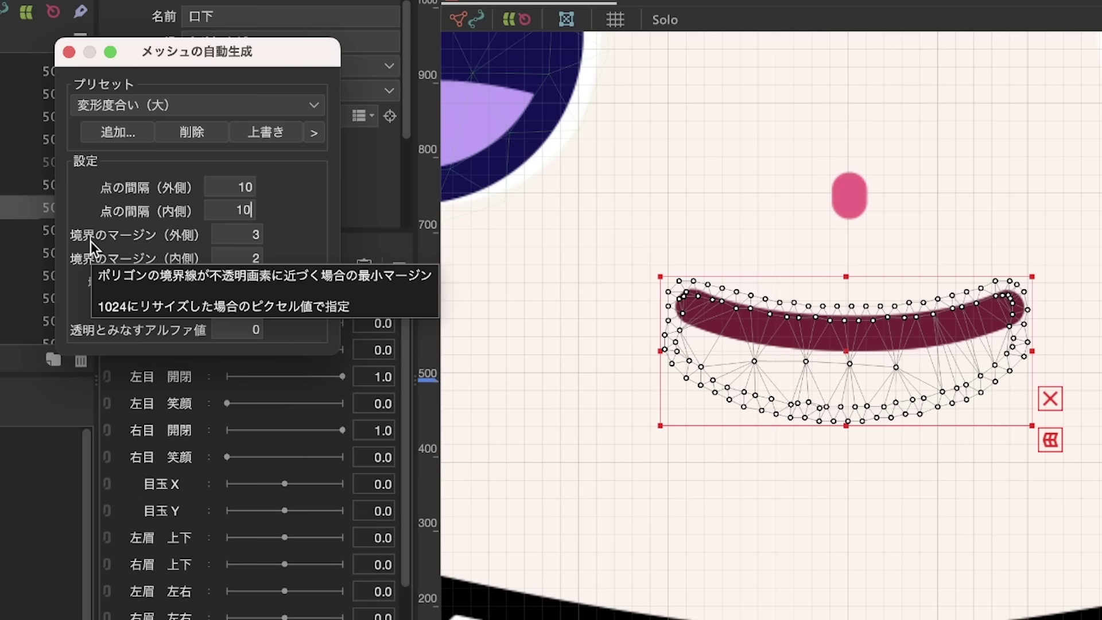
{"action": "key", "text": "Return"}
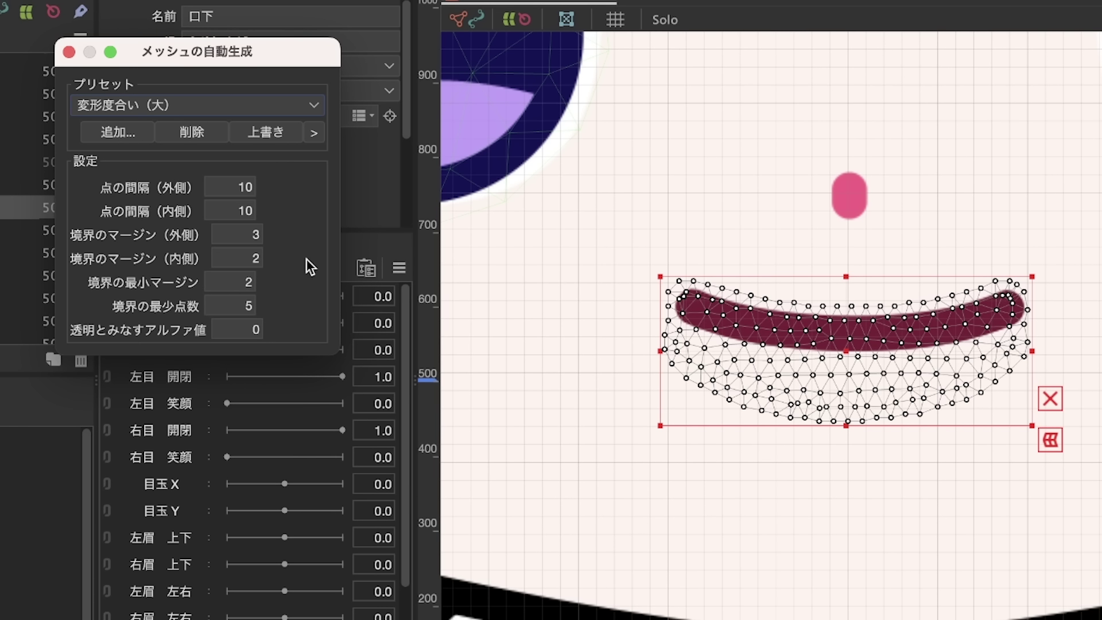
Generate the mesh of the 口内 part in the 口 folder with the 標準 preset.
{"action": "scroll", "coordinate": [743, 333], "scroll_direction": "up", "scroll_amount": 4}
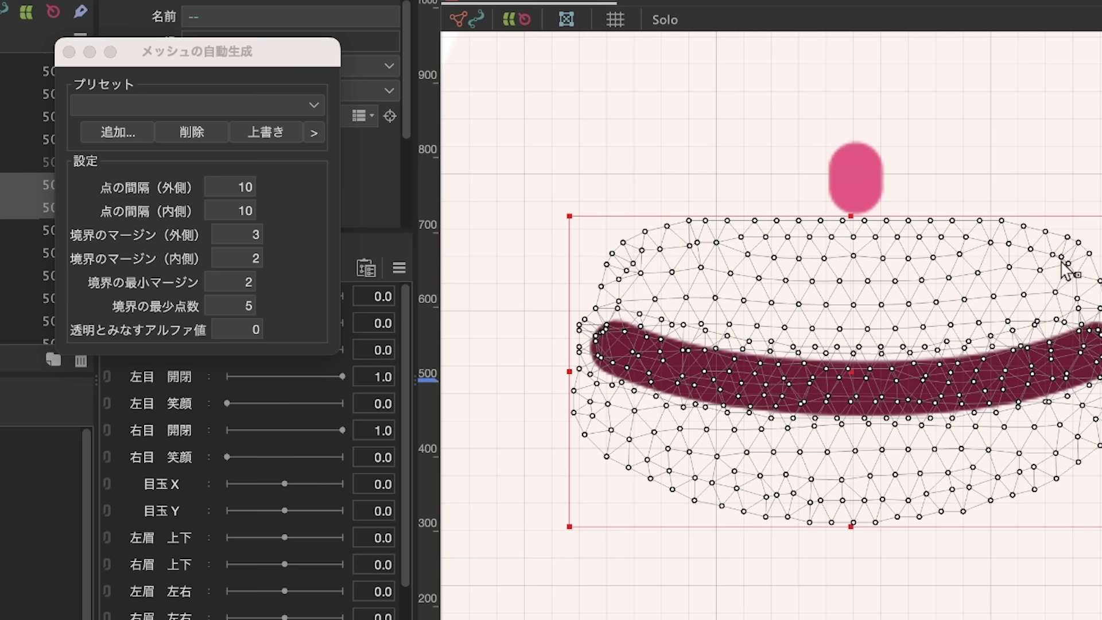
{"action": "left_click", "coordinate": [701, 403]}
{"action": "left_click", "coordinate": [701, 403]}
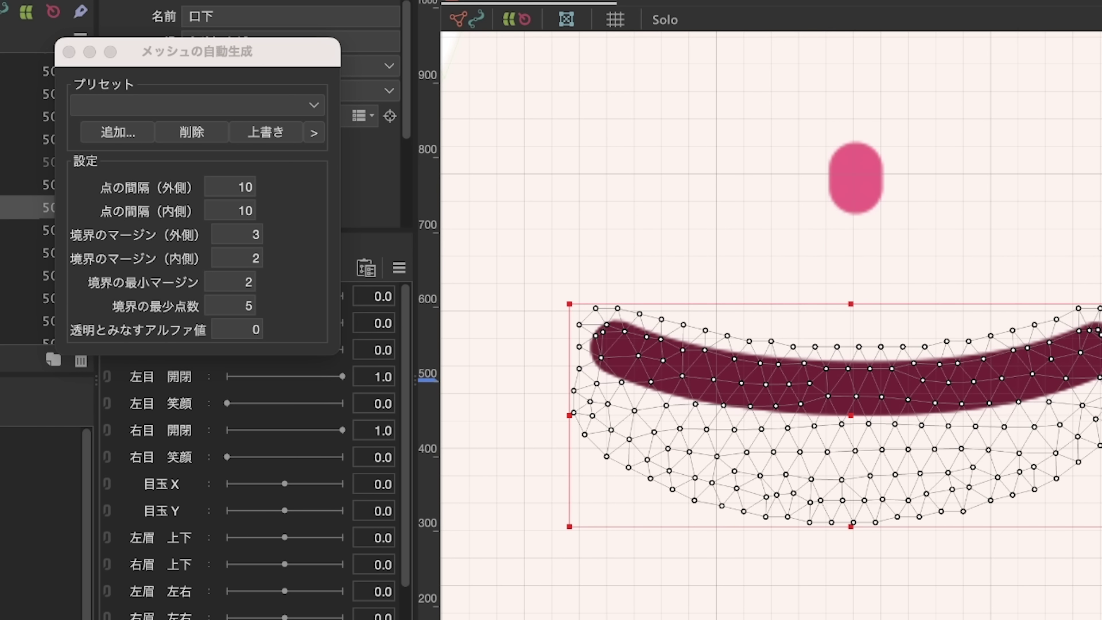
{"action": "left_click", "coordinate": [701, 403]}
{"action": "left_click", "coordinate": [701, 403]}
{"action": "left_click", "coordinate": [701, 403]}
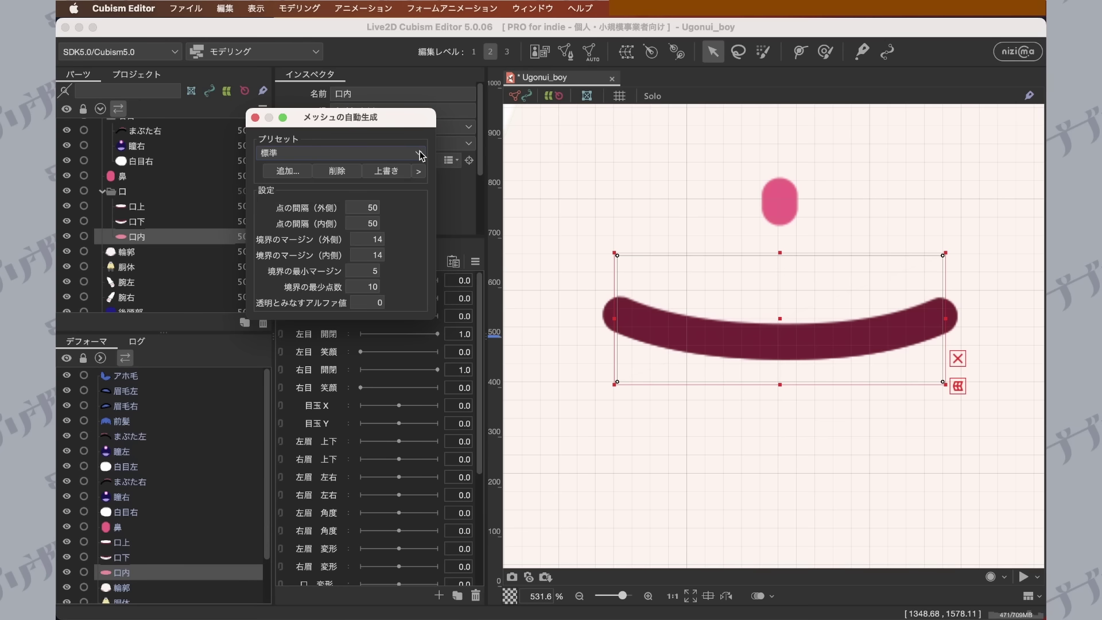
{"action": "left_click", "coordinate": [313, 105]}
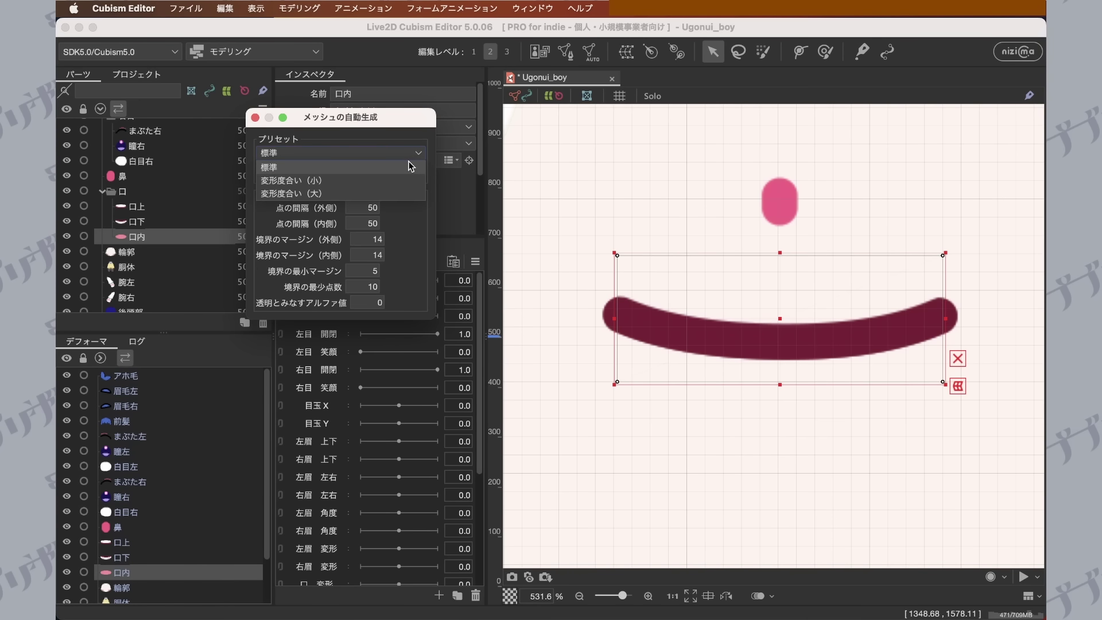
{"action": "left_click", "coordinate": [301, 120]}
{"action": "left_click", "coordinate": [750, 300]}
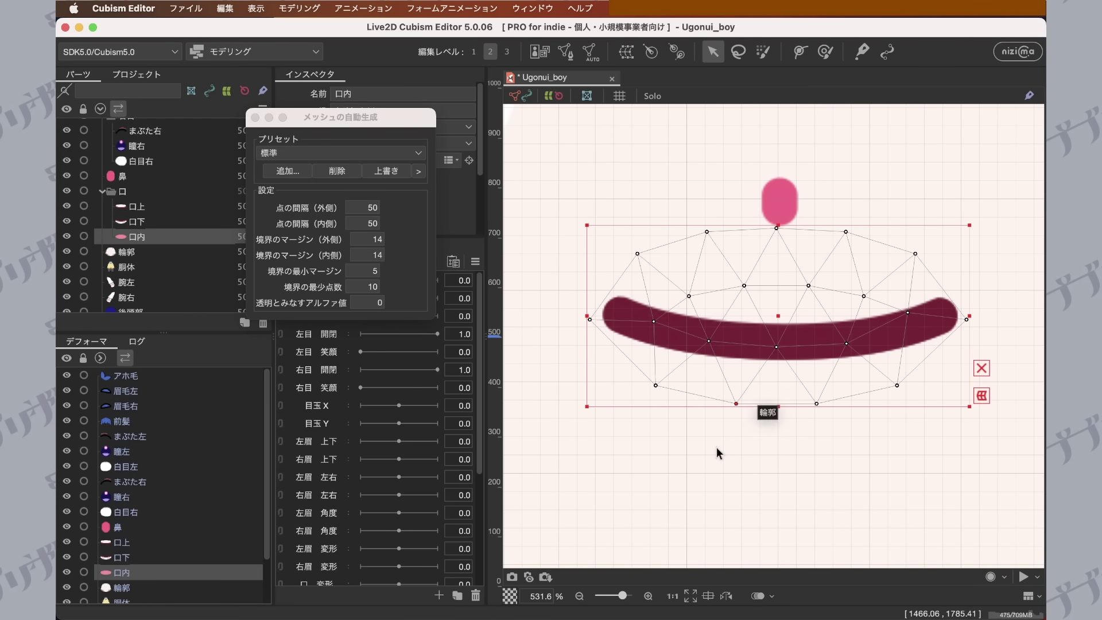
{"action": "left_click_drag", "start_coordinate": [773, 327], "coordinate": [779, 194]}
{"action": "key", "text": "super+z"}
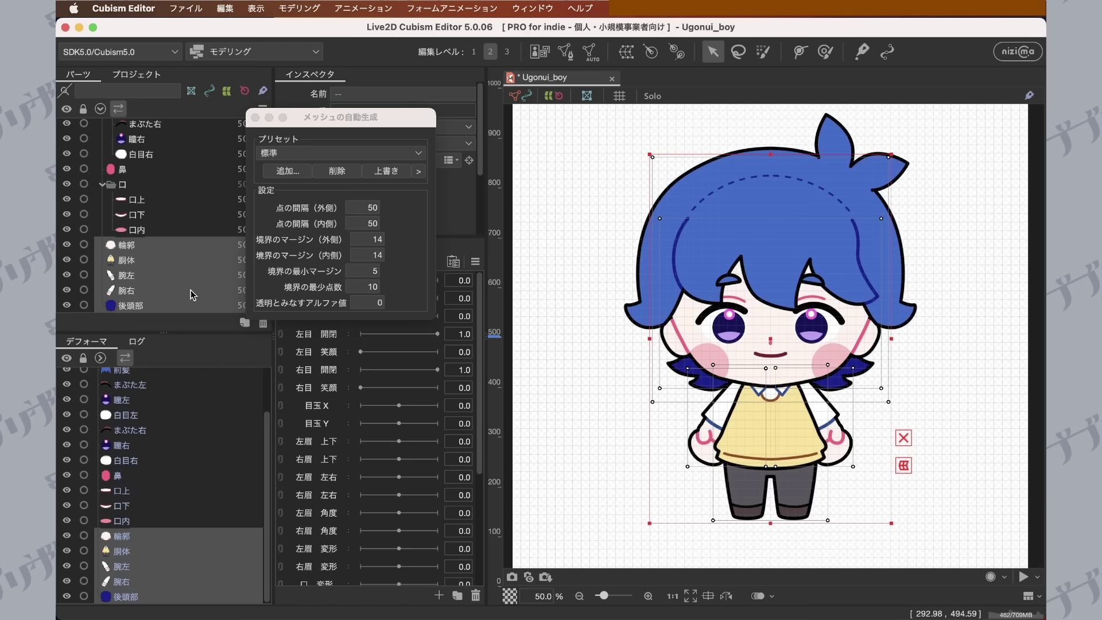
Apply the 標準 mesh preset to the 輪郭, 胴体, 腕左, 腕右 and 後頭部 parts together.
{"action": "left_click", "coordinate": [421, 153]}
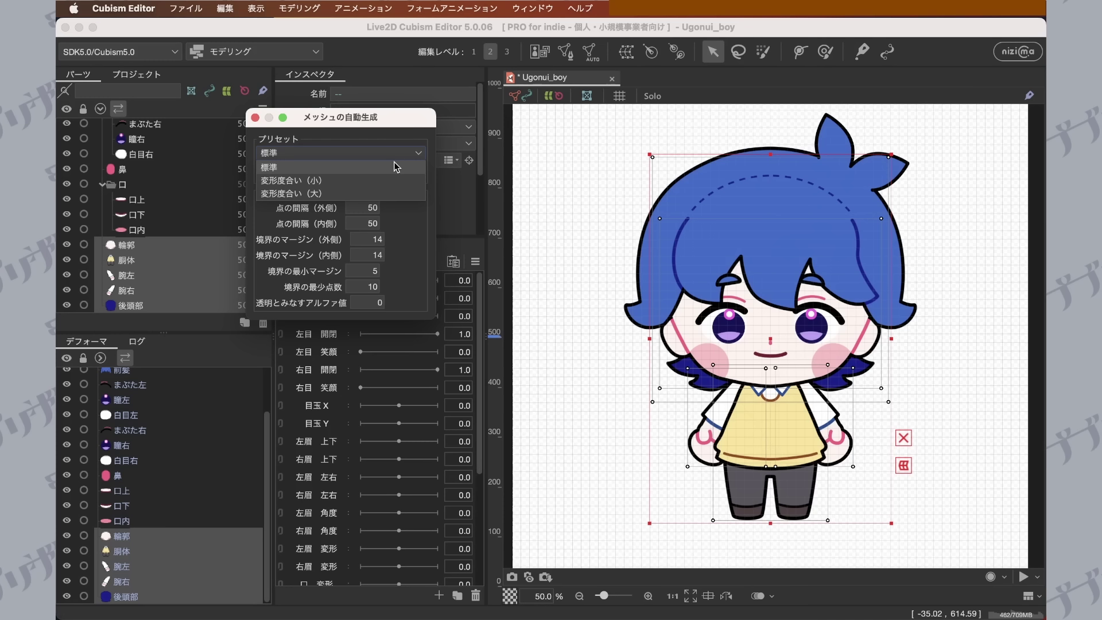
{"action": "left_click", "coordinate": [394, 167]}
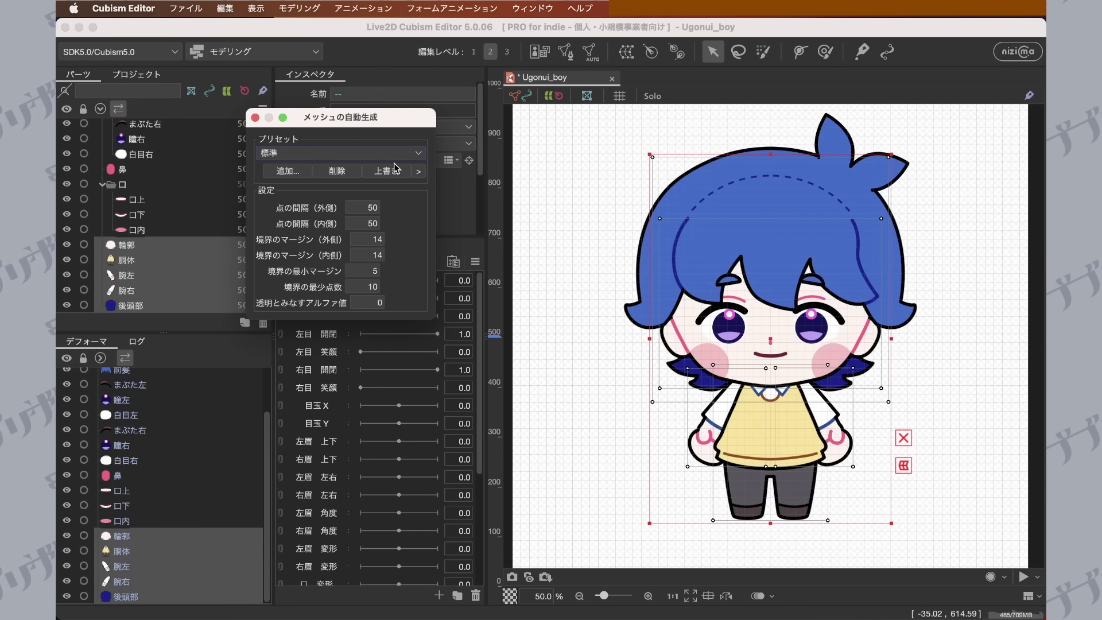
{"action": "left_click", "coordinate": [592, 241]}
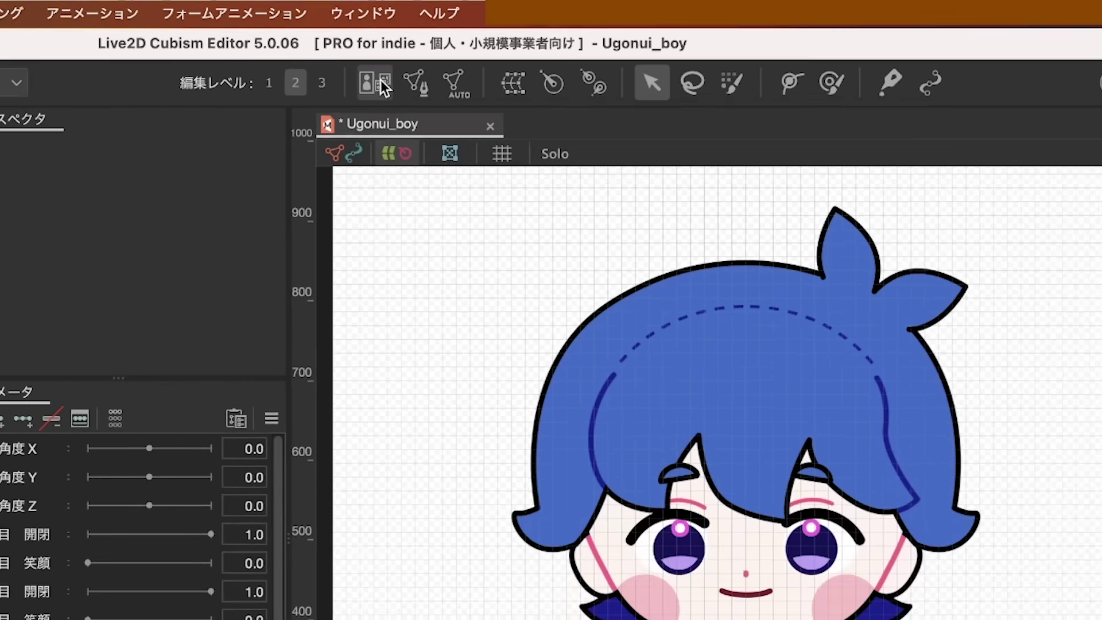
Create the texture atlas TextureAtlas1 with a width and height of 2048 px and the 表示状態のモデル用画像 initial placement.
{"action": "left_click", "coordinate": [271, 100]}
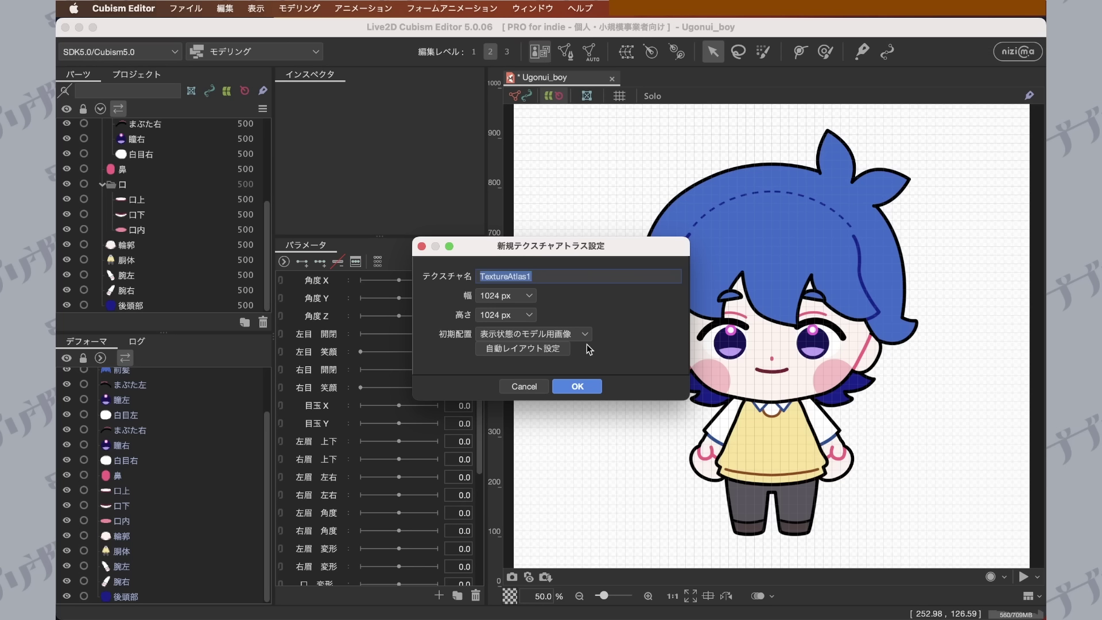
{"action": "left_click", "coordinate": [537, 295]}
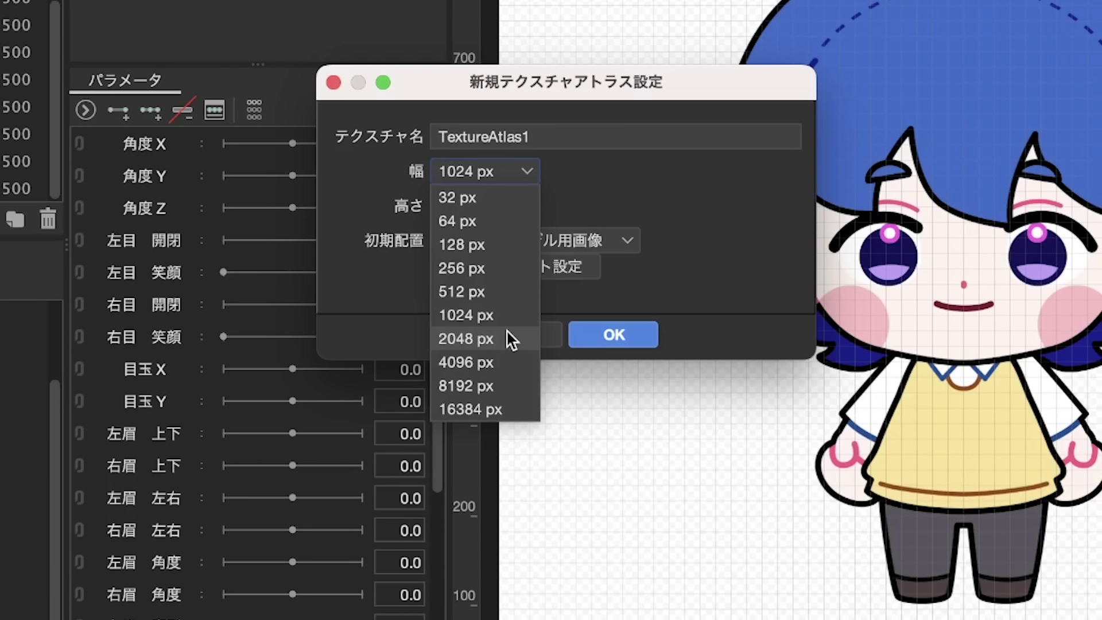
{"action": "left_click", "coordinate": [506, 330]}
{"action": "left_click", "coordinate": [526, 206]}
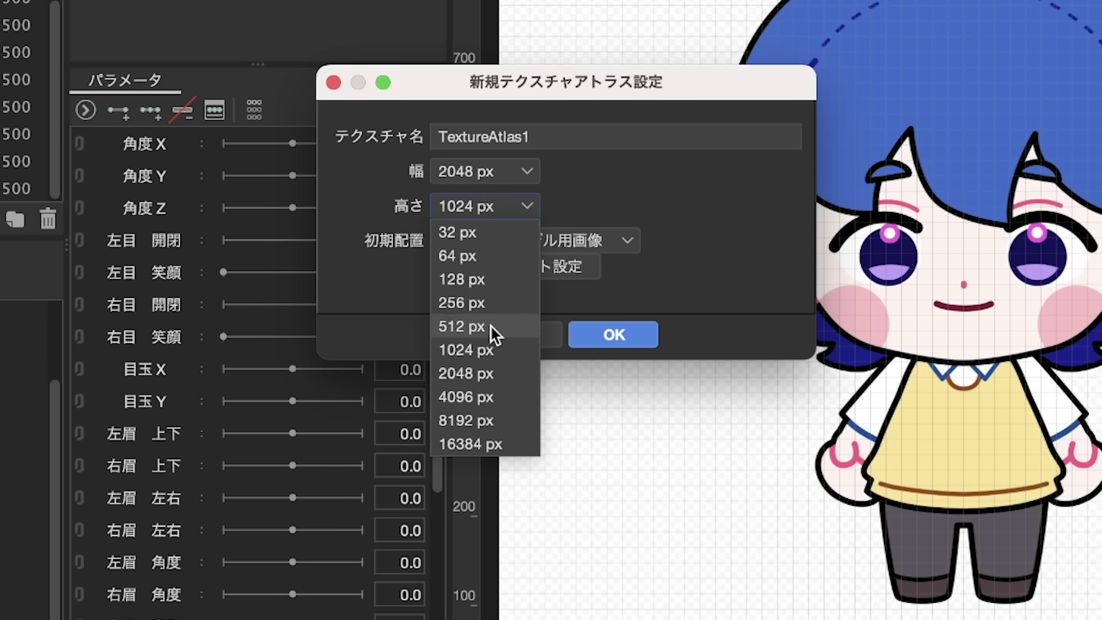
{"action": "left_click", "coordinate": [488, 374]}
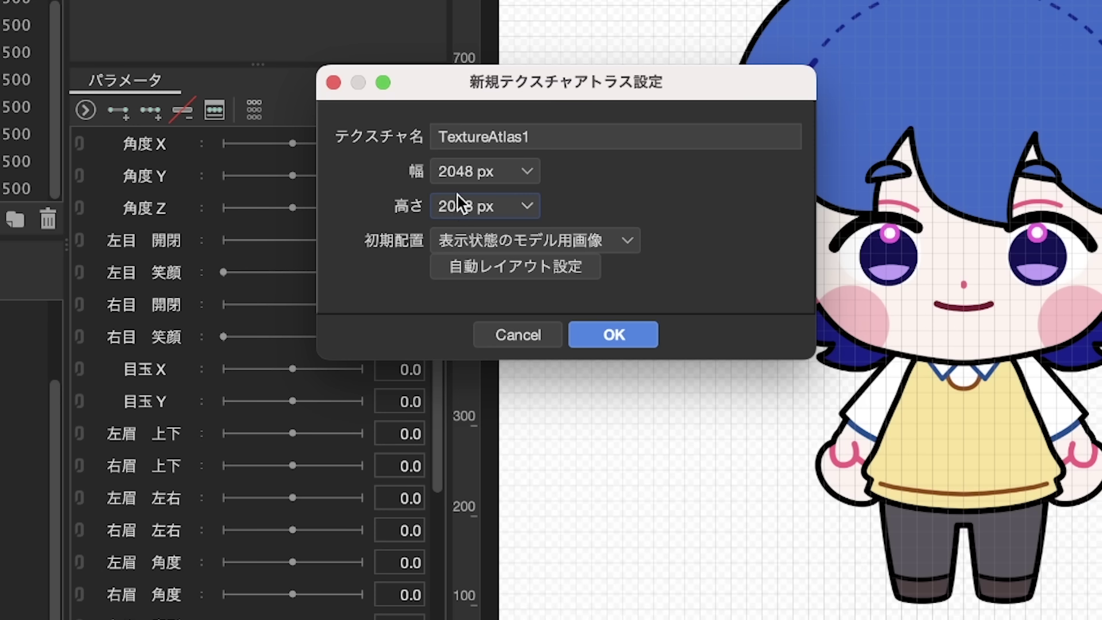
{"action": "left_click", "coordinate": [631, 335]}
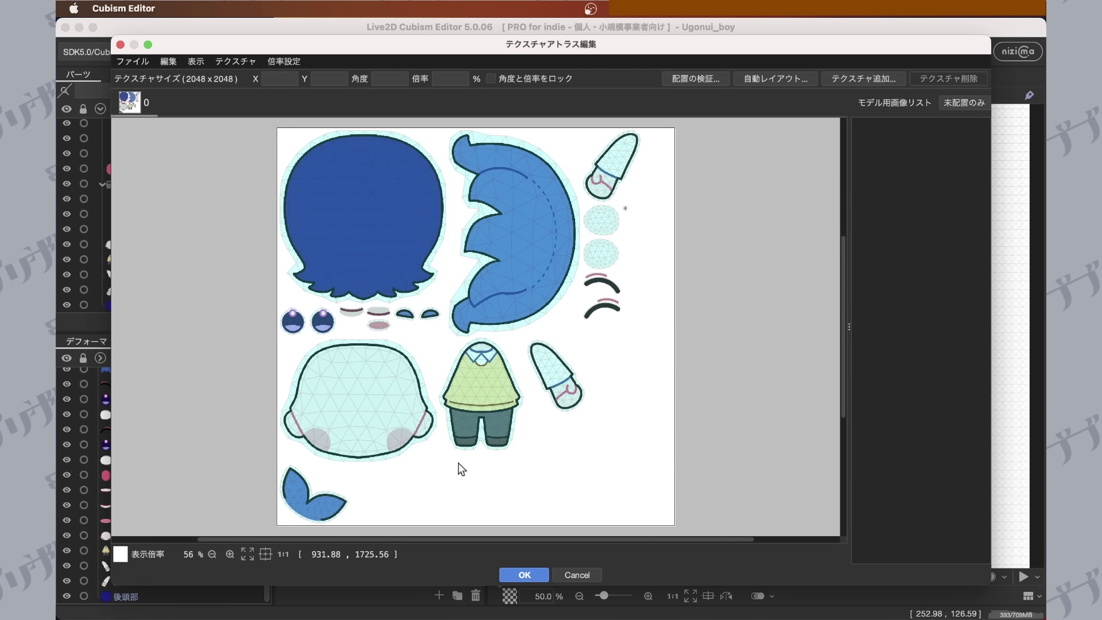
Try to move the 胴体 and 腕左 parts so they overlap in the texture atlas.
{"action": "left_click_drag", "start_coordinate": [487, 400], "coordinate": [513, 351]}
{"action": "left_click", "coordinate": [550, 365]}
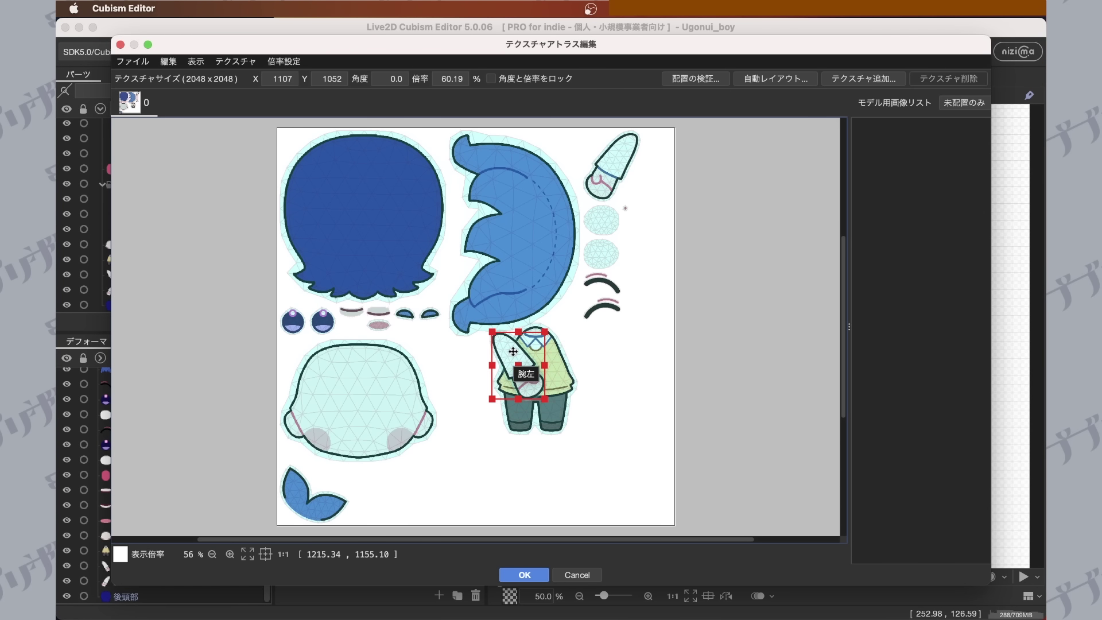
{"action": "left_click", "coordinate": [608, 350]}
Examine the atlas layout up close to check the spacing between the parts' meshes and their sizes.
{"action": "scroll", "coordinate": [455, 302], "scroll_direction": "up", "scroll_amount": 5}
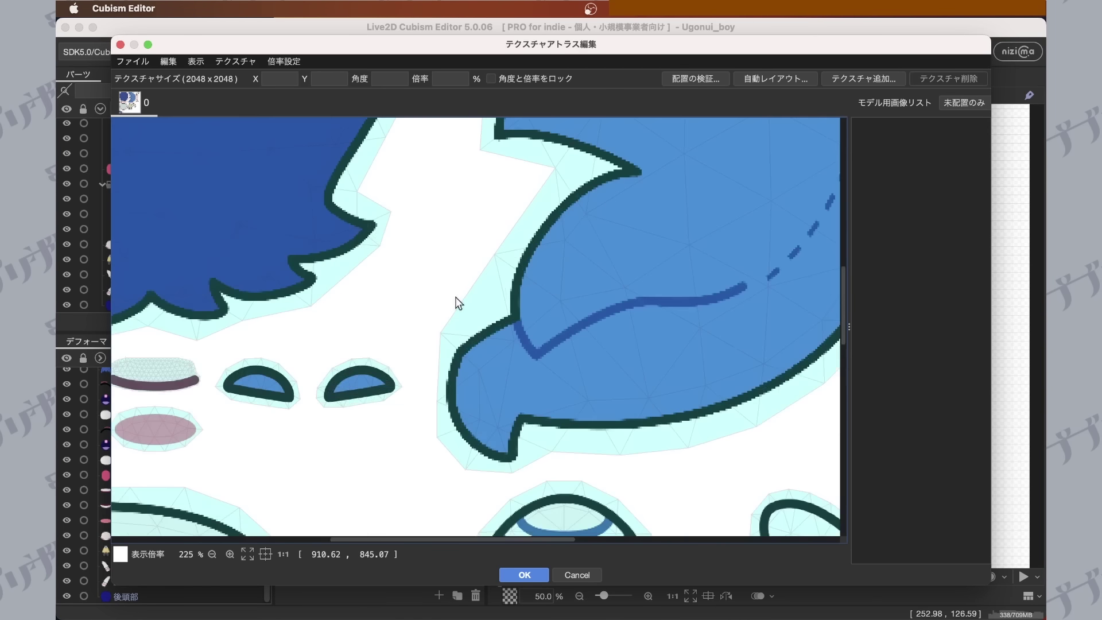
{"action": "left_click_drag", "start_coordinate": [314, 355], "coordinate": [726, 253]}
{"action": "scroll", "coordinate": [696, 342], "scroll_direction": "down", "scroll_amount": 5}
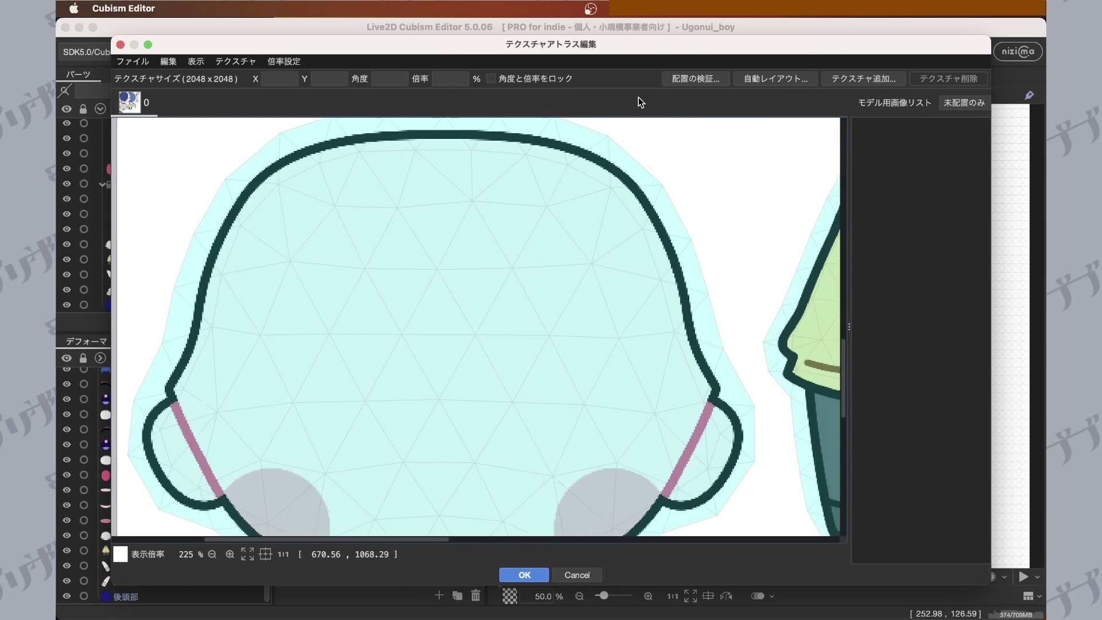
{"action": "left_click_drag", "start_coordinate": [638, 279], "coordinate": [627, 131]}
{"action": "scroll", "coordinate": [499, 319], "scroll_direction": "down", "scroll_amount": 4}
{"action": "scroll", "coordinate": [500, 322], "scroll_direction": "up", "scroll_amount": 2}
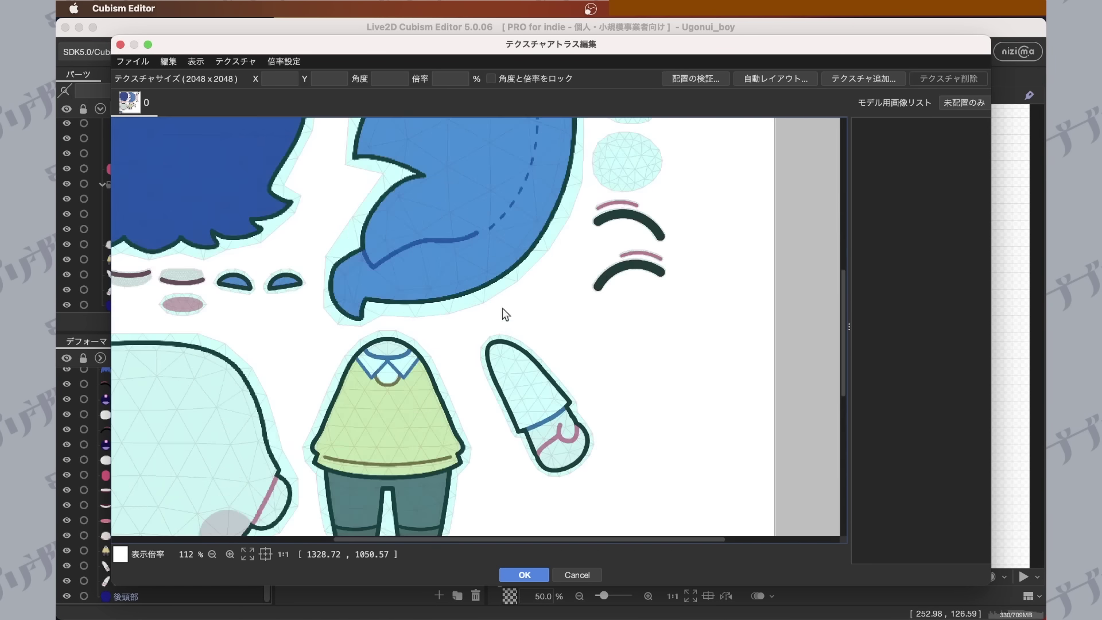
{"action": "scroll", "coordinate": [603, 285], "scroll_direction": "up", "scroll_amount": 1}
{"action": "left_click_drag", "start_coordinate": [603, 285], "coordinate": [534, 423]}
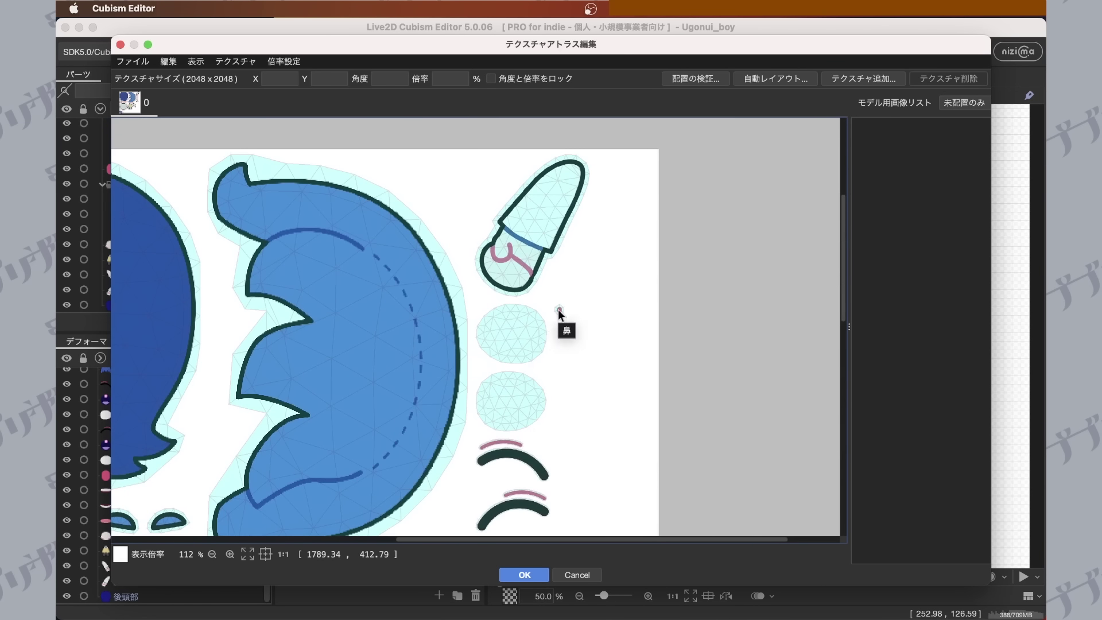
{"action": "left_click_drag", "start_coordinate": [381, 388], "coordinate": [666, 201]}
{"action": "left_click_drag", "start_coordinate": [691, 261], "coordinate": [568, 337]}
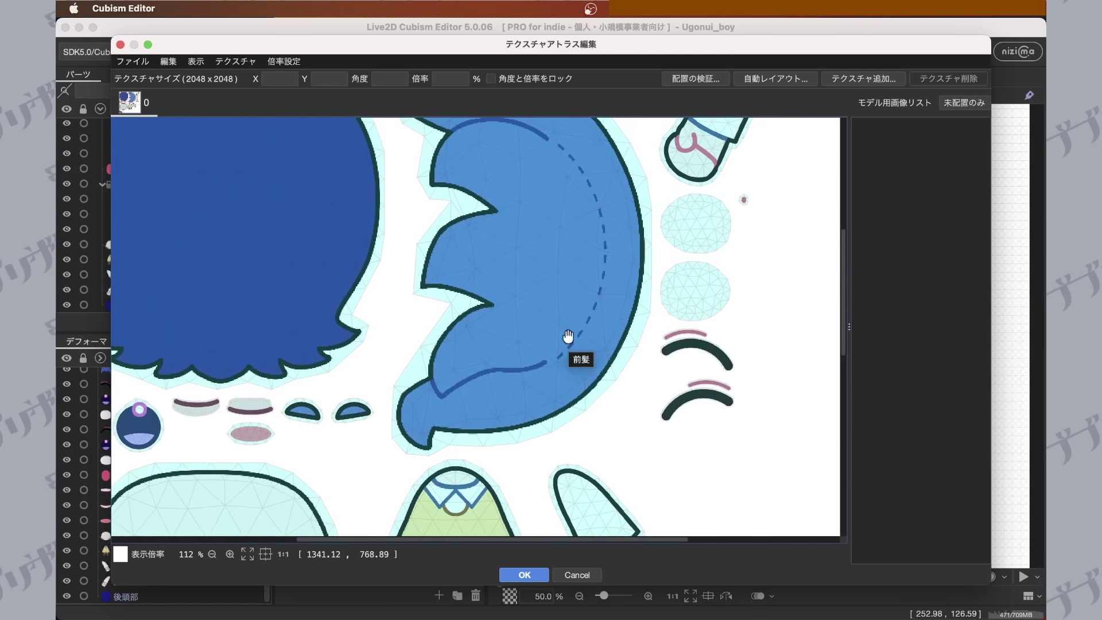
{"action": "scroll", "coordinate": [597, 507], "scroll_direction": "down", "scroll_amount": 2}
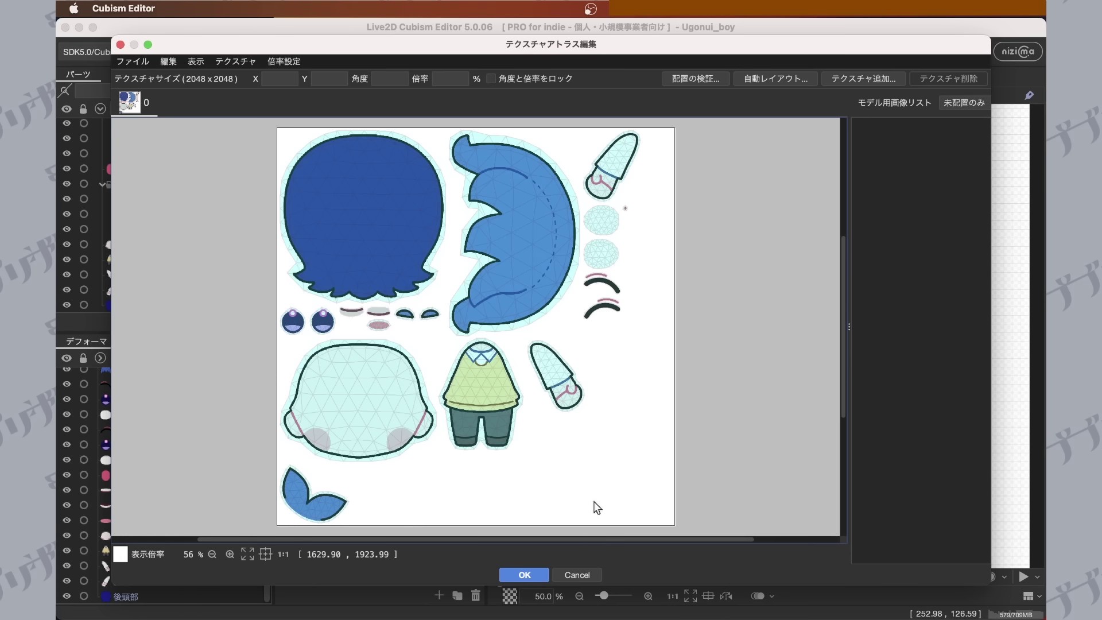
Accept the texture atlas layout and save the model as Ugonui_boy.cmo3 in the Ugonui folder.
{"action": "left_click", "coordinate": [531, 575]}
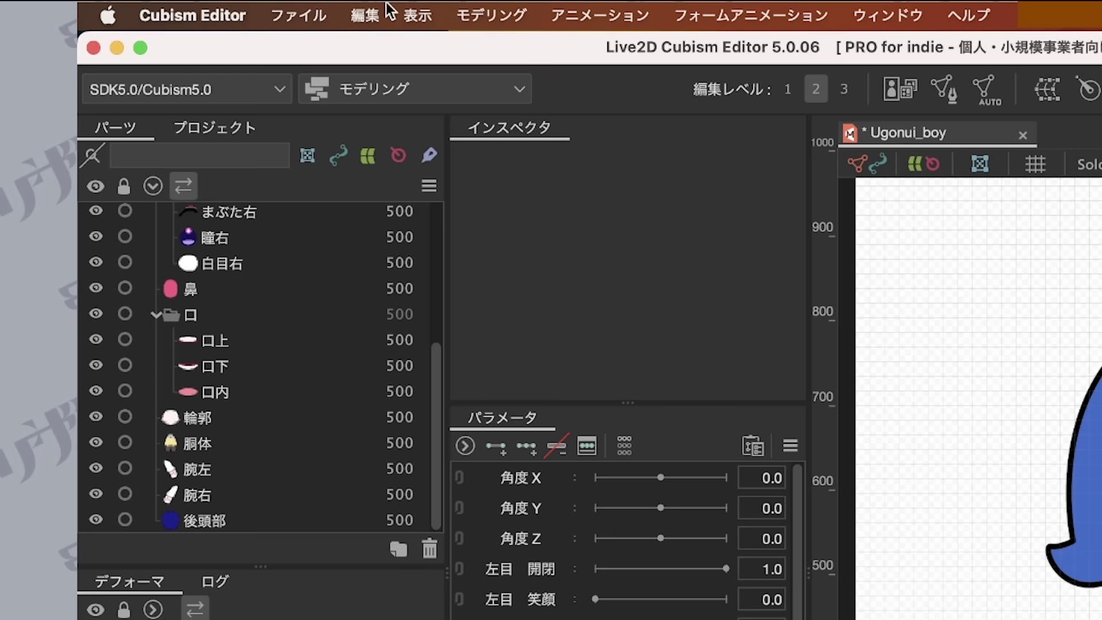
{"action": "left_click", "coordinate": [321, 13]}
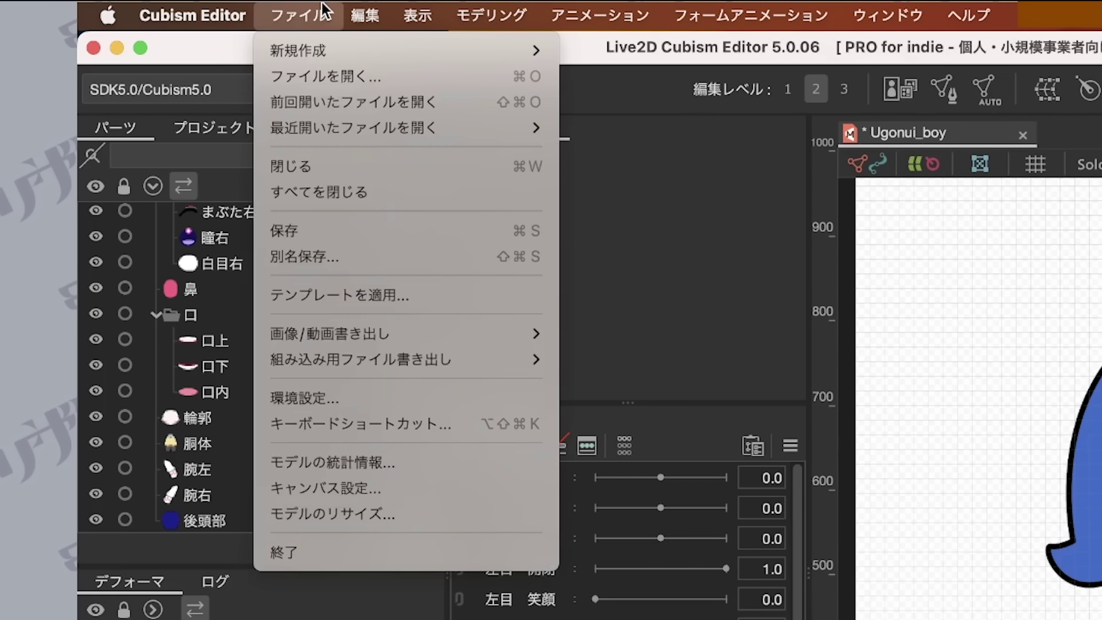
{"action": "left_click", "coordinate": [349, 230]}
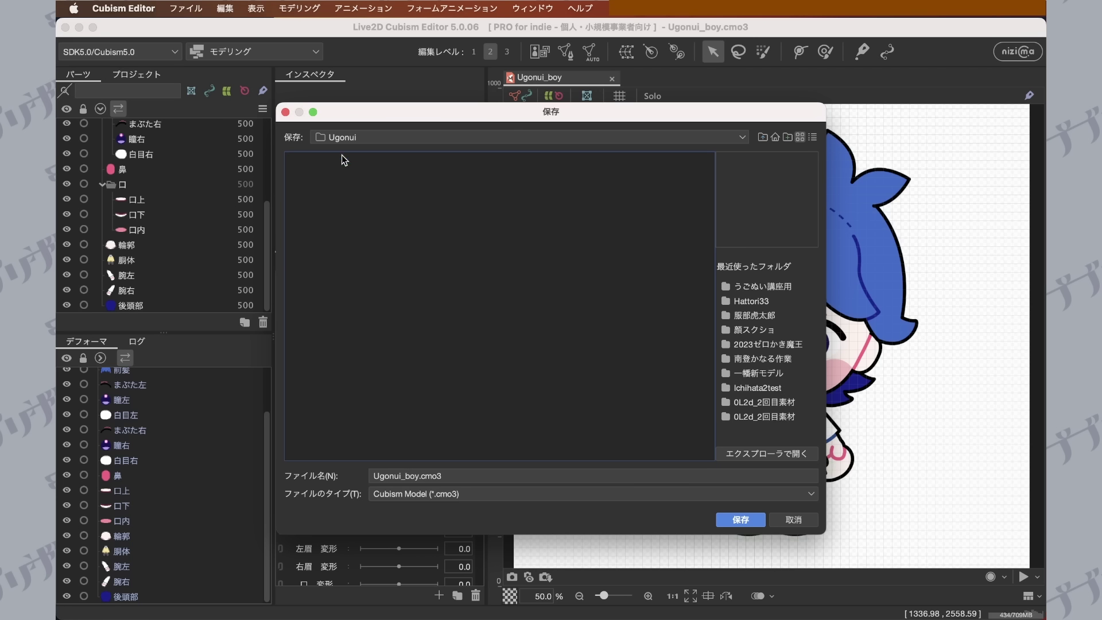
{"action": "left_click", "coordinate": [744, 521]}
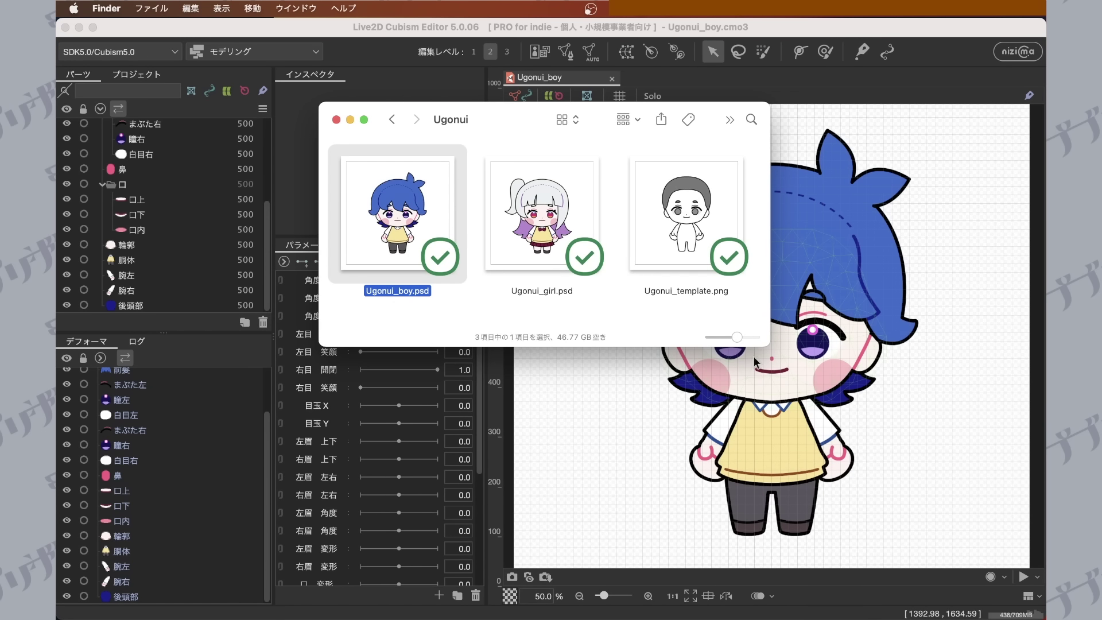
Switch to Finder and check the saved Ugonui_boy.cmo3 file in the Ugonui folder.
{"action": "left_click", "coordinate": [398, 385]}
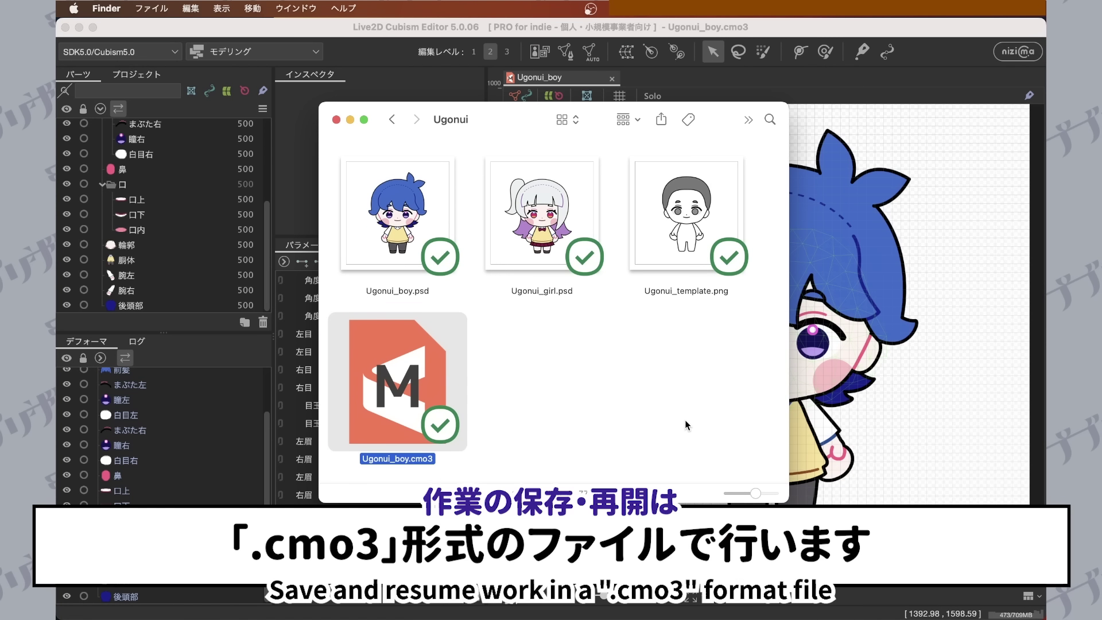
{"action": "left_click", "coordinate": [507, 343]}
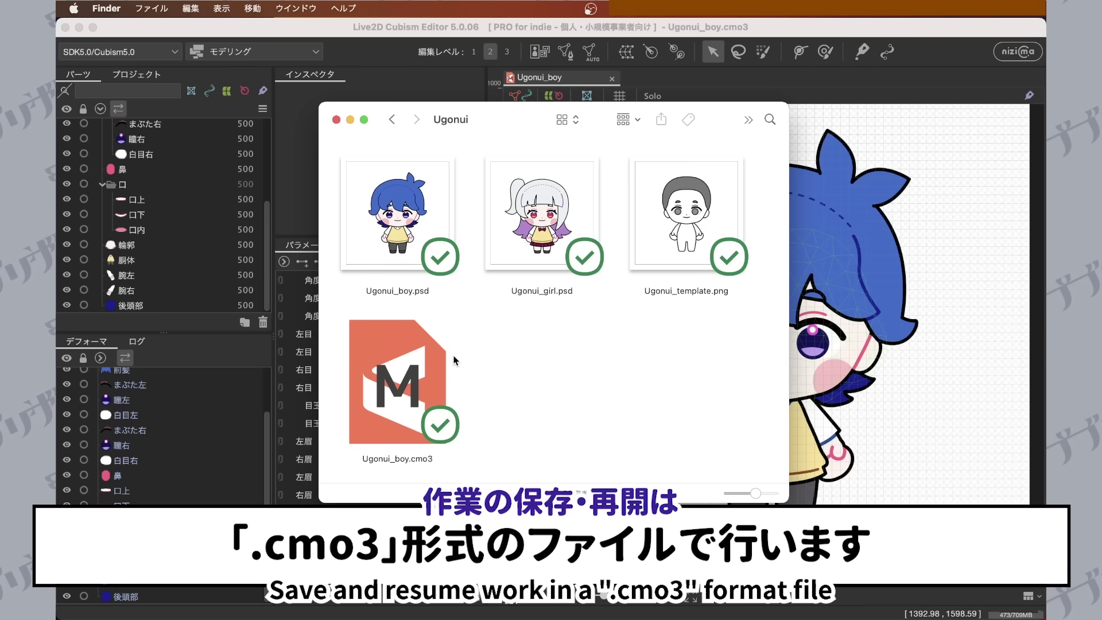
{"action": "left_click", "coordinate": [415, 360]}
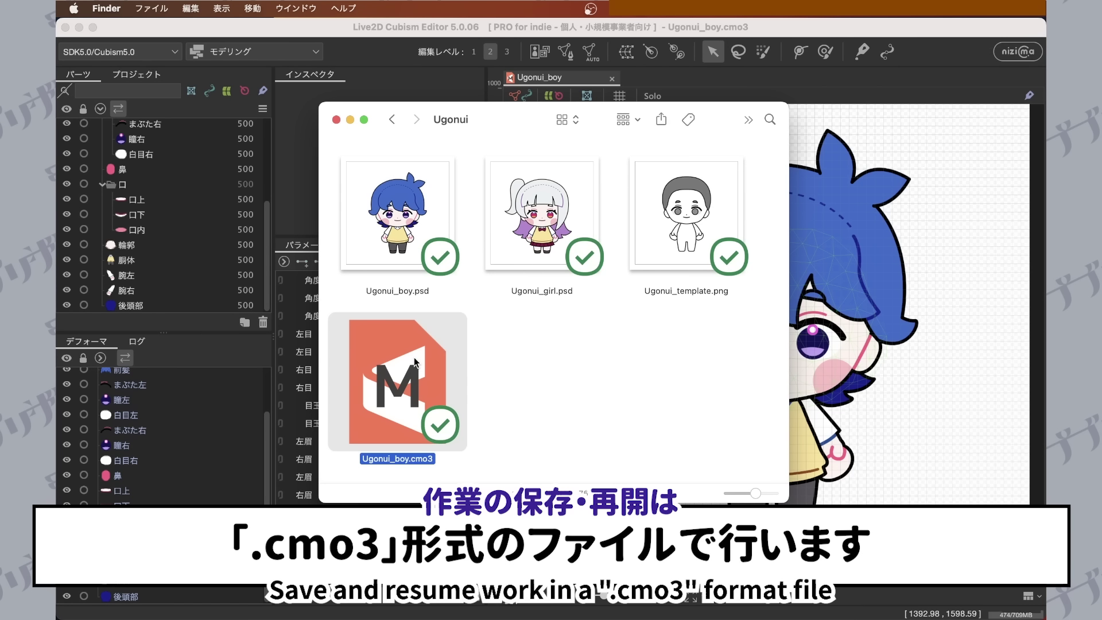
{"action": "left_click", "coordinate": [576, 374]}
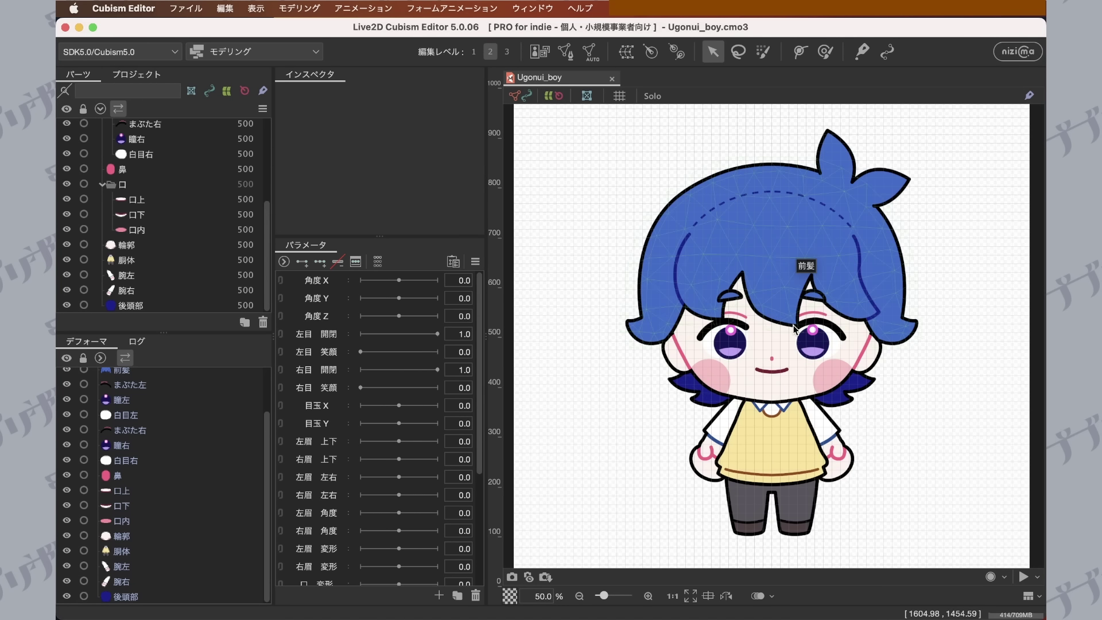
Clip the 瞳左 art mesh to 白目左 and test the clipping by moving the pupil.
{"action": "scroll", "coordinate": [832, 332], "scroll_direction": "up", "scroll_amount": 8}
{"action": "left_click", "coordinate": [784, 296]}
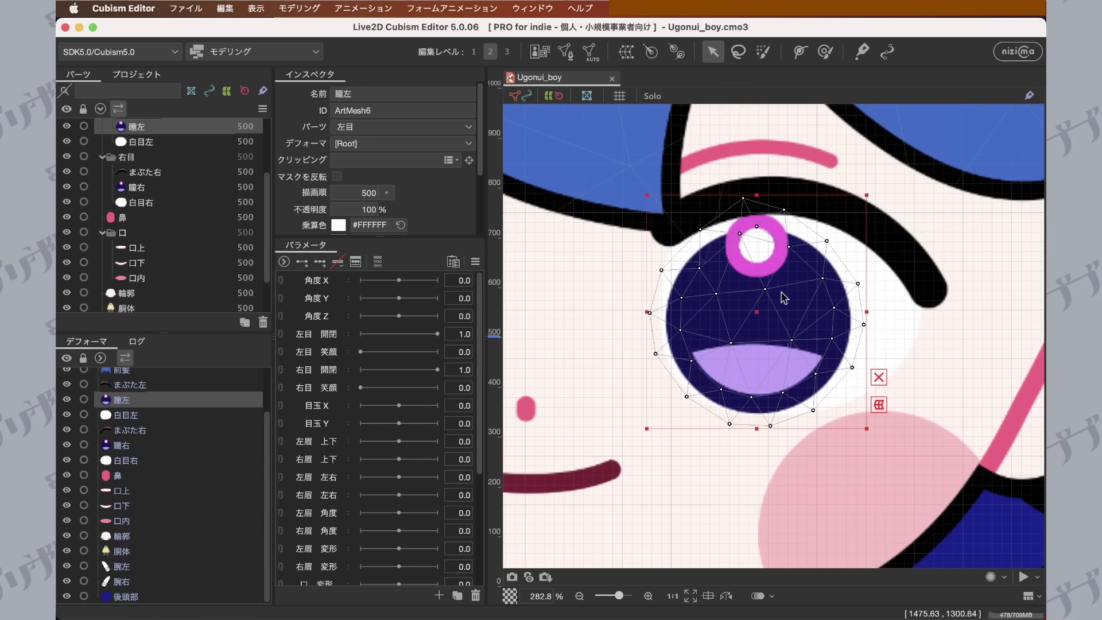
{"action": "mouse_move", "coordinate": [783, 297]}
{"action": "left_mouse_down"}
{"action": "mouse_move", "coordinate": [832, 344]}
{"action": "mouse_move", "coordinate": [800, 448]}
{"action": "mouse_move", "coordinate": [661, 450]}
{"action": "mouse_move", "coordinate": [638, 378]}
{"action": "mouse_move", "coordinate": [820, 310]}
{"action": "mouse_move", "coordinate": [929, 251]}
{"action": "mouse_move", "coordinate": [610, 219]}
{"action": "mouse_move", "coordinate": [918, 523]}
{"action": "mouse_move", "coordinate": [827, 397]}
{"action": "mouse_move", "coordinate": [824, 251]}
{"action": "mouse_move", "coordinate": [830, 260]}
{"action": "mouse_move", "coordinate": [656, 328]}
{"action": "mouse_move", "coordinate": [892, 358]}
{"action": "mouse_move", "coordinate": [932, 282]}
{"action": "mouse_move", "coordinate": [792, 341]}
{"action": "mouse_move", "coordinate": [786, 297]}
{"action": "left_mouse_up"}
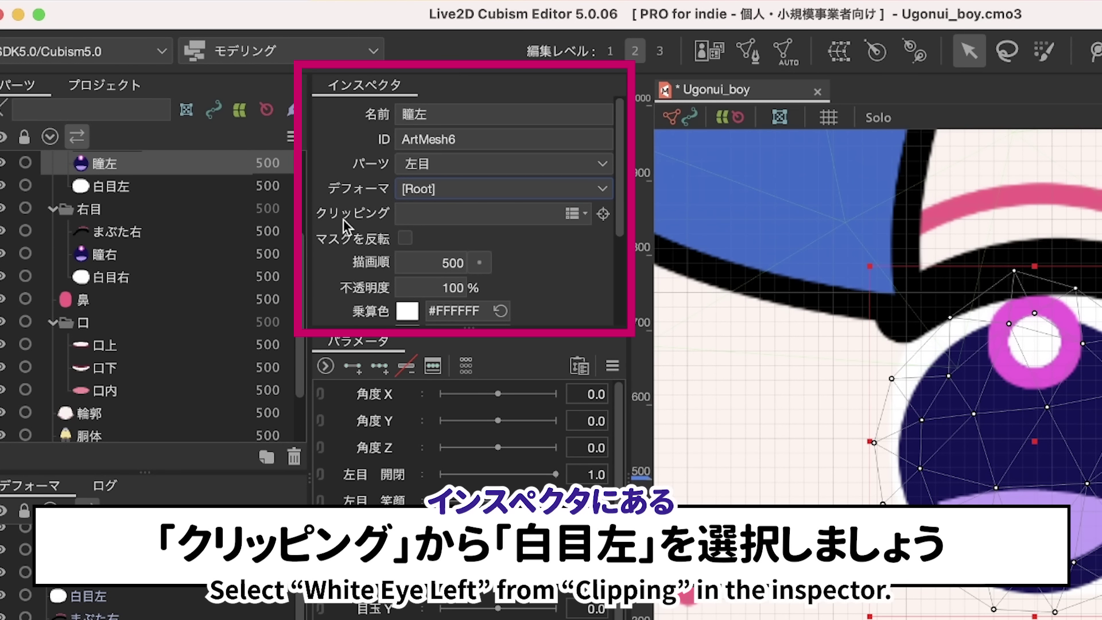
{"action": "left_click", "coordinate": [541, 215]}
{"action": "left_click", "coordinate": [582, 213]}
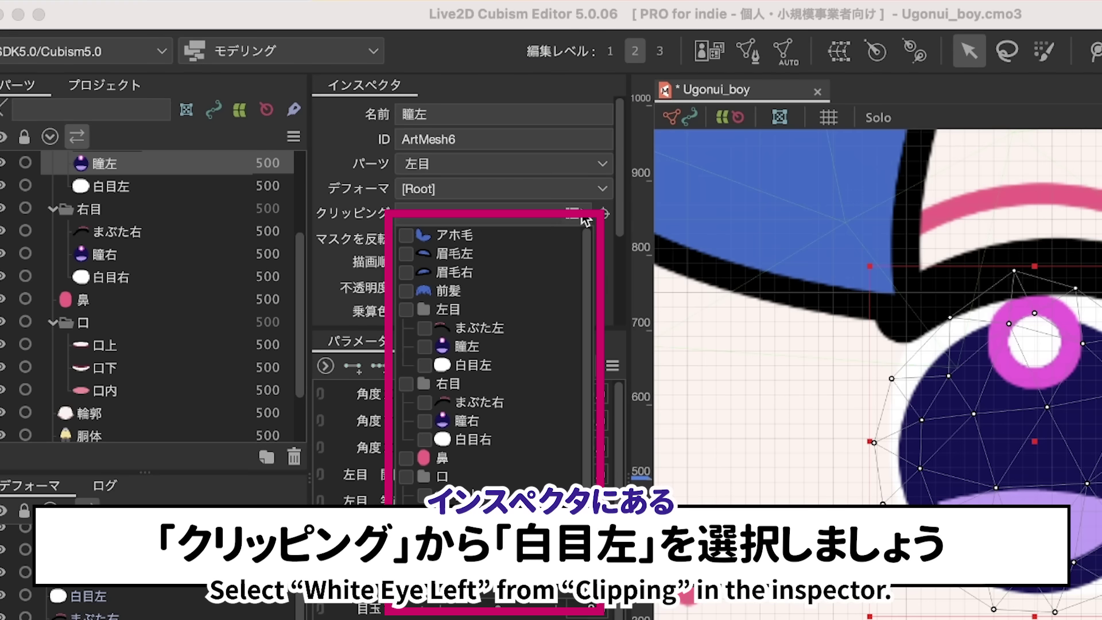
{"action": "left_click", "coordinate": [424, 366]}
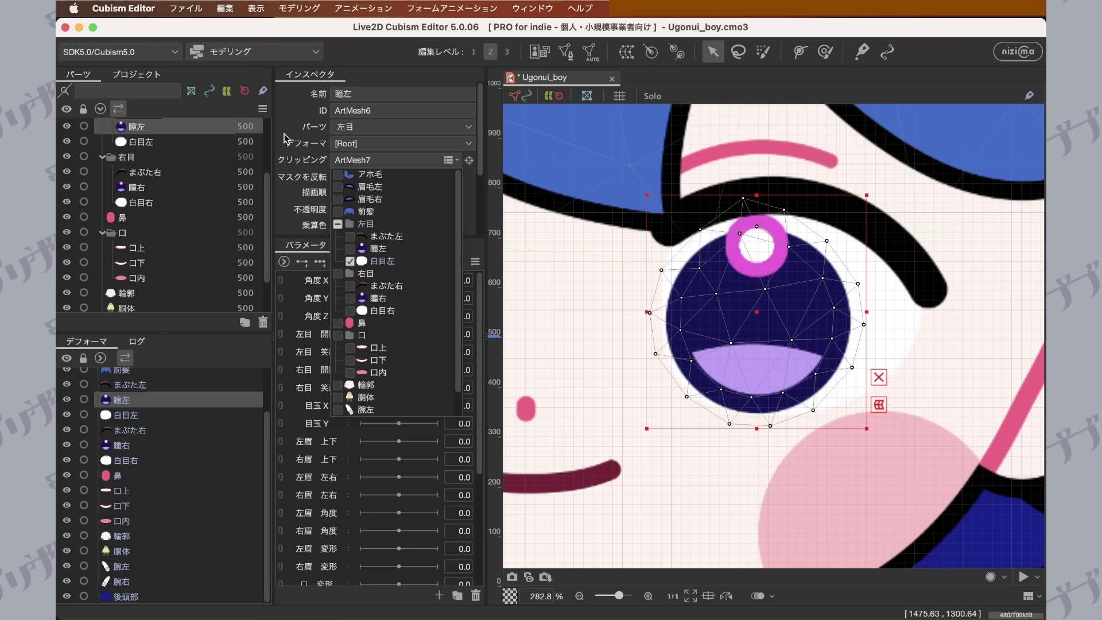
{"action": "left_click_drag", "start_coordinate": [402, 214], "coordinate": [464, 207]}
{"action": "left_click", "coordinate": [377, 156]}
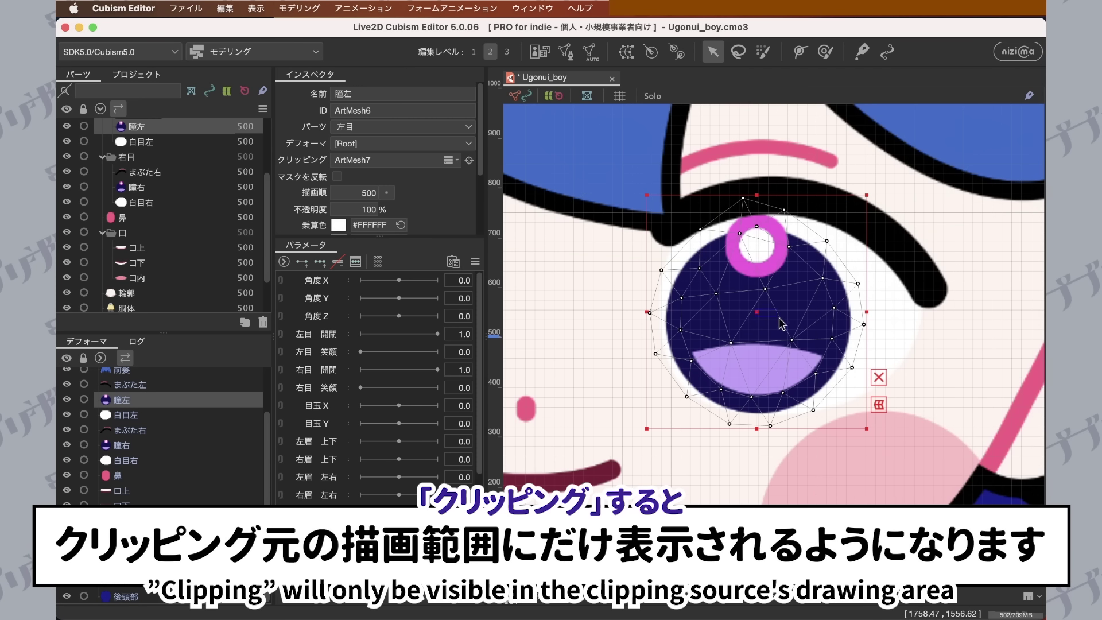
{"action": "left_click_drag", "start_coordinate": [755, 315], "coordinate": [706, 312]}
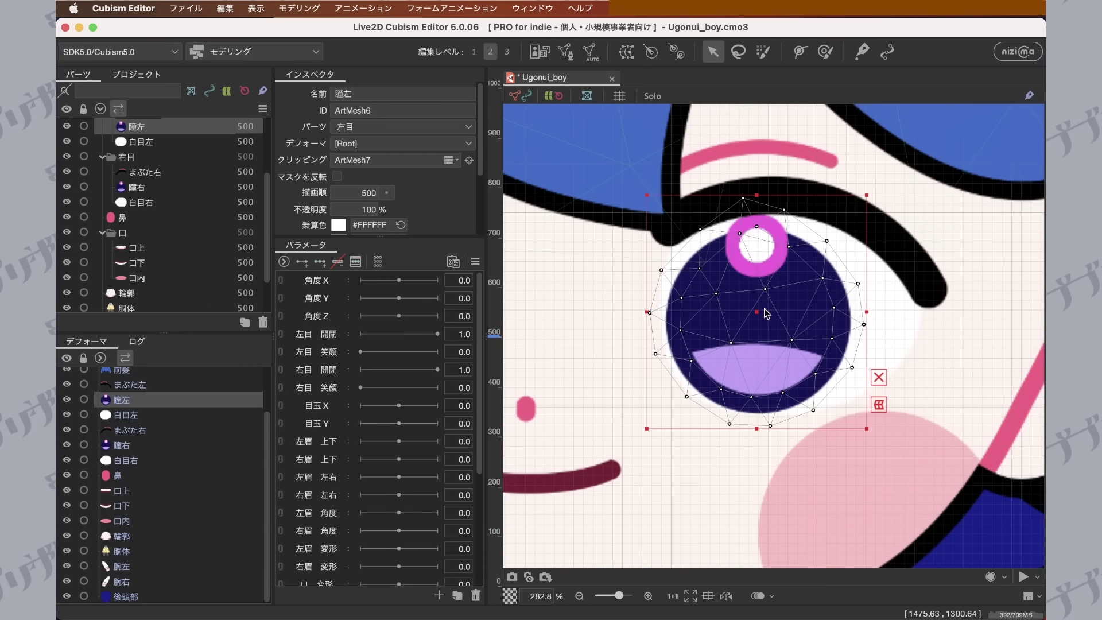
Clip the 瞳右 art mesh to 白目右.
{"action": "left_click_drag", "start_coordinate": [588, 307], "coordinate": [1031, 299]}
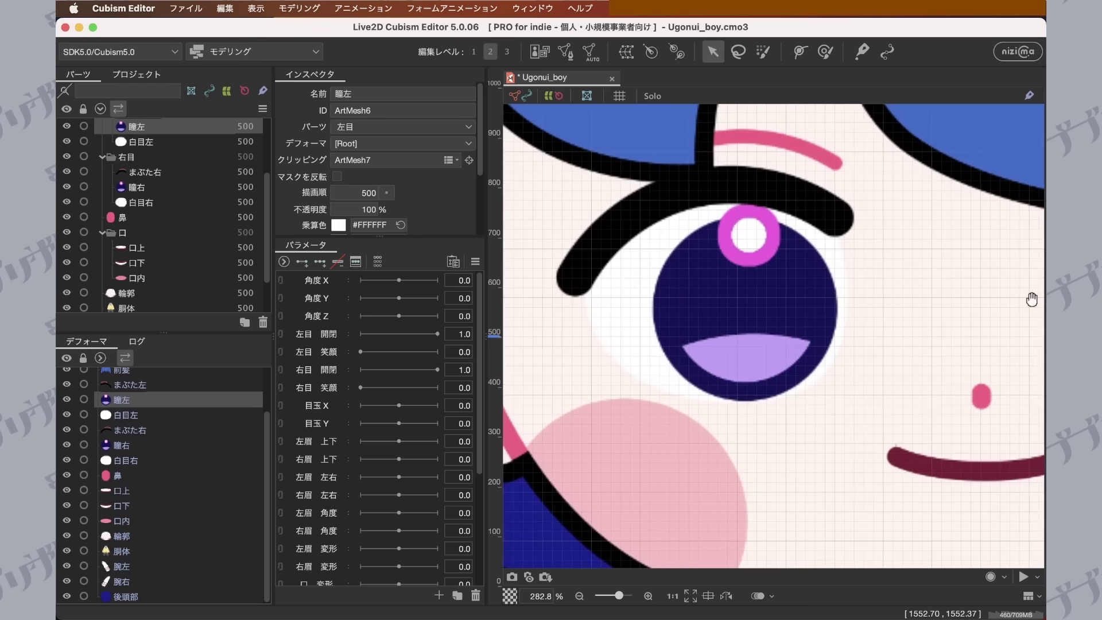
{"action": "left_click_drag", "start_coordinate": [1010, 217], "coordinate": [991, 295]}
{"action": "scroll", "coordinate": [995, 297], "scroll_direction": "down", "scroll_amount": 2}
{"action": "scroll", "coordinate": [996, 298], "scroll_direction": "up", "scroll_amount": 2}
{"action": "scroll", "coordinate": [996, 298], "scroll_direction": "up", "scroll_amount": 1}
{"action": "left_click_drag", "start_coordinate": [825, 327], "coordinate": [906, 340]}
{"action": "scroll", "coordinate": [907, 341], "scroll_direction": "down", "scroll_amount": 1}
{"action": "scroll", "coordinate": [906, 340], "scroll_direction": "down", "scroll_amount": 1}
{"action": "left_click_drag", "start_coordinate": [798, 341], "coordinate": [796, 298]}
{"action": "left_click", "coordinate": [797, 299]}
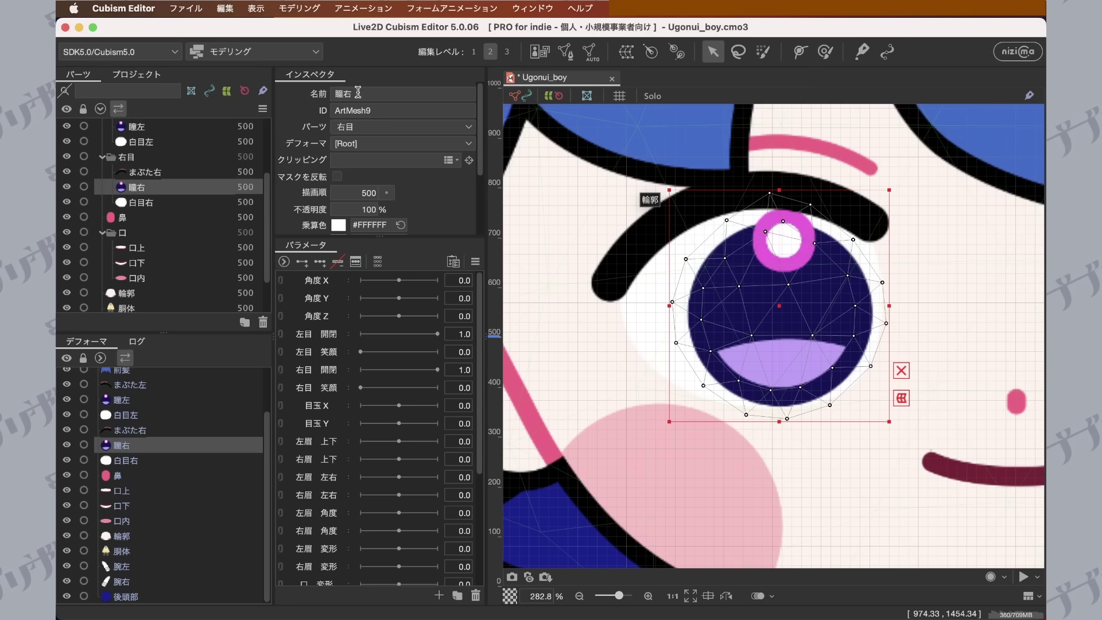
{"action": "left_click", "coordinate": [449, 161]}
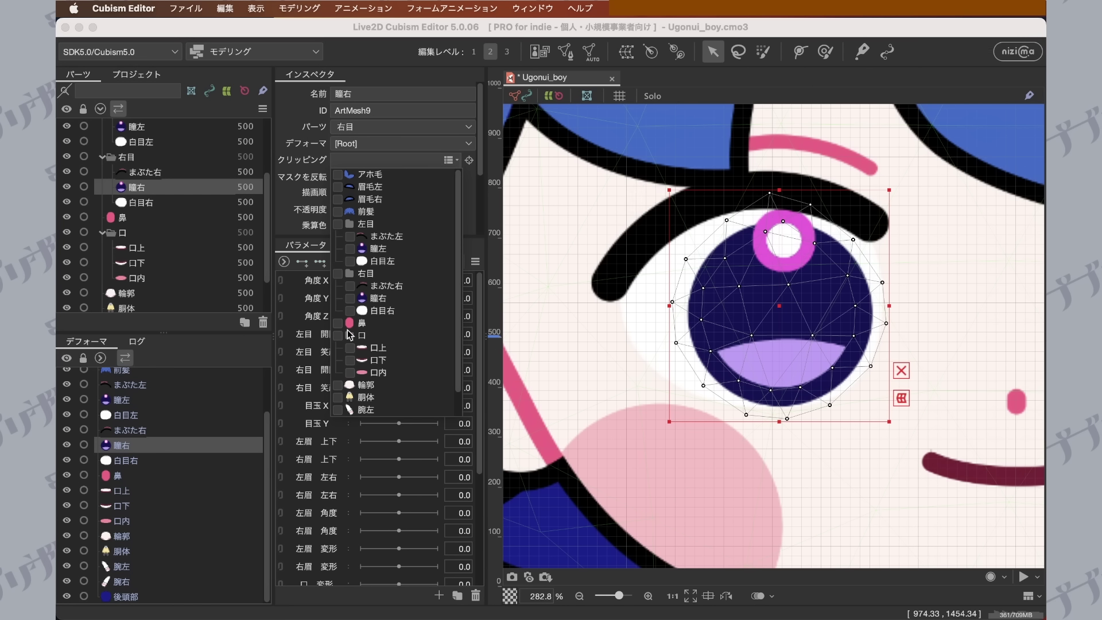
{"action": "left_click", "coordinate": [350, 311]}
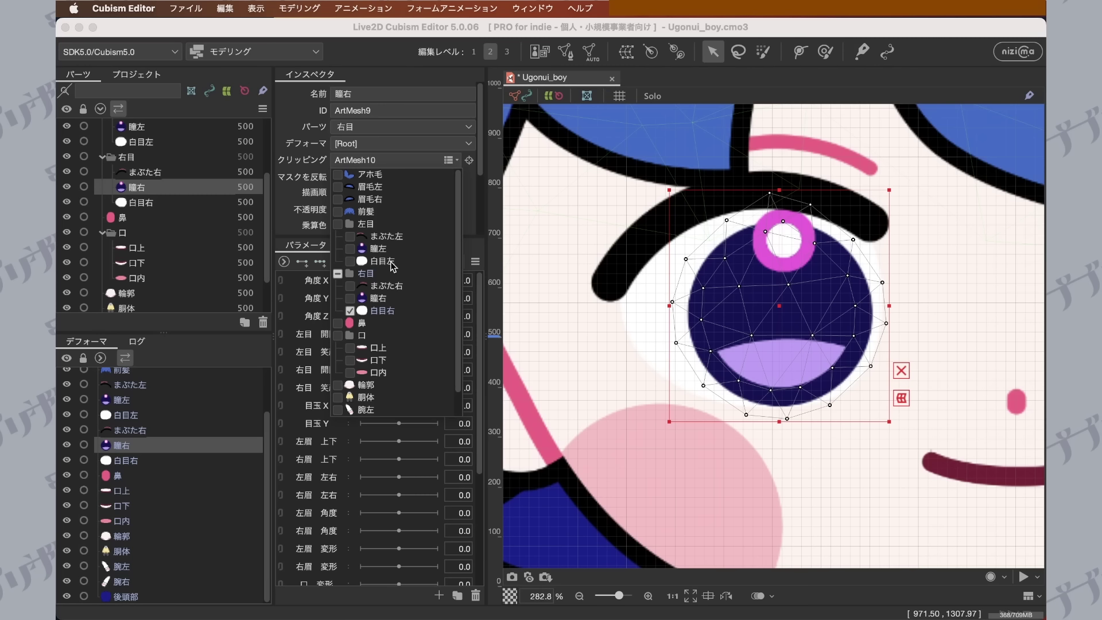
{"action": "left_click", "coordinate": [310, 161]}
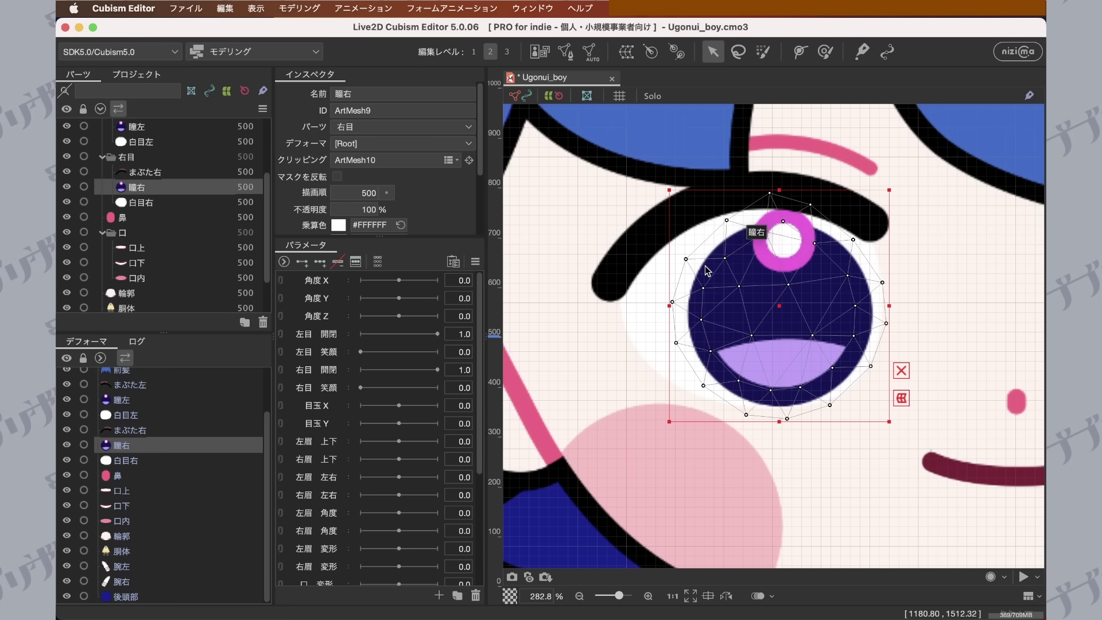
Move the 瞳右 pupil sideways over the eye white to test its clipping, and restore its position.
{"action": "left_click_drag", "start_coordinate": [789, 295], "coordinate": [743, 307]}
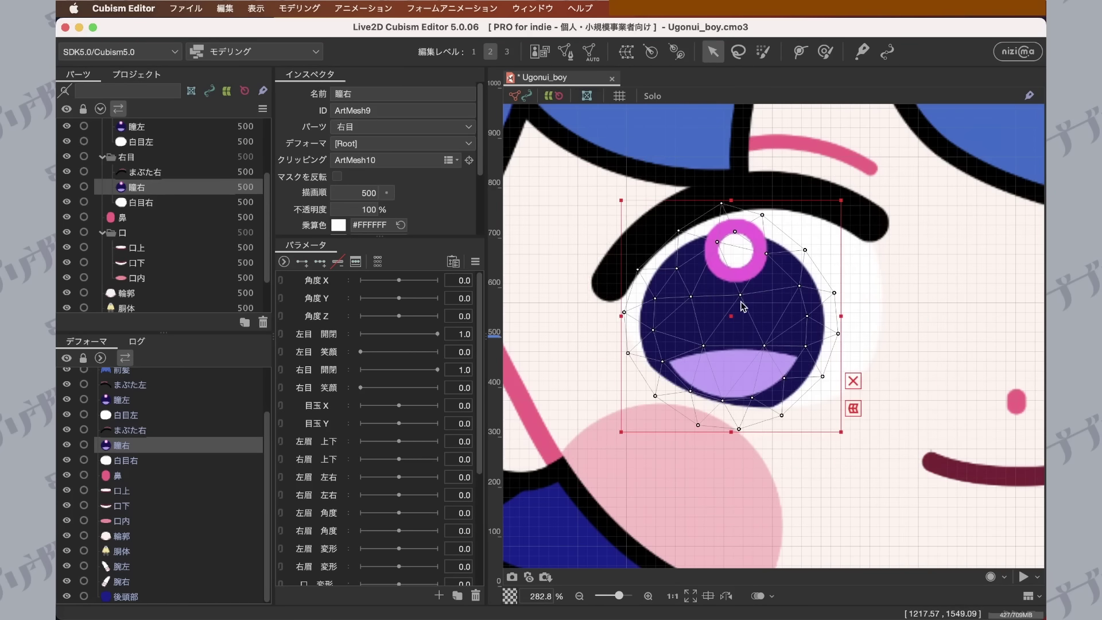
{"action": "scroll", "coordinate": [583, 292], "scroll_direction": "down", "scroll_amount": 2}
{"action": "scroll", "coordinate": [141, 186], "scroll_direction": "up", "scroll_amount": 3}
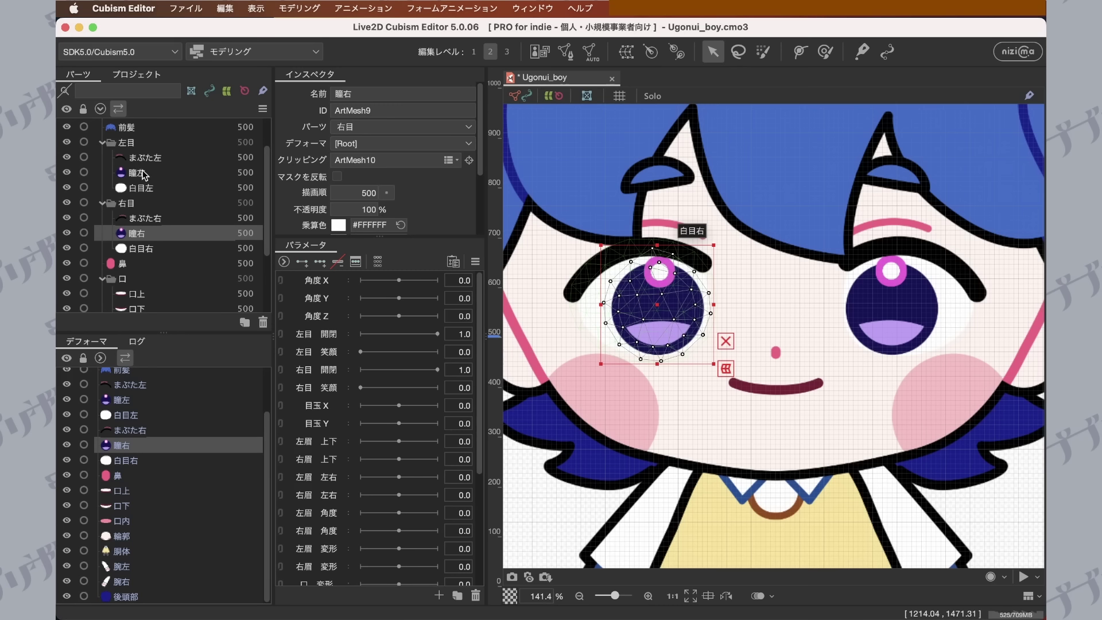
Select 瞳左 and 瞳右 together and add three keys to the 目玉 X parameter.
{"action": "left_click", "coordinate": [140, 174], "text": "super"}
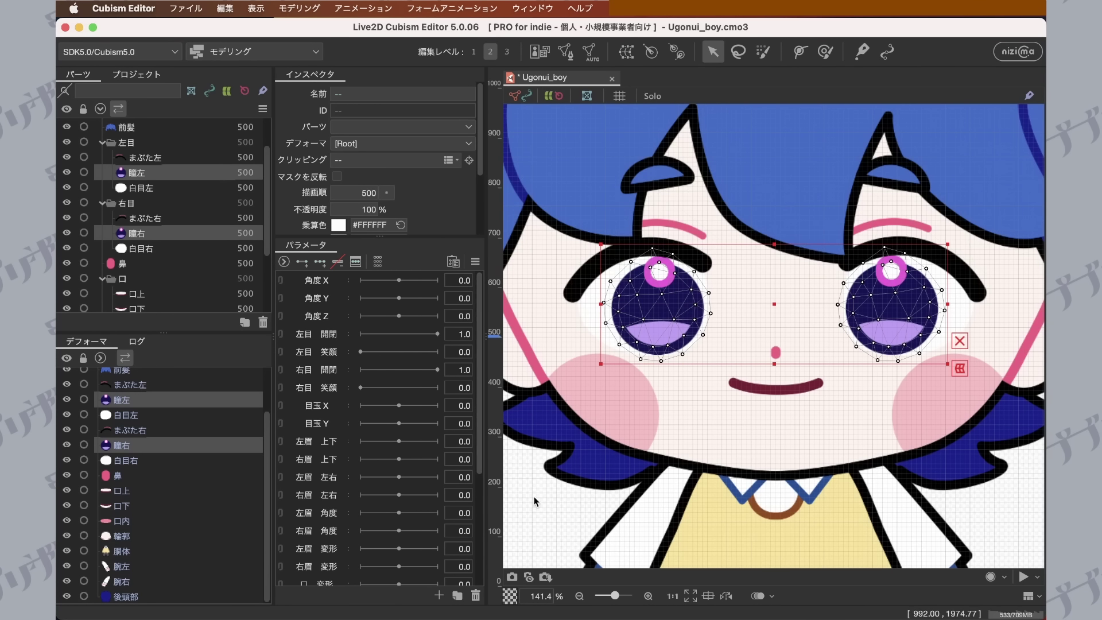
{"action": "key", "text": "Escape"}
{"action": "left_click", "coordinate": [649, 315]}
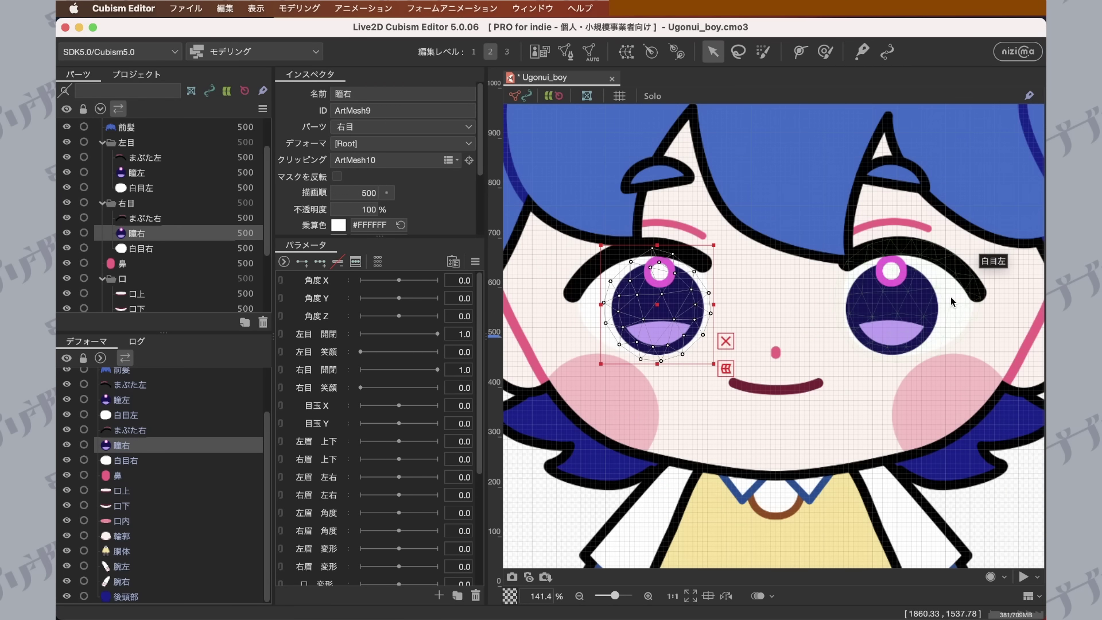
{"action": "left_click", "coordinate": [892, 306], "text": "super"}
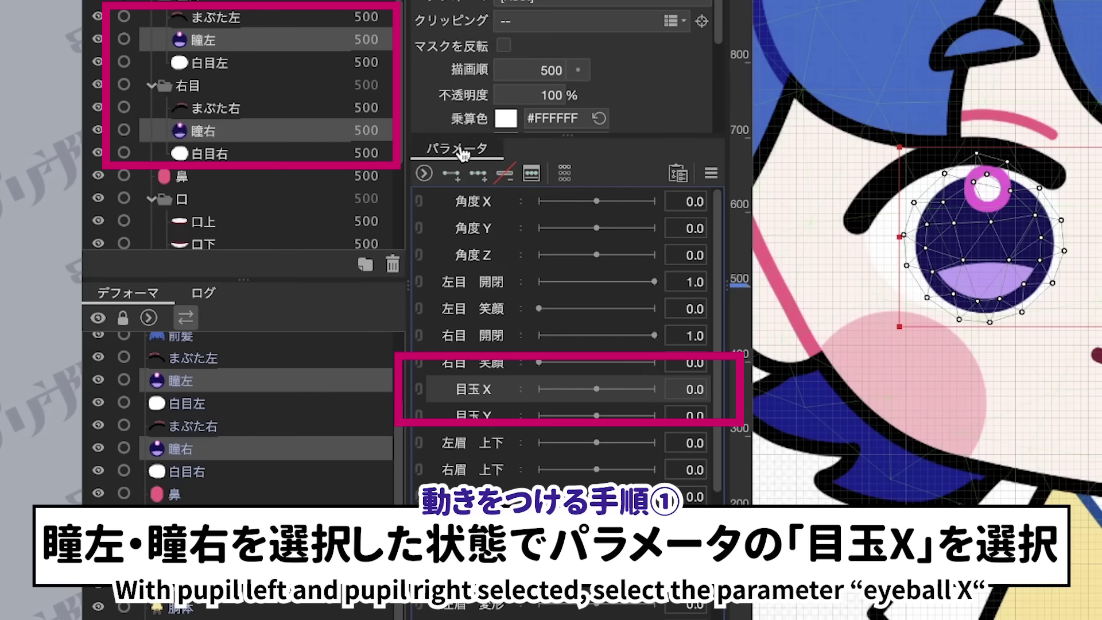
{"action": "left_click", "coordinate": [476, 393]}
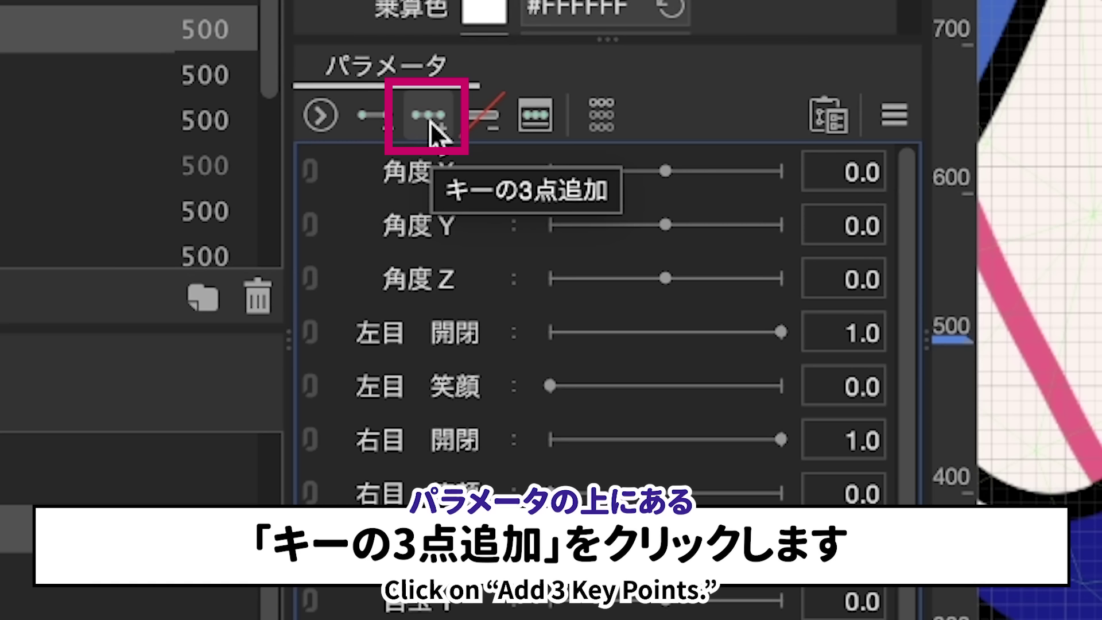
{"action": "left_click", "coordinate": [425, 130]}
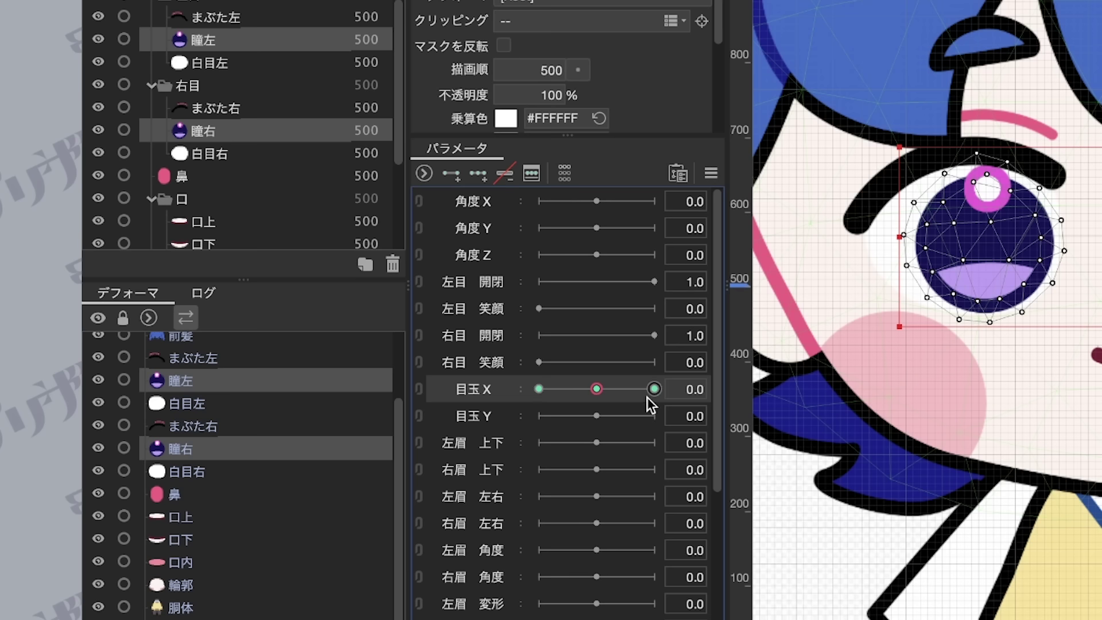
Run 目玉 X through its range, stopping at the -1.0 and 1.0 keys, to examine the key positions.
{"action": "mouse_move", "coordinate": [596, 390]}
{"action": "left_mouse_down"}
{"action": "mouse_move", "coordinate": [538, 392]}
{"action": "mouse_move", "coordinate": [581, 380]}
{"action": "left_mouse_up"}
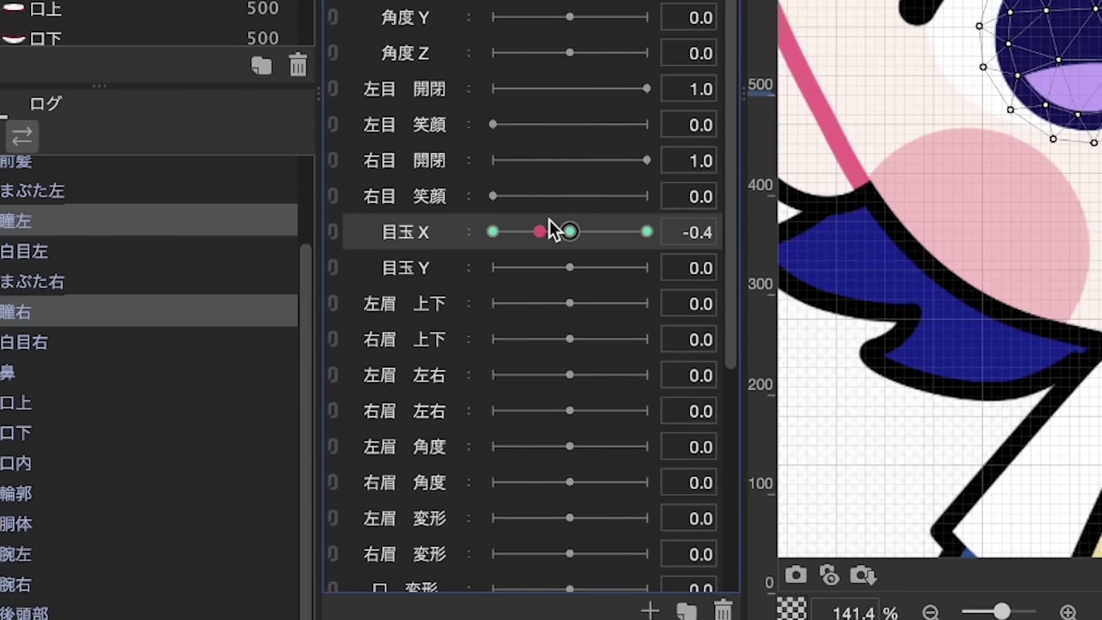
{"action": "left_click_drag", "start_coordinate": [549, 219], "coordinate": [659, 216]}
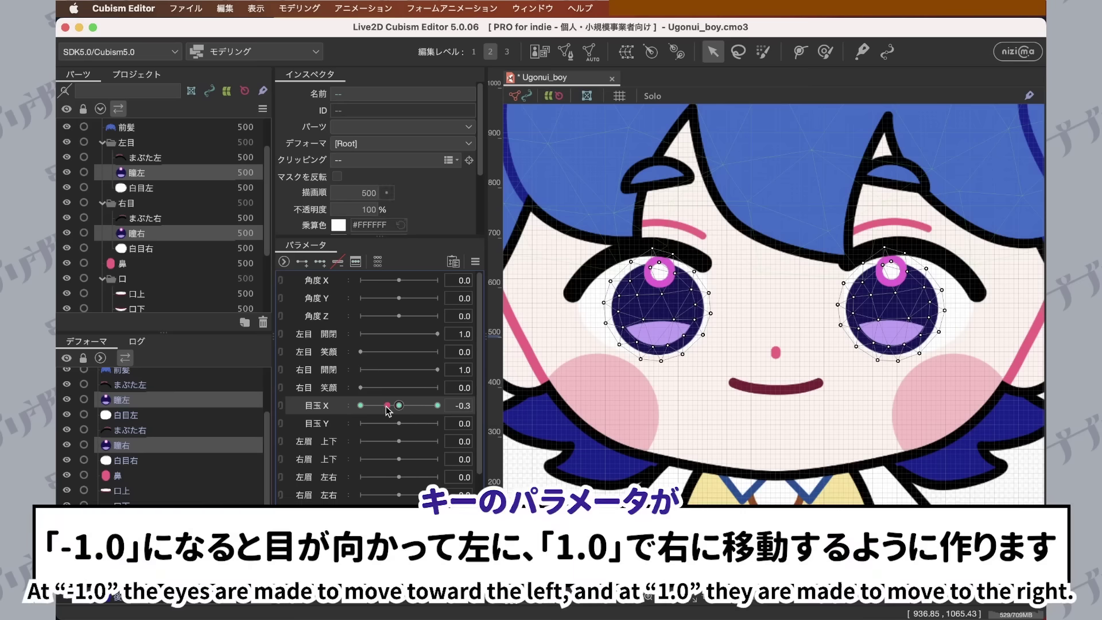
{"action": "left_click", "coordinate": [491, 232]}
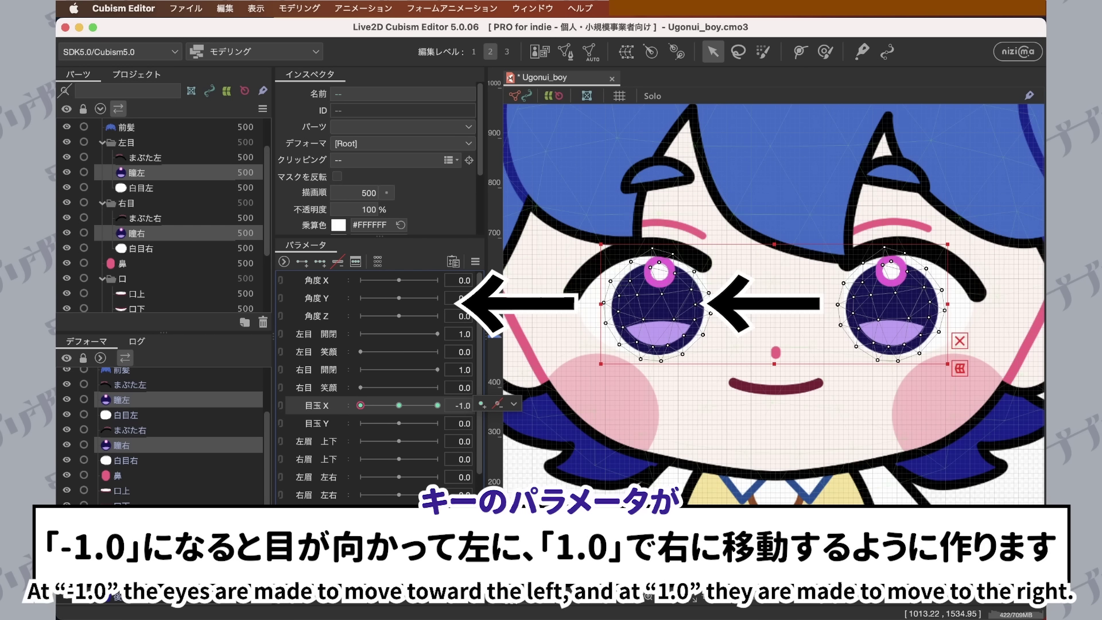
{"action": "left_click", "coordinate": [437, 405]}
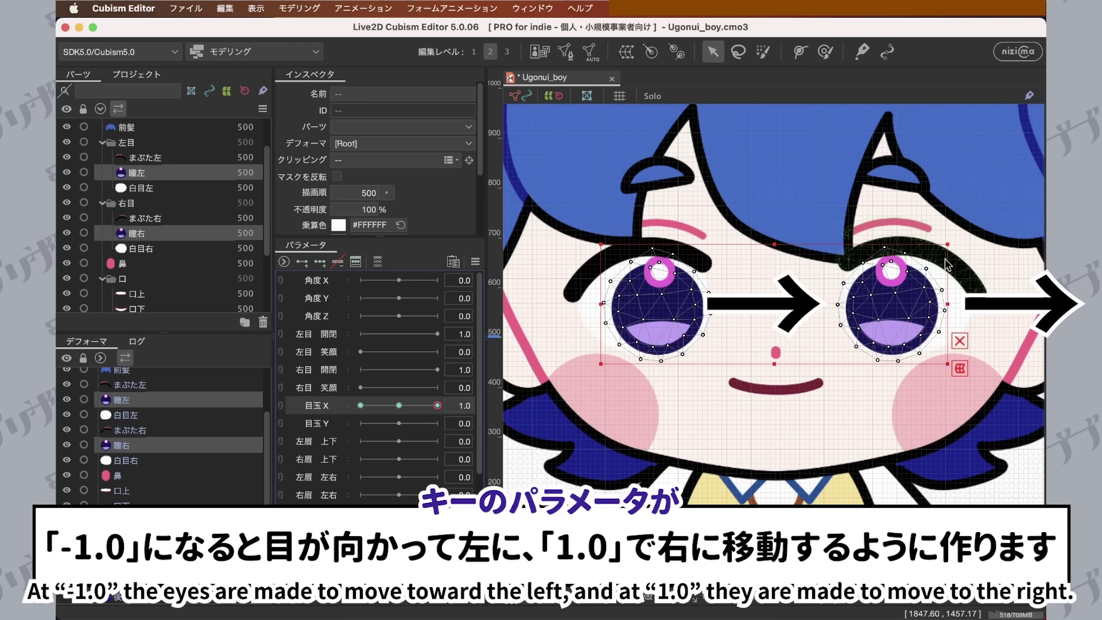
{"action": "left_click", "coordinate": [360, 406]}
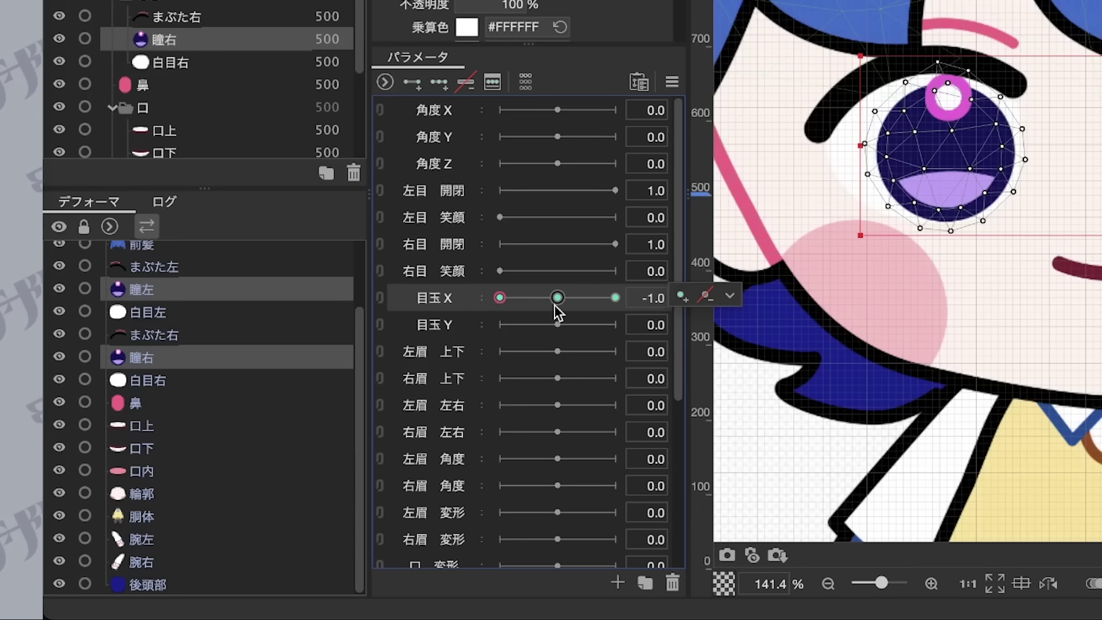
Compare 目玉 X at values between the keys with the three keyed points to examine where the pupils can be edited.
{"action": "left_click", "coordinate": [556, 306]}
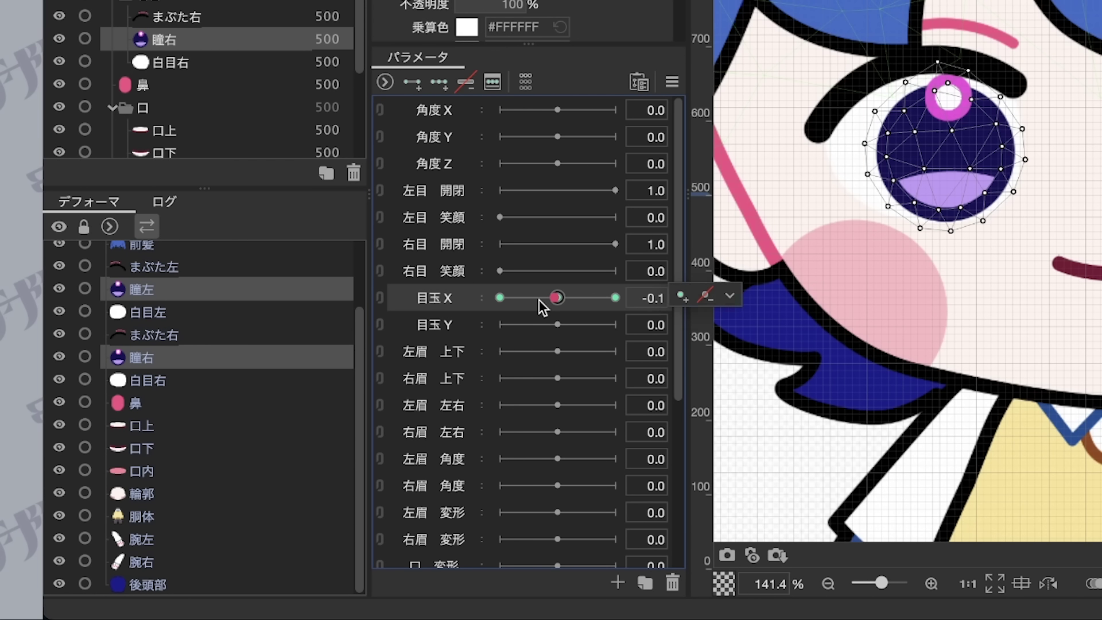
{"action": "left_click_drag", "start_coordinate": [543, 307], "coordinate": [585, 303]}
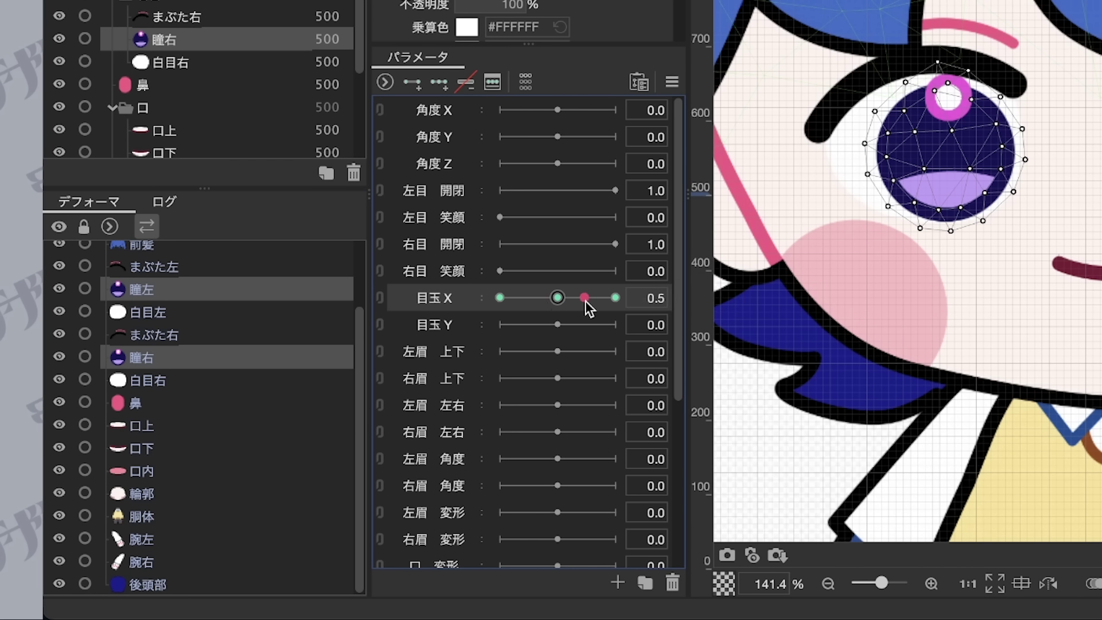
{"action": "left_click", "coordinate": [534, 310]}
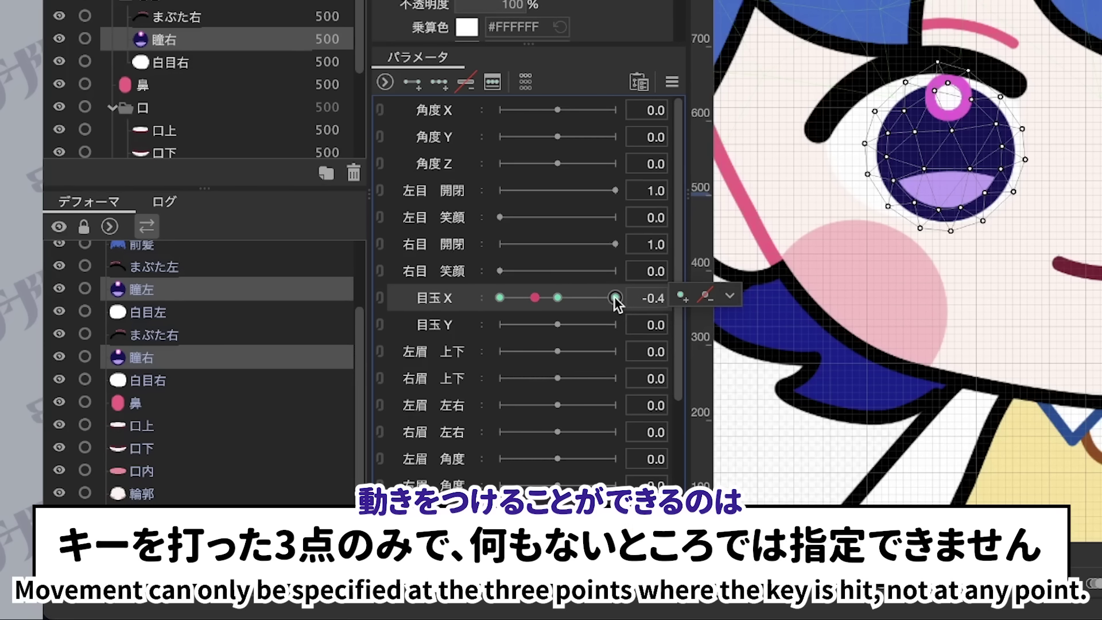
{"action": "left_click", "coordinate": [504, 299]}
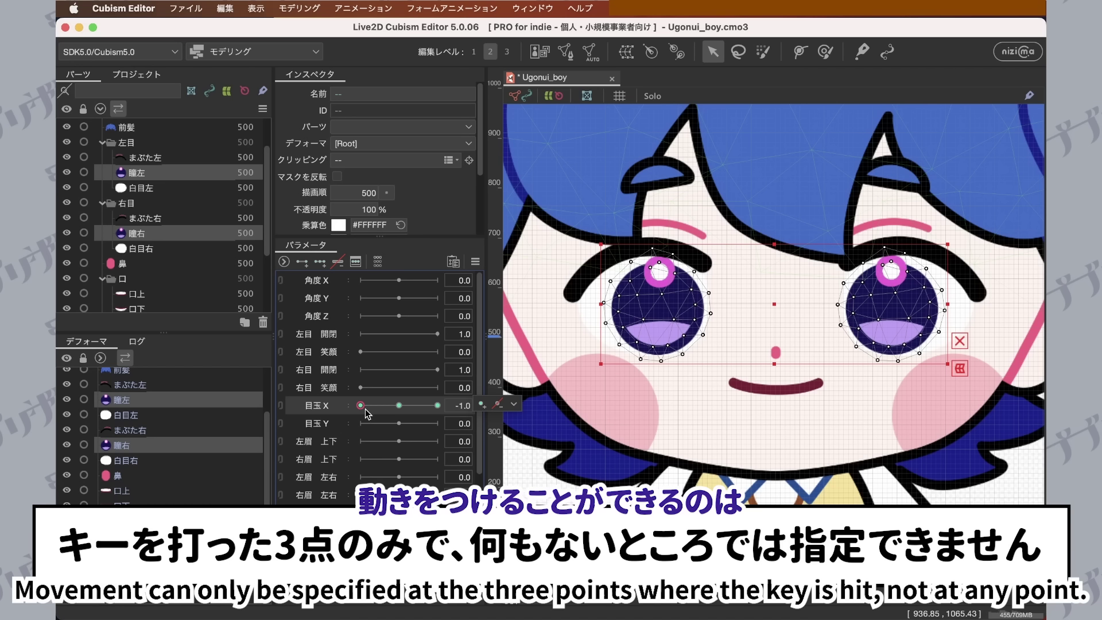
{"action": "left_click", "coordinate": [437, 405]}
{"action": "left_click", "coordinate": [398, 405]}
{"action": "left_click", "coordinate": [361, 405]}
{"action": "left_click_drag", "start_coordinate": [361, 405], "coordinate": [392, 409]}
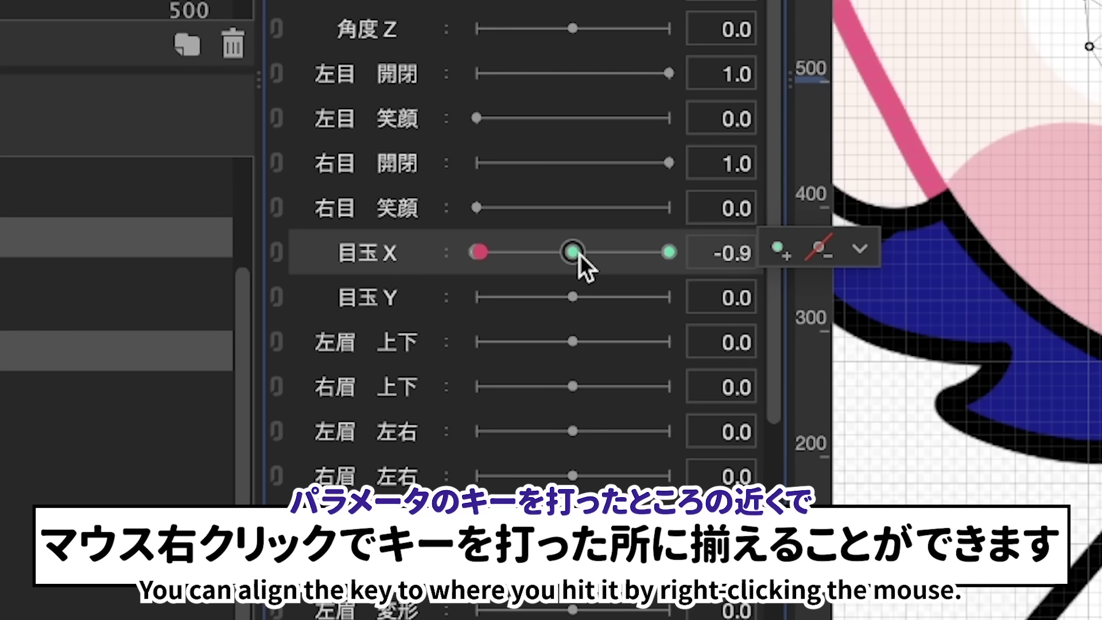
Snap 目玉 X exactly onto its 0.0, 1.0 and -1.0 keys in turn to try key alignment.
{"action": "right_click", "coordinate": [578, 255]}
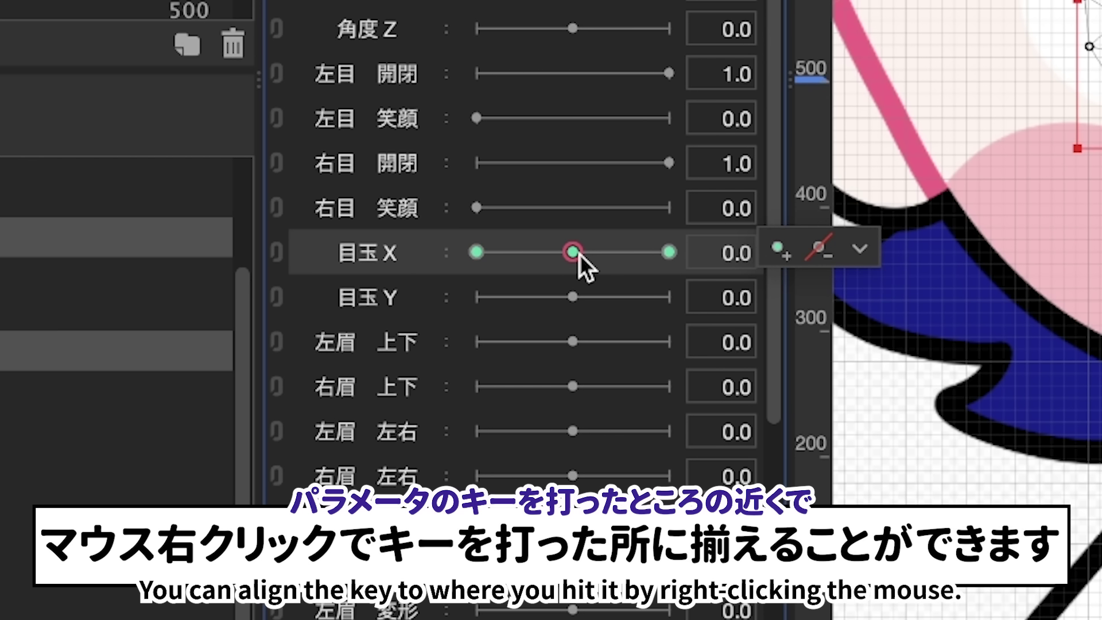
{"action": "right_click", "coordinate": [666, 255]}
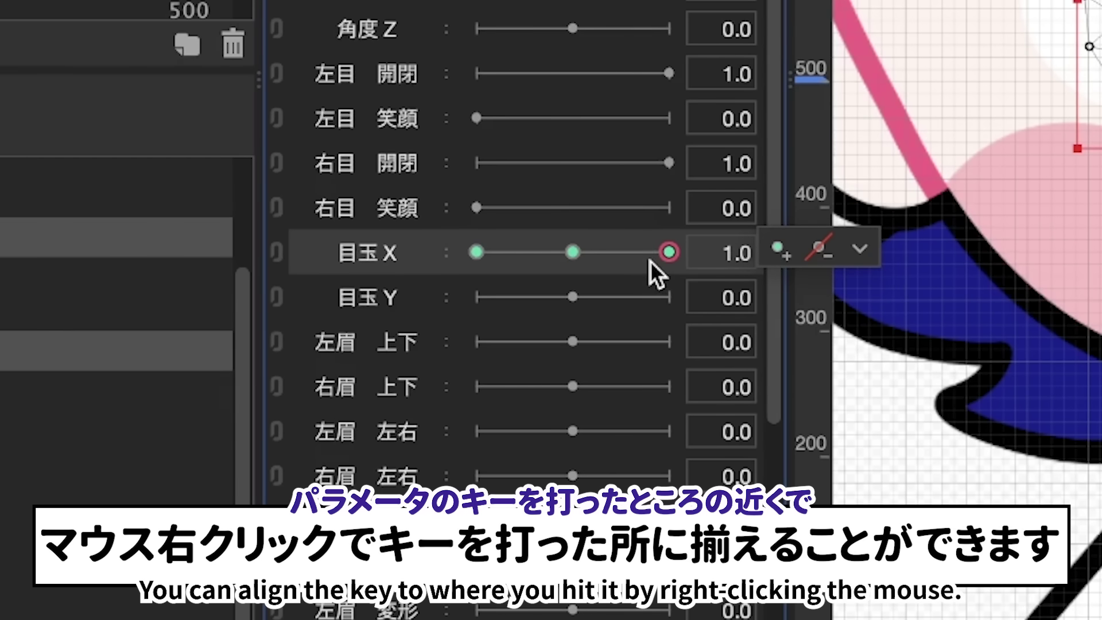
{"action": "right_click", "coordinate": [501, 253]}
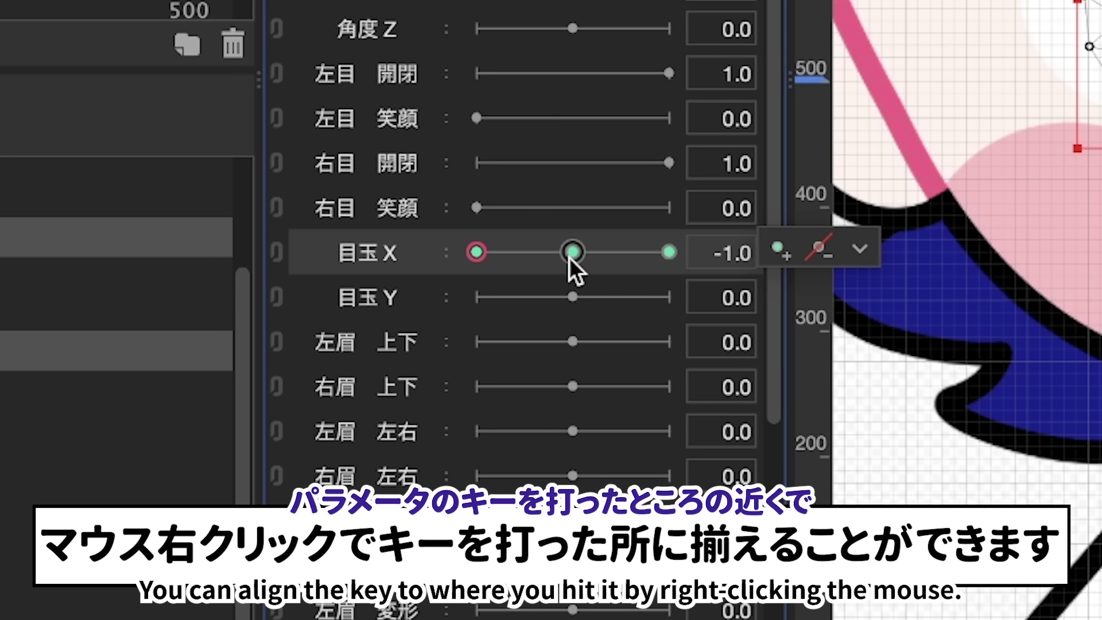
{"action": "right_click", "coordinate": [539, 255]}
{"action": "right_click", "coordinate": [508, 252]}
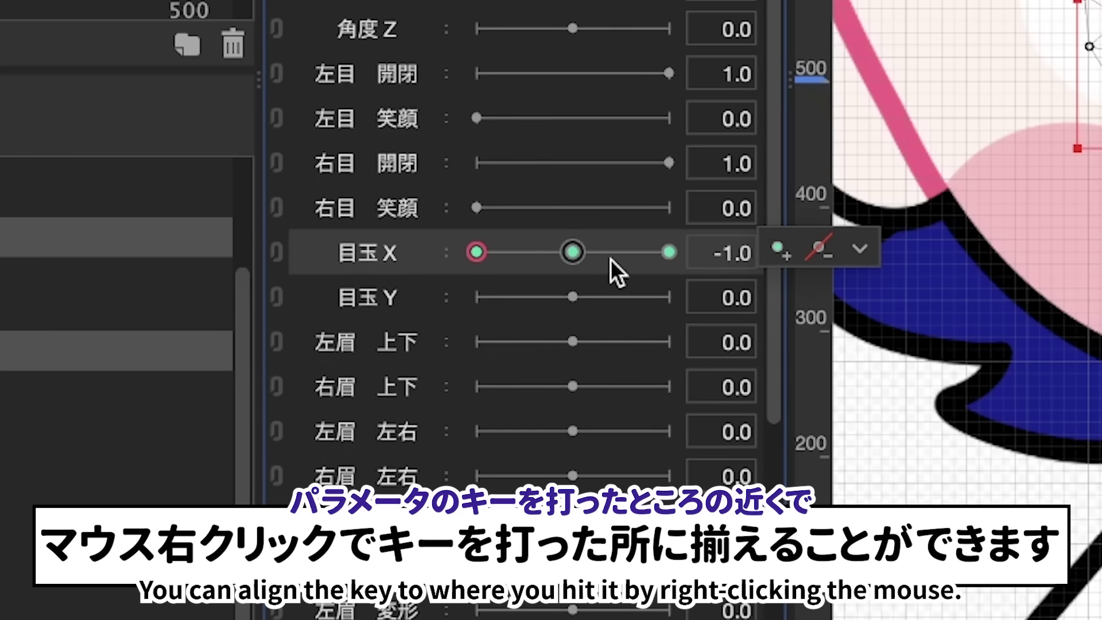
{"action": "right_click", "coordinate": [644, 257]}
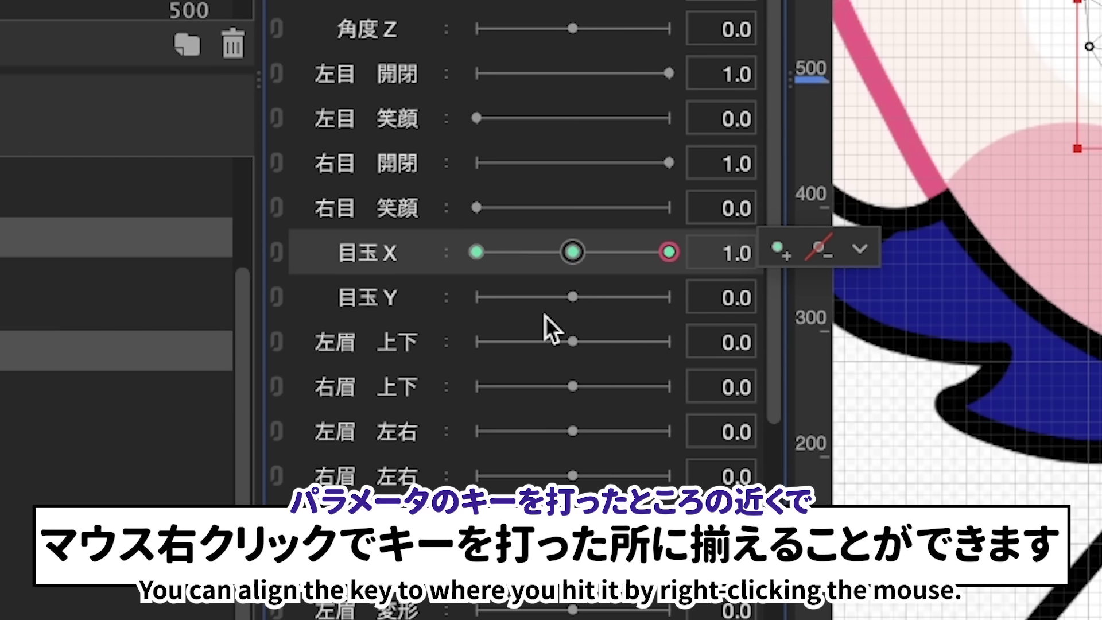
Set 目玉 X to the -1.0 key and shift both pupils together slightly toward the viewer's left.
{"action": "right_click", "coordinate": [486, 253]}
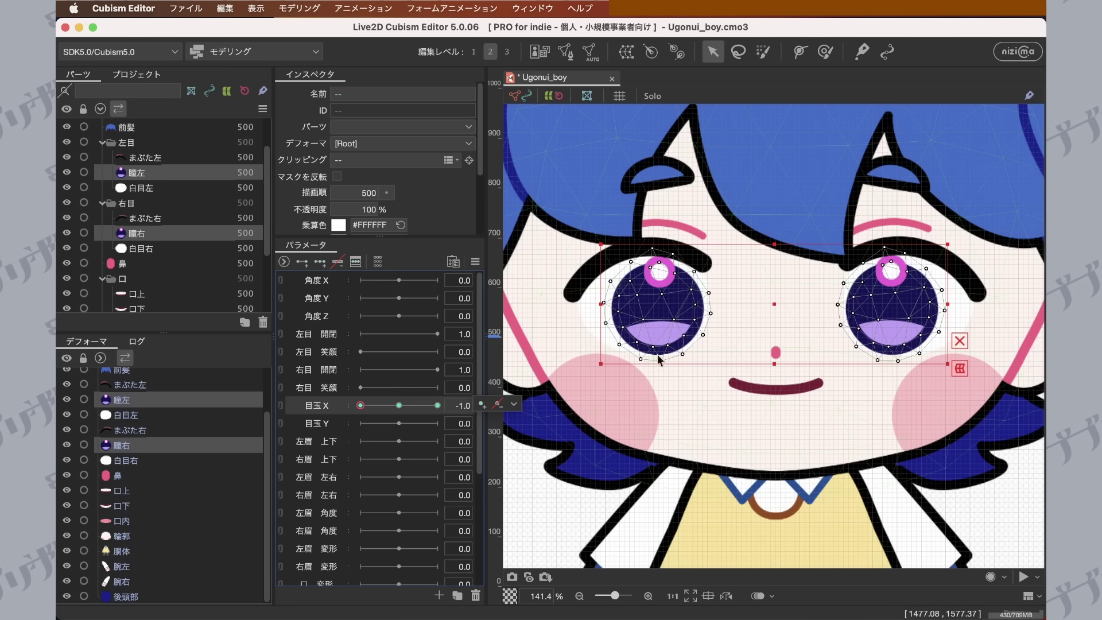
{"action": "left_click", "coordinate": [514, 404]}
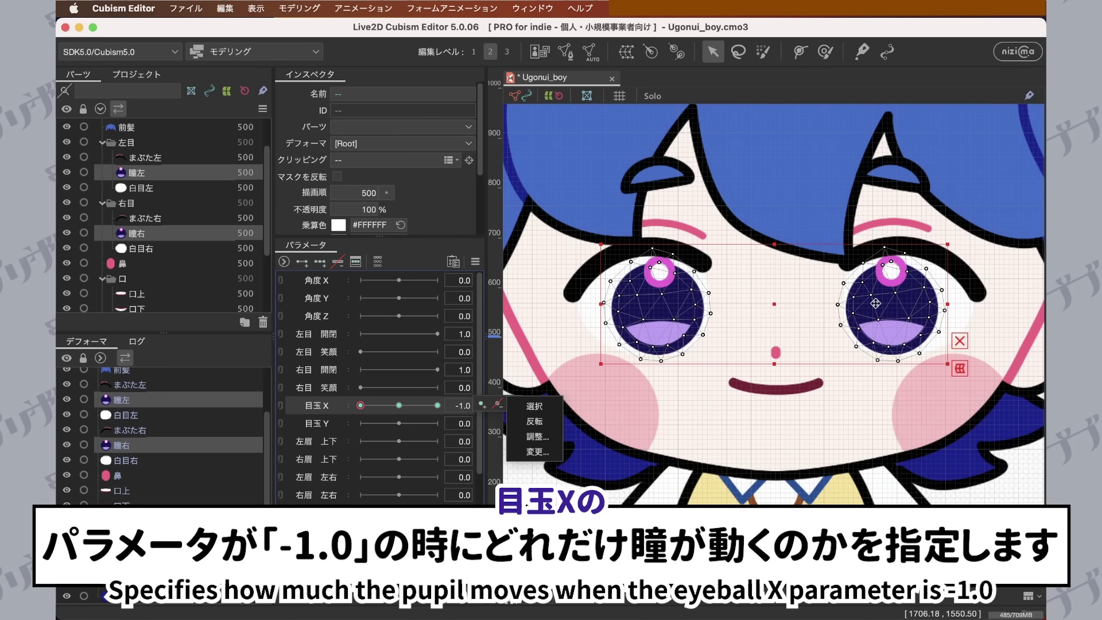
{"action": "key", "text": "Escape"}
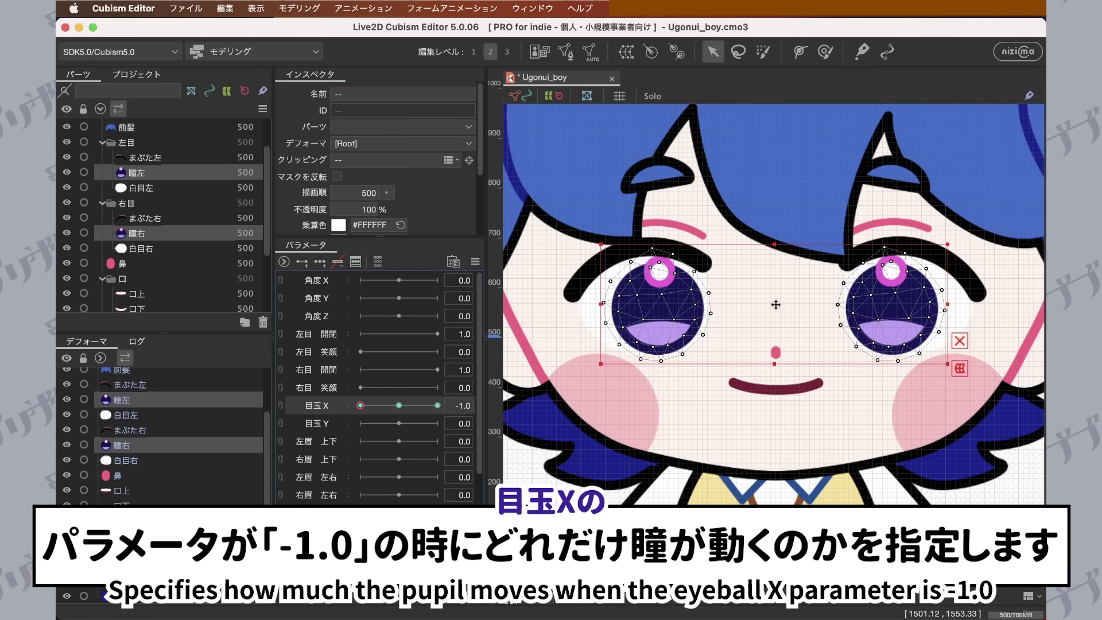
{"action": "mouse_move", "coordinate": [775, 305]}
{"action": "left_mouse_down"}
{"action": "mouse_move", "coordinate": [758, 305]}
{"action": "mouse_move", "coordinate": [793, 305]}
{"action": "mouse_move", "coordinate": [724, 304]}
{"action": "mouse_move", "coordinate": [771, 302]}
{"action": "mouse_move", "coordinate": [755, 305]}
{"action": "left_mouse_up"}
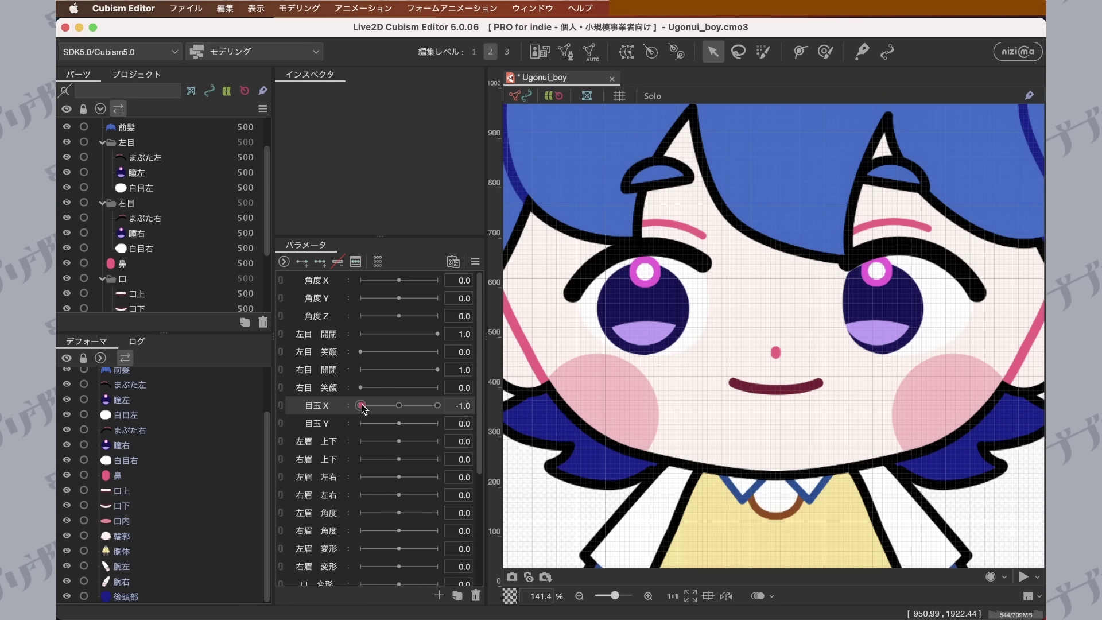
Check the pupils at 目玉 X -1.0 and reselect the art meshes linked to that parameter.
{"action": "mouse_move", "coordinate": [360, 405]}
{"action": "left_mouse_down"}
{"action": "mouse_move", "coordinate": [407, 408]}
{"action": "mouse_move", "coordinate": [335, 394]}
{"action": "mouse_move", "coordinate": [401, 394]}
{"action": "mouse_move", "coordinate": [380, 394]}
{"action": "mouse_move", "coordinate": [370, 377]}
{"action": "mouse_move", "coordinate": [361, 405]}
{"action": "left_mouse_up"}
{"action": "left_click", "coordinate": [513, 404]}
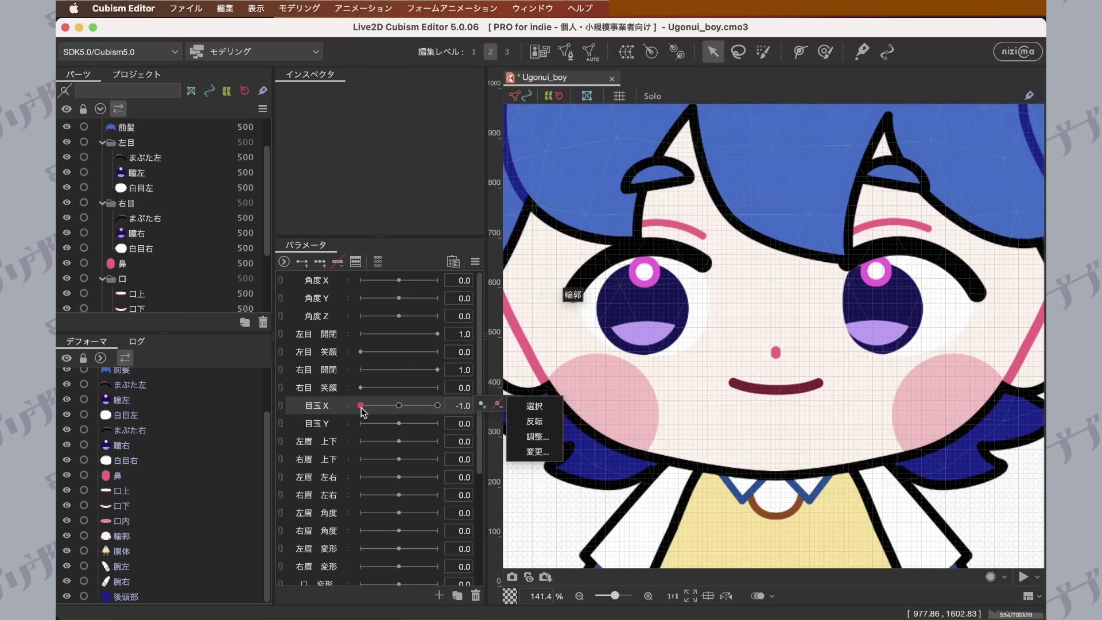
{"action": "left_click", "coordinate": [365, 412]}
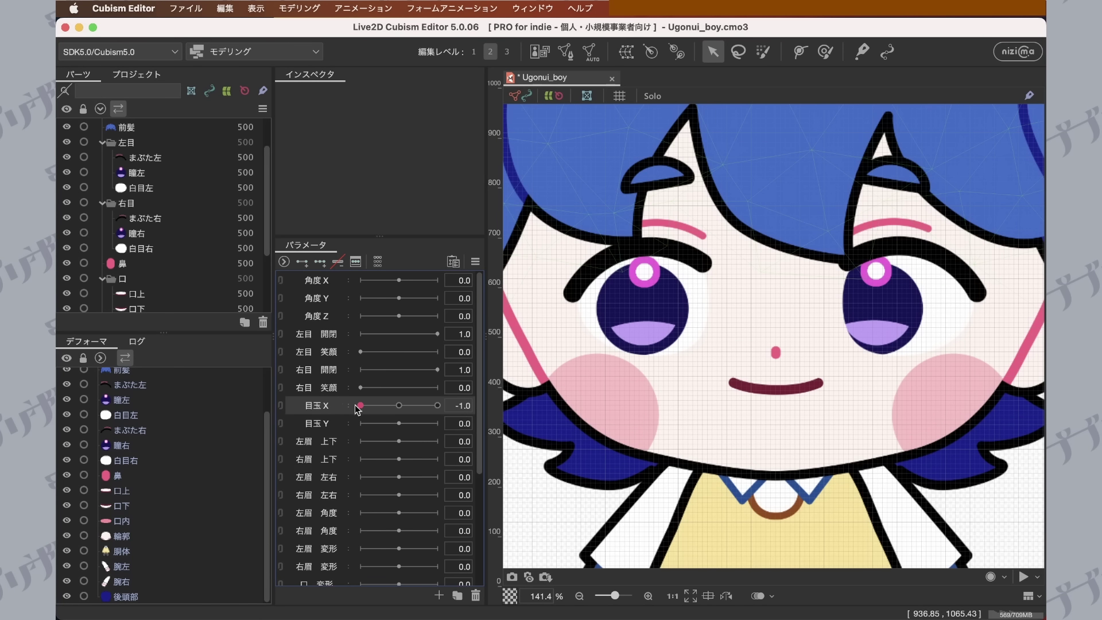
{"action": "left_click", "coordinate": [453, 406]}
{"action": "left_click", "coordinate": [514, 404]}
{"action": "left_click", "coordinate": [525, 405]}
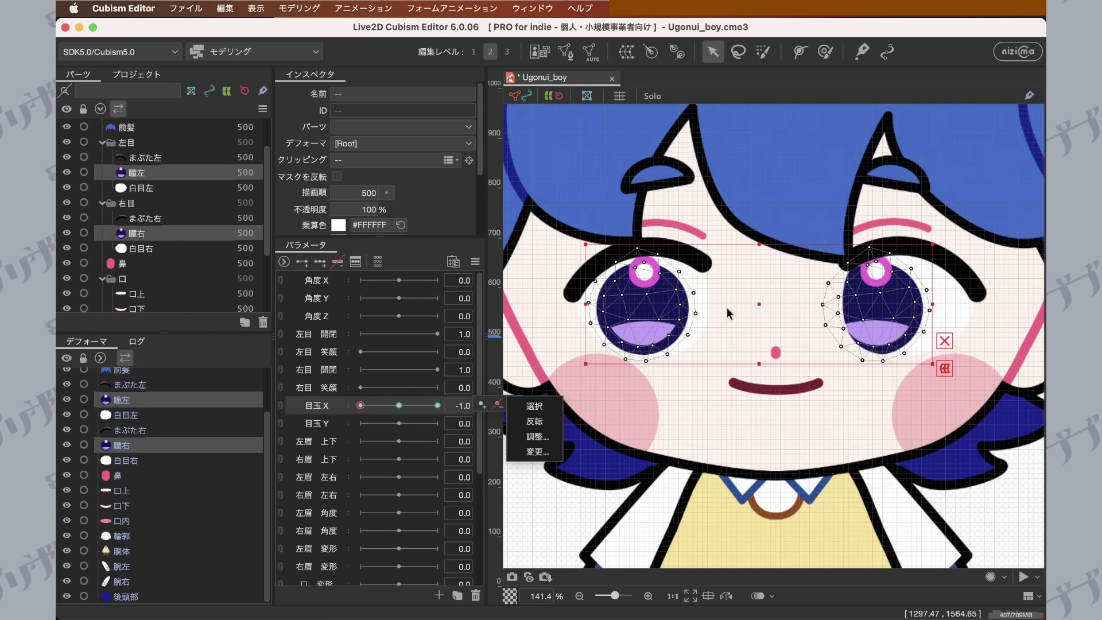
{"action": "left_click", "coordinate": [437, 406]}
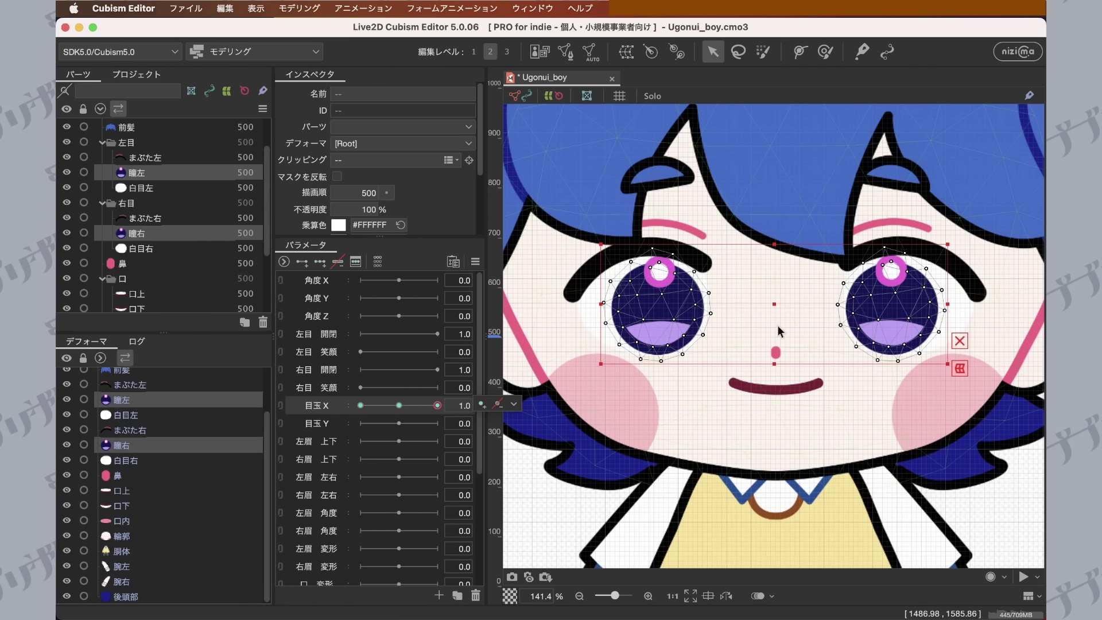
{"action": "left_click_drag", "start_coordinate": [773, 301], "coordinate": [792, 305]}
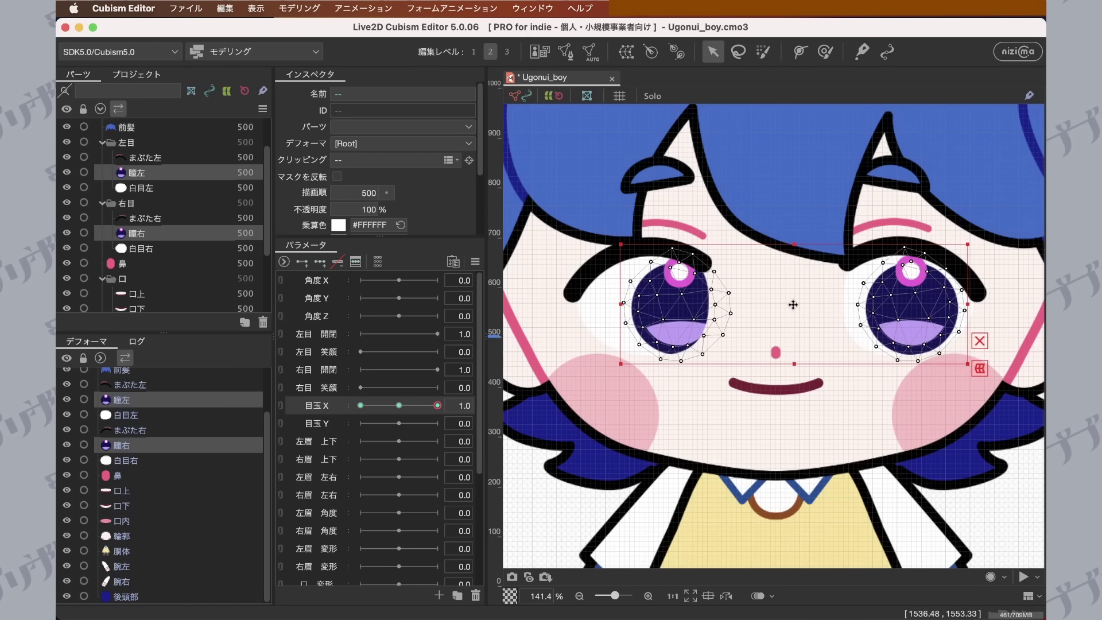
{"action": "key", "text": "super+z"}
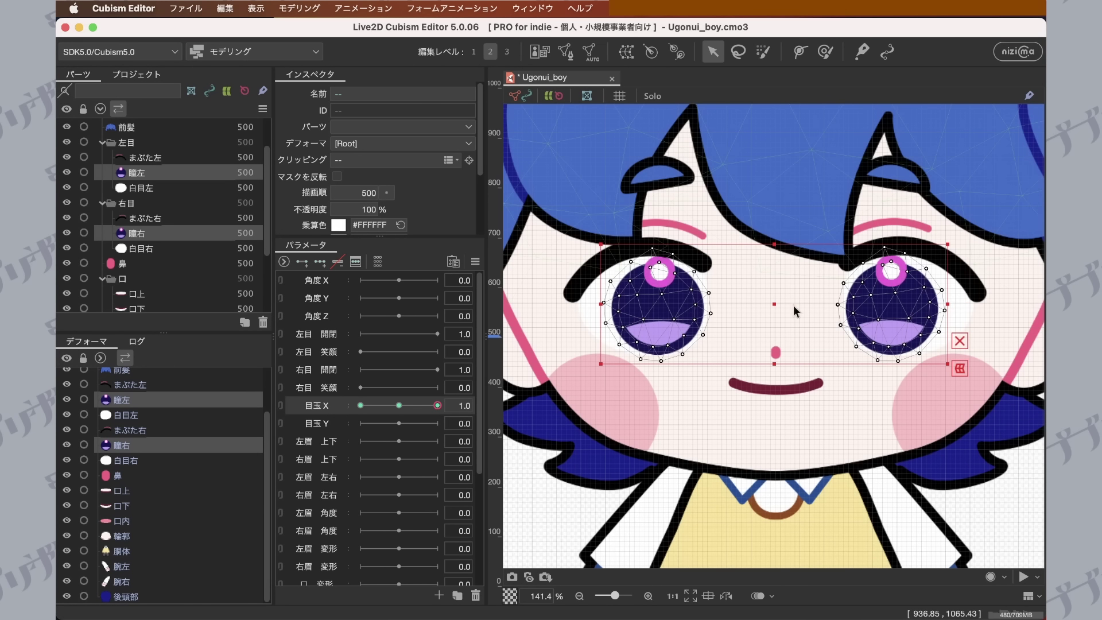
Reverse the pupils' motion from 目玉 X -1.0 horizontally about the canvas center, and slide 目玉 X to check it.
{"action": "left_click", "coordinate": [360, 405]}
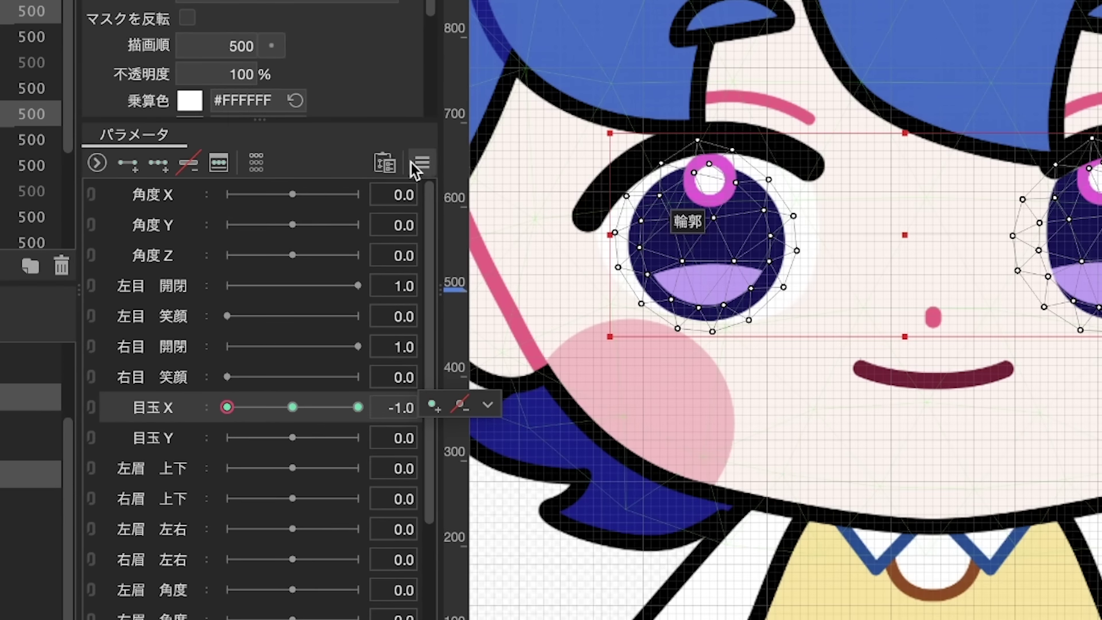
{"action": "left_click", "coordinate": [419, 164]}
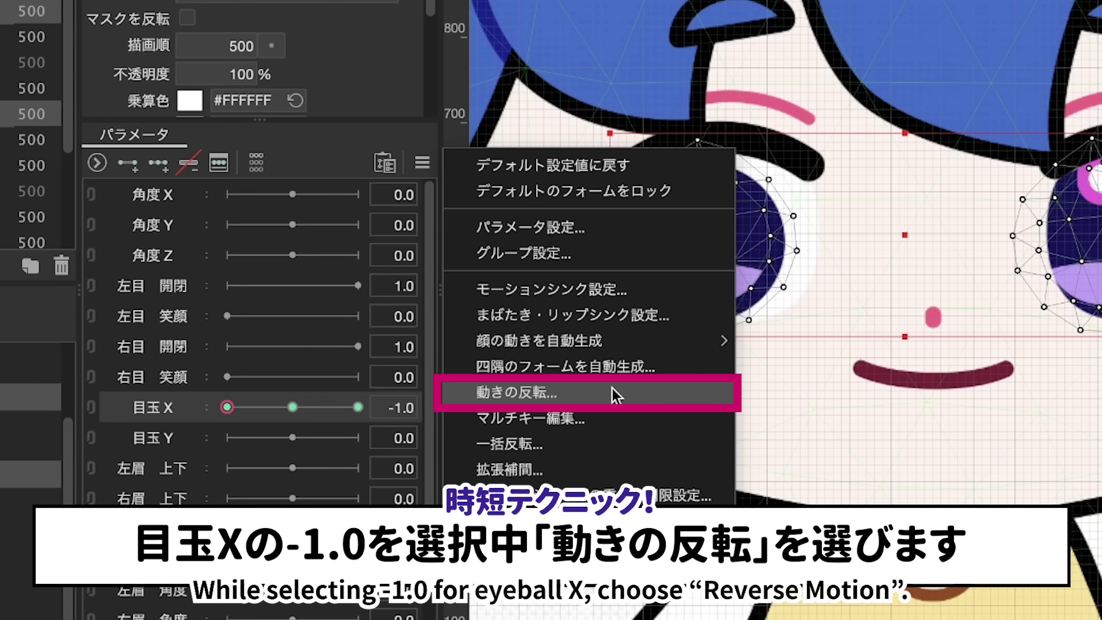
{"action": "left_click", "coordinate": [612, 392]}
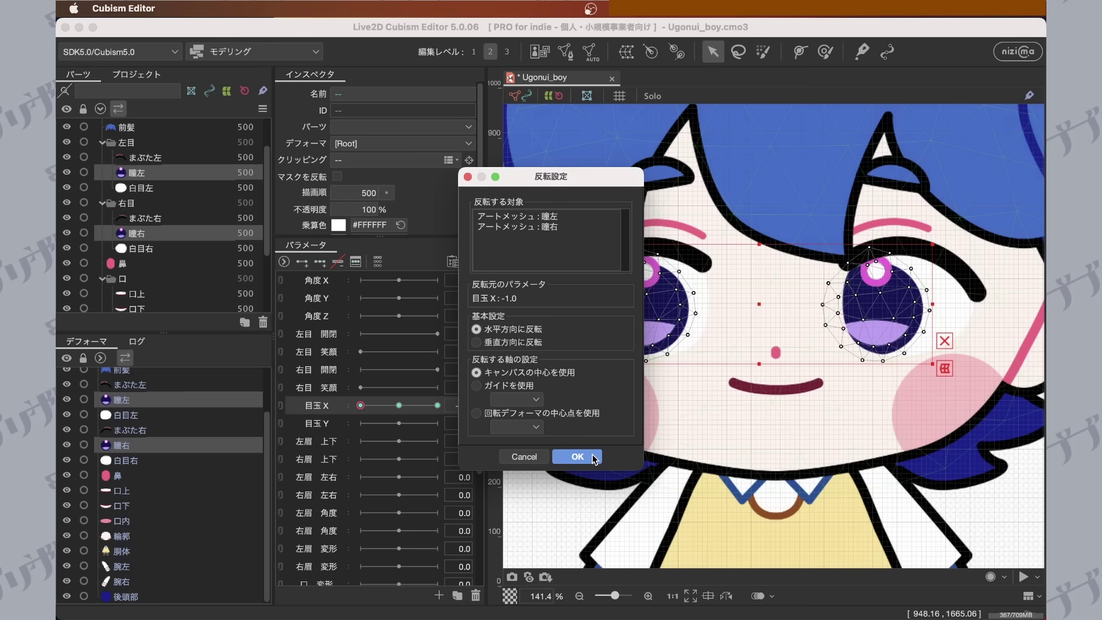
{"action": "left_click", "coordinate": [621, 492]}
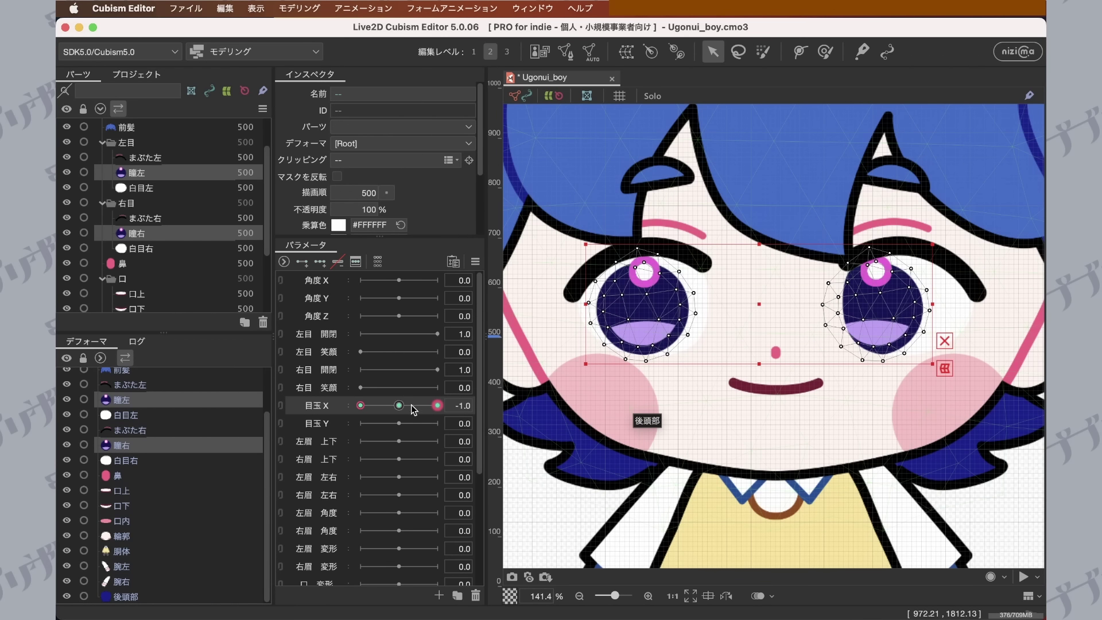
{"action": "mouse_move", "coordinate": [363, 405]}
{"action": "left_mouse_down"}
{"action": "mouse_move", "coordinate": [414, 405]}
{"action": "mouse_move", "coordinate": [454, 423]}
{"action": "mouse_move", "coordinate": [339, 402]}
{"action": "mouse_move", "coordinate": [439, 396]}
{"action": "mouse_move", "coordinate": [289, 386]}
{"action": "mouse_move", "coordinate": [442, 407]}
{"action": "mouse_move", "coordinate": [466, 426]}
{"action": "mouse_move", "coordinate": [368, 405]}
{"action": "mouse_move", "coordinate": [436, 405]}
{"action": "mouse_move", "coordinate": [373, 407]}
{"action": "mouse_move", "coordinate": [425, 406]}
{"action": "mouse_move", "coordinate": [399, 406]}
{"action": "left_mouse_up"}
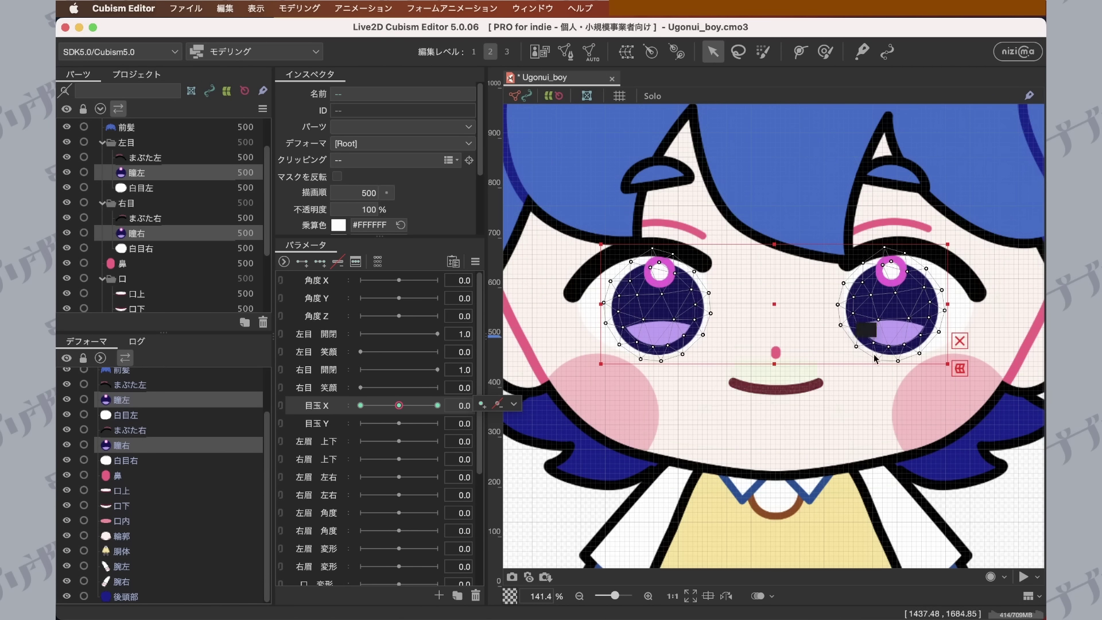
Add three keys at -1.0, 0.0 and 1.0 to 目玉 Y for both pupil meshes.
{"action": "left_click", "coordinate": [325, 424]}
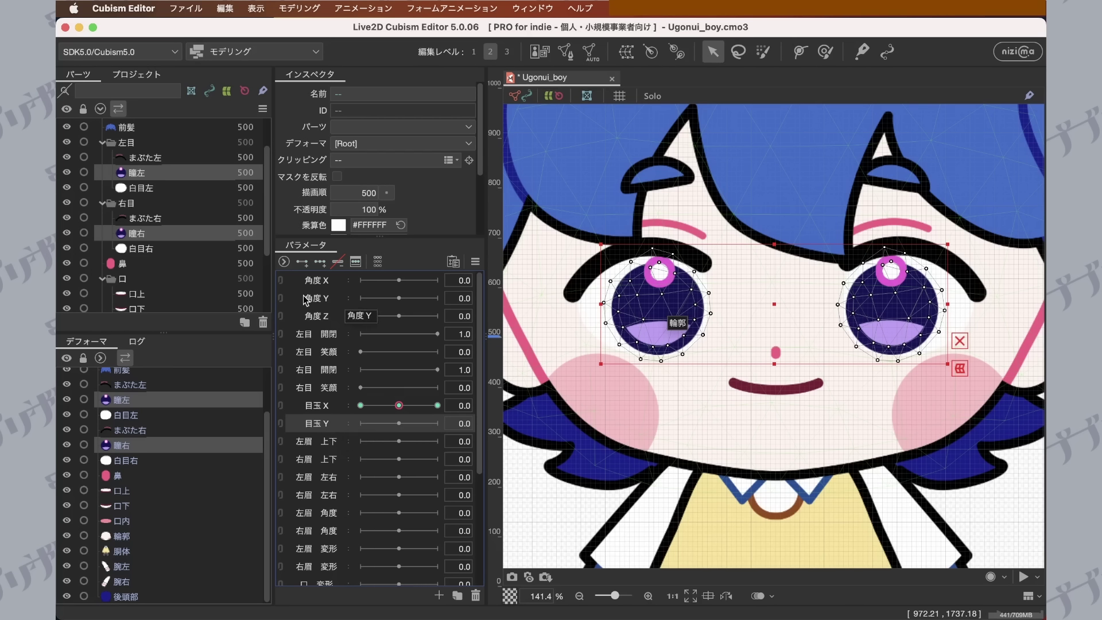
{"action": "left_click", "coordinate": [319, 261]}
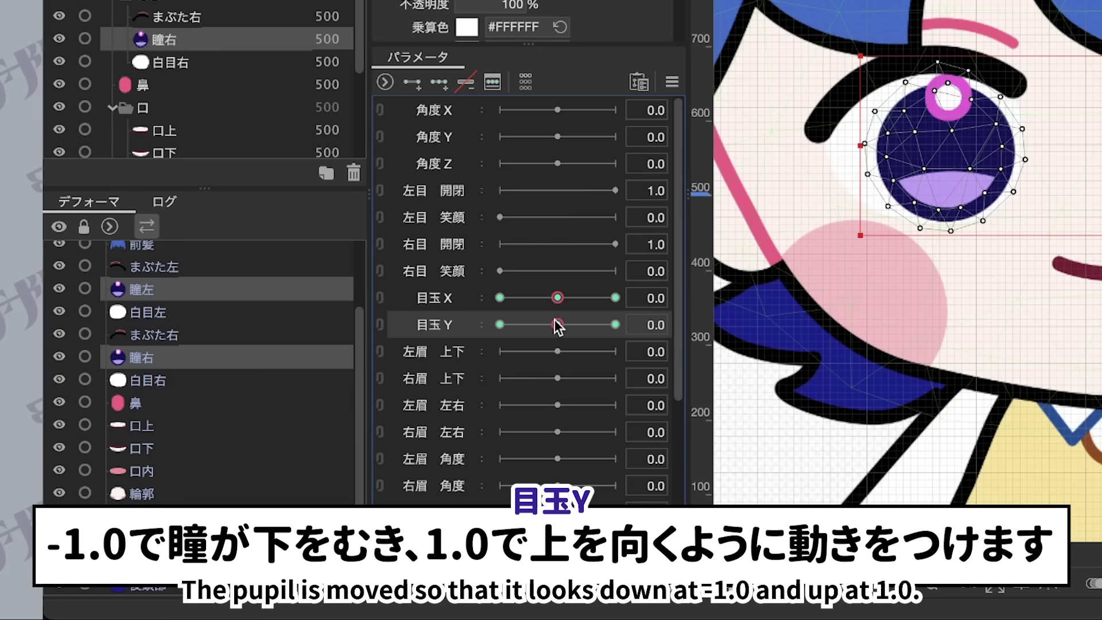
{"action": "left_click", "coordinate": [361, 423]}
{"action": "left_click", "coordinate": [615, 325]}
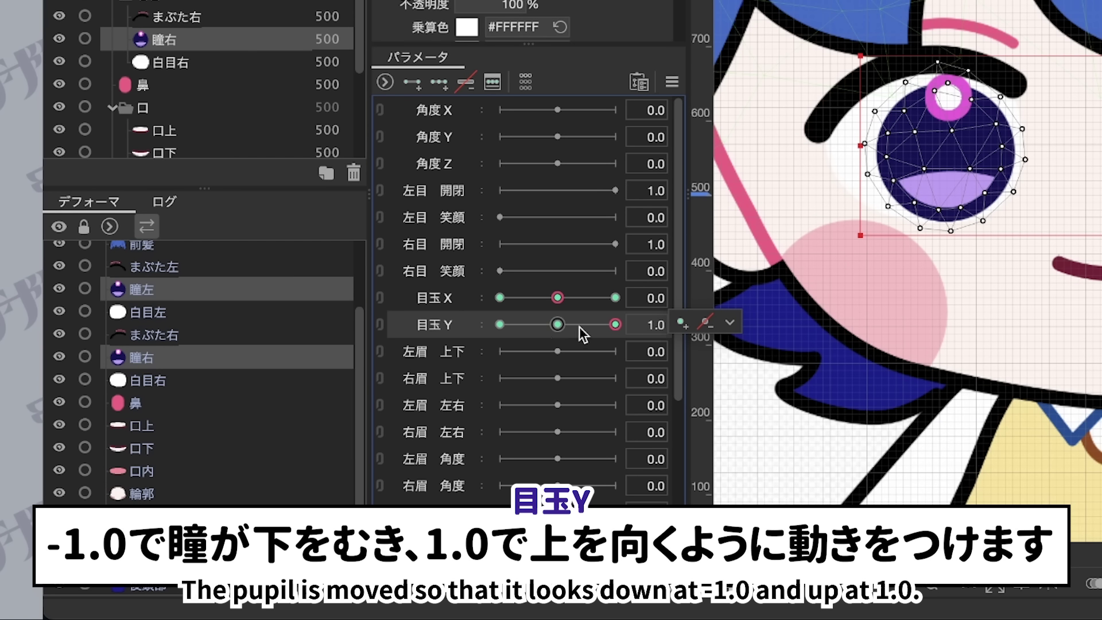
{"action": "left_click", "coordinate": [557, 325]}
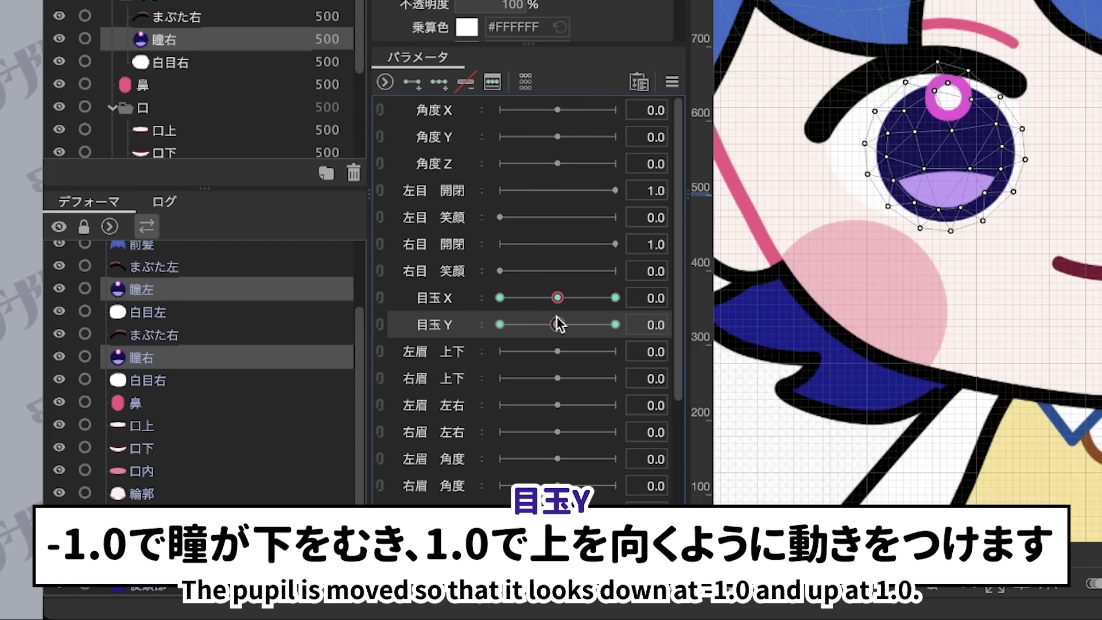
Set 目玉 Y to the -1.0 key and shift both pupils together slightly downward.
{"action": "left_click", "coordinate": [499, 325]}
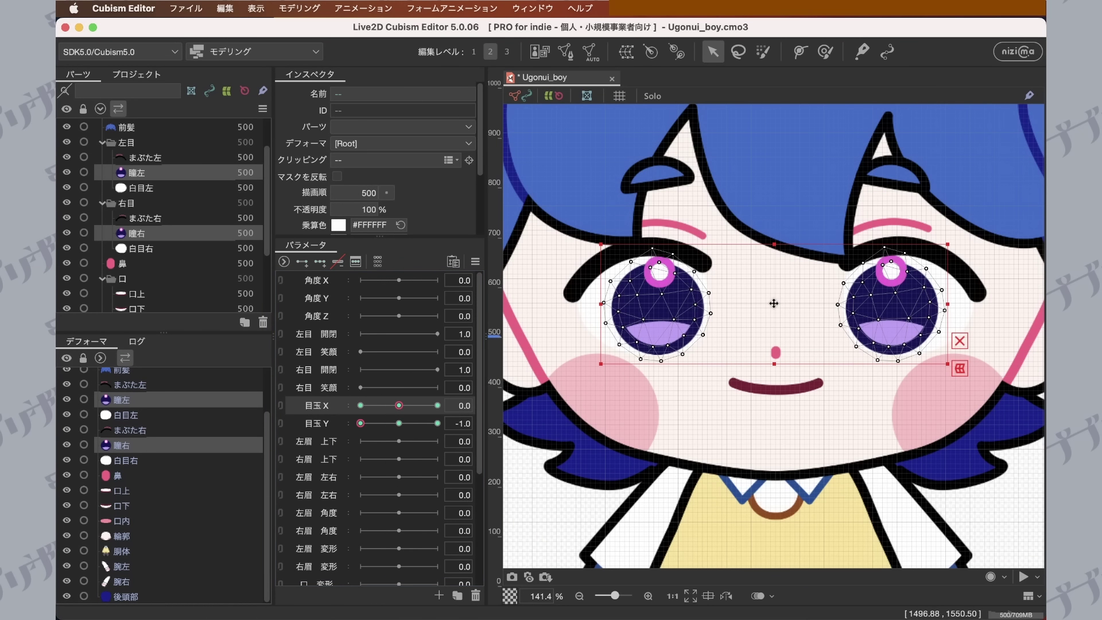
{"action": "left_click_drag", "start_coordinate": [774, 303], "coordinate": [776, 316]}
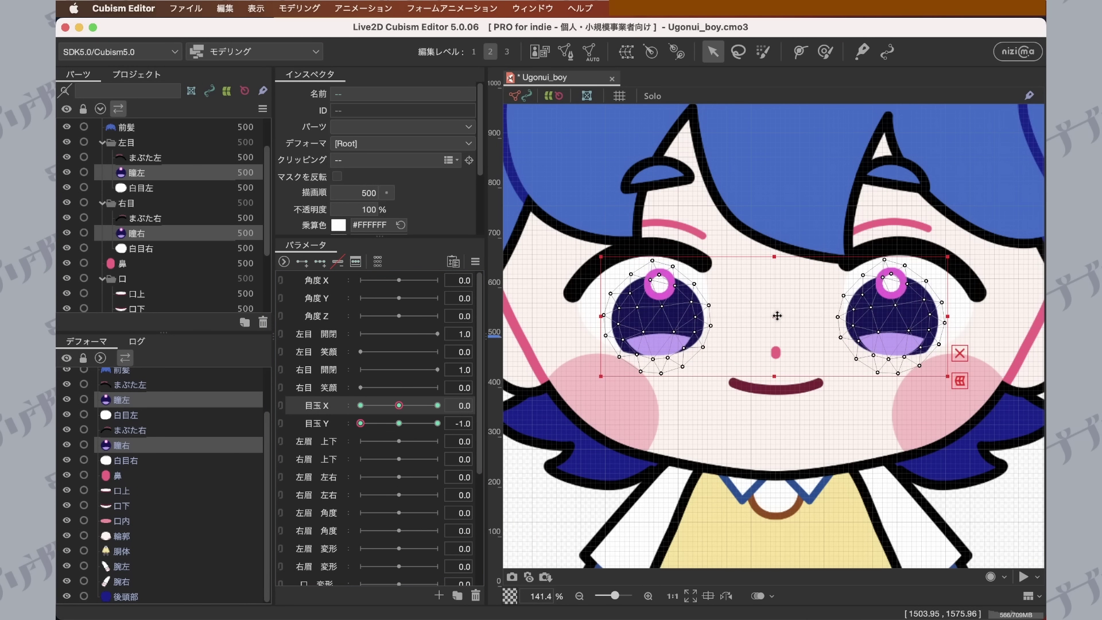
{"action": "left_click_drag", "start_coordinate": [362, 422], "coordinate": [398, 425]}
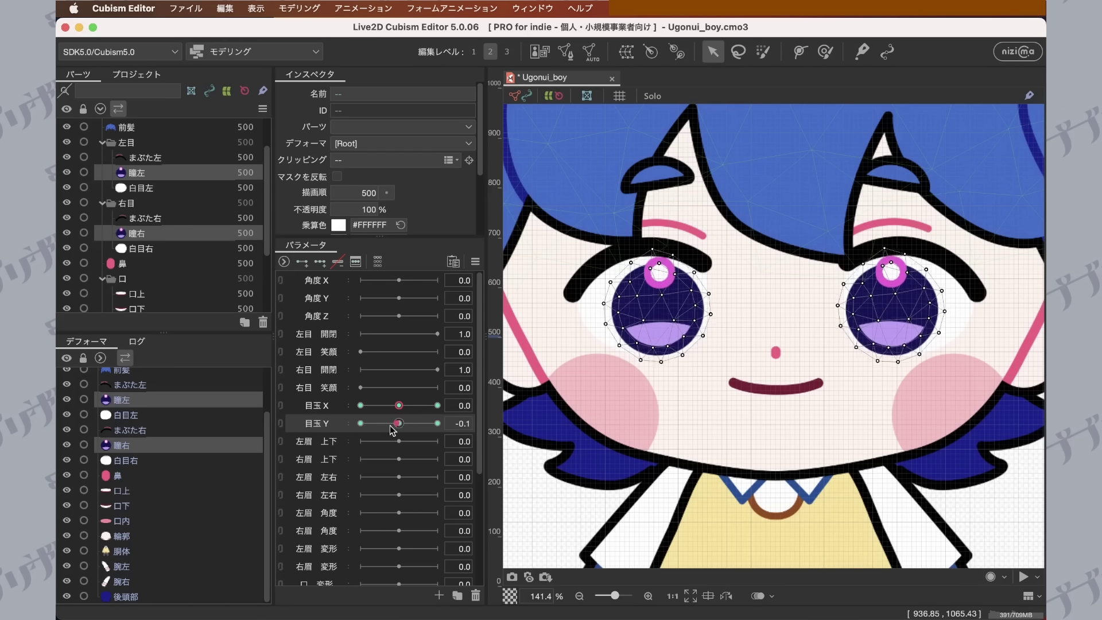
Shift both pupils slightly upward at 目玉 Y 1.0 and return the parameter to 0.0.
{"action": "left_click", "coordinate": [437, 423]}
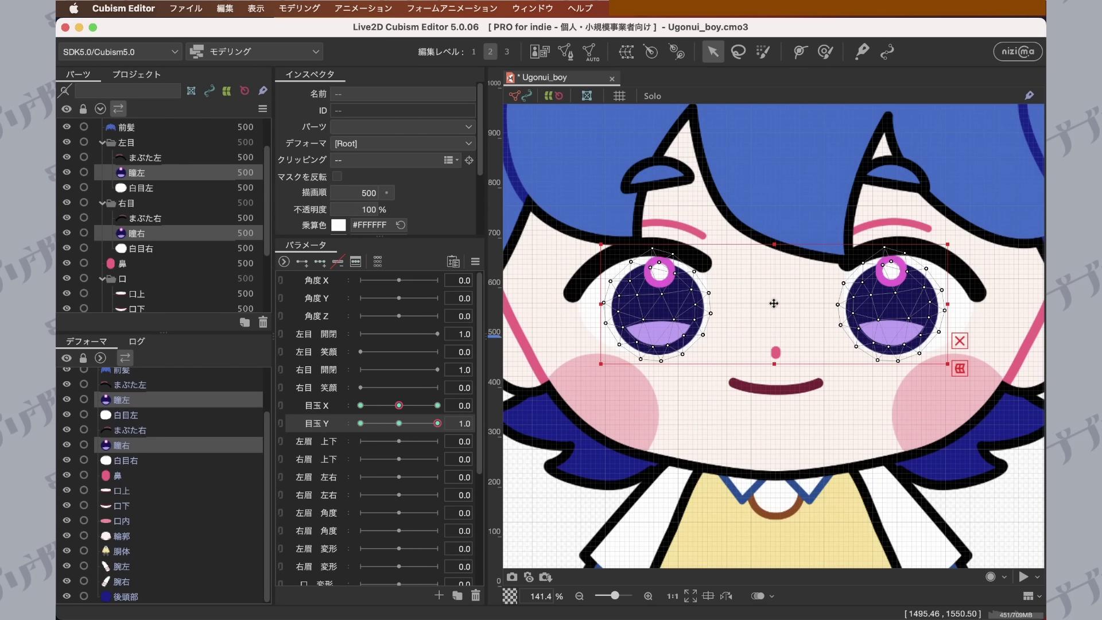
{"action": "left_click_drag", "start_coordinate": [773, 302], "coordinate": [773, 293]}
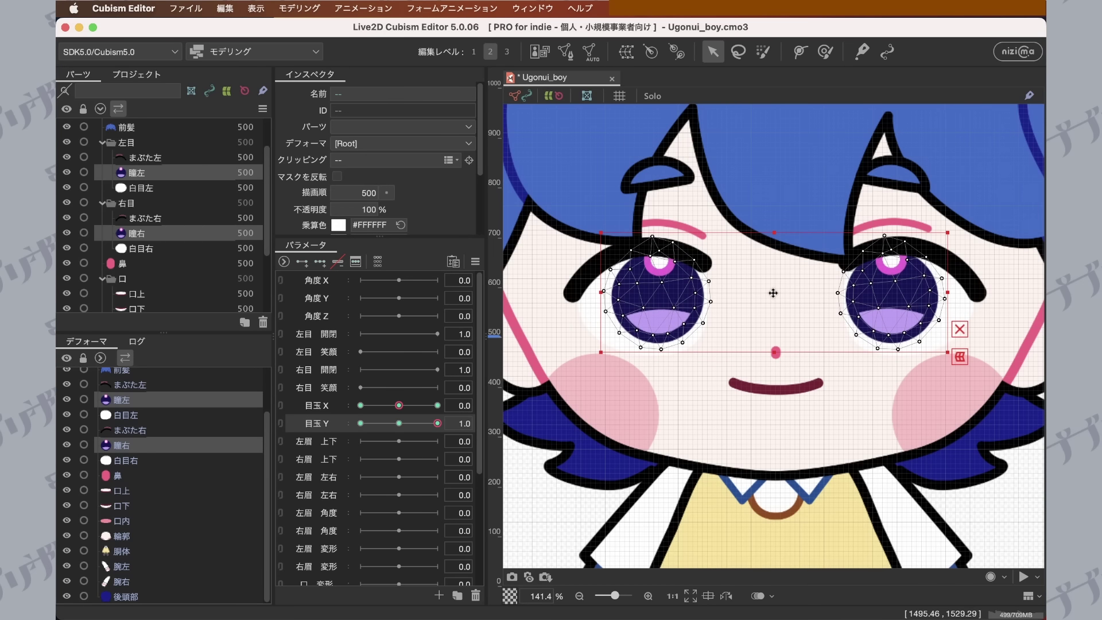
{"action": "left_click_drag", "start_coordinate": [437, 423], "coordinate": [400, 430]}
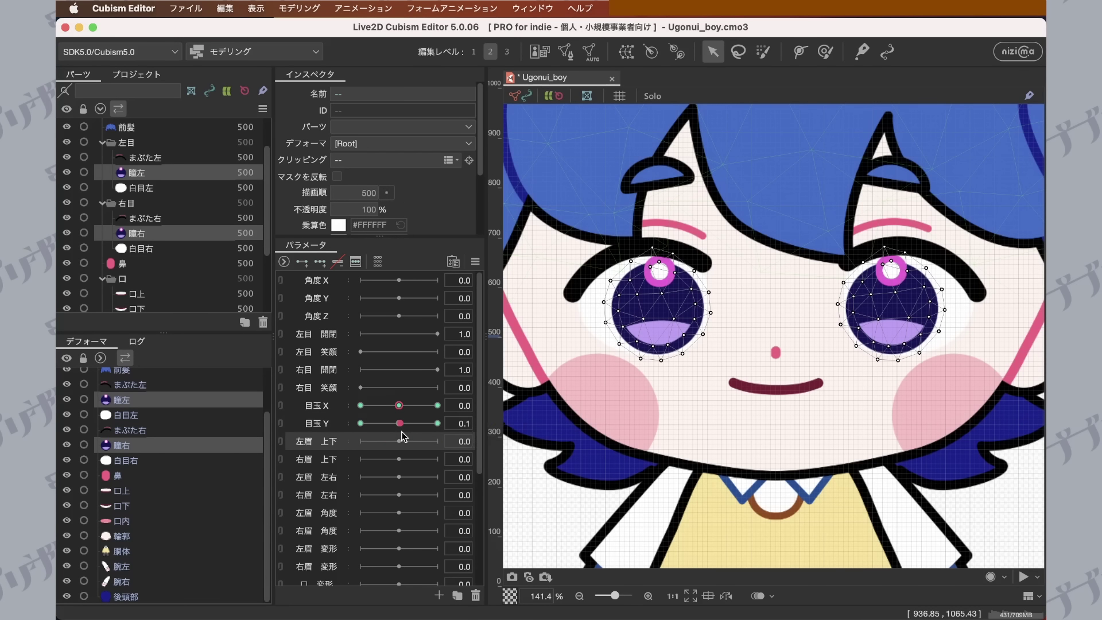
{"action": "left_click", "coordinate": [401, 429]}
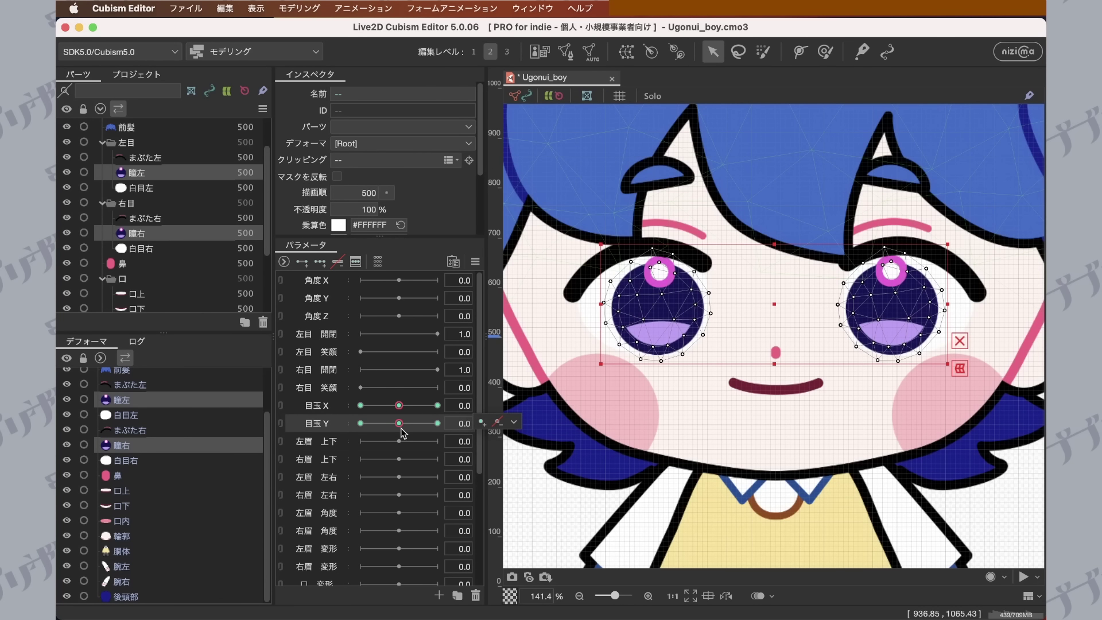
Reverse the pupils' motion from 目玉 Y -1.0 vertically, using the canvas center as the axis.
{"action": "left_click", "coordinate": [360, 423]}
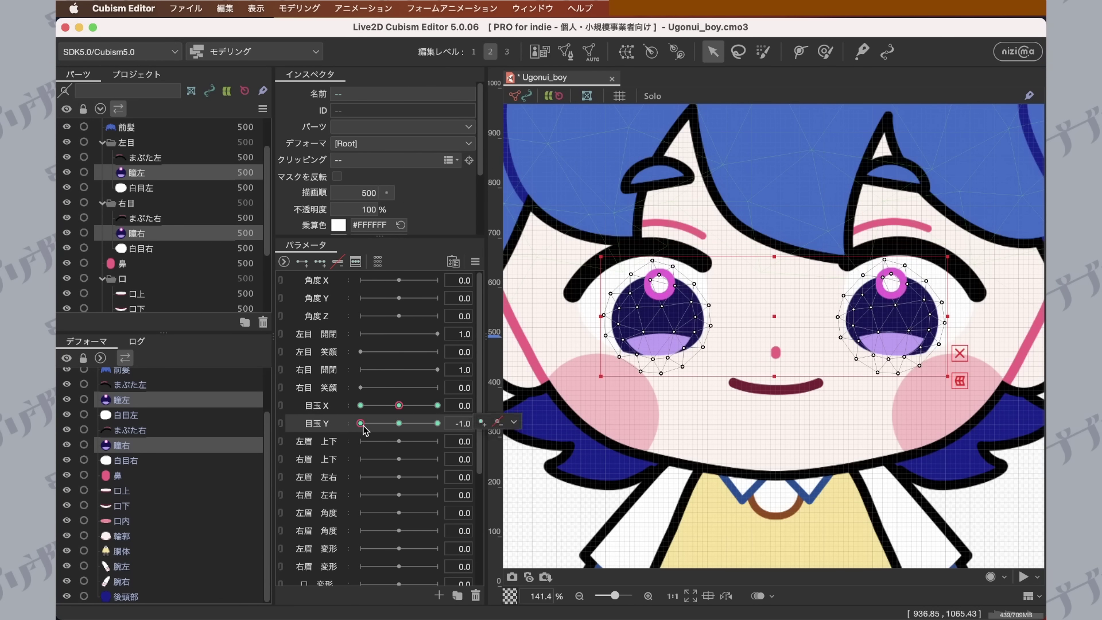
{"action": "left_click", "coordinate": [475, 261]}
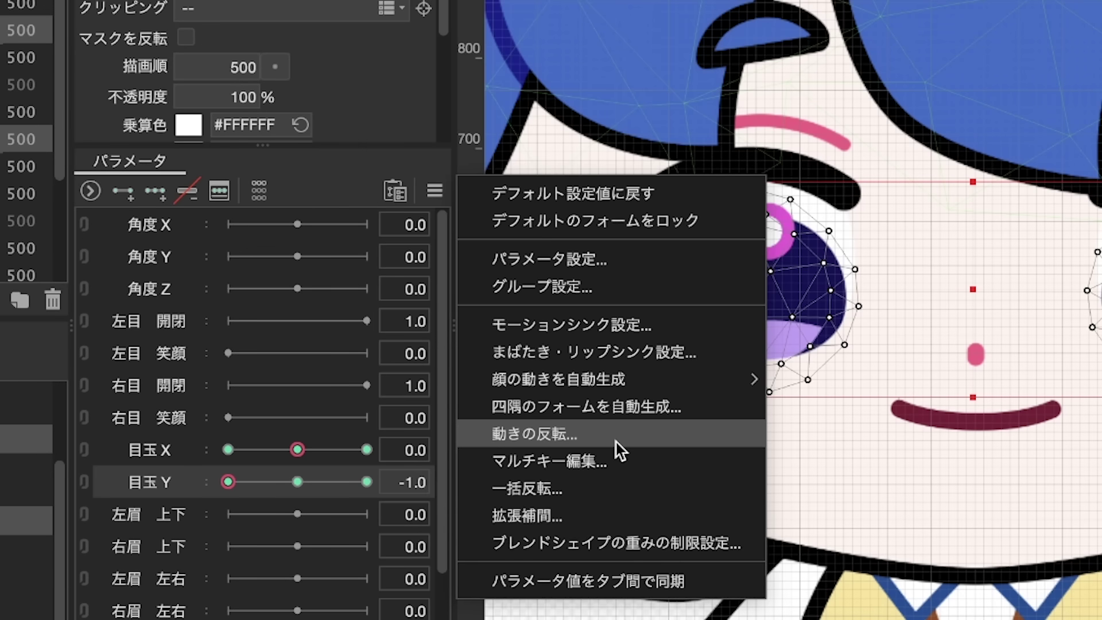
{"action": "left_click", "coordinate": [573, 395]}
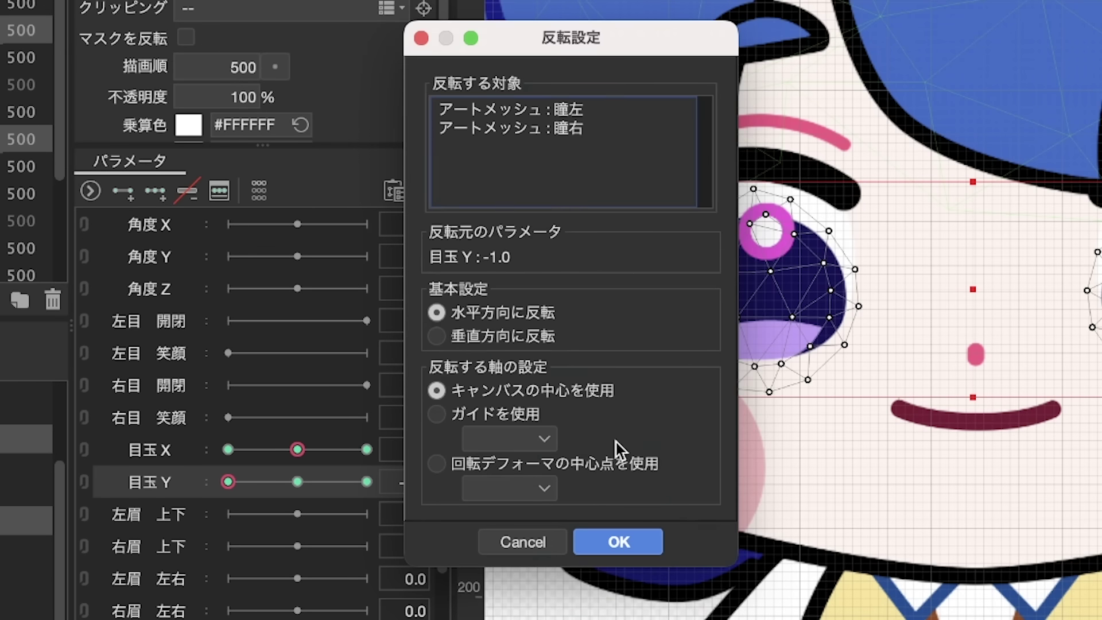
{"action": "left_click", "coordinate": [436, 336]}
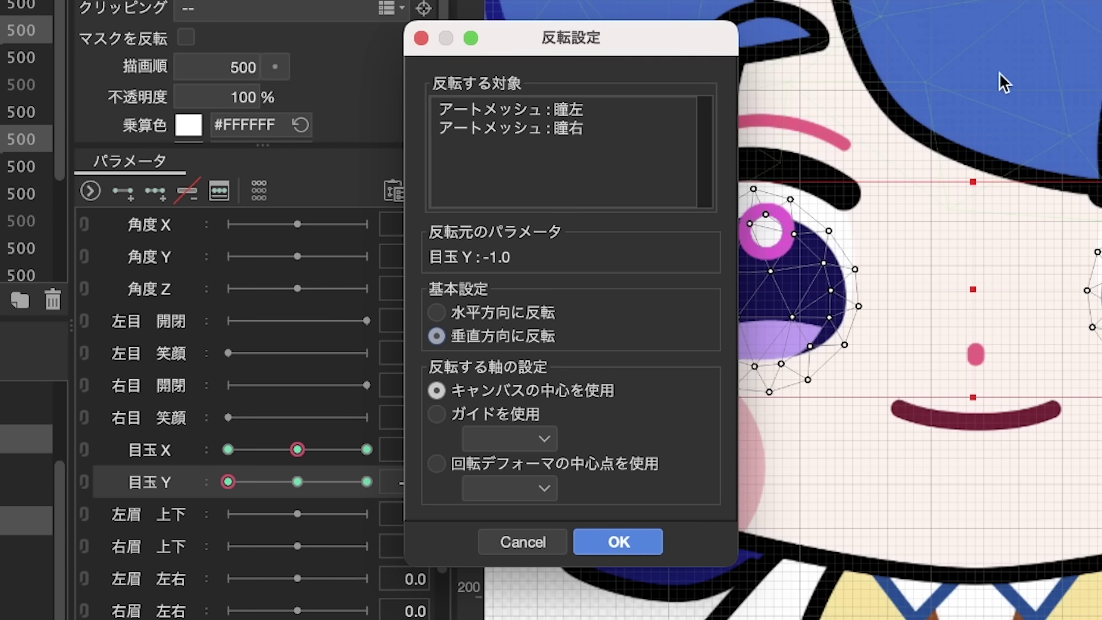
{"action": "left_click", "coordinate": [618, 541]}
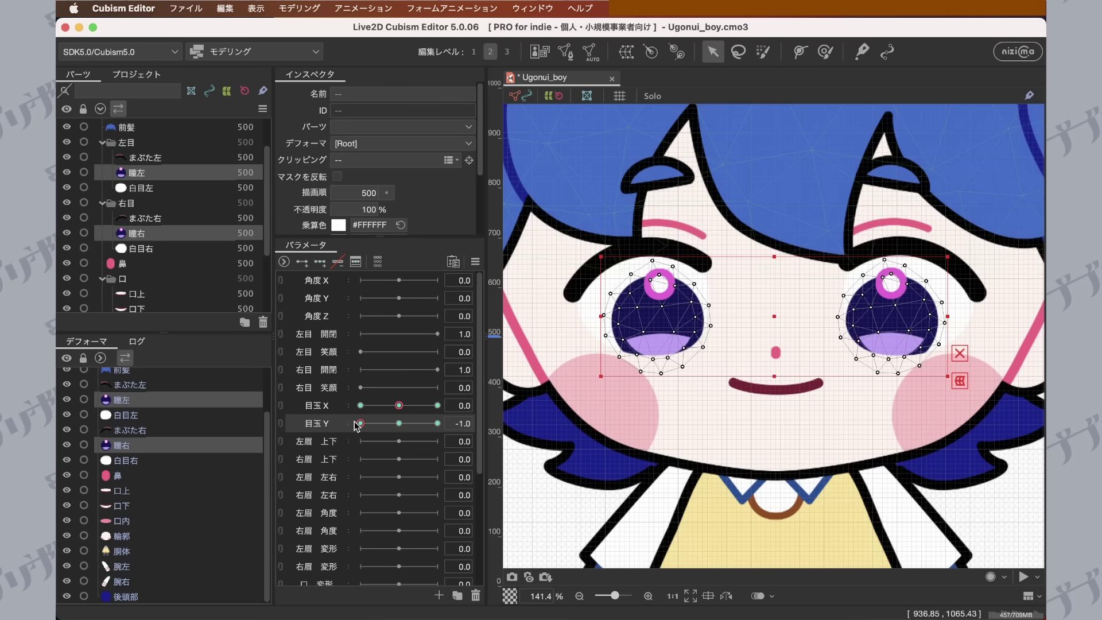
Slide 目玉 Y and 目玉 X through their values to check the pupils' vertical and sideways movement.
{"action": "left_click_drag", "start_coordinate": [360, 424], "coordinate": [372, 445]}
{"action": "left_click", "coordinate": [399, 424]}
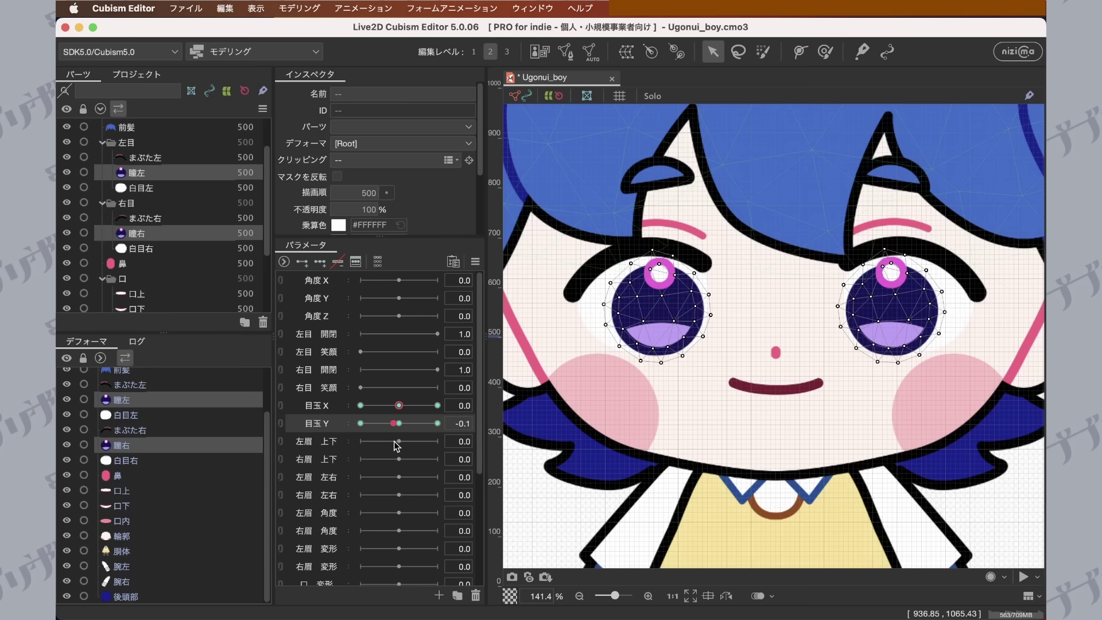
{"action": "mouse_move", "coordinate": [400, 427]}
{"action": "left_mouse_down"}
{"action": "mouse_move", "coordinate": [468, 422]}
{"action": "mouse_move", "coordinate": [400, 424]}
{"action": "left_mouse_up"}
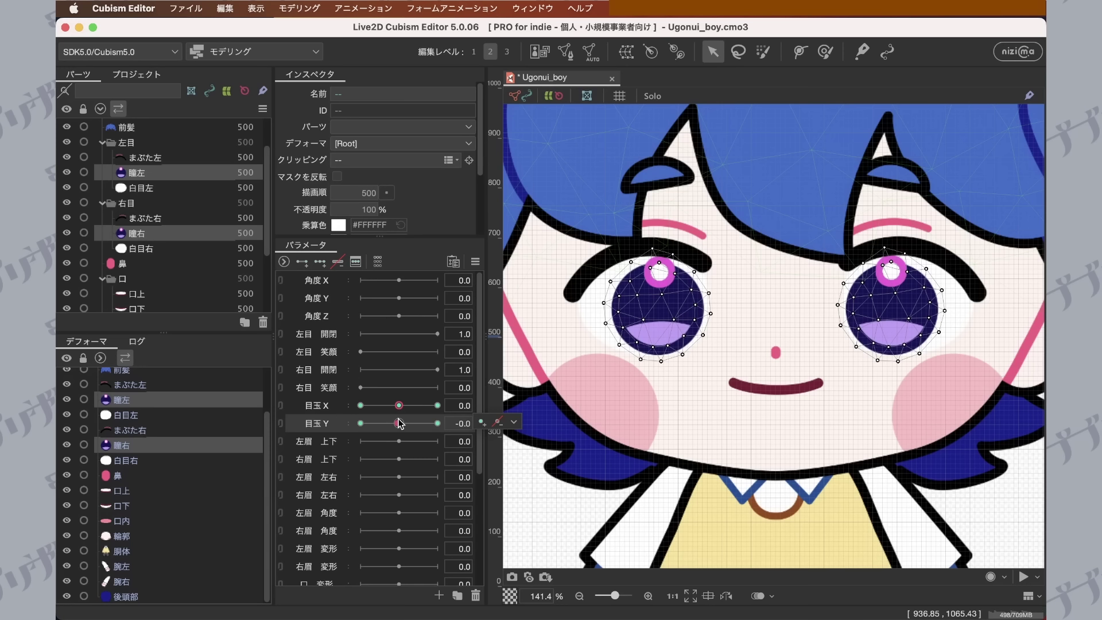
{"action": "mouse_move", "coordinate": [399, 405]}
{"action": "left_mouse_down"}
{"action": "mouse_move", "coordinate": [367, 405]}
{"action": "mouse_move", "coordinate": [428, 404]}
{"action": "mouse_move", "coordinate": [400, 405]}
{"action": "left_mouse_up"}
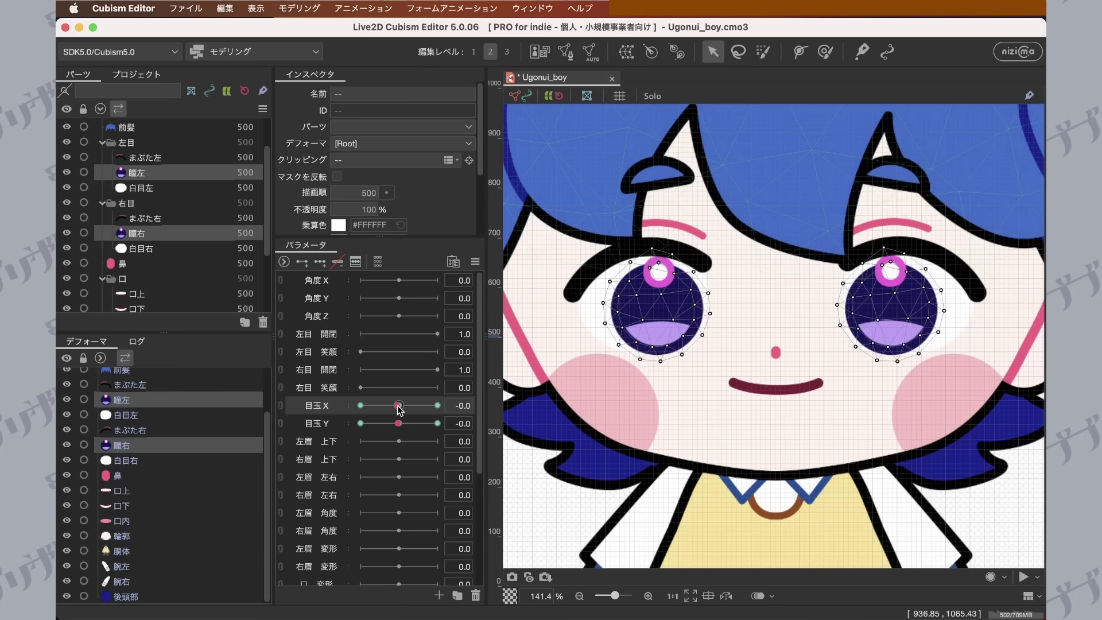
{"action": "left_click", "coordinate": [400, 427]}
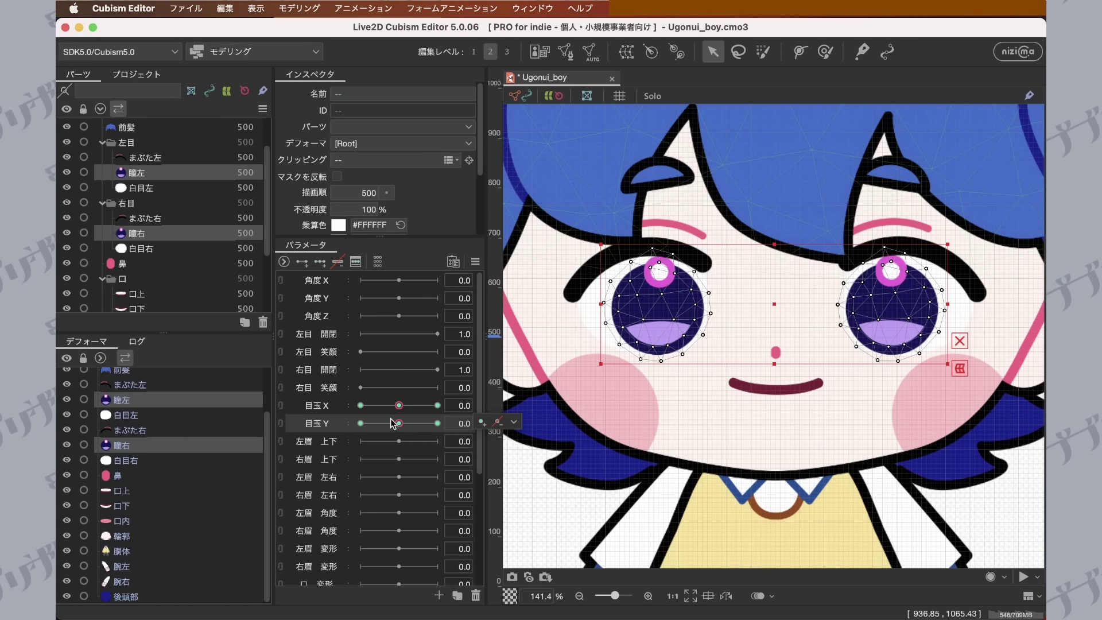
Try out the eye parameters at various values, and restore all parameters to their default settings.
{"action": "left_click_drag", "start_coordinate": [395, 423], "coordinate": [360, 423]}
{"action": "right_click", "coordinate": [360, 422]}
{"action": "left_click", "coordinate": [375, 425]}
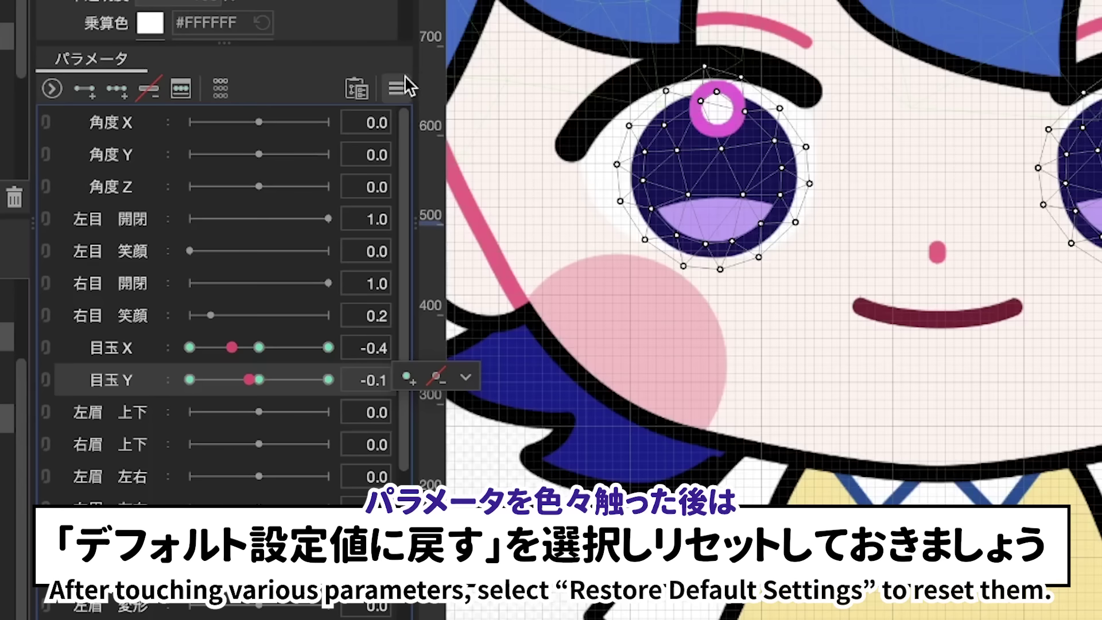
{"action": "left_click", "coordinate": [475, 261]}
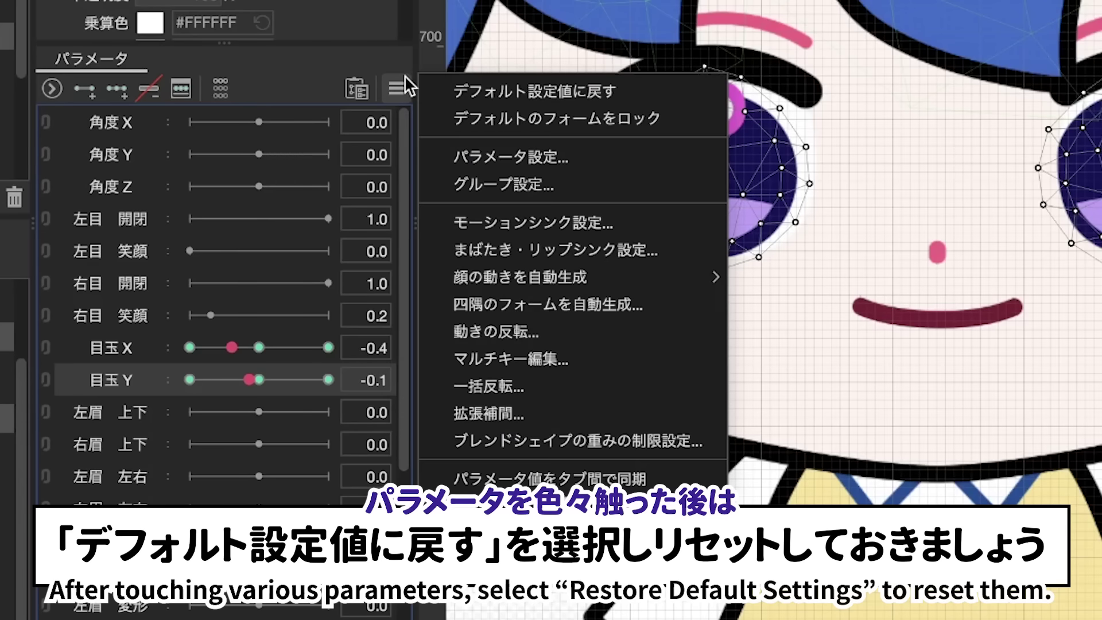
{"action": "left_click", "coordinate": [475, 98]}
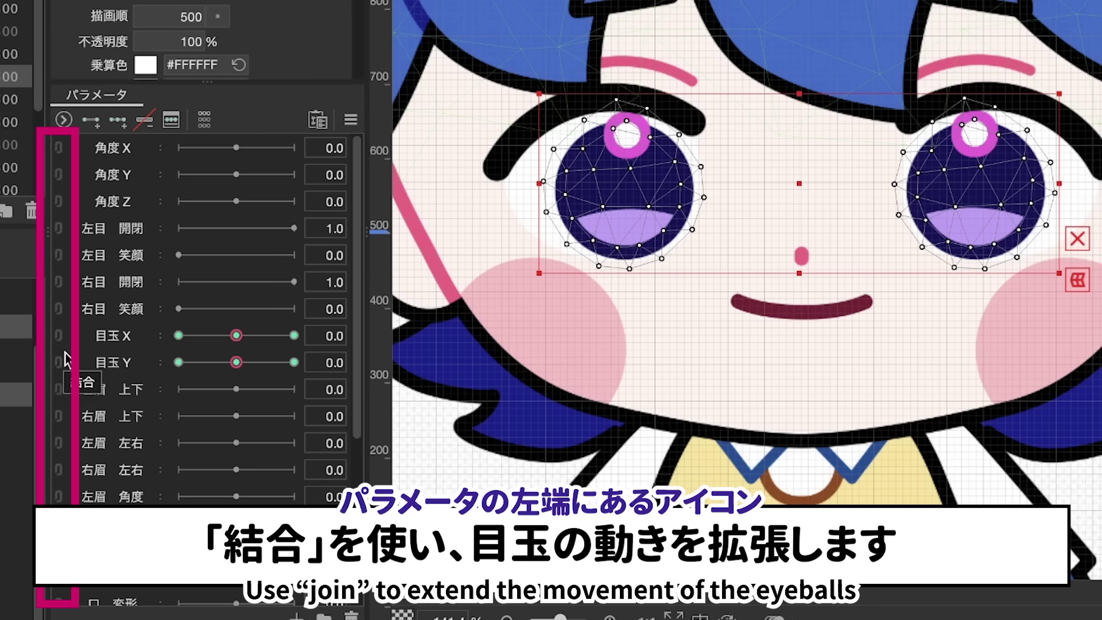
Join 目玉 X and 目玉 Y into one two-axis parameter and check the pupils' combined movement on its grid.
{"action": "left_click", "coordinate": [126, 339]}
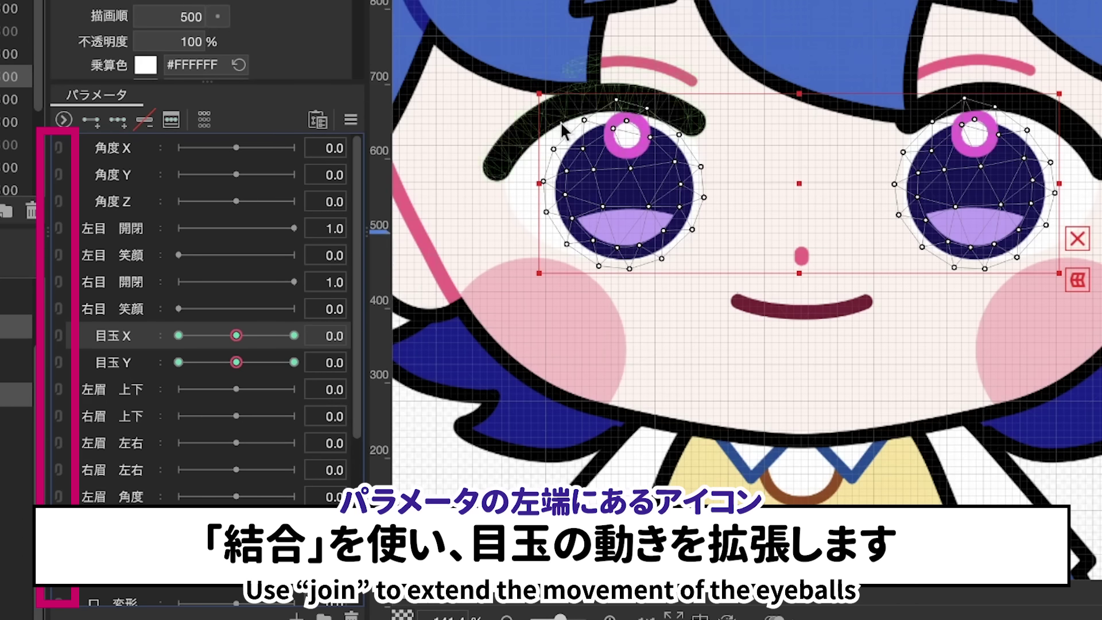
{"action": "left_click", "coordinate": [58, 341]}
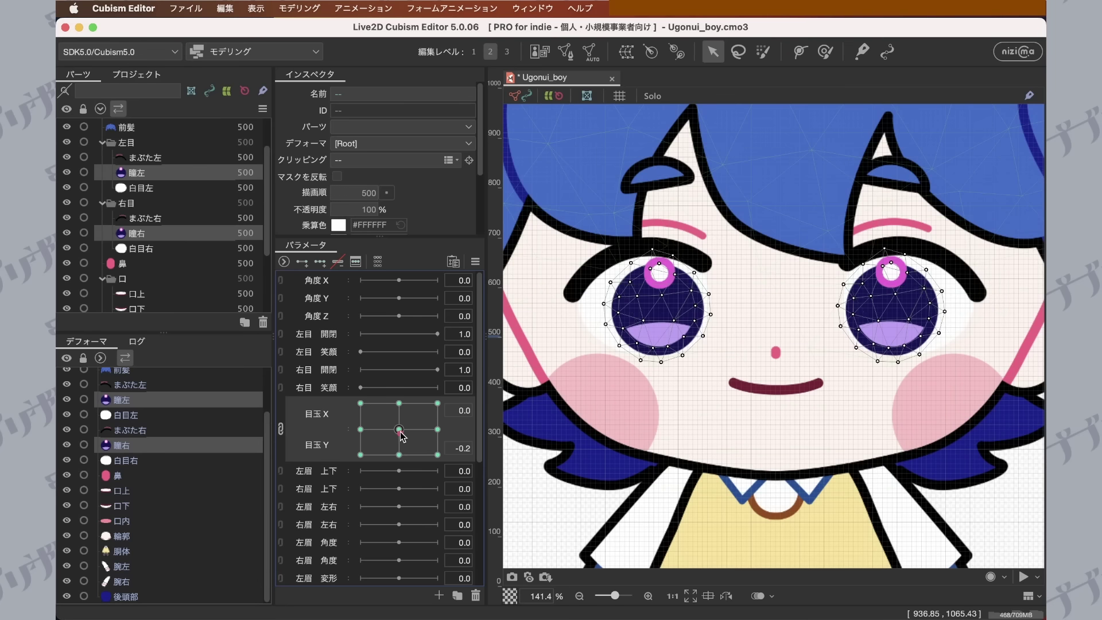
{"action": "left_click_drag", "start_coordinate": [237, 374], "coordinate": [339, 317]}
{"action": "left_click_drag", "start_coordinate": [468, 392], "coordinate": [402, 428]}
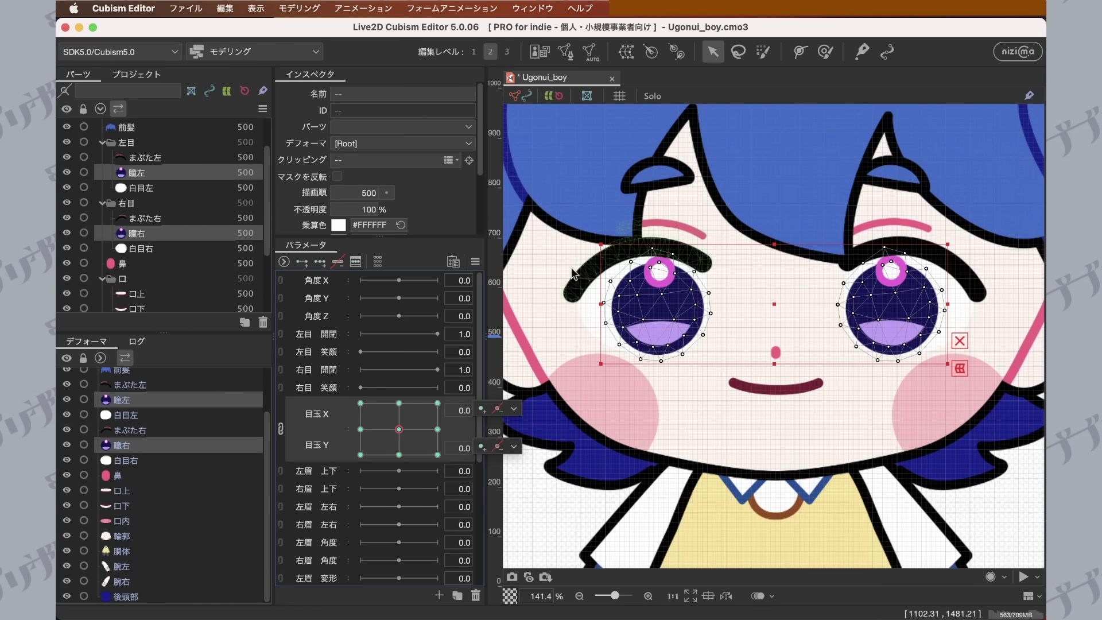
Auto-generate the four corner forms for 目玉 X and 目玉 Y and check the pupils' diagonal movement.
{"action": "left_click", "coordinate": [475, 262]}
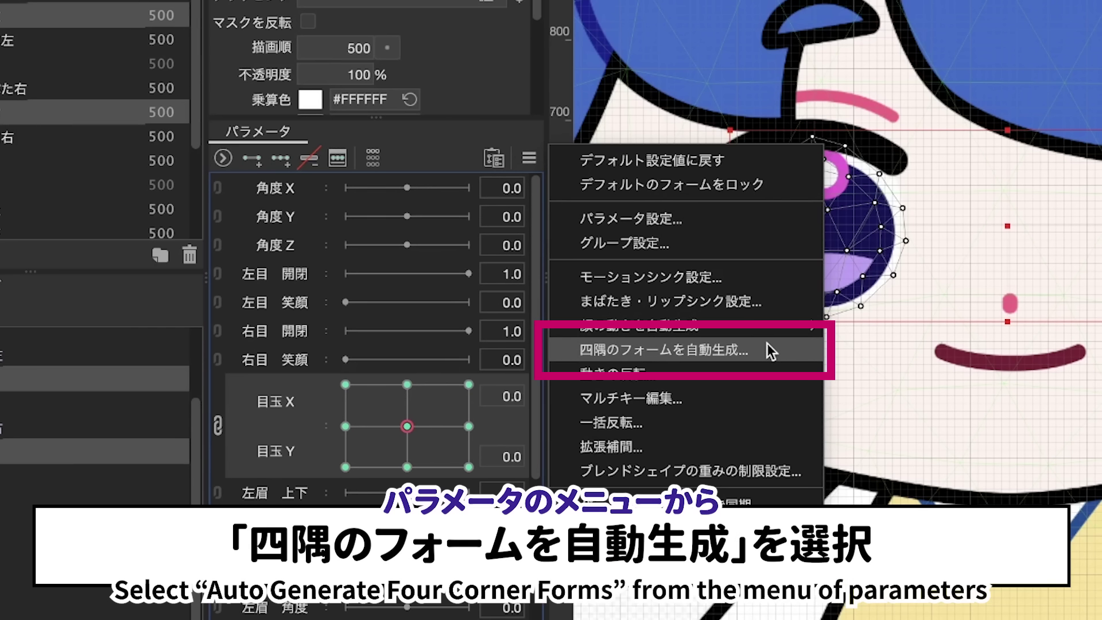
{"action": "left_click", "coordinate": [755, 350]}
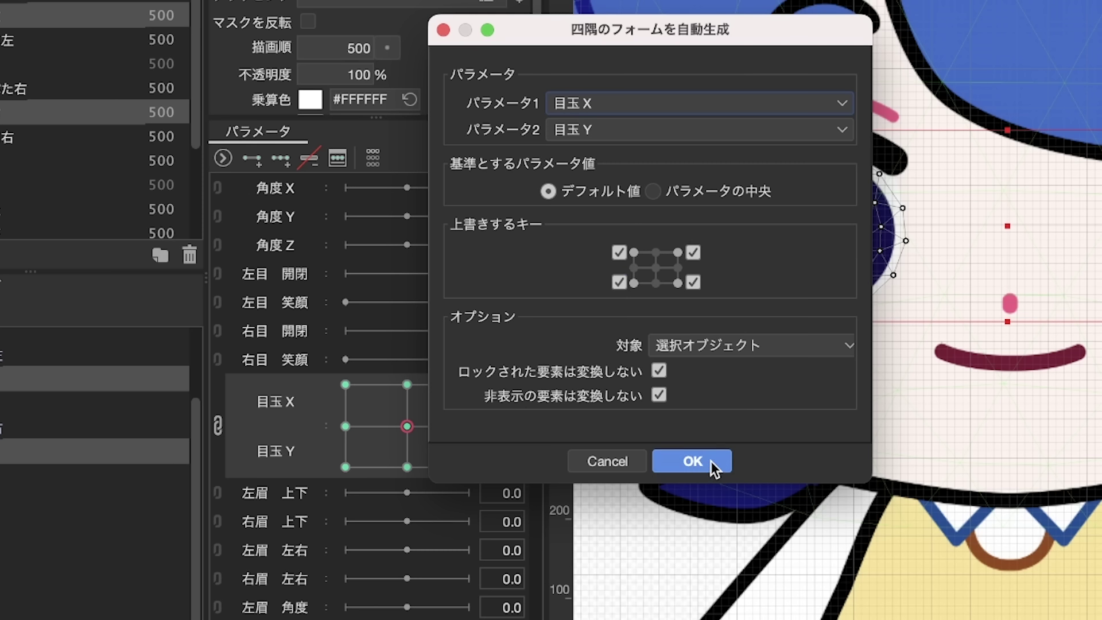
{"action": "left_click", "coordinate": [692, 461]}
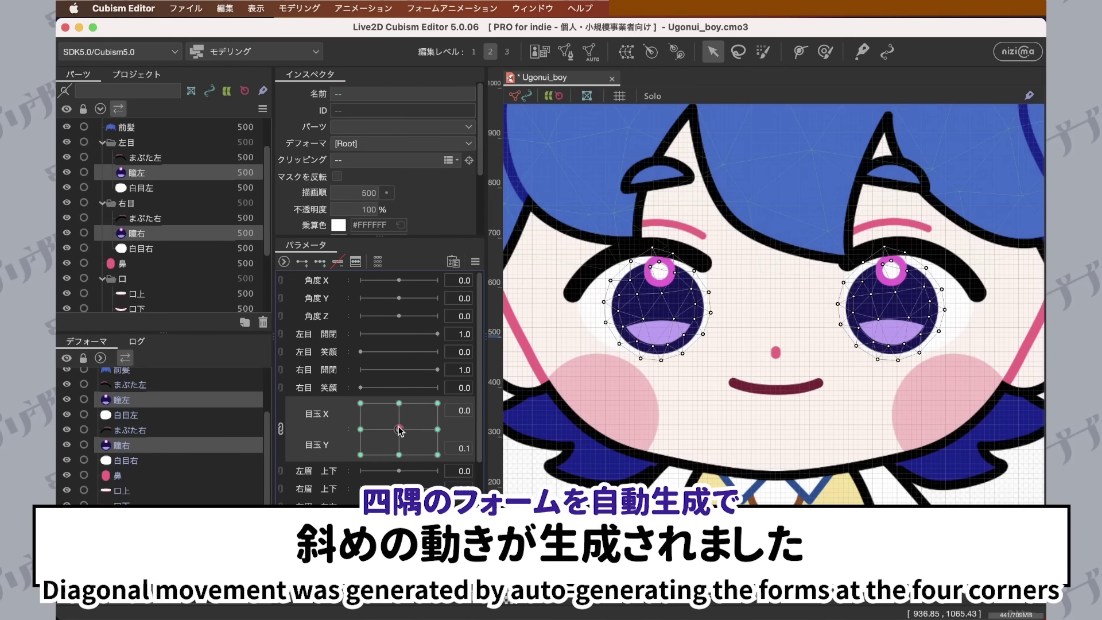
{"action": "left_click_drag", "start_coordinate": [400, 432], "coordinate": [456, 367]}
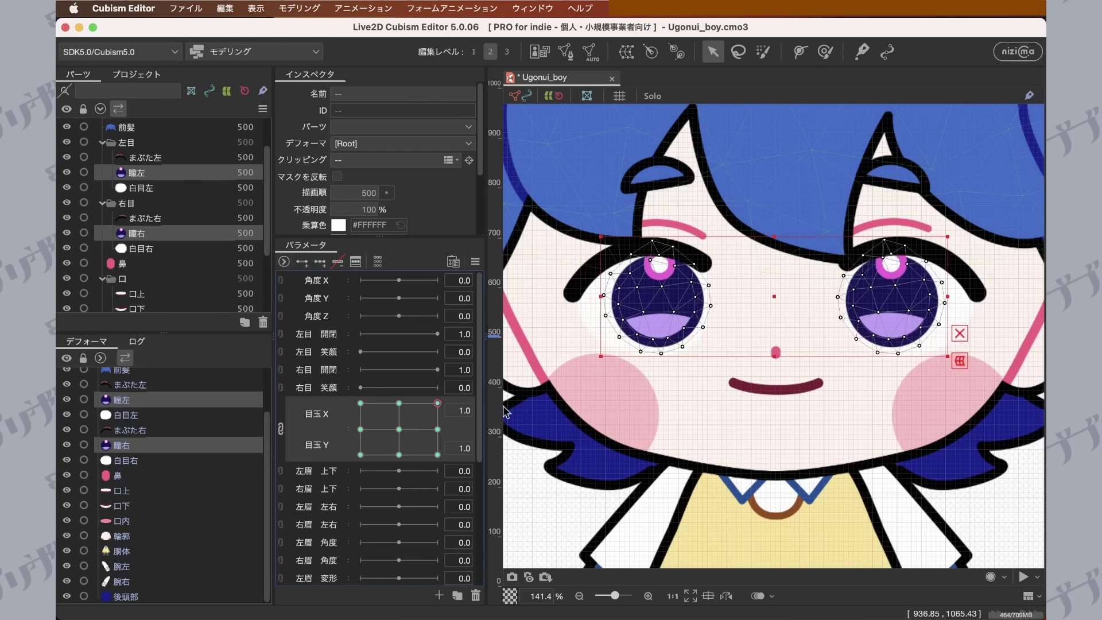
{"action": "left_click", "coordinate": [401, 431]}
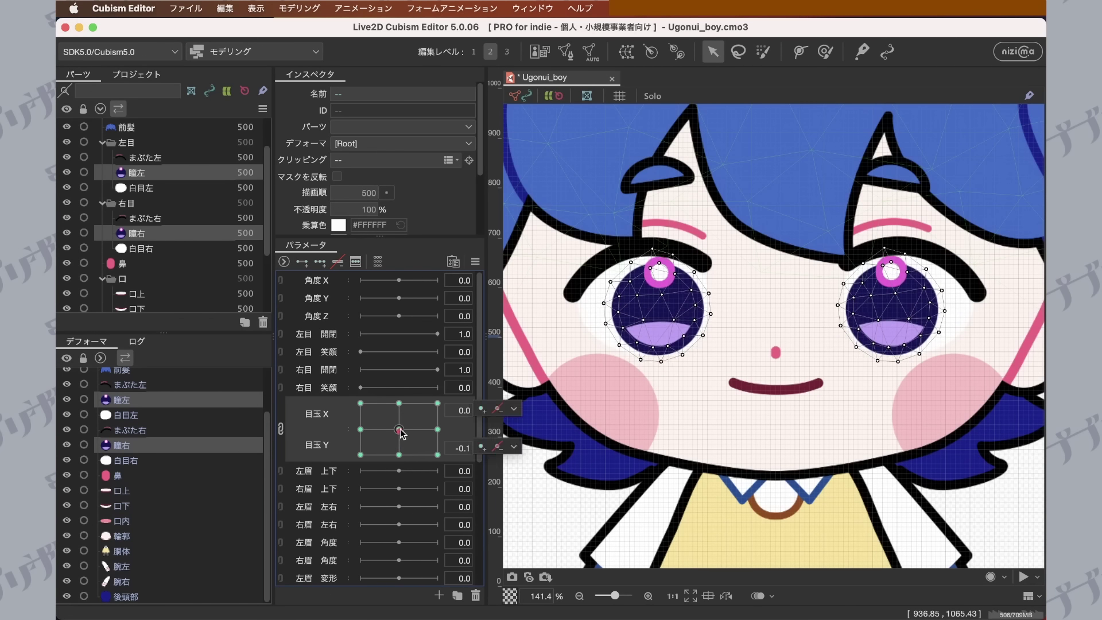
{"action": "left_click", "coordinate": [400, 430]}
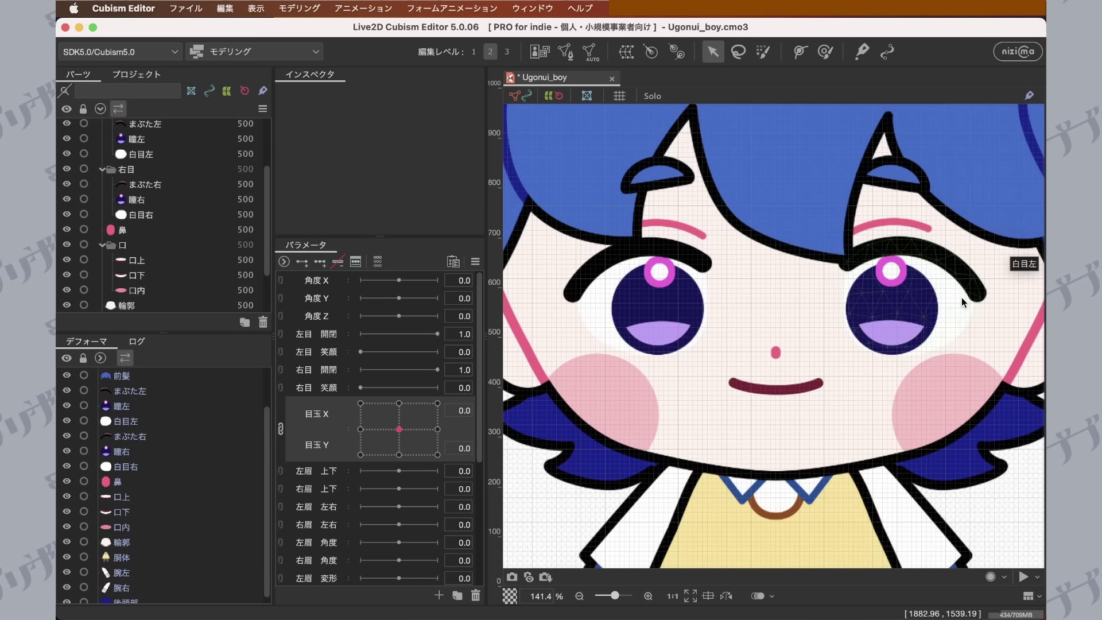
Draw a five-point deform path on まぶた左, following the lash line from its inner to its outer end.
{"action": "scroll", "coordinate": [962, 297], "scroll_direction": "up", "scroll_amount": 5}
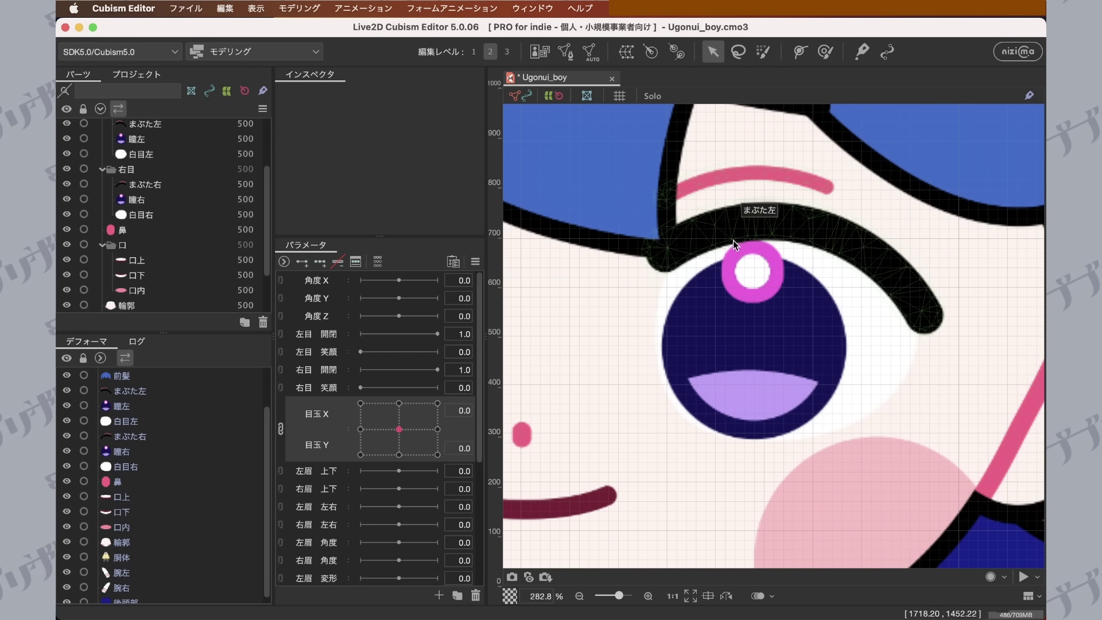
{"action": "left_click", "coordinate": [763, 235]}
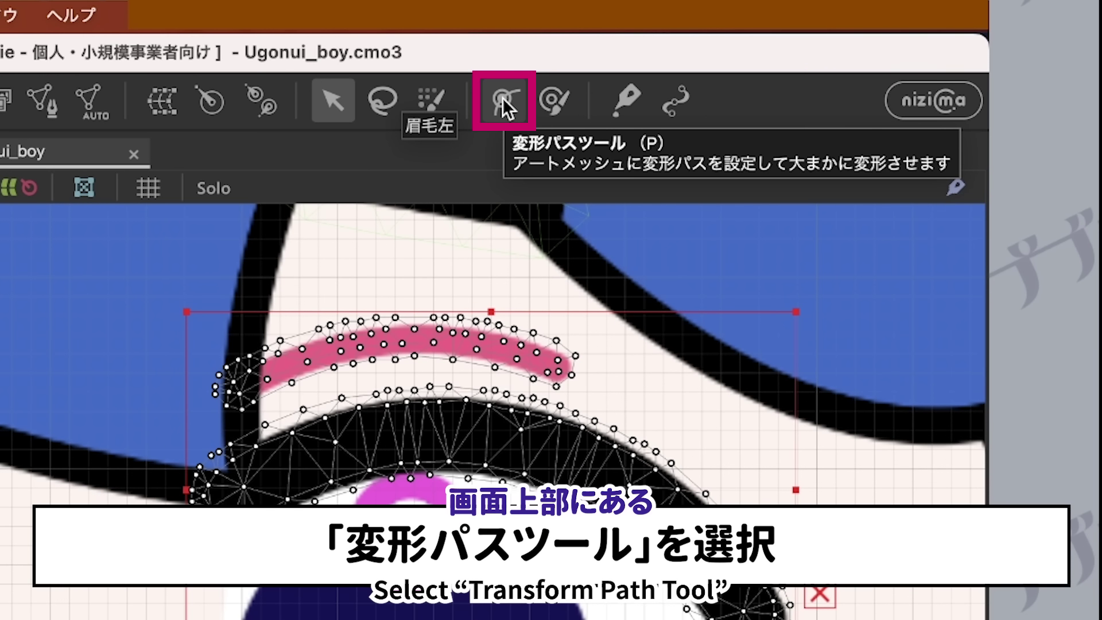
{"action": "left_click", "coordinate": [501, 97]}
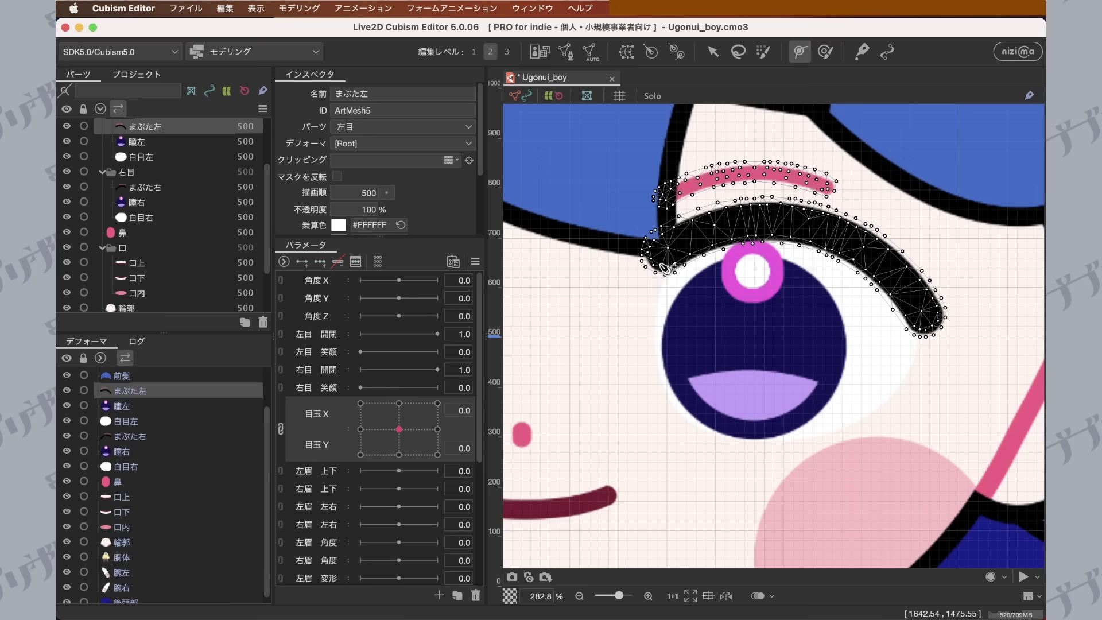
{"action": "left_click", "coordinate": [651, 259]}
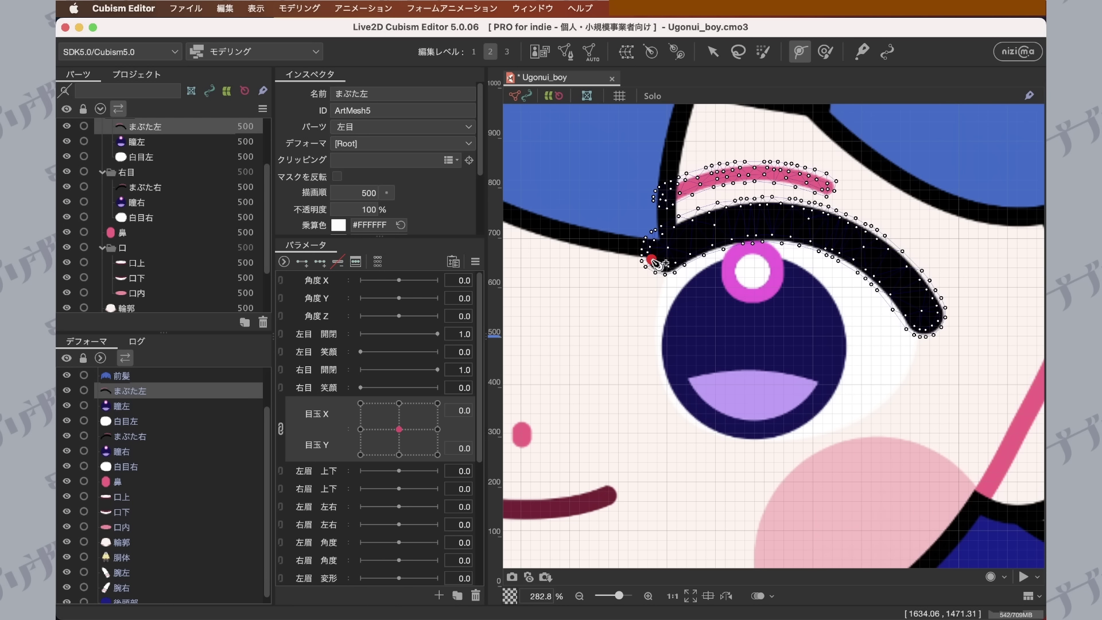
{"action": "left_click", "coordinate": [729, 225]}
{"action": "left_click", "coordinate": [812, 224]}
{"action": "left_click", "coordinate": [873, 259]}
{"action": "left_click", "coordinate": [928, 321]}
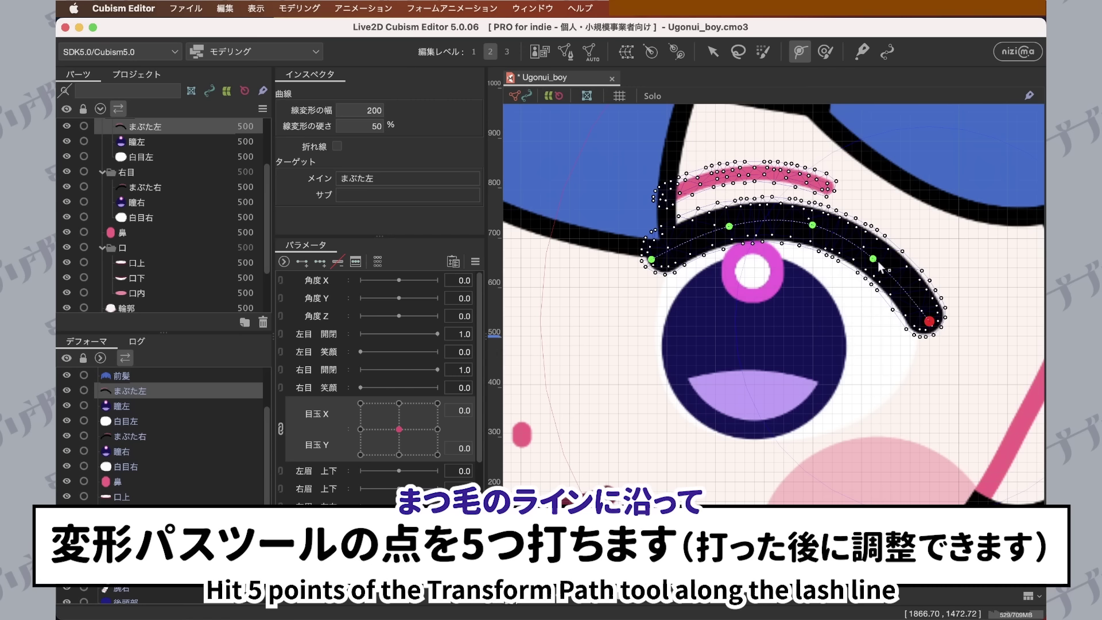
Fine-tune the positions of the deform path's points so they follow the center of the left lash line.
{"action": "left_click_drag", "start_coordinate": [876, 266], "coordinate": [892, 274]}
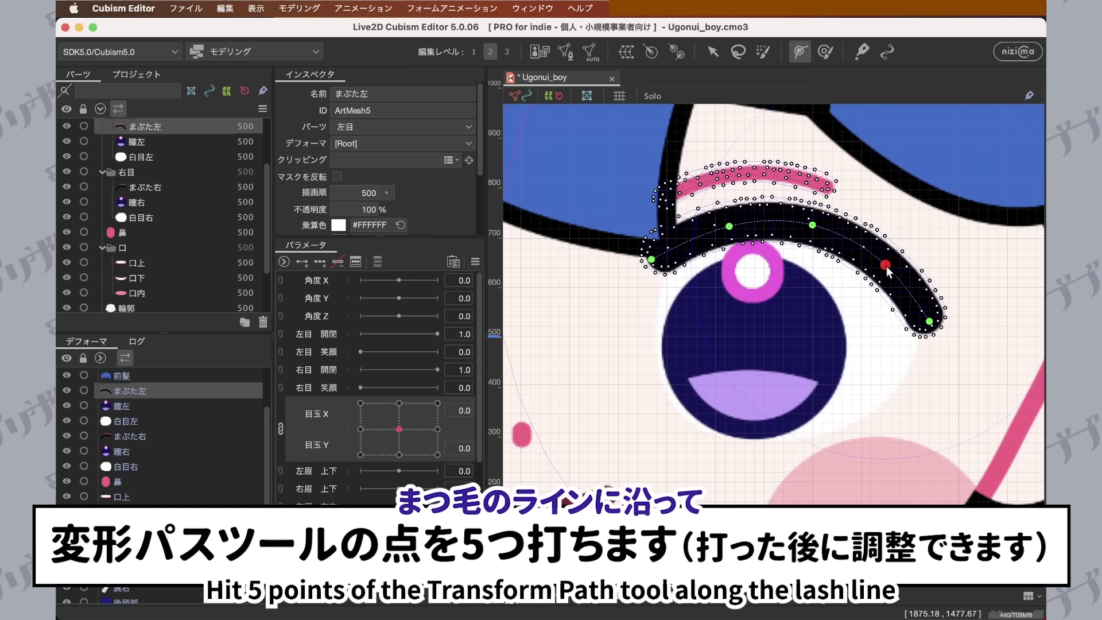
{"action": "left_click", "coordinate": [812, 225]}
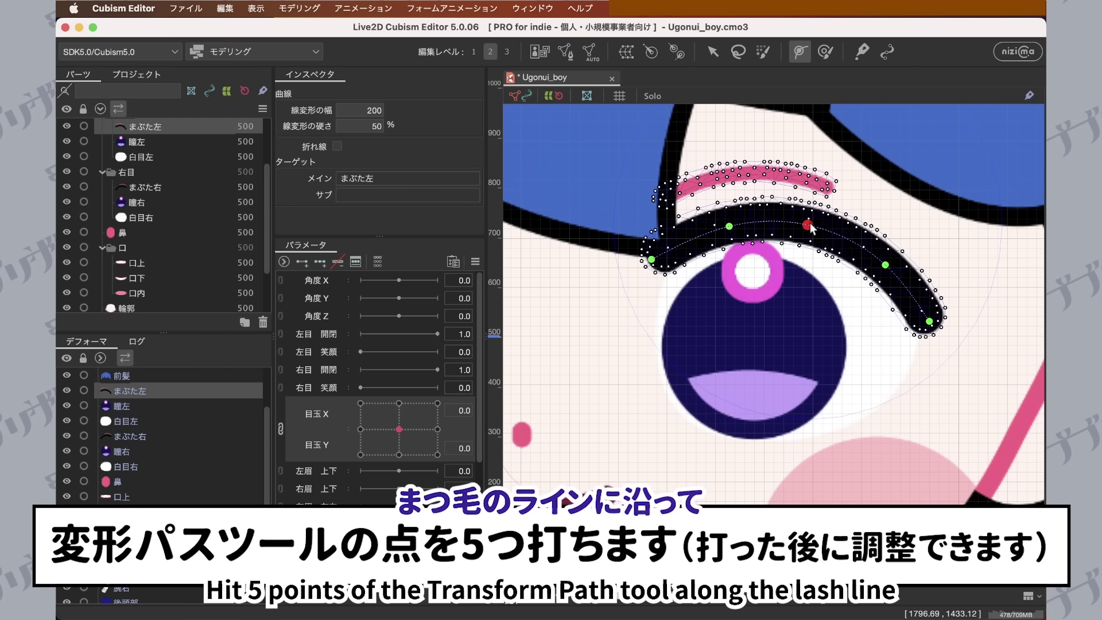
{"action": "left_click", "coordinate": [728, 226]}
{"action": "left_click_drag", "start_coordinate": [729, 226], "coordinate": [721, 232]}
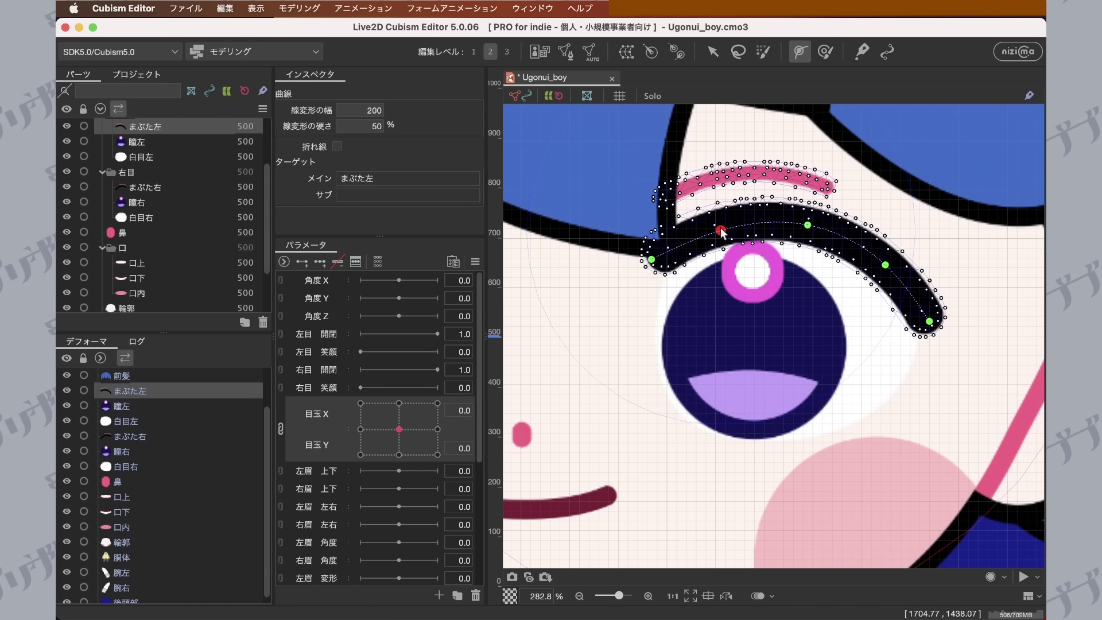
{"action": "left_click", "coordinate": [930, 323]}
Try bending まぶた左 by moving two of its path points with the arrow tool.
{"action": "left_click", "coordinate": [707, 60]}
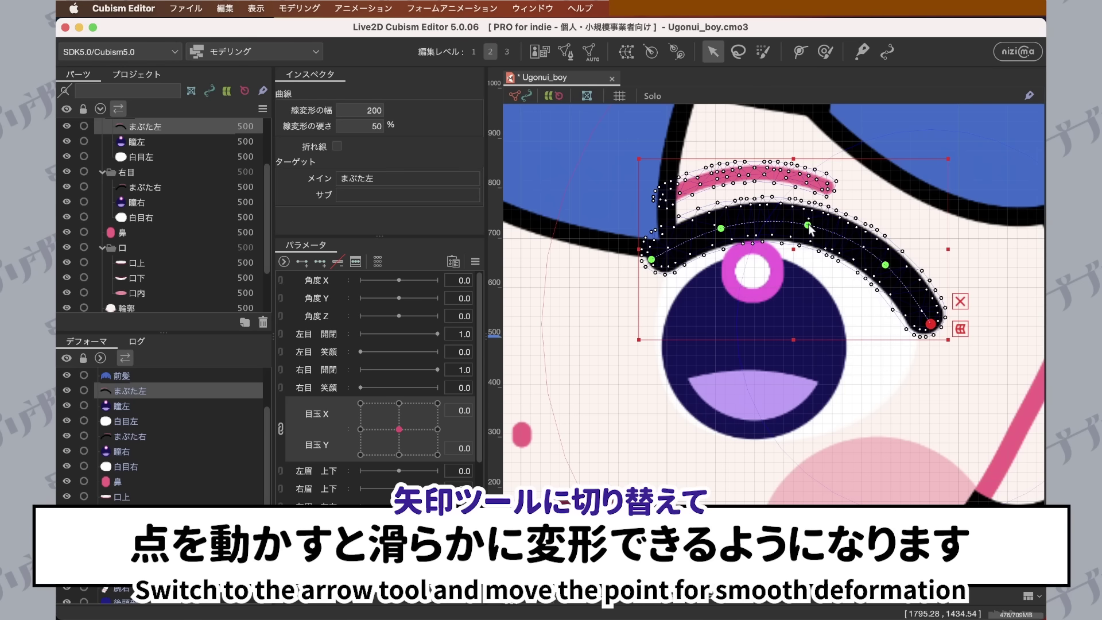
{"action": "left_click_drag", "start_coordinate": [807, 226], "coordinate": [813, 200]}
{"action": "left_click_drag", "start_coordinate": [885, 266], "coordinate": [909, 248]}
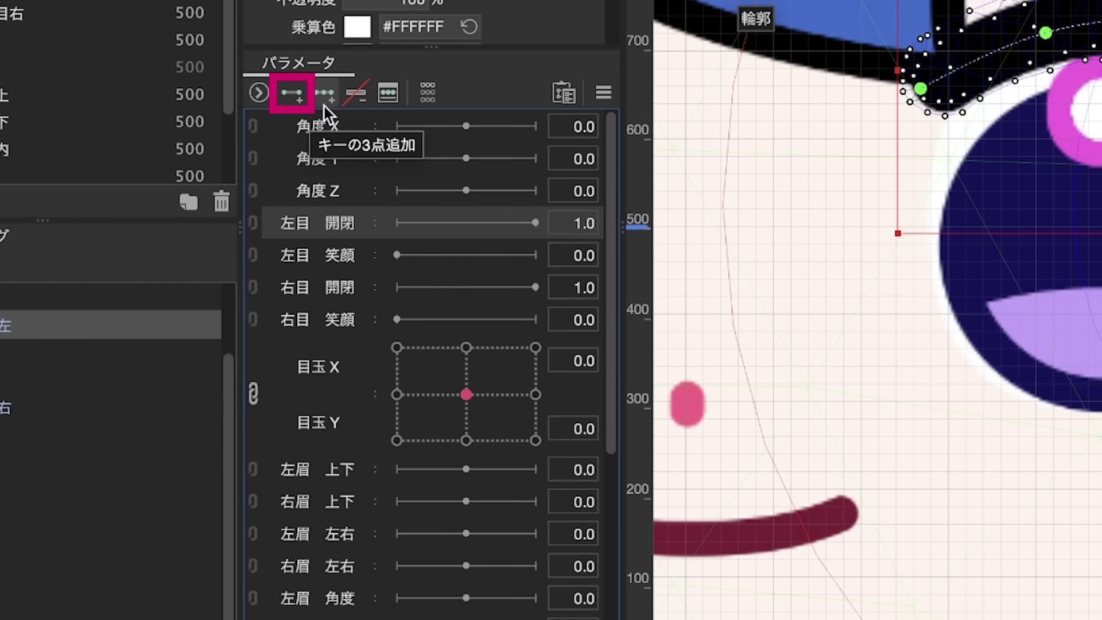
Add two keys to 左目 開閉 for まぶた左 and restore the parameters to their default values.
{"action": "left_click", "coordinate": [290, 101]}
{"action": "left_click_drag", "start_coordinate": [535, 223], "coordinate": [550, 171]}
{"action": "left_click", "coordinate": [603, 92]}
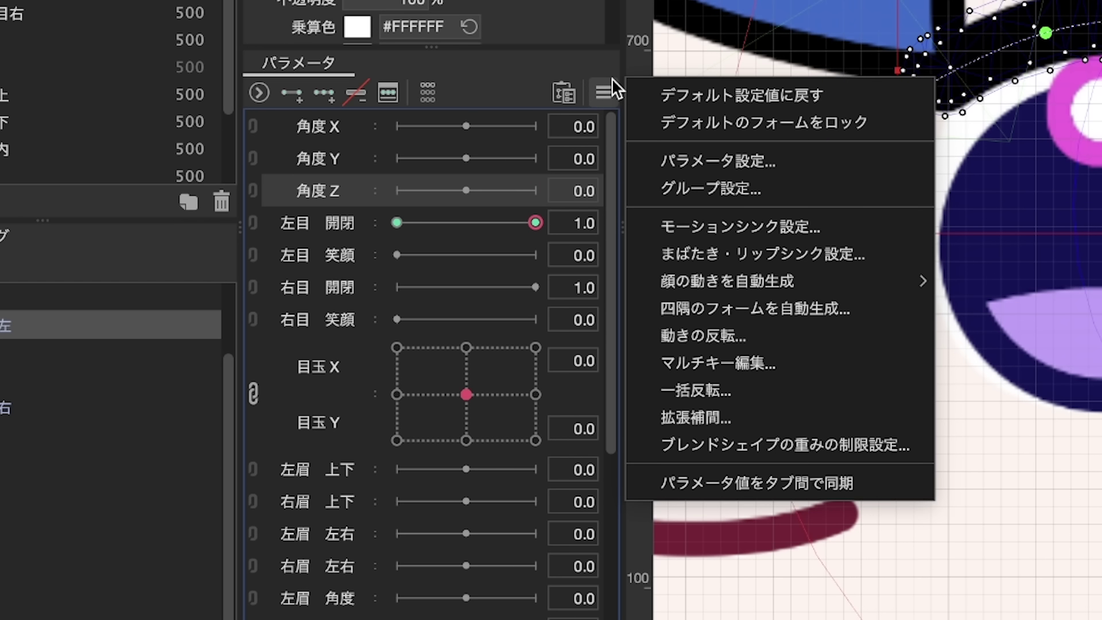
{"action": "left_click", "coordinate": [673, 87]}
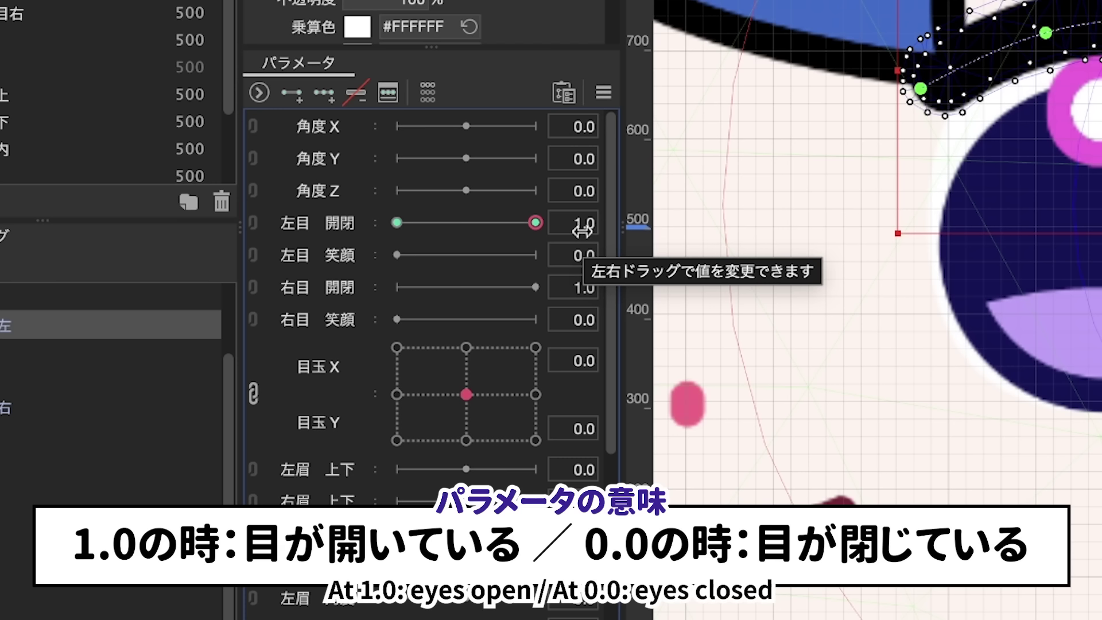
Set 左目 開閉 to 0.0 and move まぶた左 straight down over the lower part of the pupil.
{"action": "left_click_drag", "start_coordinate": [544, 223], "coordinate": [364, 215]}
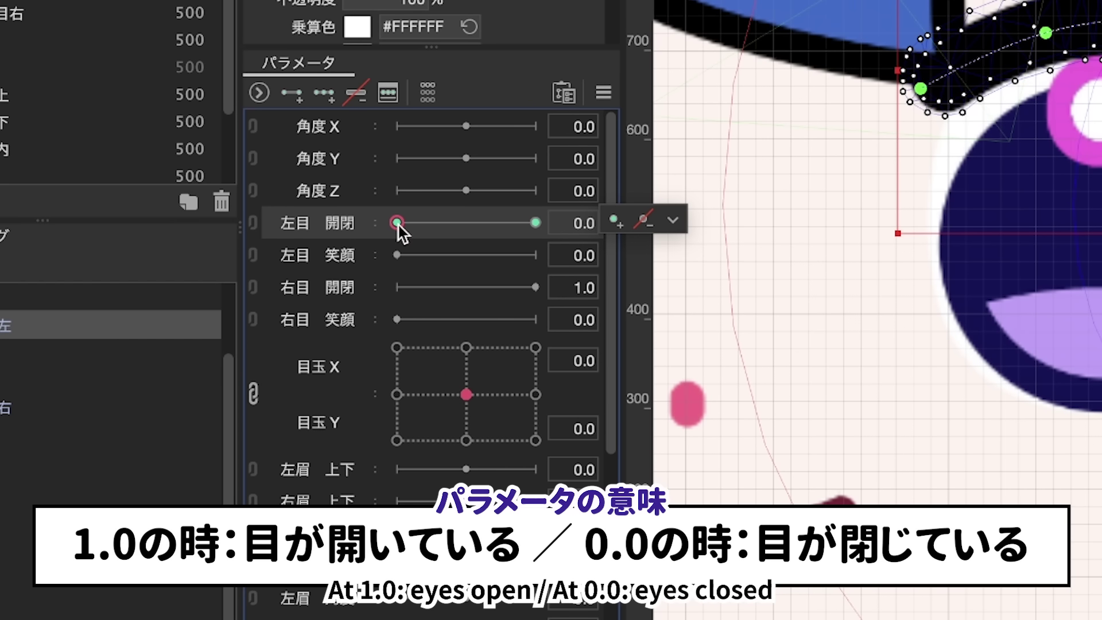
{"action": "left_click", "coordinate": [539, 218]}
{"action": "left_click", "coordinate": [397, 223]}
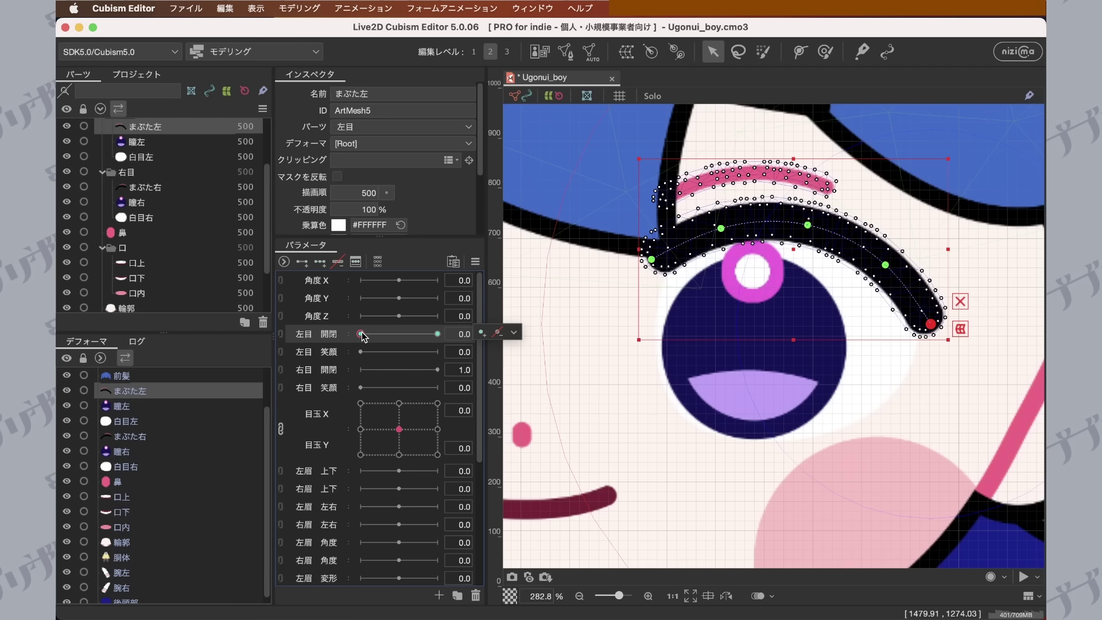
{"action": "left_click", "coordinate": [514, 332]}
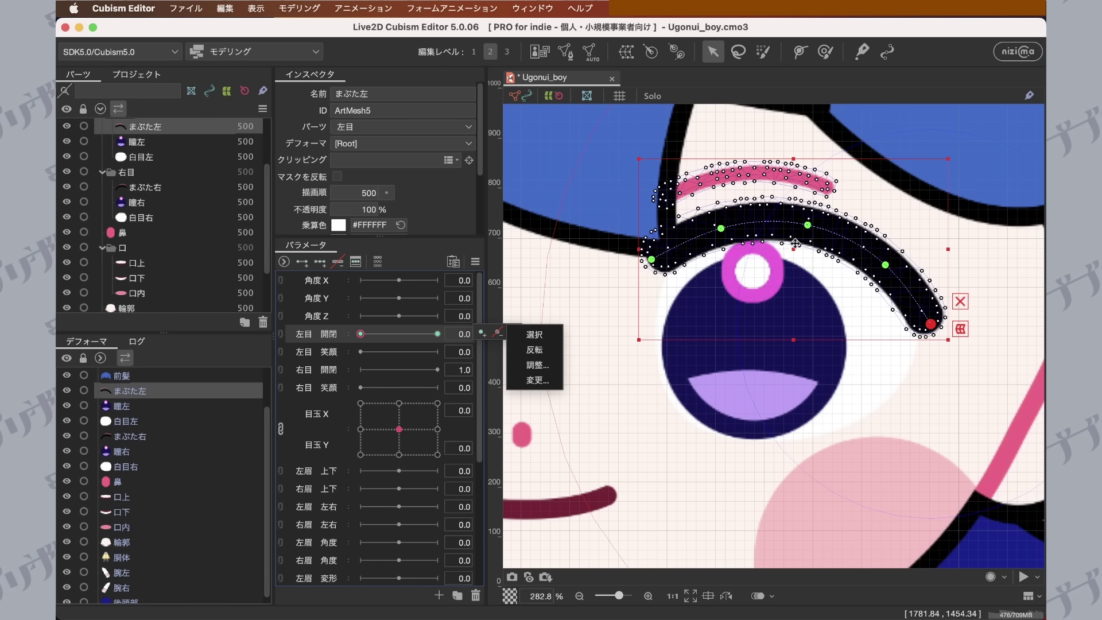
{"action": "left_click_drag", "start_coordinate": [796, 252], "coordinate": [796, 365]}
Reshape the lowered まぶた左 by adjusting its inner and outer path points, and check the closing movement with 左目 開閉.
{"action": "scroll", "coordinate": [797, 365], "scroll_direction": "down", "scroll_amount": 5}
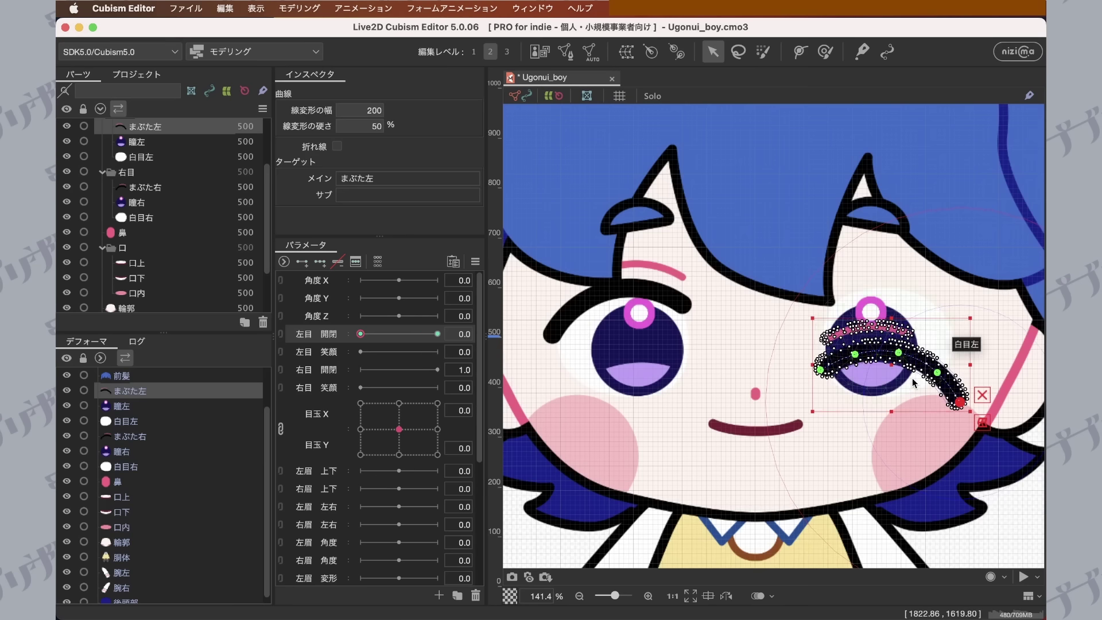
{"action": "scroll", "coordinate": [915, 383], "scroll_direction": "down", "scroll_amount": 2}
{"action": "scroll", "coordinate": [915, 383], "scroll_direction": "up", "scroll_amount": 4}
{"action": "left_click_drag", "start_coordinate": [910, 376], "coordinate": [911, 328]}
{"action": "left_click_drag", "start_coordinate": [956, 393], "coordinate": [945, 366]}
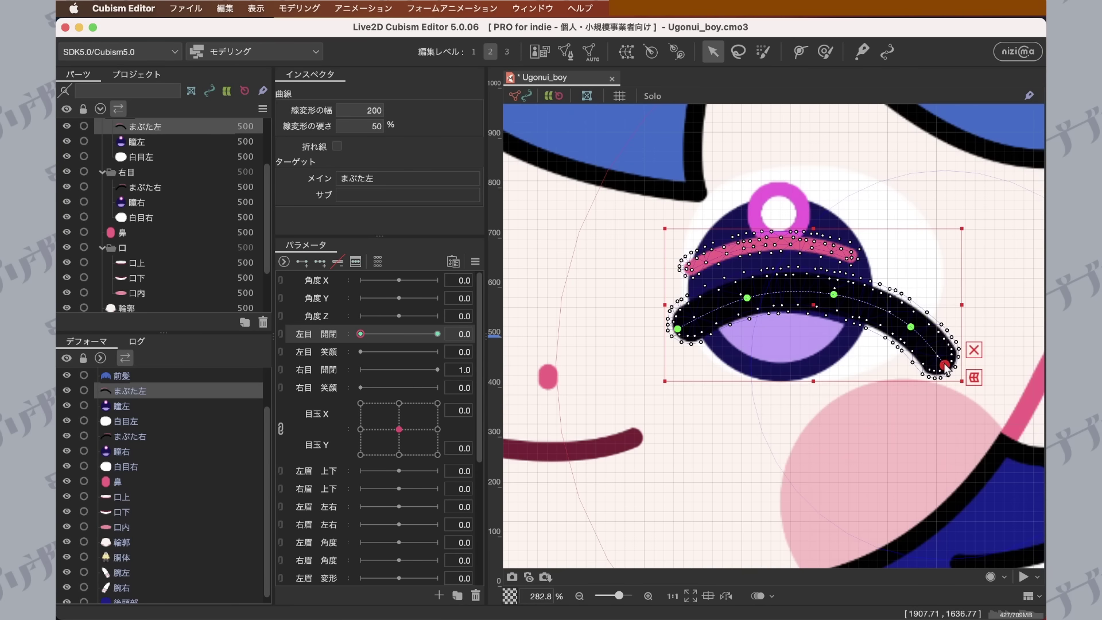
{"action": "left_click_drag", "start_coordinate": [679, 328], "coordinate": [686, 329]}
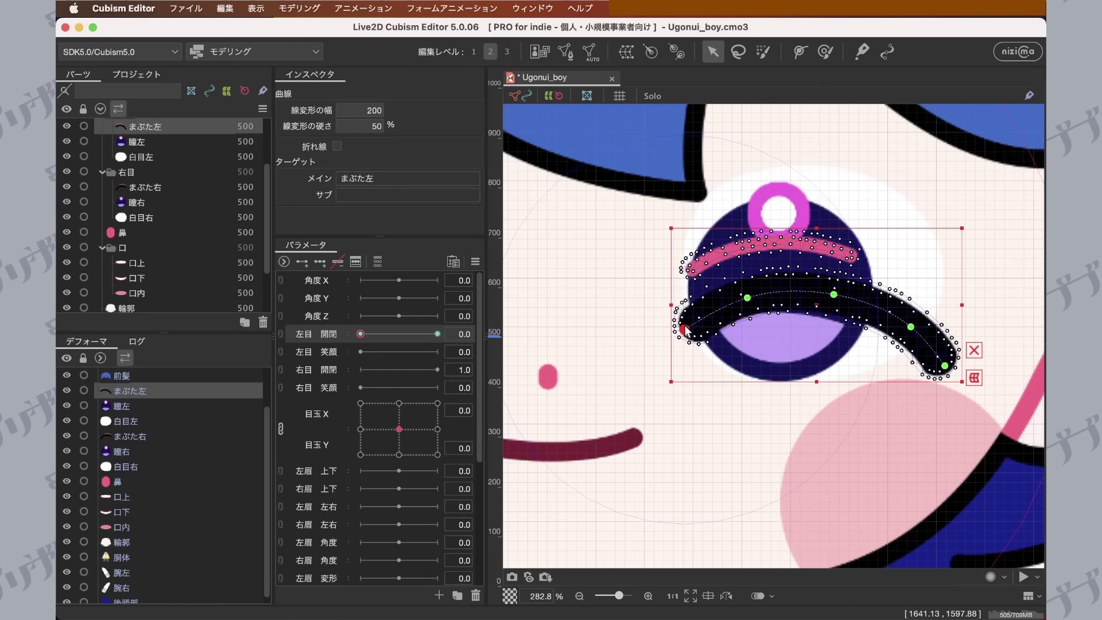
{"action": "left_click_drag", "start_coordinate": [910, 327], "coordinate": [904, 330]}
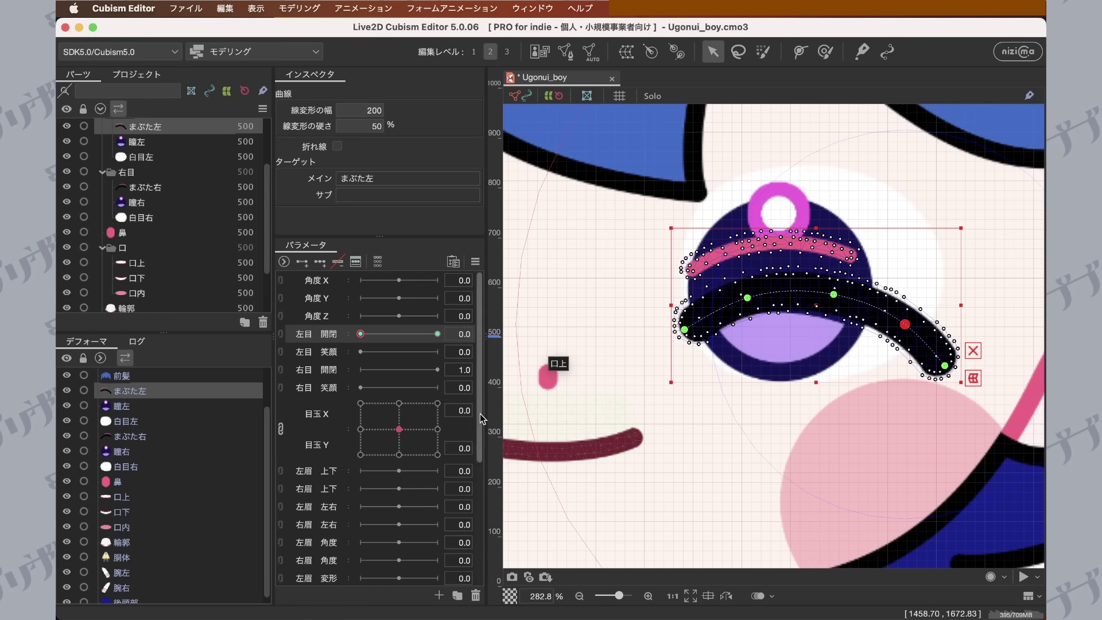
{"action": "mouse_move", "coordinate": [368, 340]}
{"action": "left_mouse_down"}
{"action": "mouse_move", "coordinate": [435, 335]}
{"action": "mouse_move", "coordinate": [386, 335]}
{"action": "left_mouse_up"}
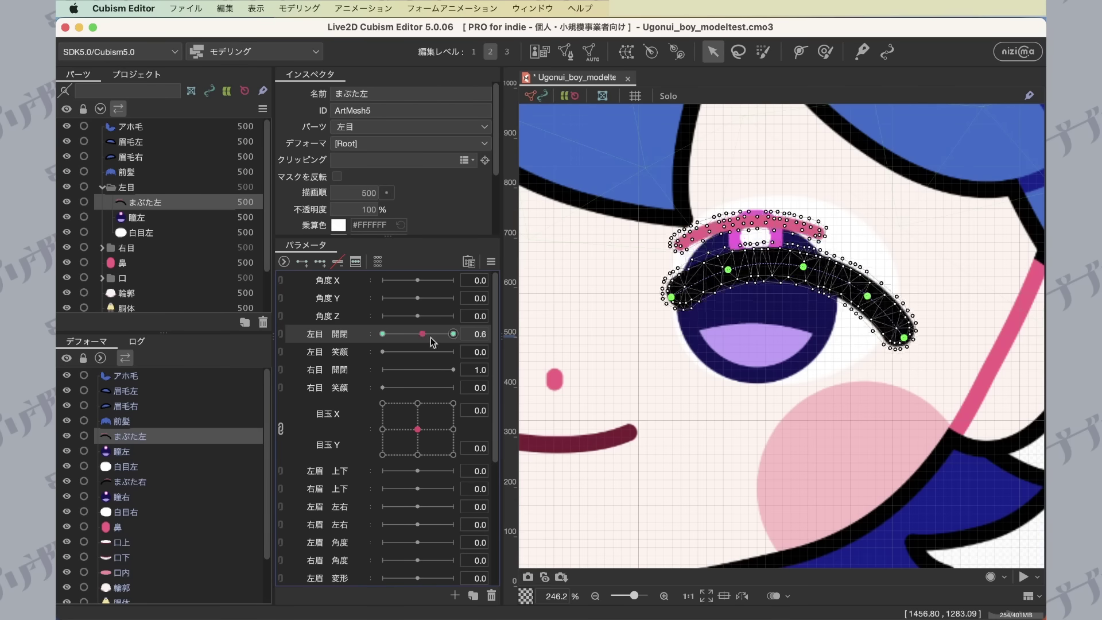
{"action": "left_click_drag", "start_coordinate": [433, 342], "coordinate": [376, 344]}
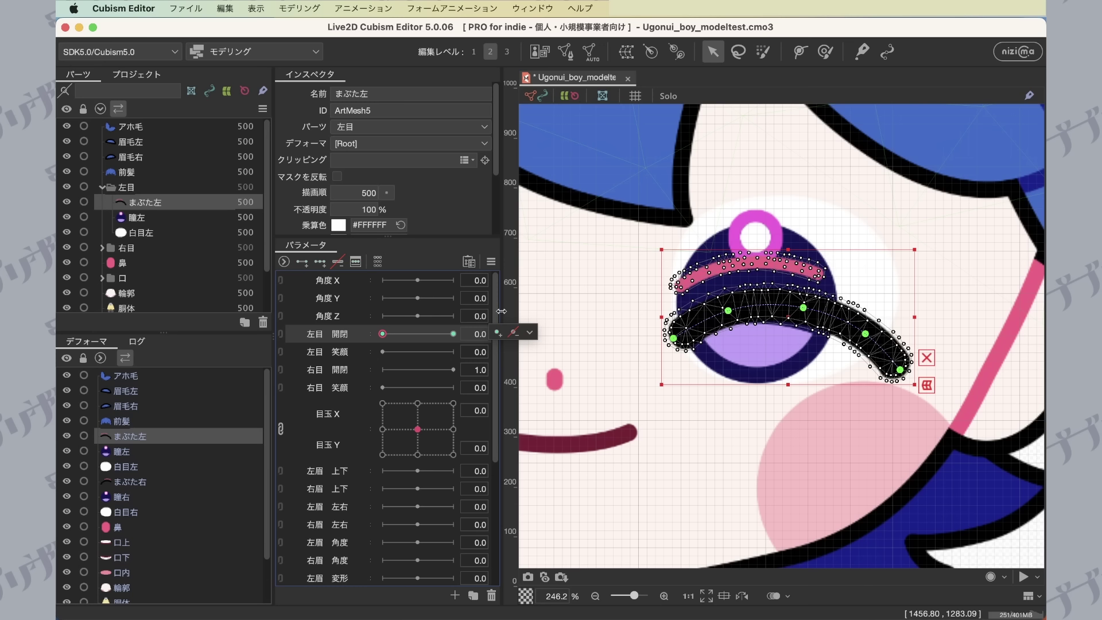
Add two keys to 左目 開閉 for 白目左 and squash it flat vertically, down to its lower edge, at 0.0.
{"action": "left_click", "coordinate": [127, 187]}
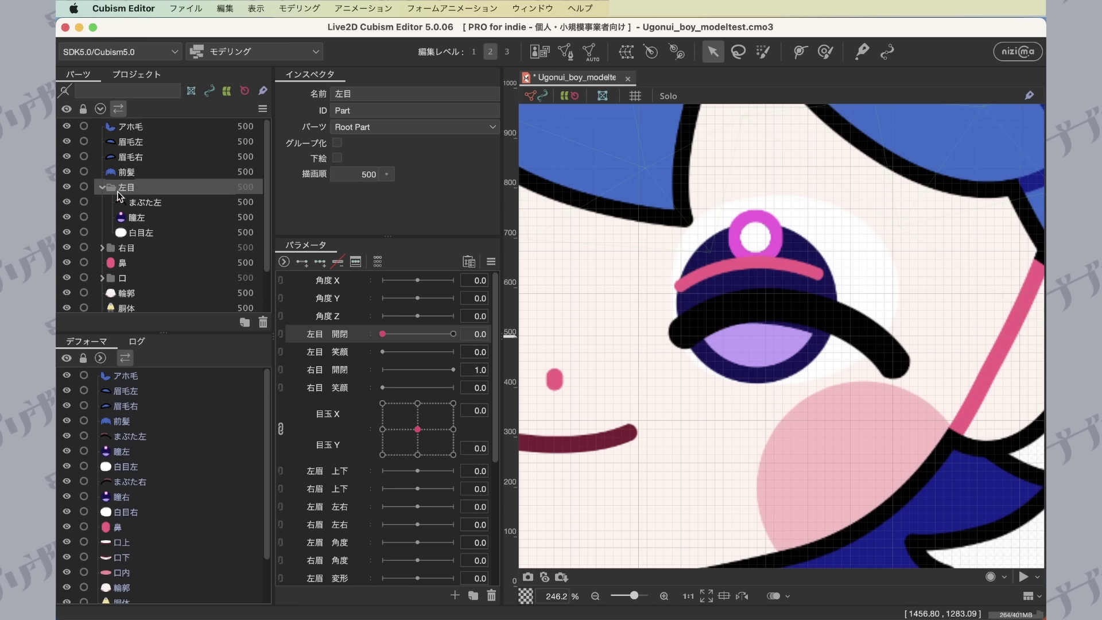
{"action": "left_click", "coordinate": [143, 234]}
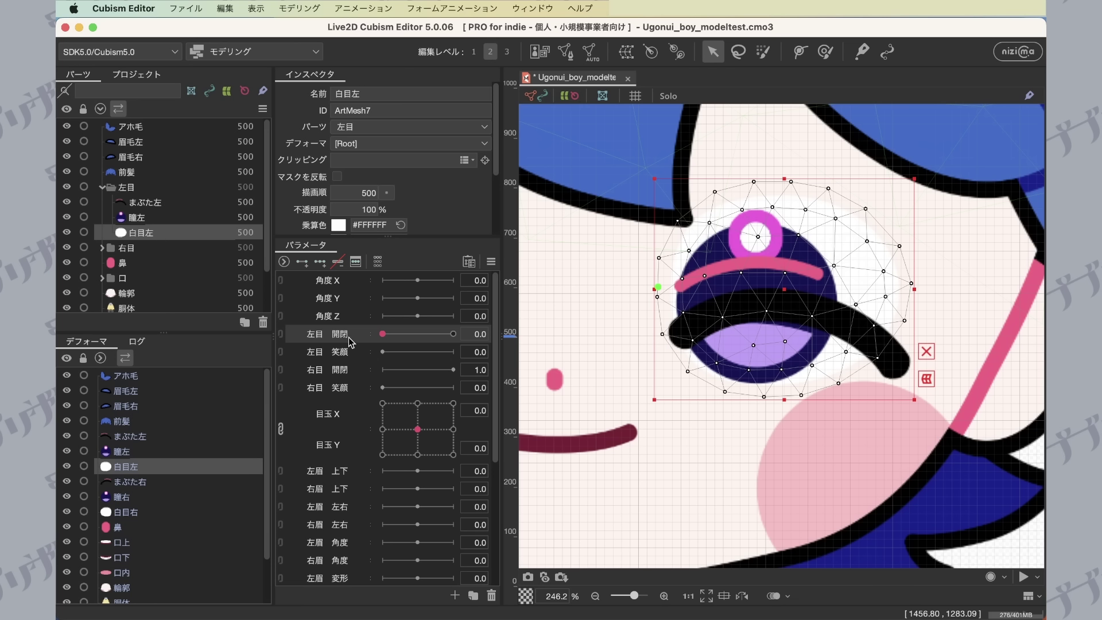
{"action": "left_click", "coordinate": [302, 263]}
{"action": "mouse_move", "coordinate": [394, 334]}
{"action": "left_mouse_down"}
{"action": "mouse_move", "coordinate": [459, 339]}
{"action": "mouse_move", "coordinate": [373, 334]}
{"action": "left_mouse_up"}
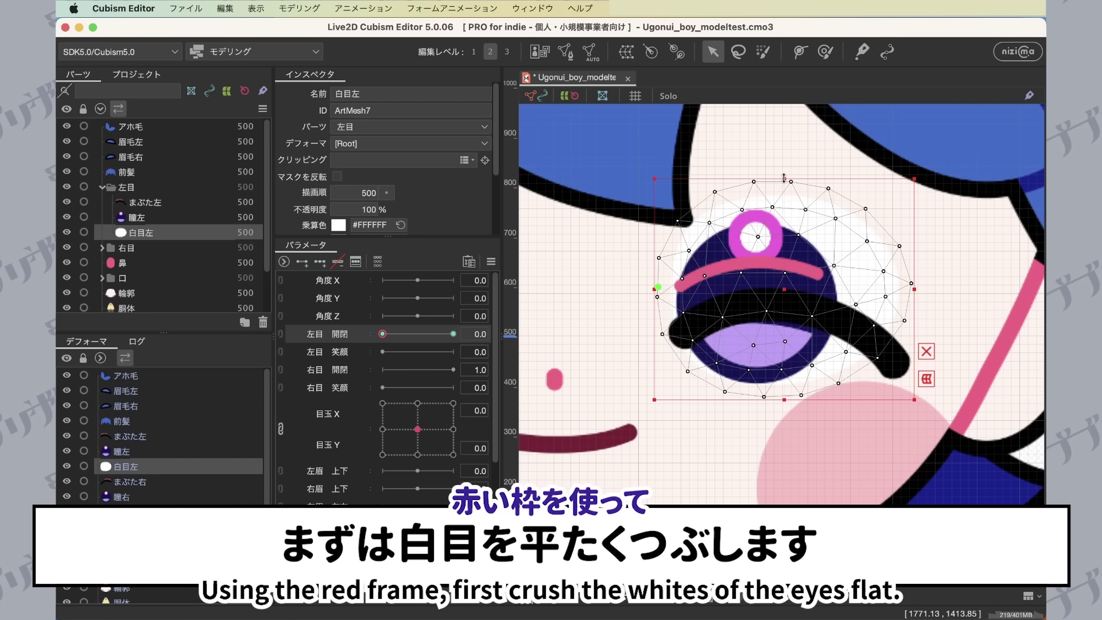
{"action": "left_click_drag", "start_coordinate": [784, 178], "coordinate": [806, 390]}
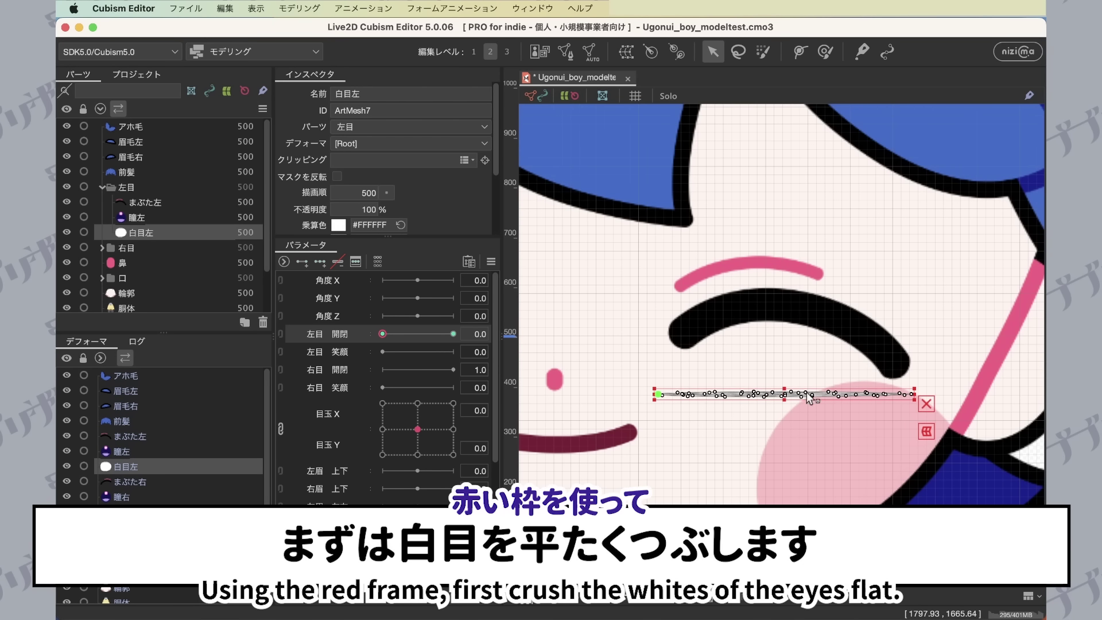
Add a five-point deform path along the flattened 白目左, spacing the points evenly from end to end.
{"action": "scroll", "coordinate": [806, 396], "scroll_direction": "up", "scroll_amount": 3}
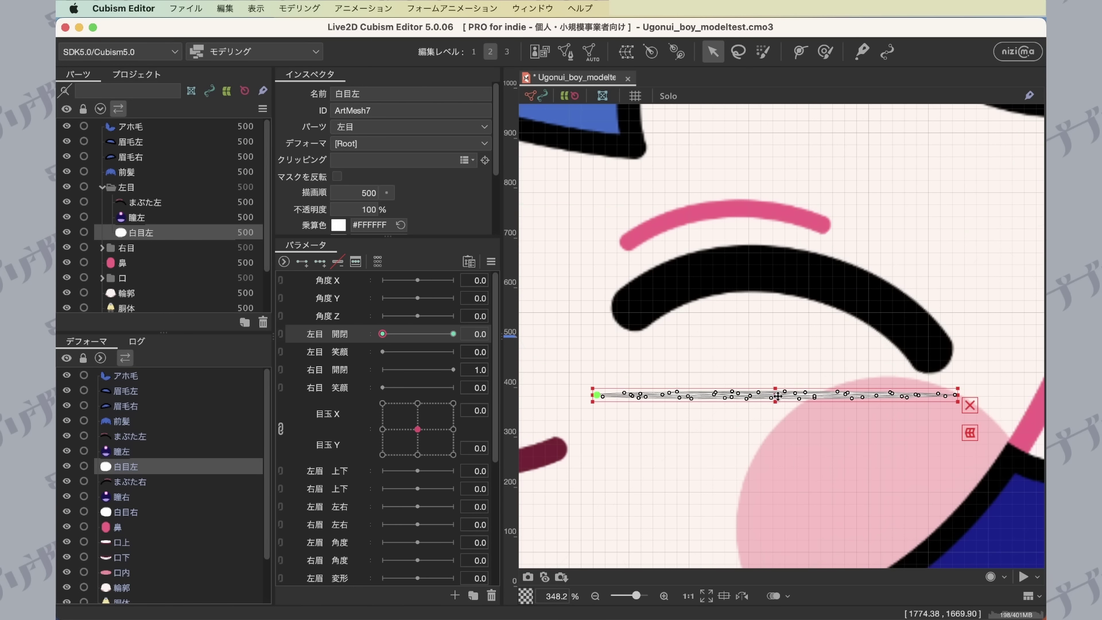
{"action": "left_click", "coordinate": [760, 336]}
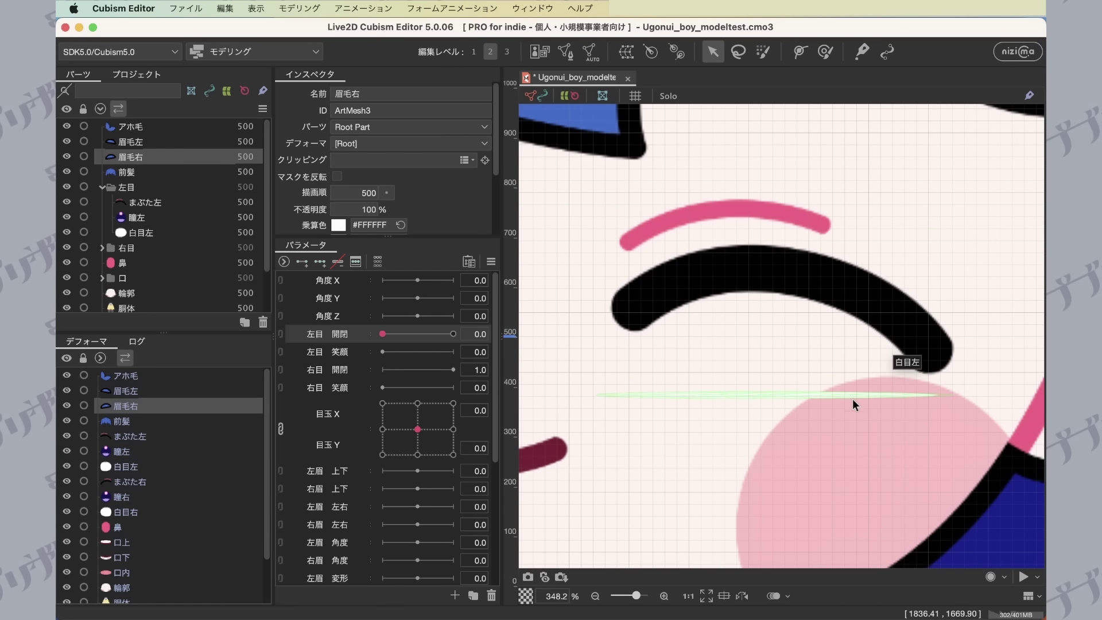
{"action": "mouse_move", "coordinate": [387, 334]}
{"action": "left_mouse_down"}
{"action": "mouse_move", "coordinate": [445, 339]}
{"action": "mouse_move", "coordinate": [369, 339]}
{"action": "left_mouse_up"}
{"action": "left_click", "coordinate": [140, 233]}
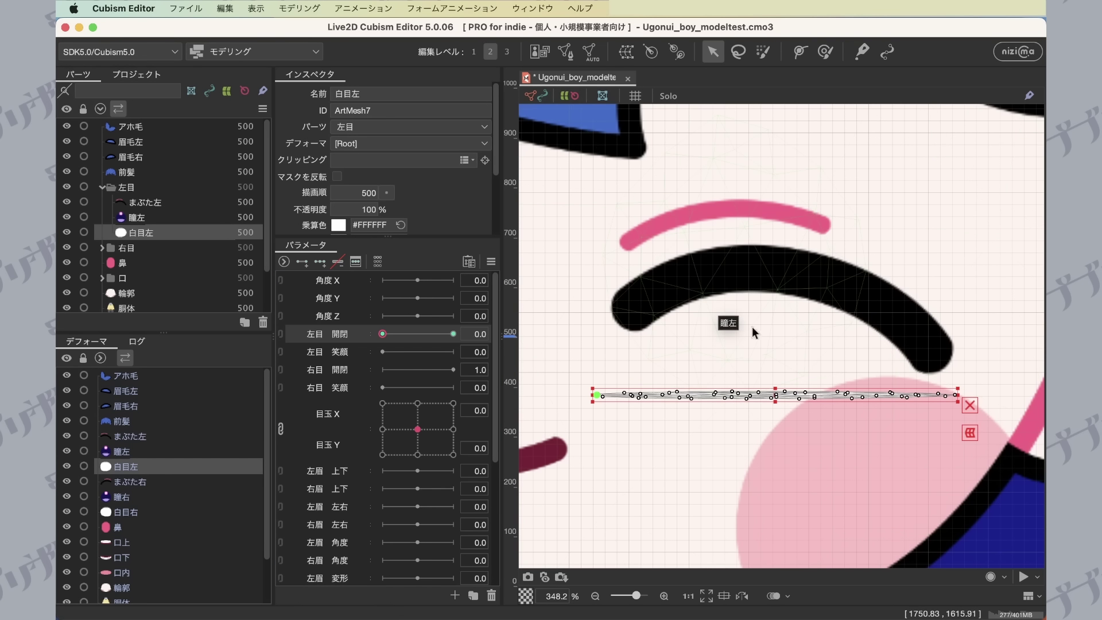
{"action": "left_click", "coordinate": [800, 52]}
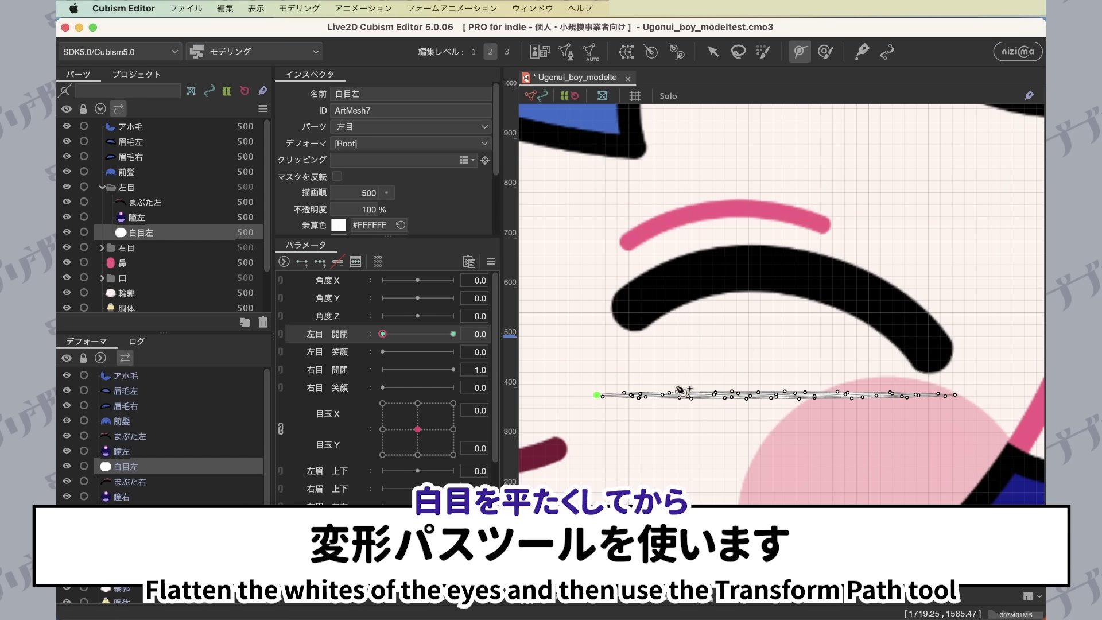
{"action": "left_click", "coordinate": [598, 396]}
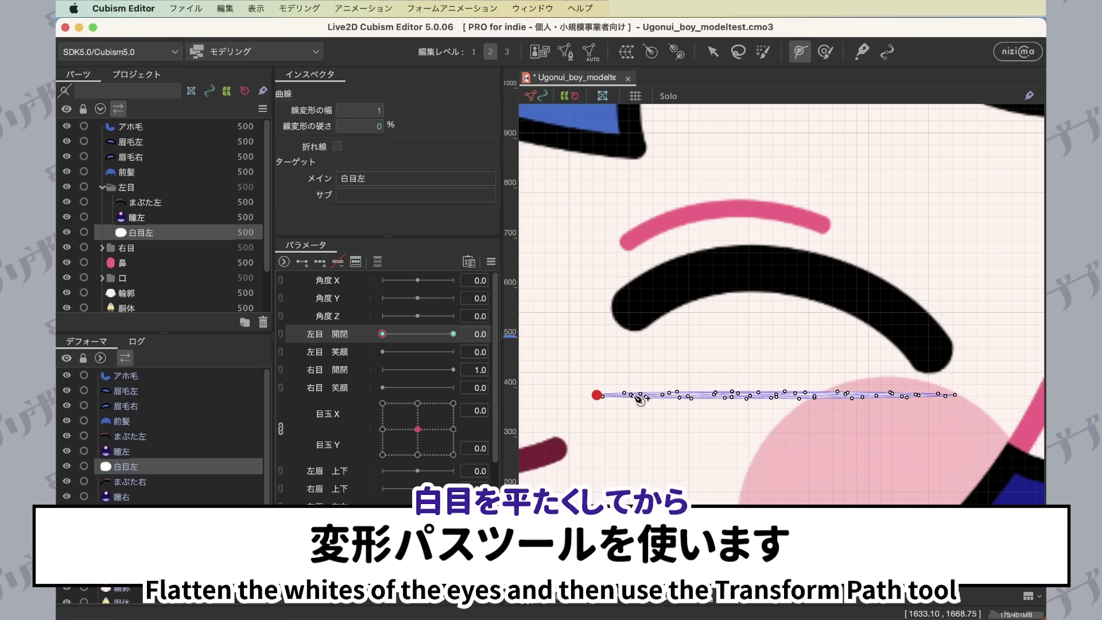
{"action": "left_click", "coordinate": [766, 396]}
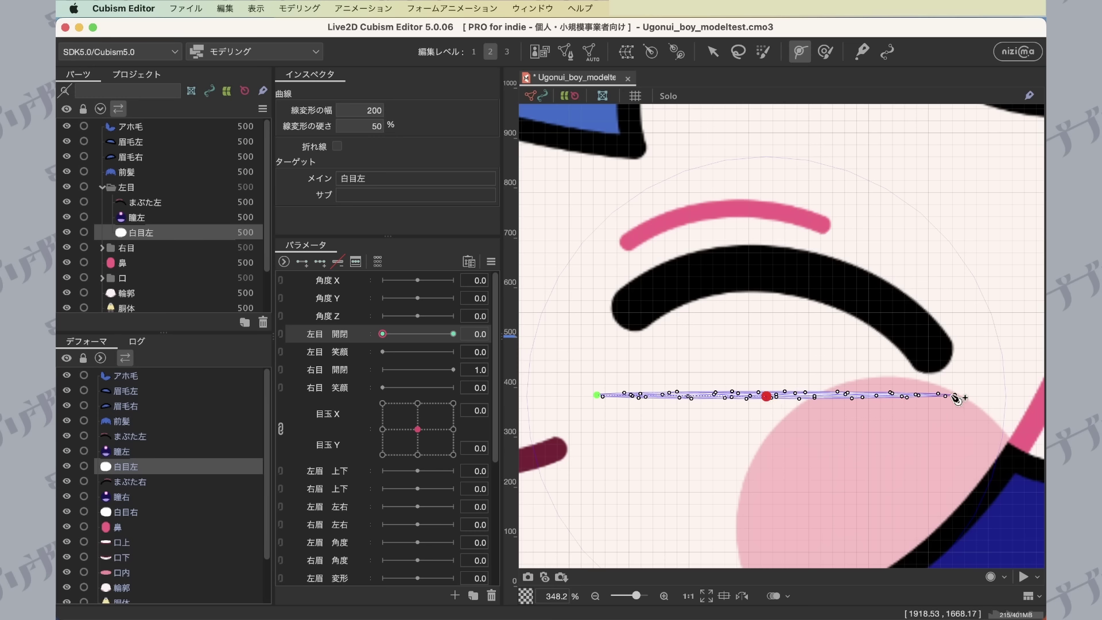
{"action": "left_click", "coordinate": [952, 395]}
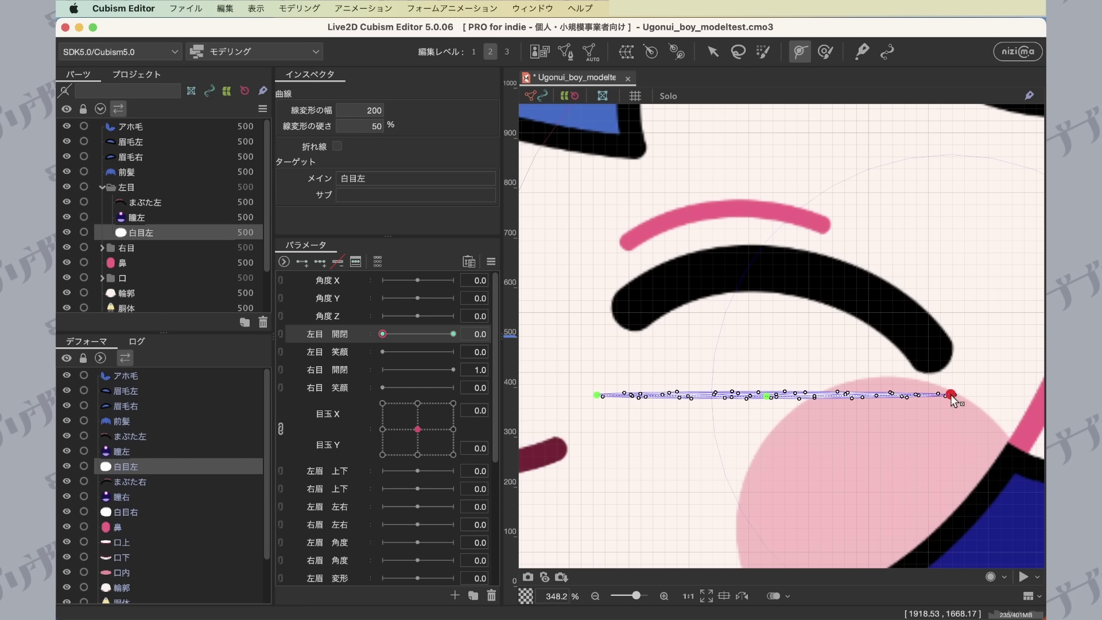
{"action": "left_click", "coordinate": [867, 394]}
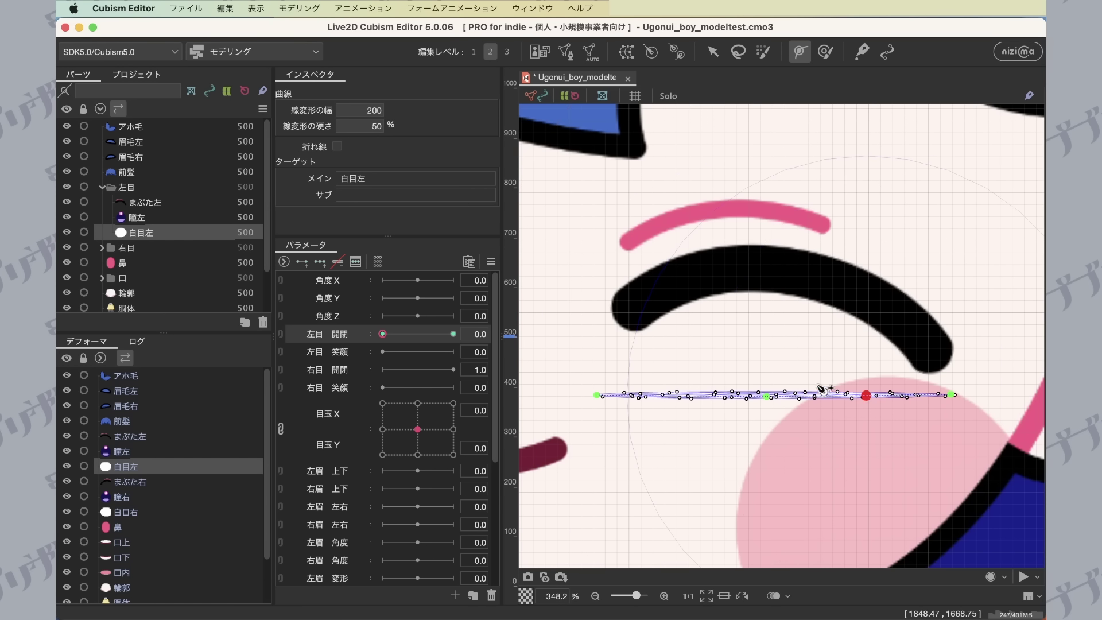
{"action": "left_click", "coordinate": [695, 395]}
{"action": "left_click_drag", "start_coordinate": [767, 395], "coordinate": [776, 396]}
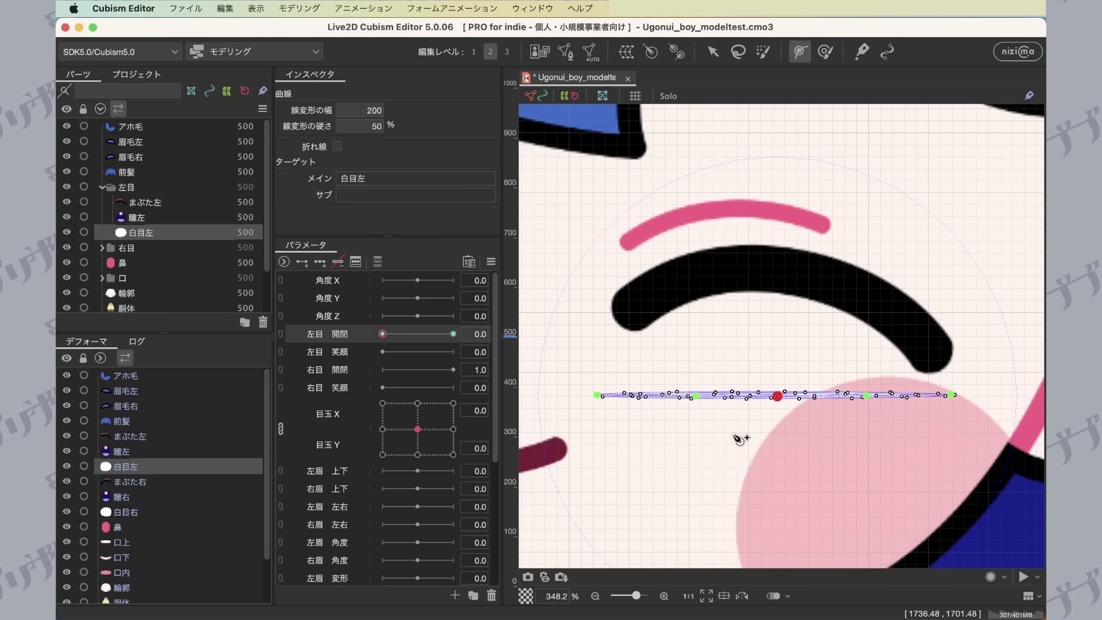
Move 白目左 up onto the closed まぶた左 and bend its path points to follow the eyelid's curve.
{"action": "left_click", "coordinate": [713, 57]}
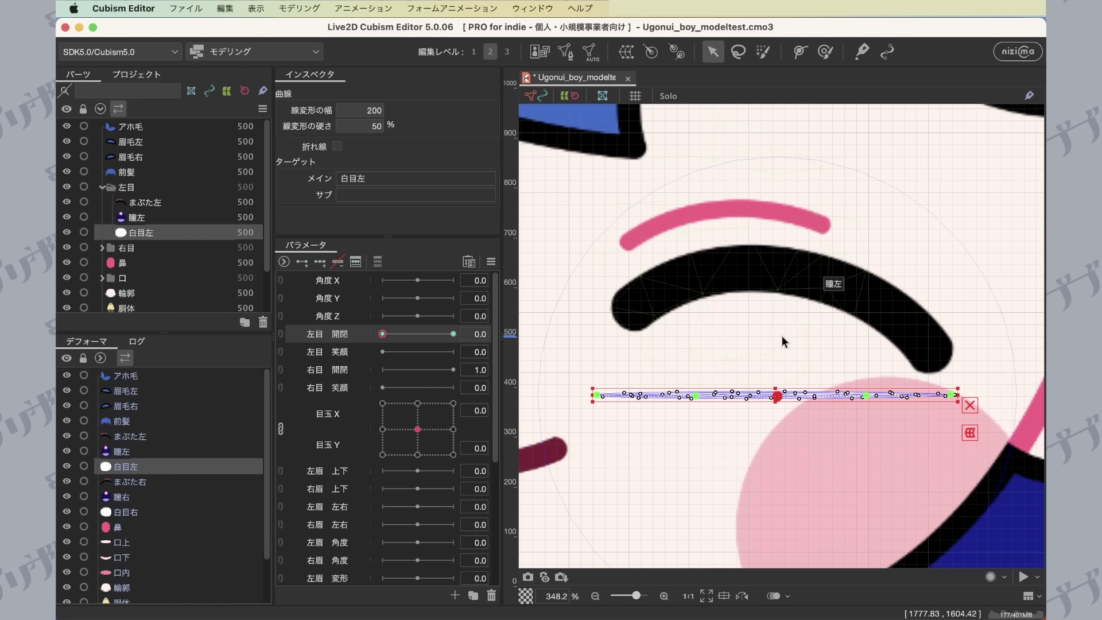
{"action": "left_click_drag", "start_coordinate": [775, 394], "coordinate": [750, 278]}
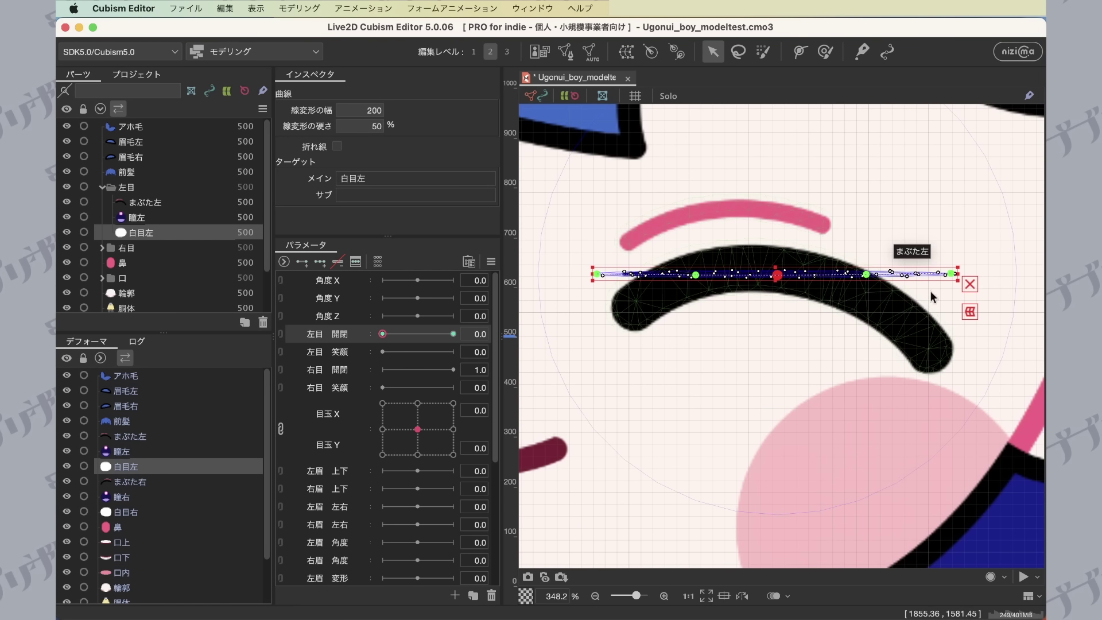
{"action": "left_click_drag", "start_coordinate": [954, 277], "coordinate": [932, 347]}
{"action": "left_click_drag", "start_coordinate": [868, 280], "coordinate": [861, 294]}
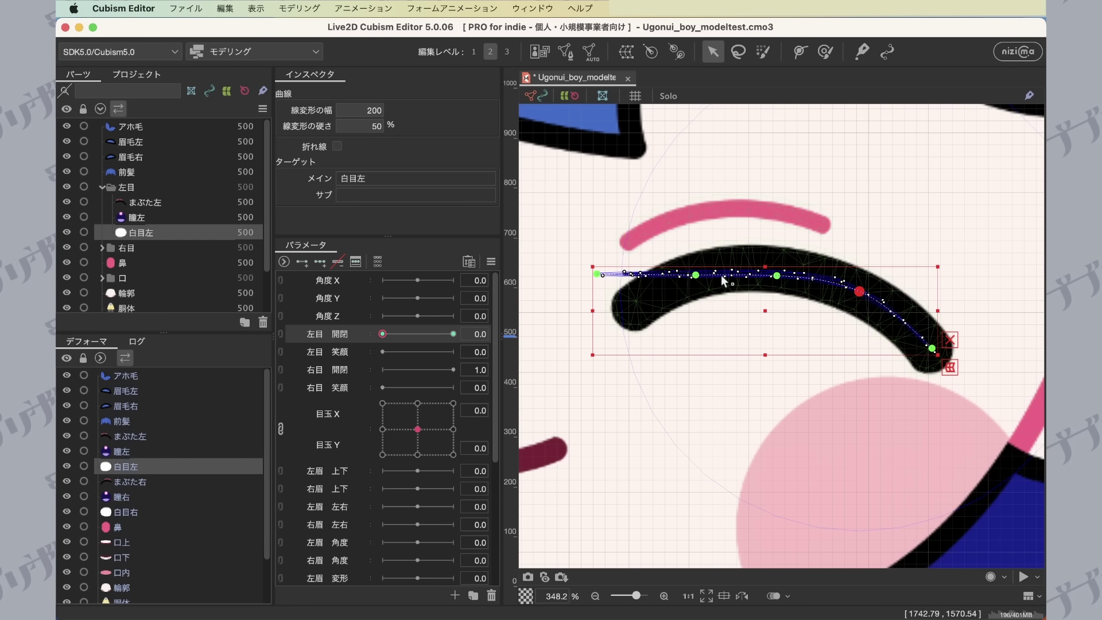
{"action": "left_click_drag", "start_coordinate": [599, 276], "coordinate": [636, 318]}
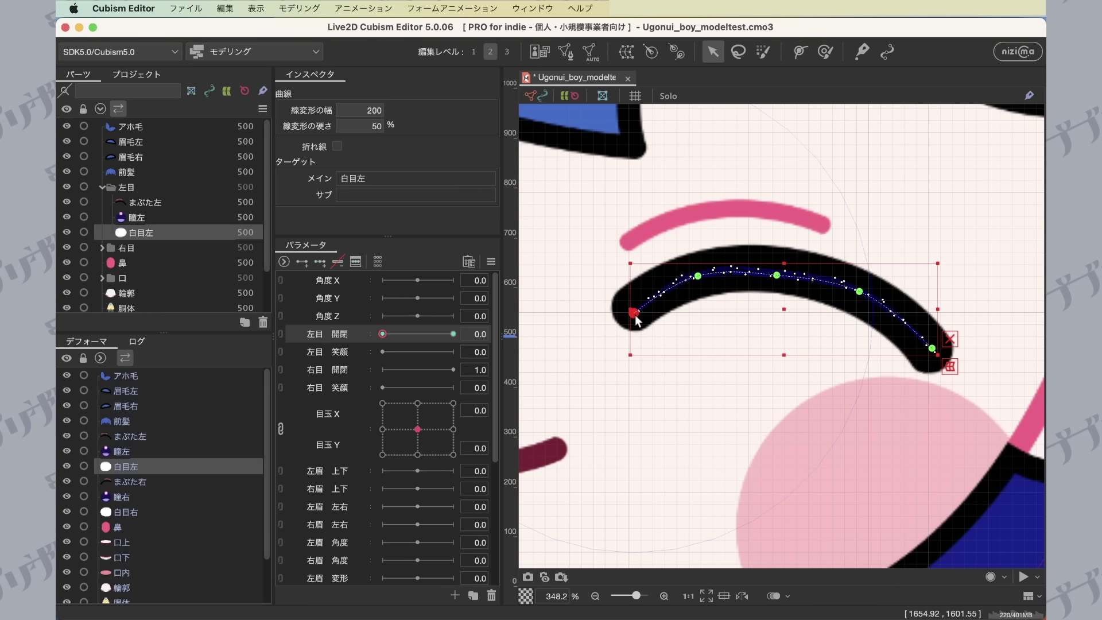
{"action": "left_click_drag", "start_coordinate": [777, 278], "coordinate": [780, 269]}
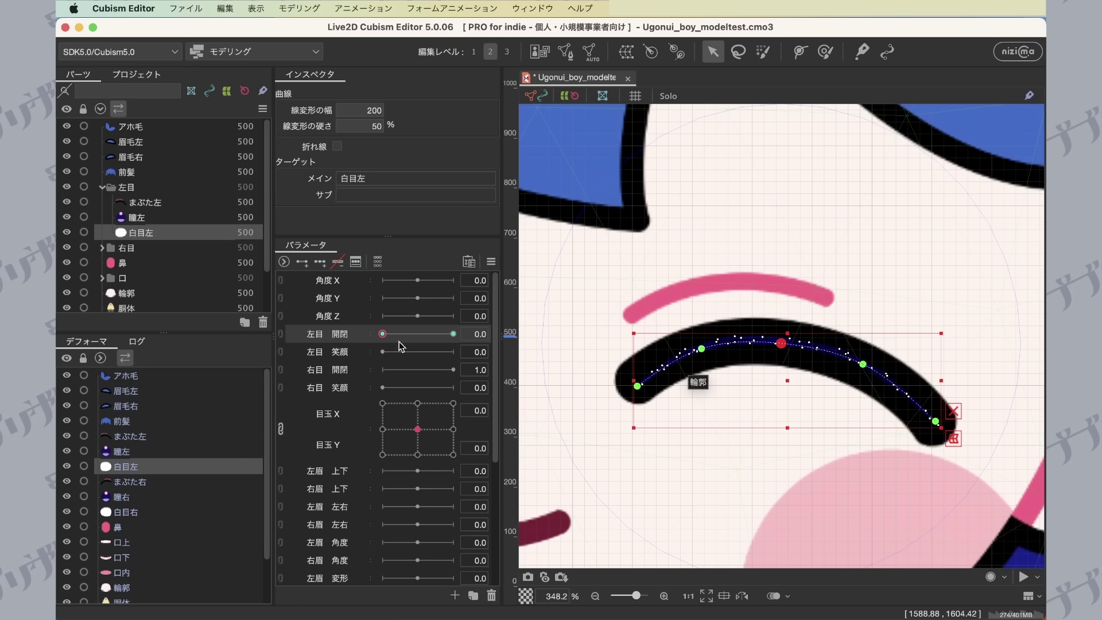
Check how 白目左 moves with the eyelid across the 左目 開閉 range and return the parameter to 0.0.
{"action": "mouse_move", "coordinate": [383, 337]}
{"action": "left_mouse_down"}
{"action": "mouse_move", "coordinate": [457, 344]}
{"action": "mouse_move", "coordinate": [383, 358]}
{"action": "mouse_move", "coordinate": [414, 346]}
{"action": "mouse_move", "coordinate": [462, 350]}
{"action": "mouse_move", "coordinate": [378, 355]}
{"action": "left_mouse_up"}
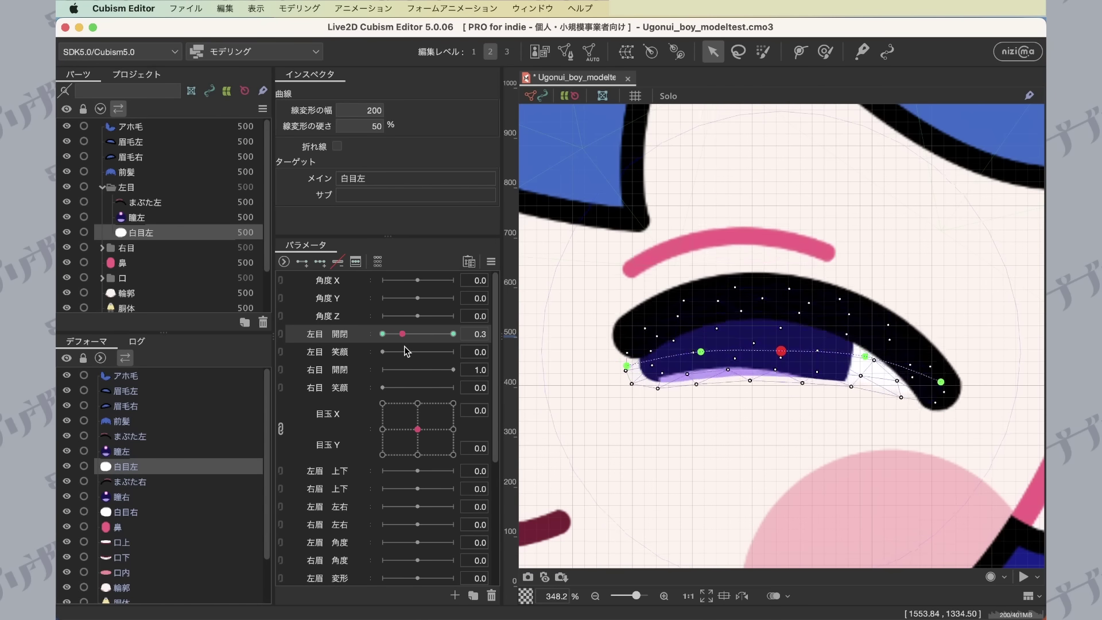
{"action": "left_click_drag", "start_coordinate": [448, 349], "coordinate": [427, 350]}
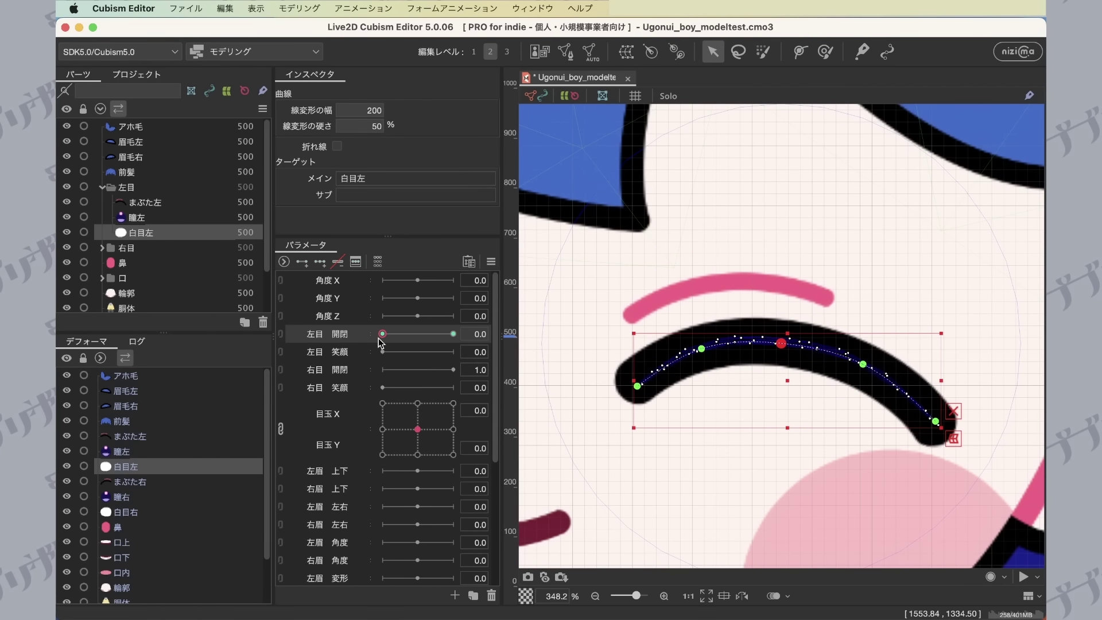
{"action": "mouse_move", "coordinate": [379, 339]}
{"action": "left_mouse_down"}
{"action": "mouse_move", "coordinate": [437, 336]}
{"action": "mouse_move", "coordinate": [383, 337]}
{"action": "mouse_move", "coordinate": [458, 345]}
{"action": "mouse_move", "coordinate": [382, 345]}
{"action": "mouse_move", "coordinate": [462, 348]}
{"action": "mouse_move", "coordinate": [384, 343]}
{"action": "left_mouse_up"}
Select まぶた右 on the character's right eye and activate the deform path tool.
{"action": "scroll", "coordinate": [642, 383], "scroll_direction": "down", "scroll_amount": 3}
{"action": "left_click_drag", "start_coordinate": [641, 378], "coordinate": [728, 344]}
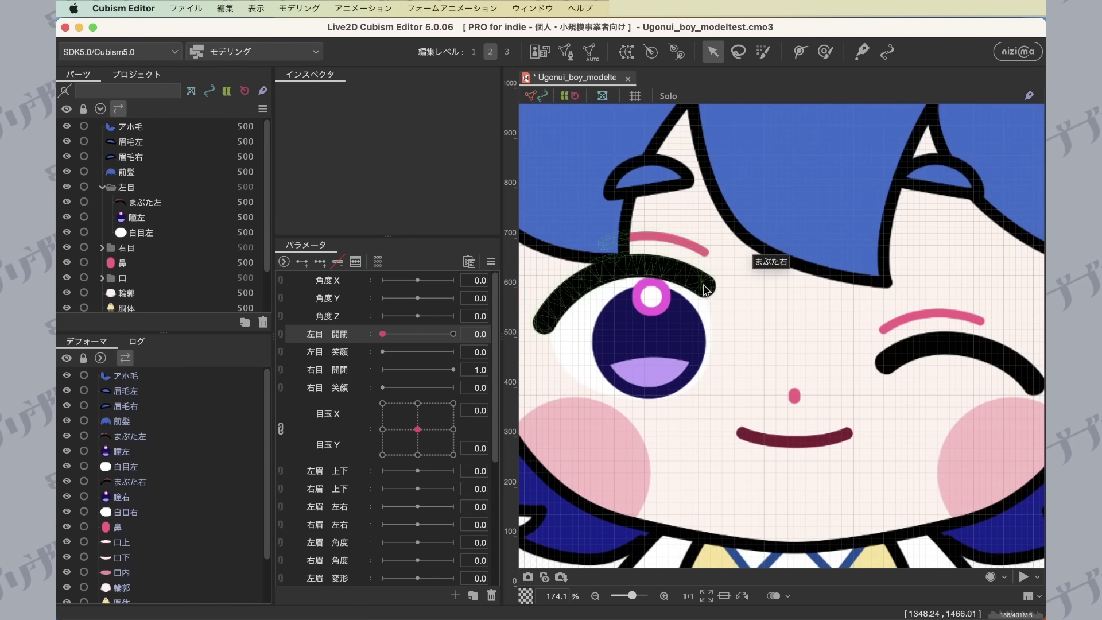
{"action": "left_click", "coordinate": [711, 293]}
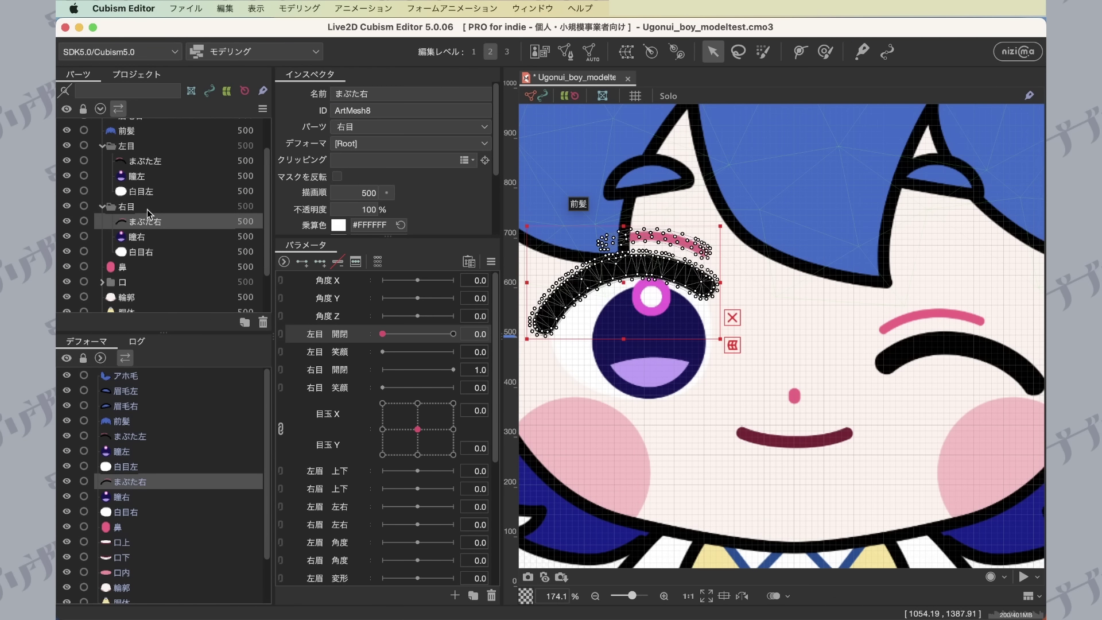
{"action": "left_click", "coordinate": [806, 54]}
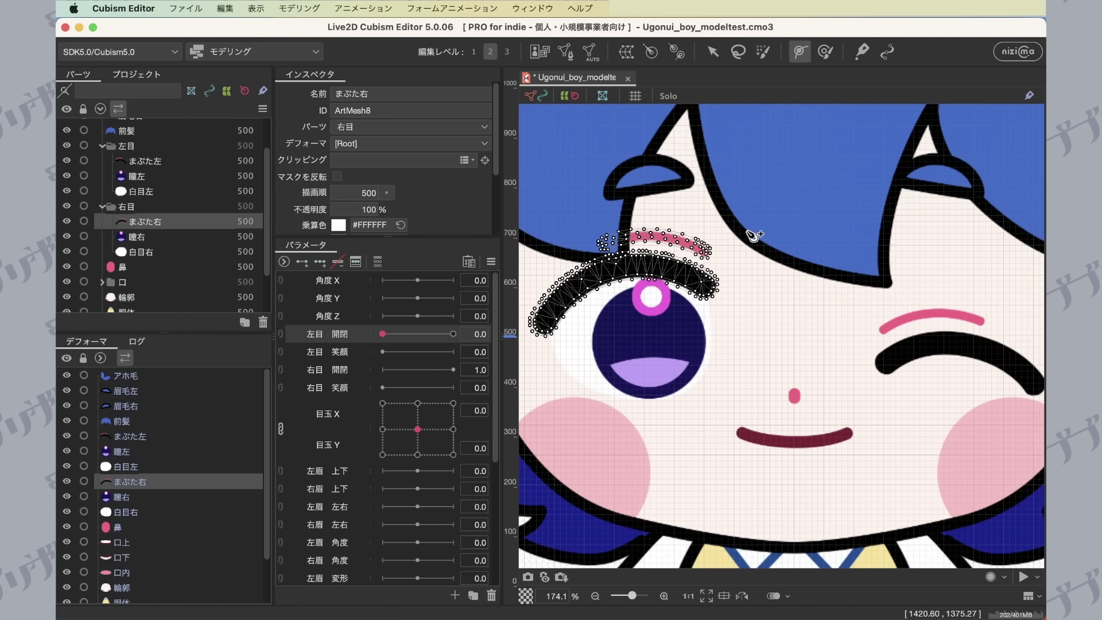
{"action": "left_click", "coordinate": [712, 291]}
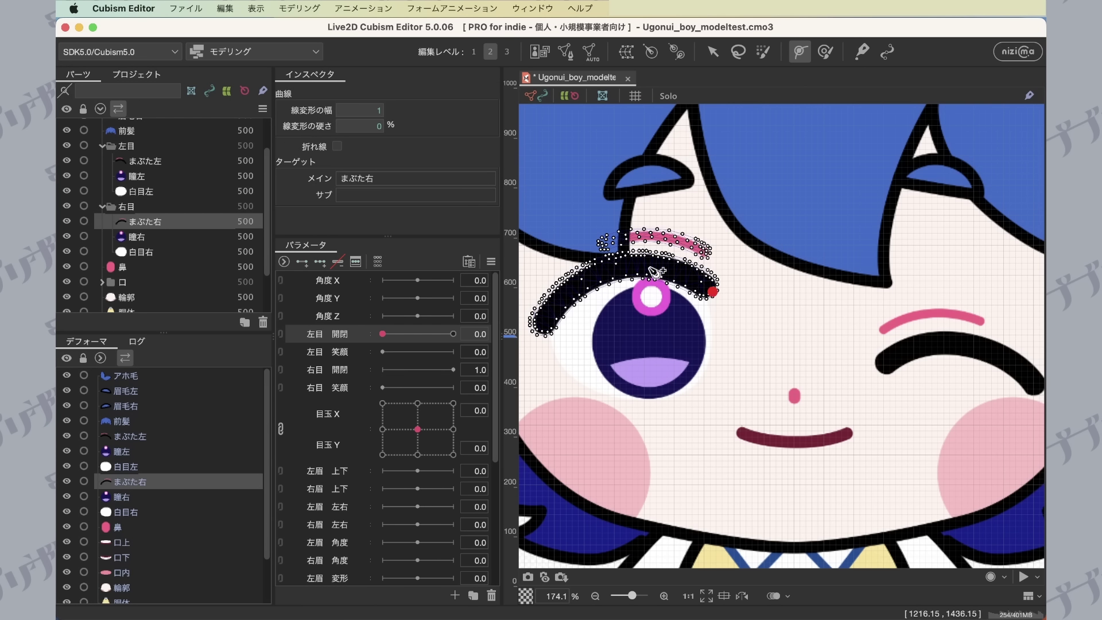
{"action": "left_click", "coordinate": [676, 272]}
{"action": "left_click", "coordinate": [615, 269]}
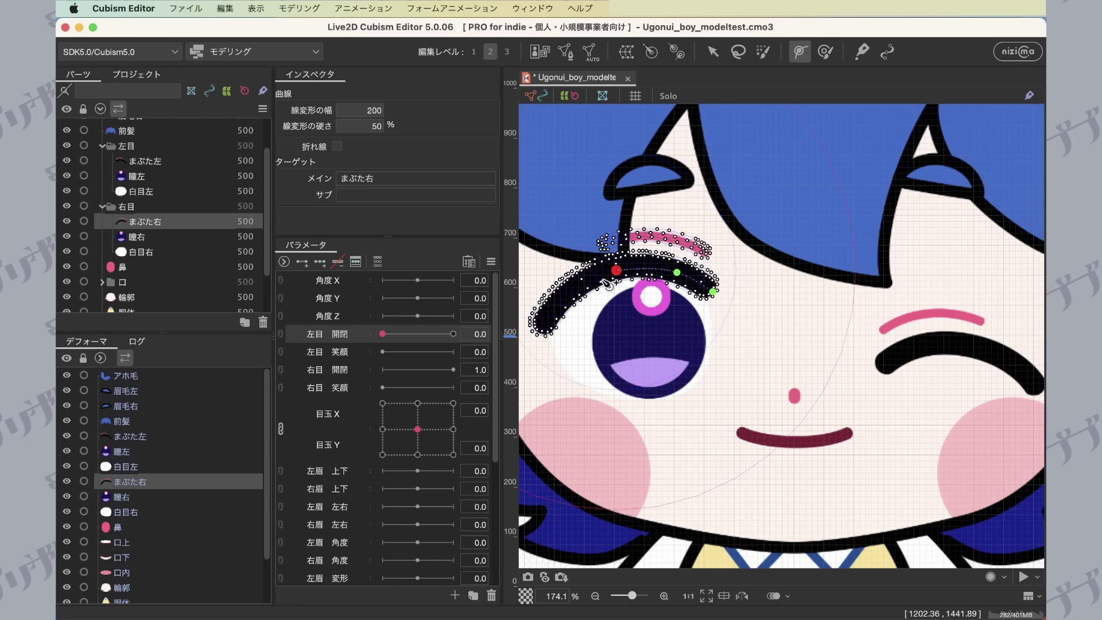
{"action": "left_click", "coordinate": [571, 293]}
{"action": "left_click", "coordinate": [543, 324]}
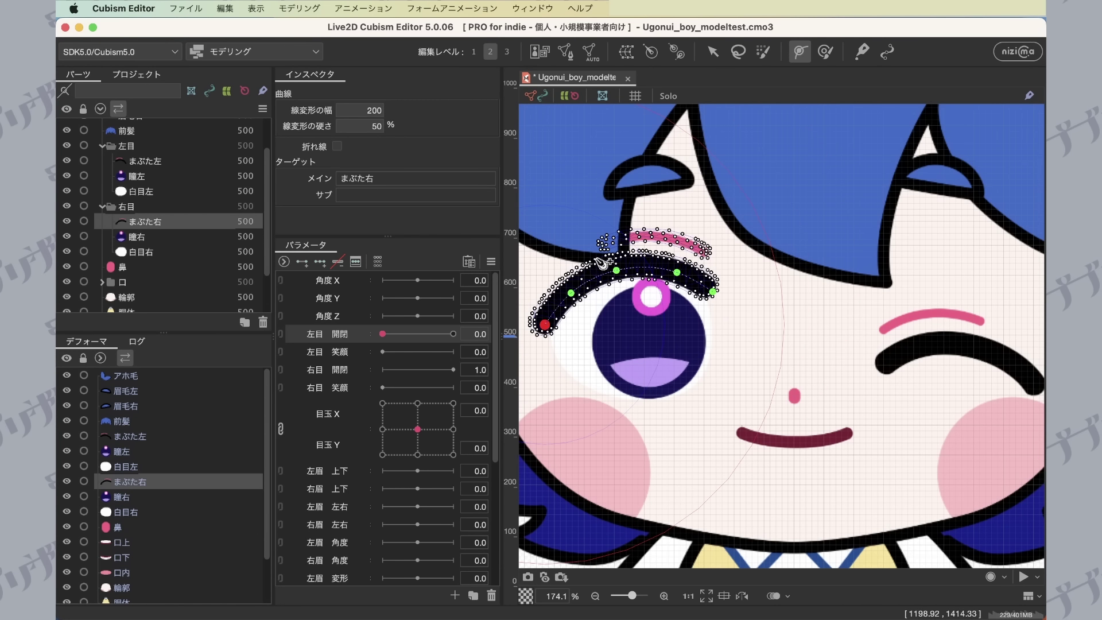
{"action": "key", "text": "ctrl+a"}
{"action": "key", "text": "Delete"}
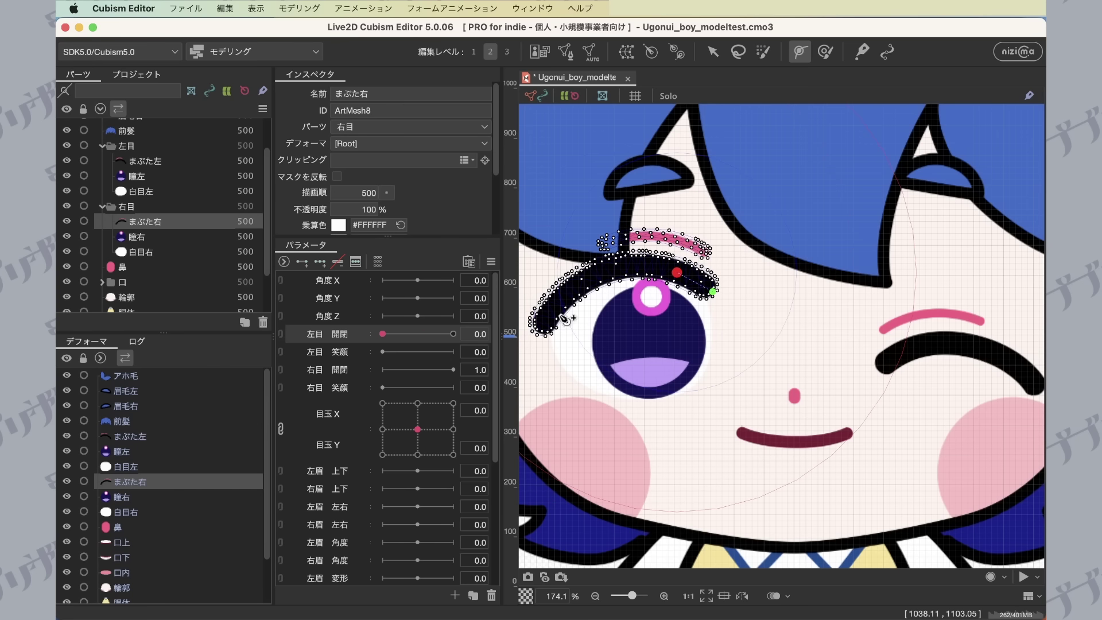
Add a five-point deform path along まぶた右, with points at both ends, the middle and halfway between.
{"action": "left_click", "coordinate": [719, 293]}
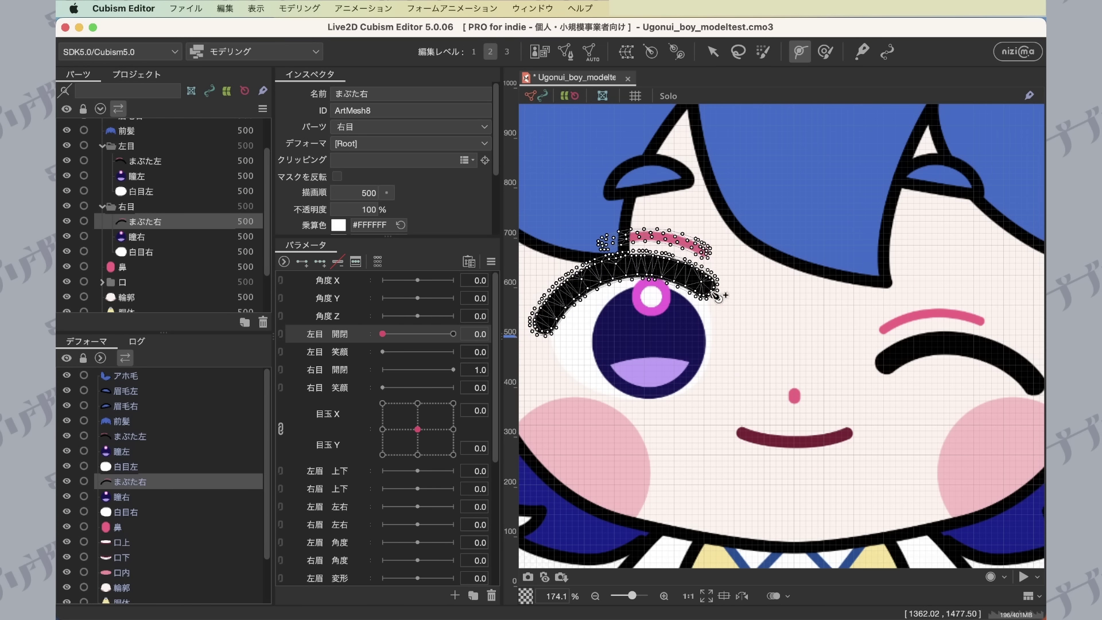
{"action": "left_click", "coordinate": [715, 293]}
{"action": "left_click", "coordinate": [626, 265]}
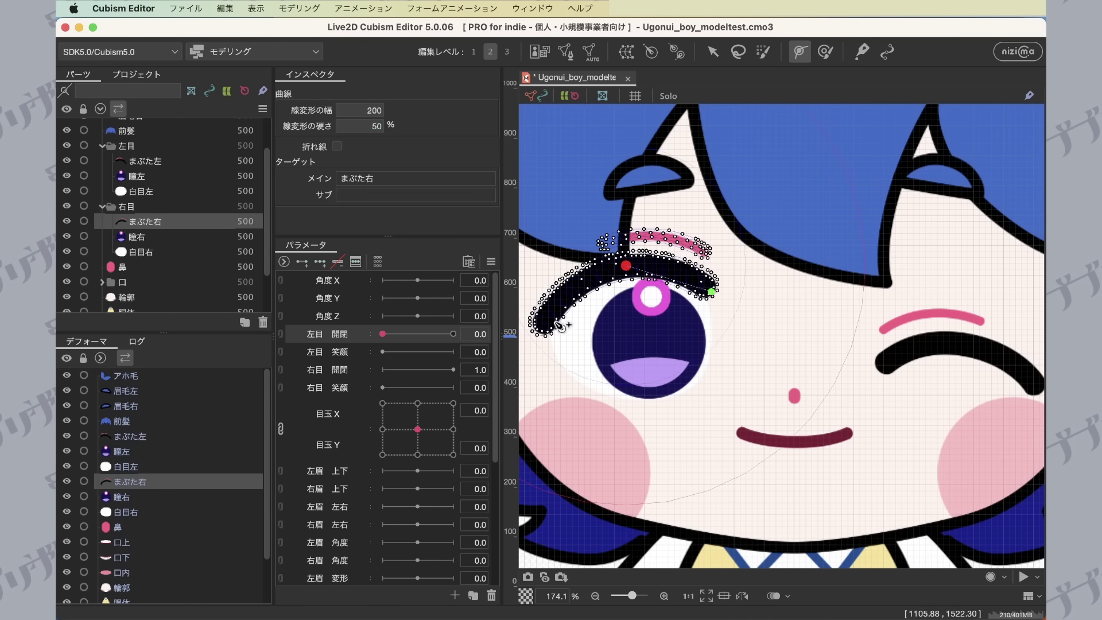
{"action": "left_click", "coordinate": [542, 328]}
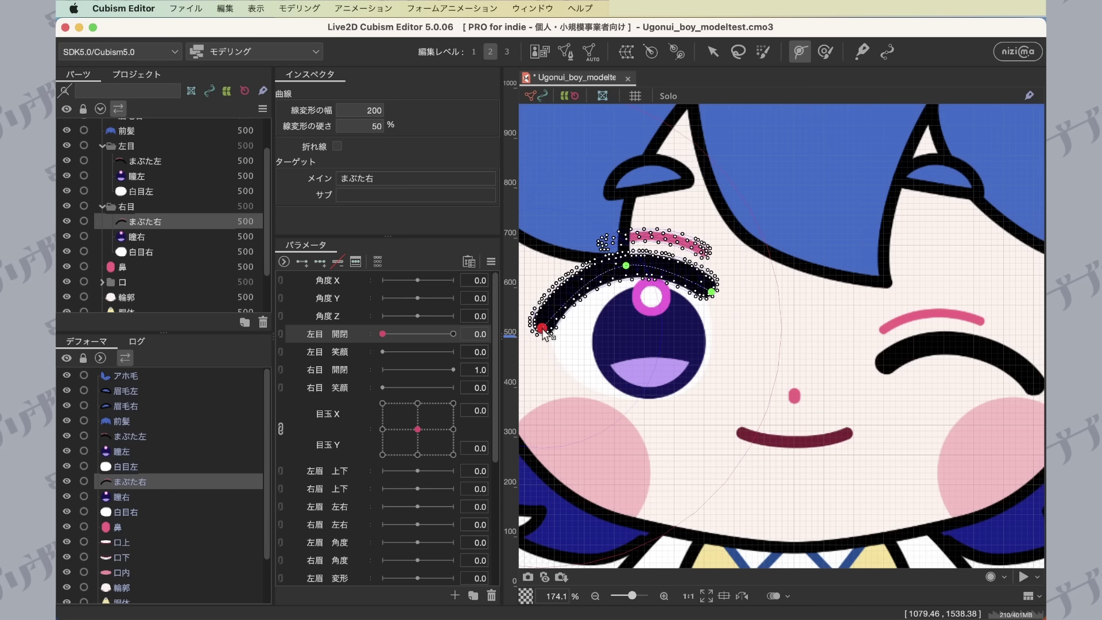
{"action": "left_click", "coordinate": [679, 276]}
{"action": "left_click", "coordinate": [576, 290]}
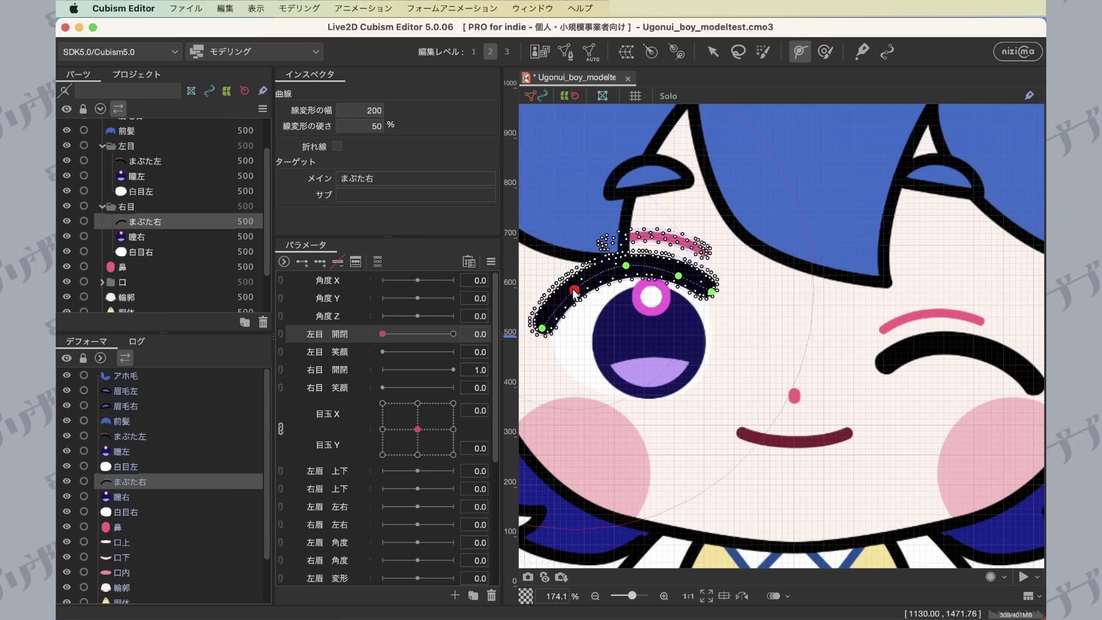
{"action": "left_click", "coordinate": [678, 276]}
{"action": "left_click_drag", "start_coordinate": [679, 276], "coordinate": [680, 273]}
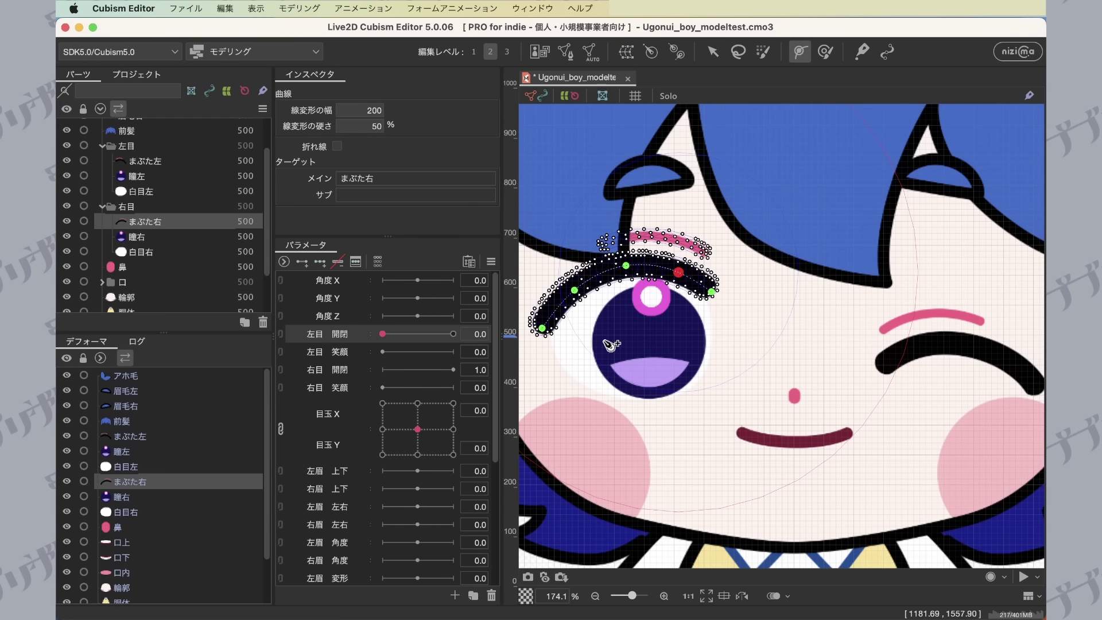
Add two keys to 右目 開閉 for まぶた右 and set the parameter to 0.0.
{"action": "key", "text": "v"}
{"action": "scroll", "coordinate": [726, 165], "scroll_direction": "down", "scroll_amount": 3}
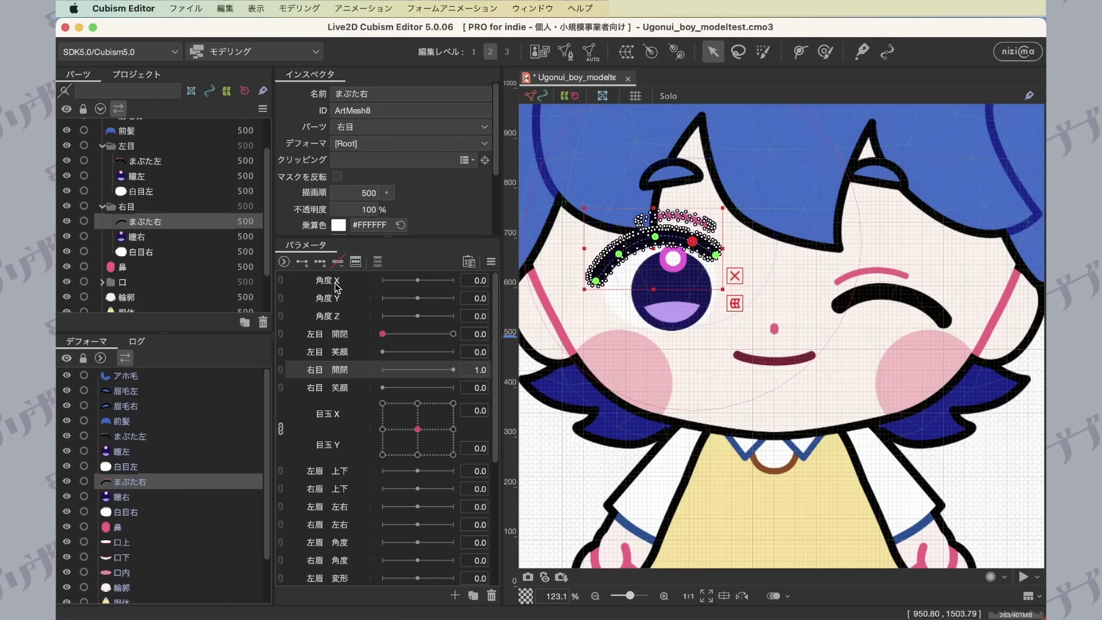
{"action": "left_click", "coordinate": [301, 264]}
{"action": "left_click_drag", "start_coordinate": [447, 378], "coordinate": [381, 370]}
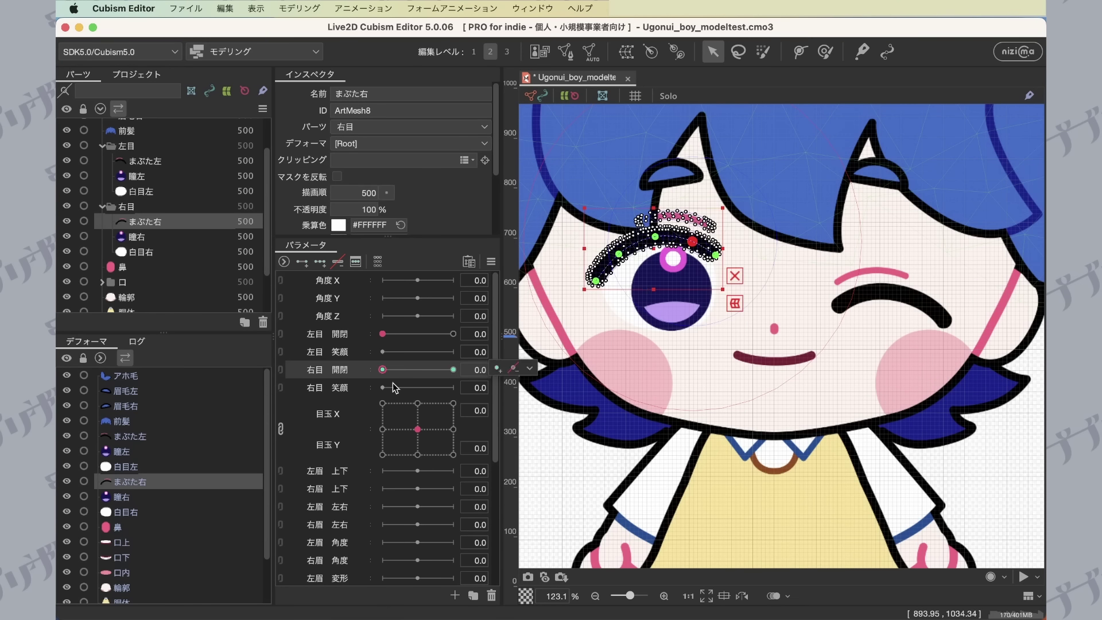
{"action": "left_click", "coordinate": [529, 368]}
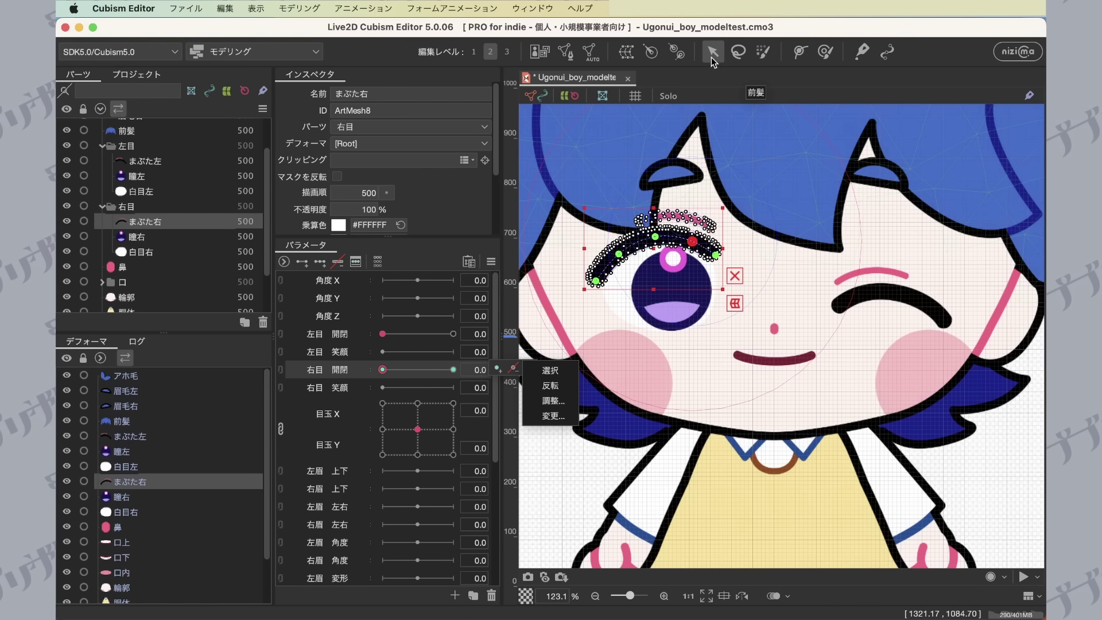
Lower まぶた右 to the closed-eye position at 右目 開閉 0.0 and adjust its deform path ends slightly inward and upward.
{"action": "left_click", "coordinate": [655, 248]}
{"action": "left_click_drag", "start_coordinate": [655, 248], "coordinate": [654, 300]}
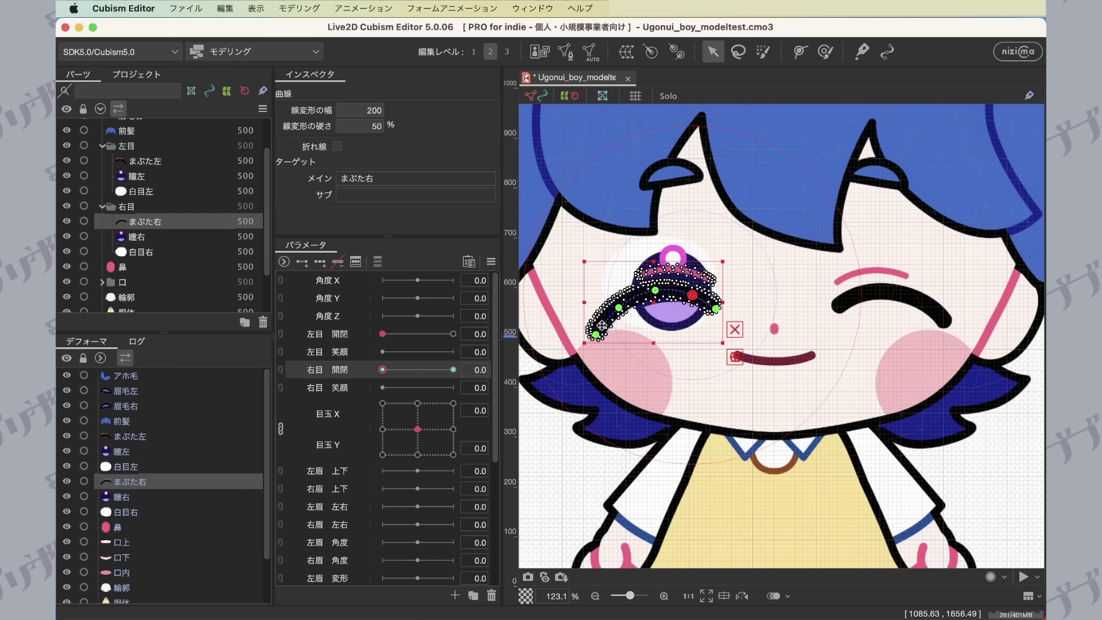
{"action": "left_click_drag", "start_coordinate": [596, 335], "coordinate": [624, 308]}
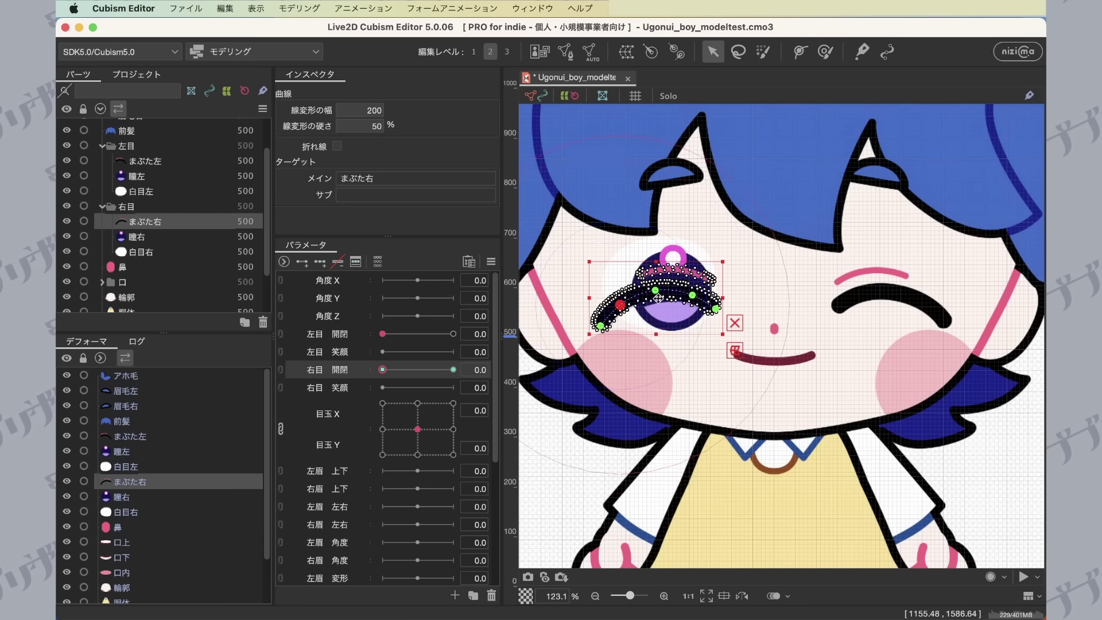
{"action": "left_click_drag", "start_coordinate": [715, 309], "coordinate": [712, 305]}
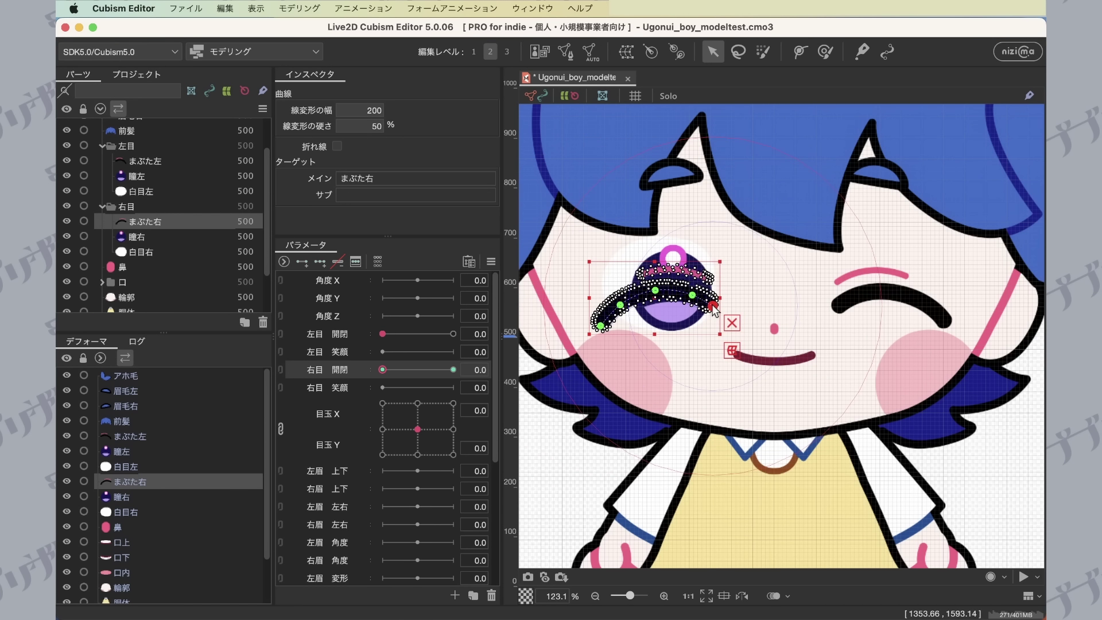
{"action": "left_click", "coordinate": [692, 296]}
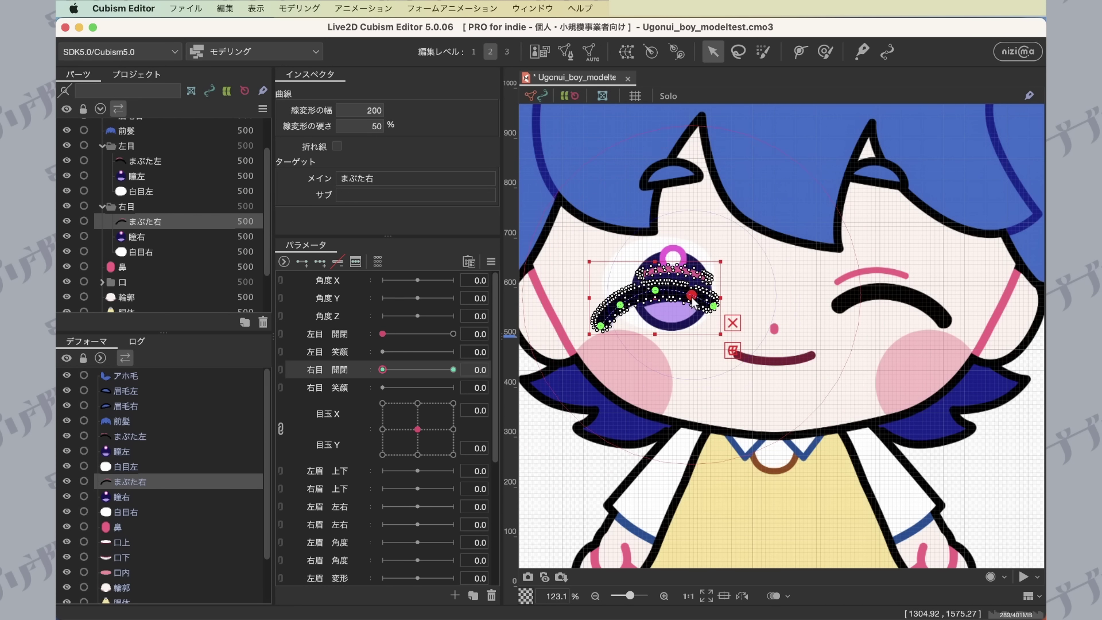
{"action": "left_click", "coordinate": [757, 281]}
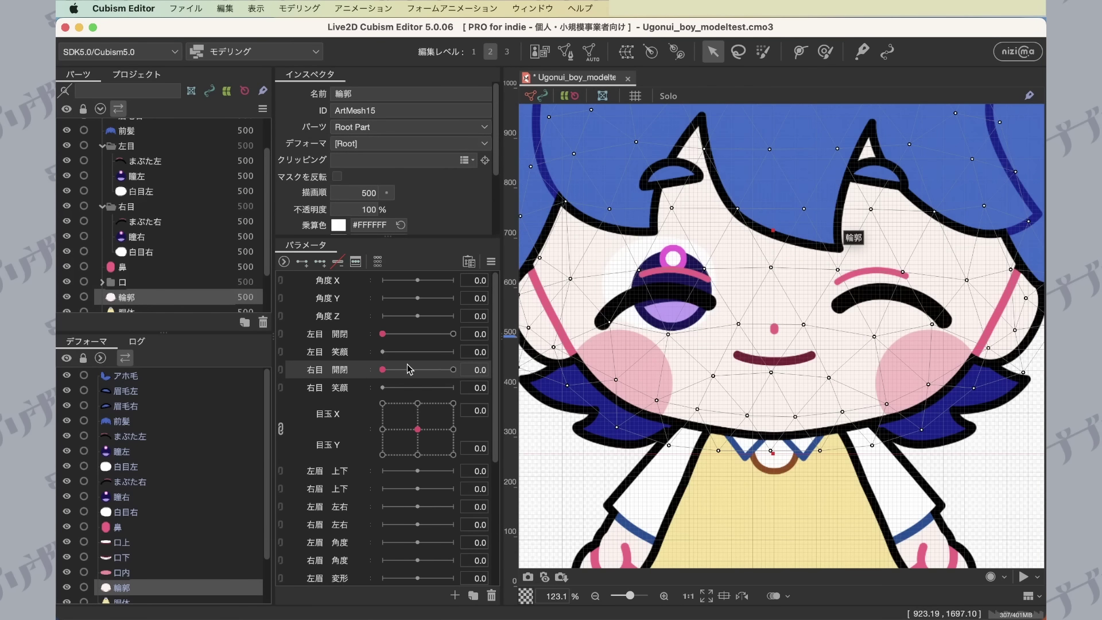
Compare how both eyelids close across the 右目 開閉 and 左目 開閉 ranges, returning both parameters to 0.0.
{"action": "left_click_drag", "start_coordinate": [383, 369], "coordinate": [357, 386]}
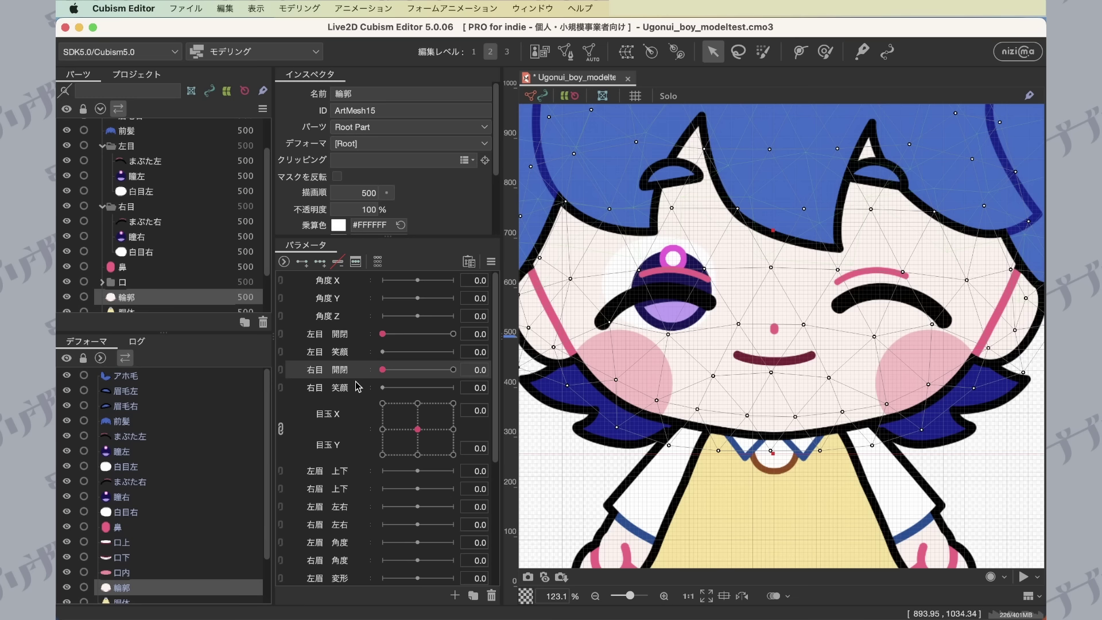
{"action": "mouse_move", "coordinate": [357, 386]}
{"action": "left_mouse_down"}
{"action": "mouse_move", "coordinate": [444, 373]}
{"action": "mouse_move", "coordinate": [369, 381]}
{"action": "left_mouse_up"}
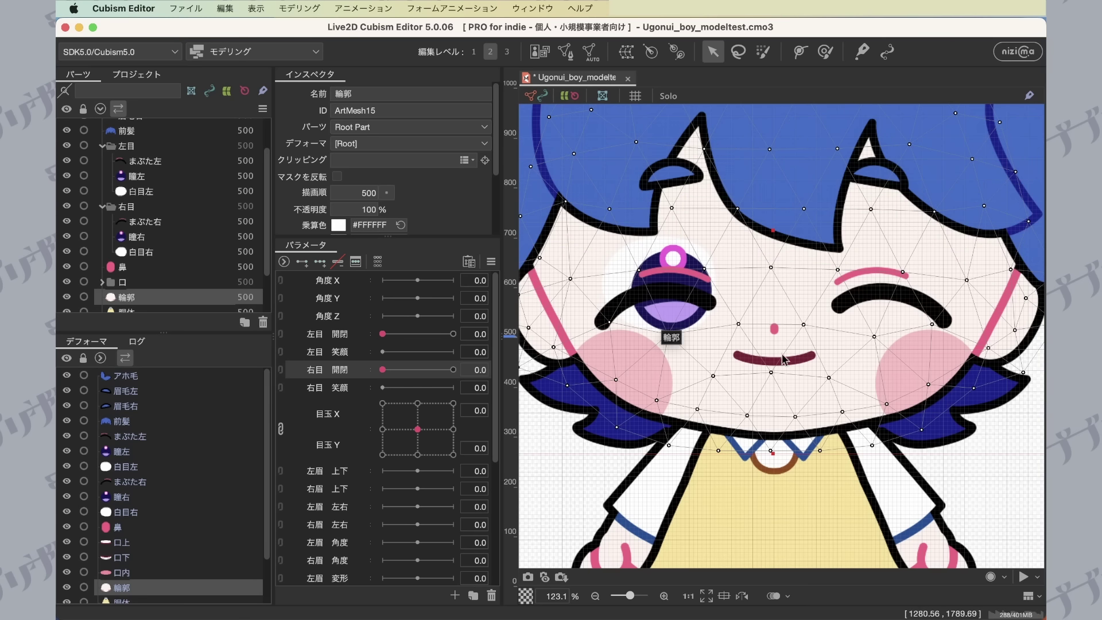
{"action": "left_click_drag", "start_coordinate": [383, 333], "coordinate": [361, 348]}
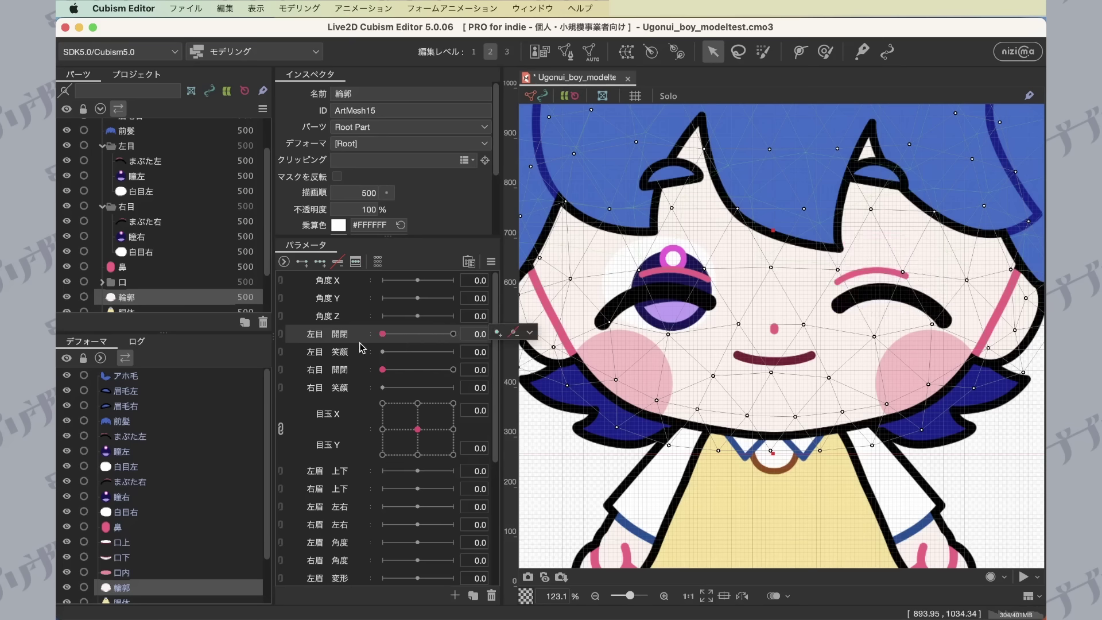
{"action": "left_click", "coordinate": [393, 372]}
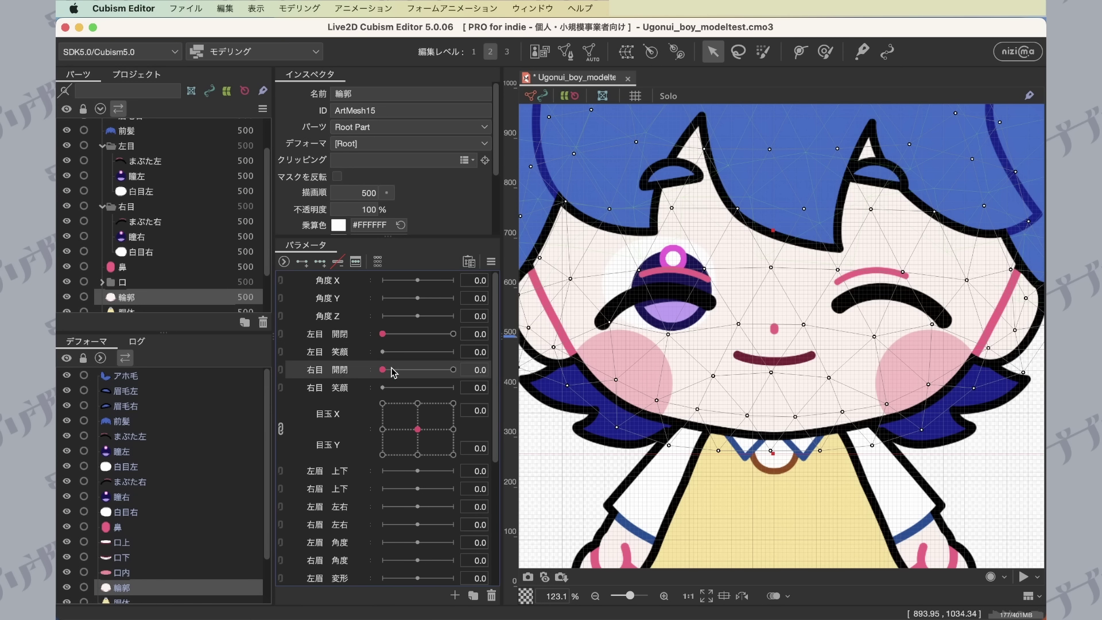
{"action": "left_click_drag", "start_coordinate": [390, 370], "coordinate": [338, 375]}
Add two keys to 右目 開閉 for 白目右 and flatten the white vertically into a thin line at 0.0.
{"action": "left_click", "coordinate": [629, 312]}
{"action": "left_click", "coordinate": [640, 243]}
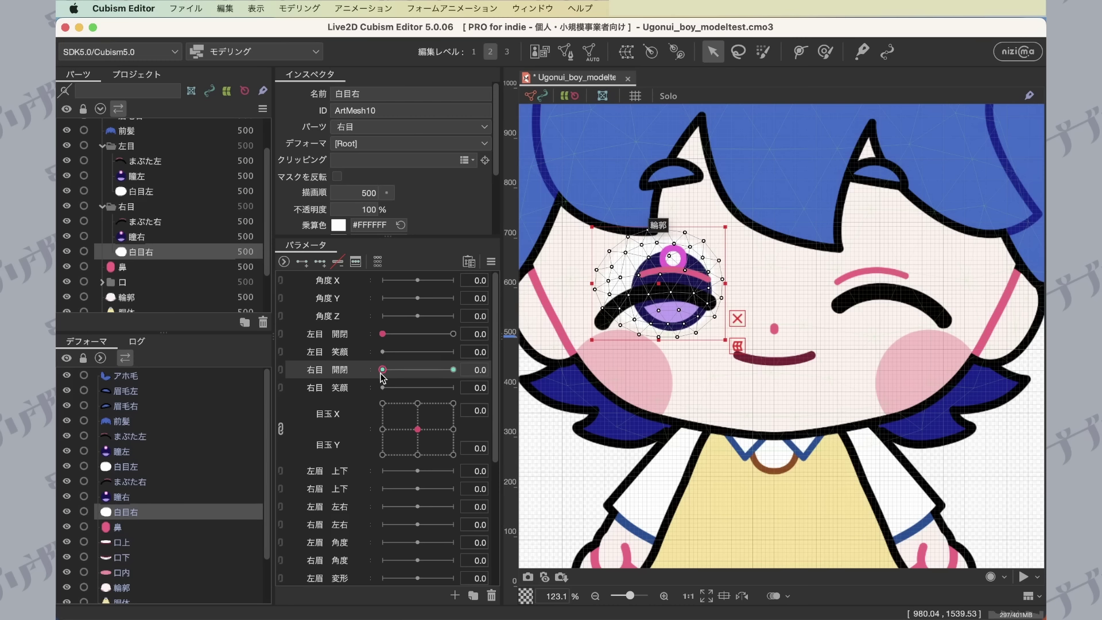
{"action": "scroll", "coordinate": [648, 300], "scroll_direction": "up", "scroll_amount": 2}
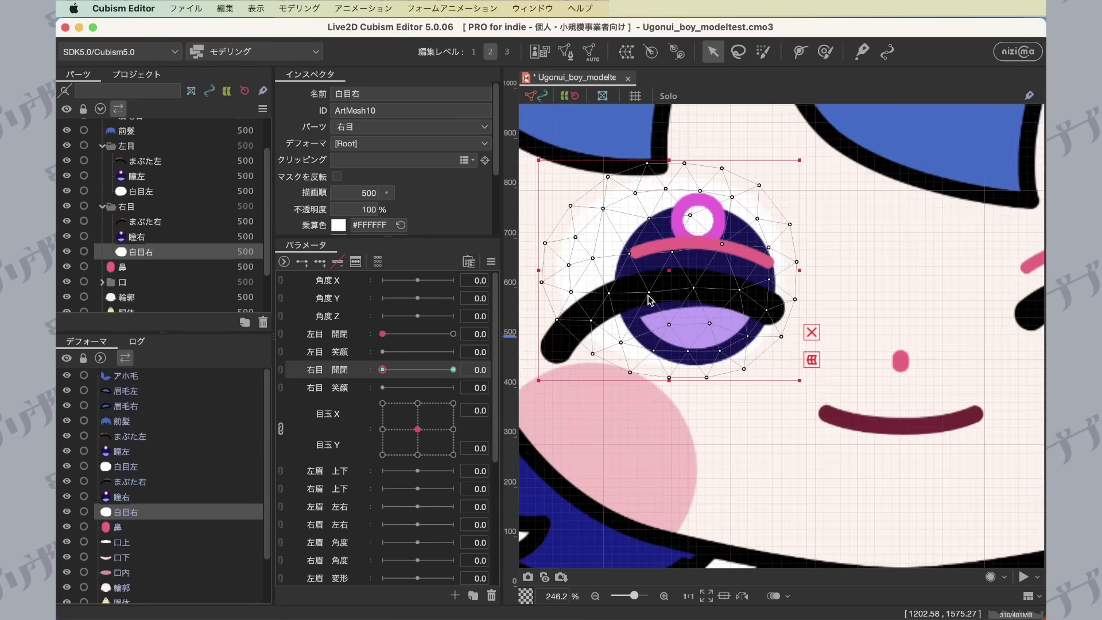
{"action": "scroll", "coordinate": [649, 299], "scroll_direction": "up", "scroll_amount": 1}
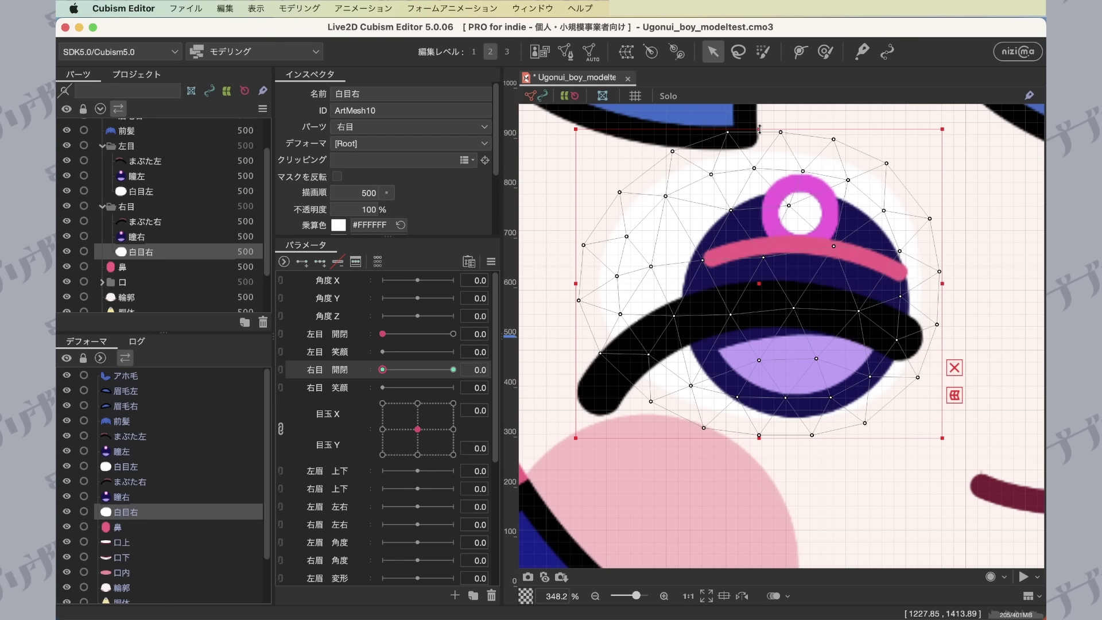
{"action": "left_click_drag", "start_coordinate": [759, 129], "coordinate": [754, 428]}
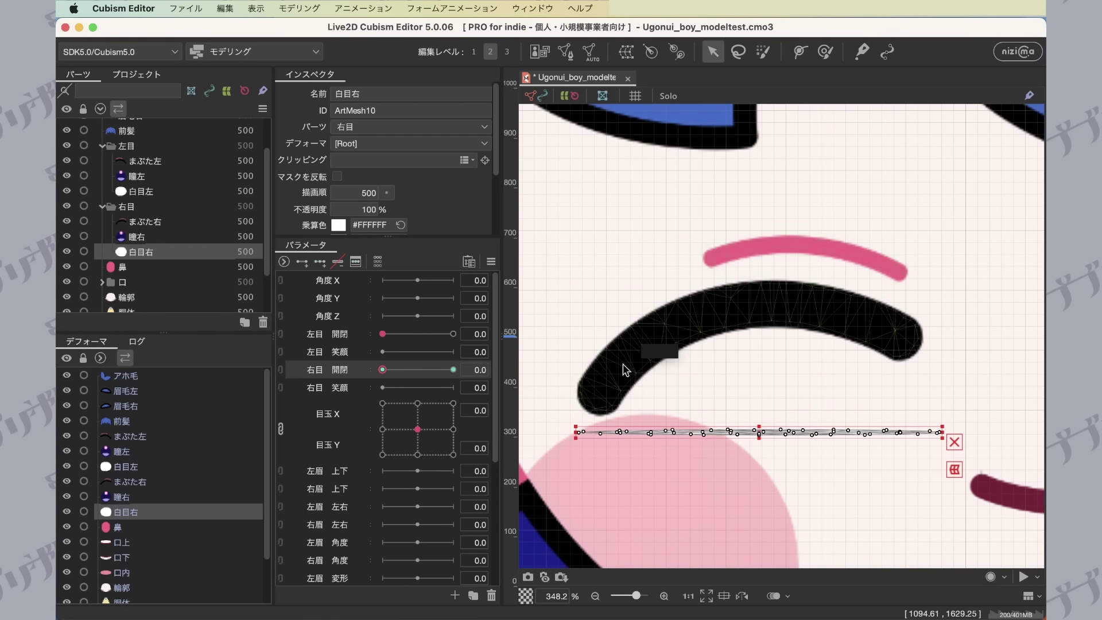
Add a five-point deform path along the flattened 白目右, with points at both ends, the middle and halfway between.
{"action": "left_click", "coordinate": [800, 51]}
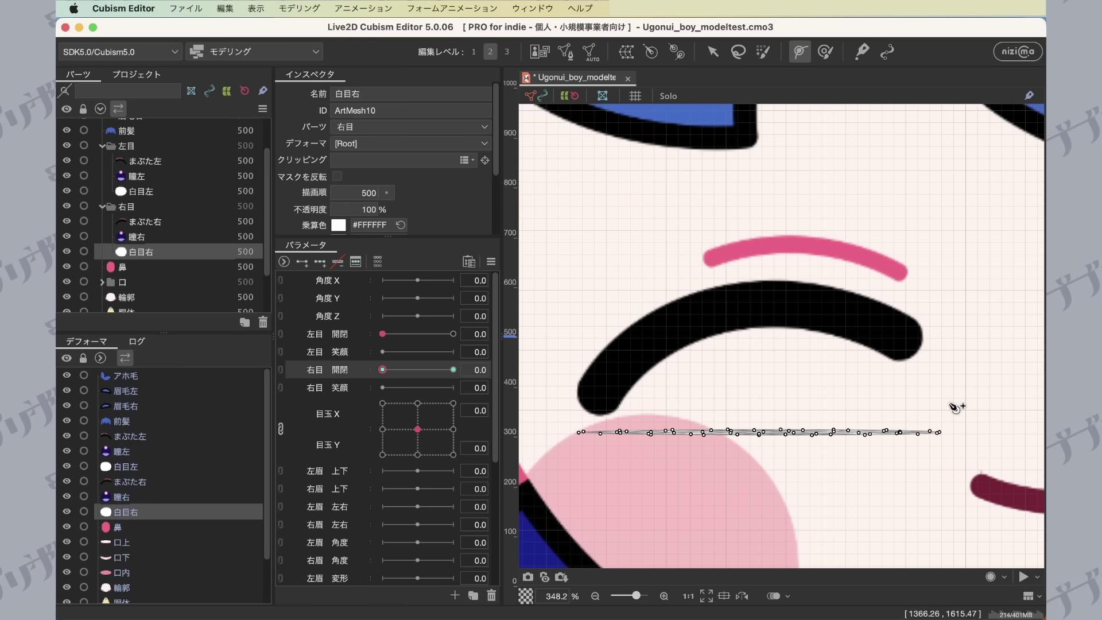
{"action": "left_click", "coordinate": [942, 433]}
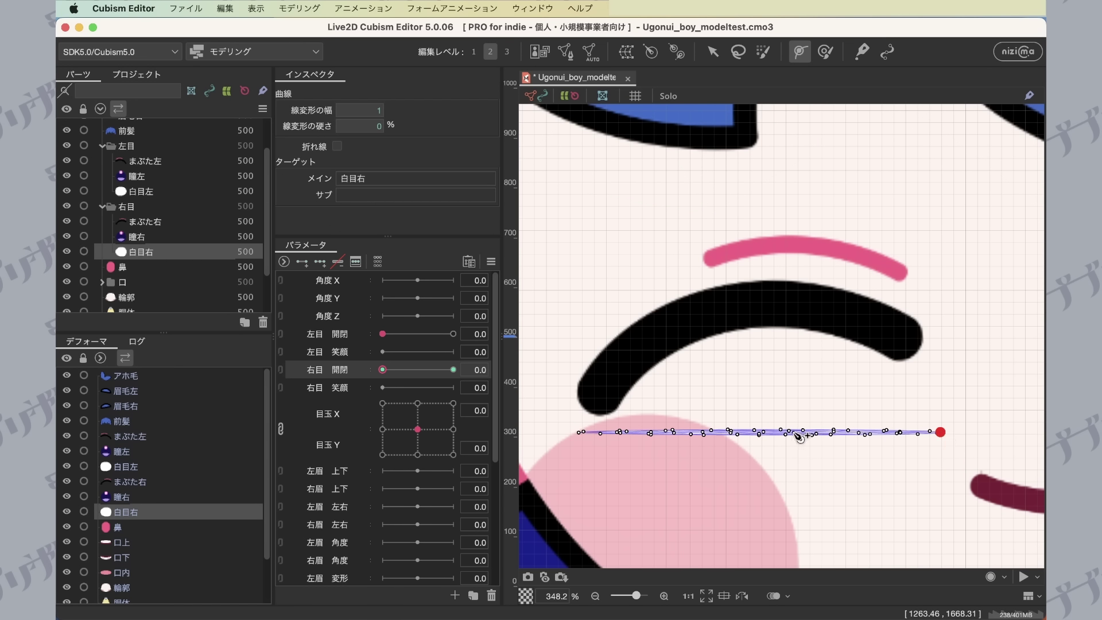
{"action": "left_click", "coordinate": [767, 432]}
{"action": "left_click", "coordinate": [579, 432]}
{"action": "left_click", "coordinate": [860, 431]}
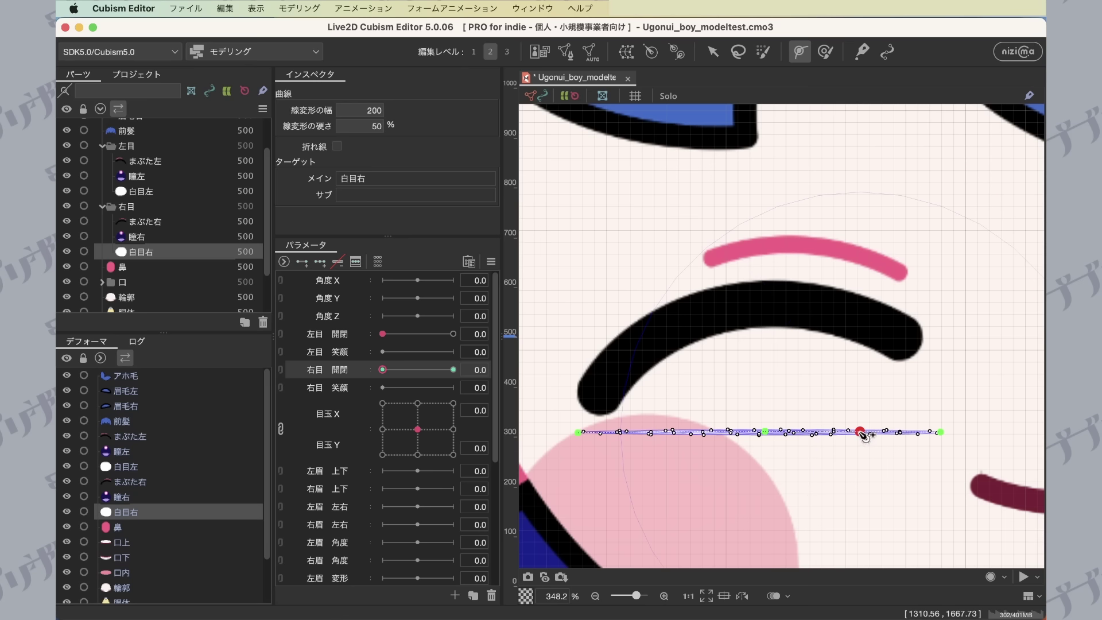
{"action": "left_click", "coordinate": [687, 431]}
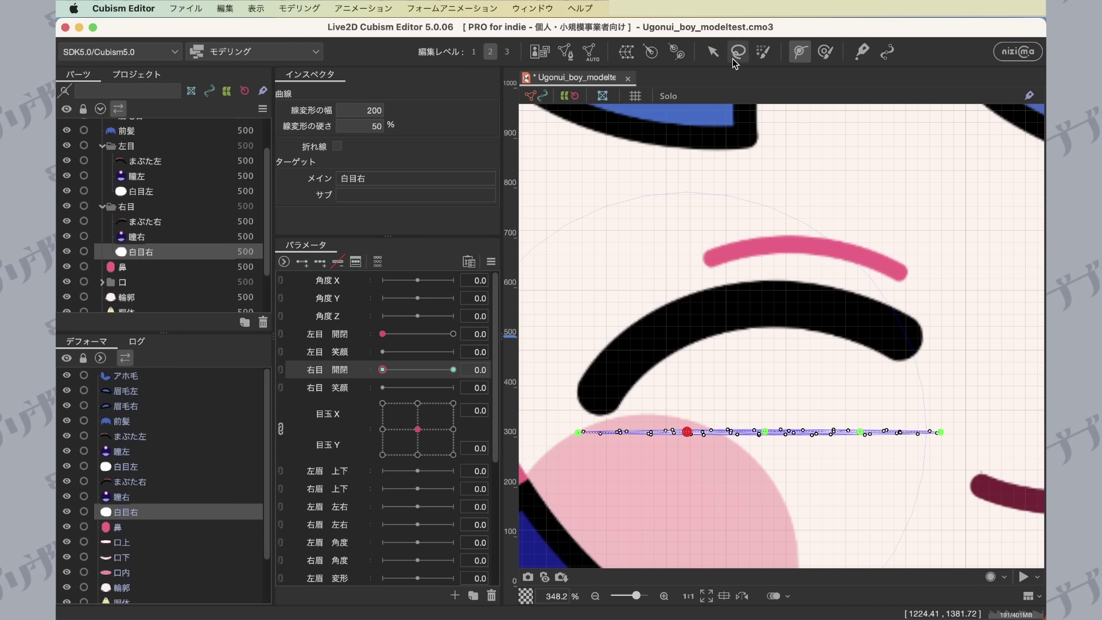
Move the flattened 白目右 onto the closed eyelid and bend its deform path to follow the curve of まぶた右.
{"action": "left_click", "coordinate": [713, 51]}
{"action": "left_click_drag", "start_coordinate": [751, 431], "coordinate": [748, 304]}
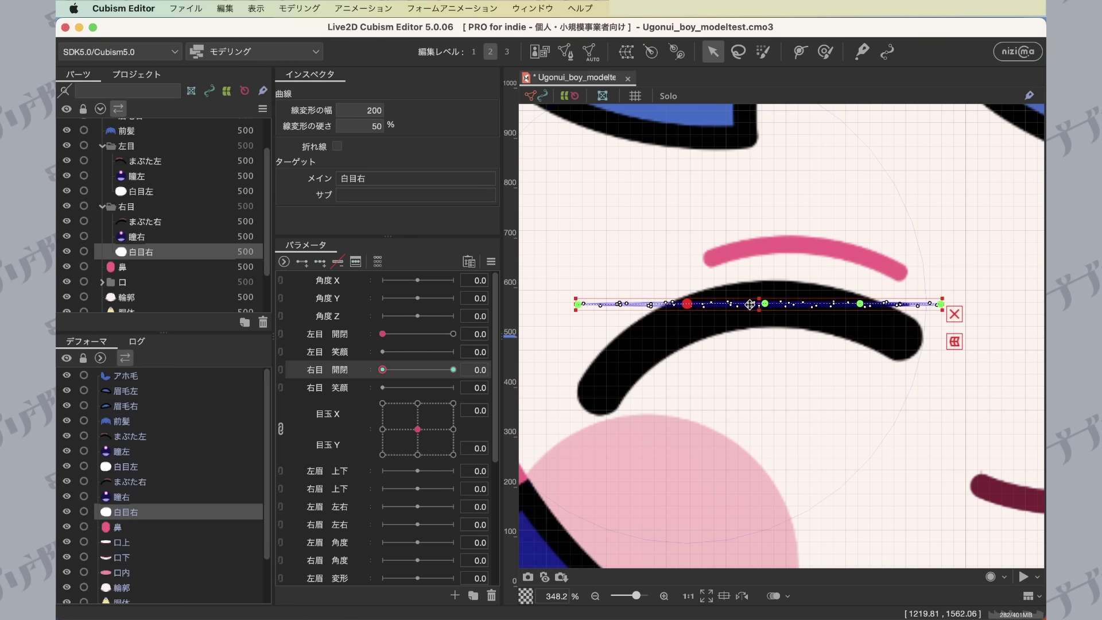
{"action": "left_click_drag", "start_coordinate": [941, 304], "coordinate": [906, 340]}
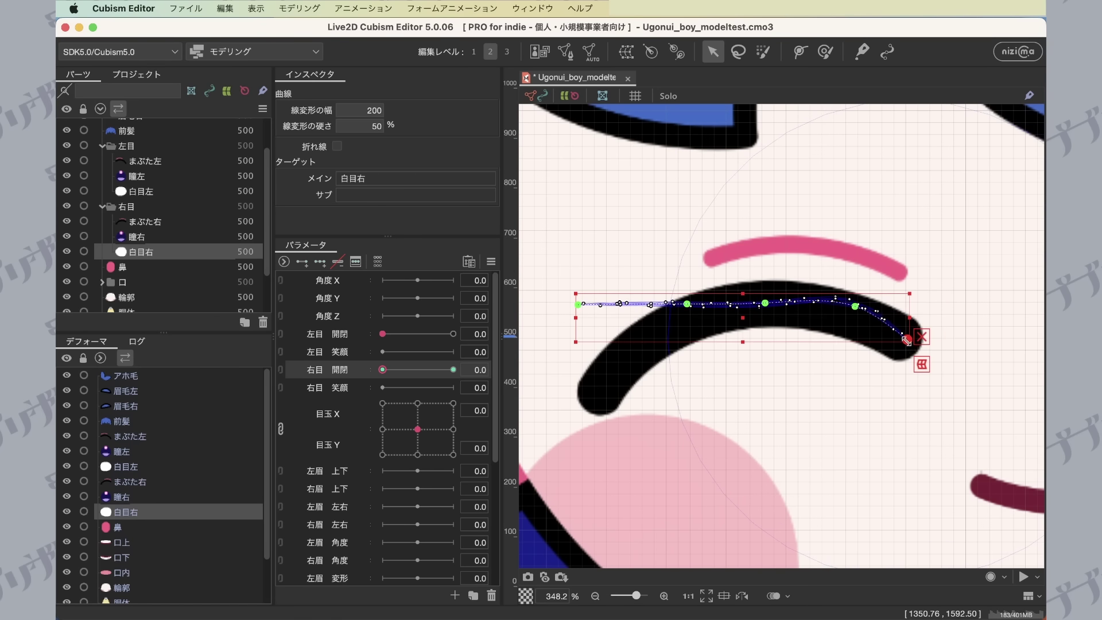
{"action": "left_click_drag", "start_coordinate": [855, 310], "coordinate": [855, 317]}
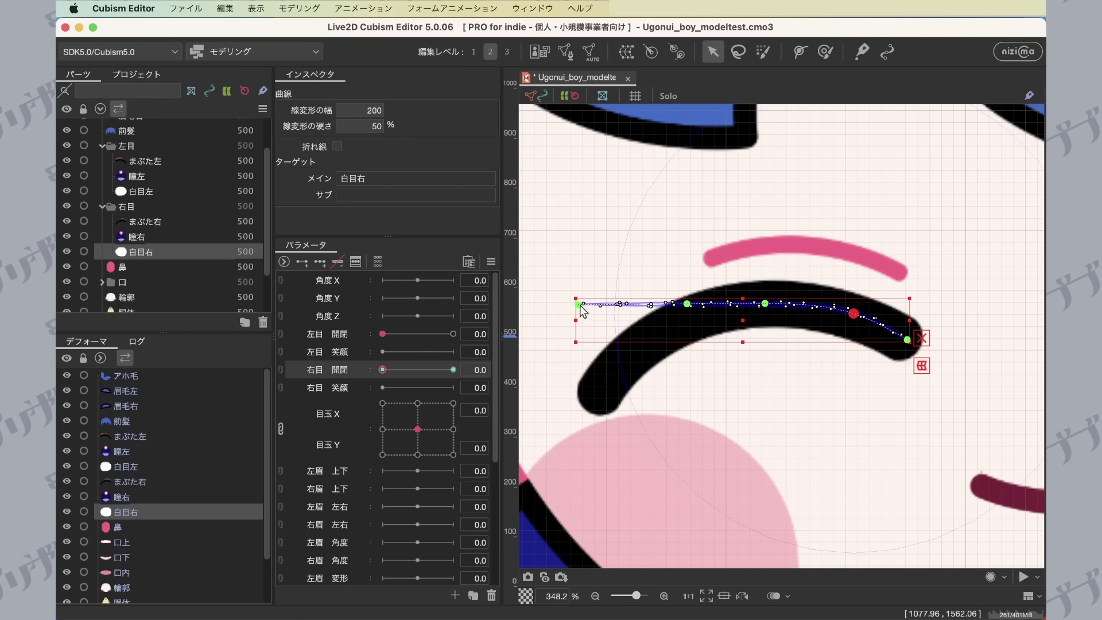
{"action": "left_click_drag", "start_coordinate": [581, 306], "coordinate": [605, 389]}
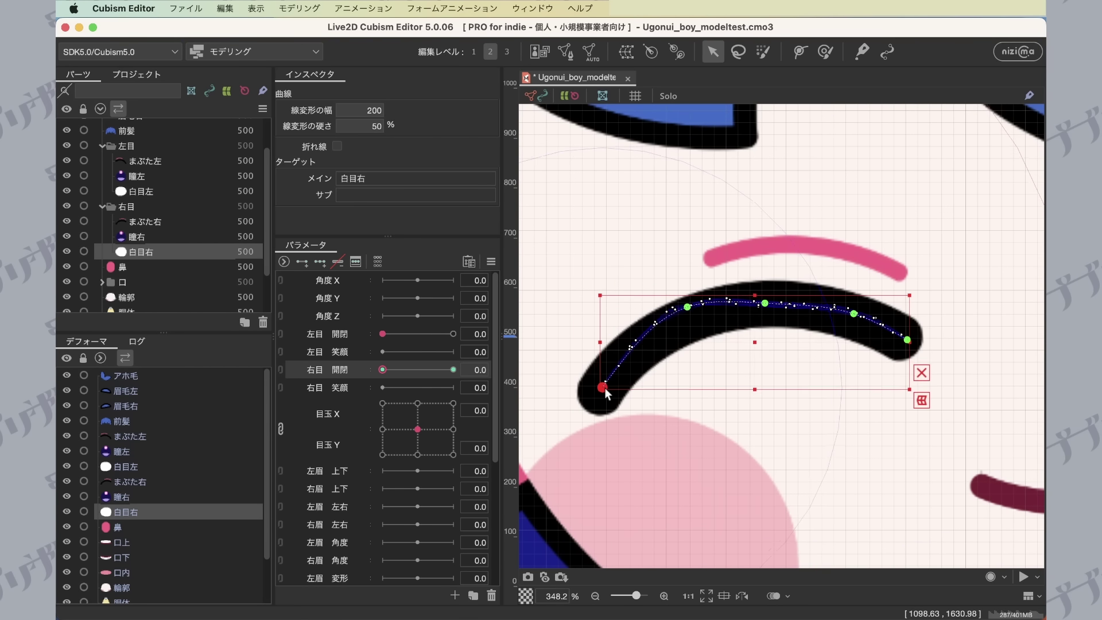
{"action": "left_click_drag", "start_coordinate": [687, 305], "coordinate": [686, 317]}
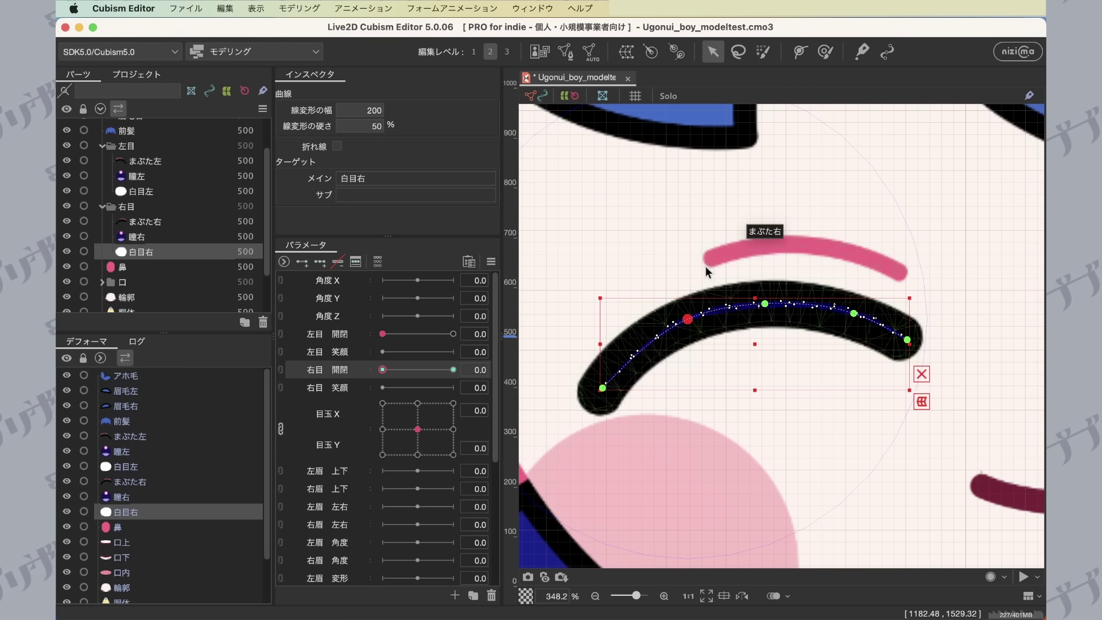
Deselect 白目右 and check the closing of both eyes across the 右目 開閉 and 左目 開閉 ranges.
{"action": "scroll", "coordinate": [704, 266], "scroll_direction": "down", "scroll_amount": 5}
{"action": "key", "text": "Escape"}
{"action": "left_click_drag", "start_coordinate": [813, 416], "coordinate": [768, 468]}
{"action": "left_click_drag", "start_coordinate": [383, 369], "coordinate": [374, 392]}
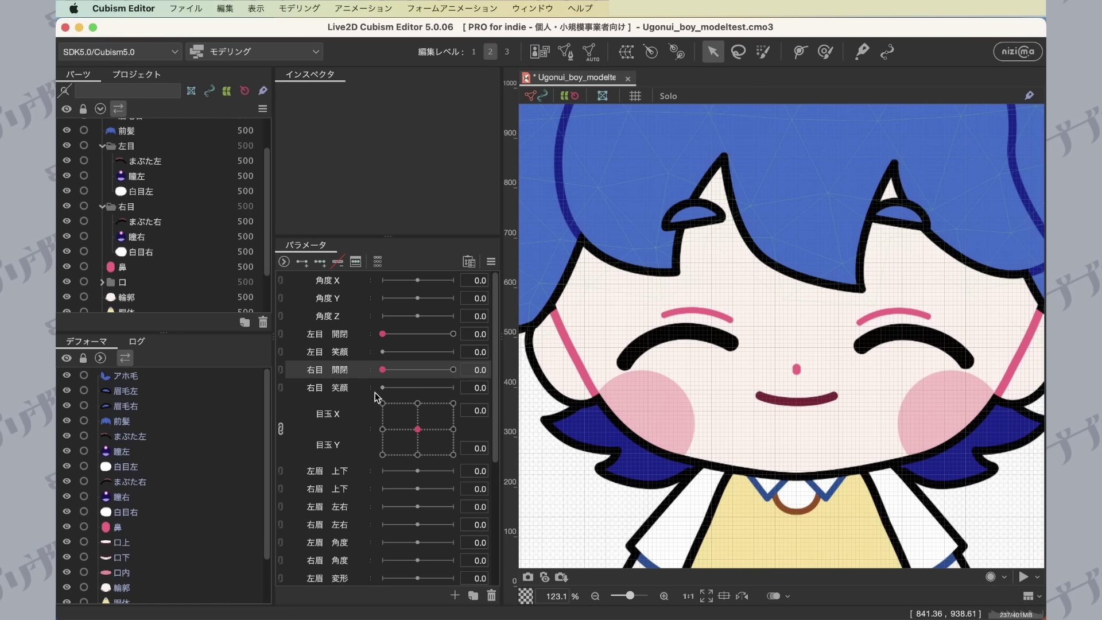
{"action": "mouse_move", "coordinate": [384, 334]}
{"action": "left_mouse_down"}
{"action": "mouse_move", "coordinate": [457, 334]}
{"action": "mouse_move", "coordinate": [362, 336]}
{"action": "mouse_move", "coordinate": [464, 334]}
{"action": "mouse_move", "coordinate": [371, 339]}
{"action": "left_mouse_up"}
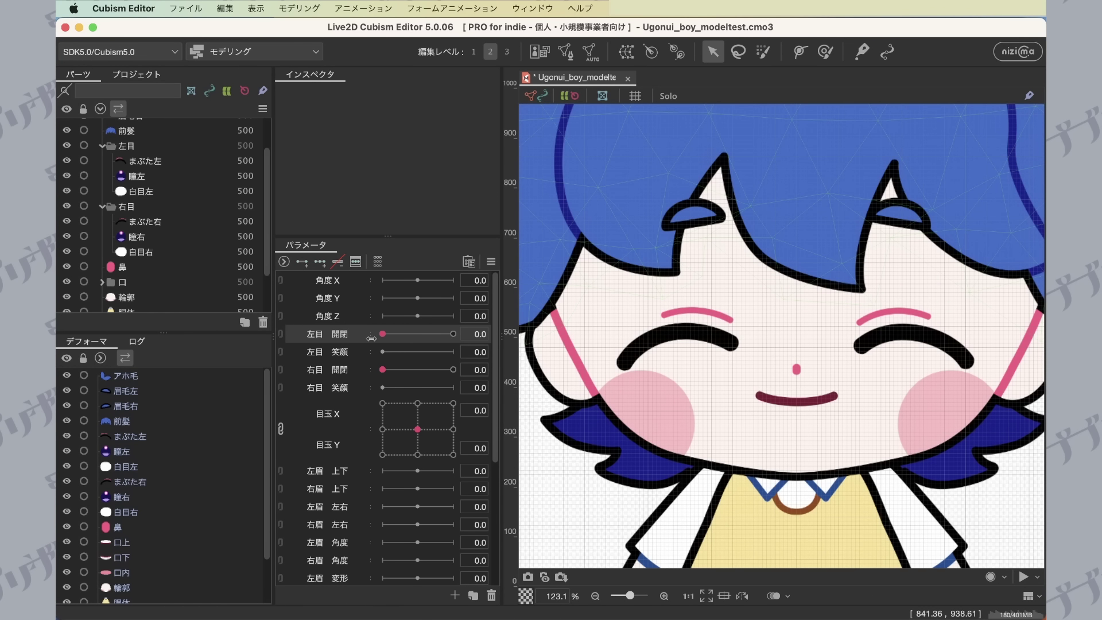
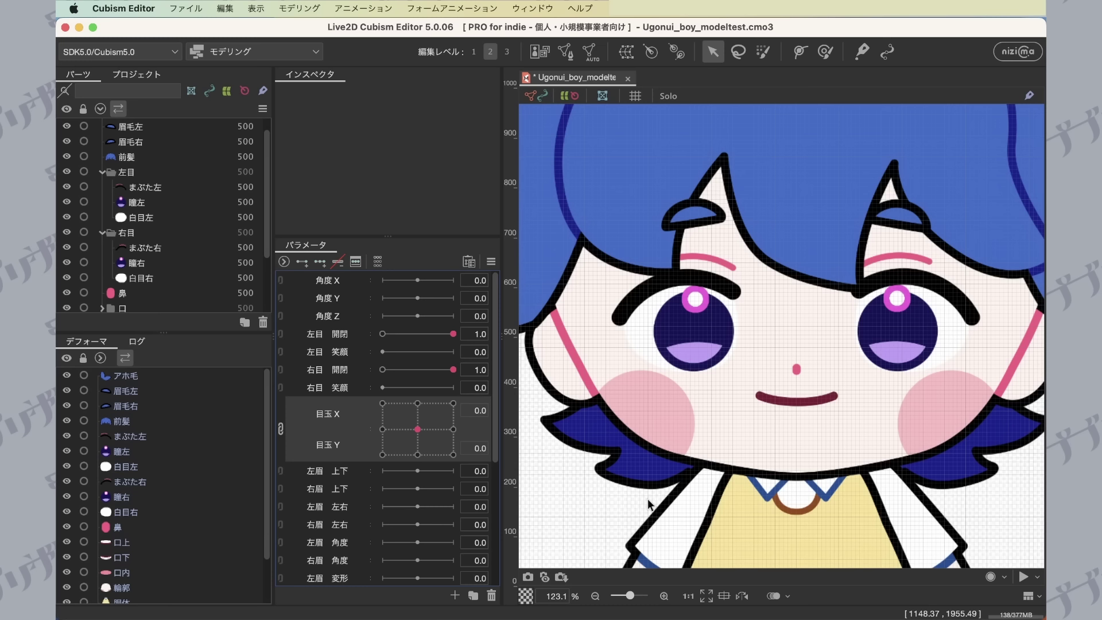
Select 眉毛左 and add three keys to 左眉 上下.
{"action": "scroll", "coordinate": [138, 172], "scroll_direction": "up", "scroll_amount": 1}
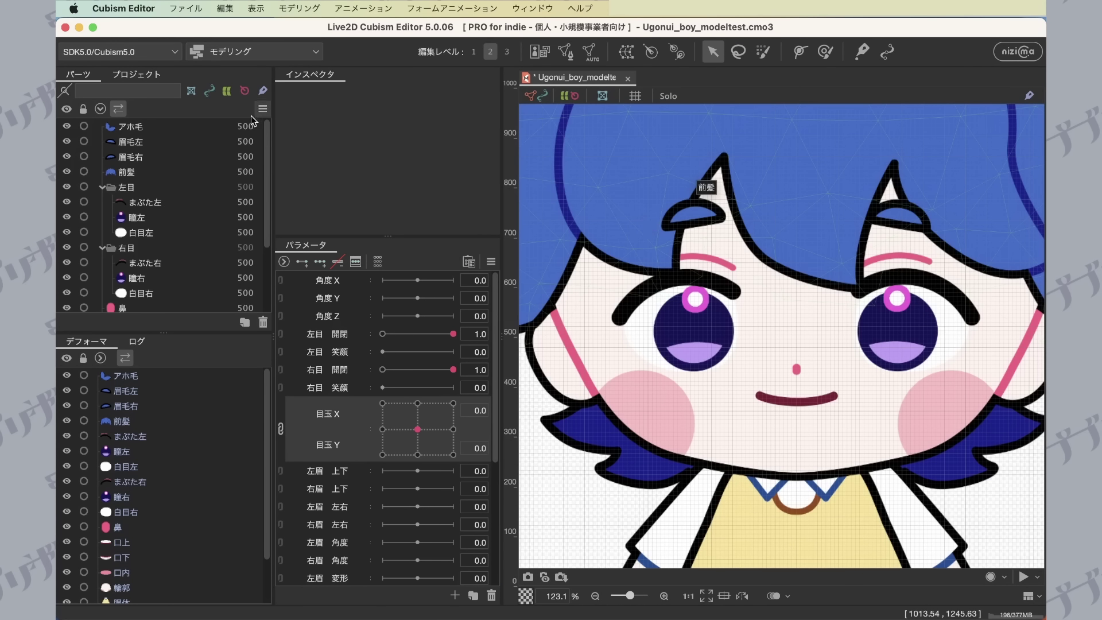
{"action": "left_click", "coordinate": [131, 144]}
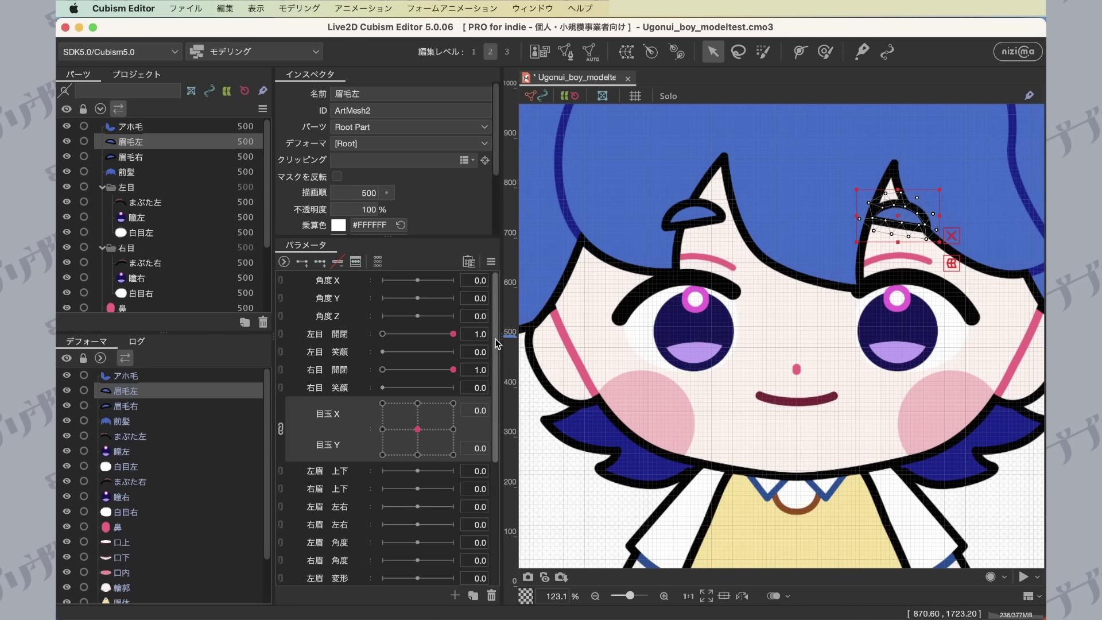
{"action": "scroll", "coordinate": [321, 350], "scroll_direction": "down", "scroll_amount": 5}
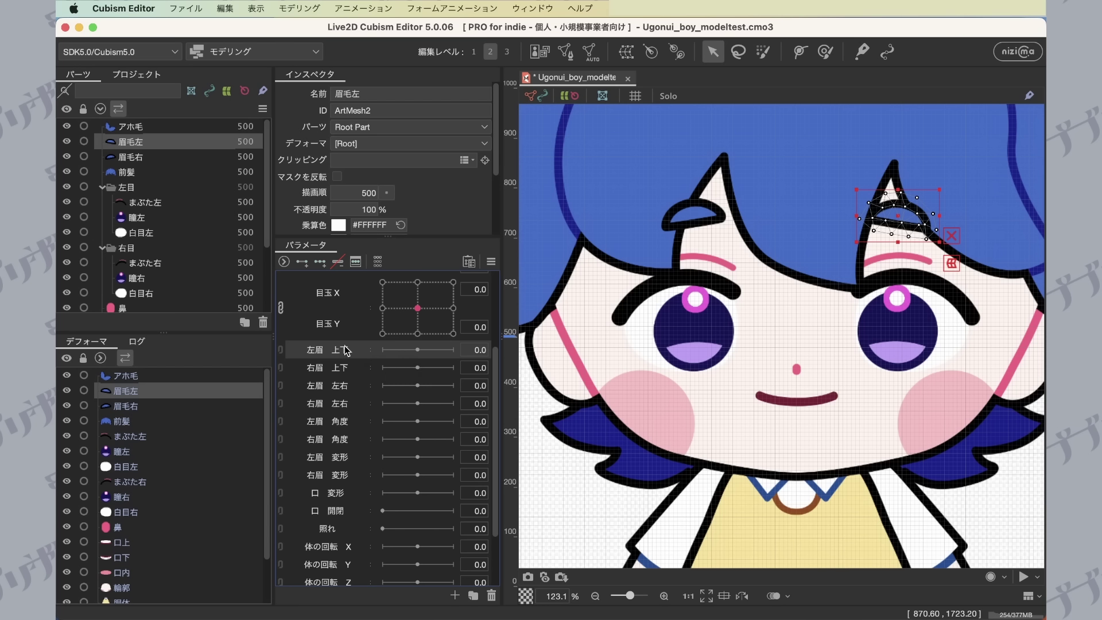
{"action": "left_click", "coordinate": [320, 262]}
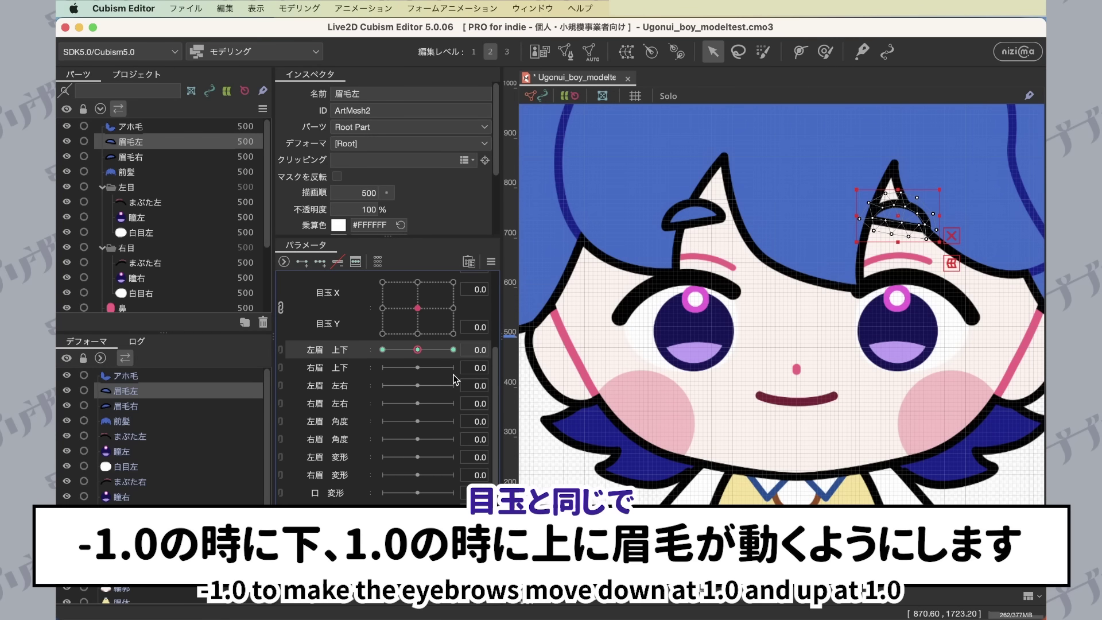
Set 左眉 上下 to -1.0 and move 眉毛左 down by four large nudges.
{"action": "left_click", "coordinate": [382, 349]}
{"action": "mouse_move", "coordinate": [376, 344]}
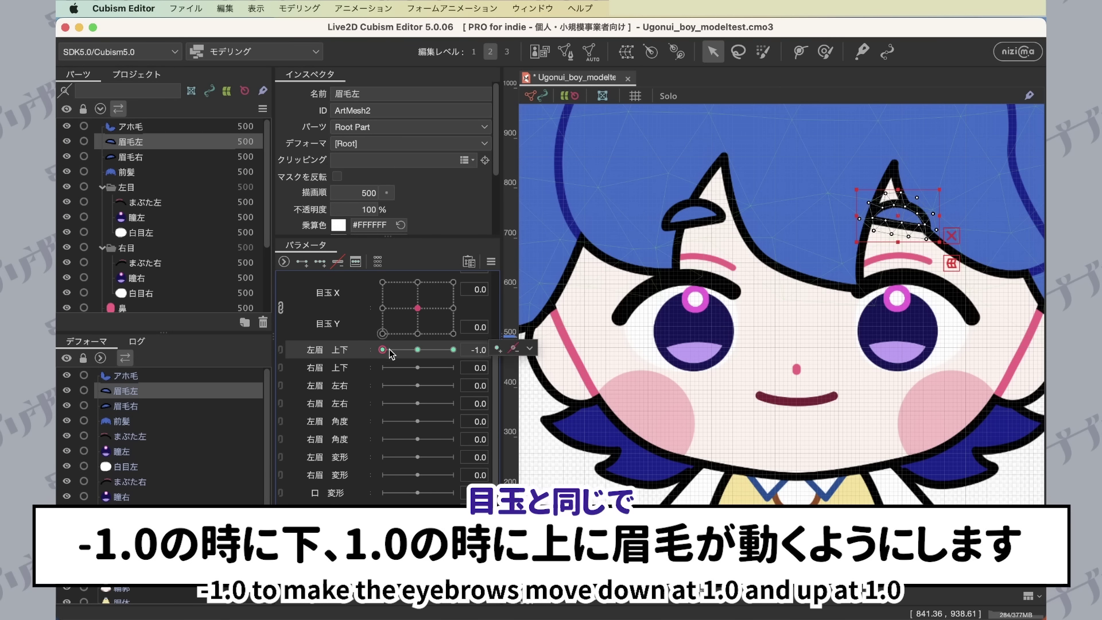
{"action": "left_click", "coordinate": [452, 350]}
{"action": "left_click", "coordinate": [381, 349]}
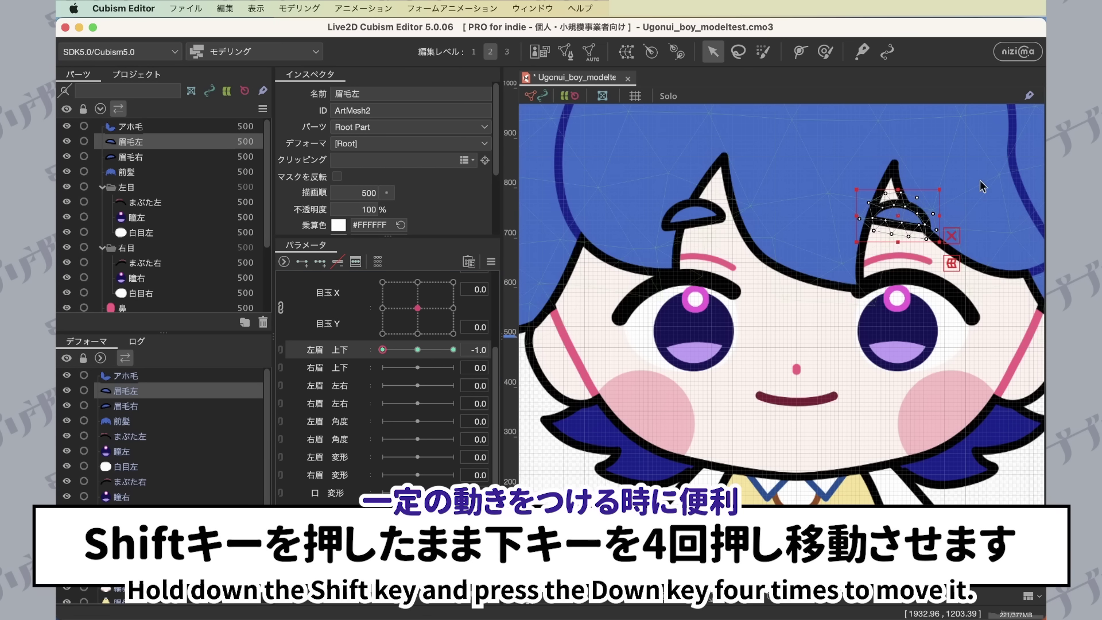
{"action": "key", "text": "shift+Down"}
{"action": "key", "text": "shift+Down"}
{"action": "key", "text": "shift+Down"}
{"action": "key", "text": "shift+Down"}
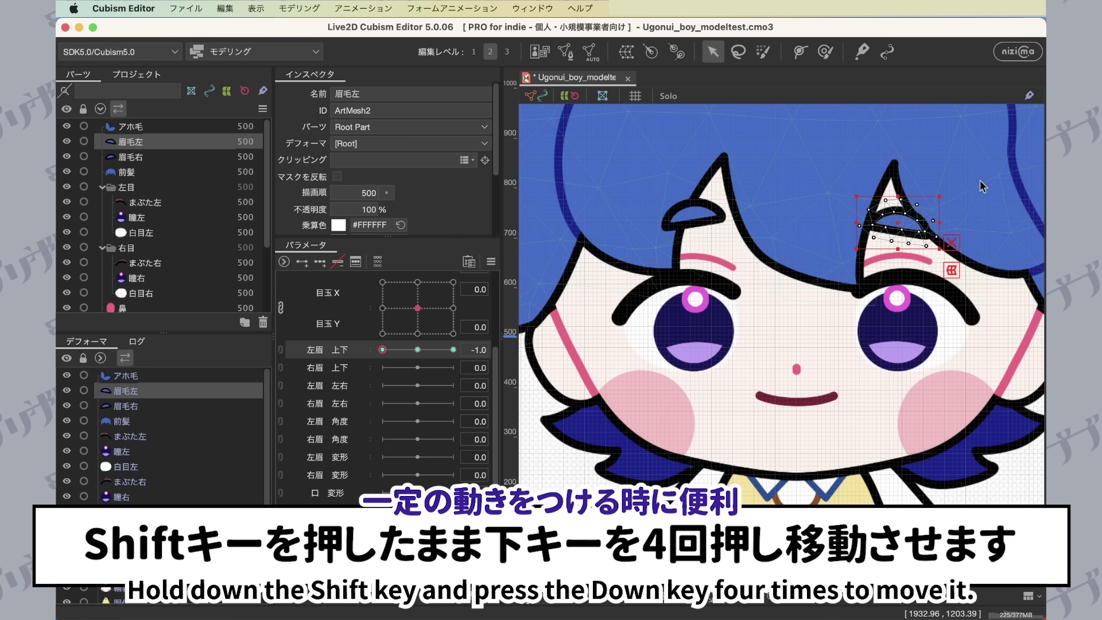
Mirror the 眉毛左 movement of 左眉 上下 vertically about the canvas center, check the range and return the parameter to 0.0.
{"action": "left_click", "coordinate": [491, 261]}
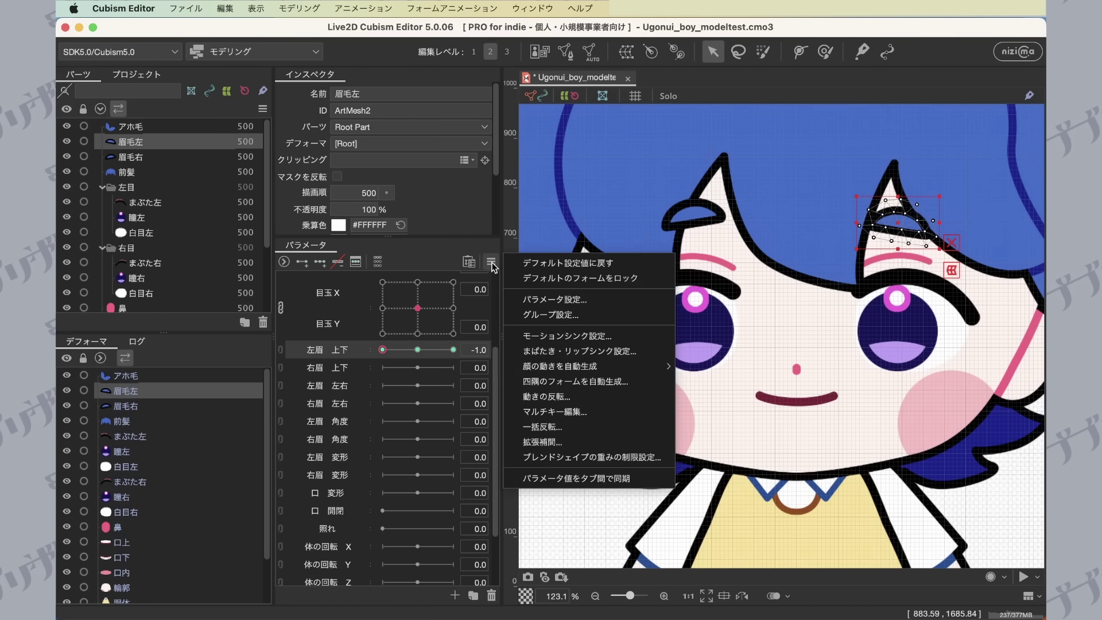
{"action": "left_click", "coordinate": [629, 396]}
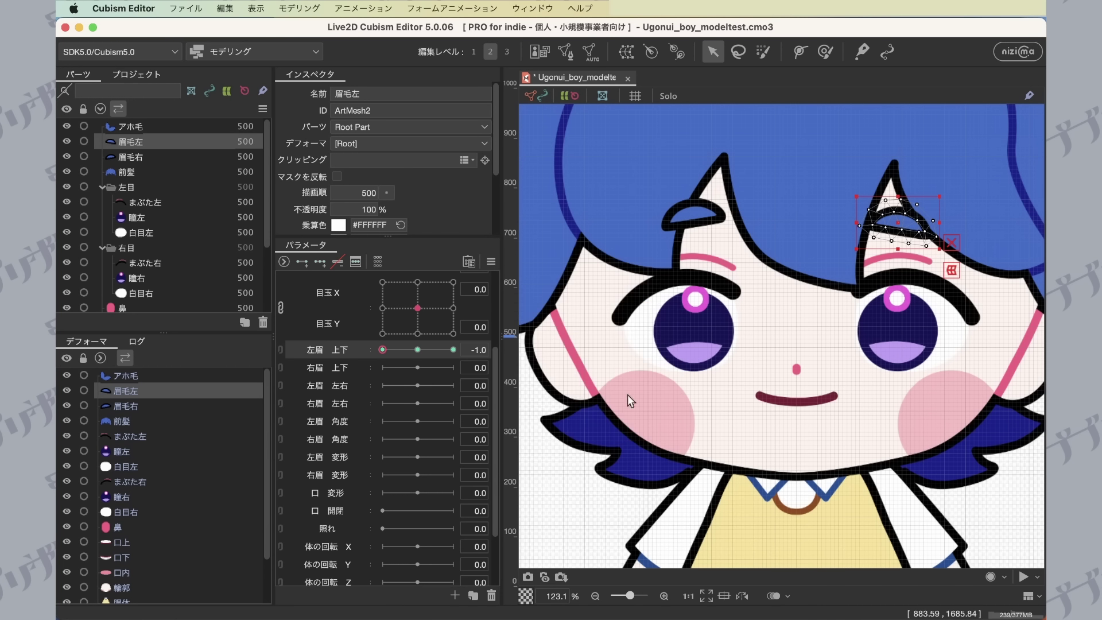
{"action": "left_click", "coordinate": [473, 342]}
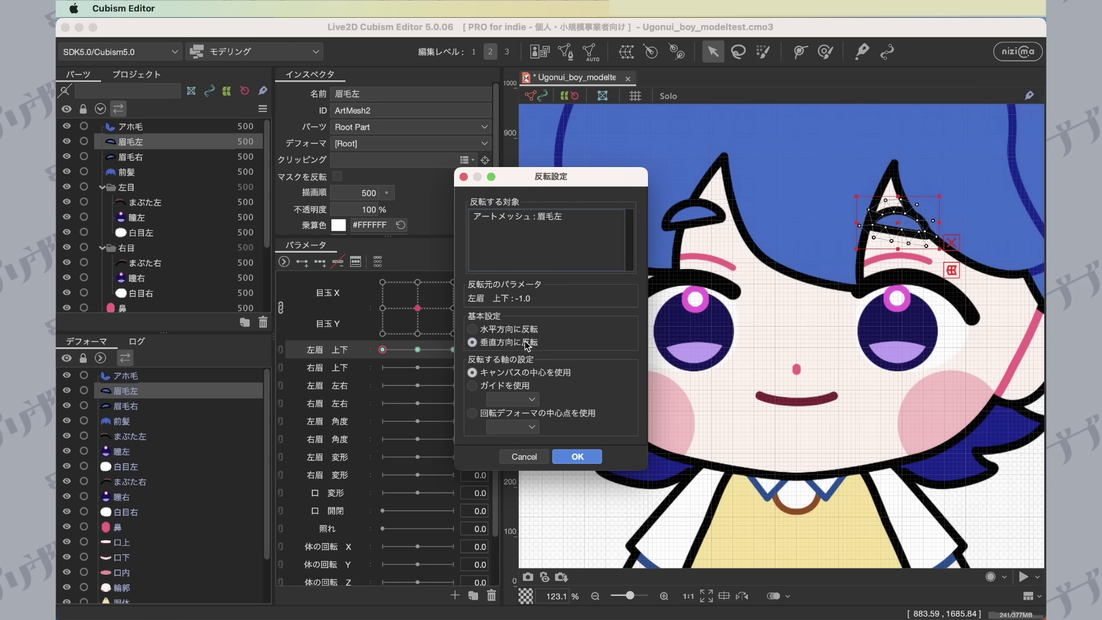
{"action": "left_click", "coordinate": [577, 456]}
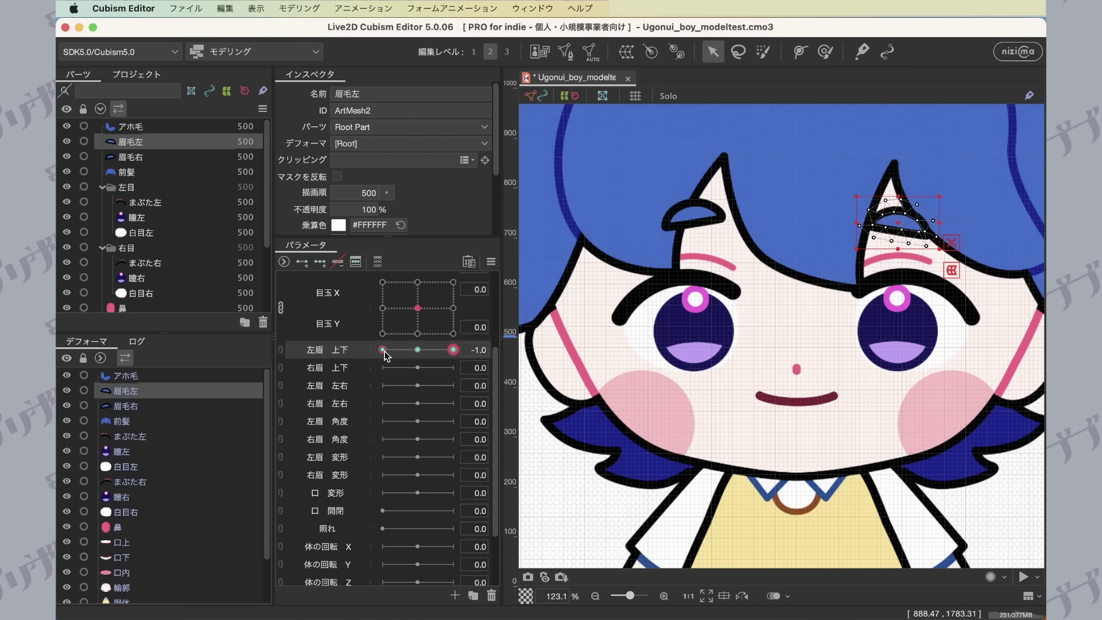
{"action": "left_click_drag", "start_coordinate": [383, 351], "coordinate": [352, 347]}
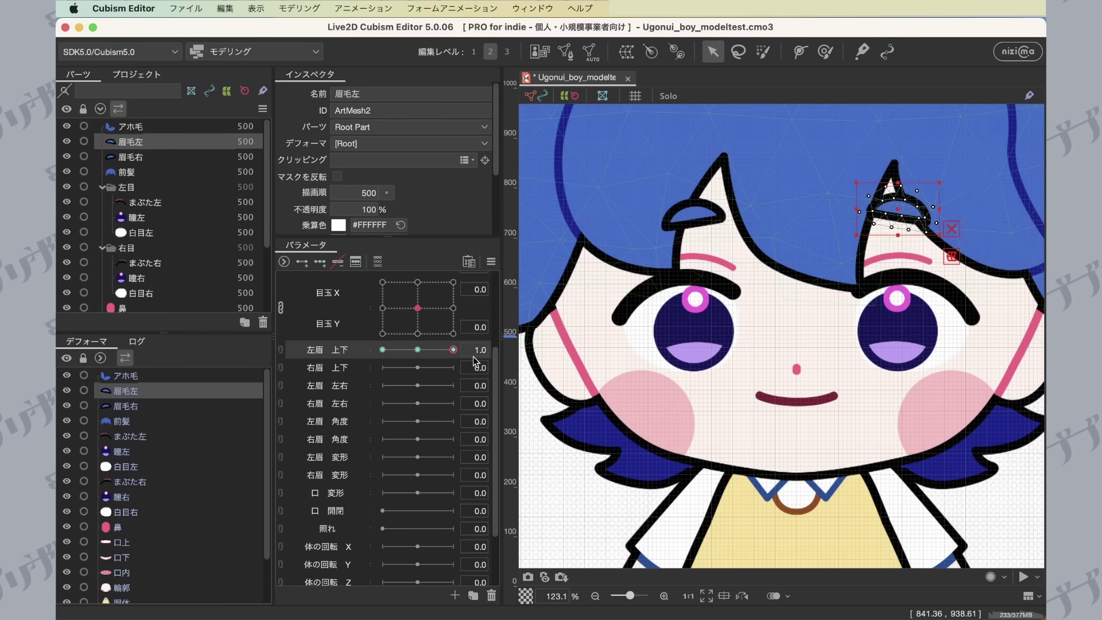
{"action": "left_click", "coordinate": [417, 349]}
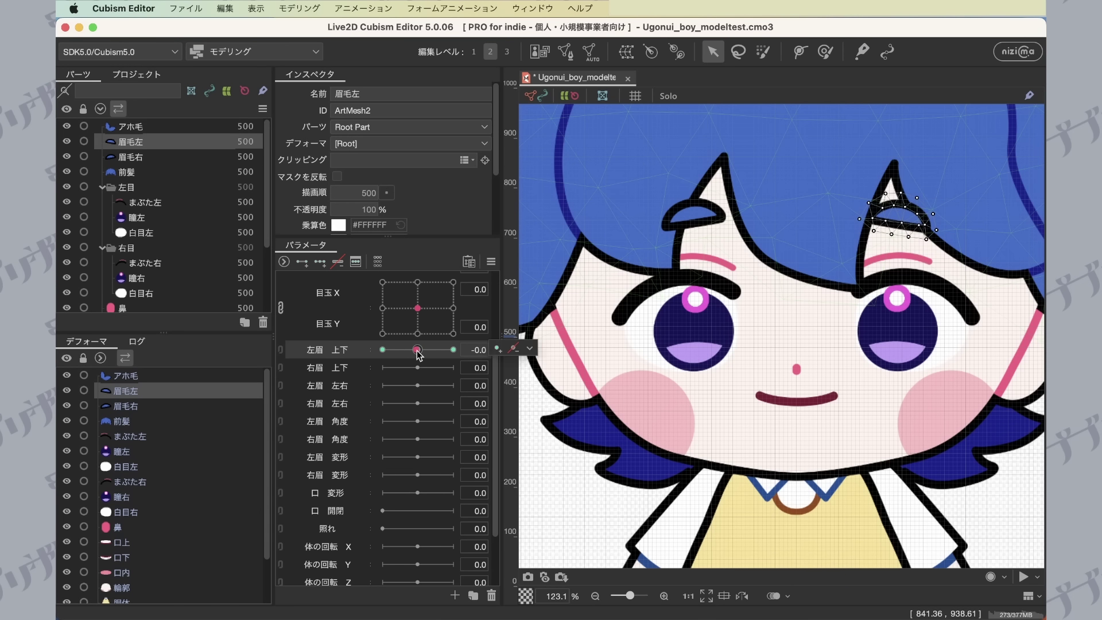
Select 眉毛右 and add three keys to 右眉 上下.
{"action": "left_click", "coordinate": [132, 157]}
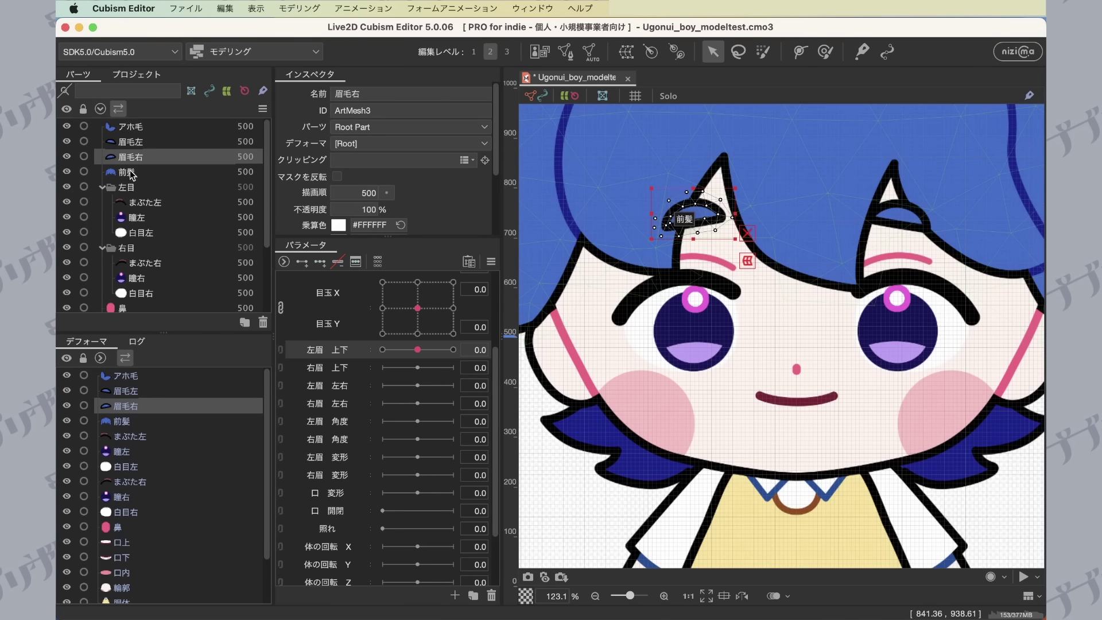
{"action": "left_click", "coordinate": [336, 372]}
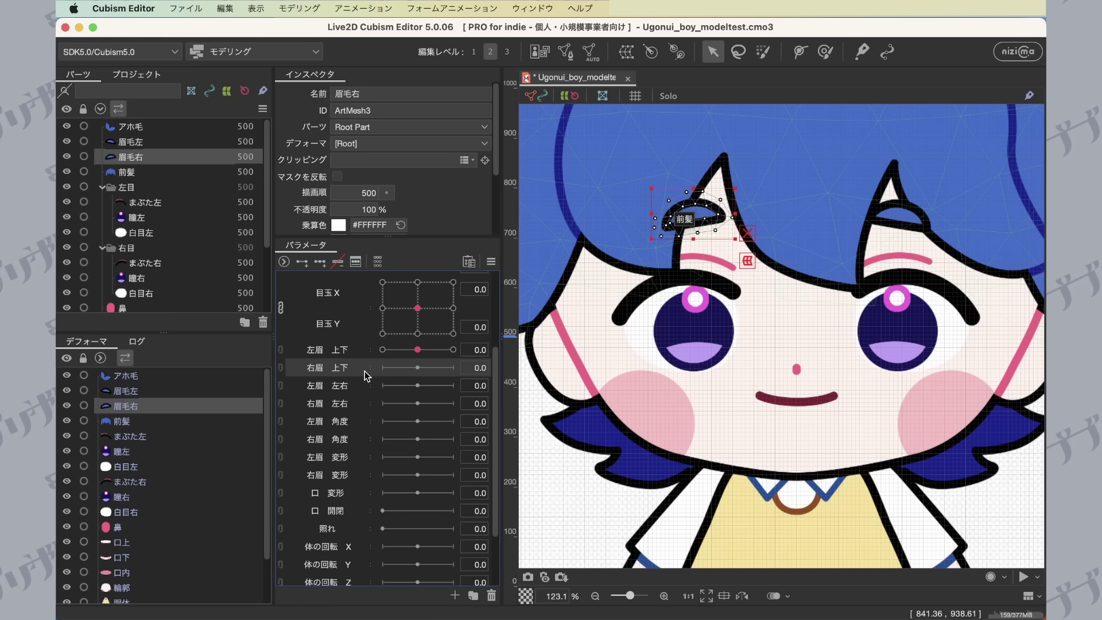
{"action": "left_click", "coordinate": [320, 261]}
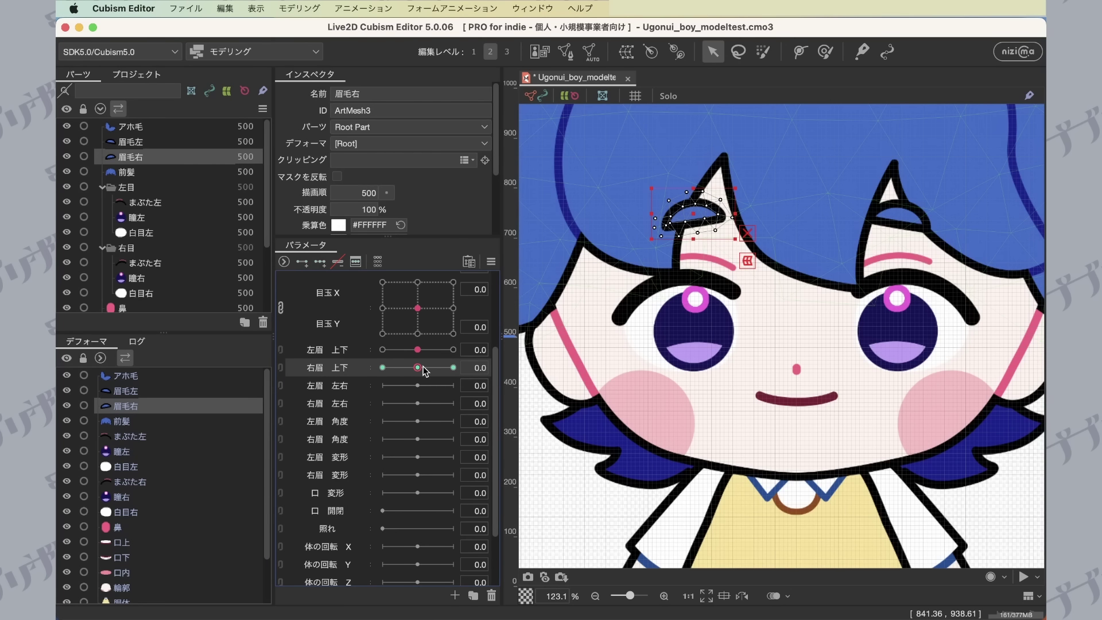
Set 右眉 上下 to -1.0 and nudge 眉毛右 down by the same amount as 眉毛左.
{"action": "left_click", "coordinate": [382, 367]}
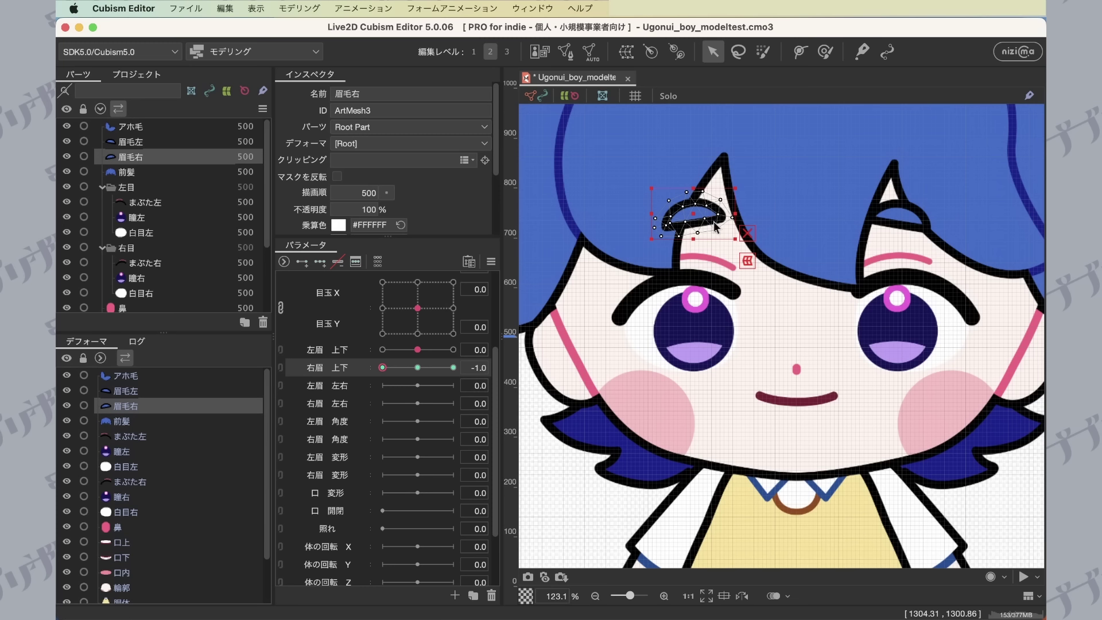
{"action": "key", "text": "Down"}
{"action": "key", "text": "Down"}
{"action": "key", "text": "Down"}
{"action": "key", "text": "Down"}
{"action": "key", "text": "Down"}
{"action": "key", "text": "Down"}
{"action": "key", "text": "Down"}
{"action": "key", "text": "Down"}
{"action": "key", "text": "Down"}
{"action": "key", "text": "Down"}
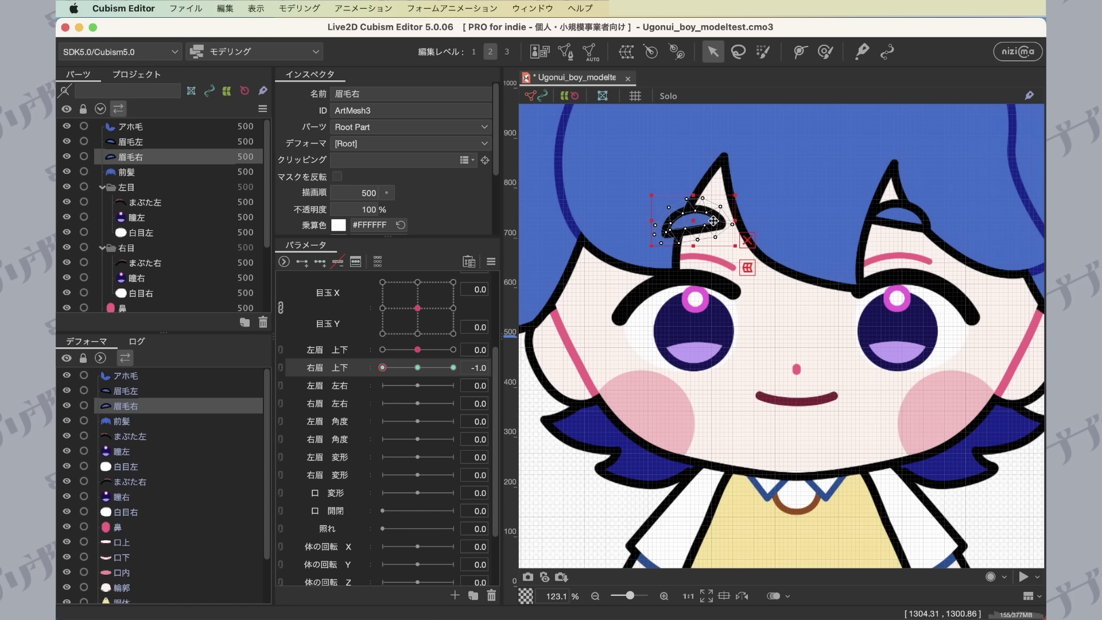
Compare the lowered heights of both eyebrows by moving 左眉 上下 to -1.0 and back to 0.0.
{"action": "left_click_drag", "start_coordinate": [418, 349], "coordinate": [345, 349]}
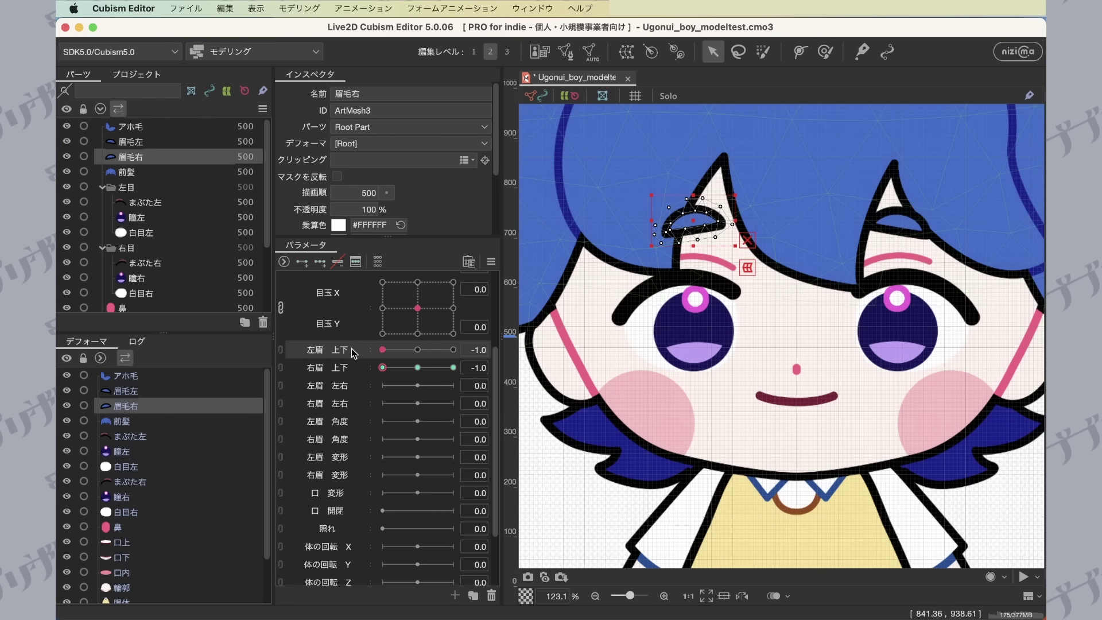
{"action": "left_click_drag", "start_coordinate": [371, 346], "coordinate": [422, 359]}
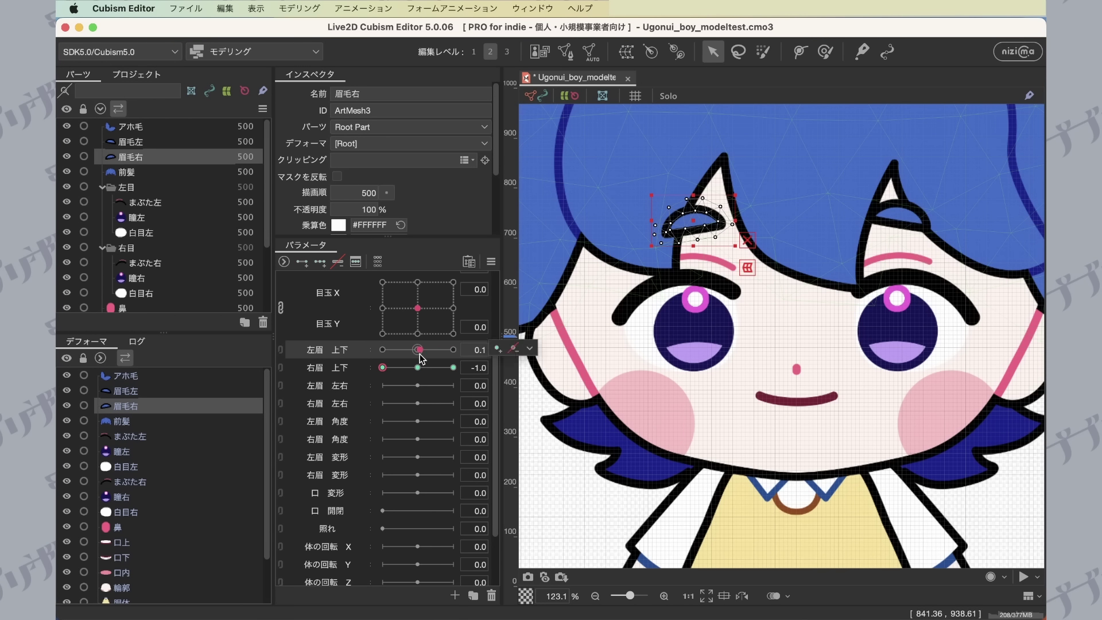
{"action": "left_click", "coordinate": [358, 370]}
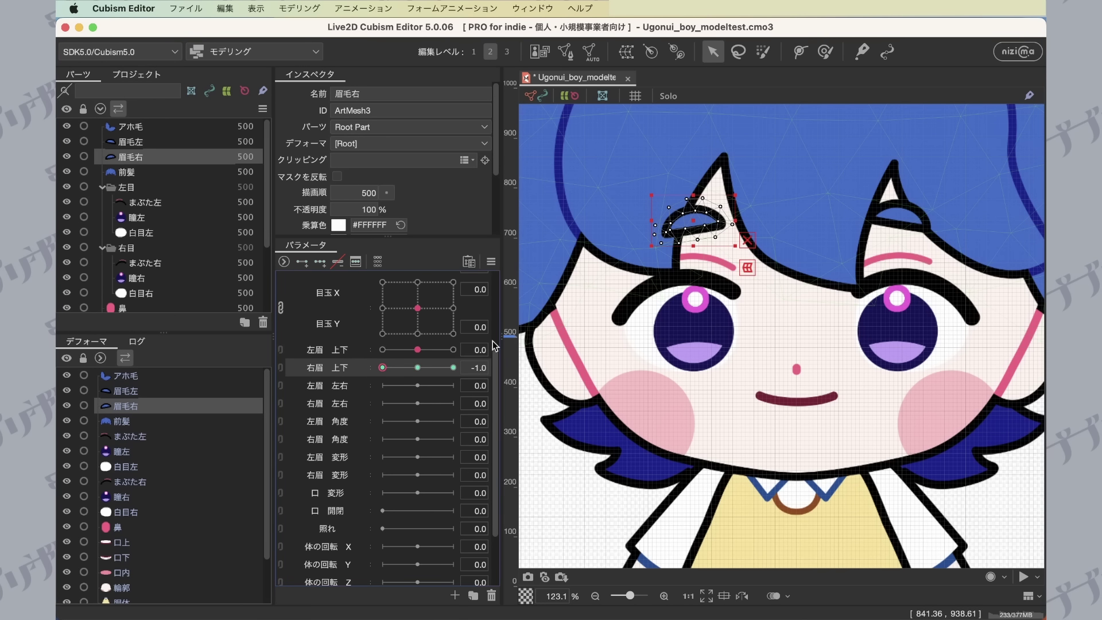
Mirror the 眉毛右 movement of 右眉 上下 vertically, using the canvas center as the axis.
{"action": "left_click", "coordinate": [491, 262]}
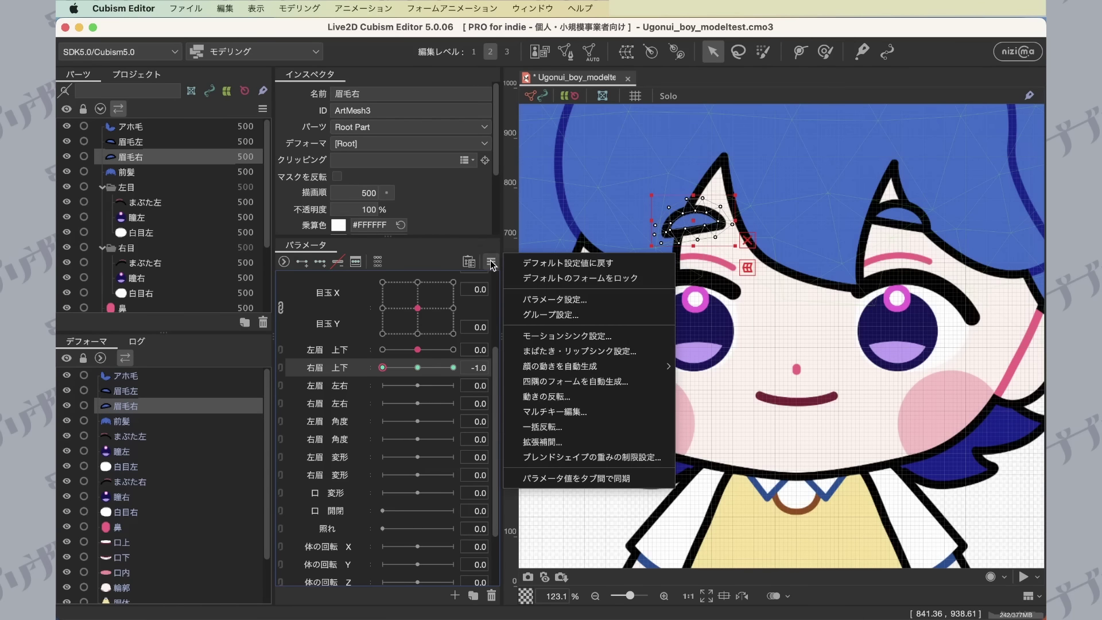
{"action": "left_click", "coordinate": [546, 396]}
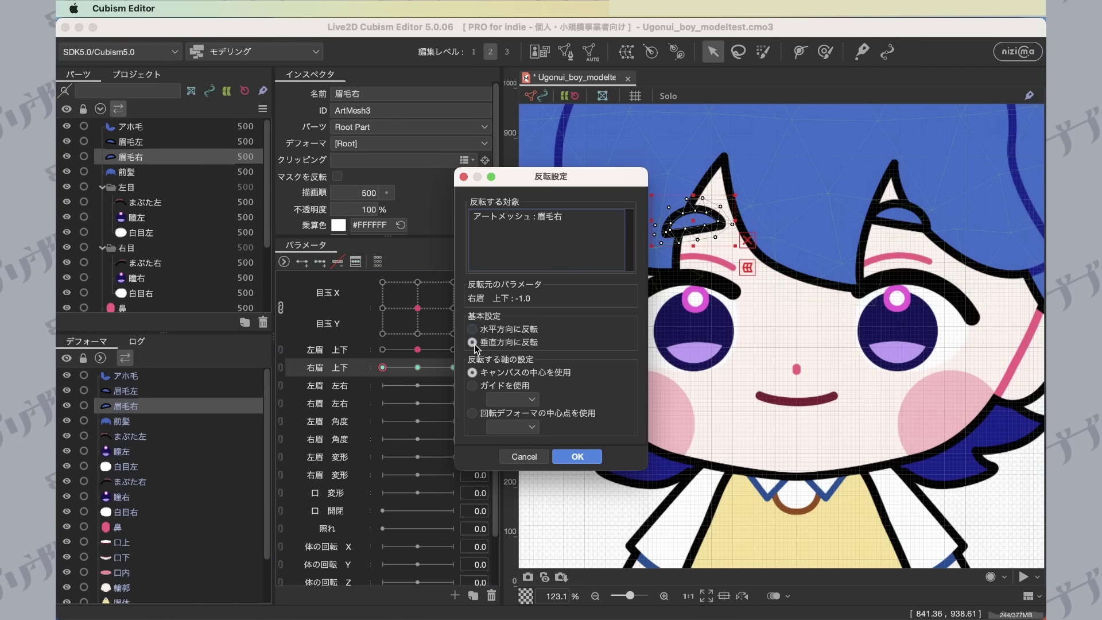
{"action": "left_click", "coordinate": [578, 457]}
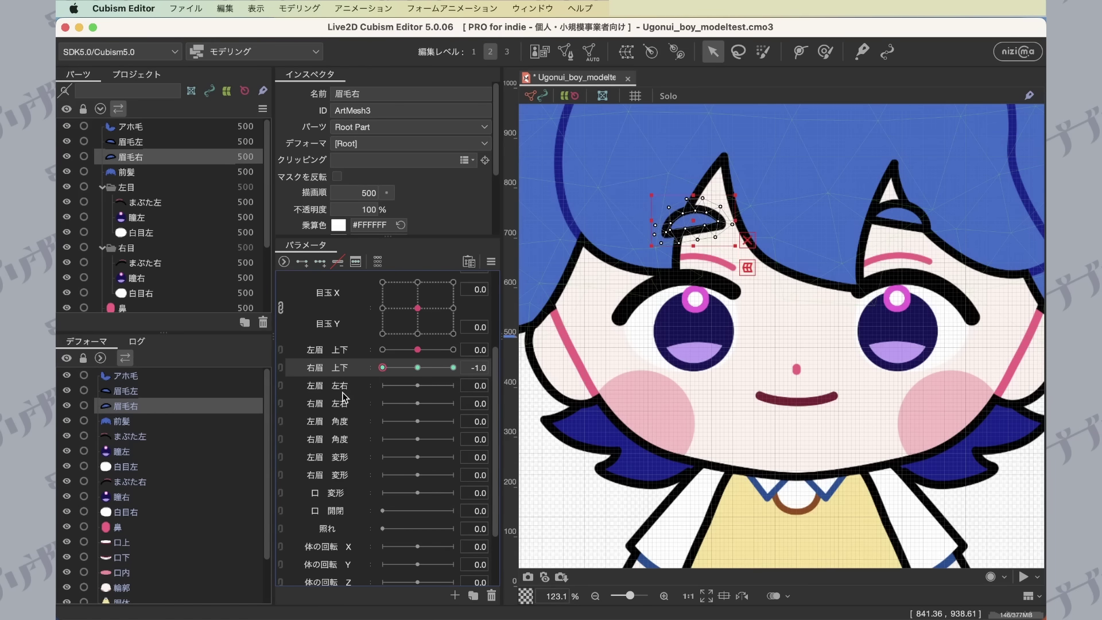
{"action": "left_click", "coordinate": [656, 454]}
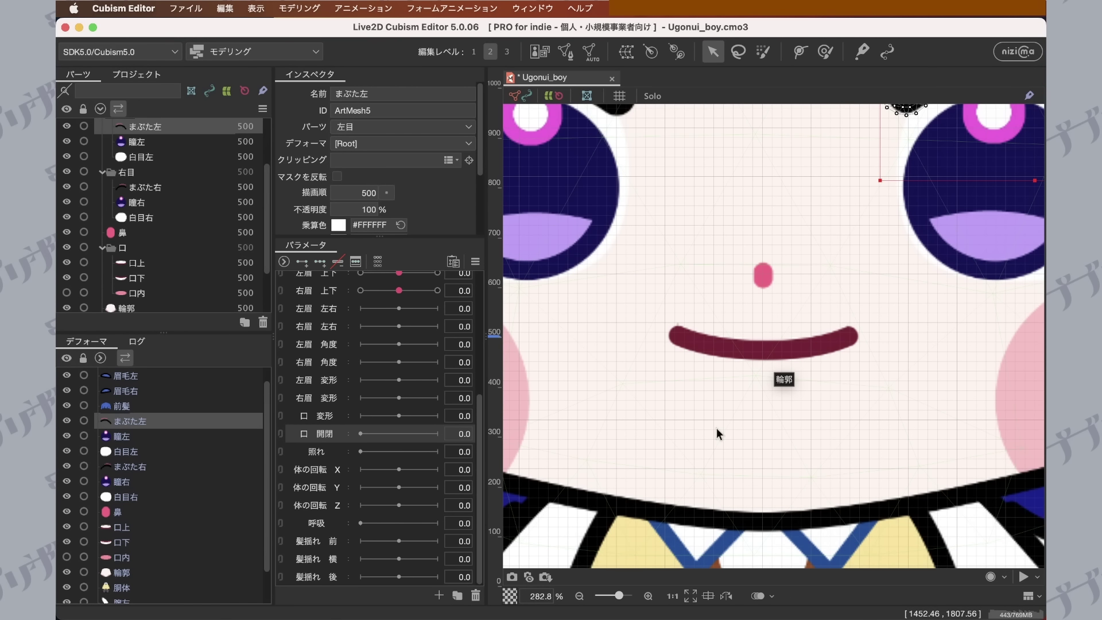
Select the mouth parts 口上, 口下 and 口内 together and add two keys to 口 開閉.
{"action": "scroll", "coordinate": [160, 266], "scroll_direction": "down", "scroll_amount": 3}
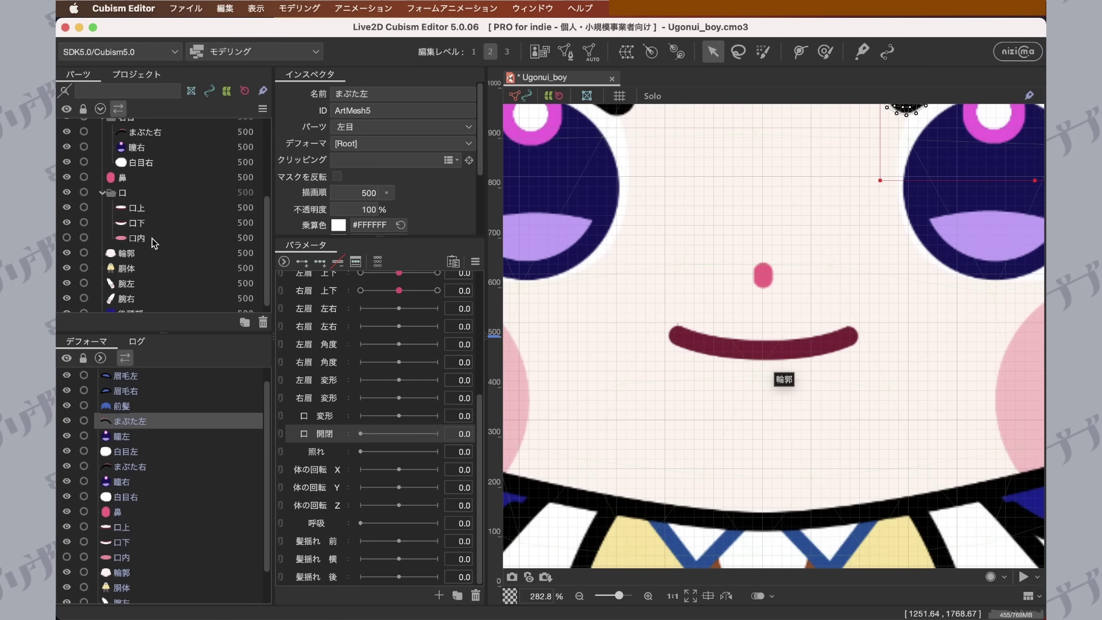
{"action": "left_click", "coordinate": [120, 208]}
{"action": "left_click", "coordinate": [102, 193]}
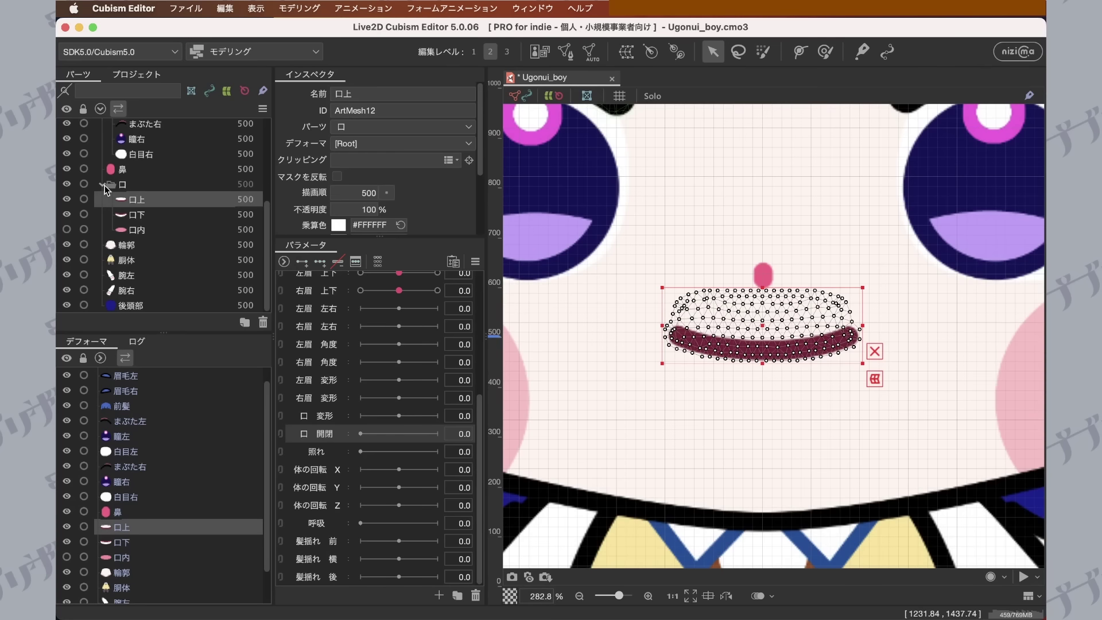
{"action": "left_click", "coordinate": [102, 229]}
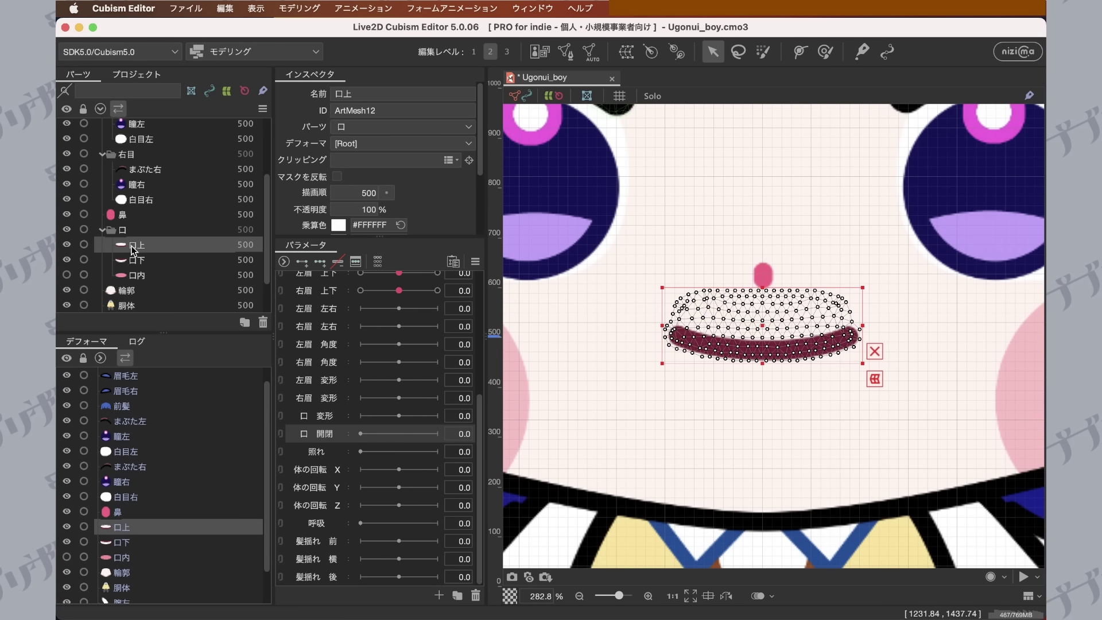
{"action": "scroll", "coordinate": [136, 238], "scroll_direction": "down", "scroll_amount": 1}
{"action": "left_click", "coordinate": [138, 214]}
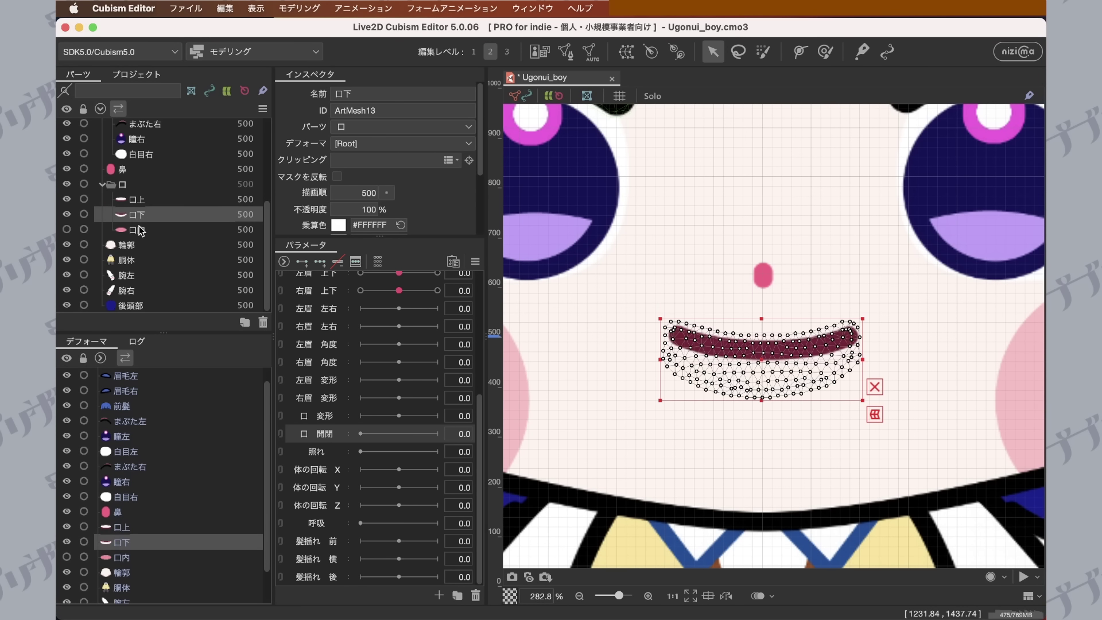
{"action": "left_click", "coordinate": [138, 230]}
{"action": "left_click", "coordinate": [141, 201], "text": "shift"}
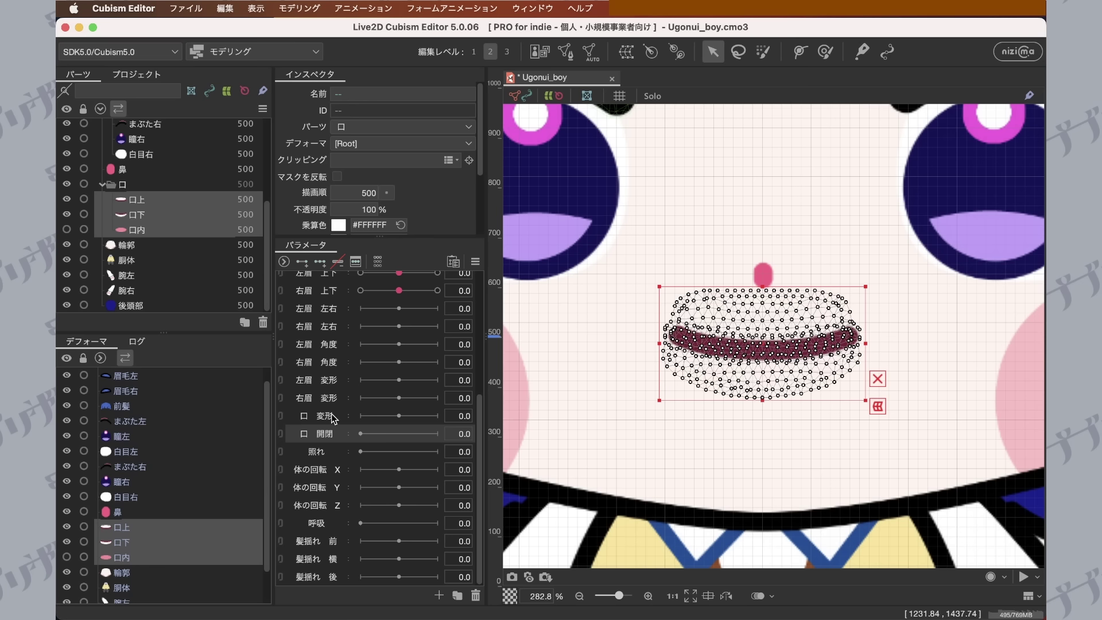
{"action": "left_click", "coordinate": [302, 263]}
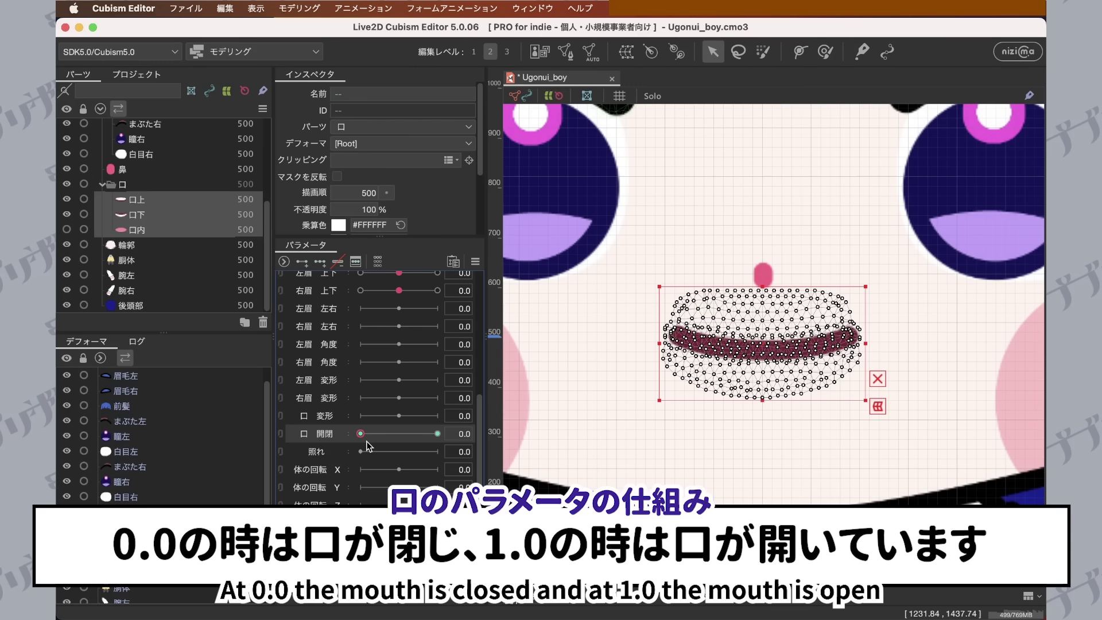
Set 口 開閉 to 1.0 and place a five-point deform path along the lip line of 口上.
{"action": "left_click_drag", "start_coordinate": [362, 435], "coordinate": [437, 433]}
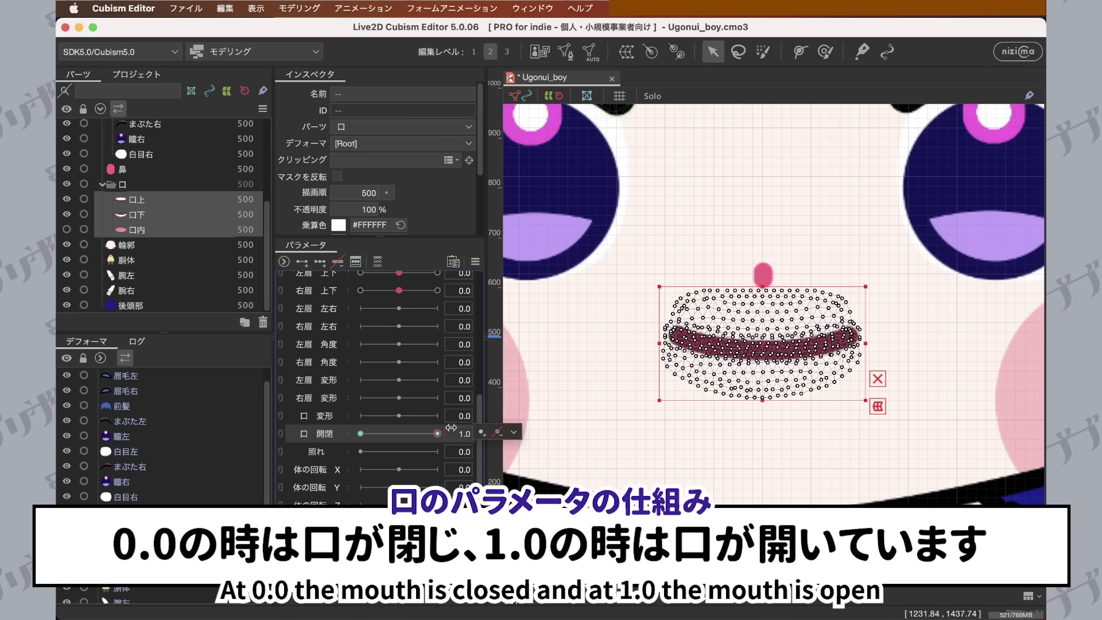
{"action": "left_click", "coordinate": [136, 202]}
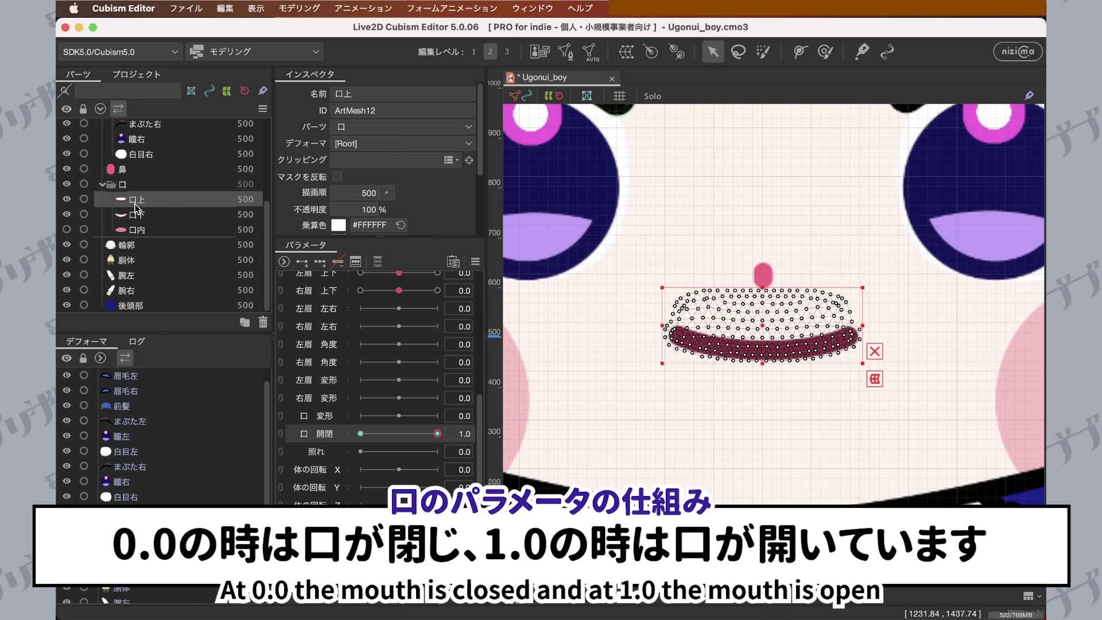
{"action": "scroll", "coordinate": [752, 356], "scroll_direction": "up", "scroll_amount": 4}
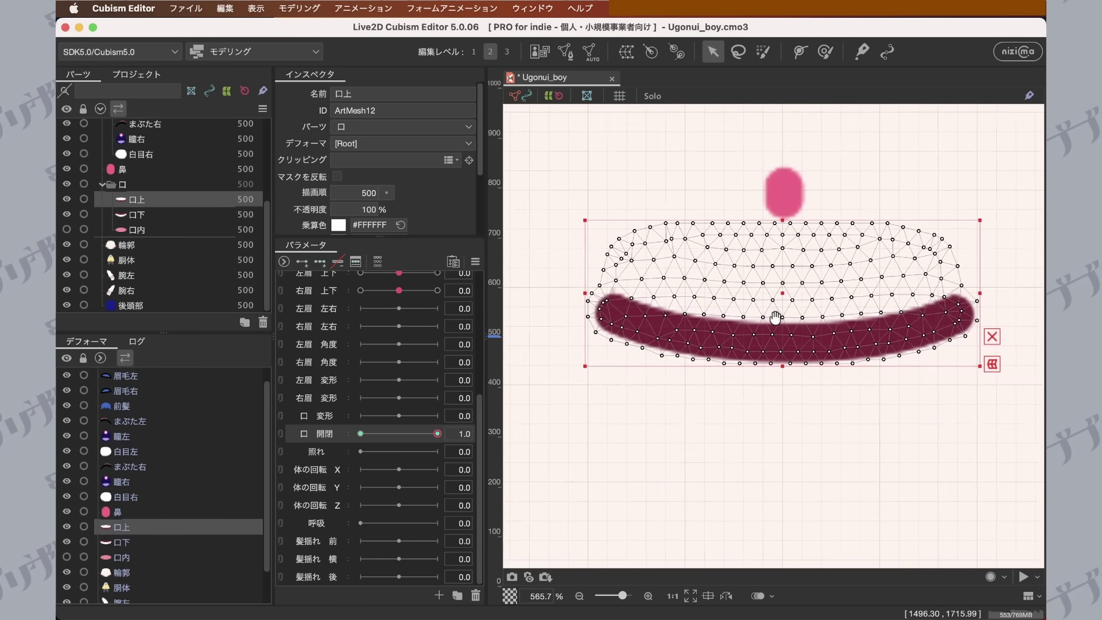
{"action": "left_click", "coordinate": [798, 52]}
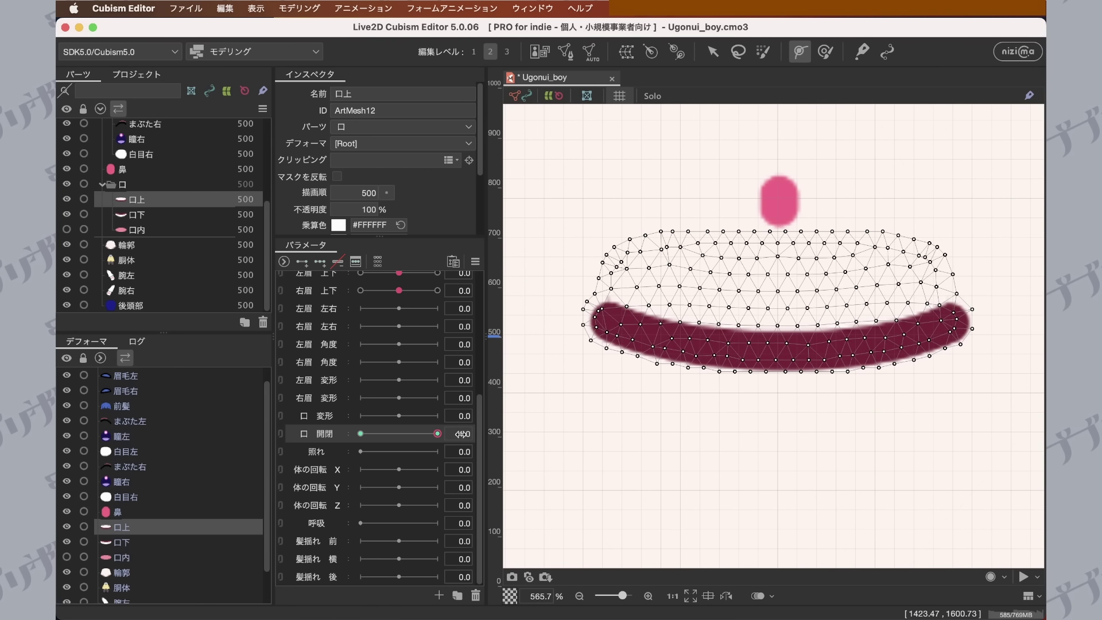
{"action": "left_click", "coordinate": [597, 315]}
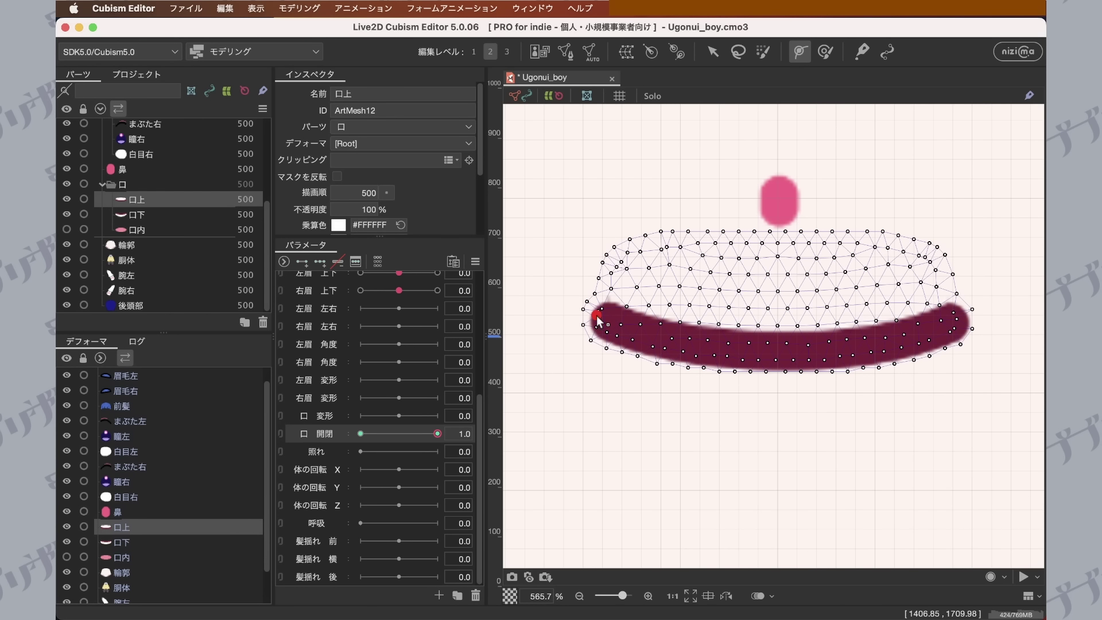
{"action": "left_click", "coordinate": [687, 343]}
{"action": "left_click", "coordinate": [777, 349]}
{"action": "left_click", "coordinate": [873, 342]}
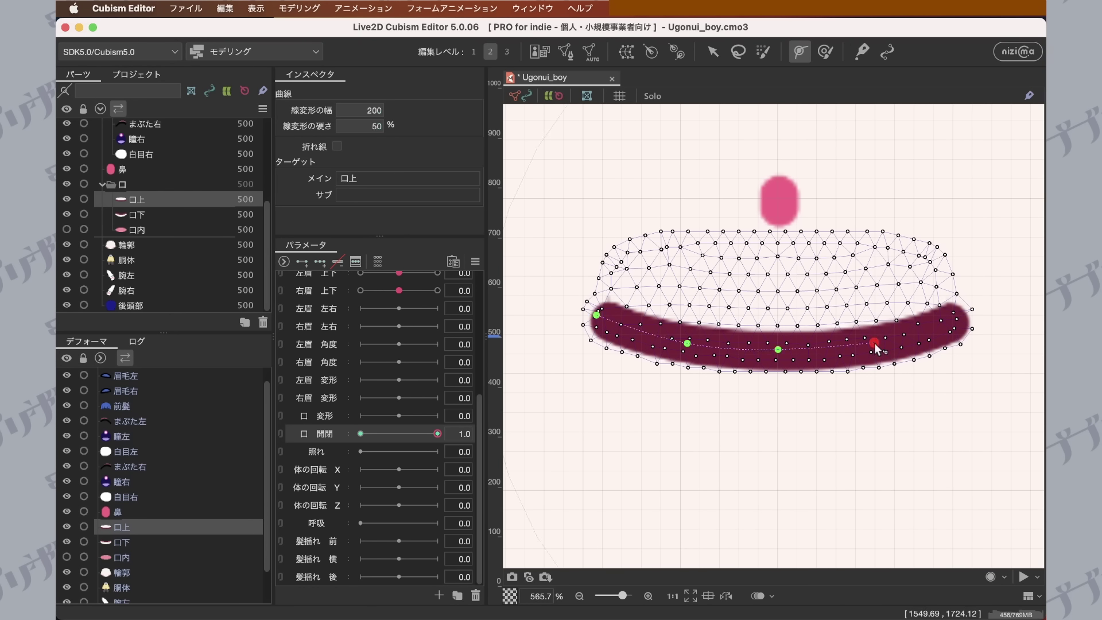
{"action": "left_click", "coordinate": [958, 315]}
{"action": "left_click", "coordinate": [875, 343]}
{"action": "left_click", "coordinate": [687, 343]}
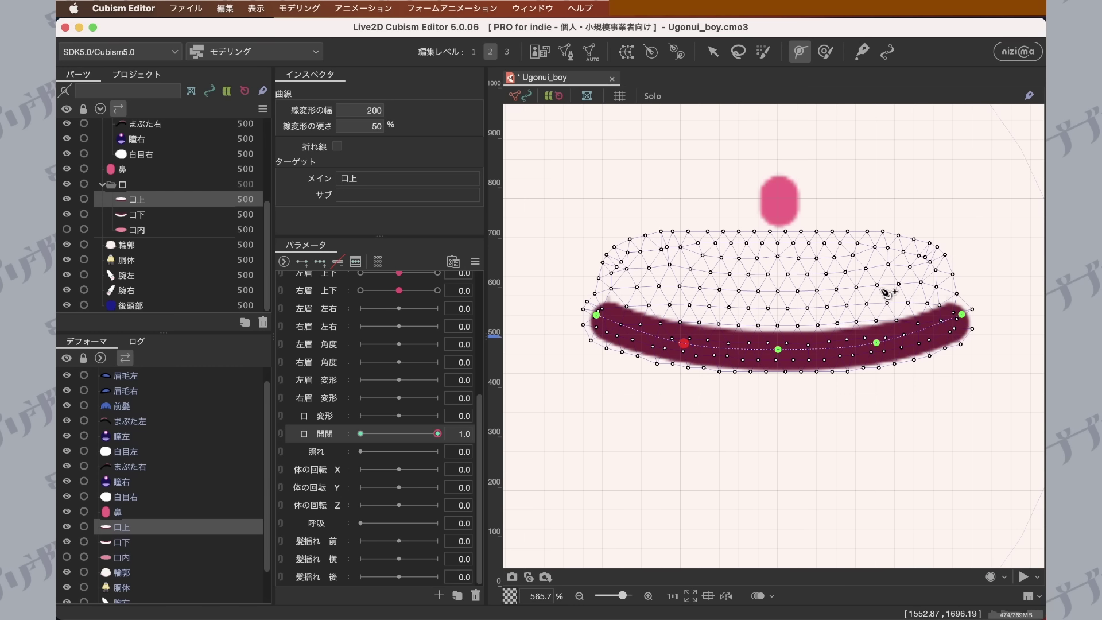
Raise the middle deform path points of 口上 and lower its end points, bending the upper lip into a gentle upward arch.
{"action": "left_click", "coordinate": [712, 51]}
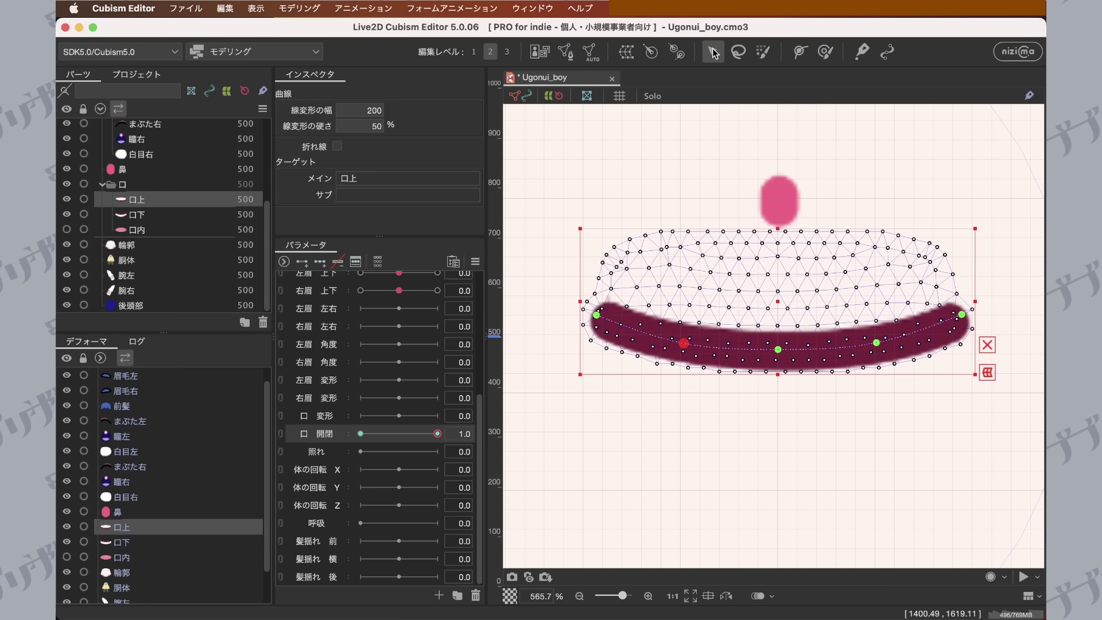
{"action": "left_click_drag", "start_coordinate": [777, 348], "coordinate": [777, 325]}
{"action": "left_click_drag", "start_coordinate": [877, 342], "coordinate": [876, 317]}
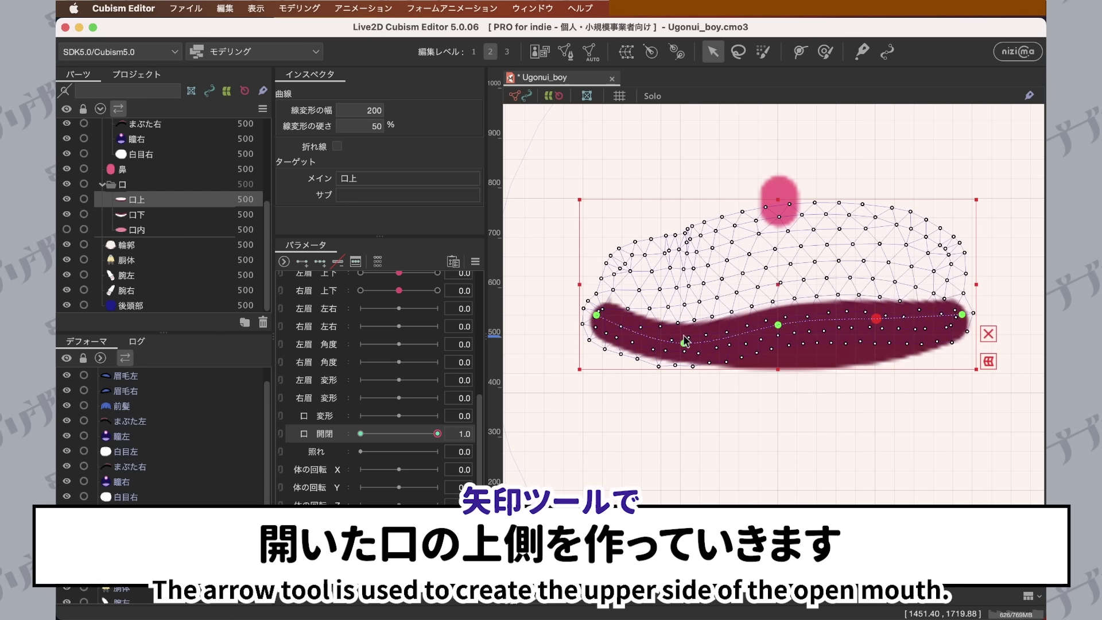
{"action": "left_click_drag", "start_coordinate": [684, 342], "coordinate": [684, 320]}
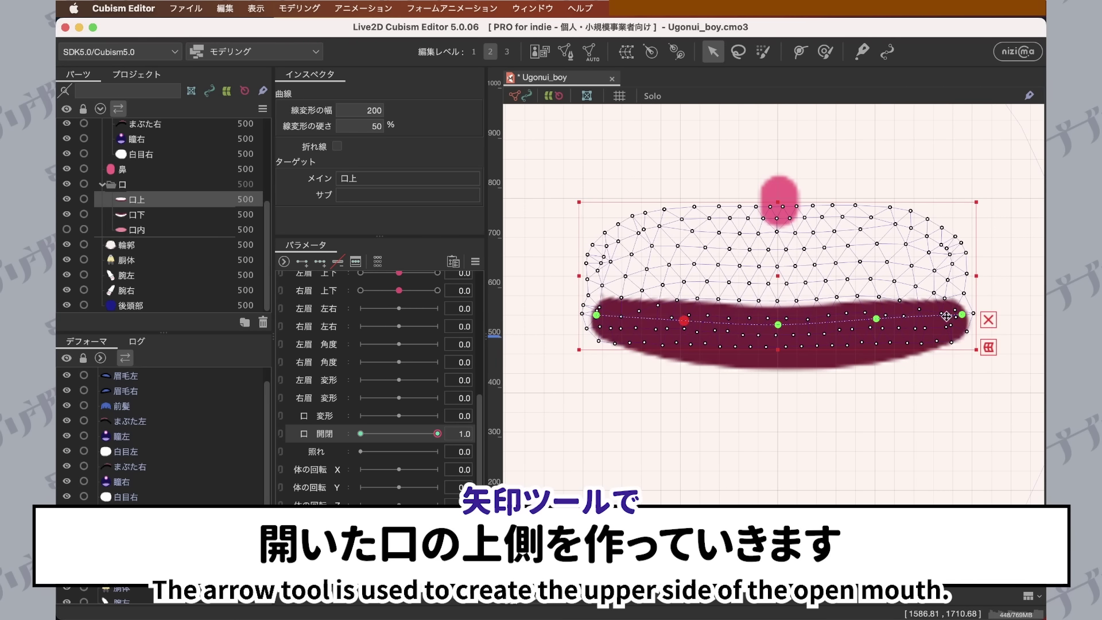
{"action": "left_click_drag", "start_coordinate": [777, 325], "coordinate": [779, 315]}
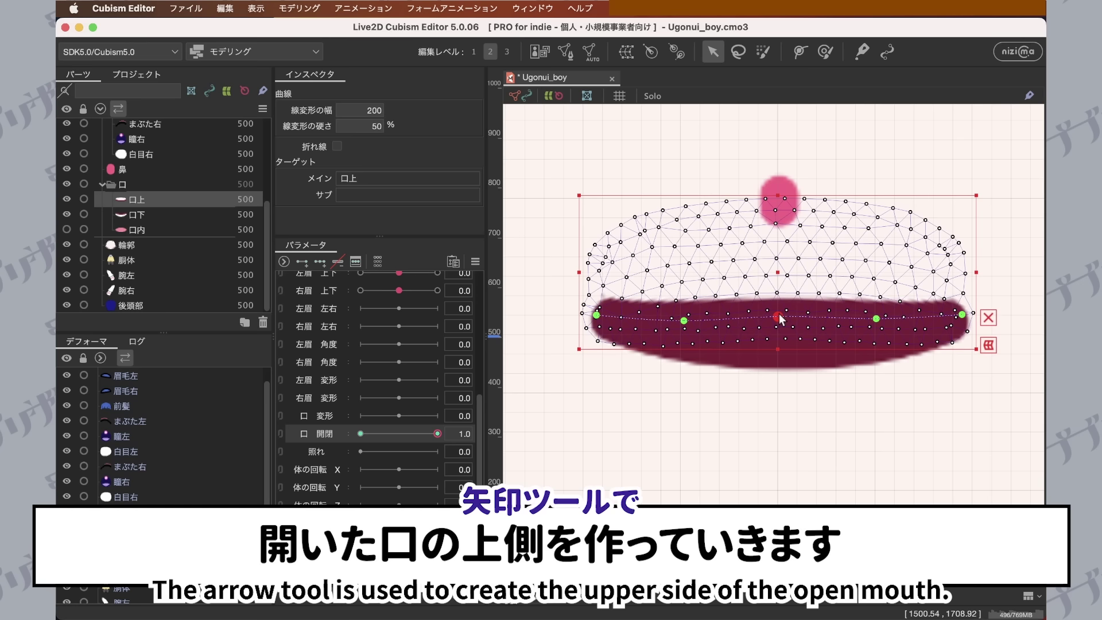
{"action": "left_click_drag", "start_coordinate": [962, 314], "coordinate": [958, 323]}
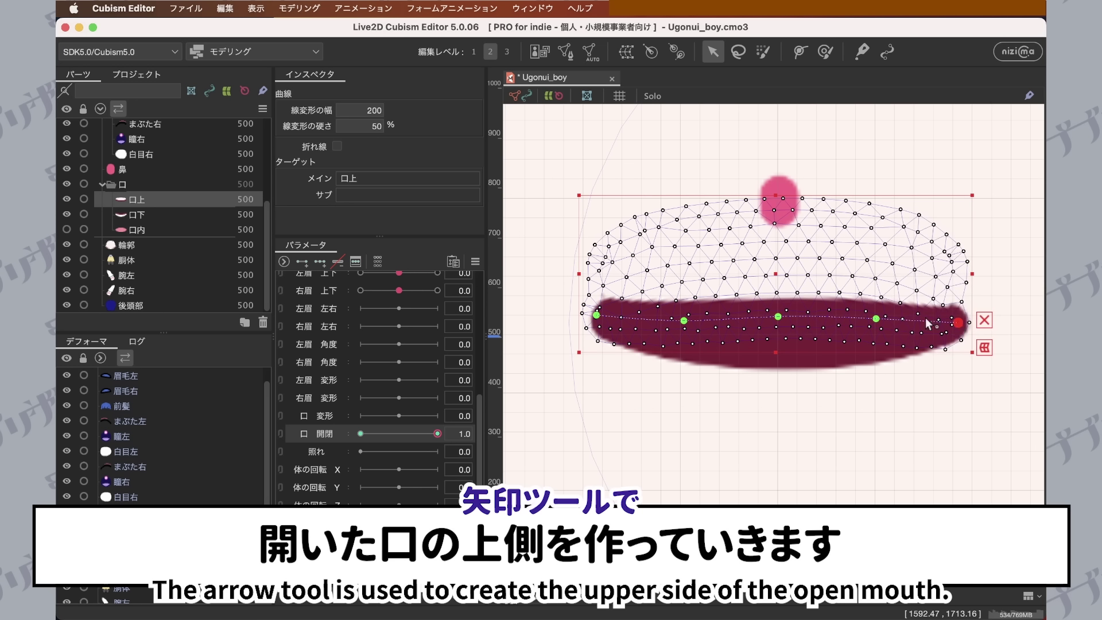
{"action": "left_click_drag", "start_coordinate": [597, 315], "coordinate": [602, 324]}
{"action": "left_click_drag", "start_coordinate": [684, 320], "coordinate": [682, 319]}
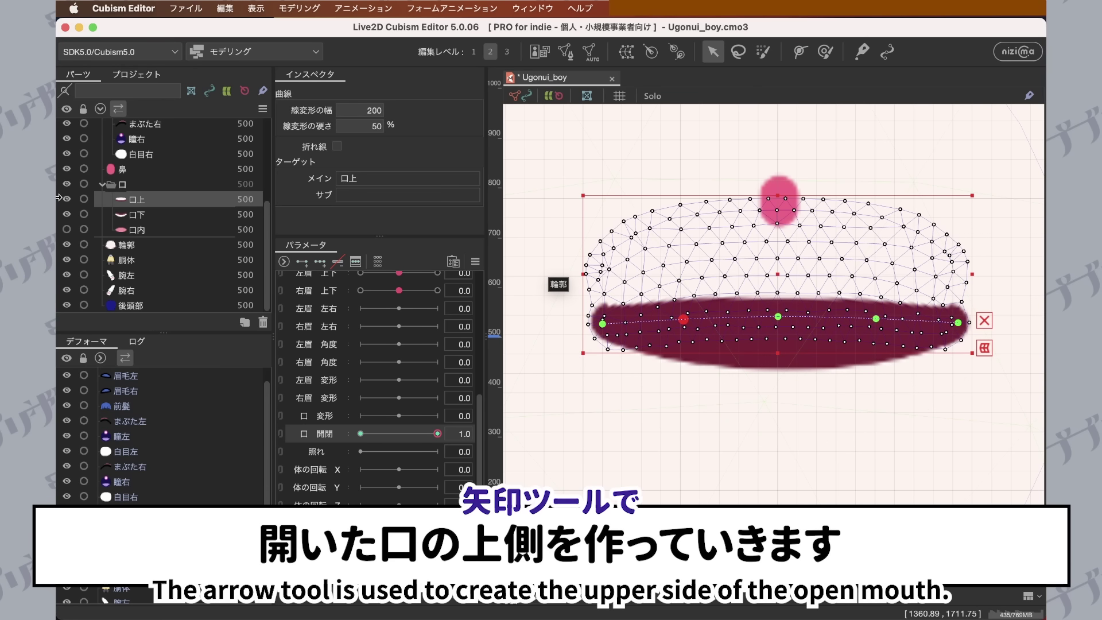
Hide 口下 and move the whole arched 口上 lip slightly upward with 口 開閉 at 1.0.
{"action": "left_click", "coordinate": [134, 218]}
{"action": "left_click", "coordinate": [138, 231]}
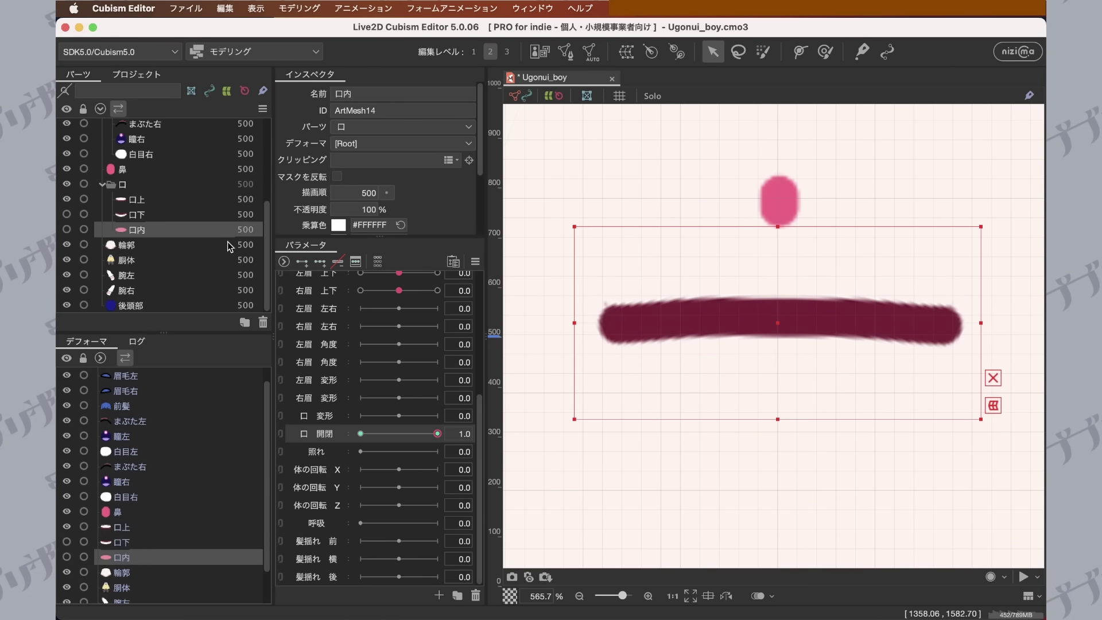
{"action": "left_click", "coordinate": [893, 312]}
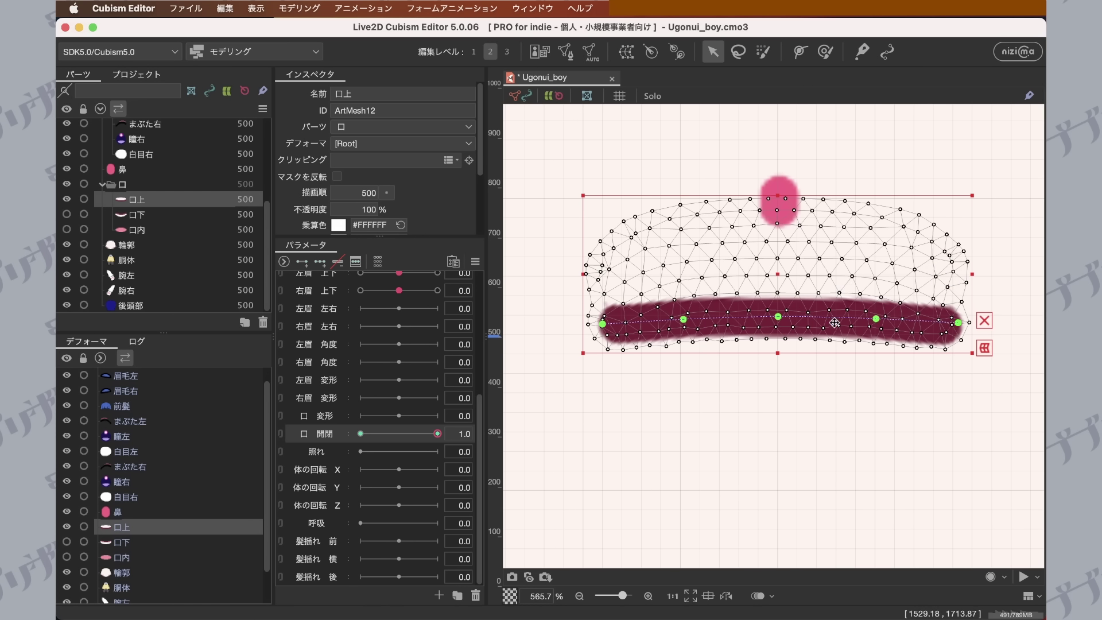
{"action": "left_click_drag", "start_coordinate": [780, 271], "coordinate": [776, 251]}
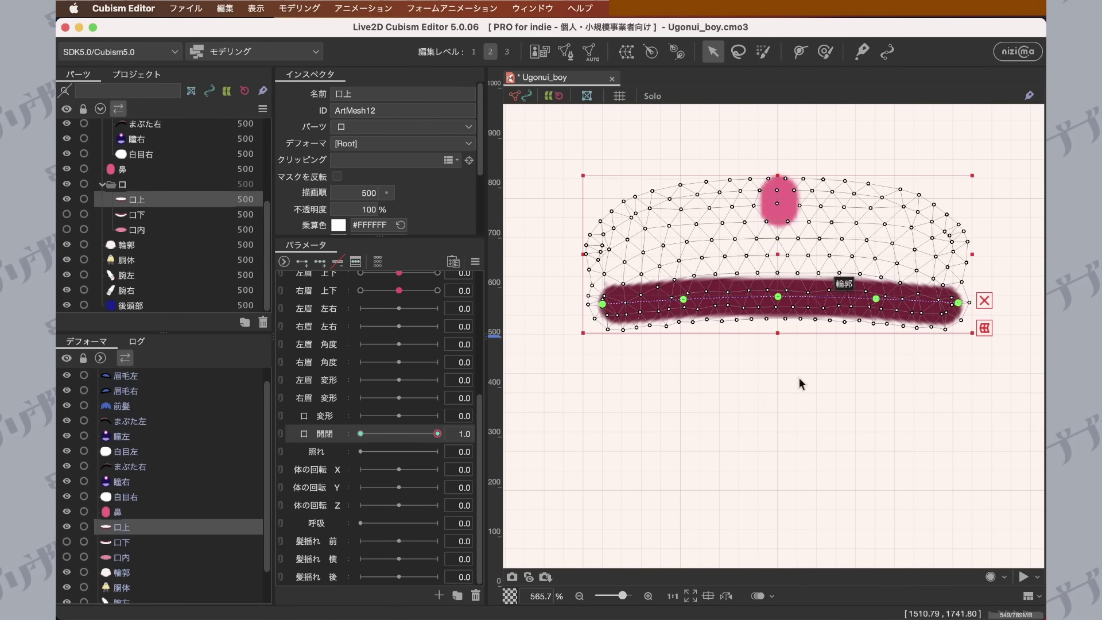
{"action": "left_click_drag", "start_coordinate": [428, 440], "coordinate": [443, 414]}
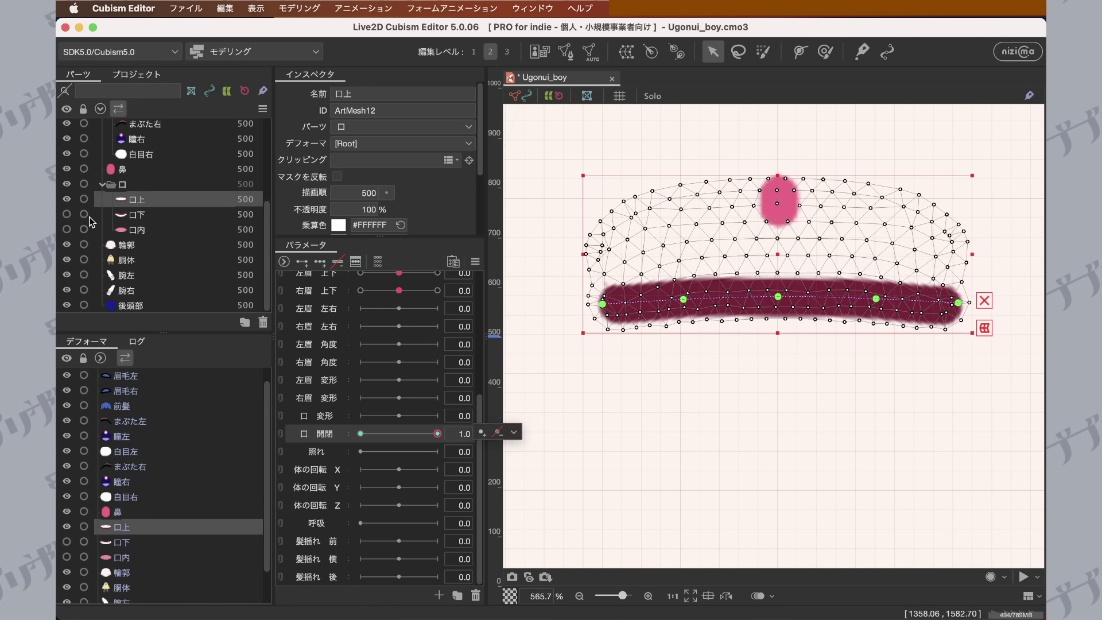
Place a five-point deform path along the lip line of 口下, hiding 口上 while doing so and showing it again.
{"action": "left_click", "coordinate": [122, 213]}
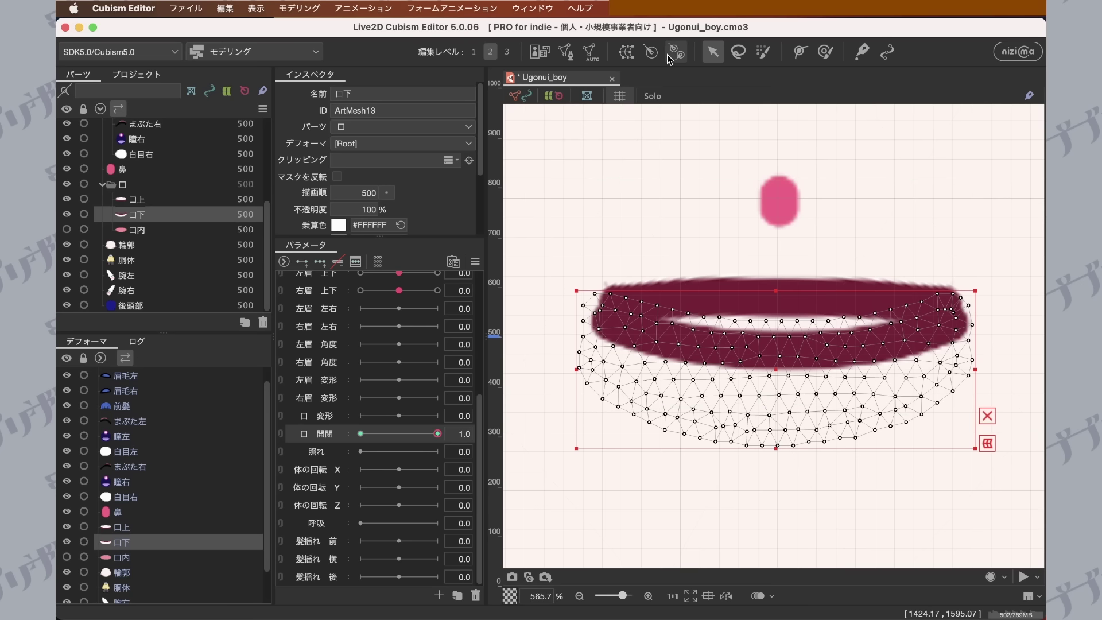
{"action": "left_click", "coordinate": [67, 198]}
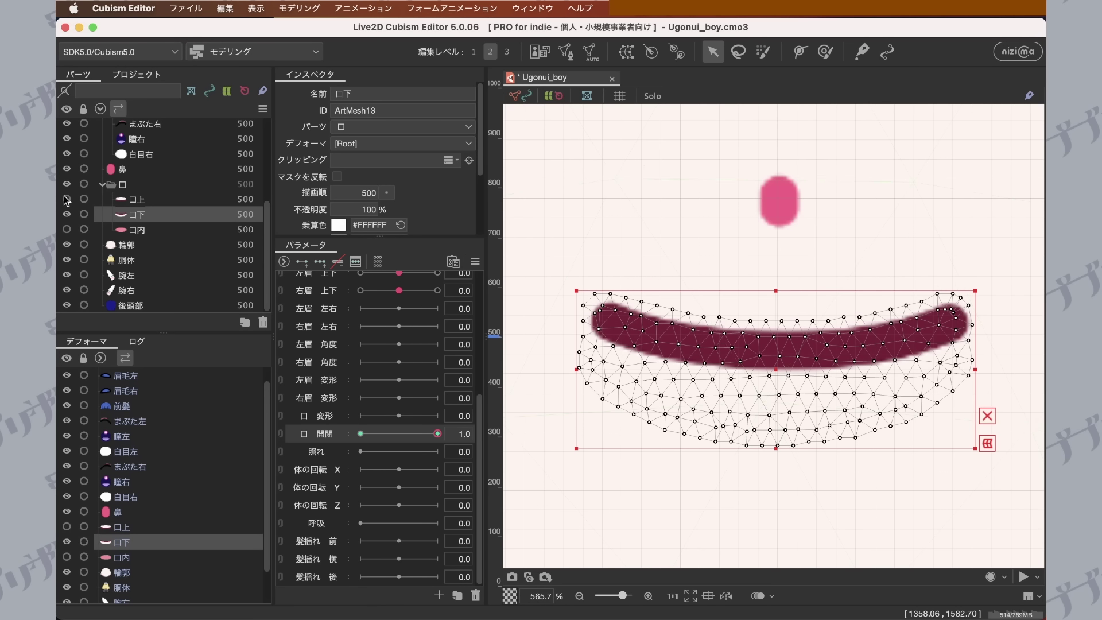
{"action": "left_click", "coordinate": [799, 52]}
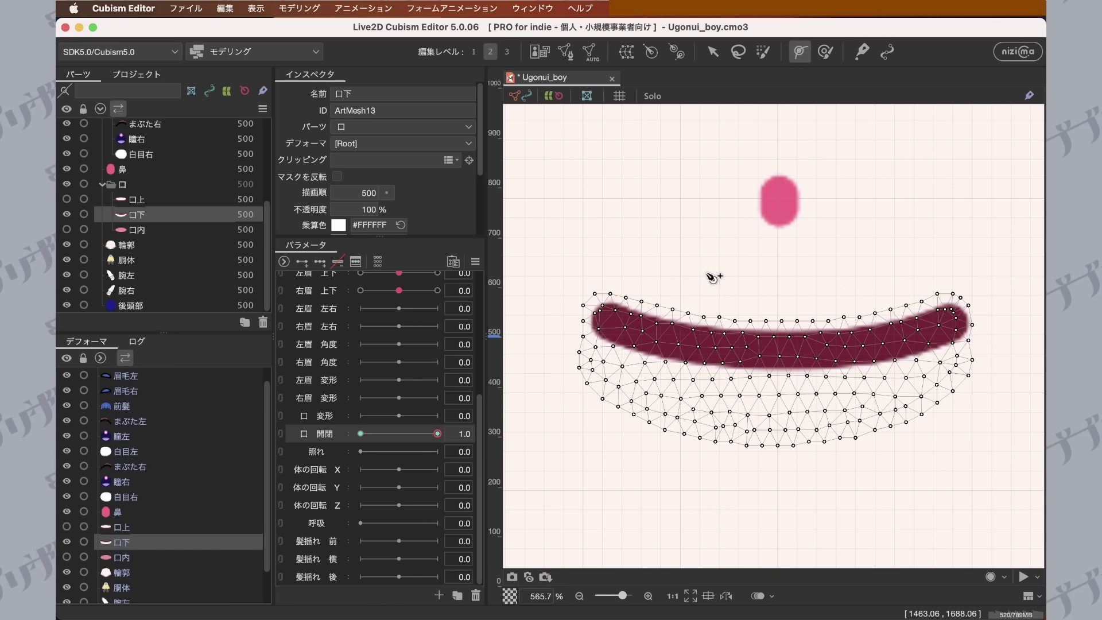
{"action": "left_click", "coordinate": [598, 316]}
{"action": "left_click", "coordinate": [686, 341]}
{"action": "left_click", "coordinate": [778, 351]}
{"action": "left_click", "coordinate": [863, 347]}
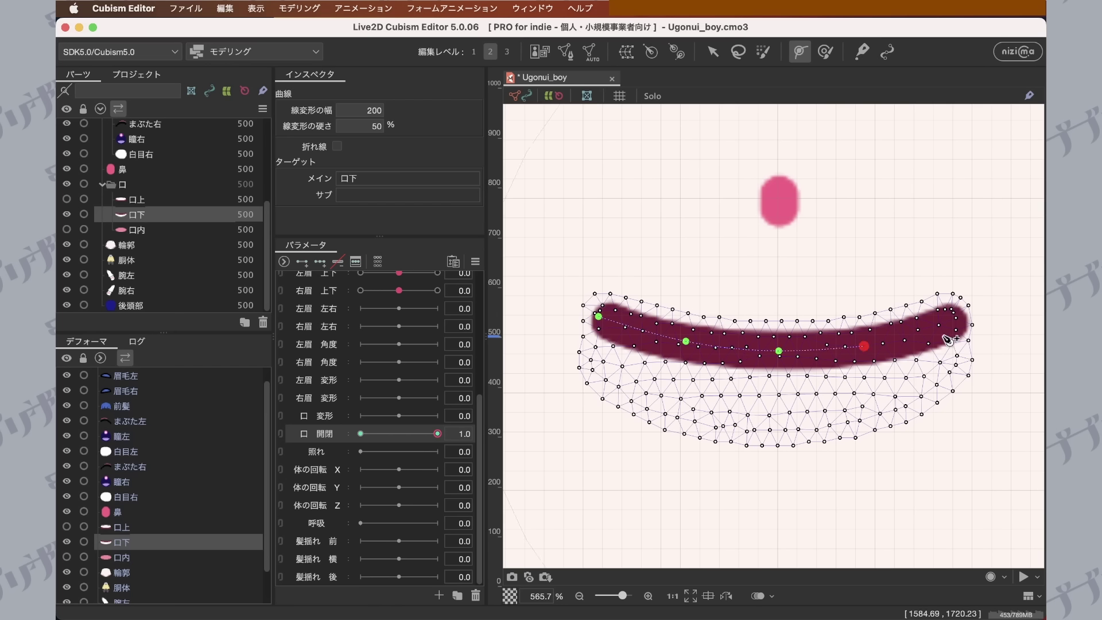
{"action": "left_click", "coordinate": [959, 318]}
{"action": "left_click_drag", "start_coordinate": [863, 347], "coordinate": [874, 346]}
{"action": "left_click", "coordinate": [67, 199]}
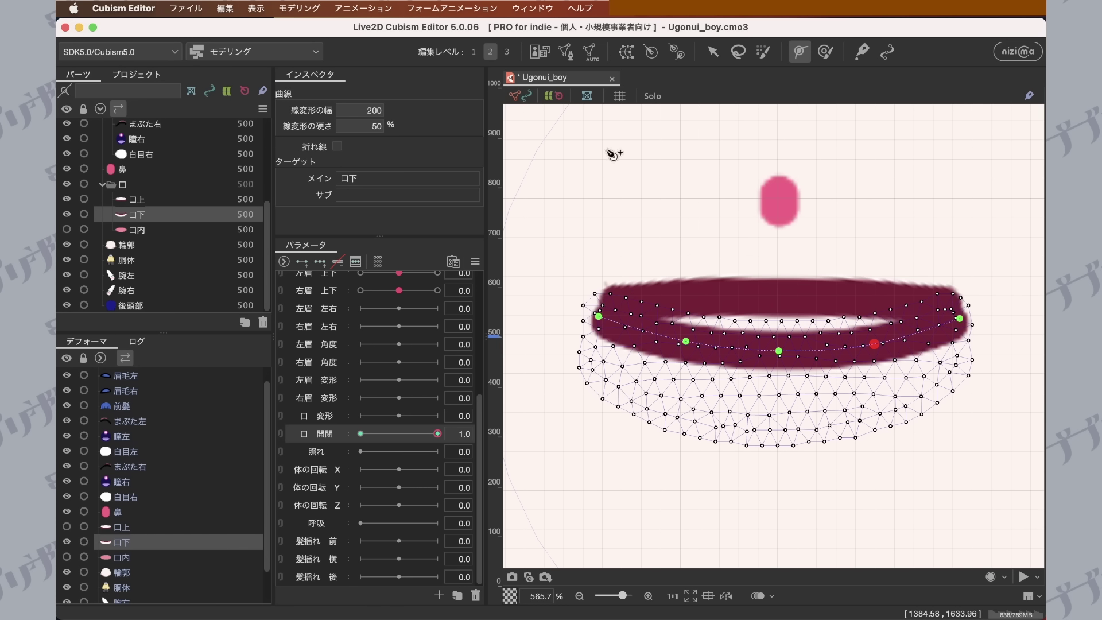
Pull the 口下 path points down into a wide U shape and join its ends to the corners of 口上.
{"action": "left_click", "coordinate": [712, 51]}
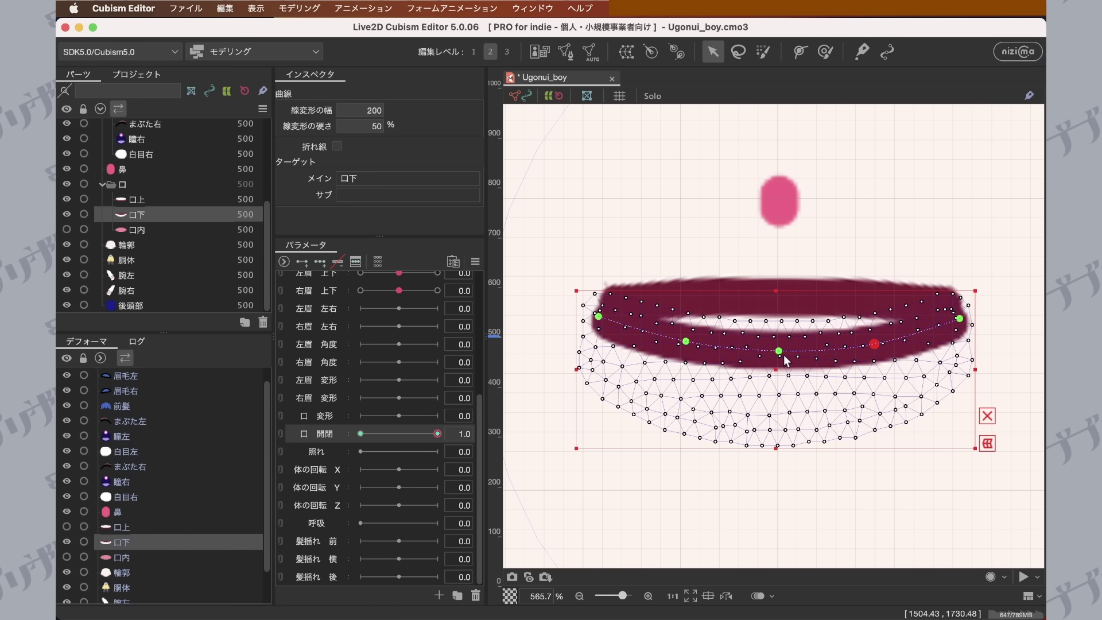
{"action": "left_click_drag", "start_coordinate": [780, 351], "coordinate": [797, 486]}
{"action": "left_click_drag", "start_coordinate": [872, 351], "coordinate": [890, 458]}
{"action": "left_click_drag", "start_coordinate": [687, 344], "coordinate": [674, 459]}
{"action": "left_click_drag", "start_coordinate": [782, 484], "coordinate": [782, 506]}
{"action": "left_click_drag", "start_coordinate": [880, 449], "coordinate": [909, 475]}
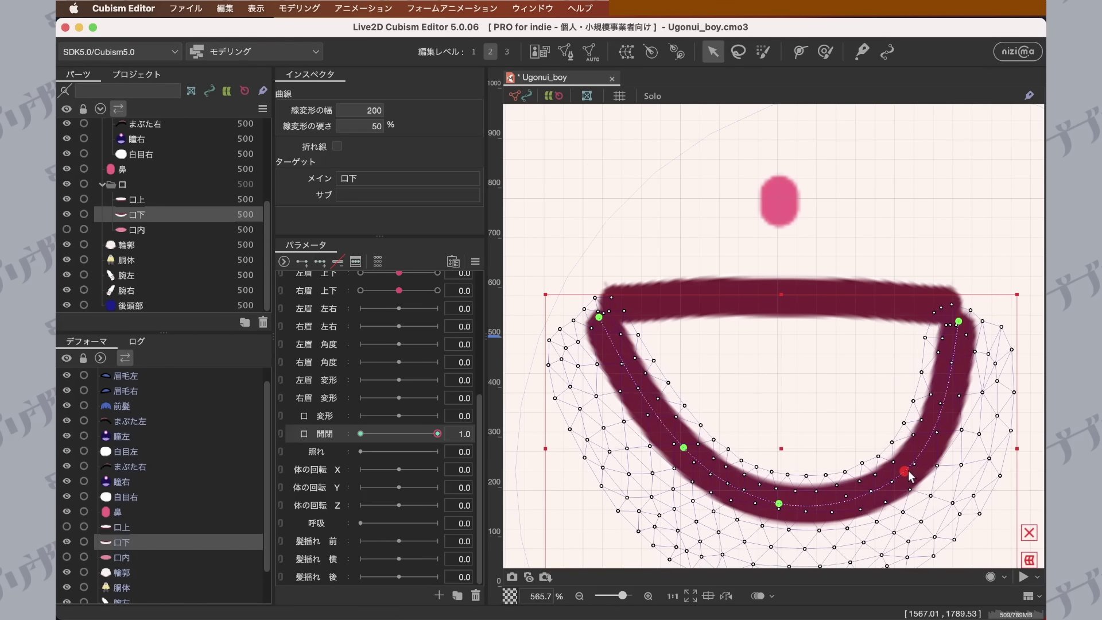
{"action": "left_click_drag", "start_coordinate": [682, 447], "coordinate": [674, 476]}
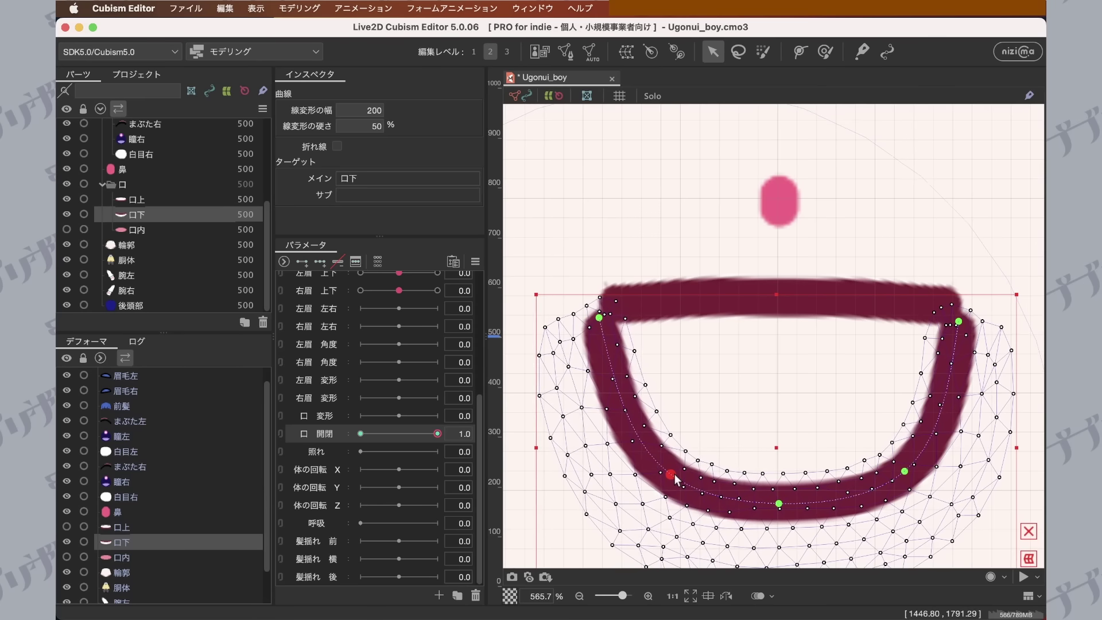
{"action": "left_click_drag", "start_coordinate": [957, 321], "coordinate": [948, 310]}
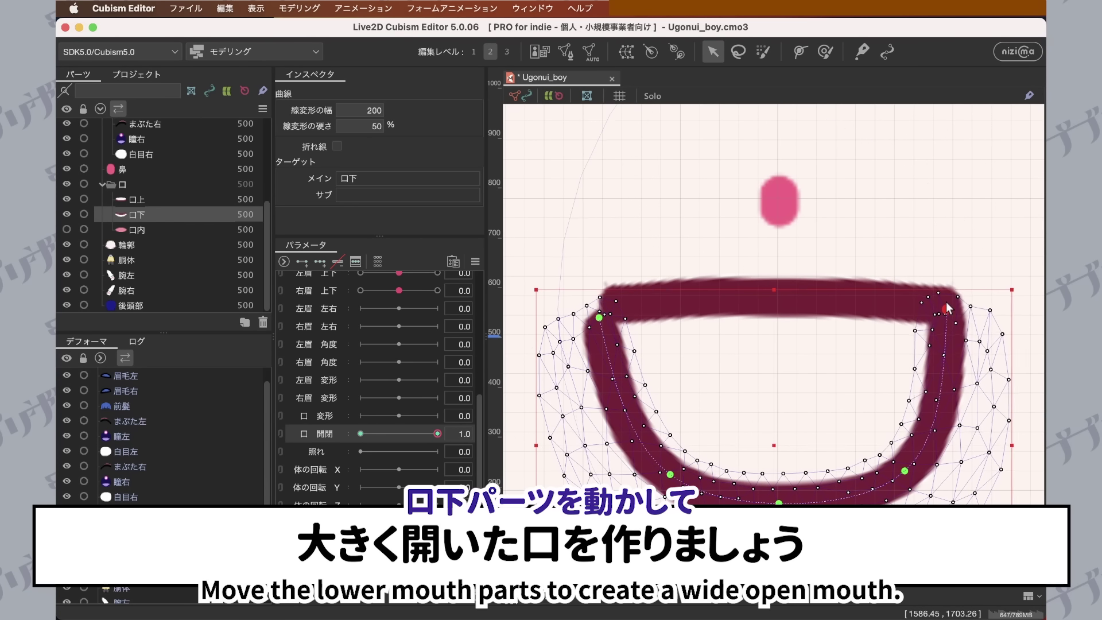
{"action": "left_click_drag", "start_coordinate": [599, 317], "coordinate": [616, 297]}
Examine the open mouth on the whole face and preview it with the 口 開閉 parameter.
{"action": "scroll", "coordinate": [755, 362], "scroll_direction": "down", "scroll_amount": 5}
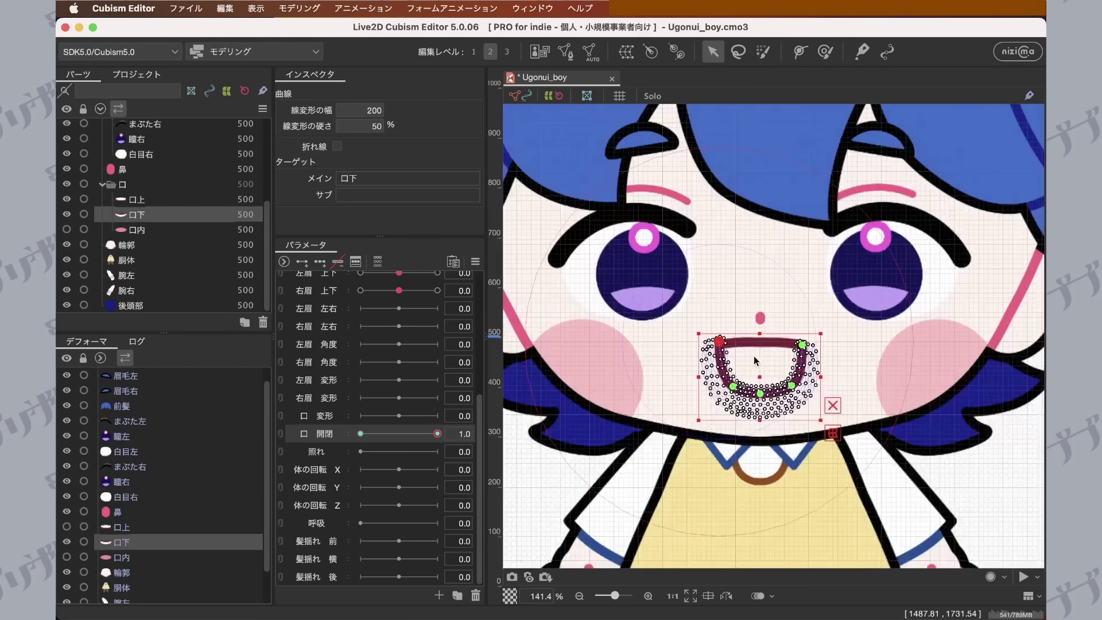
{"action": "left_click", "coordinate": [804, 272]}
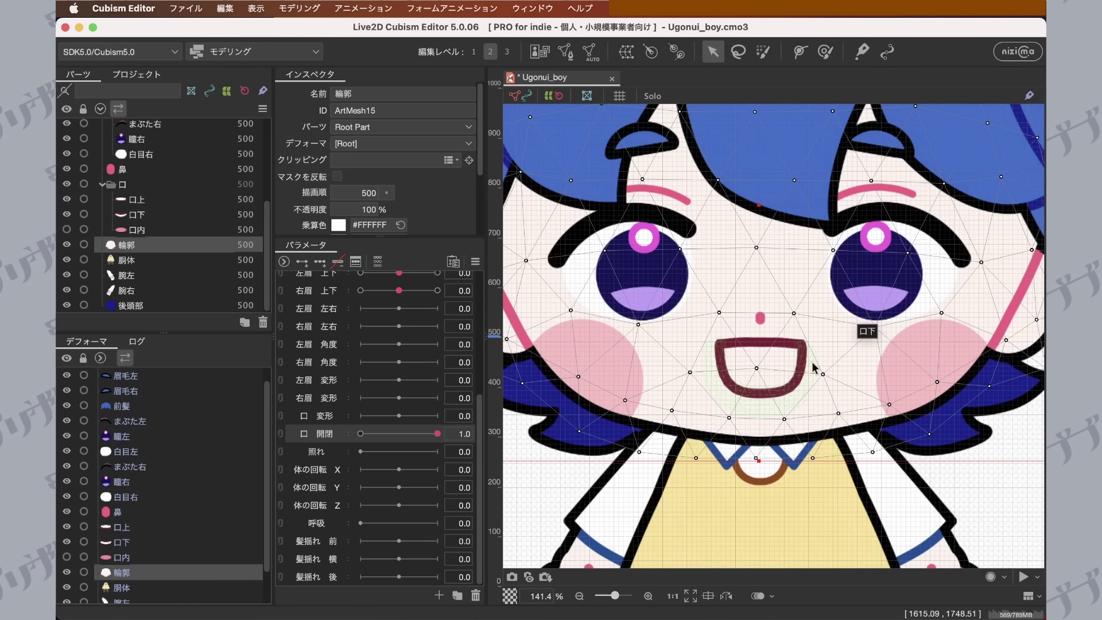
{"action": "mouse_move", "coordinate": [439, 436]}
{"action": "left_mouse_down"}
{"action": "mouse_move", "coordinate": [342, 432]}
{"action": "mouse_move", "coordinate": [439, 433]}
{"action": "left_mouse_up"}
{"action": "left_click", "coordinate": [631, 368]}
{"action": "scroll", "coordinate": [658, 397], "scroll_direction": "up", "scroll_amount": 1}
{"action": "scroll", "coordinate": [683, 395], "scroll_direction": "up", "scroll_amount": 2}
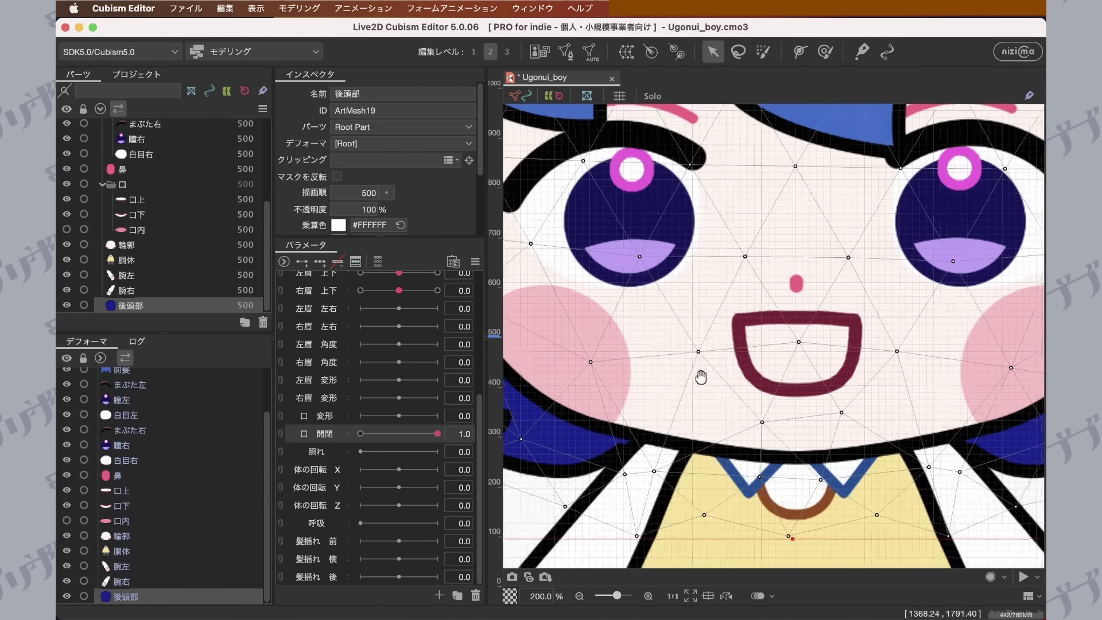
{"action": "left_click_drag", "start_coordinate": [664, 358], "coordinate": [632, 346]}
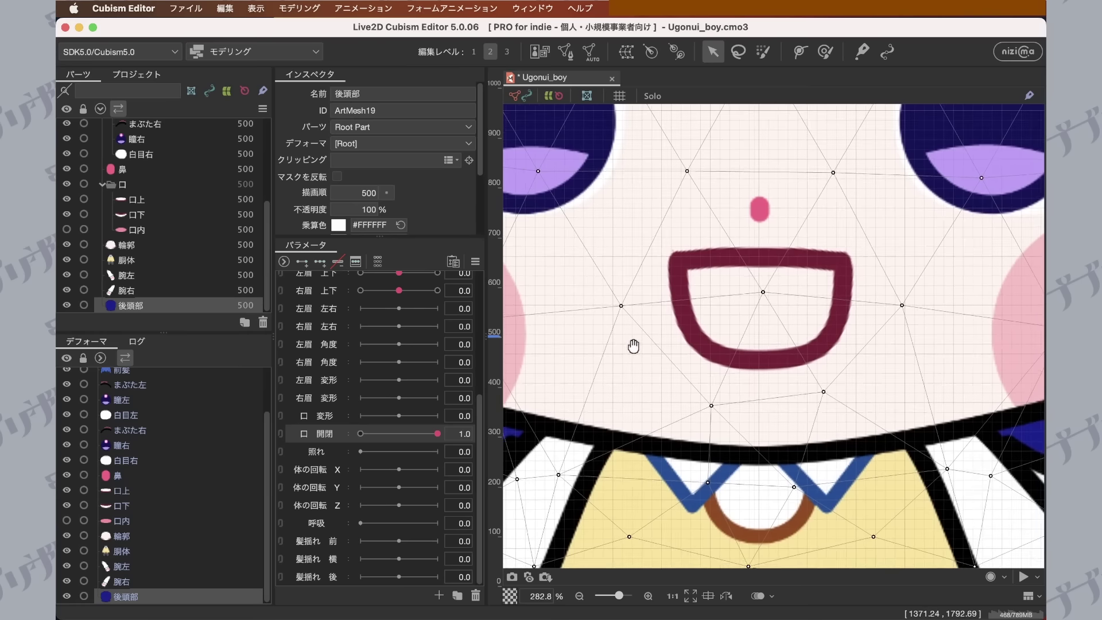
{"action": "left_click_drag", "start_coordinate": [439, 433], "coordinate": [360, 434]}
Show 口内 and stretch it vertically in both directions so it fills the open mouth at 口 開閉 1.0.
{"action": "left_click", "coordinate": [136, 199]}
{"action": "left_click", "coordinate": [136, 214]}
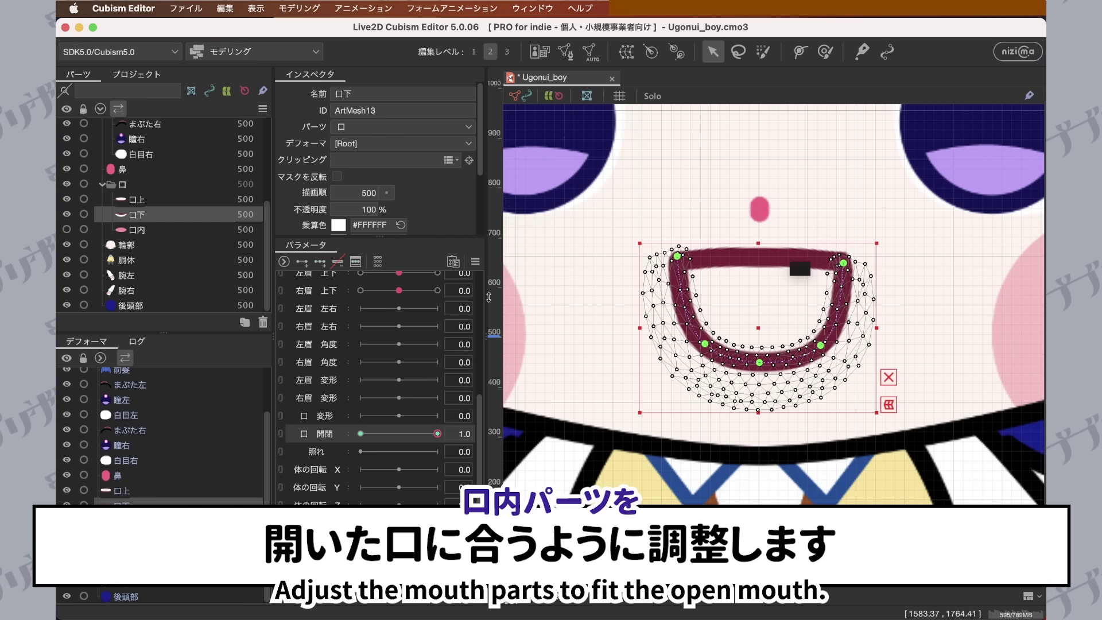
{"action": "left_click", "coordinate": [132, 229]}
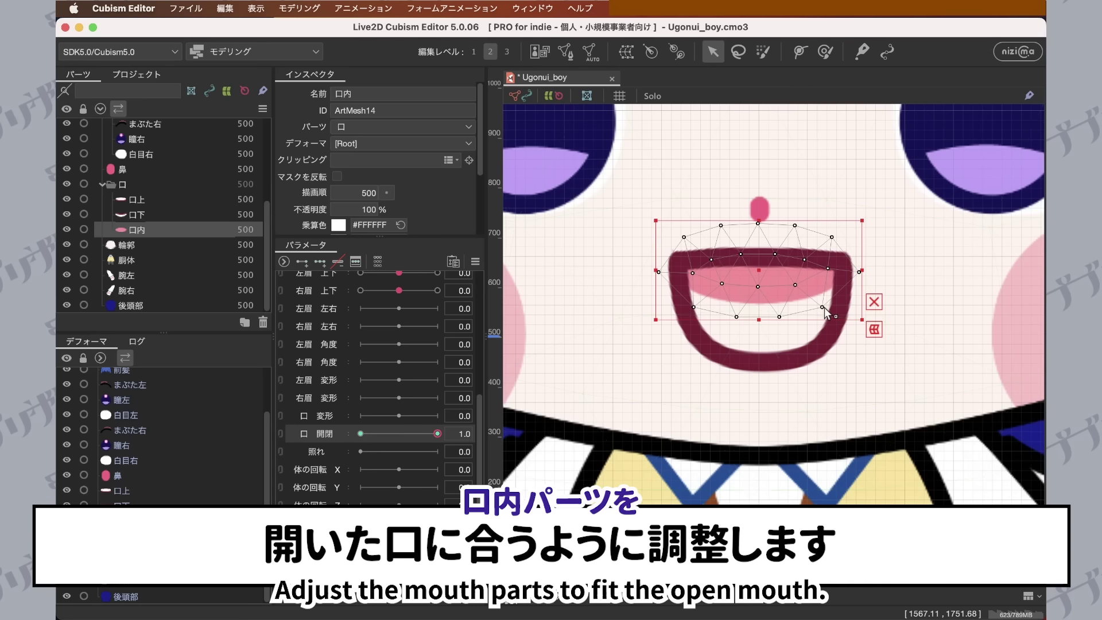
{"action": "left_click_drag", "start_coordinate": [759, 326], "coordinate": [759, 390]}
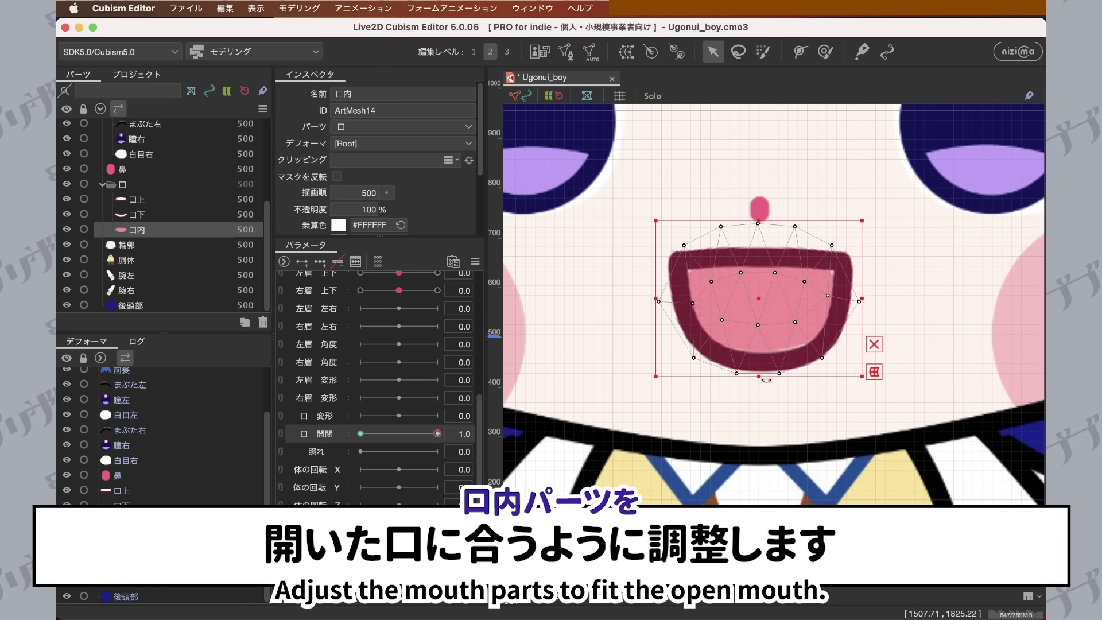
{"action": "left_click_drag", "start_coordinate": [759, 220], "coordinate": [760, 201]}
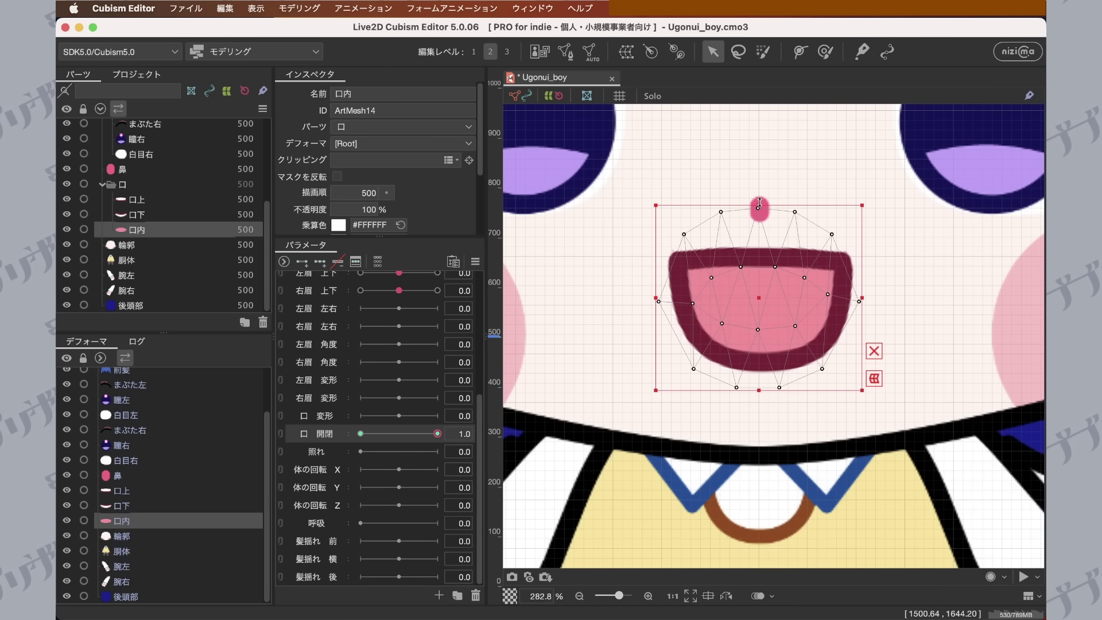
Preview the filled mouth closing by moving 口 開閉 to 0.0.
{"action": "mouse_move", "coordinate": [437, 433]}
{"action": "left_mouse_down"}
{"action": "mouse_move", "coordinate": [360, 433]}
{"action": "mouse_move", "coordinate": [438, 433]}
{"action": "left_mouse_up"}
{"action": "left_click", "coordinate": [629, 295]}
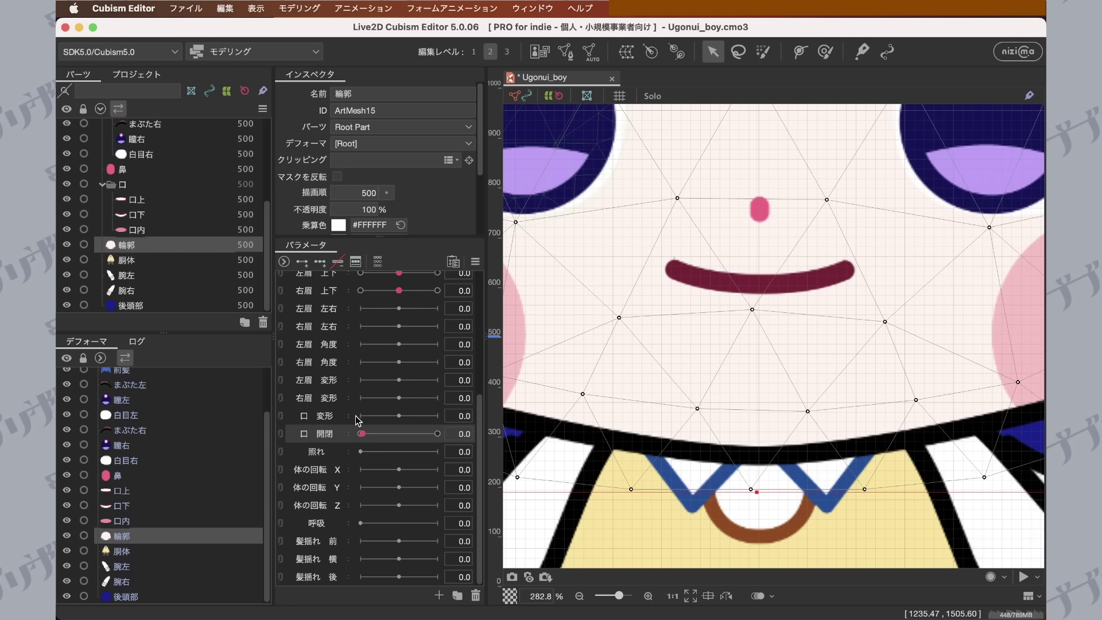
{"action": "mouse_move", "coordinate": [368, 398]}
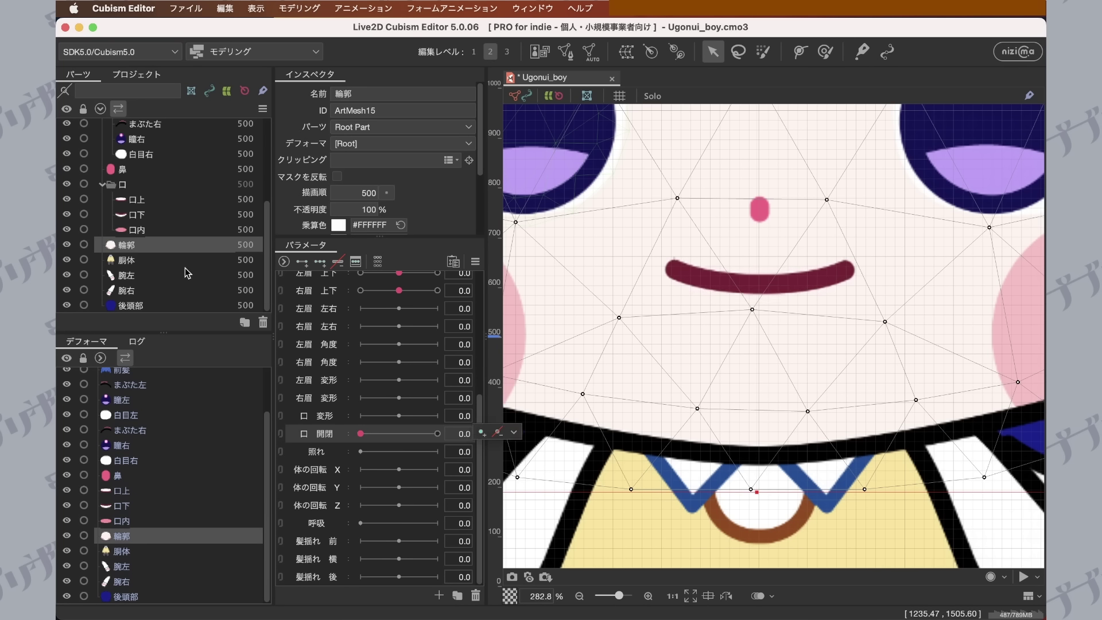
Select 口上, 口下 and 口内 together and add a key at 0.3 to 口 開閉 through manual key editing.
{"action": "left_click", "coordinate": [138, 200]}
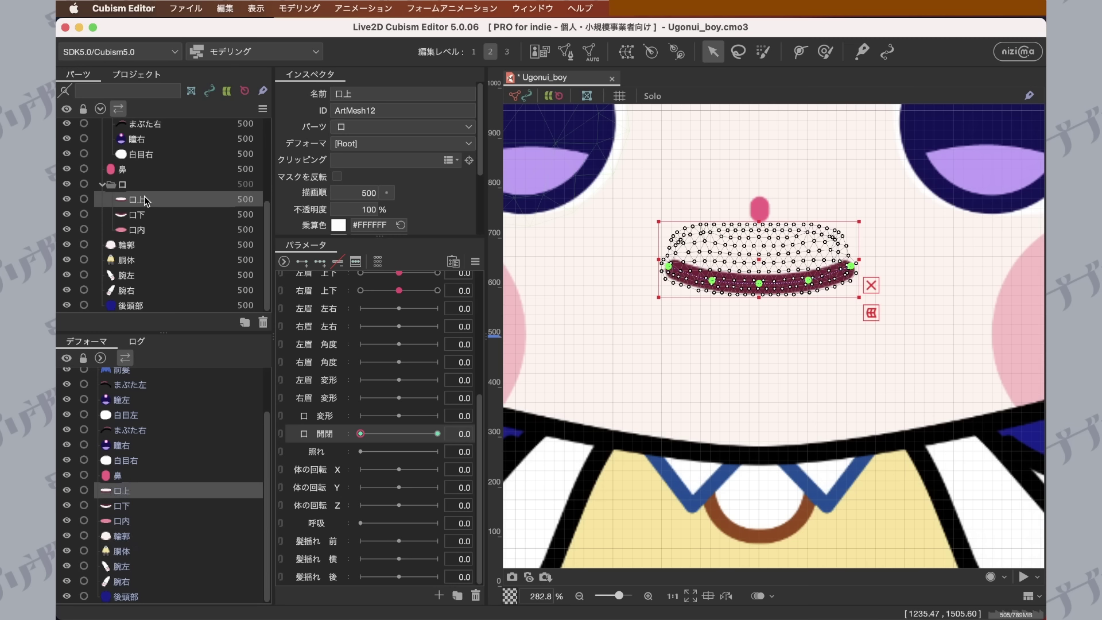
{"action": "left_click", "coordinate": [475, 261]}
{"action": "left_click", "coordinate": [424, 435]}
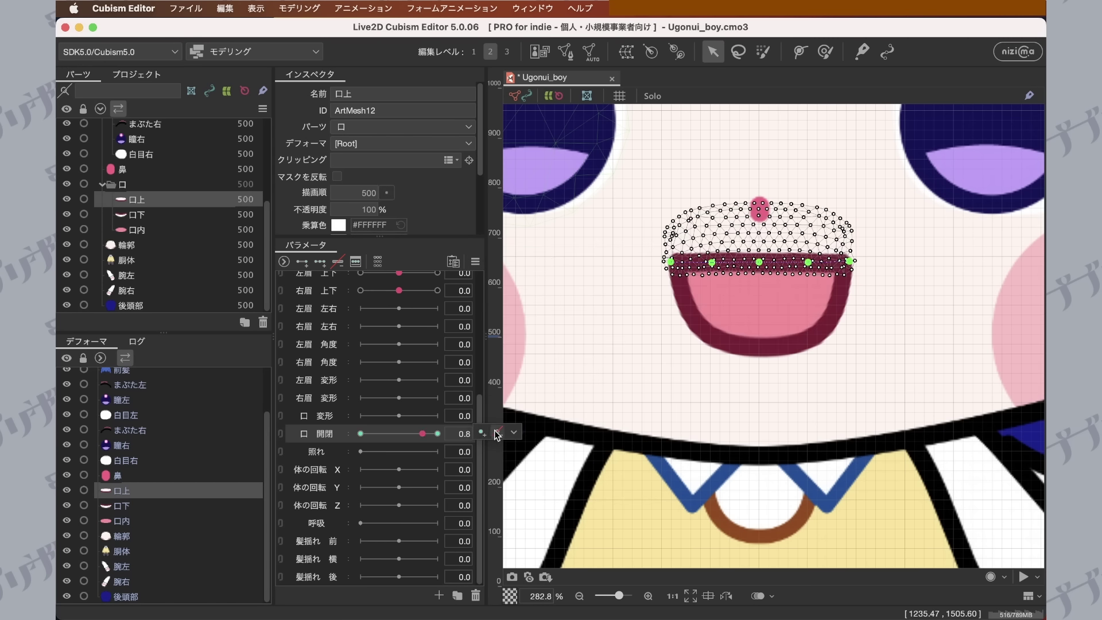
{"action": "left_click", "coordinate": [515, 431]}
{"action": "left_click", "coordinate": [523, 435]}
{"action": "left_click", "coordinate": [515, 431]}
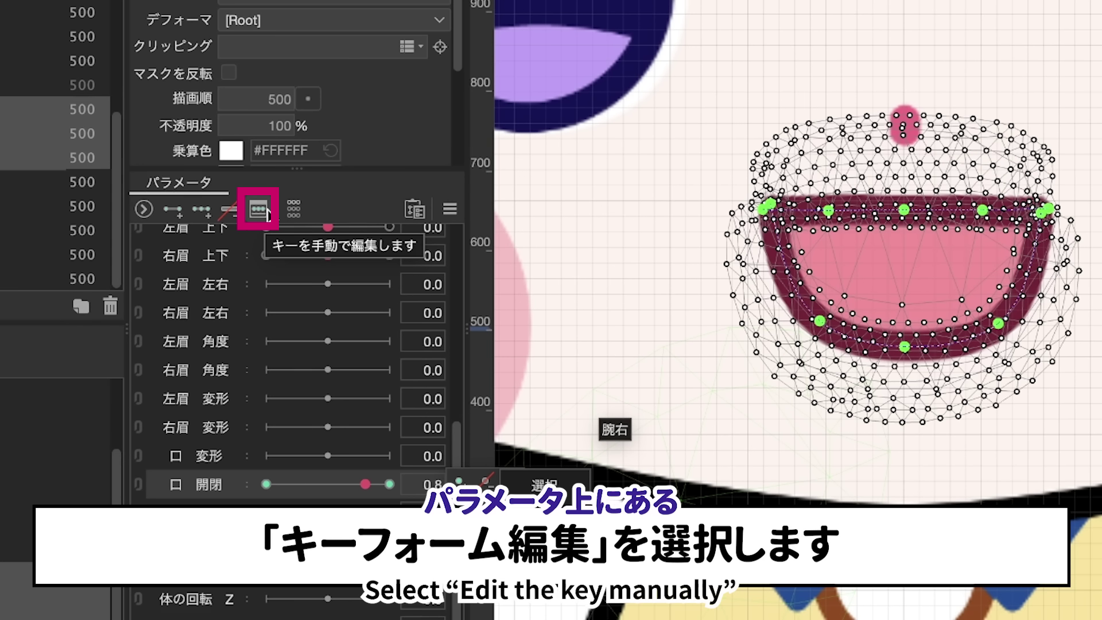
{"action": "left_click", "coordinate": [264, 211]}
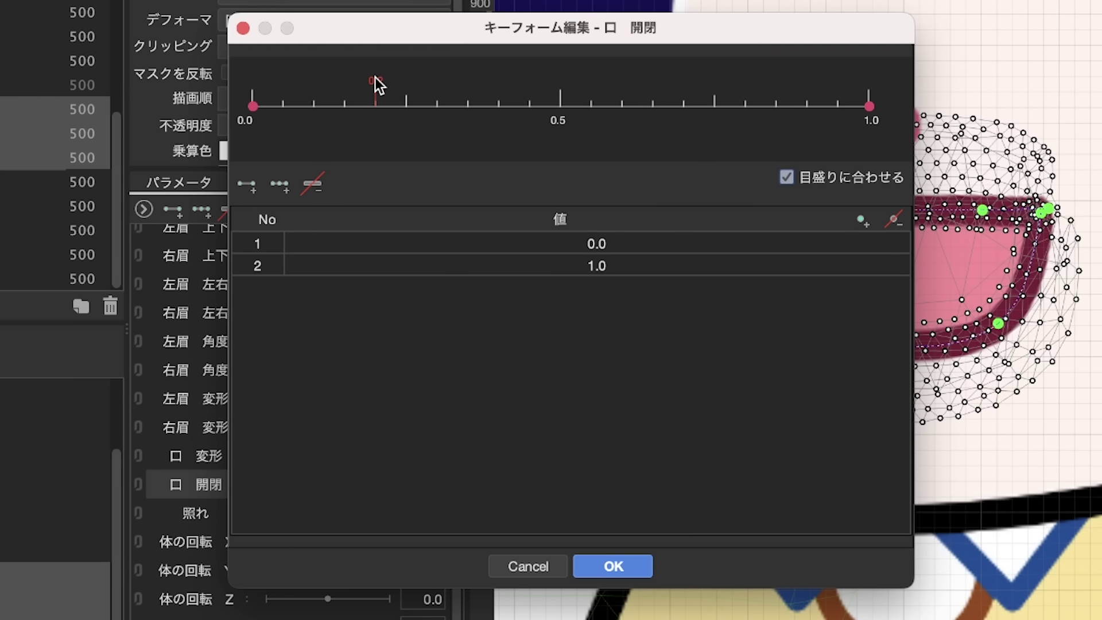
{"action": "left_click", "coordinate": [436, 106]}
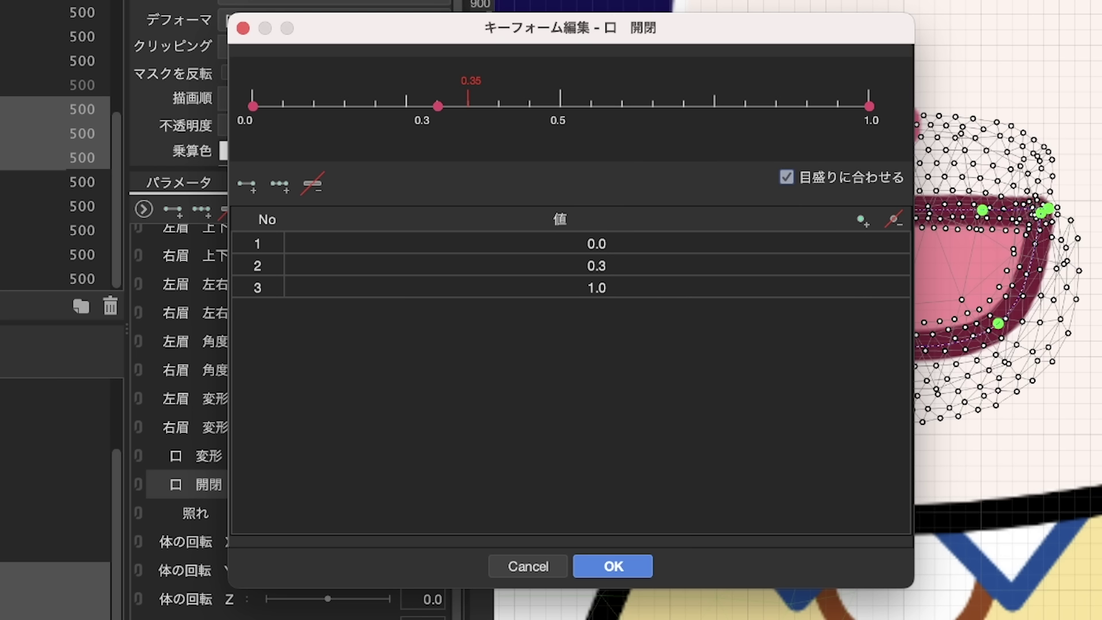
{"action": "left_click", "coordinate": [613, 565]}
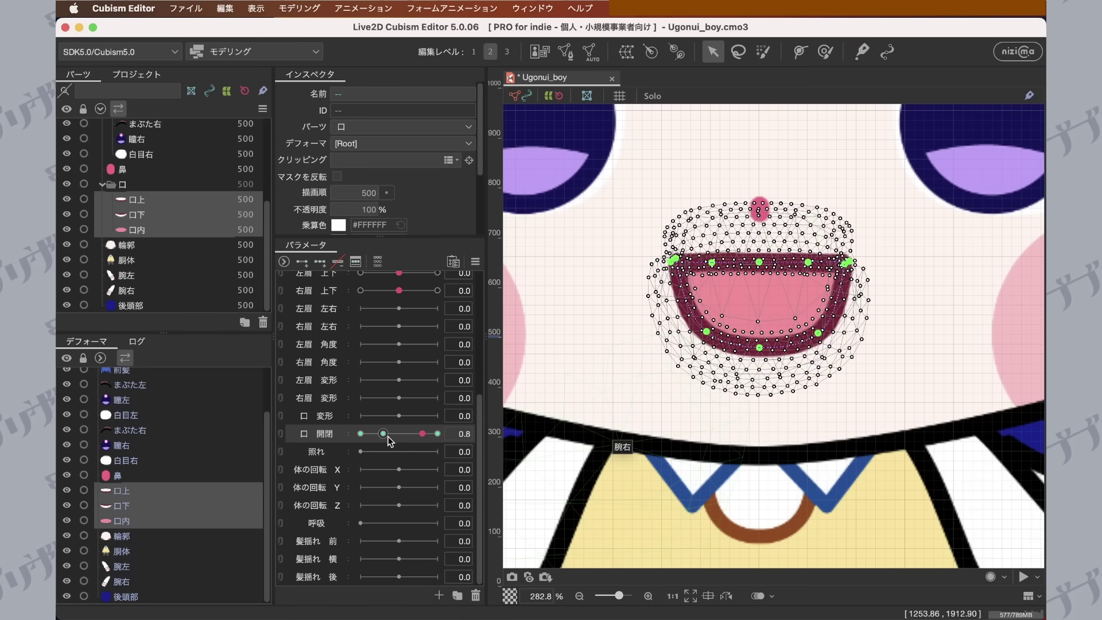
Preview the mouth shape at 口 開閉 0.3 and at 0.0 with the mouth parts deselected.
{"action": "left_click", "coordinate": [308, 489]}
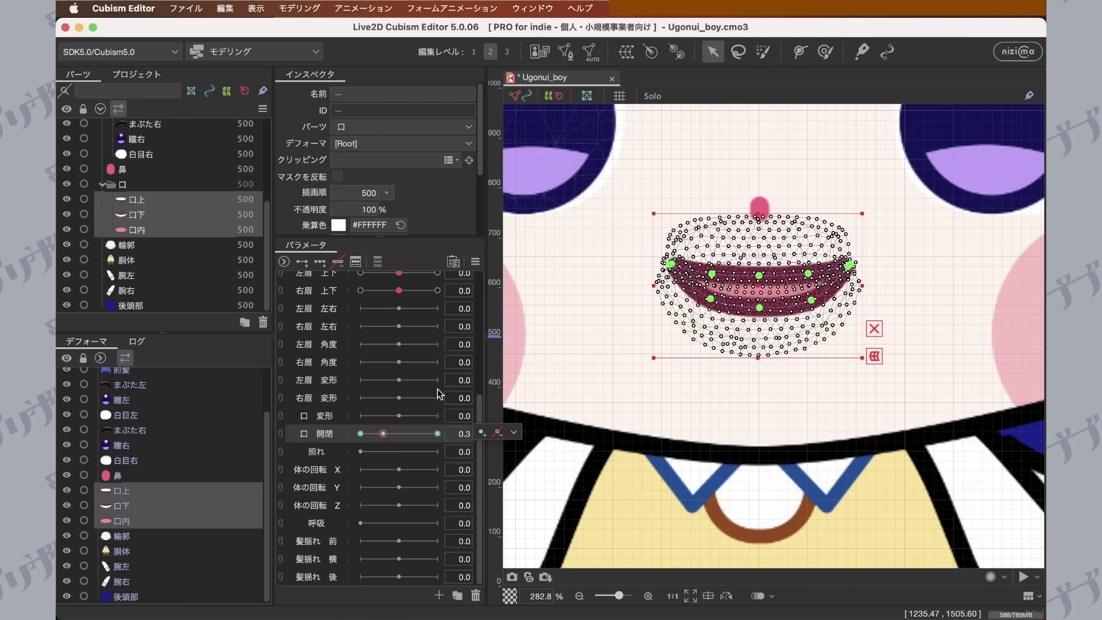
{"action": "left_click", "coordinate": [649, 371]}
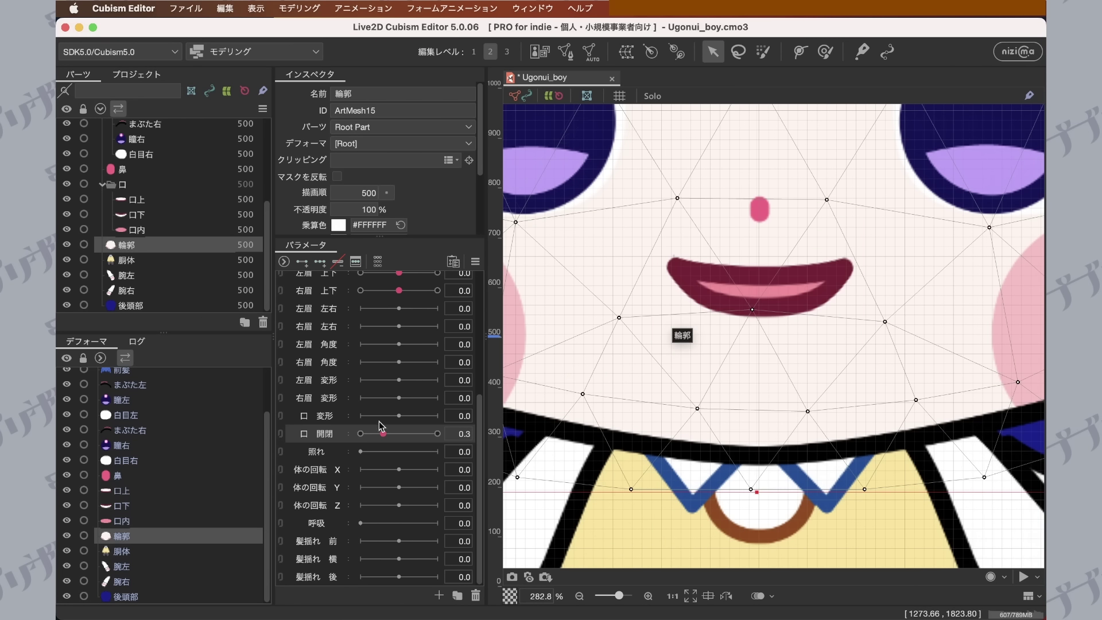
{"action": "left_click_drag", "start_coordinate": [383, 435], "coordinate": [271, 418]}
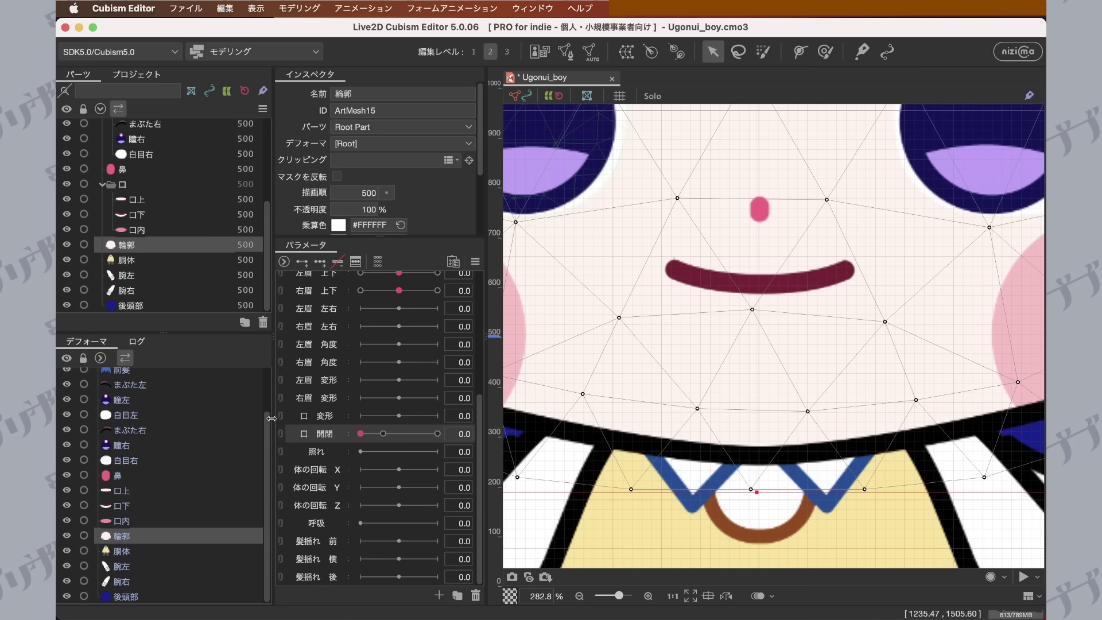
At 口 開閉 0.3, bend 口上 into a narrow, symmetric arch forming the upper half of a round "お" mouth.
{"action": "left_click", "coordinate": [386, 438]}
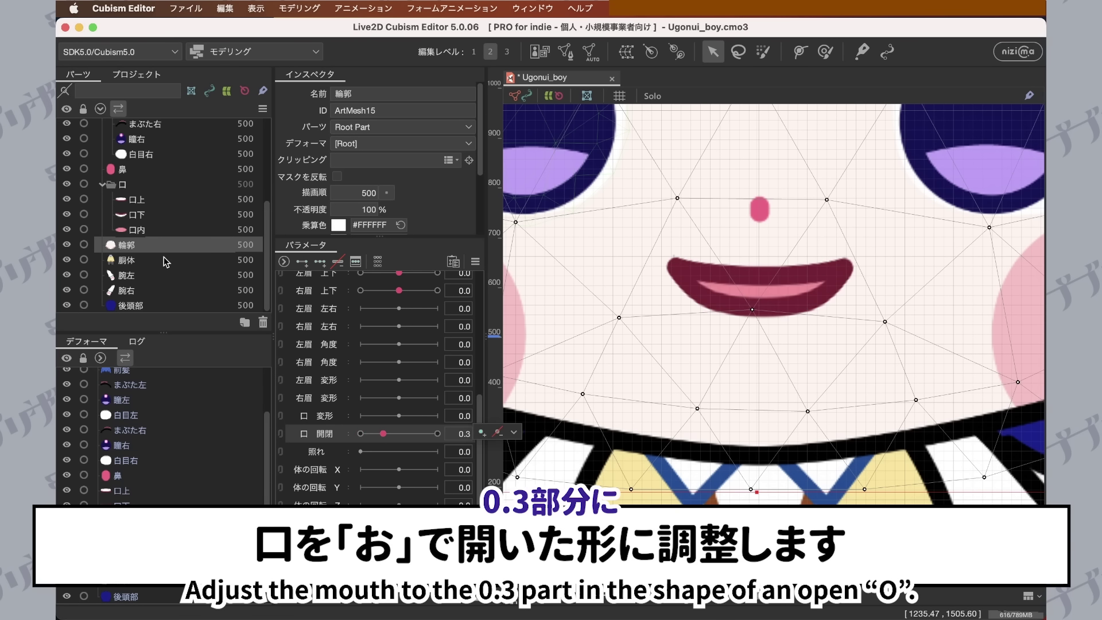
{"action": "left_click", "coordinate": [127, 201]}
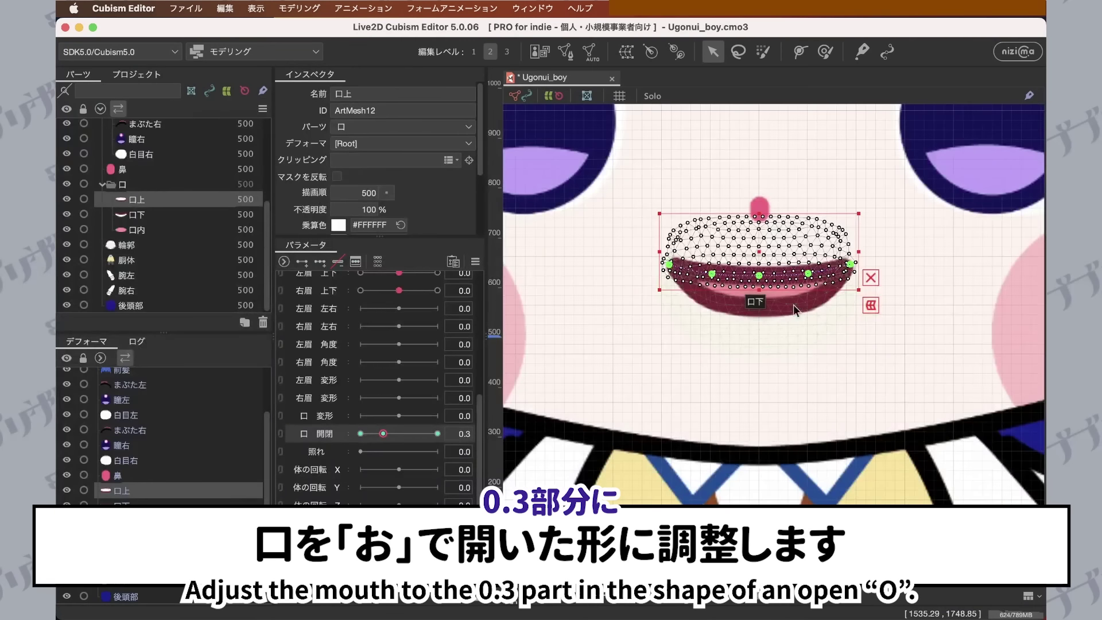
{"action": "scroll", "coordinate": [793, 306], "scroll_direction": "up", "scroll_amount": 3}
{"action": "left_click_drag", "start_coordinate": [792, 303], "coordinate": [839, 355]}
{"action": "left_click", "coordinate": [771, 297]}
{"action": "left_click_drag", "start_coordinate": [773, 297], "coordinate": [773, 272]}
{"action": "left_click_drag", "start_coordinate": [869, 293], "coordinate": [833, 298]}
{"action": "left_click_drag", "start_coordinate": [675, 293], "coordinate": [723, 290]}
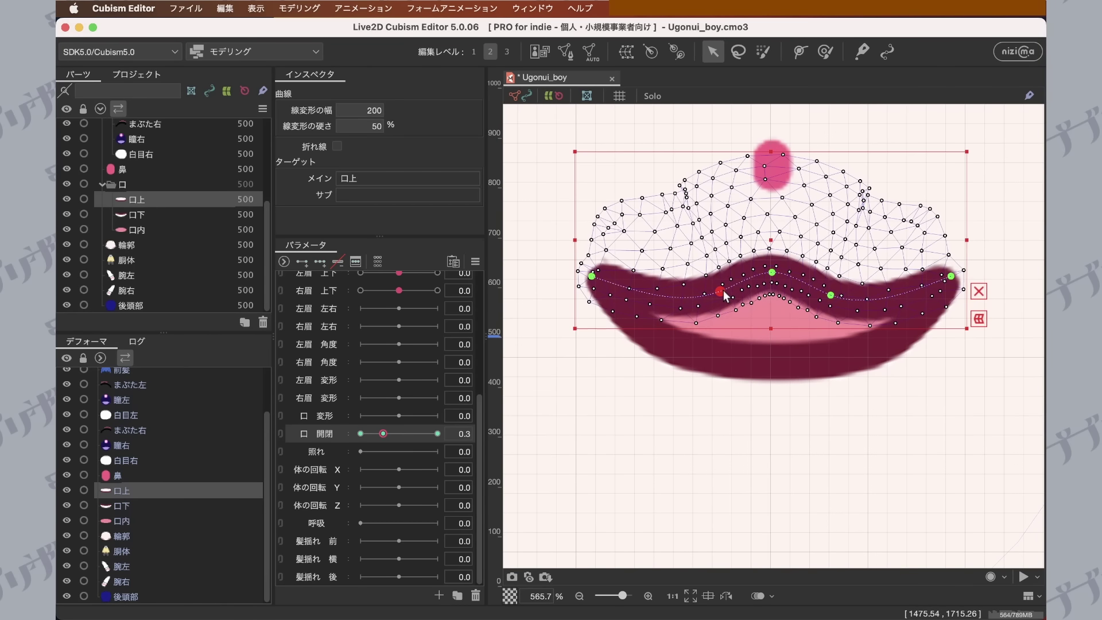
{"action": "left_click_drag", "start_coordinate": [951, 277], "coordinate": [847, 325]}
{"action": "left_click_drag", "start_coordinate": [595, 284], "coordinate": [707, 332]}
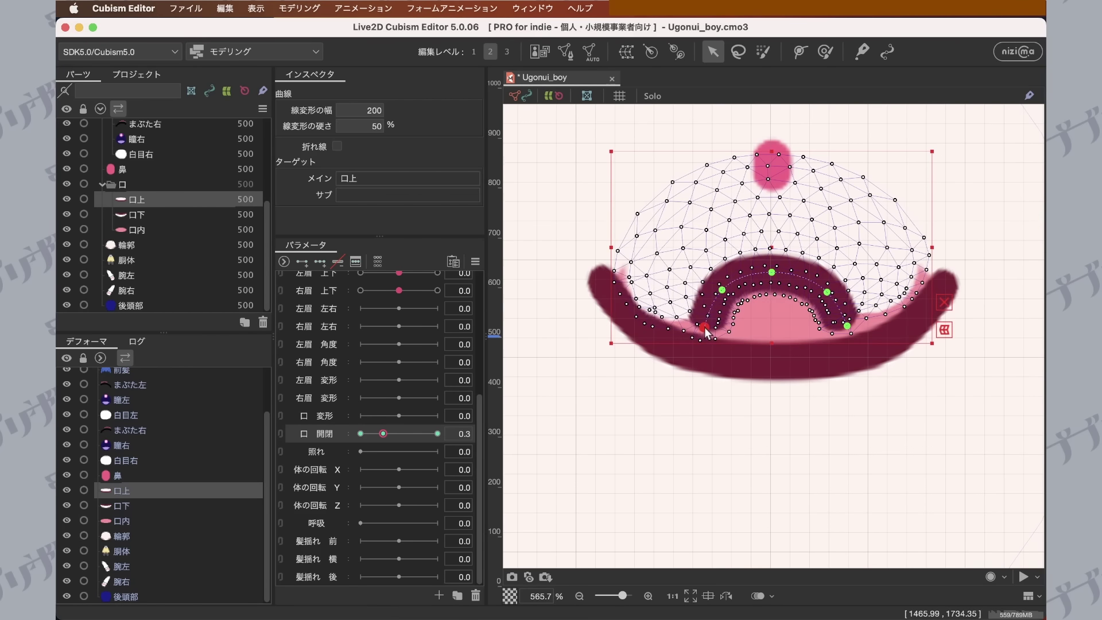
{"action": "left_click_drag", "start_coordinate": [724, 291], "coordinate": [724, 292]}
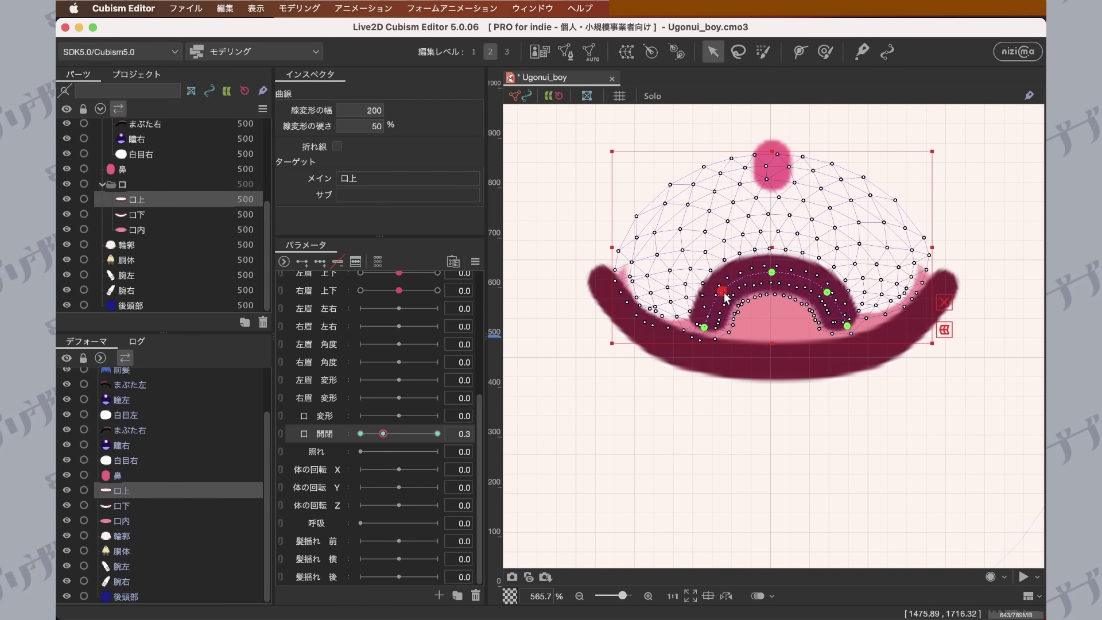
Bend 口下 into a narrow, rounded U whose ends meet the arch of 口上, closing the lips into a ring.
{"action": "left_click", "coordinate": [811, 366]}
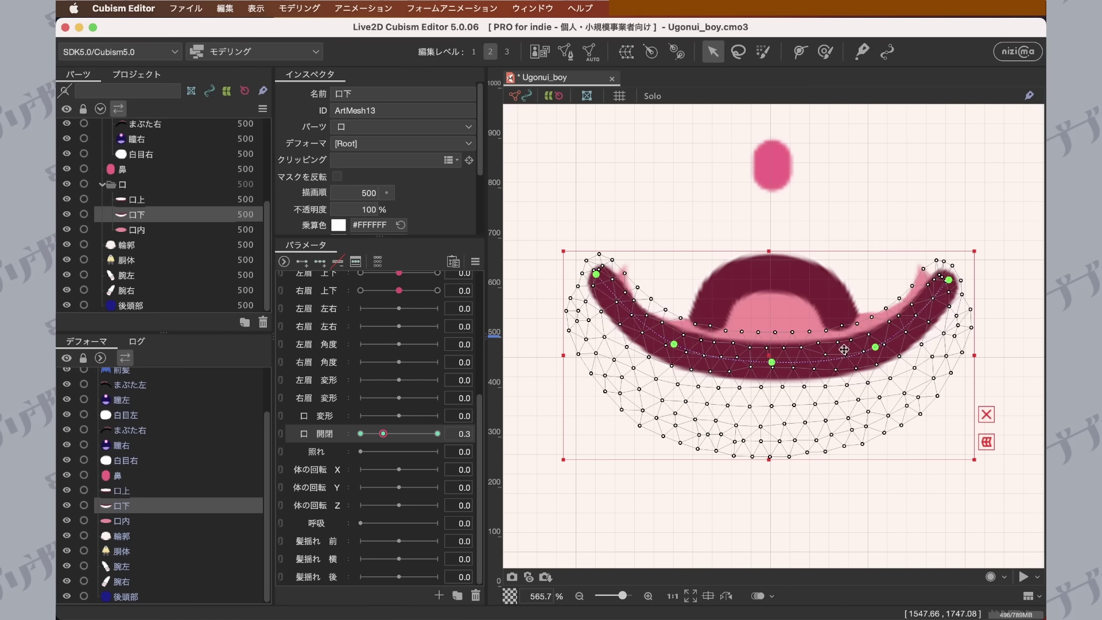
{"action": "left_click_drag", "start_coordinate": [875, 348], "coordinate": [803, 358]}
{"action": "left_click_drag", "start_coordinate": [734, 359], "coordinate": [848, 311]}
{"action": "left_click_drag", "start_coordinate": [597, 275], "coordinate": [711, 323]}
{"action": "left_click_drag", "start_coordinate": [769, 361], "coordinate": [819, 367]}
{"action": "left_click_drag", "start_coordinate": [742, 359], "coordinate": [729, 368]}
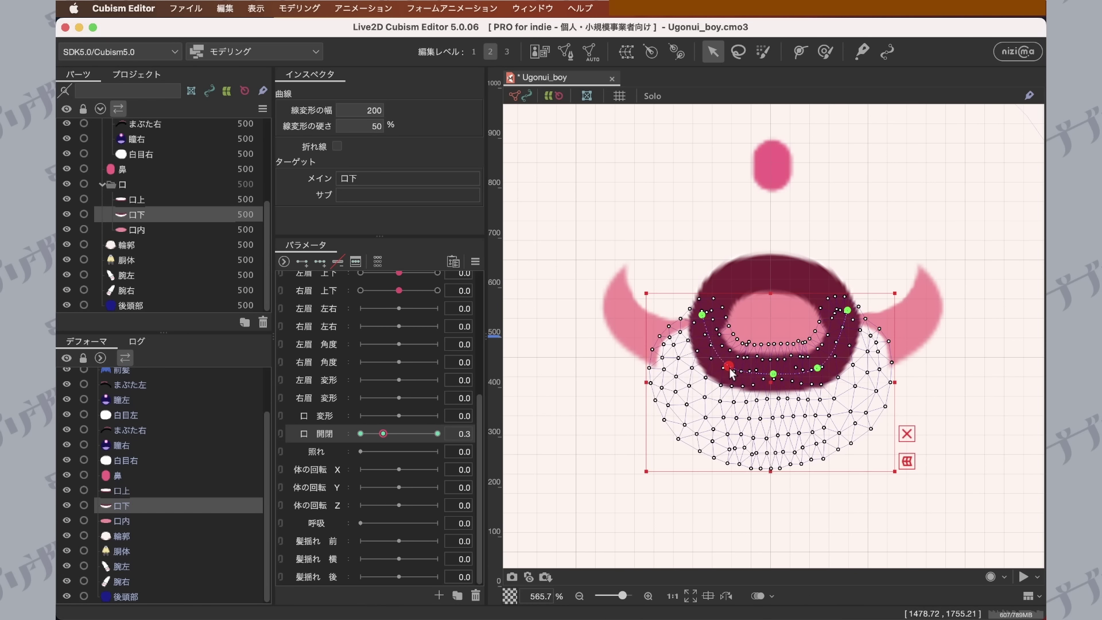
{"action": "left_click_drag", "start_coordinate": [702, 315], "coordinate": [705, 316]}
{"action": "left_click", "coordinate": [847, 310]}
{"action": "left_click_drag", "start_coordinate": [848, 314], "coordinate": [845, 316]}
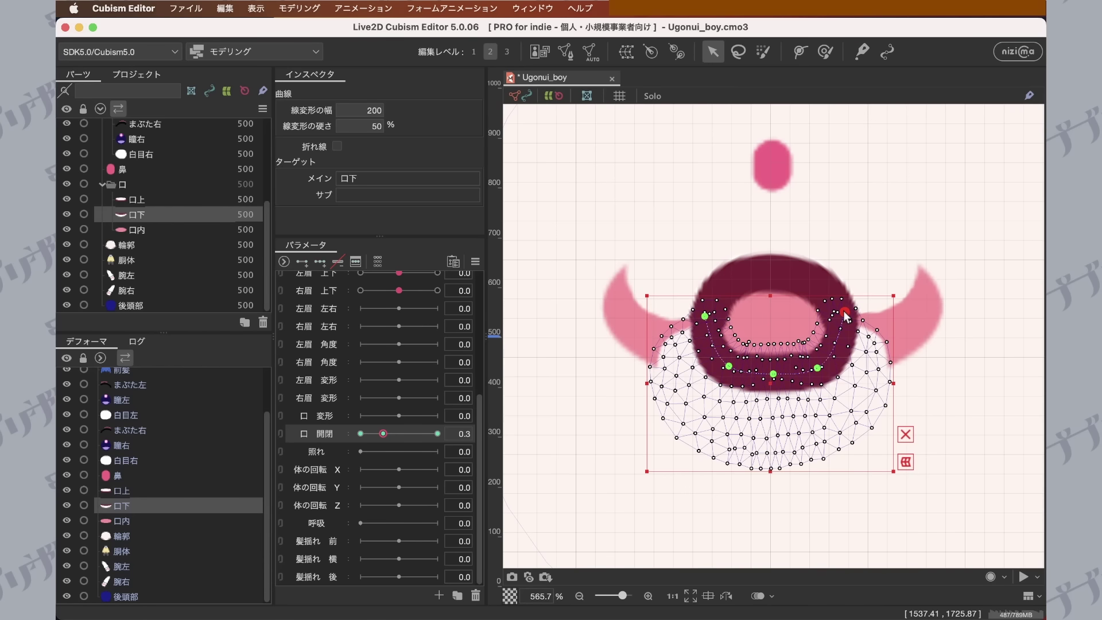
{"action": "left_click_drag", "start_coordinate": [772, 374], "coordinate": [774, 386]}
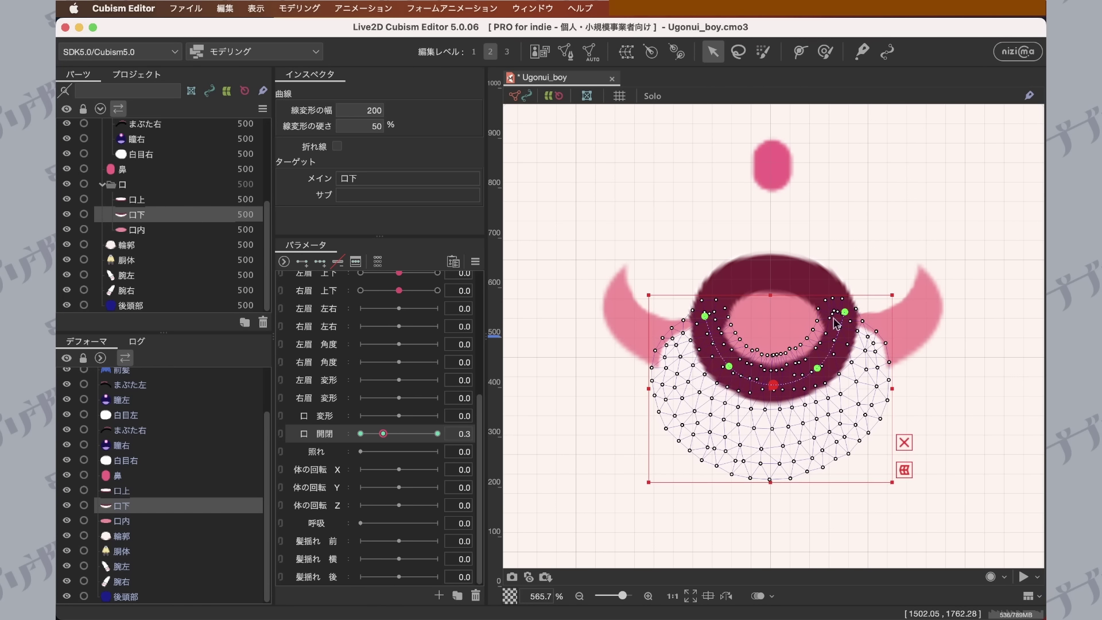
Move the left end point of 口上 slightly outward to smooth its joint with 口下.
{"action": "left_click", "coordinate": [972, 302]}
{"action": "left_click", "coordinate": [779, 274]}
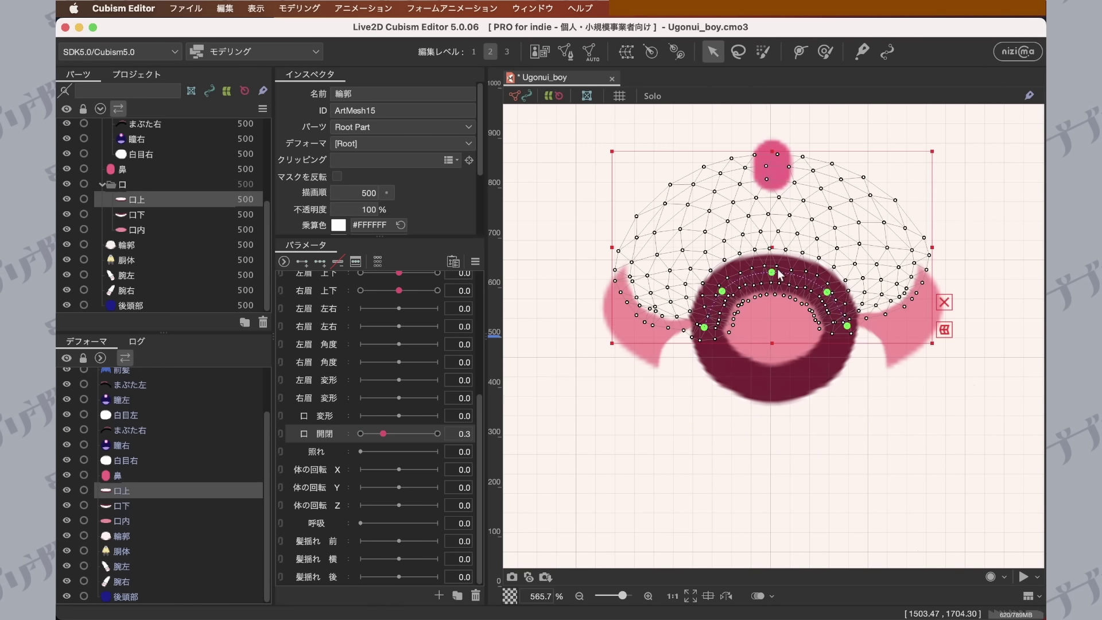
{"action": "left_click_drag", "start_coordinate": [704, 327], "coordinate": [698, 331]}
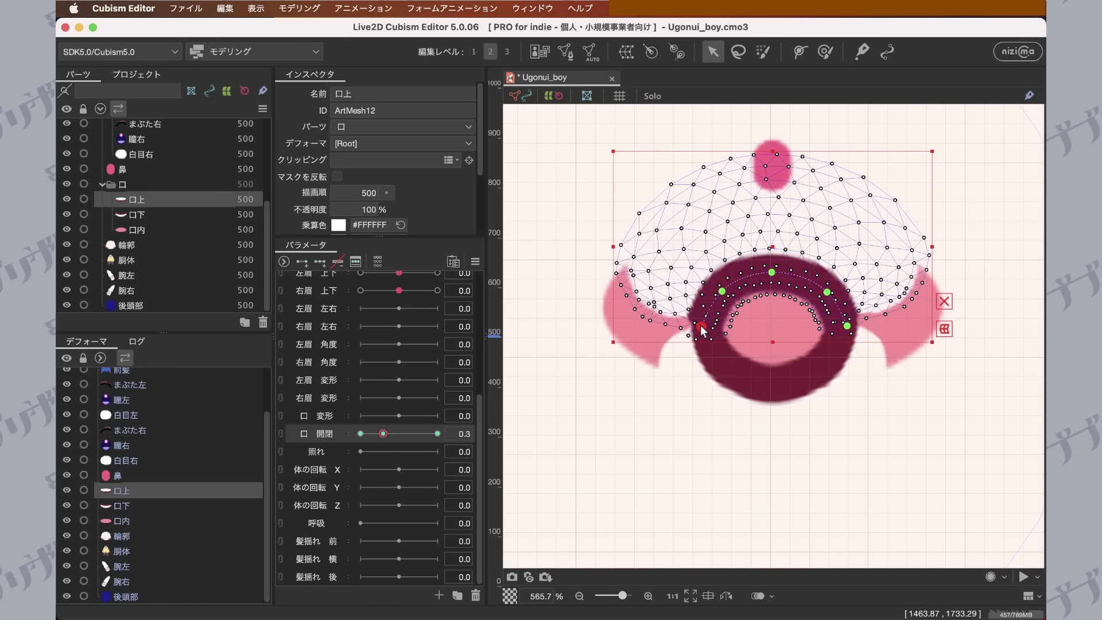
{"action": "left_click", "coordinate": [941, 436]}
Narrow 口内 horizontally from both sides so it stays inside the round lips at 口 開閉 0.3.
{"action": "left_click", "coordinate": [915, 332]}
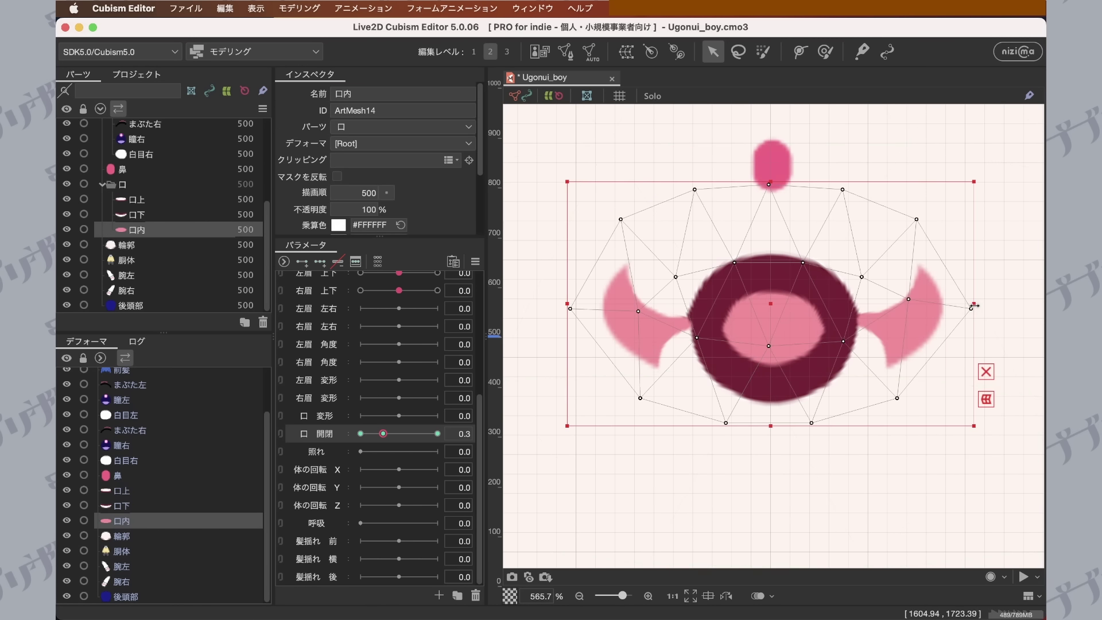
{"action": "left_click_drag", "start_coordinate": [974, 304], "coordinate": [873, 304]}
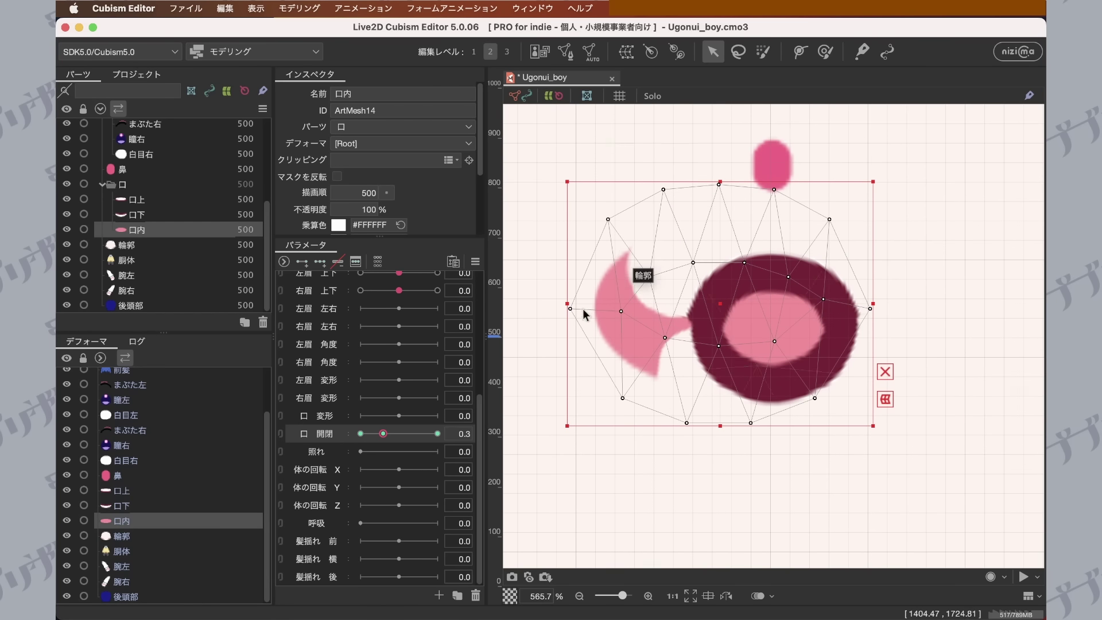
{"action": "left_click_drag", "start_coordinate": [568, 304], "coordinate": [677, 307]}
Check the lip joints, examine the round mouth on the whole face, and preview it closing at 口 開閉 0.0.
{"action": "left_click", "coordinate": [709, 316]}
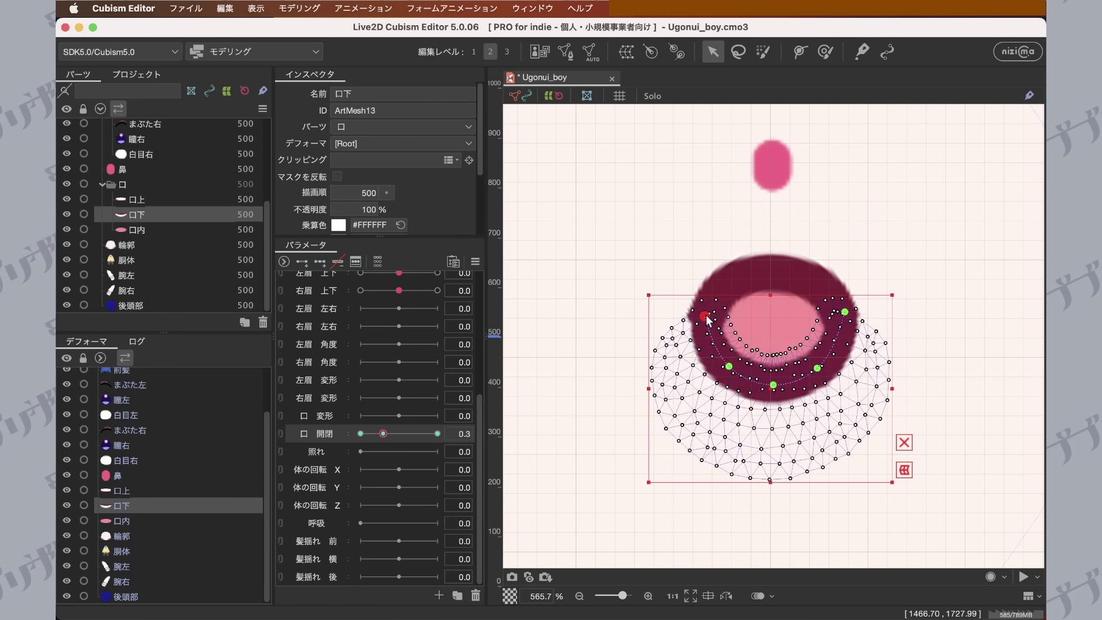
{"action": "left_click", "coordinate": [870, 241]}
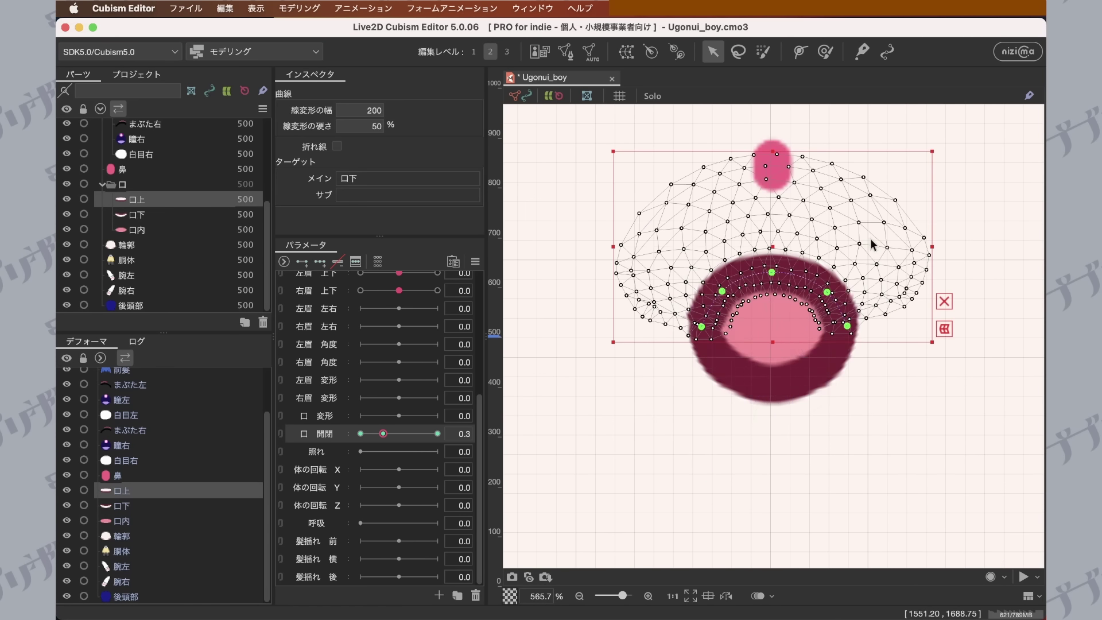
{"action": "left_click", "coordinate": [794, 388]}
{"action": "left_click", "coordinate": [951, 341]}
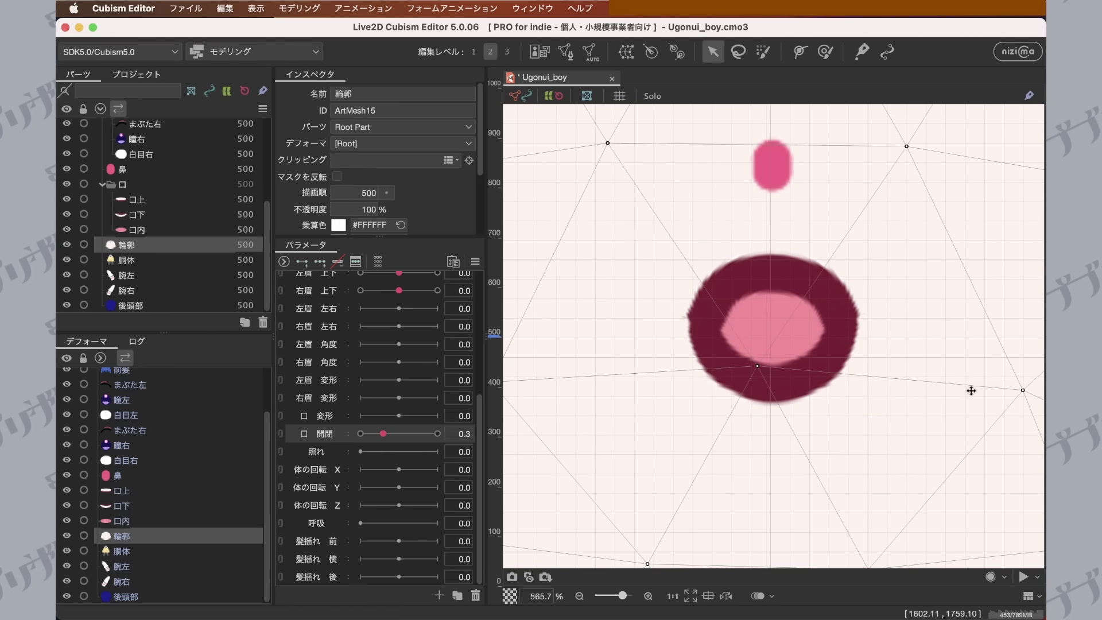
{"action": "scroll", "coordinate": [920, 370], "scroll_direction": "down", "scroll_amount": 6}
{"action": "left_click", "coordinate": [652, 439]}
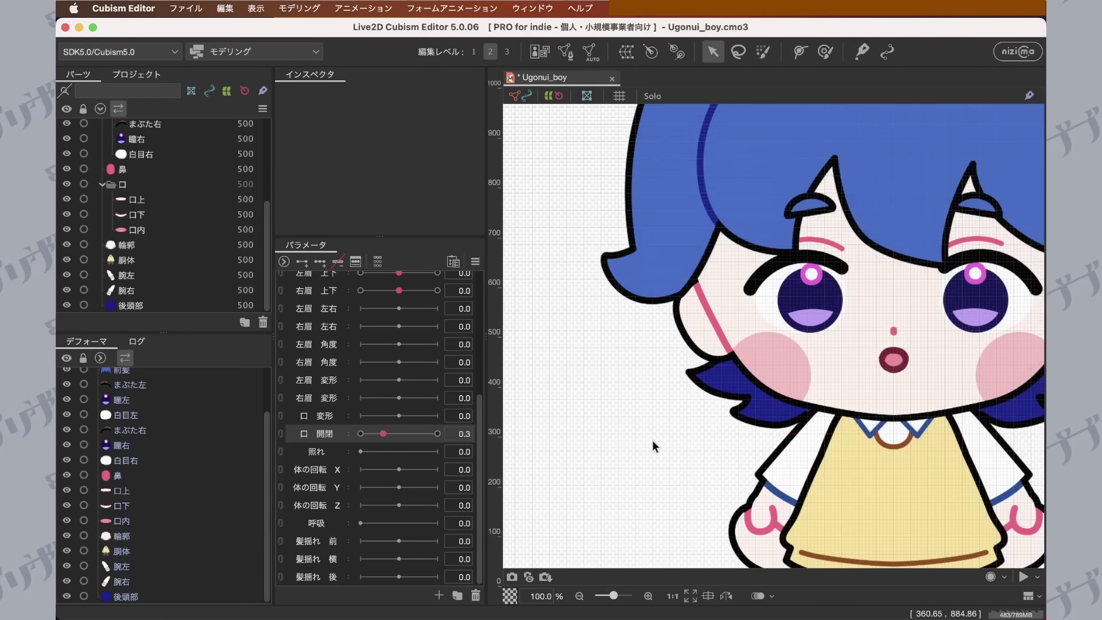
{"action": "left_click_drag", "start_coordinate": [750, 461], "coordinate": [643, 466]}
{"action": "left_click_drag", "start_coordinate": [379, 433], "coordinate": [360, 402]}
{"action": "key", "text": "super+plus"}
{"action": "scroll", "coordinate": [872, 376], "scroll_direction": "down", "scroll_amount": 4}
{"action": "scroll", "coordinate": [872, 375], "scroll_direction": "up", "scroll_amount": 2}
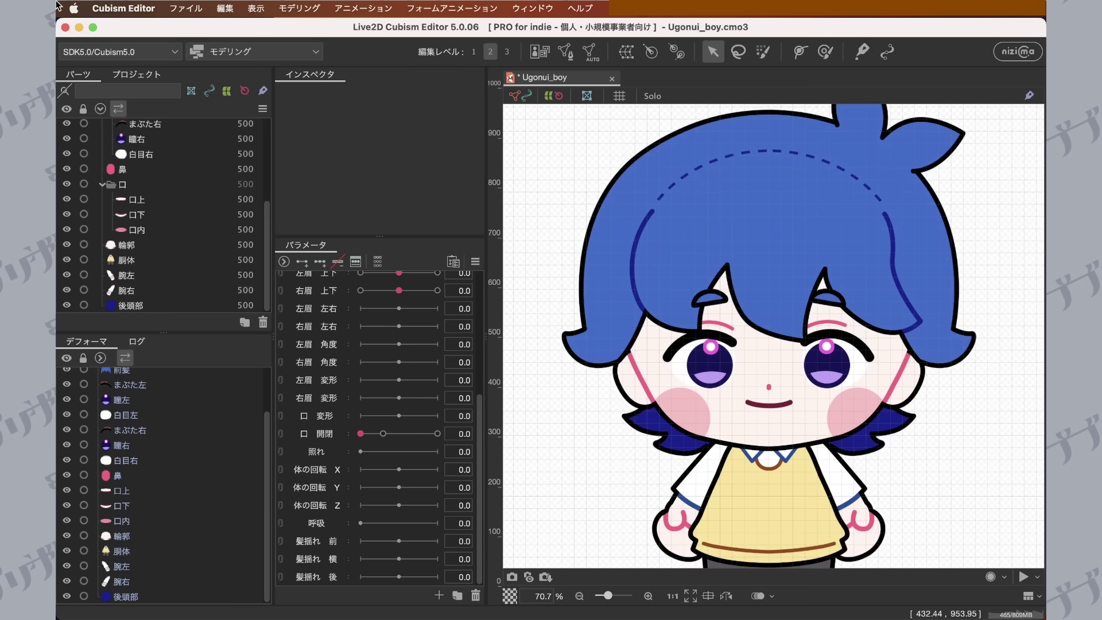
Save the Ugonui_boy model file.
{"action": "left_click", "coordinate": [185, 8]}
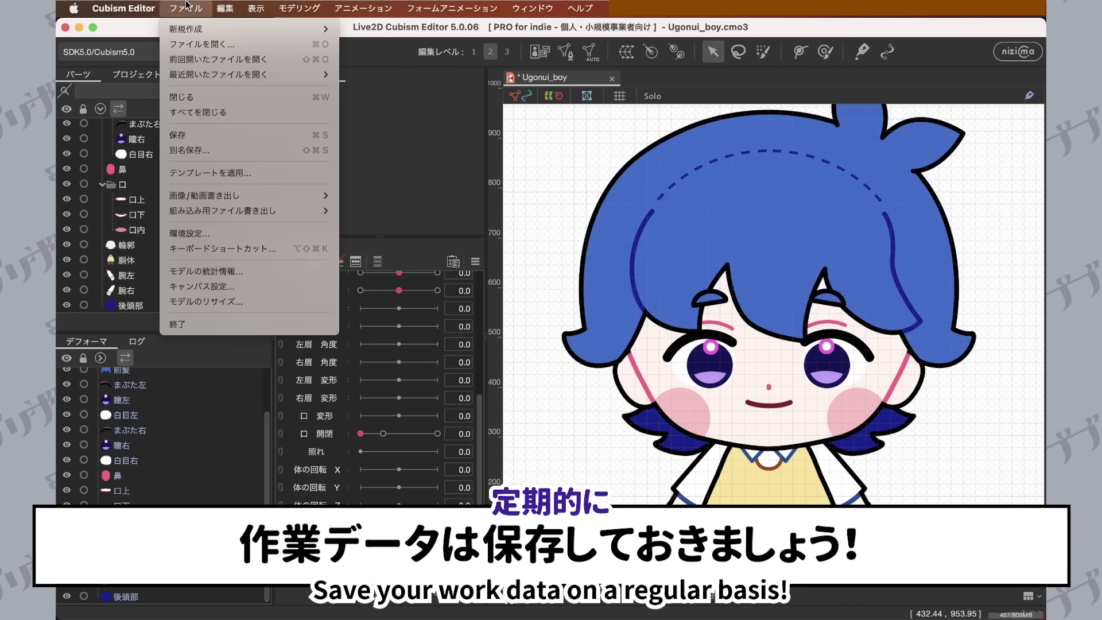
{"action": "left_click", "coordinate": [225, 139]}
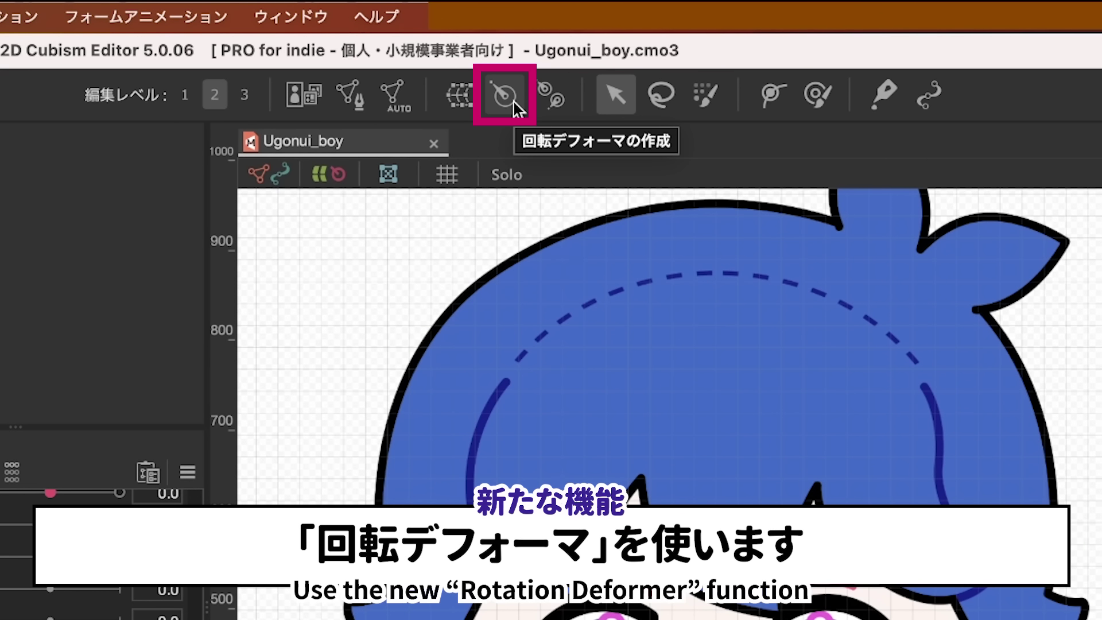
Create a rotation deformer named 頭の回転 in Root Part as the parent of 輪郭.
{"action": "left_click", "coordinate": [118, 537]}
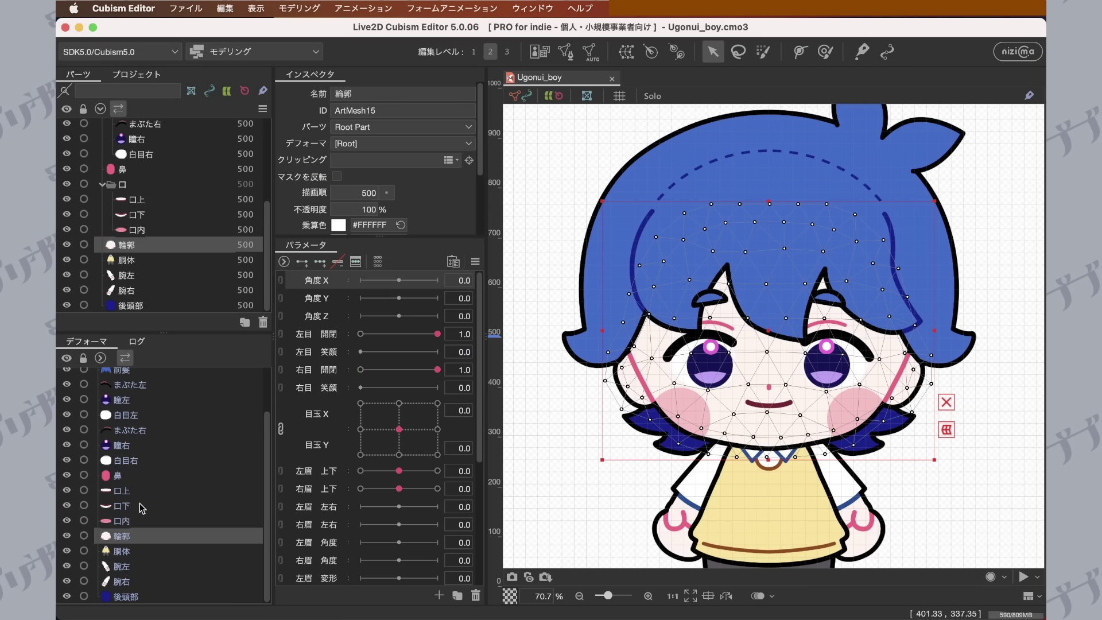
{"action": "left_click", "coordinate": [654, 53]}
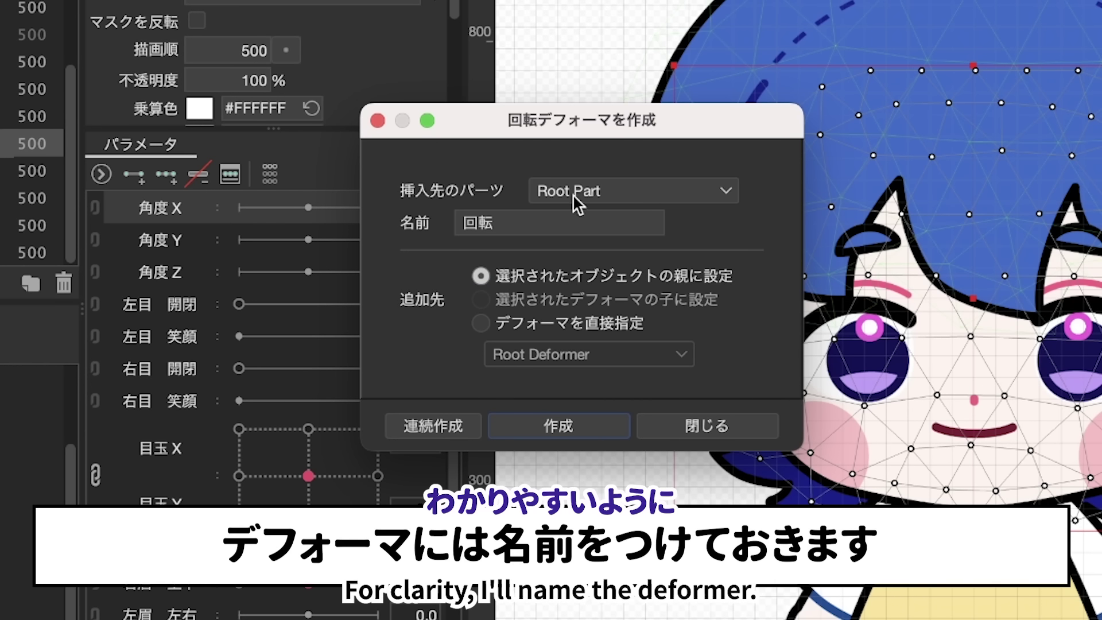
{"action": "left_click", "coordinate": [538, 217]}
{"action": "type", "text": "頭の"}
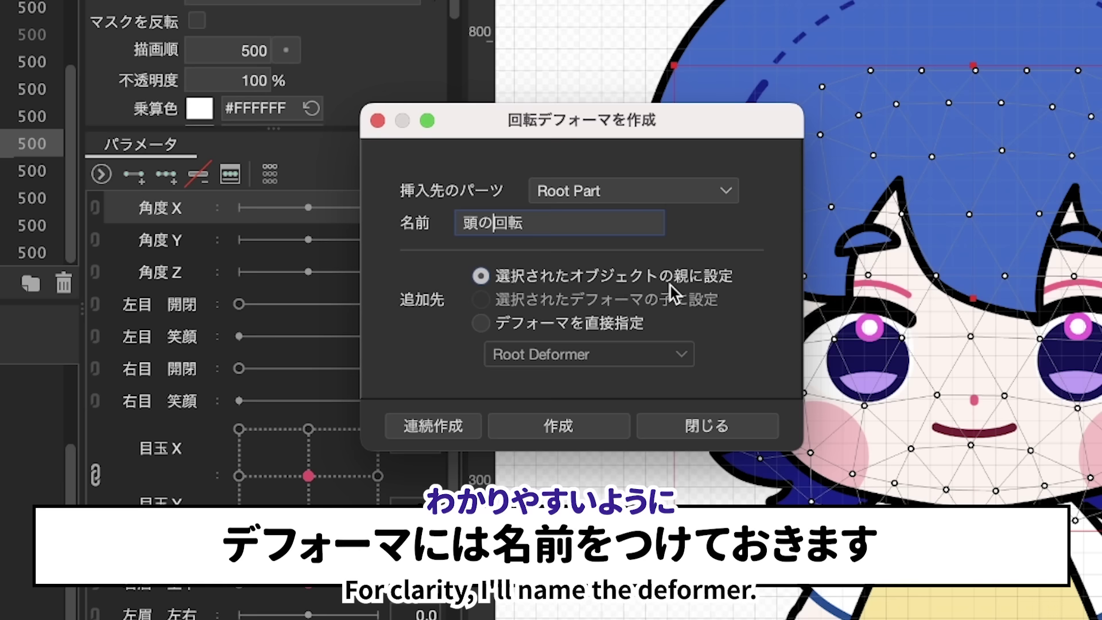
{"action": "left_click", "coordinate": [594, 418]}
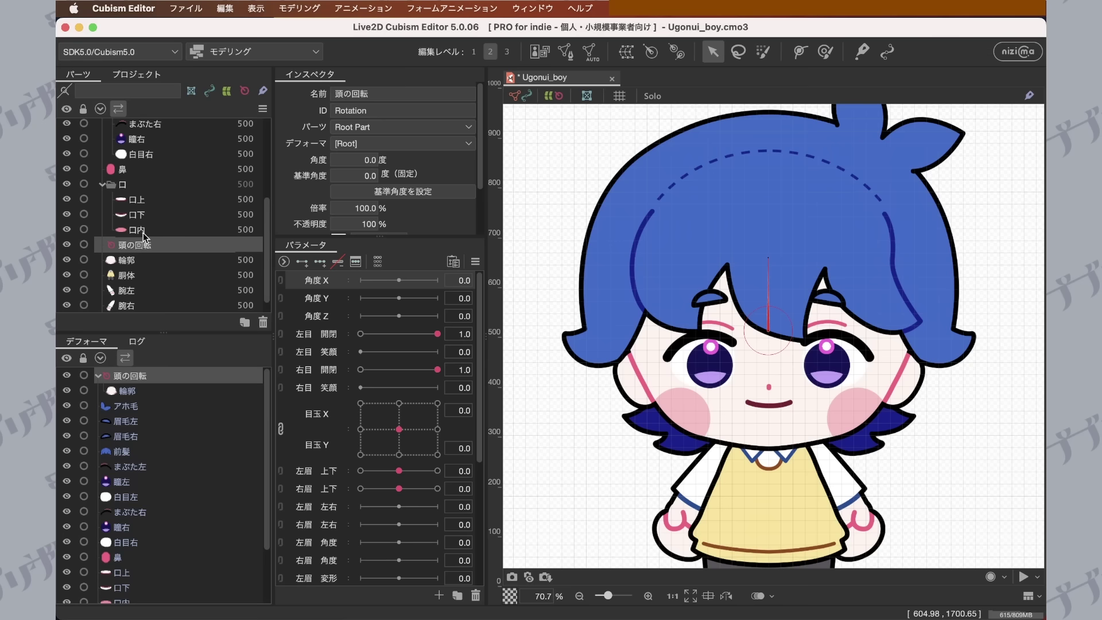
Examine how 輪郭 is nested under 頭の回転 by selecting both and collapsing and expanding the deformer.
{"action": "left_click", "coordinate": [127, 261]}
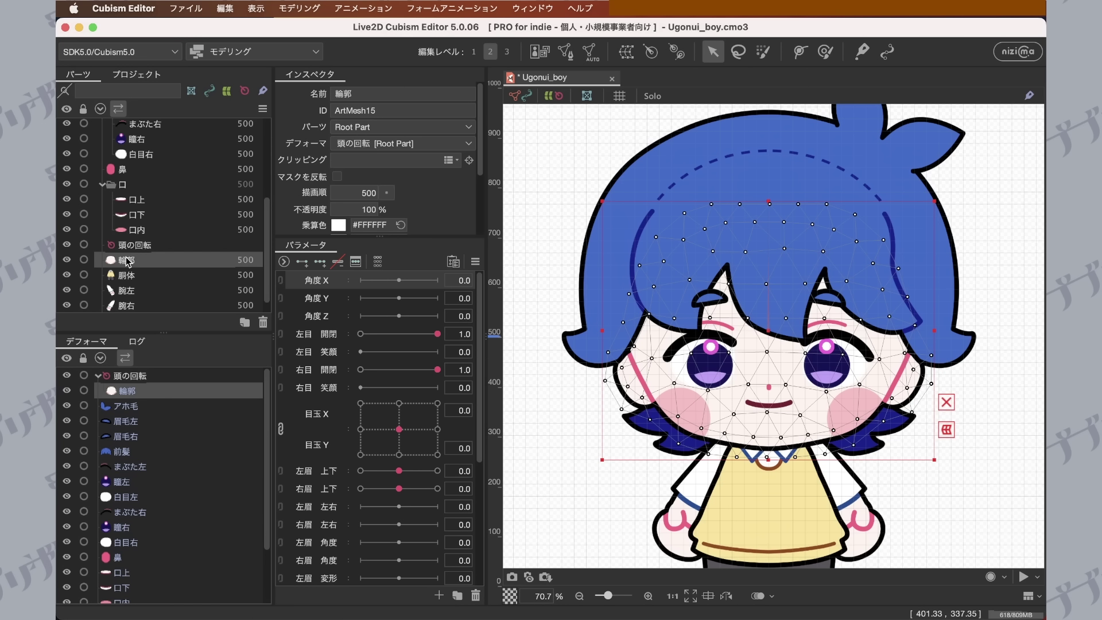
{"action": "left_click", "coordinate": [127, 376]}
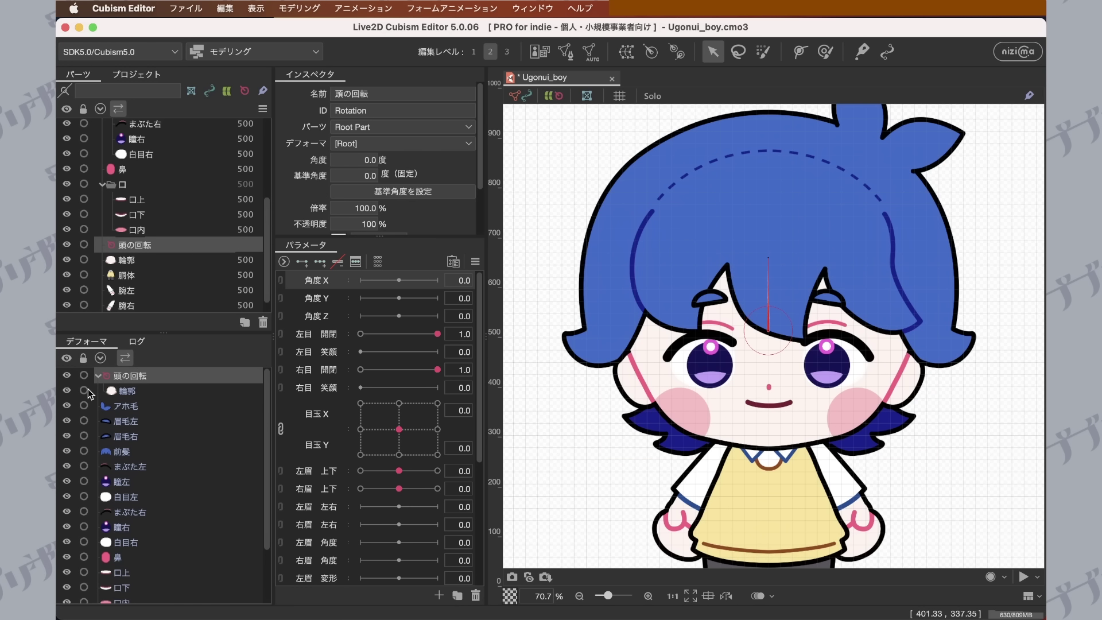
{"action": "left_click", "coordinate": [99, 376]}
{"action": "left_click", "coordinate": [100, 376]}
{"action": "left_click", "coordinate": [99, 377]}
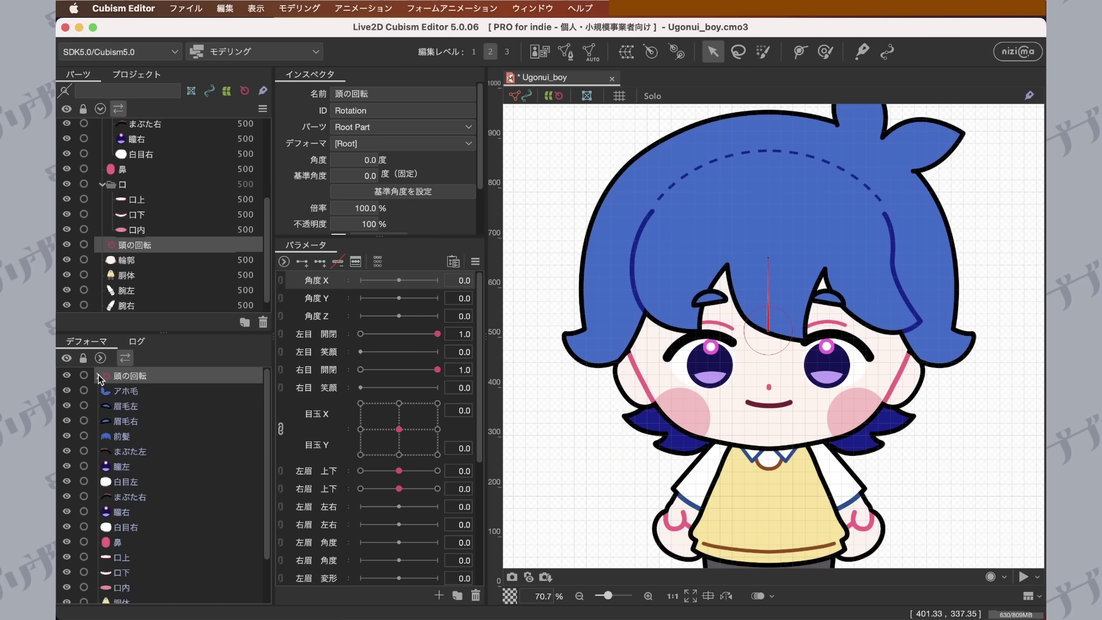
{"action": "left_click", "coordinate": [100, 376]}
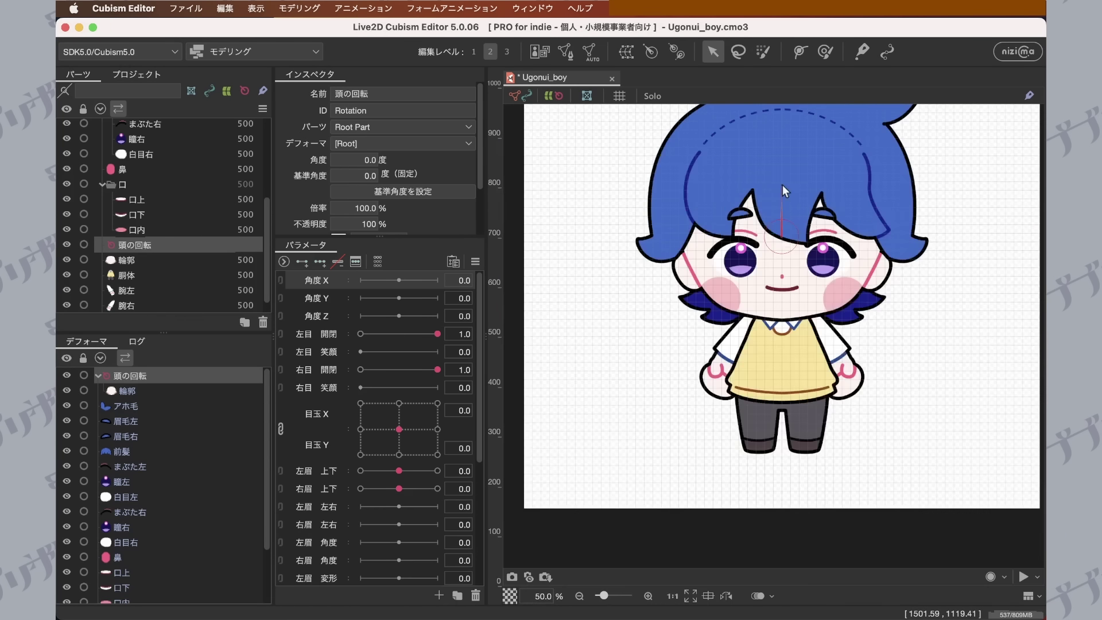
Rotate the 頭の回転 deformer by 6.5 degrees to test its effect, and undo the rotation.
{"action": "scroll", "coordinate": [746, 316], "scroll_direction": "down", "scroll_amount": 3}
{"action": "mouse_move", "coordinate": [763, 253]}
{"action": "left_mouse_down"}
{"action": "mouse_move", "coordinate": [712, 230]}
{"action": "mouse_move", "coordinate": [906, 252]}
{"action": "mouse_move", "coordinate": [666, 247]}
{"action": "mouse_move", "coordinate": [872, 263]}
{"action": "mouse_move", "coordinate": [654, 321]}
{"action": "mouse_move", "coordinate": [815, 419]}
{"action": "mouse_move", "coordinate": [815, 436]}
{"action": "mouse_move", "coordinate": [744, 355]}
{"action": "mouse_move", "coordinate": [717, 229]}
{"action": "mouse_move", "coordinate": [688, 252]}
{"action": "mouse_move", "coordinate": [872, 195]}
{"action": "mouse_move", "coordinate": [808, 228]}
{"action": "mouse_move", "coordinate": [826, 241]}
{"action": "mouse_move", "coordinate": [757, 232]}
{"action": "mouse_move", "coordinate": [786, 232]}
{"action": "mouse_move", "coordinate": [772, 244]}
{"action": "left_mouse_up"}
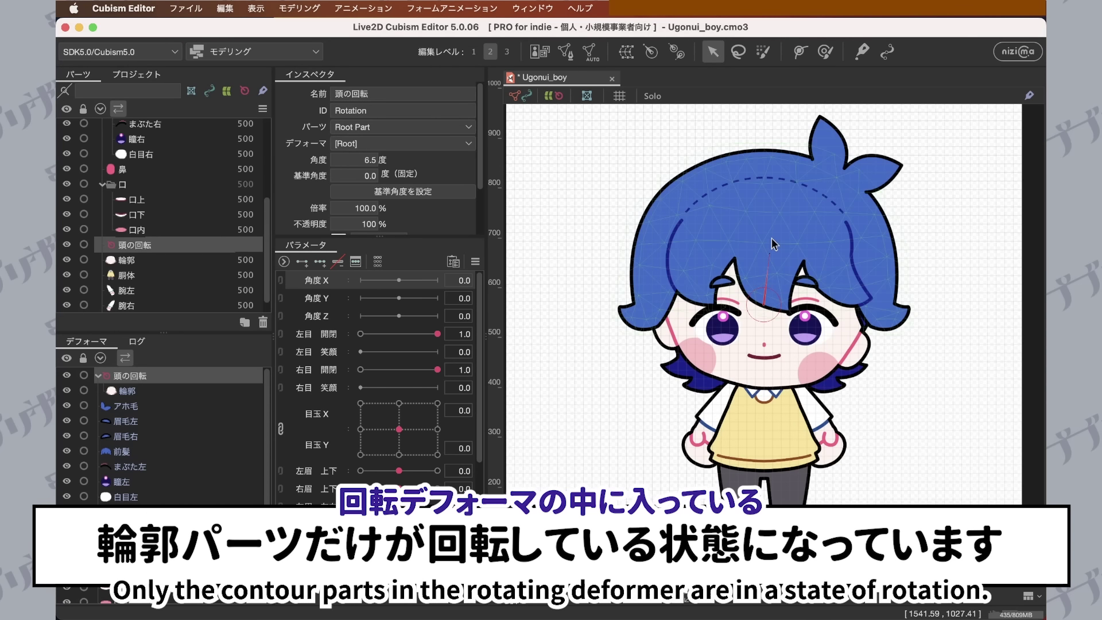
{"action": "key", "text": "super+z"}
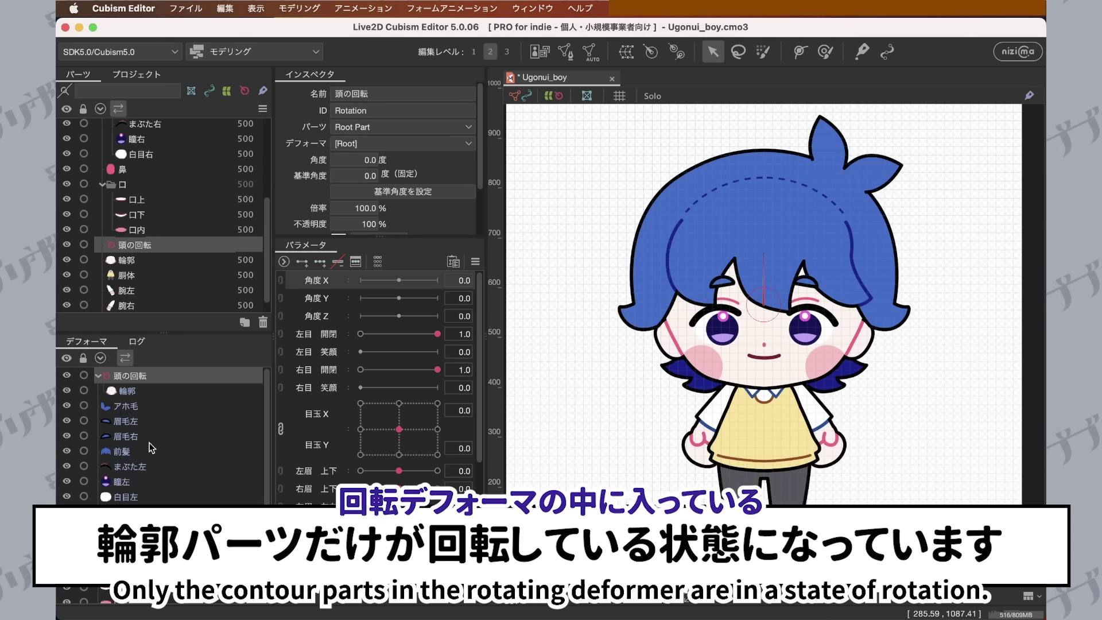
Move the parts アホ毛 through 口内 together with 後頭部 into the 頭の回転 rotation deformer.
{"action": "left_click", "coordinate": [126, 406]}
{"action": "scroll", "coordinate": [148, 445], "scroll_direction": "down", "scroll_amount": 3}
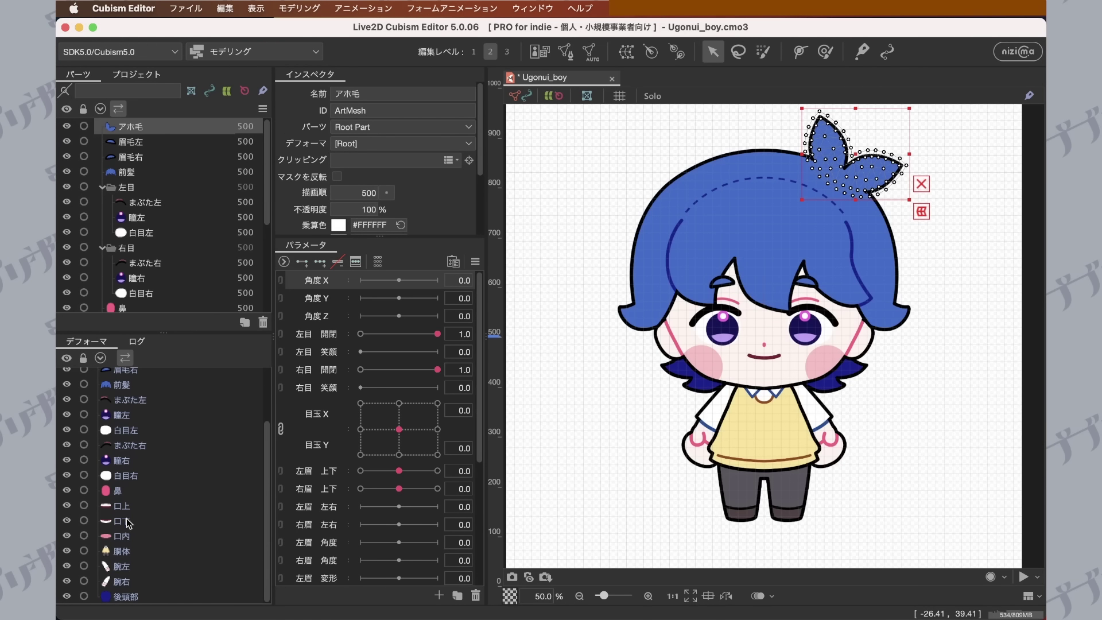
{"action": "left_click", "coordinate": [120, 535], "text": "shift"}
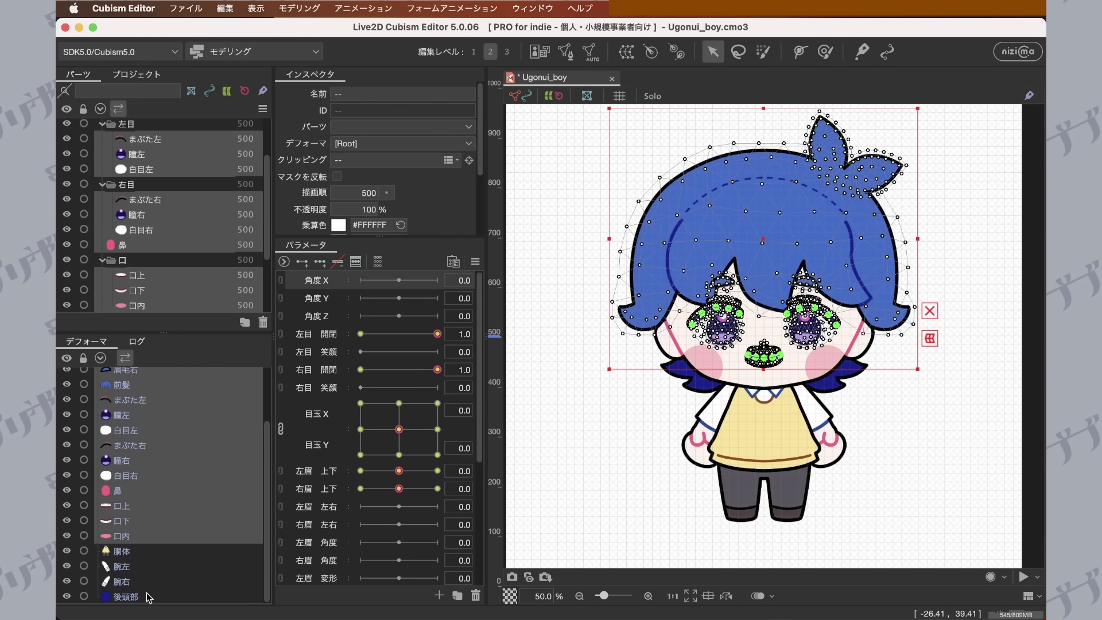
{"action": "left_click", "coordinate": [125, 597], "text": "super"}
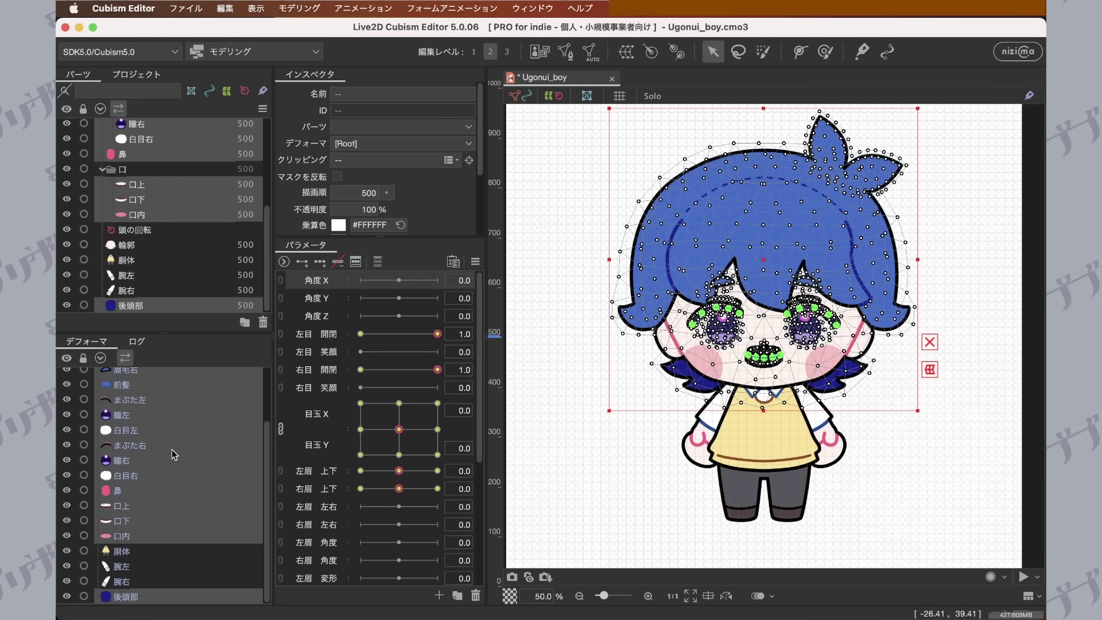
{"action": "scroll", "coordinate": [171, 449], "scroll_direction": "up", "scroll_amount": 4}
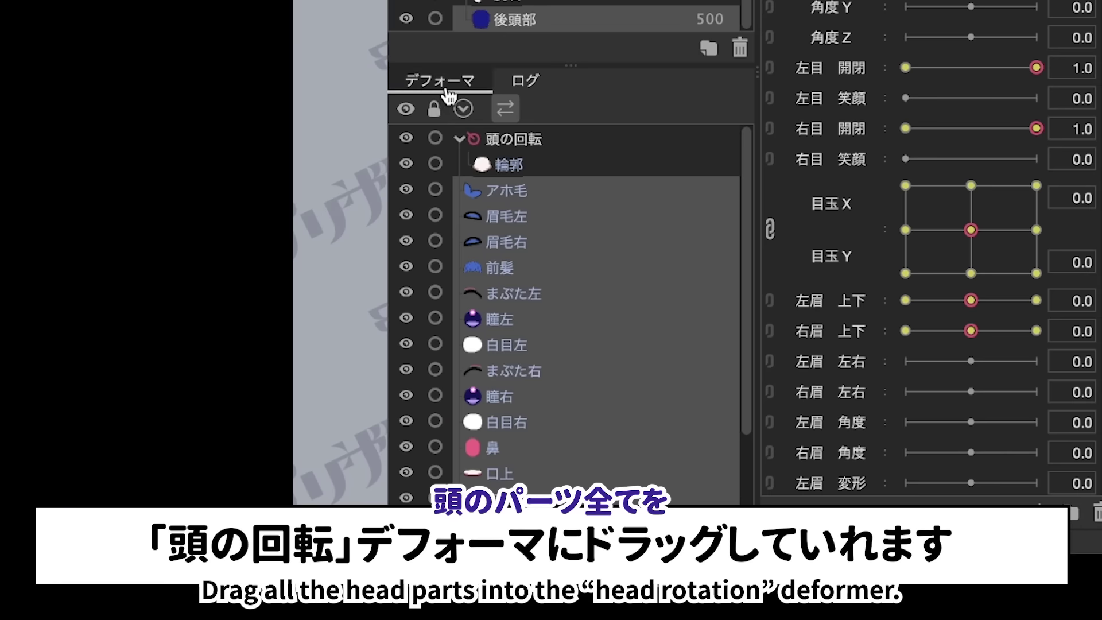
{"action": "left_click_drag", "start_coordinate": [506, 199], "coordinate": [532, 151]}
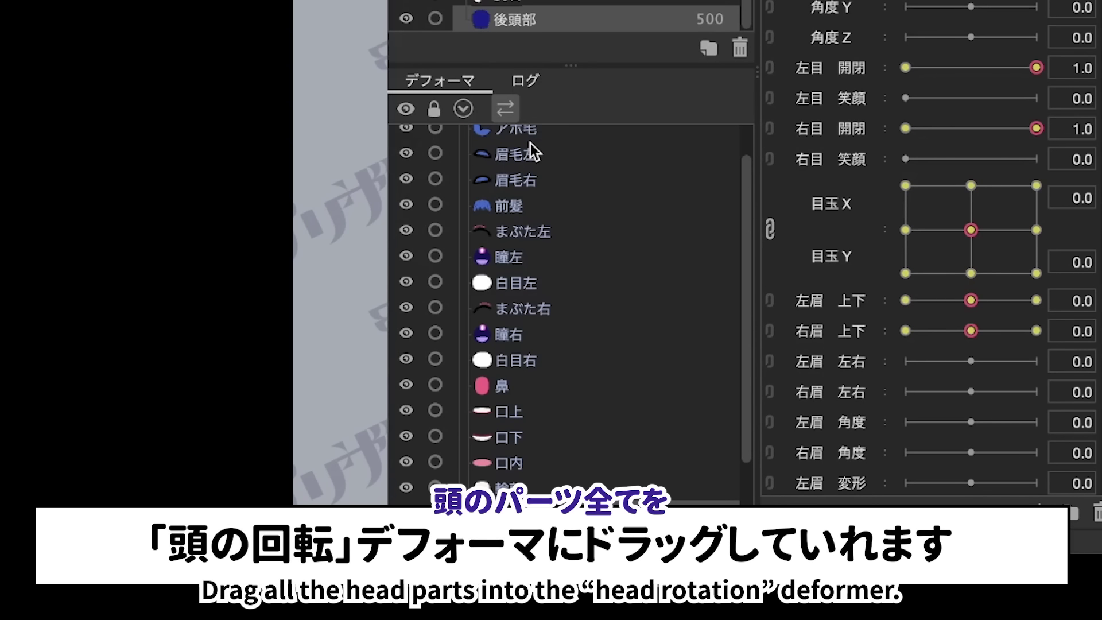
Examine which parts are nested under 頭の回転 by collapsing and expanding the deformer and looking through its contents.
{"action": "scroll", "coordinate": [530, 144], "scroll_direction": "up", "scroll_amount": 1}
{"action": "left_click", "coordinate": [459, 141]}
{"action": "left_click", "coordinate": [459, 140]}
{"action": "left_click", "coordinate": [458, 140]}
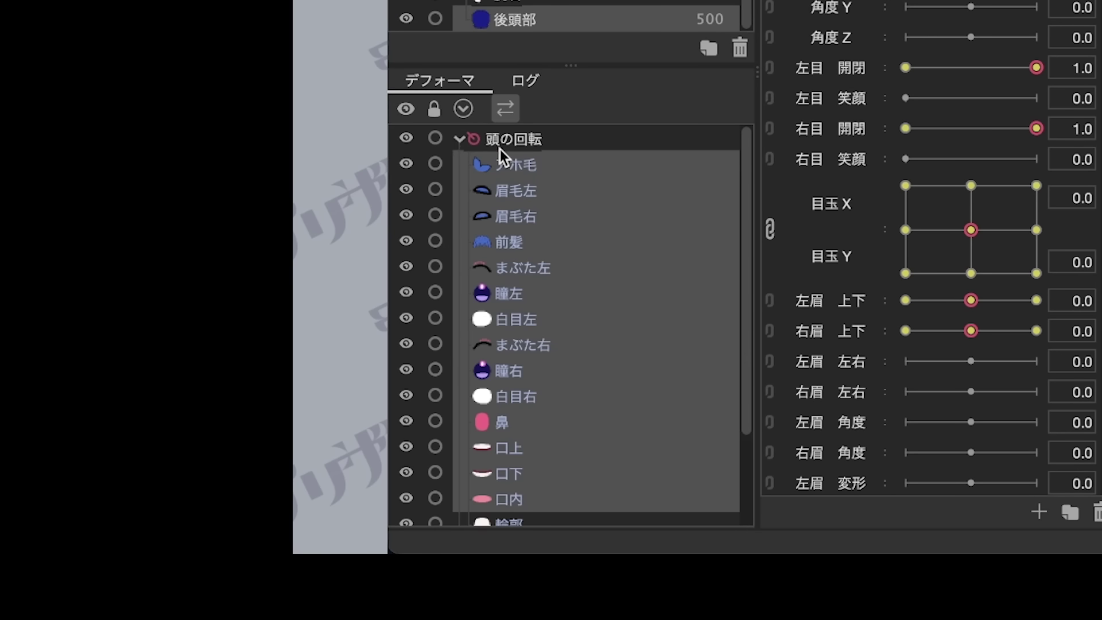
{"action": "left_click", "coordinate": [572, 190]}
{"action": "scroll", "coordinate": [529, 287], "scroll_direction": "down", "scroll_amount": 3}
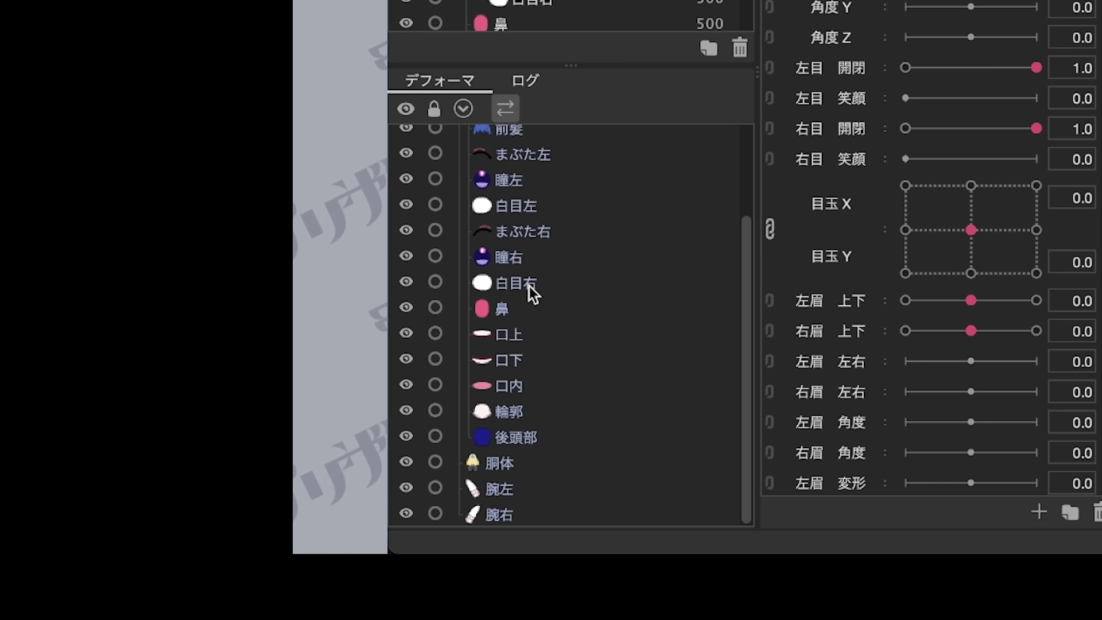
{"action": "scroll", "coordinate": [529, 287], "scroll_direction": "up", "scroll_amount": 3}
Test-rotate the 頭の回転 deformer, at 138.1 degrees also with changed 目玉, 左目 開閉 and 口 開閉 values, and revert all test changes.
{"action": "left_click", "coordinate": [507, 141]}
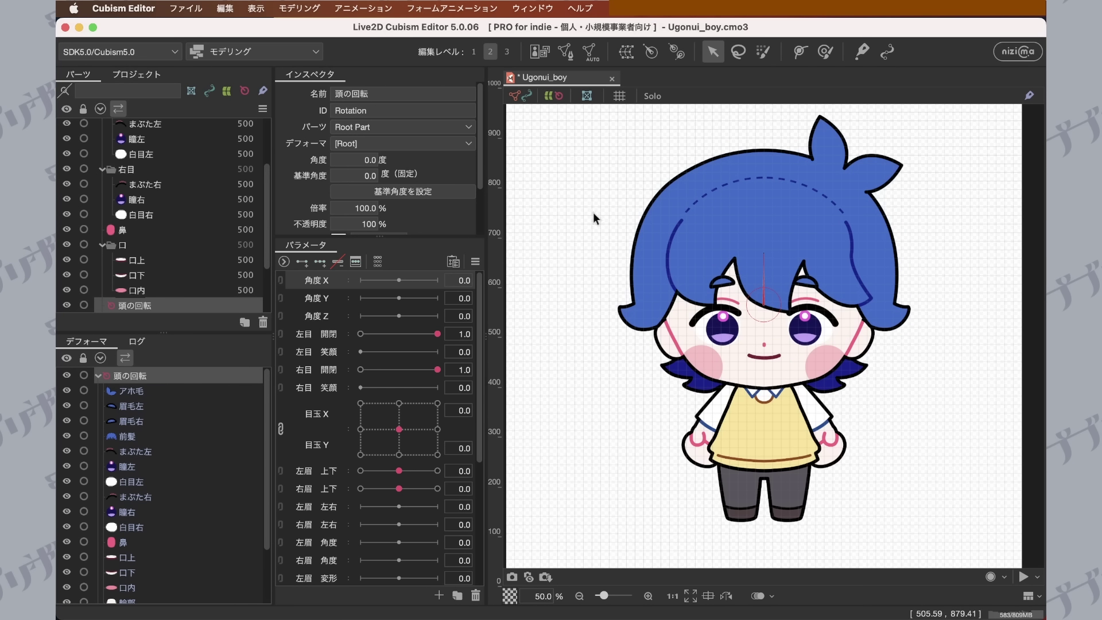
{"action": "left_click_drag", "start_coordinate": [763, 253], "coordinate": [801, 343]}
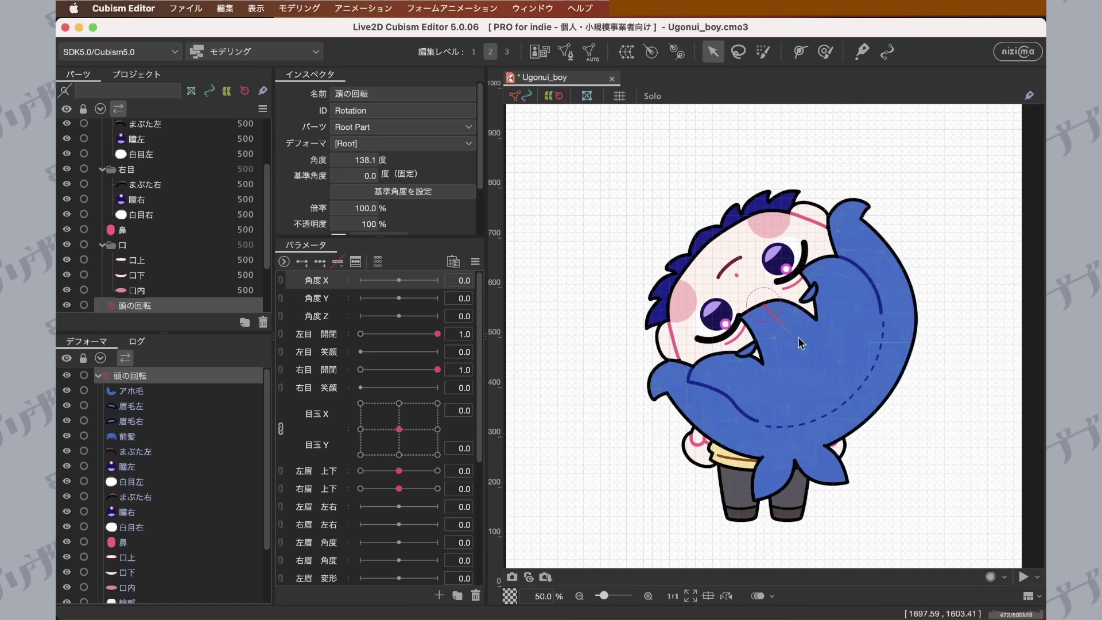
{"action": "left_click_drag", "start_coordinate": [398, 429], "coordinate": [356, 505]}
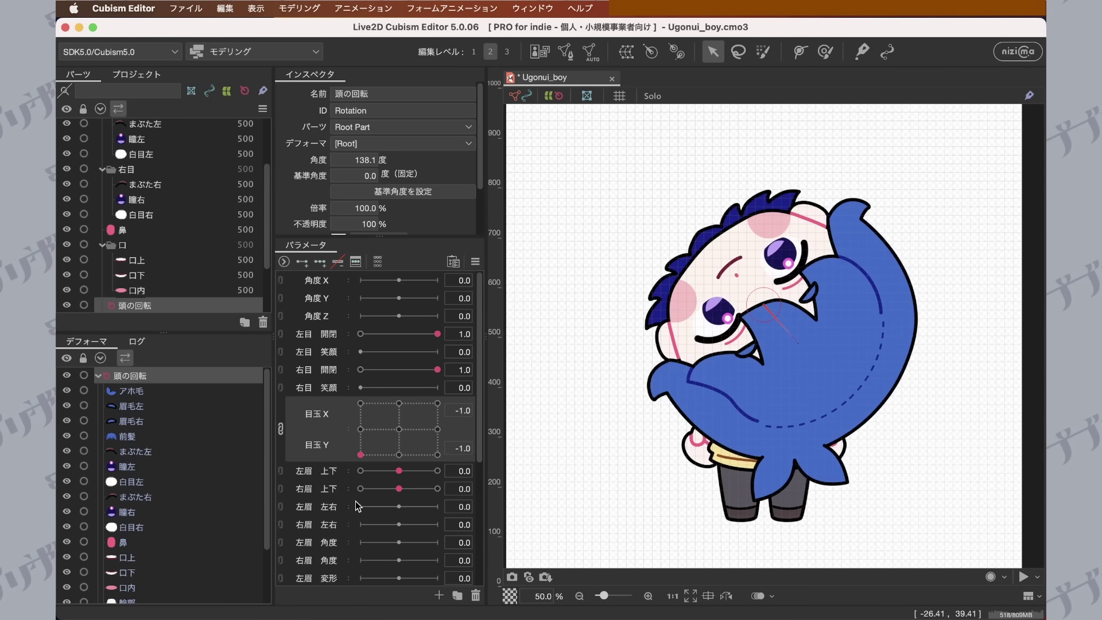
{"action": "left_click_drag", "start_coordinate": [437, 333], "coordinate": [325, 340]}
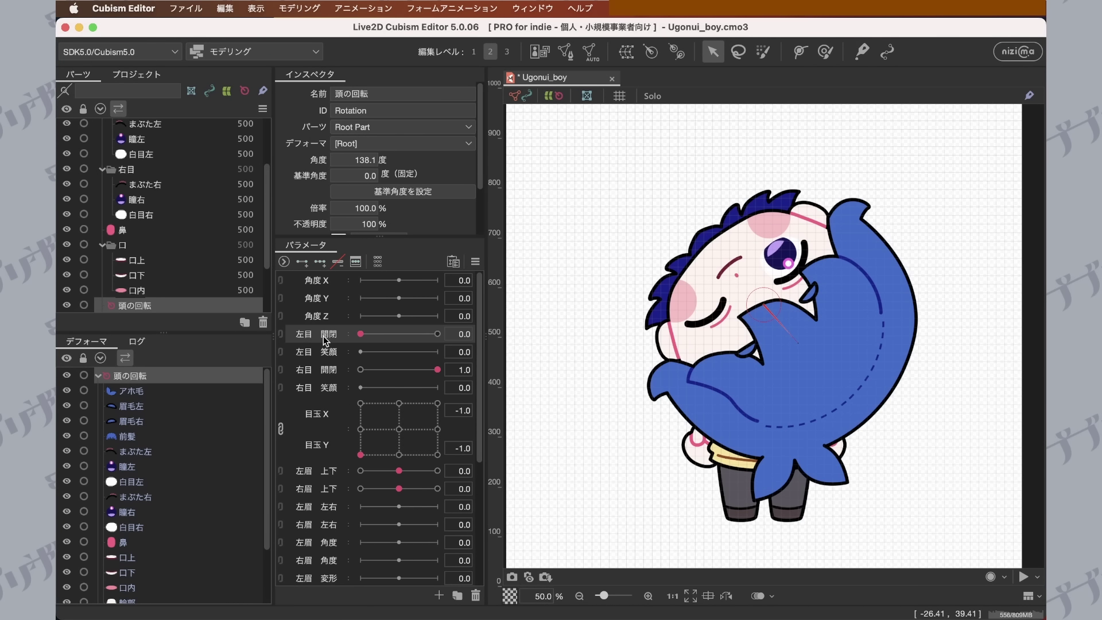
{"action": "scroll", "coordinate": [379, 493], "scroll_direction": "down", "scroll_amount": 5}
{"action": "left_click_drag", "start_coordinate": [371, 476], "coordinate": [480, 483]}
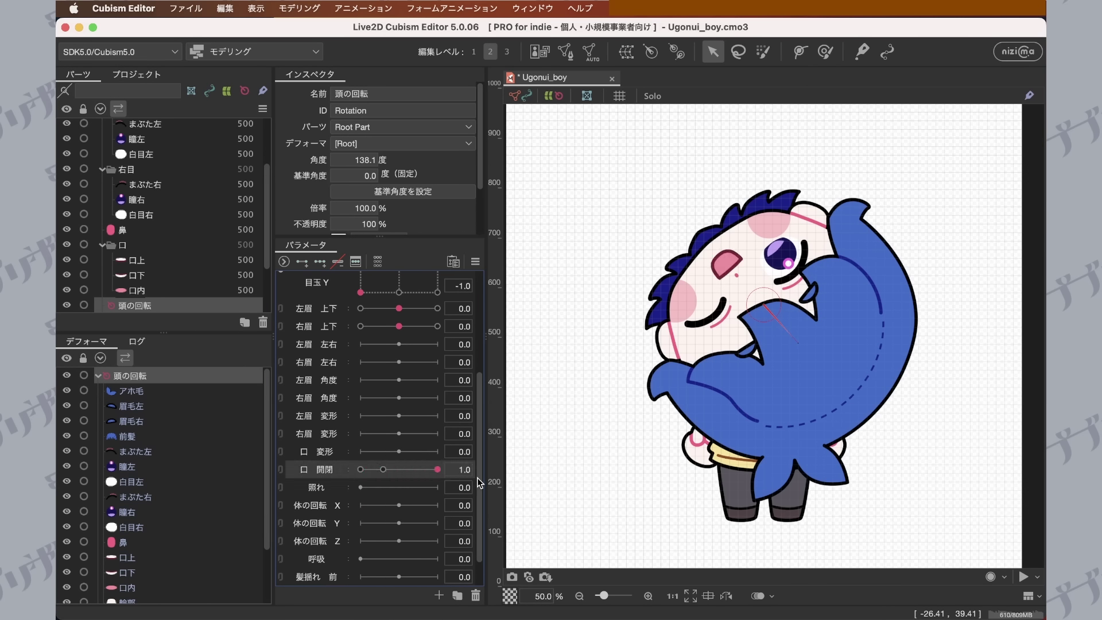
{"action": "key", "text": "super+shift+r"}
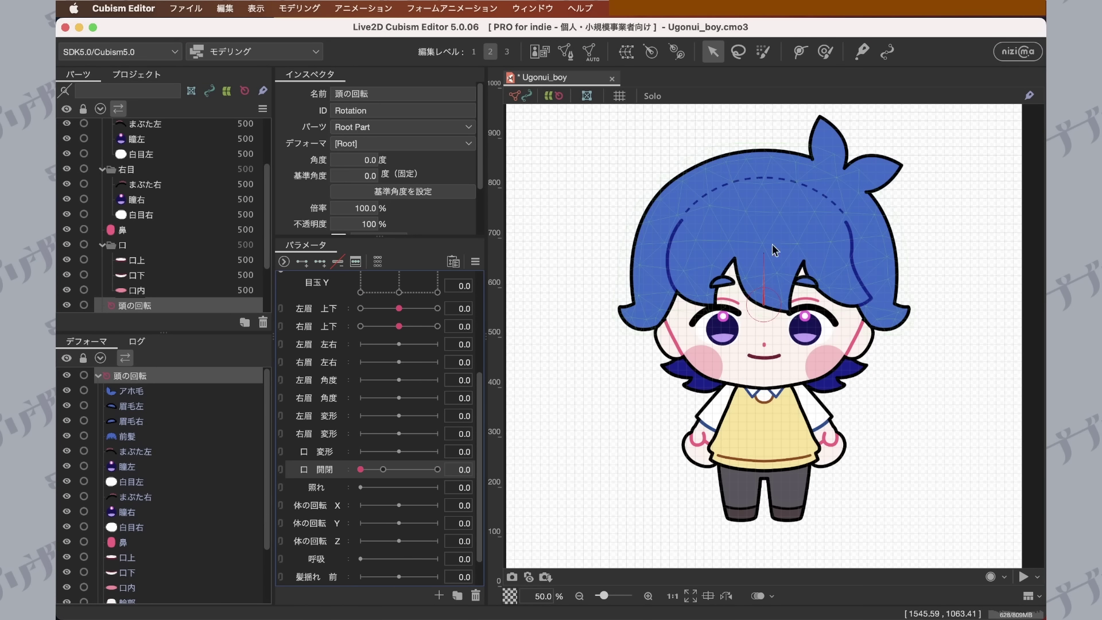
{"action": "left_click_drag", "start_coordinate": [762, 252], "coordinate": [757, 349]}
{"action": "key", "text": "ctrl+z"}
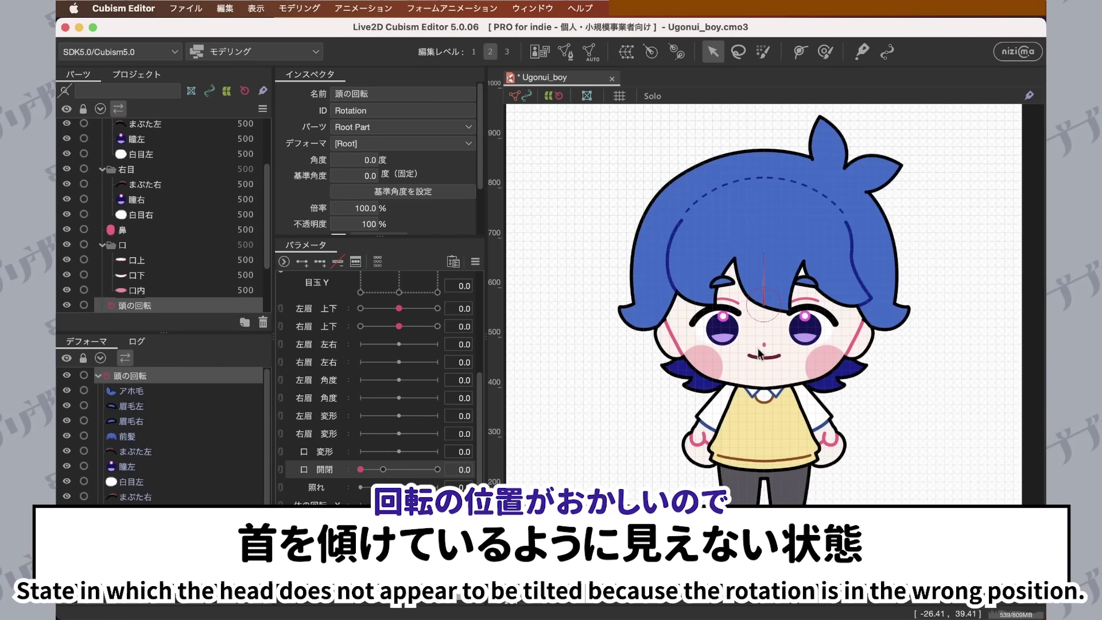
Move only the rotation centre of the 頭の回転 deformer straight down to the chin, just below the mouth.
{"action": "scroll", "coordinate": [758, 353], "scroll_direction": "up", "scroll_amount": 5}
{"action": "scroll", "coordinate": [757, 347], "scroll_direction": "down", "scroll_amount": 2}
{"action": "left_click_drag", "start_coordinate": [751, 334], "coordinate": [722, 360]}
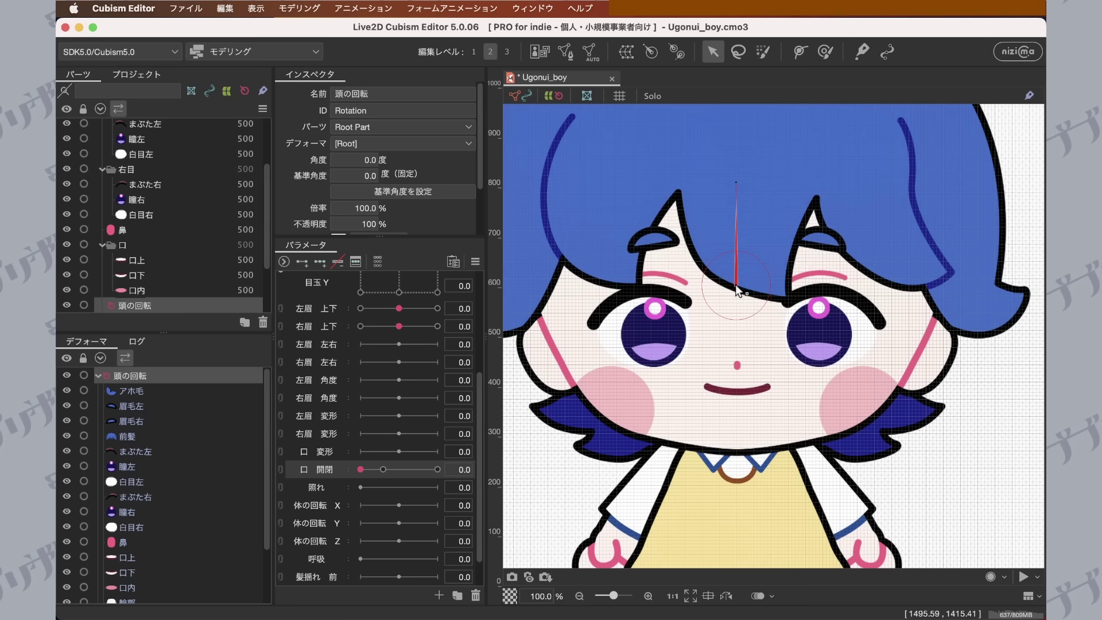
{"action": "left_click_drag", "start_coordinate": [736, 290], "coordinate": [743, 248]}
{"action": "key", "text": "super+z"}
{"action": "left_click_drag", "start_coordinate": [740, 285], "coordinate": [771, 271]}
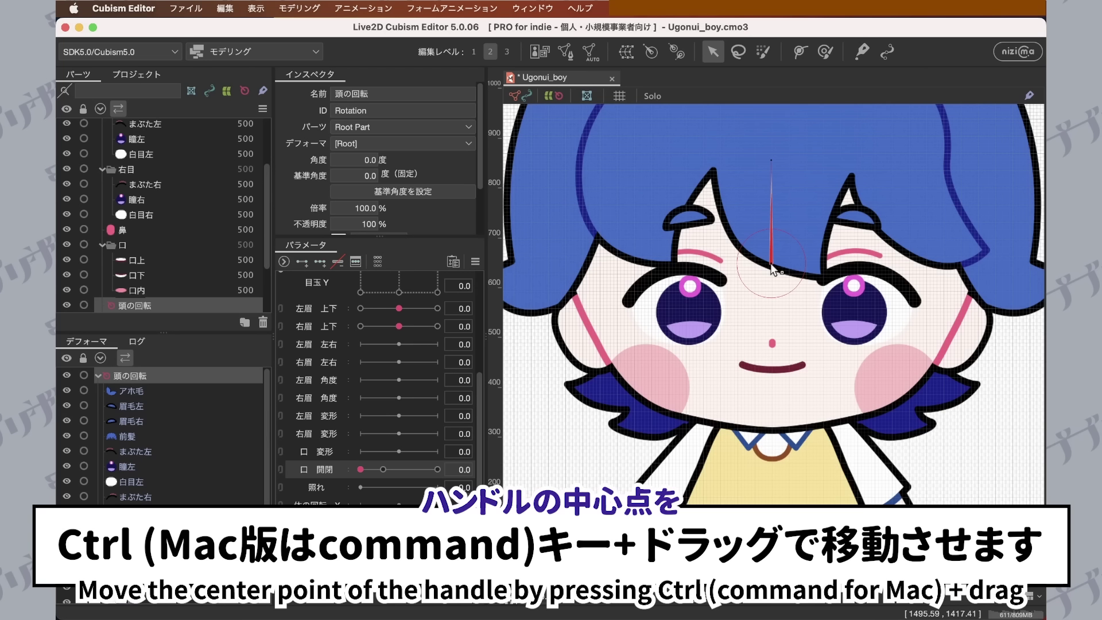
{"action": "mouse_move", "coordinate": [772, 268]}
{"action": "left_mouse_down"}
{"action": "mouse_move", "coordinate": [790, 273]}
{"action": "mouse_move", "coordinate": [789, 386]}
{"action": "mouse_move", "coordinate": [777, 383]}
{"action": "mouse_move", "coordinate": [837, 374]}
{"action": "mouse_move", "coordinate": [682, 370]}
{"action": "mouse_move", "coordinate": [850, 375]}
{"action": "mouse_move", "coordinate": [697, 338]}
{"action": "mouse_move", "coordinate": [803, 379]}
{"action": "mouse_move", "coordinate": [783, 336]}
{"action": "mouse_move", "coordinate": [714, 290]}
{"action": "mouse_move", "coordinate": [775, 290]}
{"action": "mouse_move", "coordinate": [771, 405]}
{"action": "left_mouse_up"}
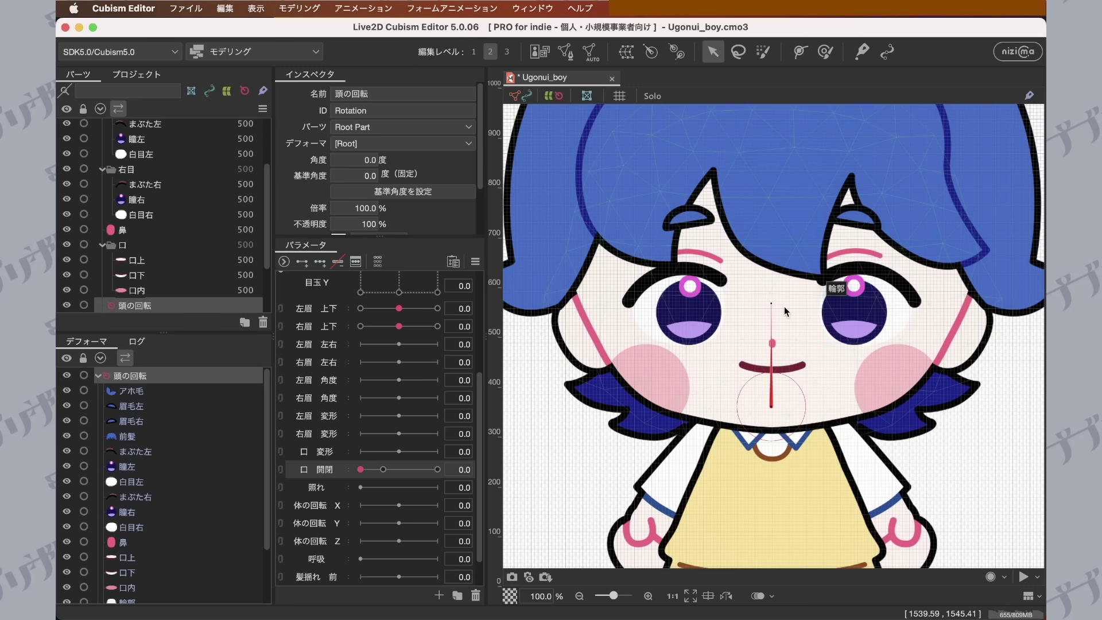
Test tilting the head about the new rotation centre of 頭の回転, and undo the test rotations.
{"action": "mouse_move", "coordinate": [773, 302]}
{"action": "left_mouse_down"}
{"action": "mouse_move", "coordinate": [833, 309]}
{"action": "mouse_move", "coordinate": [660, 301]}
{"action": "mouse_move", "coordinate": [800, 305]}
{"action": "mouse_move", "coordinate": [786, 278]}
{"action": "mouse_move", "coordinate": [787, 297]}
{"action": "left_mouse_up"}
{"action": "scroll", "coordinate": [787, 278], "scroll_direction": "down", "scroll_amount": 5}
{"action": "key", "text": "super+z"}
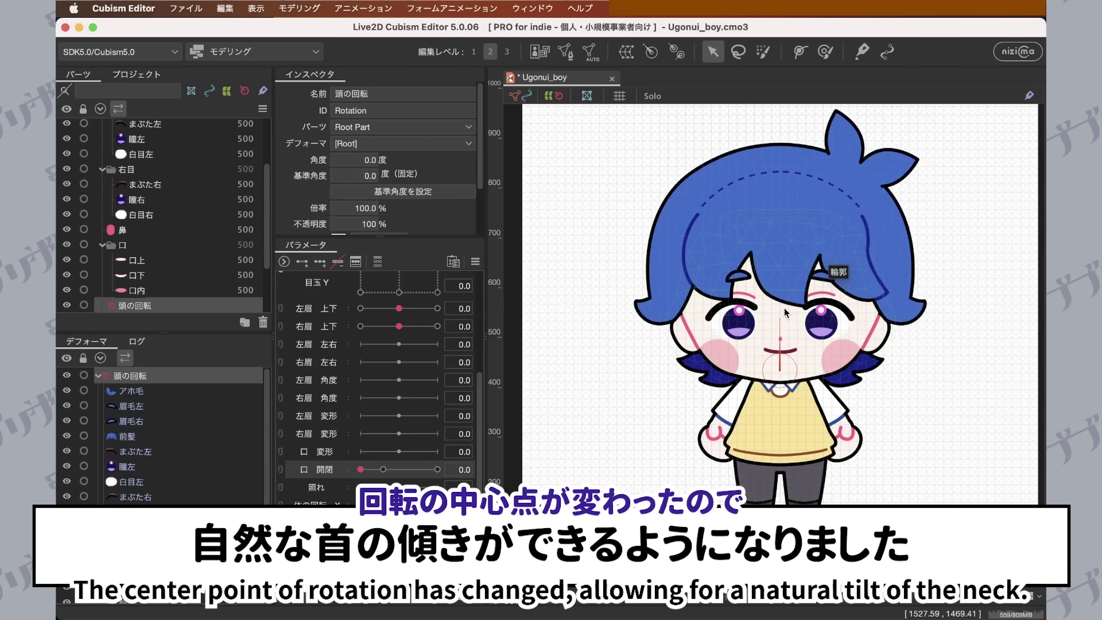
{"action": "left_click_drag", "start_coordinate": [821, 281], "coordinate": [729, 314]}
{"action": "key", "text": "super+z"}
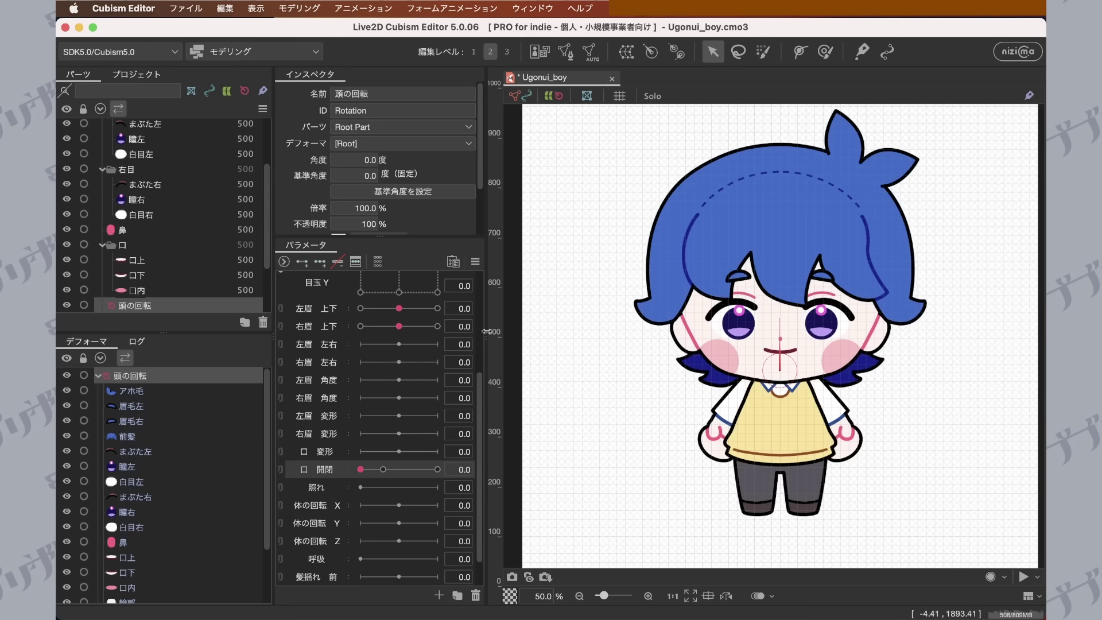
Add three parameter keys on 角度 Z for the 頭の回転 deformer and set 角度 Z to -30.0.
{"action": "left_click_drag", "start_coordinate": [477, 391], "coordinate": [475, 290]}
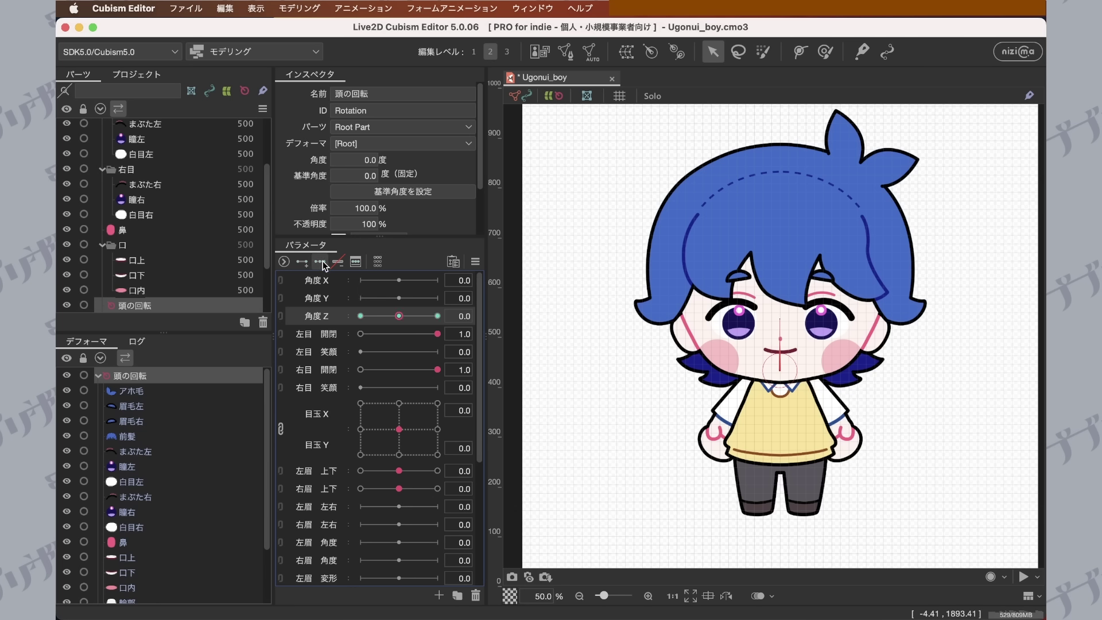
{"action": "mouse_move", "coordinate": [399, 315]}
{"action": "left_mouse_down"}
{"action": "mouse_move", "coordinate": [425, 313]}
{"action": "mouse_move", "coordinate": [400, 300]}
{"action": "left_mouse_up"}
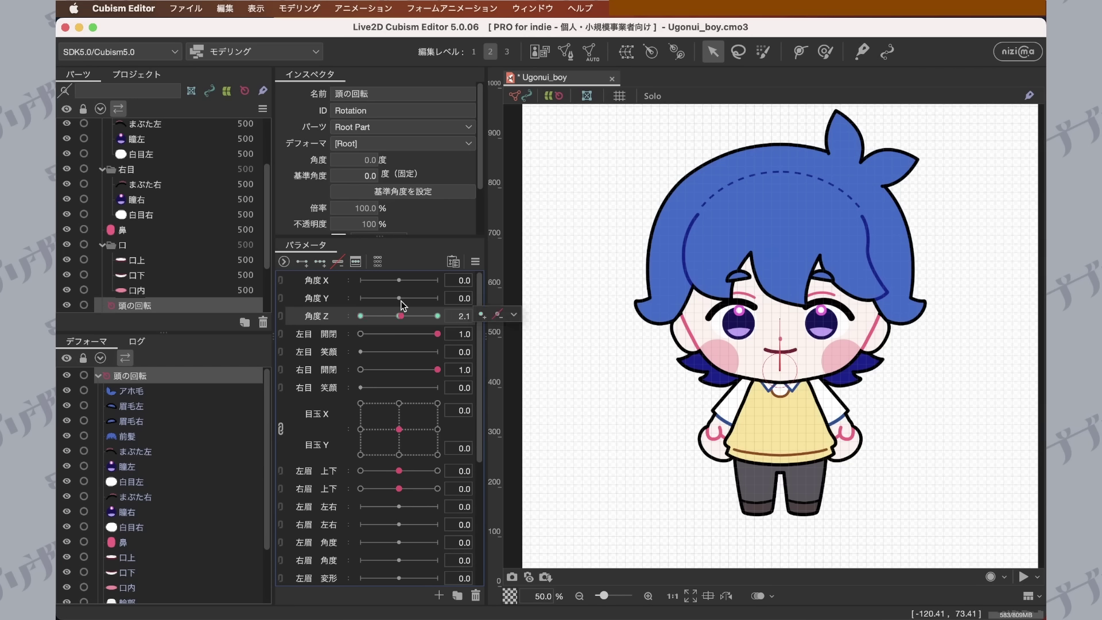
{"action": "left_click", "coordinate": [362, 315]}
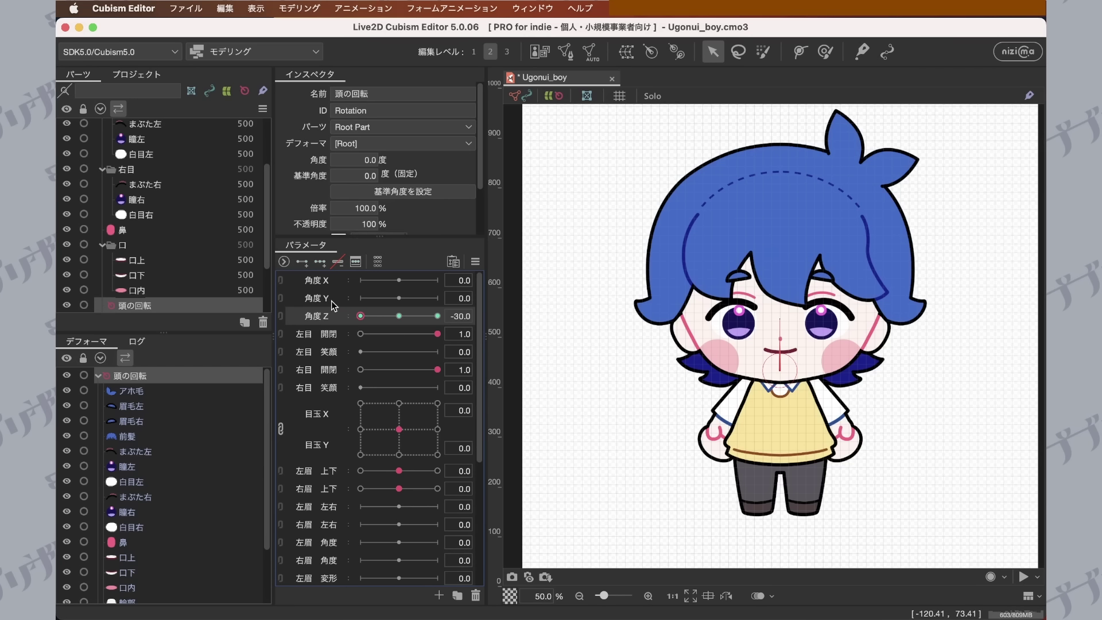
Set the angle of the head rotation deformer (頭の回転) to -30° at the 角度 Z -30 key.
{"action": "left_click_drag", "start_coordinate": [779, 318], "coordinate": [748, 317]}
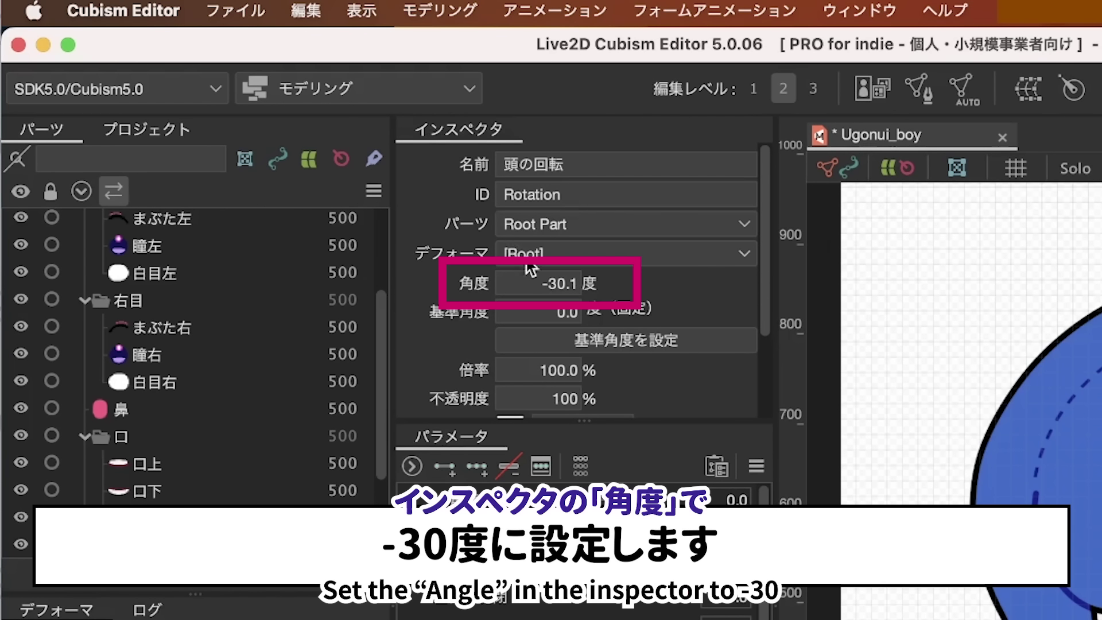
{"action": "double_click", "coordinate": [539, 279]}
{"action": "left_click", "coordinate": [568, 283]}
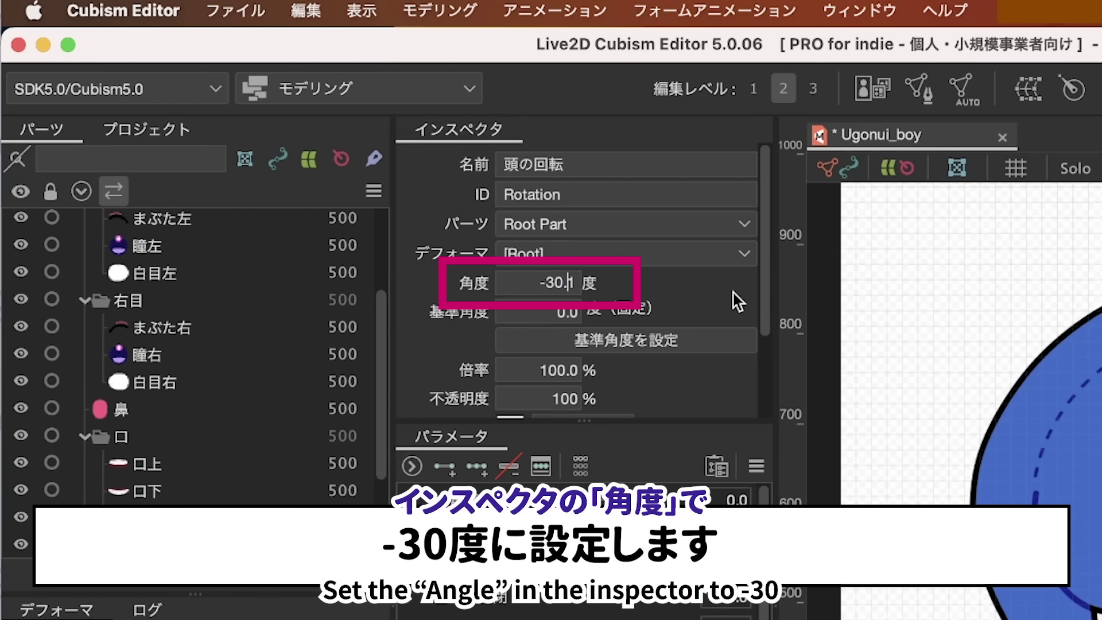
{"action": "key", "text": "BackSpace"}
{"action": "key", "text": "BackSpace"}
{"action": "key", "text": "Return"}
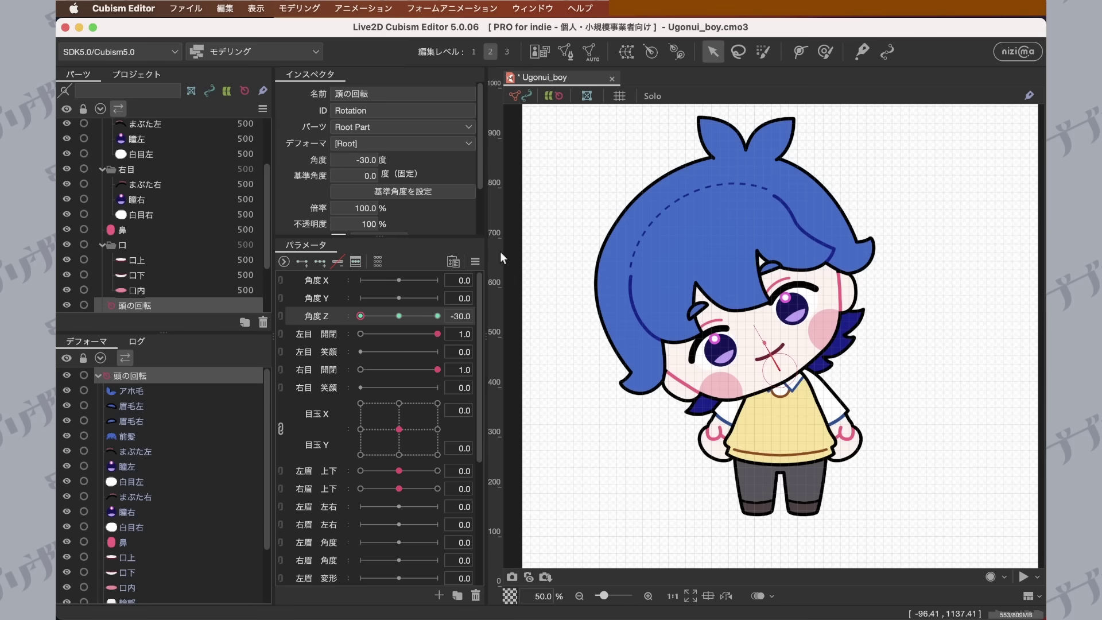
Flip the head rotation's 角度 Z -30 motion horizontally onto the opposite key, test the tilt and return 角度 Z to 0.
{"action": "left_click", "coordinate": [755, 466]}
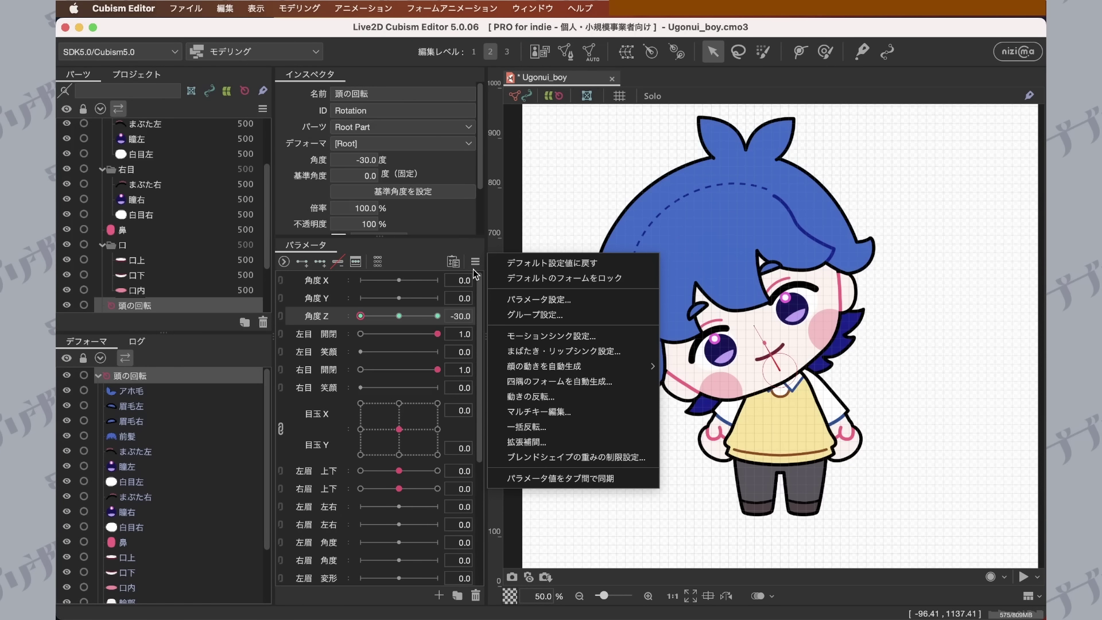
{"action": "left_click", "coordinate": [546, 398]}
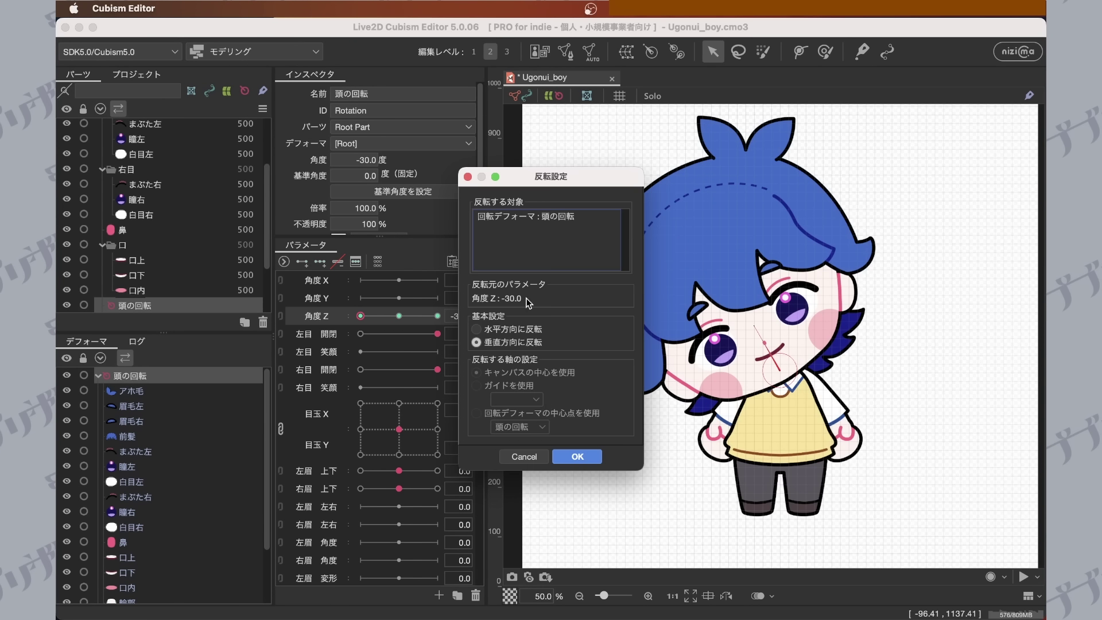
{"action": "left_click", "coordinate": [495, 331]}
{"action": "left_click", "coordinate": [576, 456]}
{"action": "left_click_drag", "start_coordinate": [361, 315], "coordinate": [443, 322]}
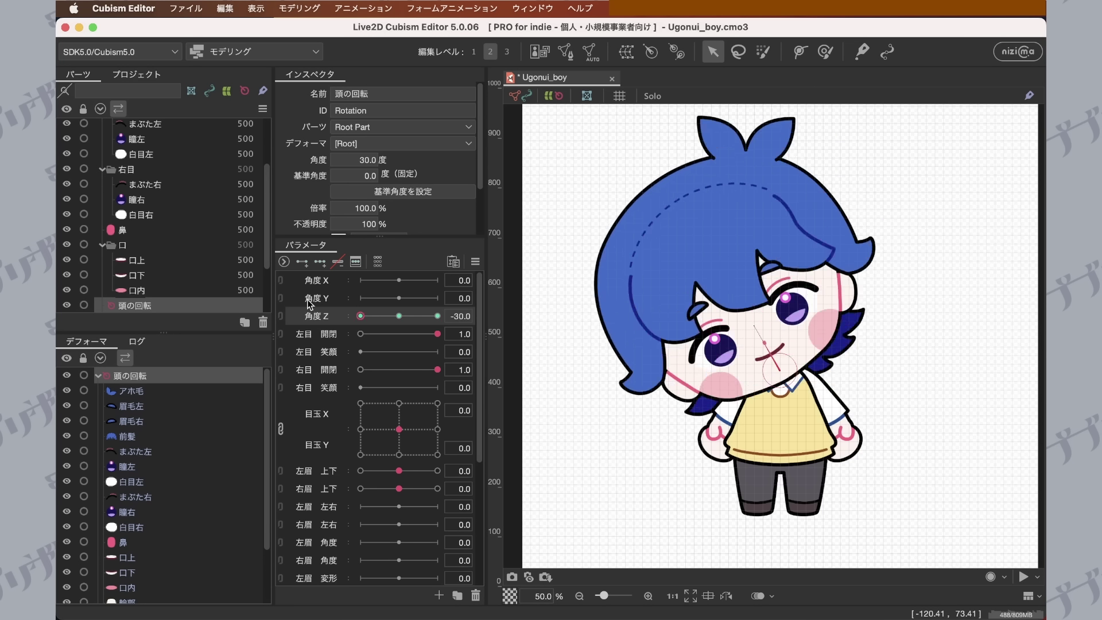
{"action": "left_click", "coordinate": [399, 316]}
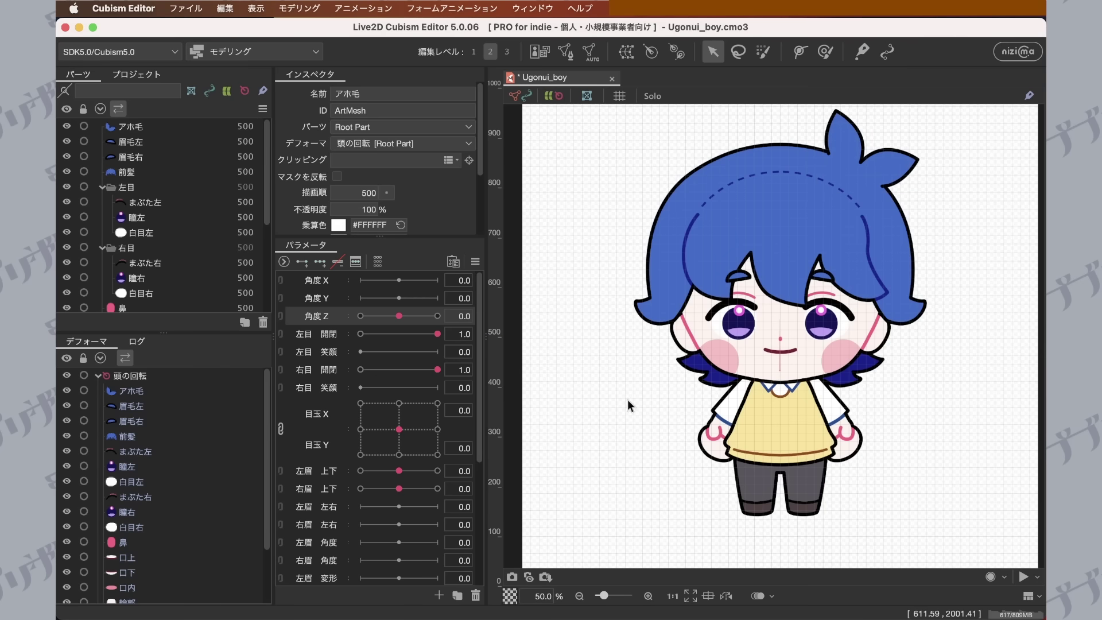
{"action": "left_click", "coordinate": [628, 399]}
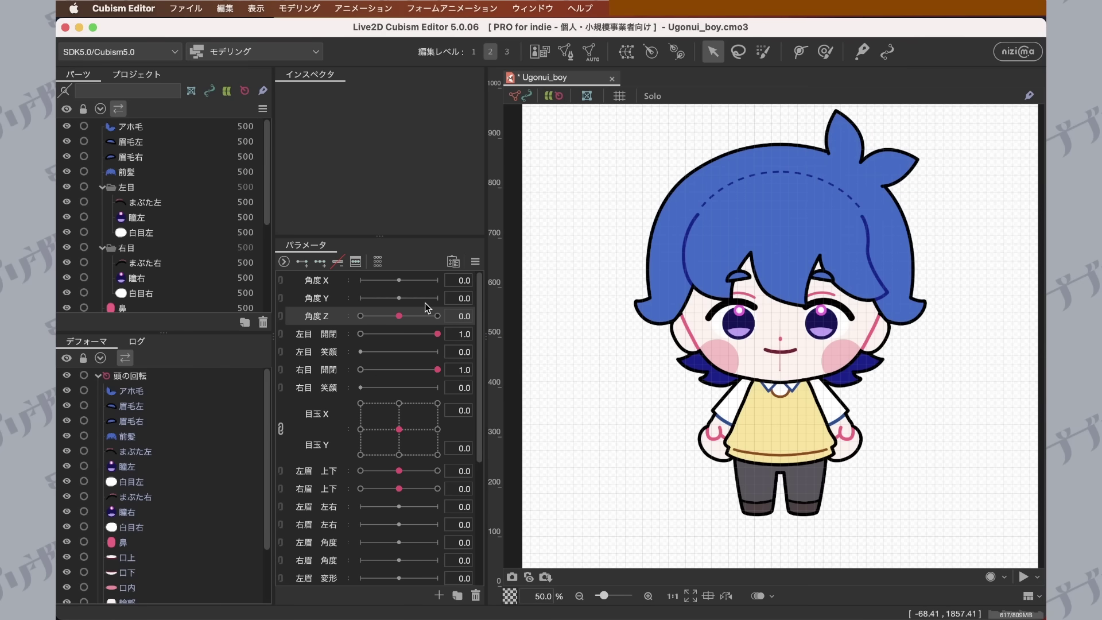
{"action": "mouse_move", "coordinate": [398, 316]}
{"action": "left_mouse_down"}
{"action": "mouse_move", "coordinate": [440, 329]}
{"action": "mouse_move", "coordinate": [399, 324]}
{"action": "left_mouse_up"}
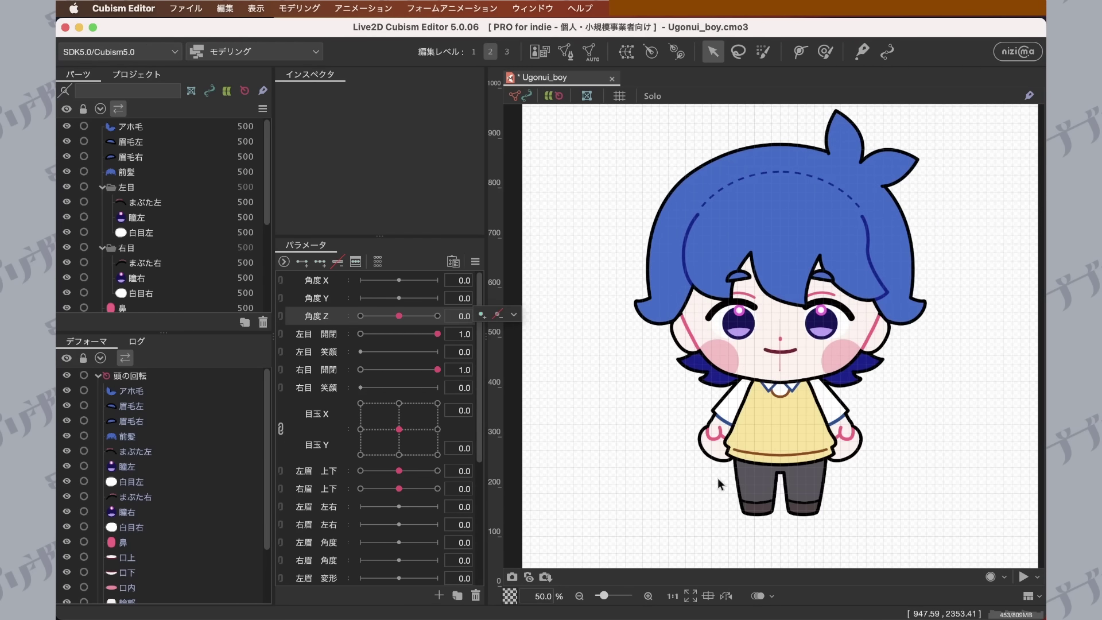
Hide the head rotation deformer and all head parts, leaving the body and arms visible.
{"action": "scroll", "coordinate": [787, 503], "scroll_direction": "up", "scroll_amount": 2}
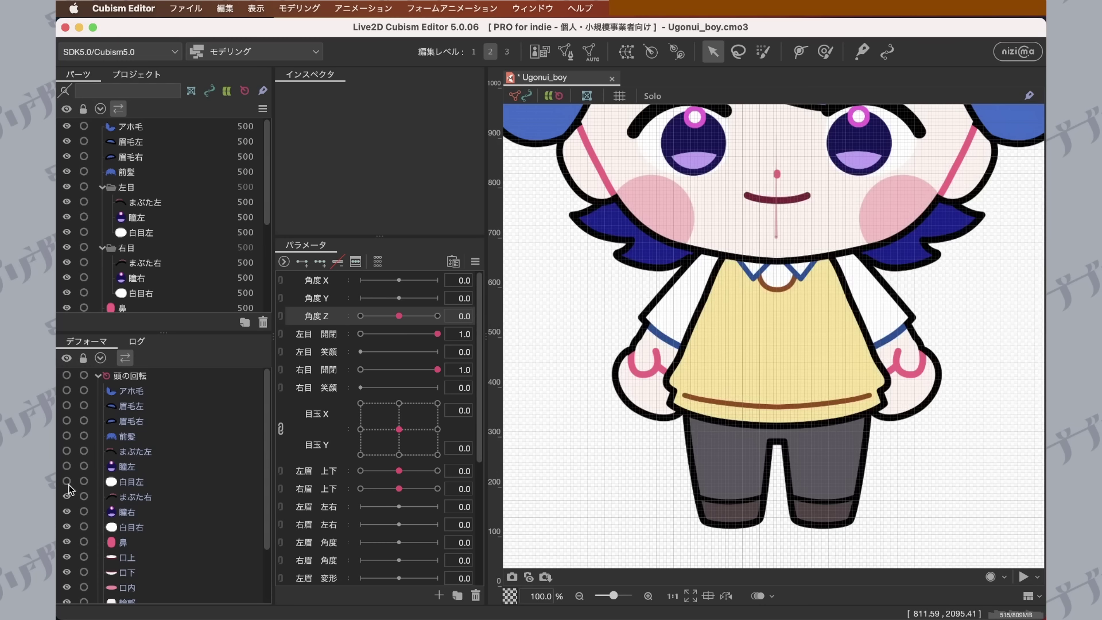
{"action": "scroll", "coordinate": [98, 518], "scroll_direction": "down", "scroll_amount": 2}
{"action": "left_click_drag", "start_coordinate": [67, 489], "coordinate": [62, 553]}
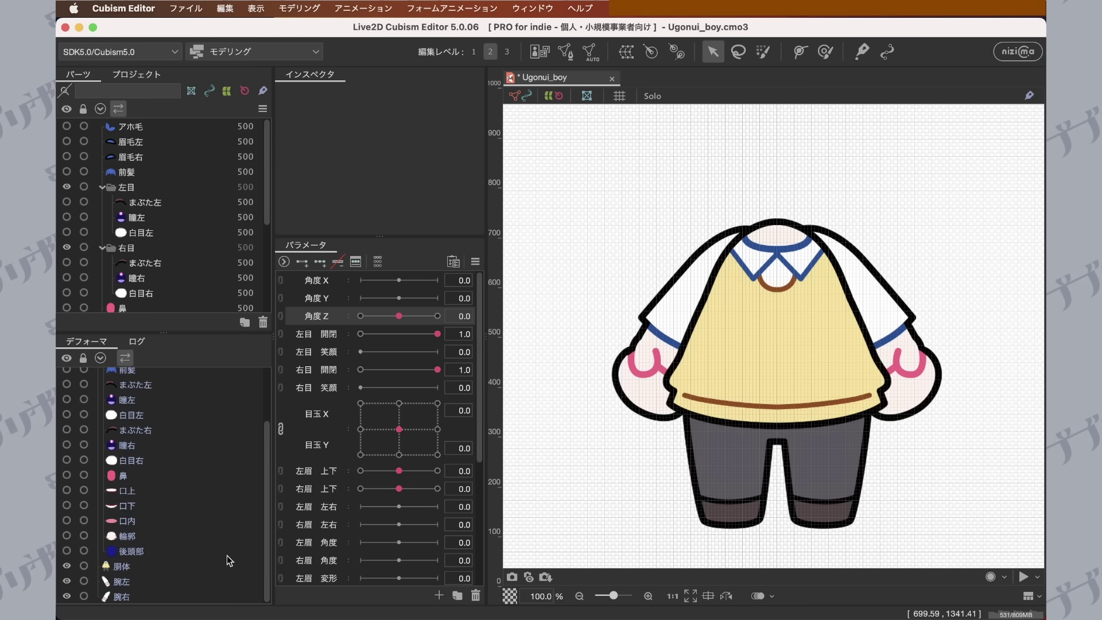
Create a rotation deformer named 左腕回転 as parent of the 腕左 mesh and move its pivot to the shoulder joint.
{"action": "left_click", "coordinate": [115, 584]}
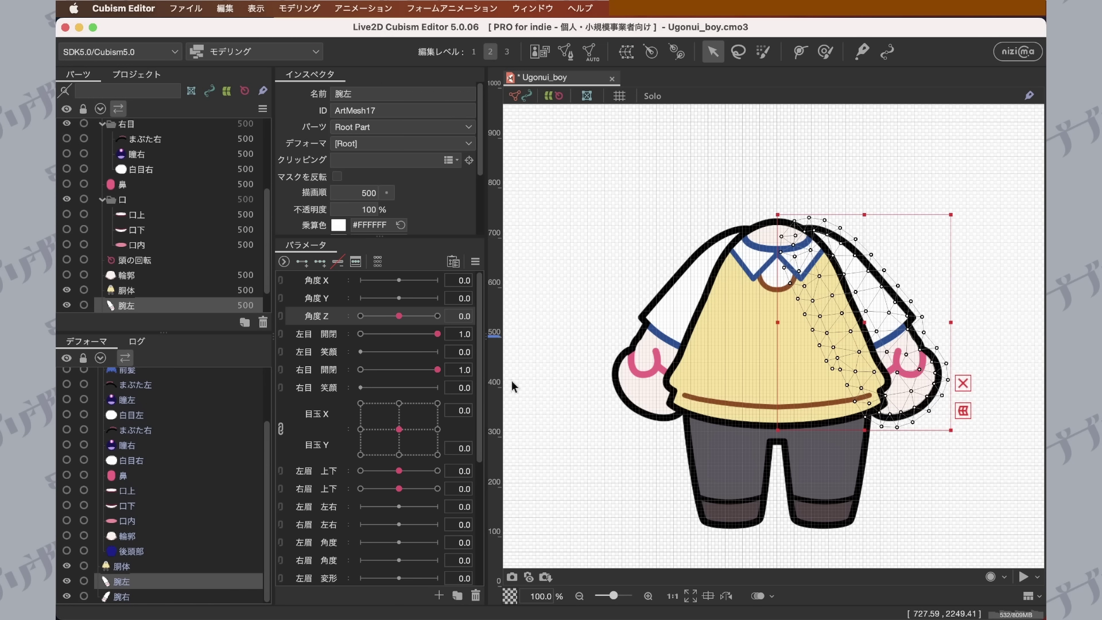
{"action": "left_click", "coordinate": [652, 53]}
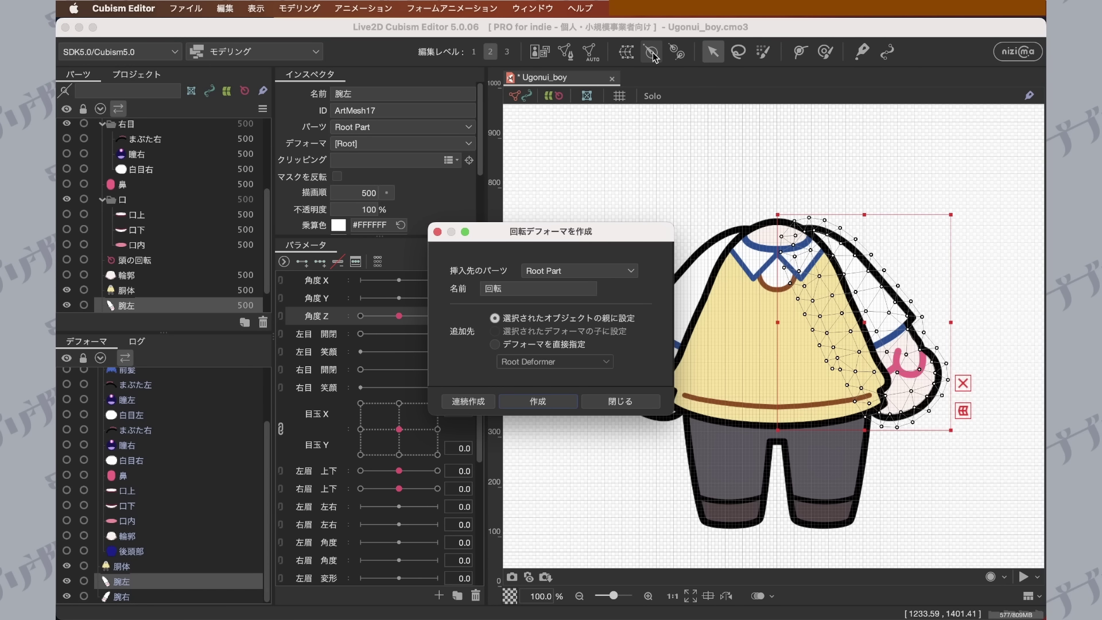
{"action": "type", "text": "左腕"}
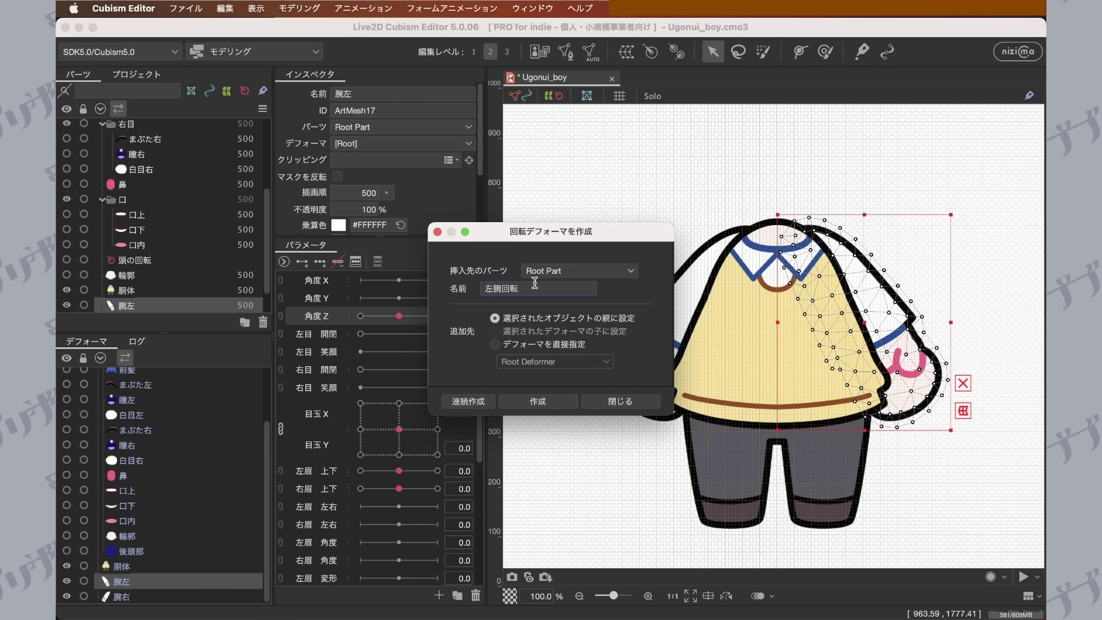
{"action": "left_click", "coordinate": [548, 397]}
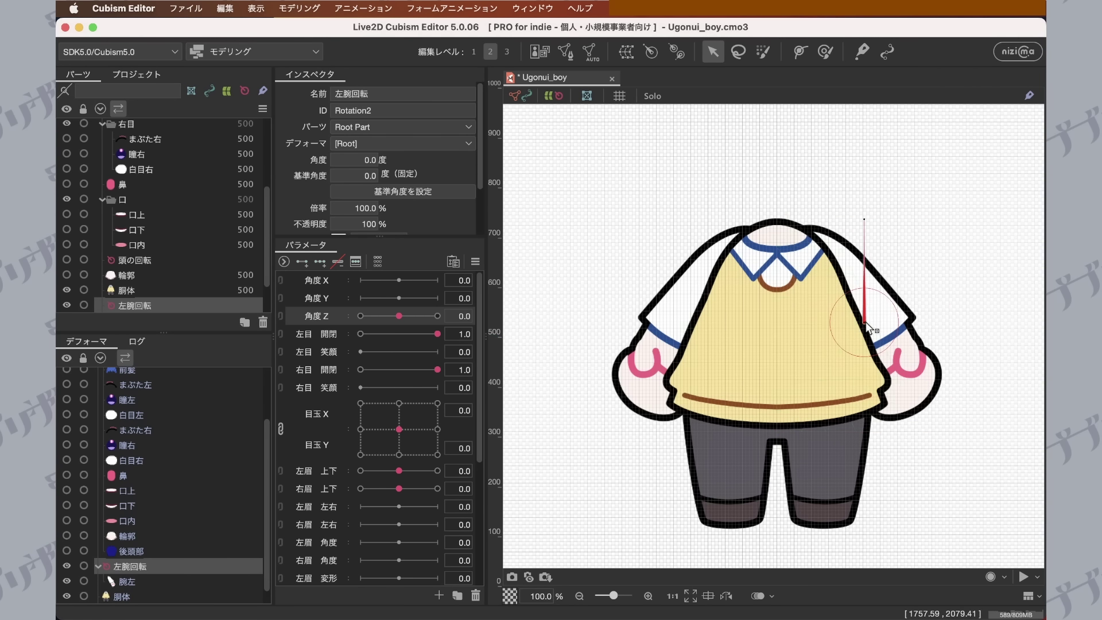
{"action": "left_click_drag", "start_coordinate": [864, 323], "coordinate": [807, 235]}
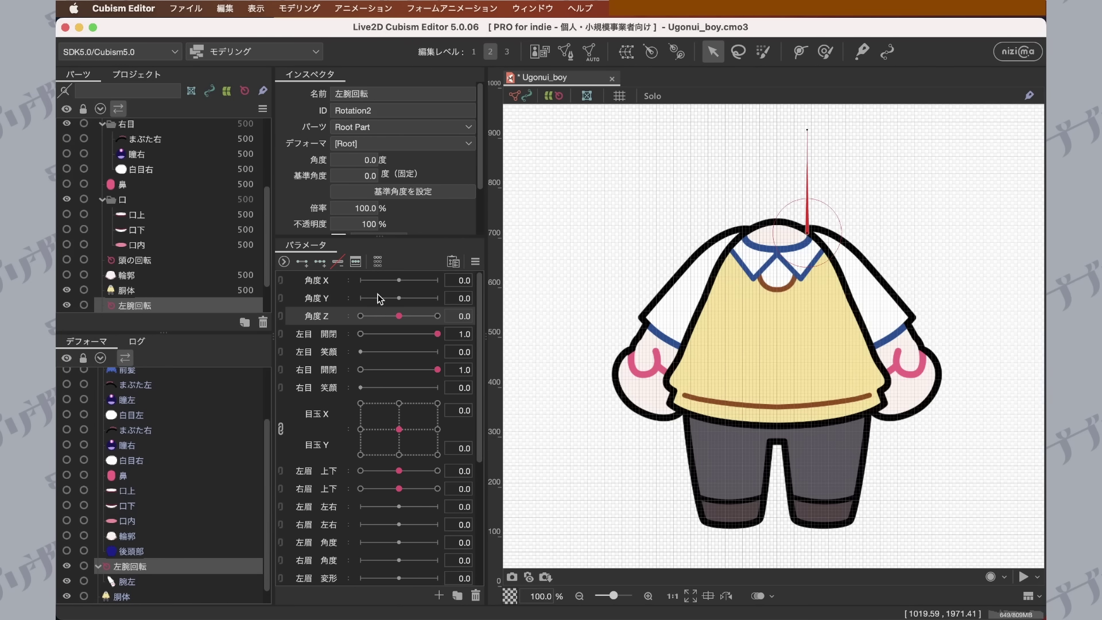
Add three keys on 角度 Z for 左腕回転 and set its angle to -15° at the -30 key.
{"action": "left_click_drag", "start_coordinate": [807, 130], "coordinate": [809, 177]}
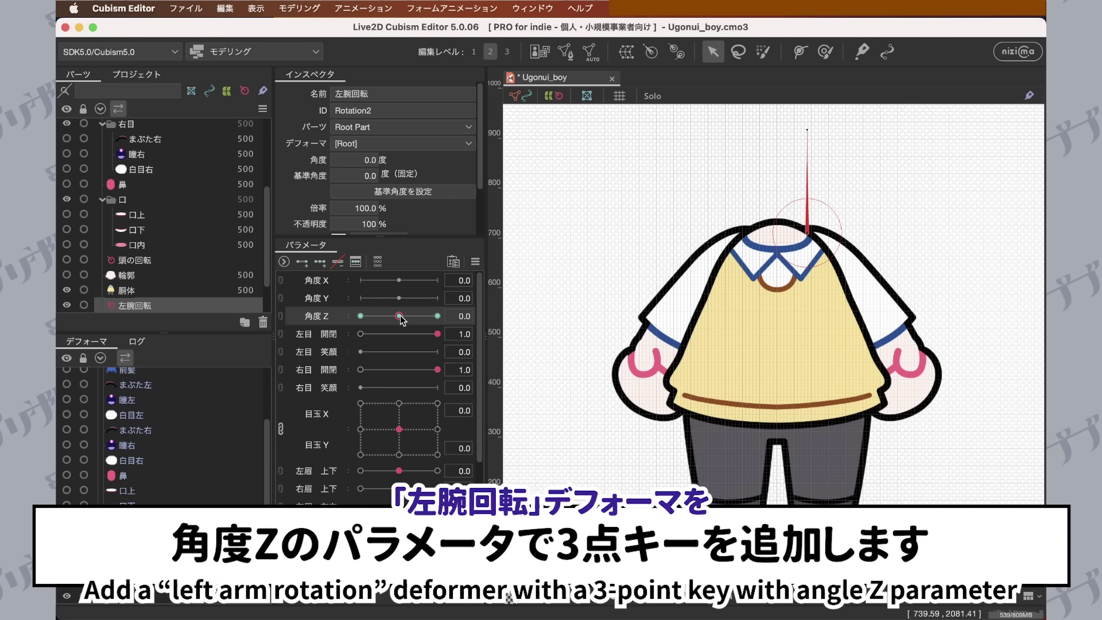
{"action": "left_click_drag", "start_coordinate": [399, 316], "coordinate": [330, 312]}
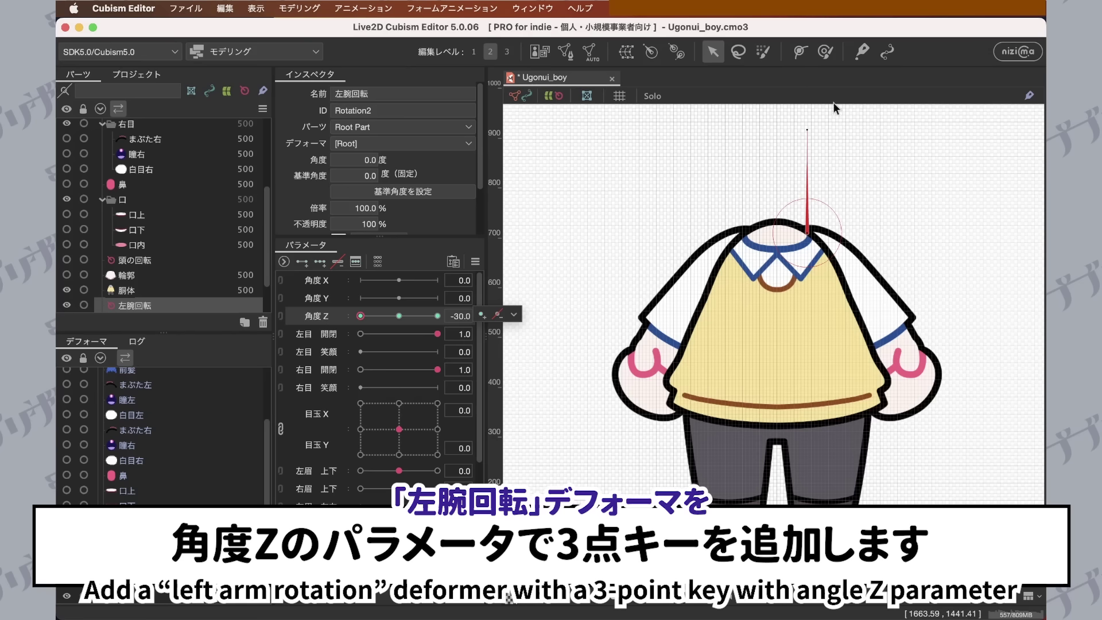
{"action": "left_click_drag", "start_coordinate": [807, 130], "coordinate": [781, 133]}
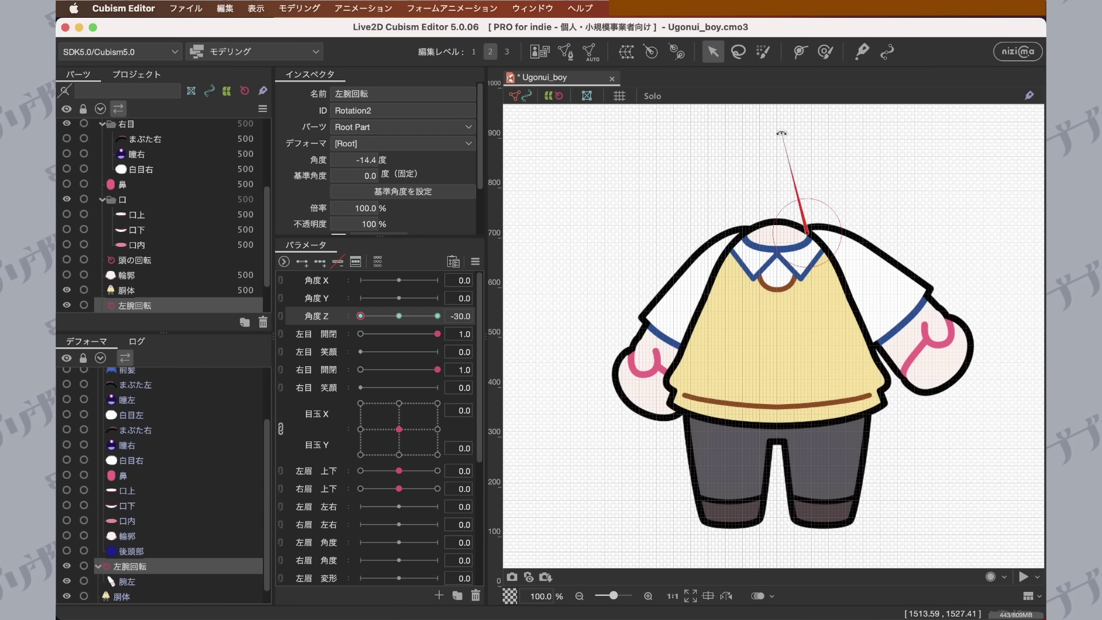
{"action": "left_click", "coordinate": [372, 160]}
{"action": "type", "text": "-15"}
{"action": "key", "text": "Return"}
{"action": "key", "text": "Return"}
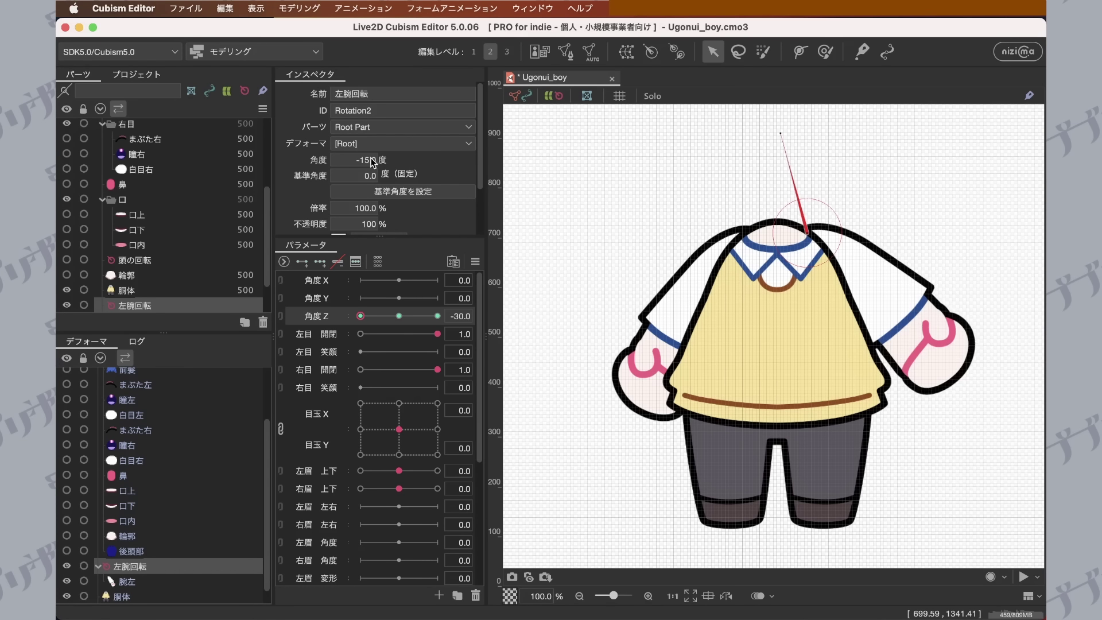
Set the 左腕回転 angle to -15° at the 角度 Z 30 key, test the arm swing and return 角度 Z to 0.
{"action": "left_click_drag", "start_coordinate": [362, 319], "coordinate": [437, 316]}
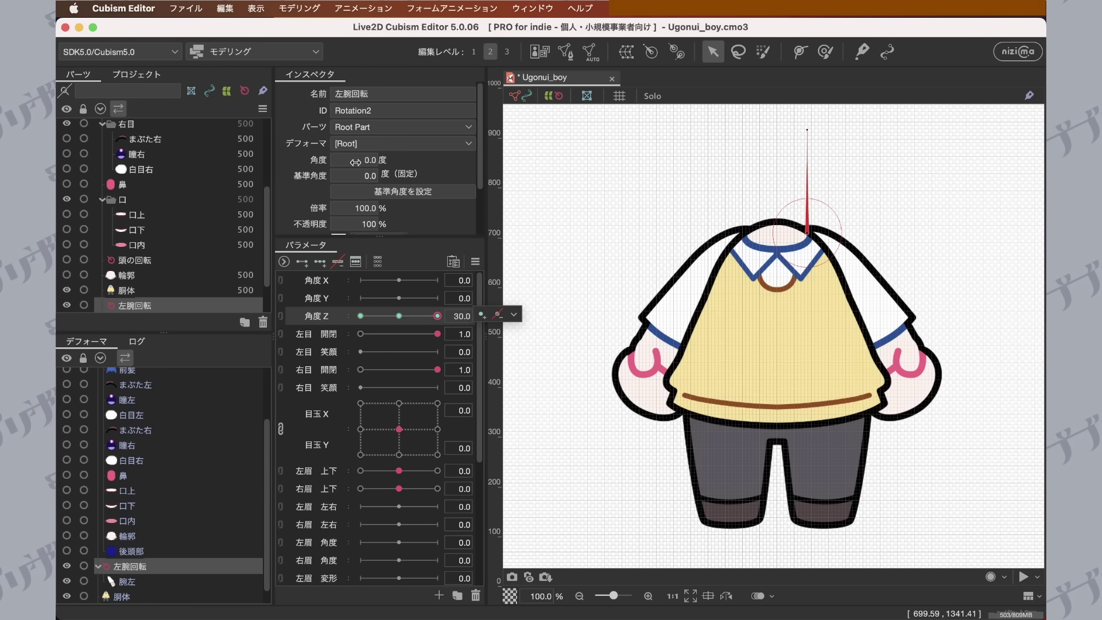
{"action": "type", "text": "-15"}
{"action": "key", "text": "Return"}
{"action": "key", "text": "Return"}
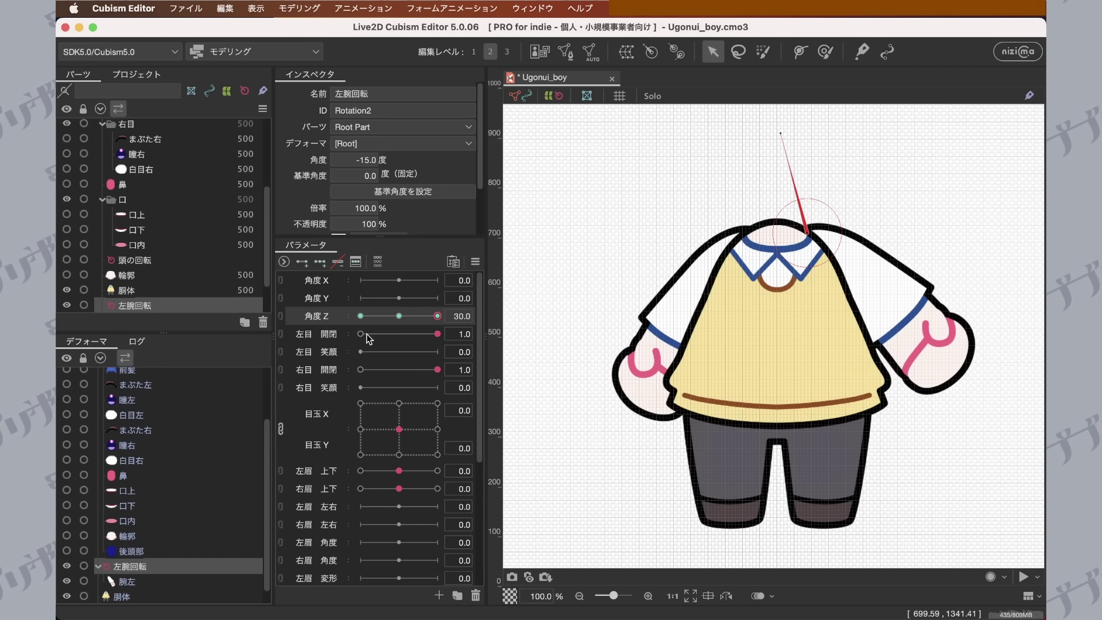
{"action": "left_click_drag", "start_coordinate": [438, 316], "coordinate": [365, 312]}
{"action": "left_click_drag", "start_coordinate": [455, 312], "coordinate": [399, 315]}
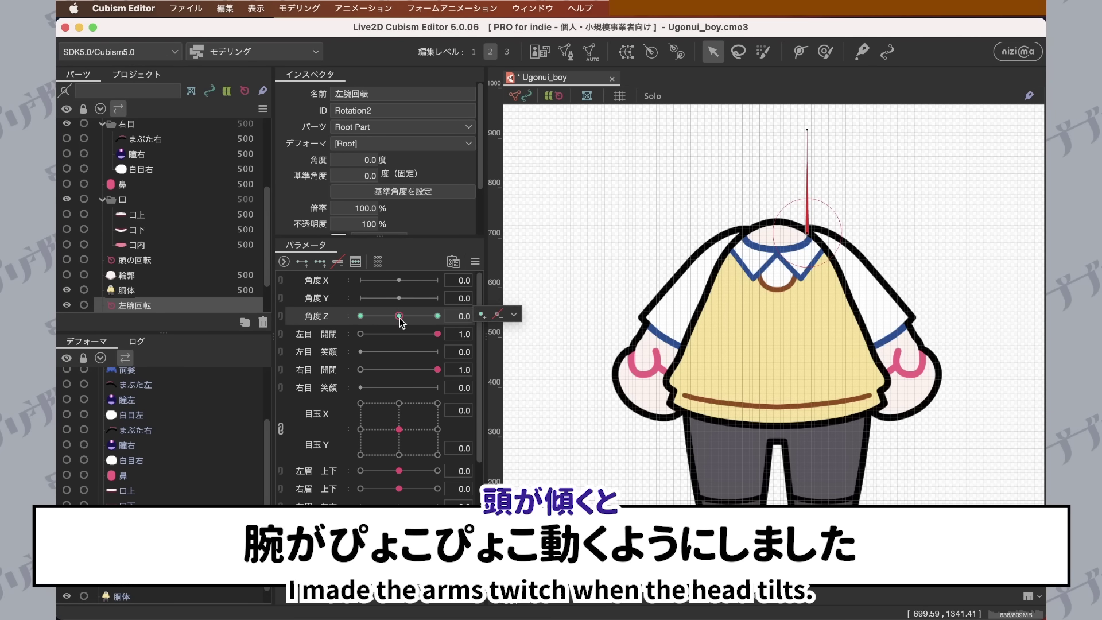
Create a rotation deformer named 右腕回転 as parent of the 腕右 mesh and move its pivot to the shoulder joint.
{"action": "left_click", "coordinate": [107, 594]}
{"action": "left_click", "coordinate": [651, 51]}
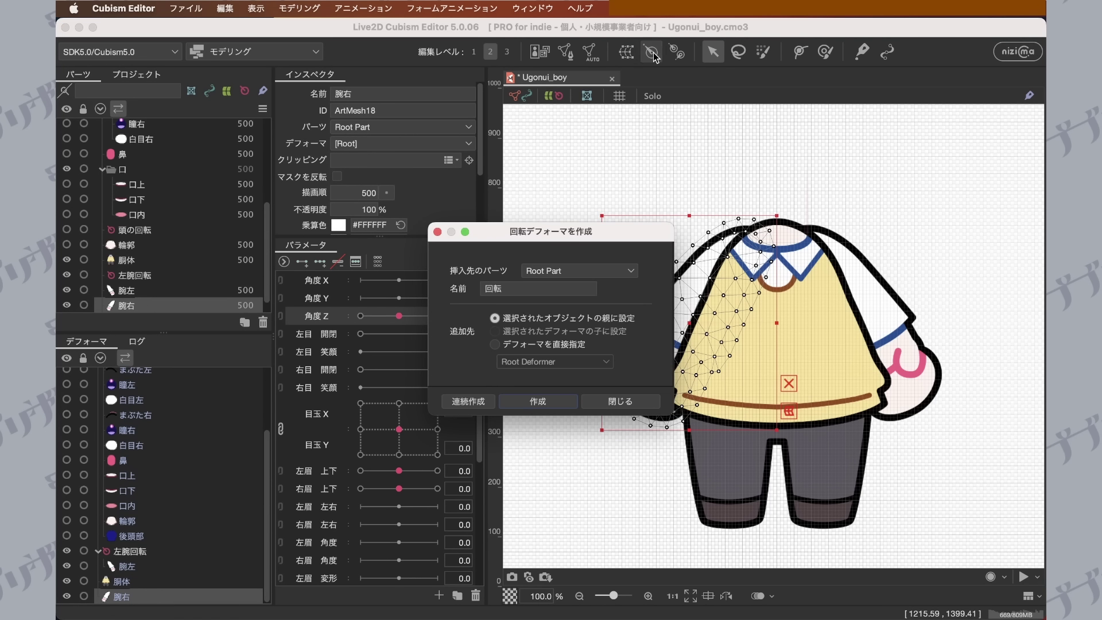
{"action": "type", "text": "migiude"}
{"action": "key", "text": "space"}
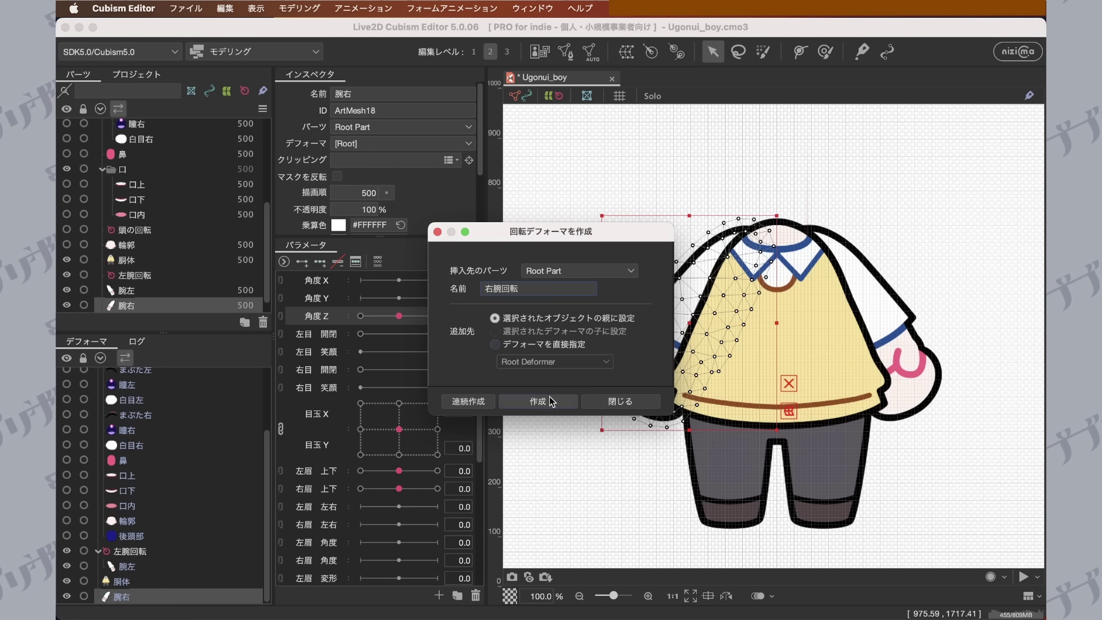
{"action": "left_click", "coordinate": [550, 399]}
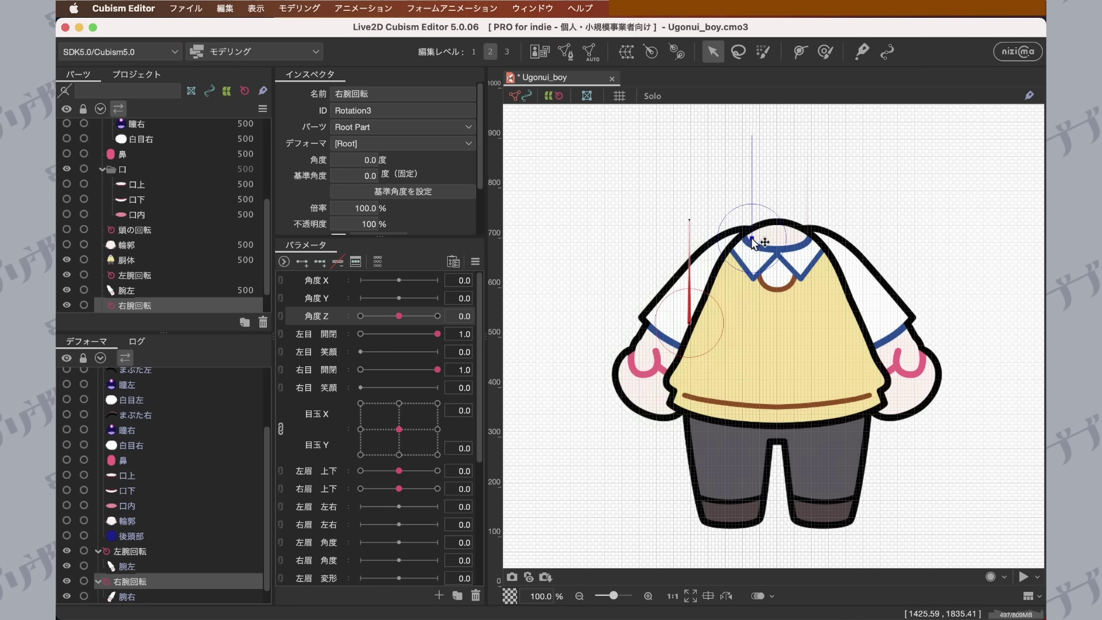
{"action": "left_click_drag", "start_coordinate": [743, 238], "coordinate": [746, 235]}
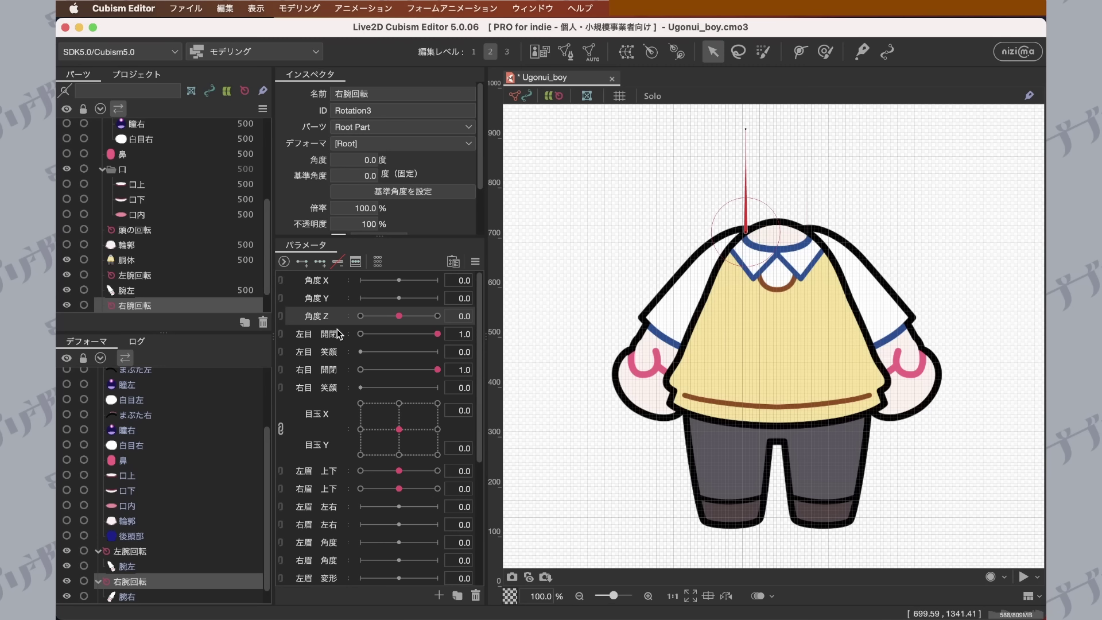
Add three keys on 角度 Z for 右腕回転 and set its angle to 15° at the -30 key.
{"action": "left_click", "coordinate": [319, 262]}
{"action": "left_click_drag", "start_coordinate": [401, 320], "coordinate": [331, 315]}
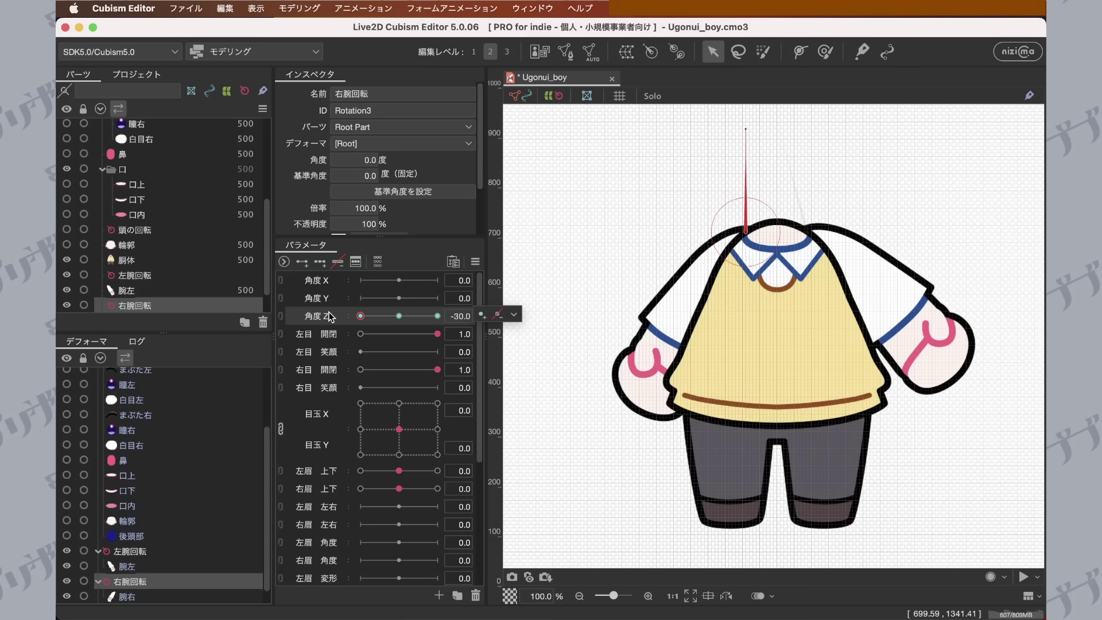
{"action": "double_click", "coordinate": [371, 160]}
{"action": "type", "text": "15"}
{"action": "key", "text": "Return"}
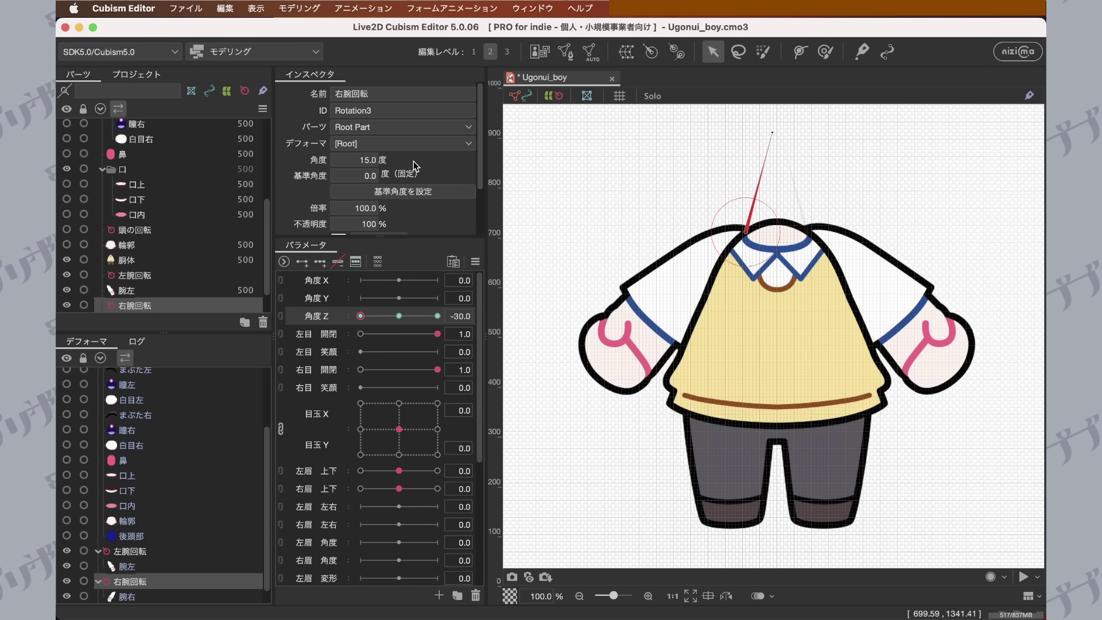
Set the 右腕回転 angle to 15° at the 角度 Z 30 key, test the motion and return 角度 Z to 0.
{"action": "left_click_drag", "start_coordinate": [360, 315], "coordinate": [437, 315]}
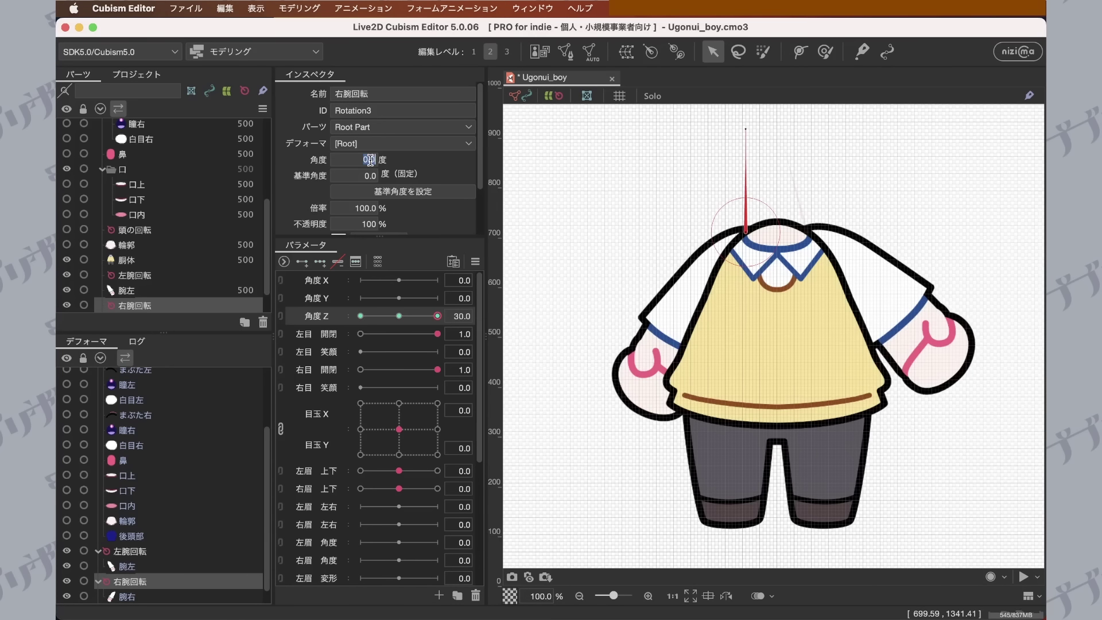
{"action": "type", "text": "15"}
{"action": "key", "text": "Return"}
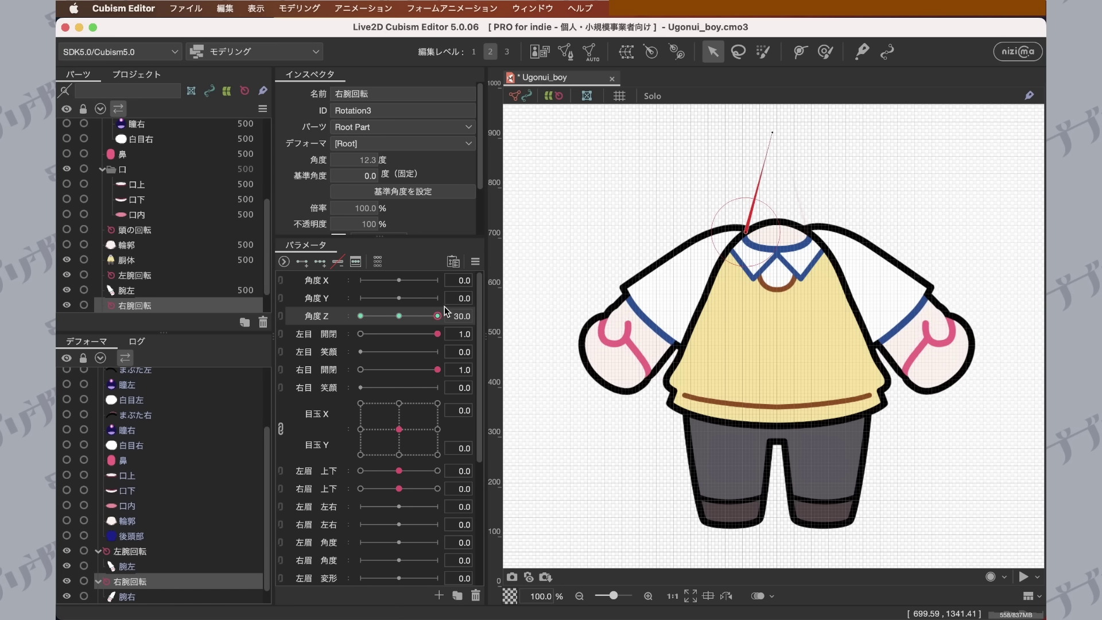
{"action": "left_click", "coordinate": [360, 316]}
{"action": "left_click_drag", "start_coordinate": [360, 316], "coordinate": [398, 316]}
Show the head rotation deformer and all hidden head parts again so the whole character is visible.
{"action": "left_click_drag", "start_coordinate": [67, 541], "coordinate": [68, 376]}
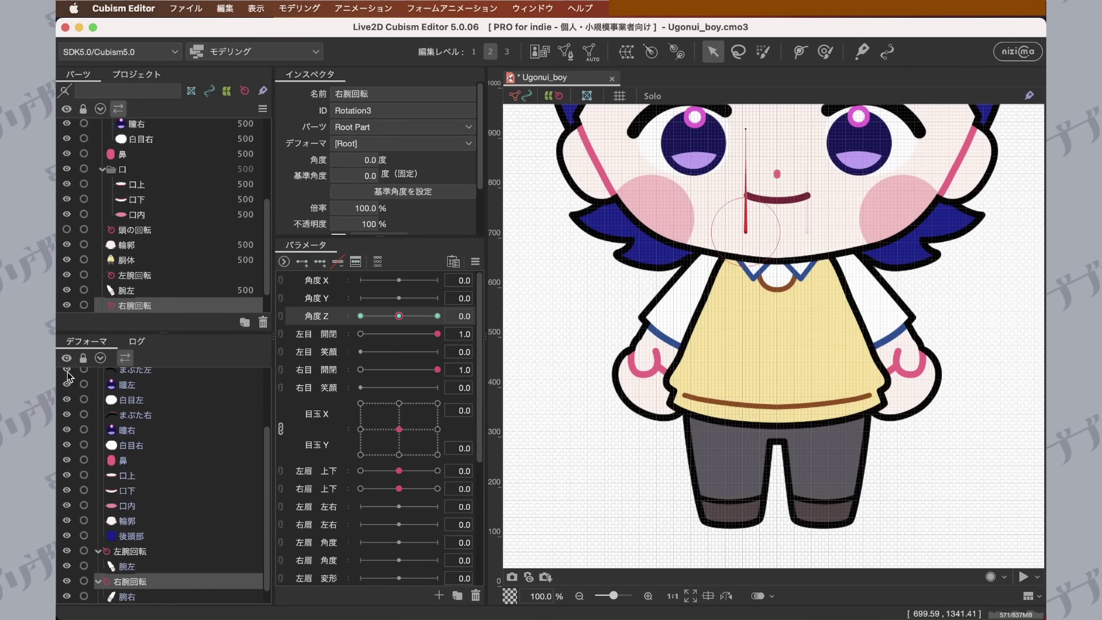
{"action": "scroll", "coordinate": [268, 450], "scroll_direction": "up", "scroll_amount": 5}
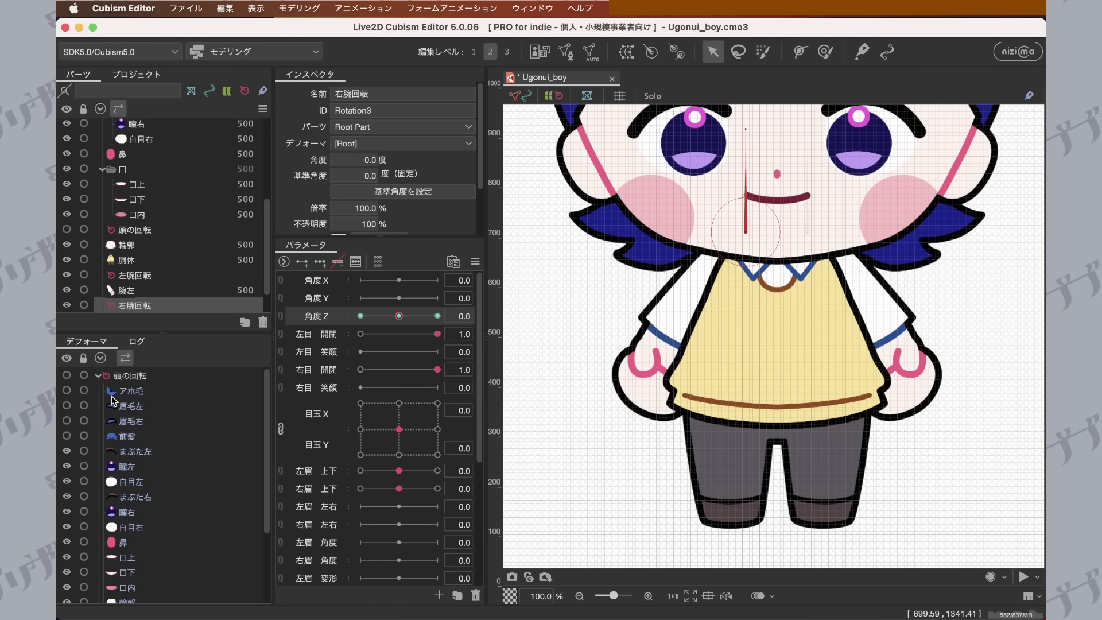
{"action": "left_click_drag", "start_coordinate": [68, 421], "coordinate": [68, 375]}
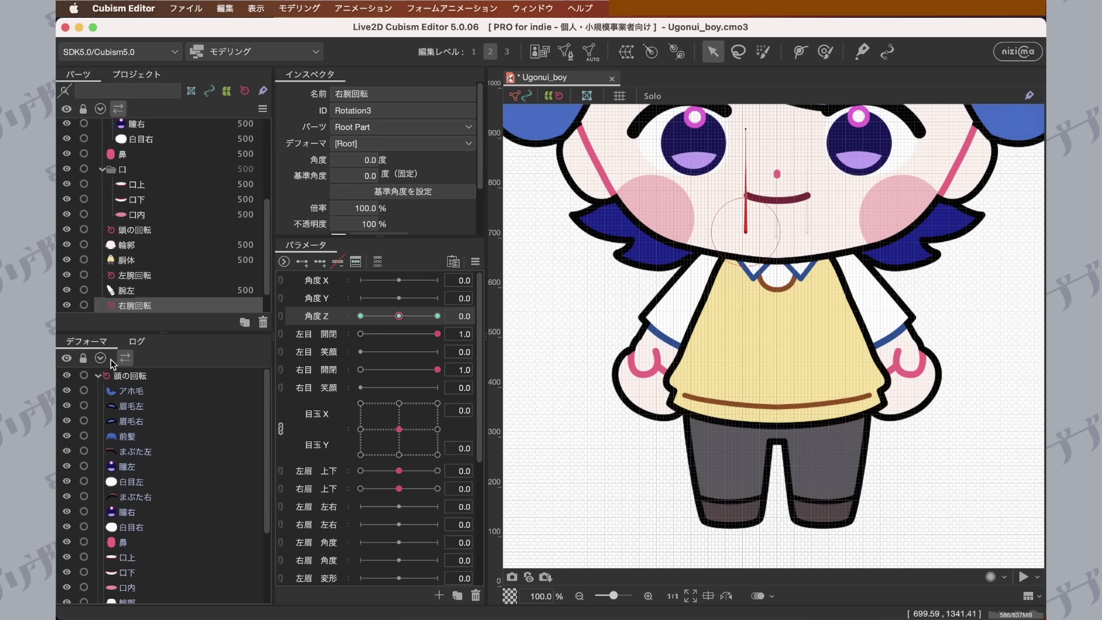
{"action": "key", "text": "super+0"}
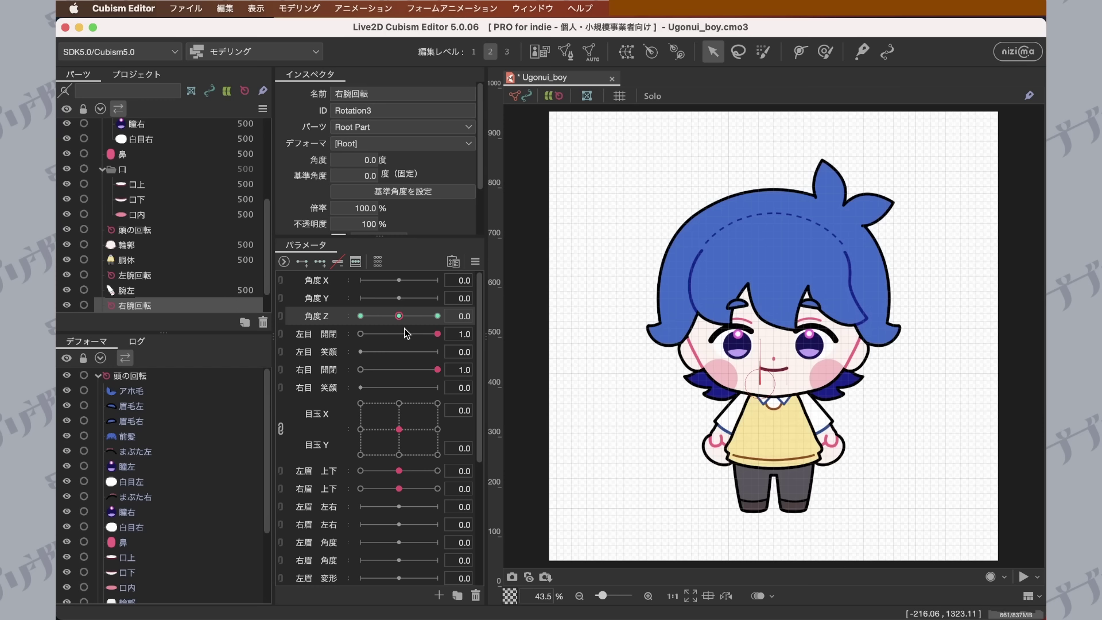
Deselect everything and sweep 角度 Z to check the head and arm motion on the whole character.
{"action": "left_click", "coordinate": [581, 287]}
{"action": "left_click_drag", "start_coordinate": [398, 316], "coordinate": [398, 265]}
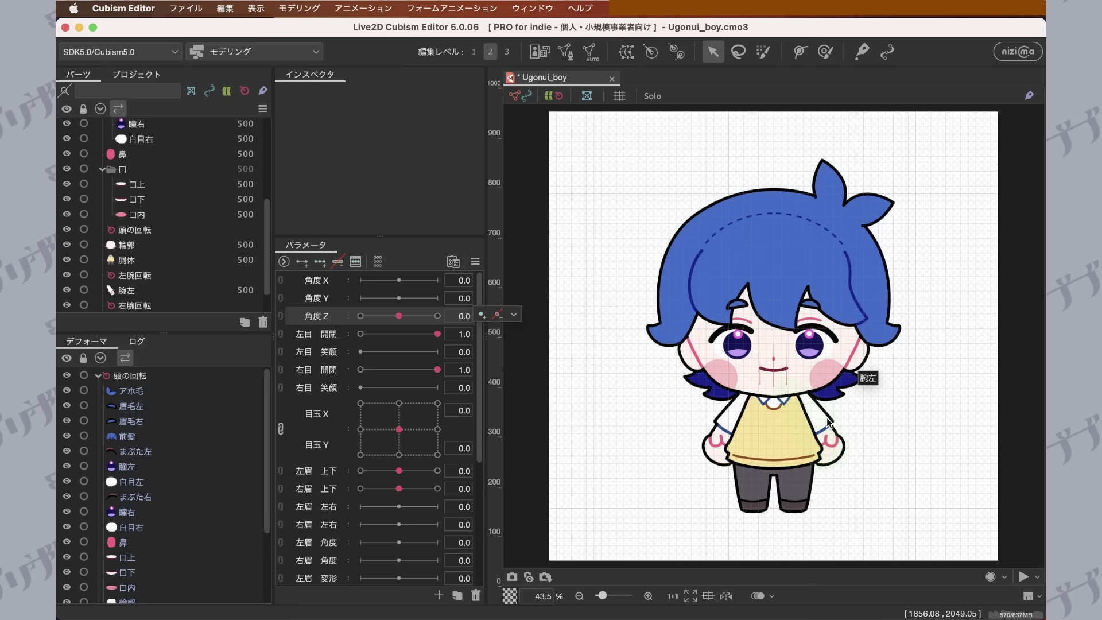
Create a warp deformer named 胴体の曲面 as parent of the 胴体 mesh.
{"action": "scroll", "coordinate": [230, 414], "scroll_direction": "down", "scroll_amount": 3}
{"action": "left_click", "coordinate": [113, 598]}
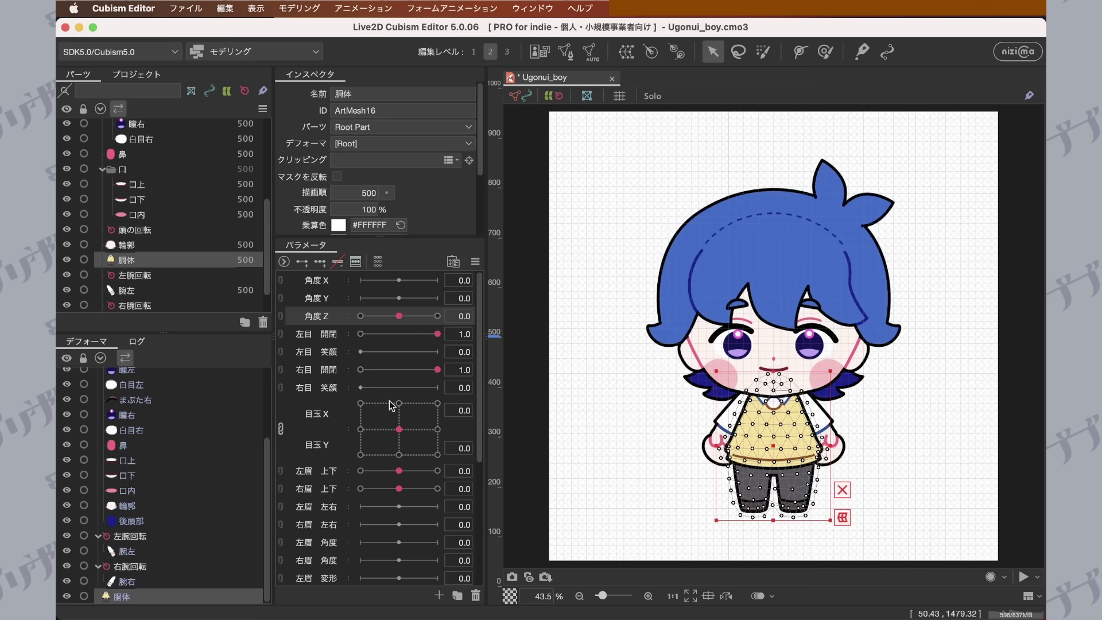
{"action": "left_click", "coordinate": [622, 56]}
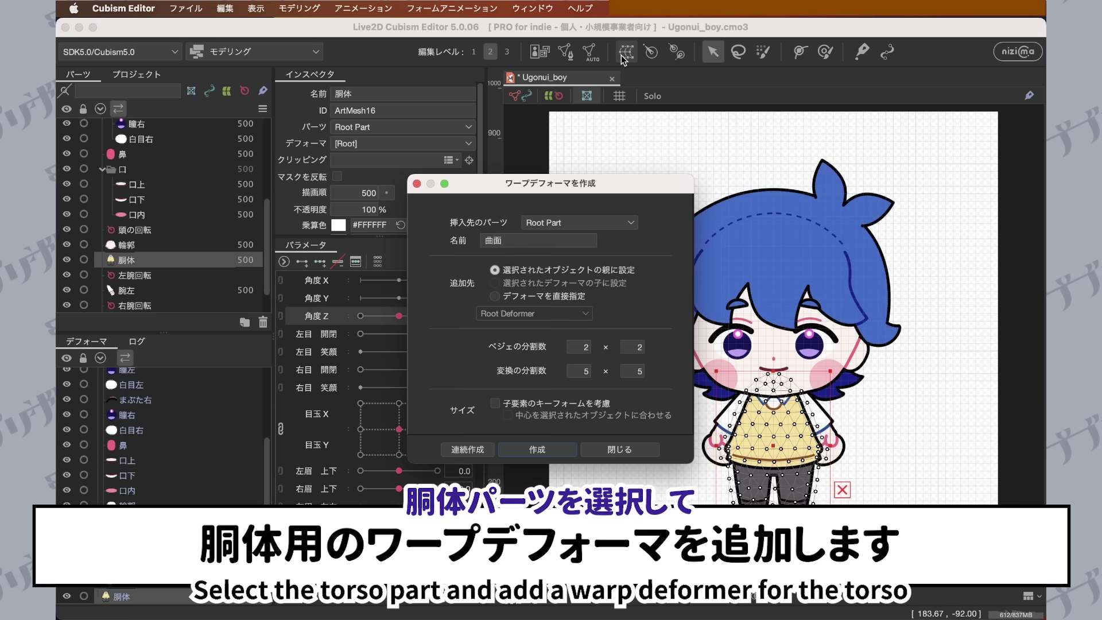
{"action": "left_click", "coordinate": [488, 241]}
{"action": "type", "text": "胴体"}
{"action": "key", "text": "Return"}
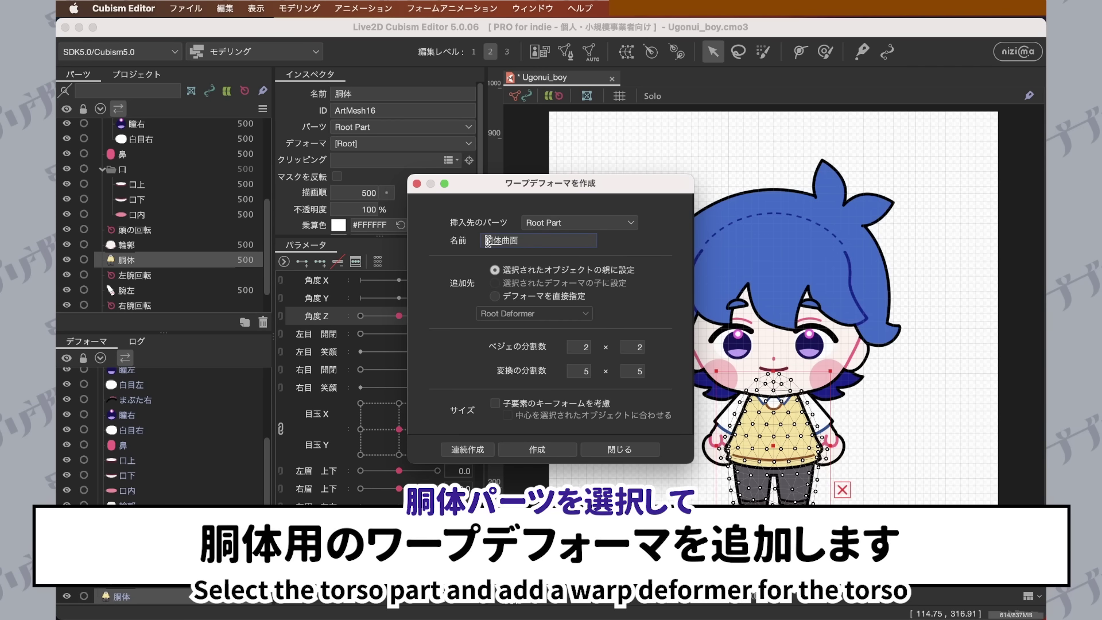
{"action": "type", "text": "の"}
{"action": "key", "text": "Return"}
{"action": "left_click", "coordinate": [545, 449]}
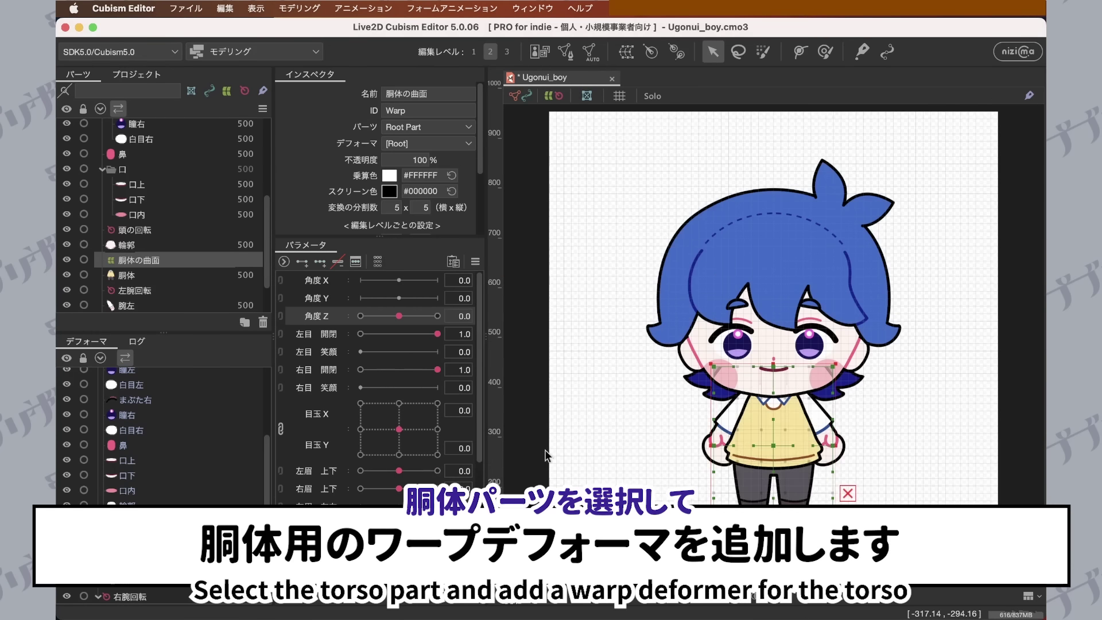
Try bending the torso with the corner and edge points of the 胴体の曲面 warp, and undo the distortions.
{"action": "scroll", "coordinate": [753, 419], "scroll_direction": "up", "scroll_amount": 5}
{"action": "left_click_drag", "start_coordinate": [752, 414], "coordinate": [741, 278]}
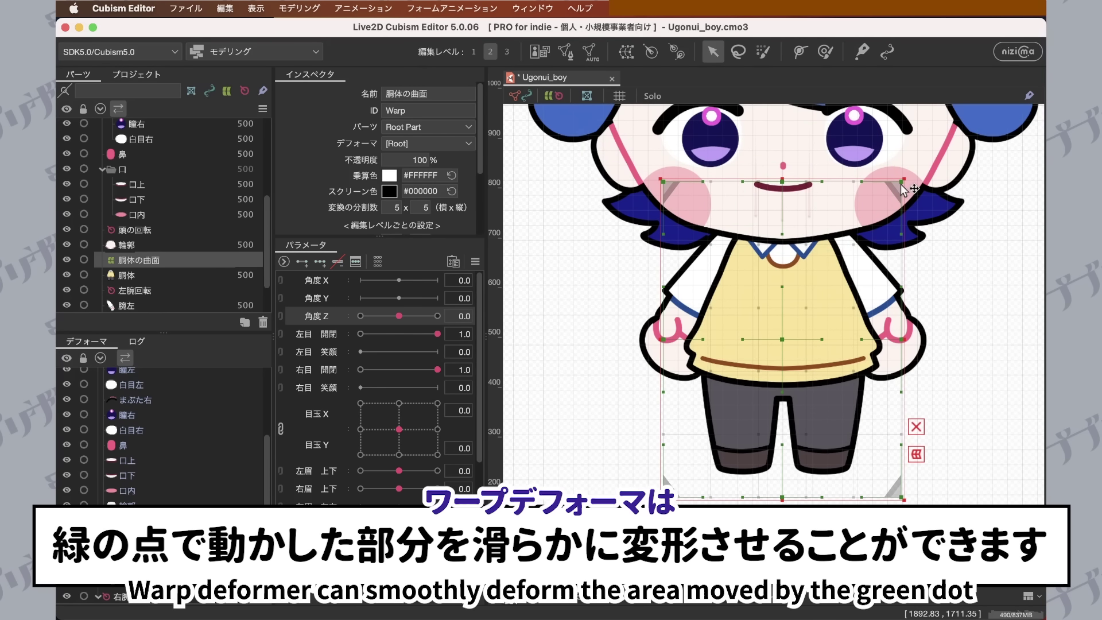
{"action": "left_click_drag", "start_coordinate": [902, 189], "coordinate": [1005, 244]}
{"action": "left_click_drag", "start_coordinate": [782, 185], "coordinate": [846, 214]}
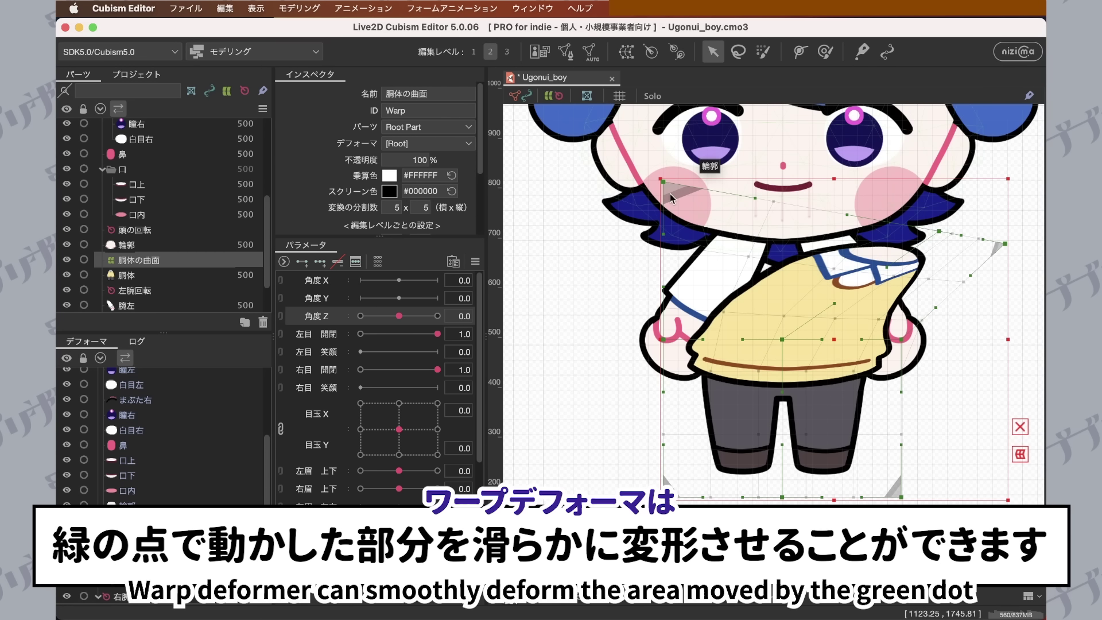
{"action": "left_click_drag", "start_coordinate": [664, 183], "coordinate": [825, 230]}
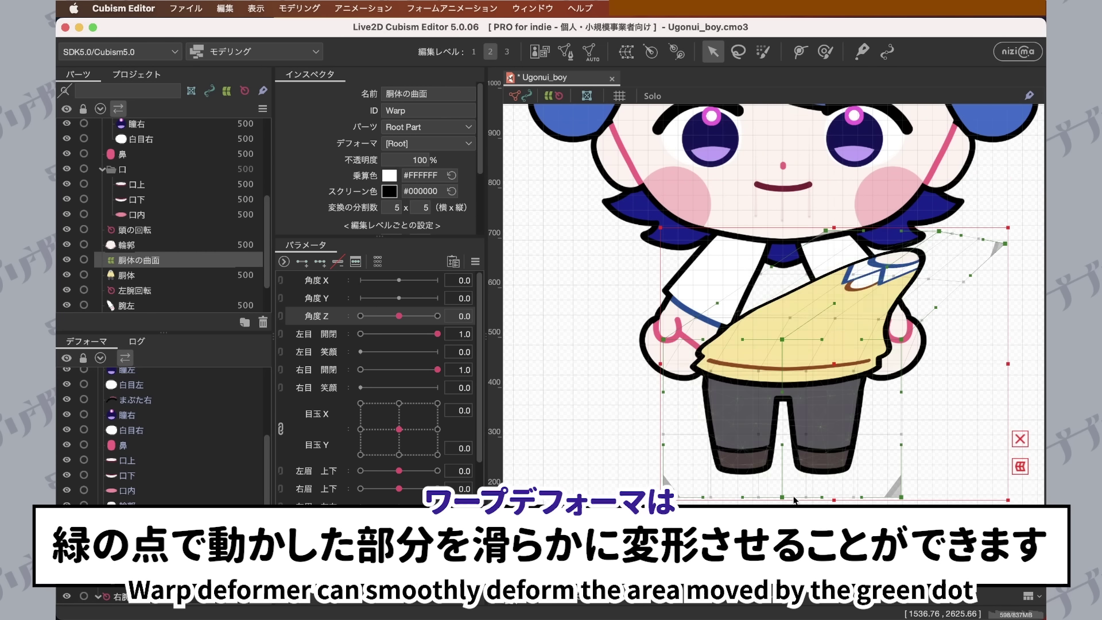
{"action": "left_click_drag", "start_coordinate": [781, 497], "coordinate": [879, 463]}
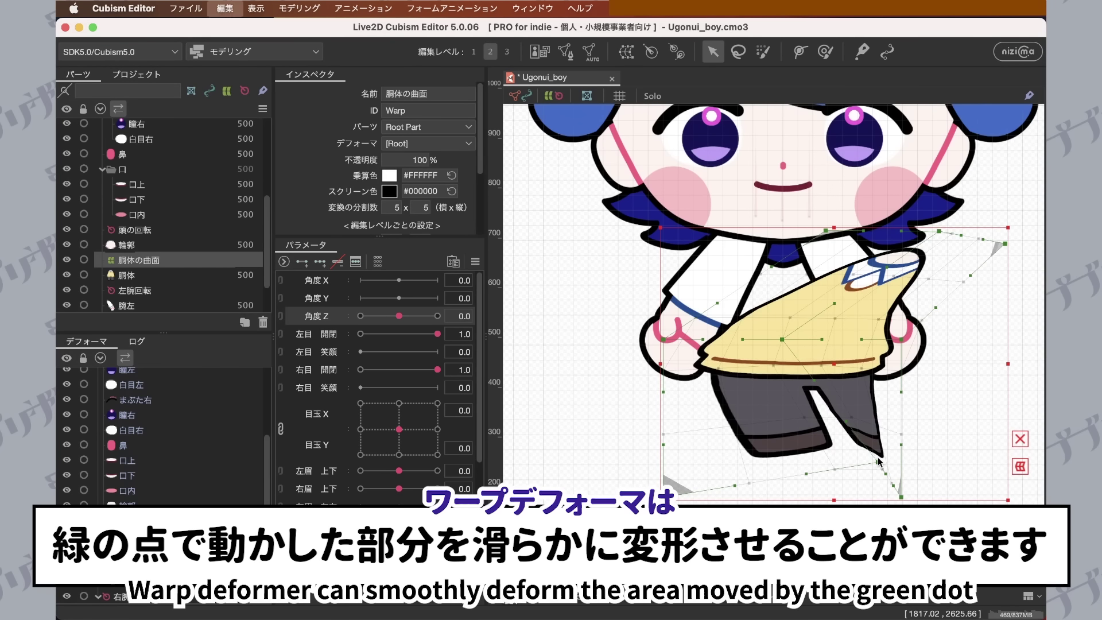
{"action": "key", "text": "super+z"}
{"action": "key", "text": "super+z"}
{"action": "key", "text": "super+z"}
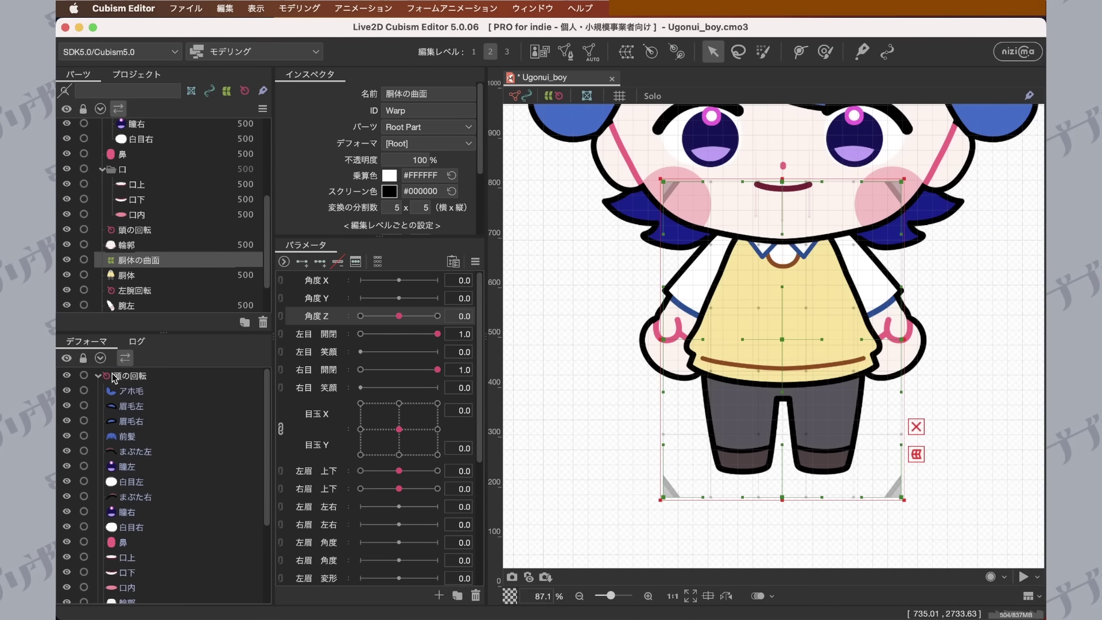
Collapse the 頭の回転, 左腕回転 and 右腕回転 branches of the deformer hierarchy, examining the parts each one contains.
{"action": "left_click", "coordinate": [100, 376]}
{"action": "left_click", "coordinate": [98, 421]}
{"action": "left_click", "coordinate": [98, 436]}
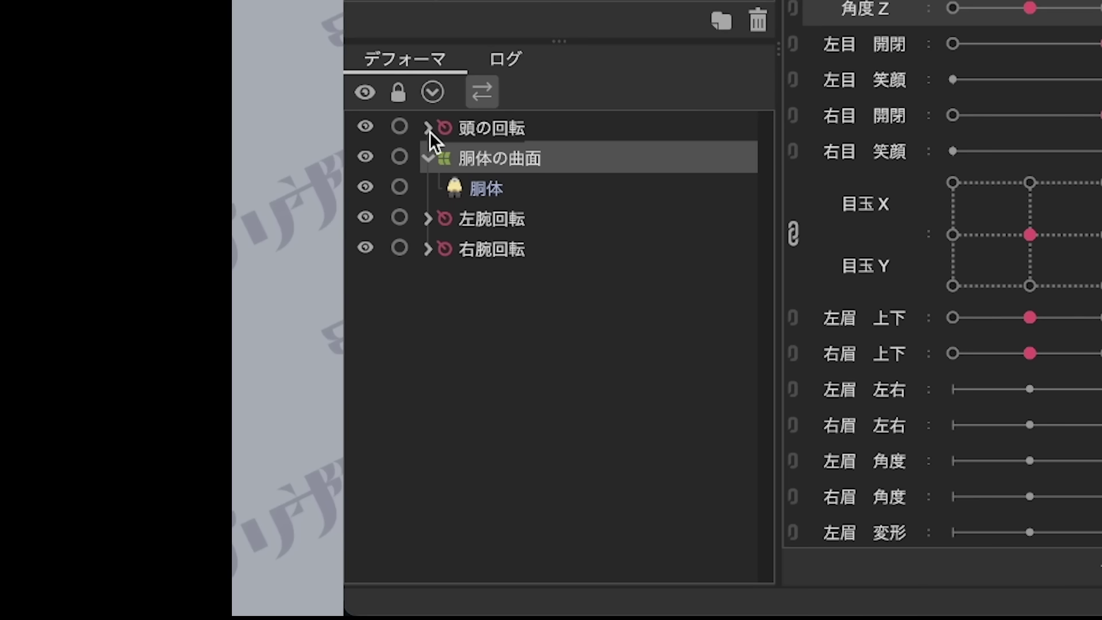
{"action": "left_click", "coordinate": [428, 128]}
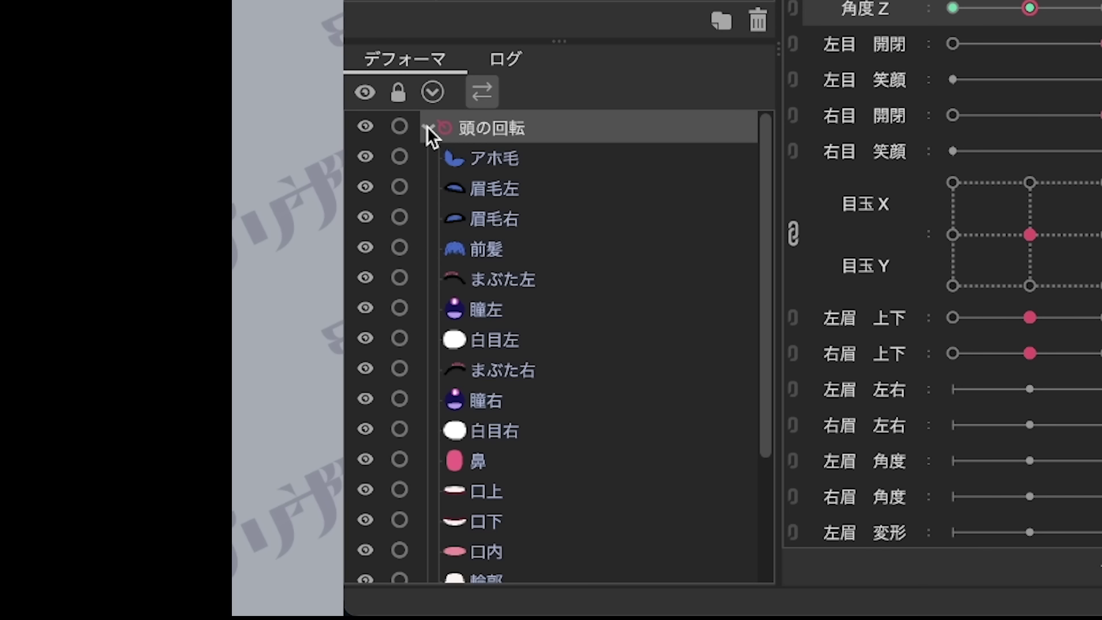
{"action": "left_click", "coordinate": [428, 127]}
{"action": "left_click", "coordinate": [427, 218]}
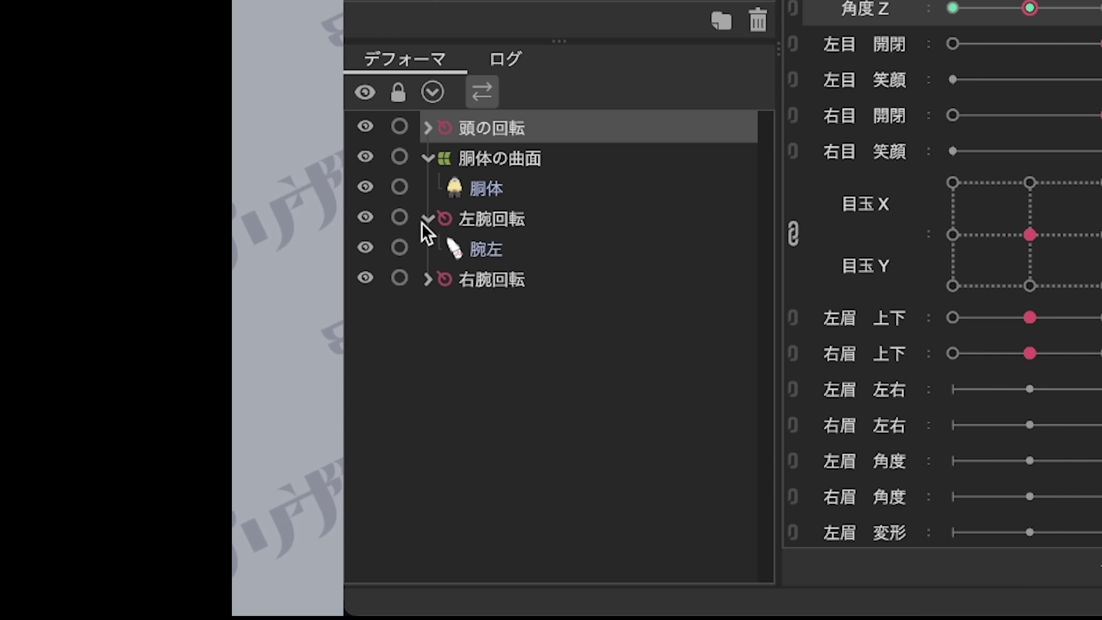
{"action": "left_click", "coordinate": [422, 220]}
{"action": "left_click", "coordinate": [427, 246]}
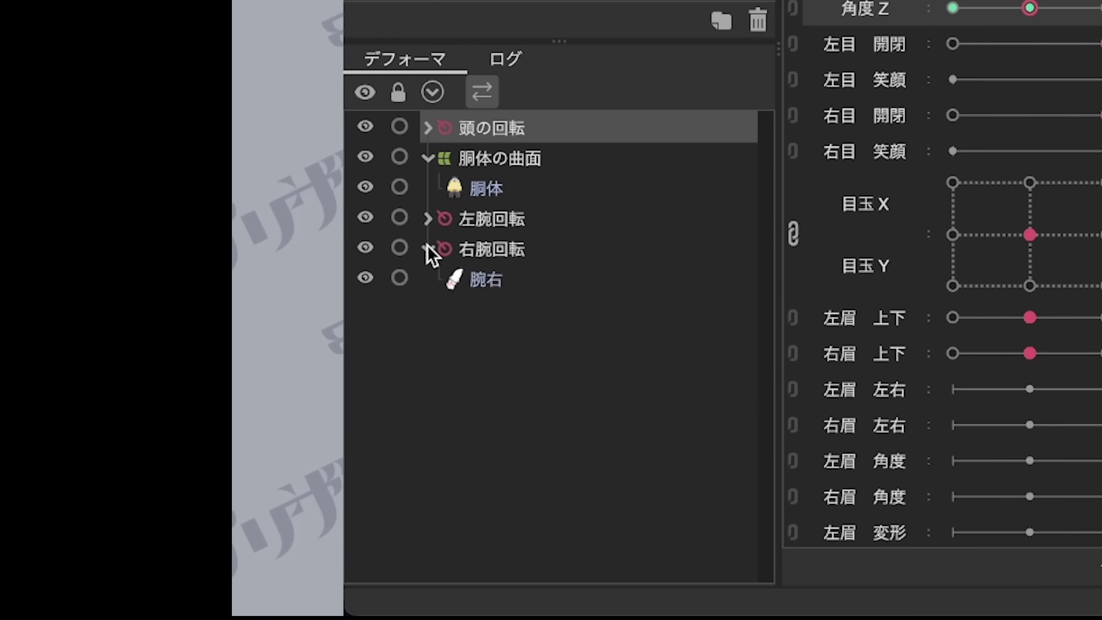
{"action": "left_click", "coordinate": [427, 246]}
Place the 頭の回転, 左腕回転 and 右腕回転 deformers inside the 胴体の曲面 warp deformer.
{"action": "left_click", "coordinate": [491, 163]}
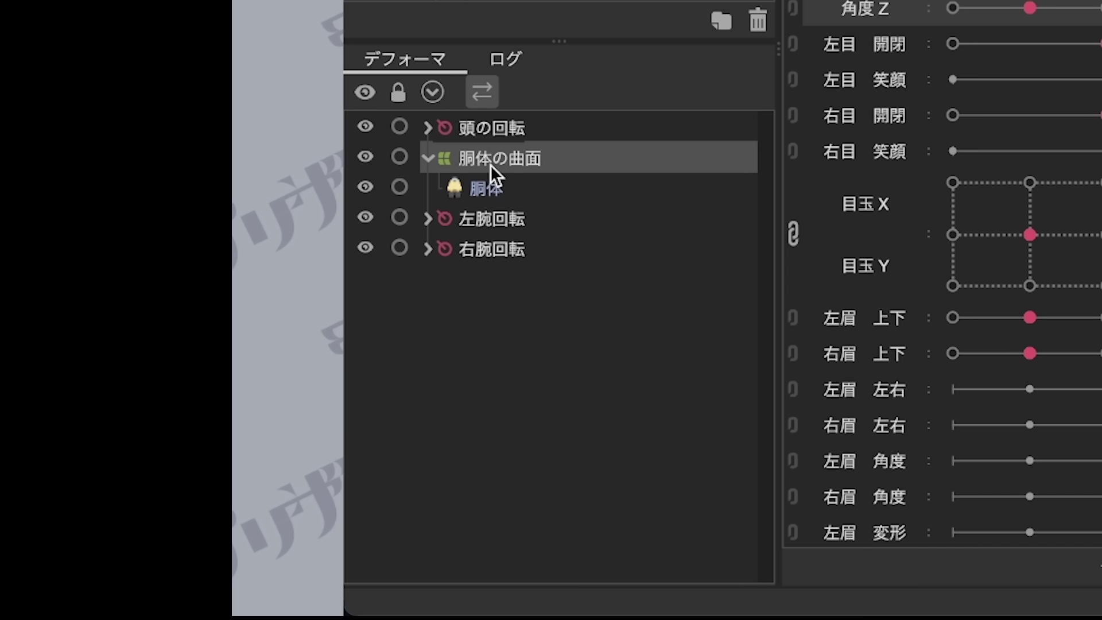
{"action": "left_click", "coordinate": [493, 126]}
{"action": "left_click", "coordinate": [455, 156]}
{"action": "left_click", "coordinate": [434, 152]}
{"action": "left_click", "coordinate": [434, 153]}
{"action": "left_click", "coordinate": [482, 119]}
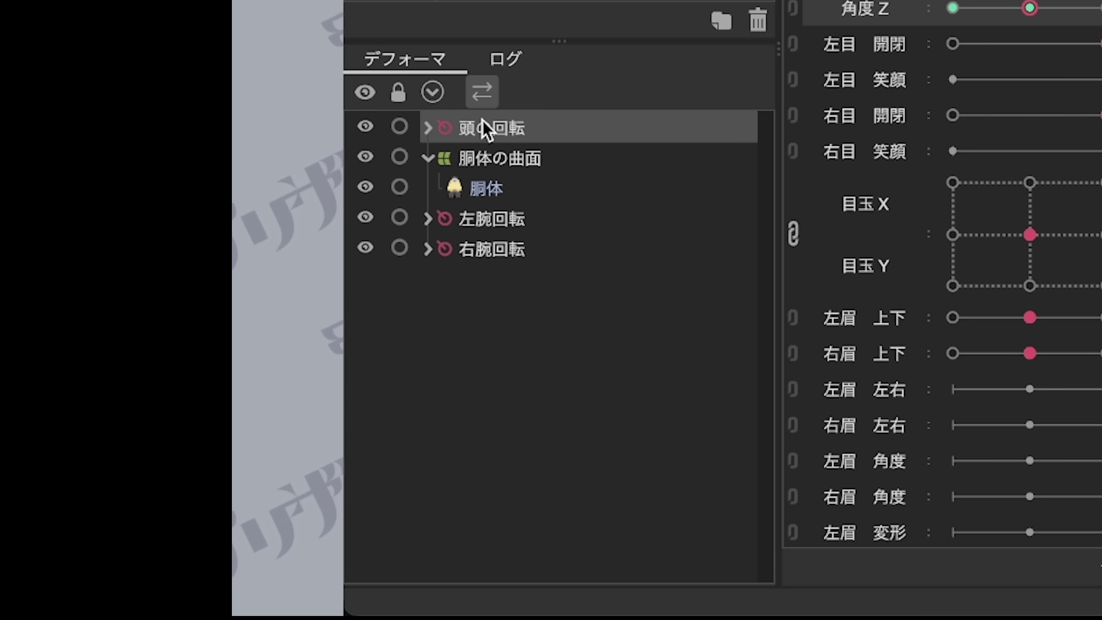
{"action": "left_click_drag", "start_coordinate": [439, 129], "coordinate": [526, 180]}
{"action": "left_click_drag", "start_coordinate": [445, 214], "coordinate": [485, 146]}
{"action": "left_click_drag", "start_coordinate": [442, 254], "coordinate": [498, 197]}
Examine the deformer hierarchy under 胴体の曲面 to check the nesting of the head and arm rotation deformers.
{"action": "left_click", "coordinate": [425, 125]}
{"action": "left_click", "coordinate": [425, 125]}
{"action": "left_click", "coordinate": [439, 185]}
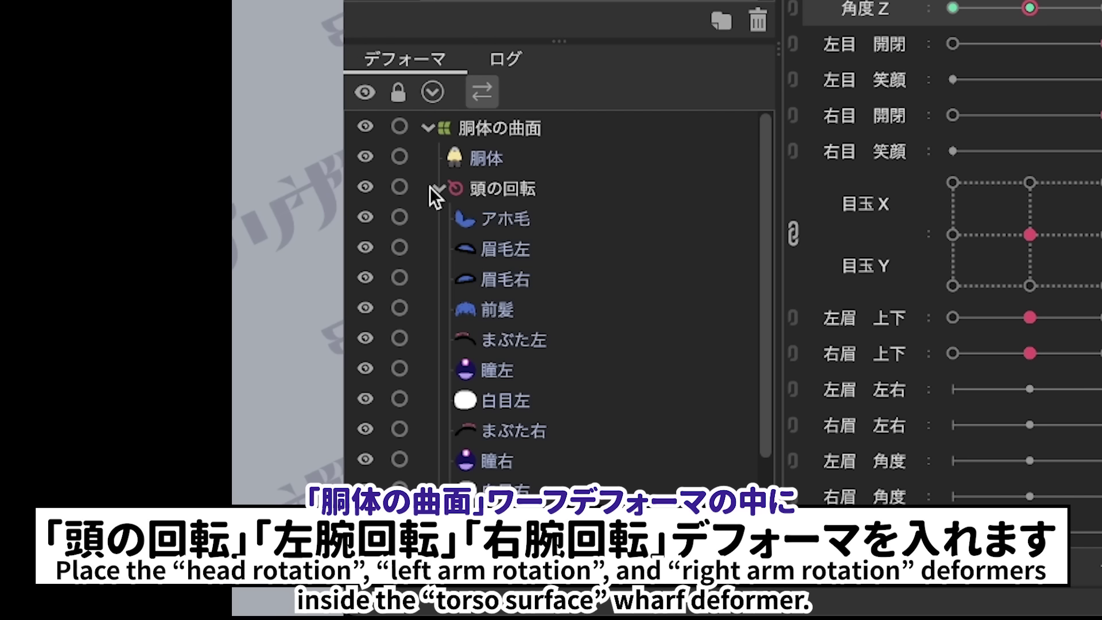
{"action": "scroll", "coordinate": [445, 339], "scroll_direction": "down", "scroll_amount": 3}
{"action": "left_click", "coordinate": [438, 537]}
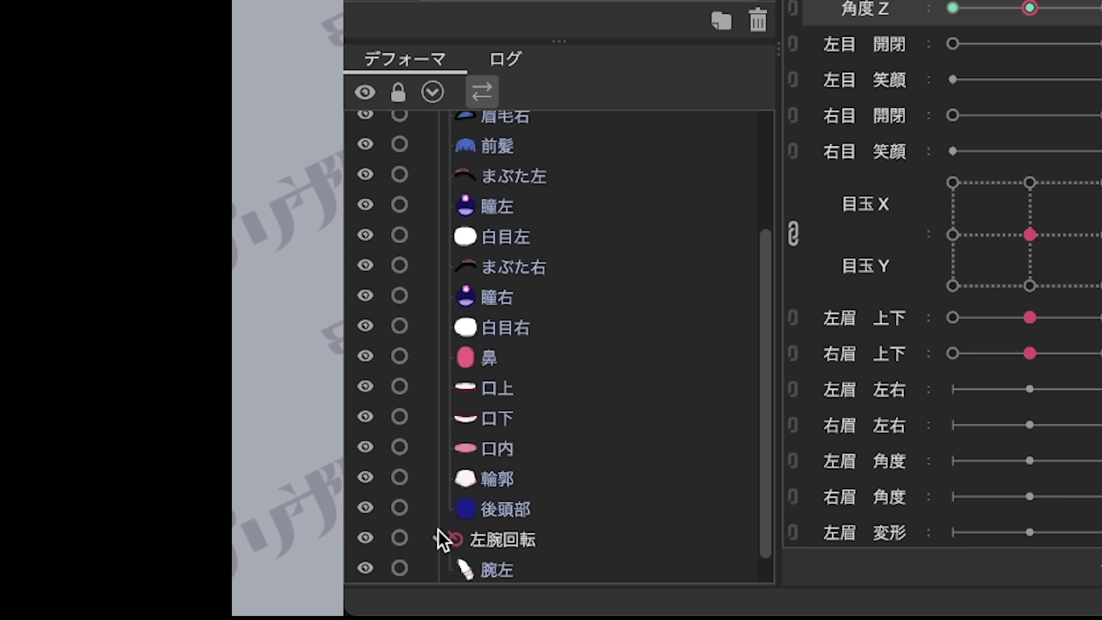
{"action": "scroll", "coordinate": [439, 560], "scroll_direction": "down", "scroll_amount": 1}
{"action": "left_click", "coordinate": [440, 570]}
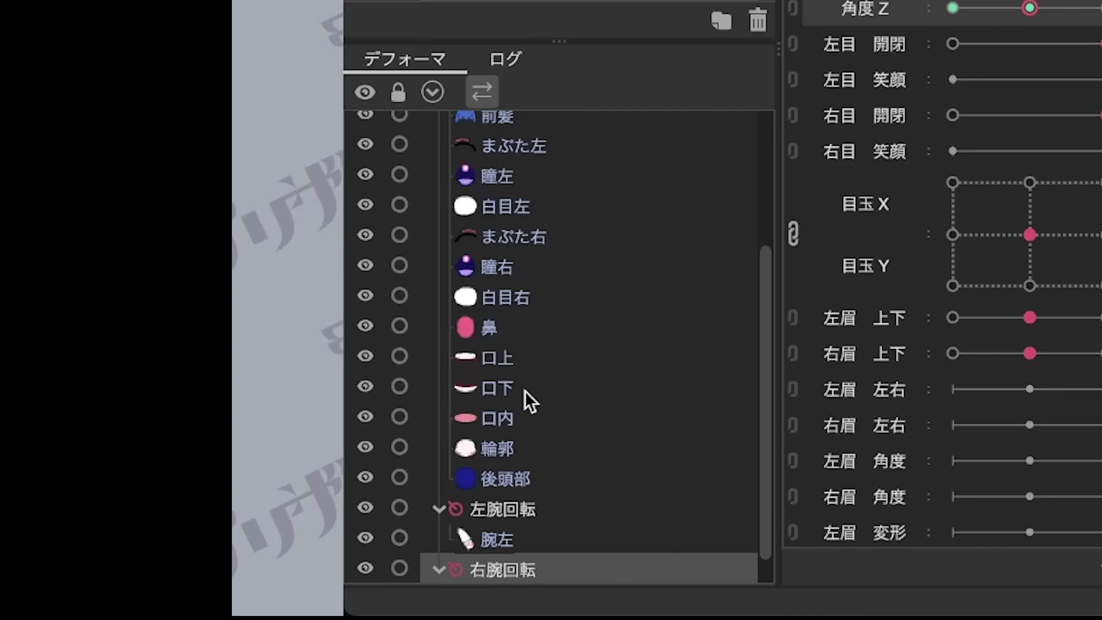
{"action": "scroll", "coordinate": [524, 390], "scroll_direction": "up", "scroll_amount": 5}
Add three keys on 角度 Z for 胴体の曲面 and move 角度 Z to -30.
{"action": "left_click", "coordinate": [470, 123]}
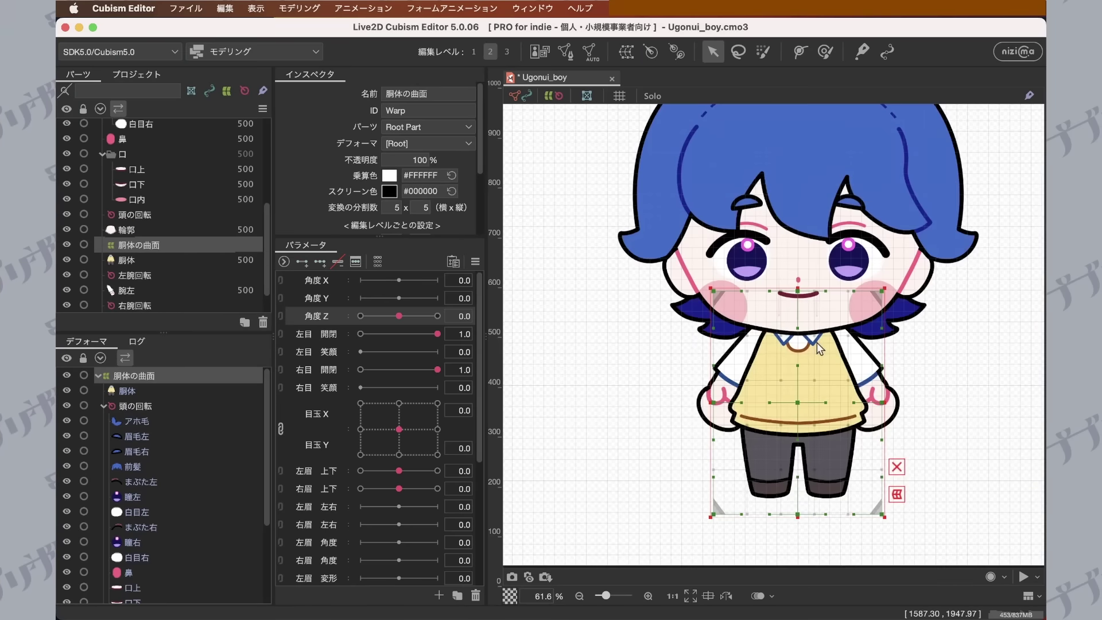
{"action": "left_click_drag", "start_coordinate": [815, 342], "coordinate": [789, 374]}
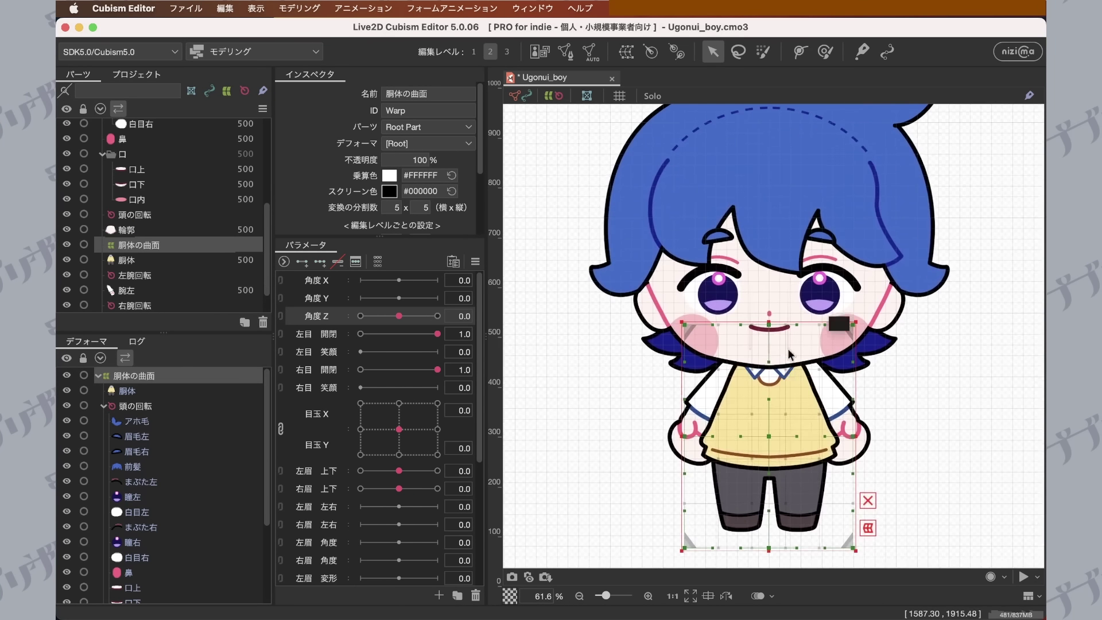
{"action": "mouse_move", "coordinate": [772, 333]}
{"action": "left_mouse_down"}
{"action": "mouse_move", "coordinate": [746, 336]}
{"action": "mouse_move", "coordinate": [814, 333]}
{"action": "mouse_move", "coordinate": [711, 342]}
{"action": "mouse_move", "coordinate": [740, 344]}
{"action": "mouse_move", "coordinate": [720, 246]}
{"action": "mouse_move", "coordinate": [697, 253]}
{"action": "mouse_move", "coordinate": [685, 226]}
{"action": "mouse_move", "coordinate": [717, 298]}
{"action": "mouse_move", "coordinate": [742, 246]}
{"action": "mouse_move", "coordinate": [1004, 326]}
{"action": "mouse_move", "coordinate": [737, 324]}
{"action": "mouse_move", "coordinate": [685, 300]}
{"action": "mouse_move", "coordinate": [737, 315]}
{"action": "mouse_move", "coordinate": [799, 319]}
{"action": "mouse_move", "coordinate": [713, 295]}
{"action": "mouse_move", "coordinate": [826, 313]}
{"action": "mouse_move", "coordinate": [722, 316]}
{"action": "mouse_move", "coordinate": [805, 322]}
{"action": "mouse_move", "coordinate": [768, 321]}
{"action": "left_mouse_up"}
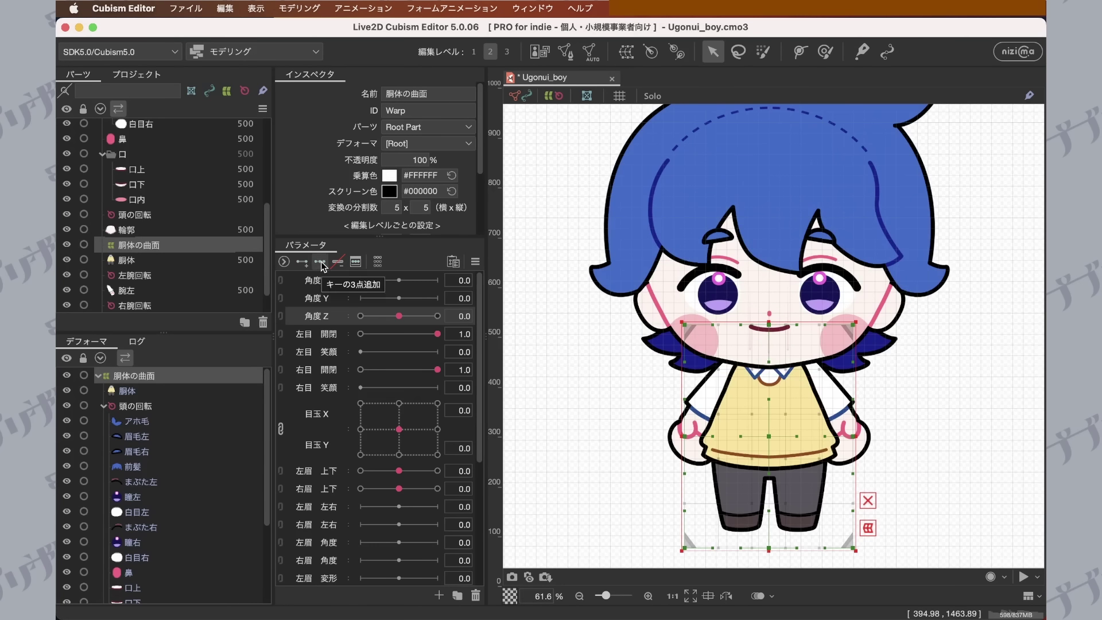
{"action": "left_click_drag", "start_coordinate": [398, 315], "coordinate": [338, 309]}
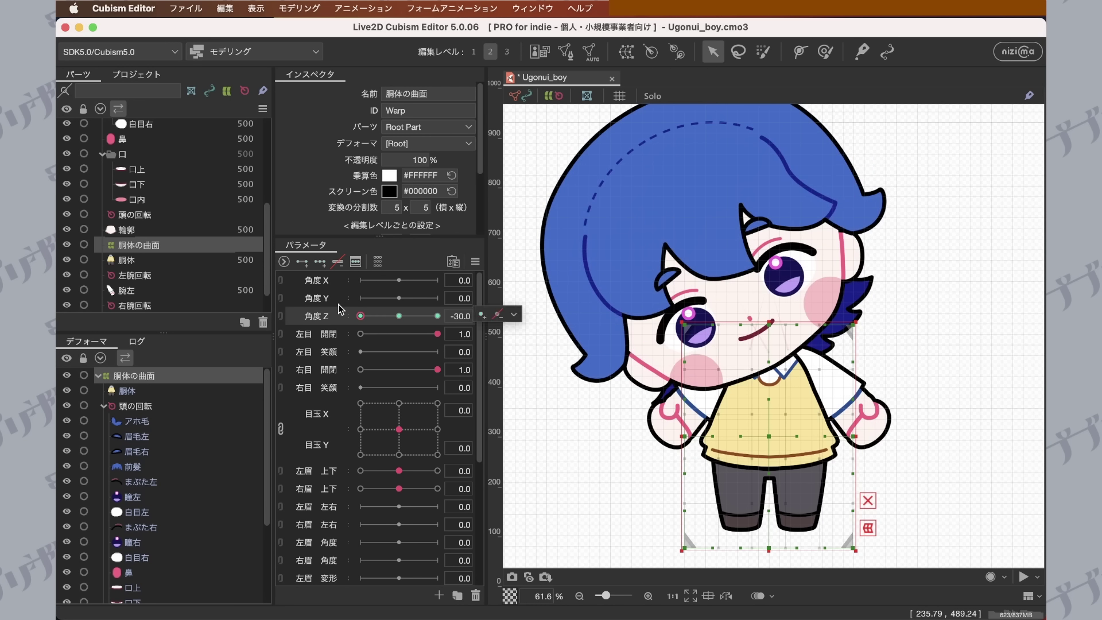
Tilt and shift the top row of 胴体の曲面 control points toward the leaning head at the 角度 Z -30 key.
{"action": "left_click_drag", "start_coordinate": [855, 330], "coordinate": [832, 303]}
{"action": "left_click_drag", "start_coordinate": [688, 327], "coordinate": [676, 347]}
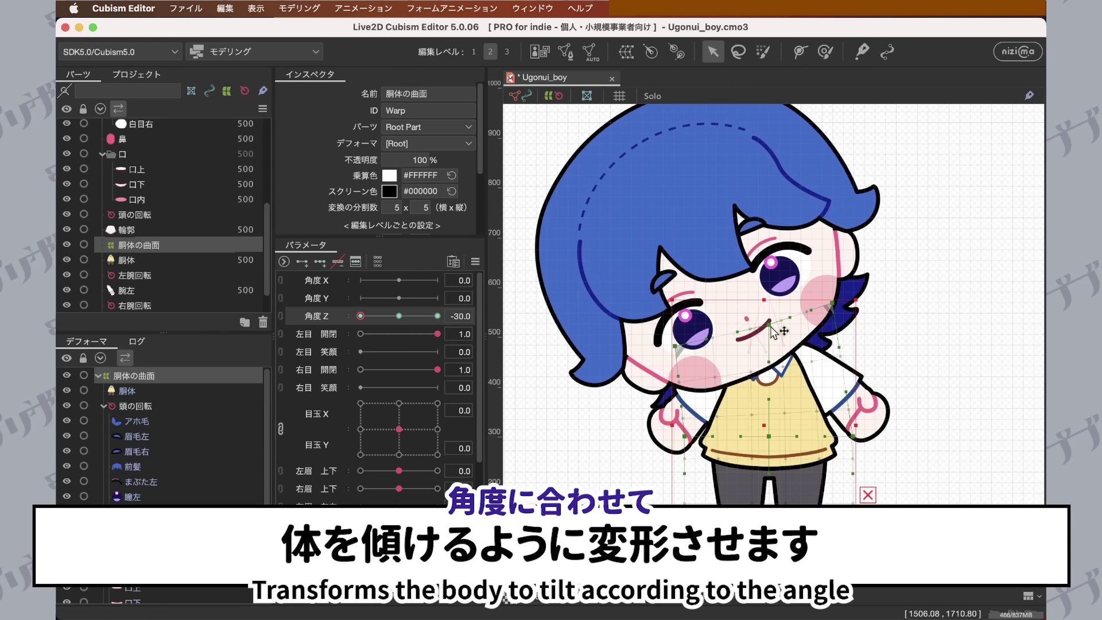
{"action": "left_click_drag", "start_coordinate": [770, 325], "coordinate": [741, 326]}
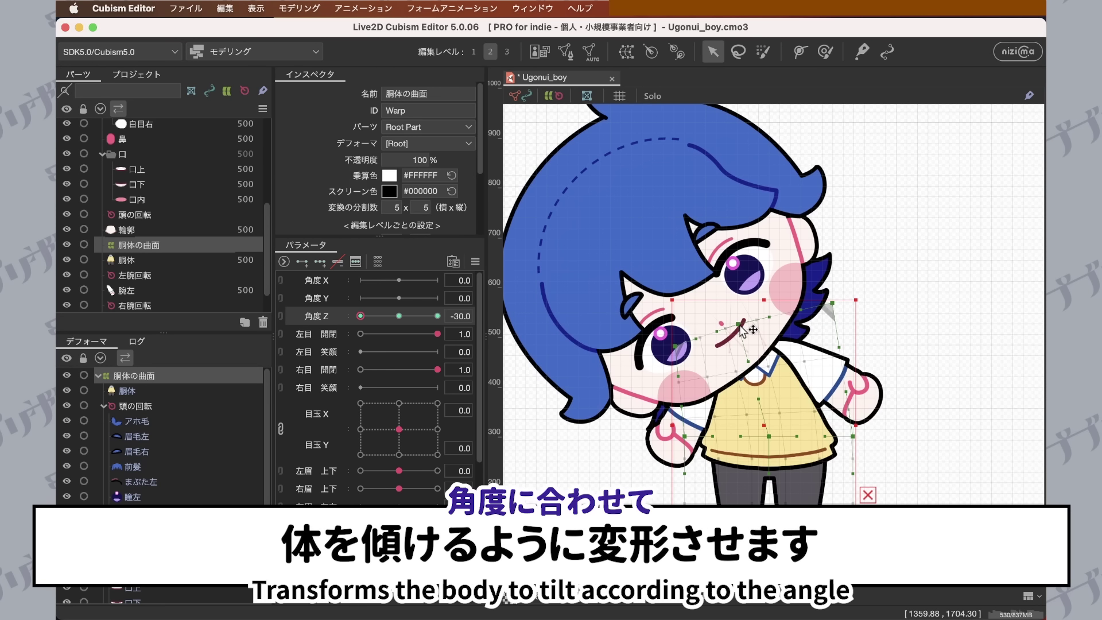
Raise the warp's lower corner under the lifted foot, adjust its waist-height side points at 角度 Z -30, and test the motion.
{"action": "left_click_drag", "start_coordinate": [853, 549], "coordinate": [815, 523]}
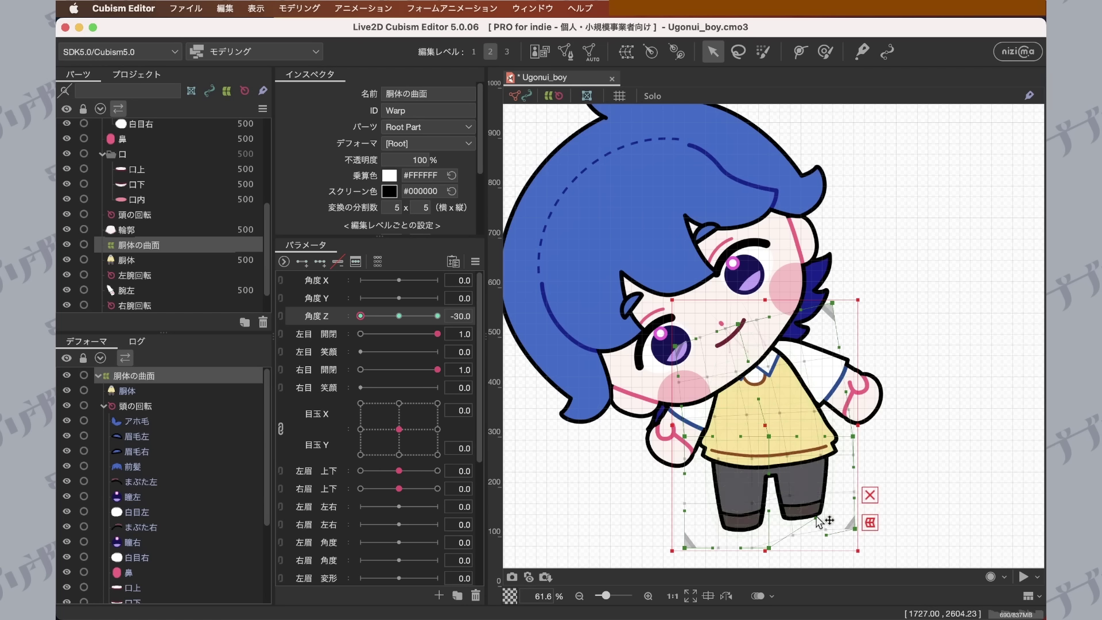
{"action": "left_click_drag", "start_coordinate": [814, 520], "coordinate": [837, 522]}
{"action": "mouse_move", "coordinate": [378, 325]}
{"action": "left_mouse_down"}
{"action": "mouse_move", "coordinate": [401, 316]}
{"action": "mouse_move", "coordinate": [361, 316]}
{"action": "left_mouse_up"}
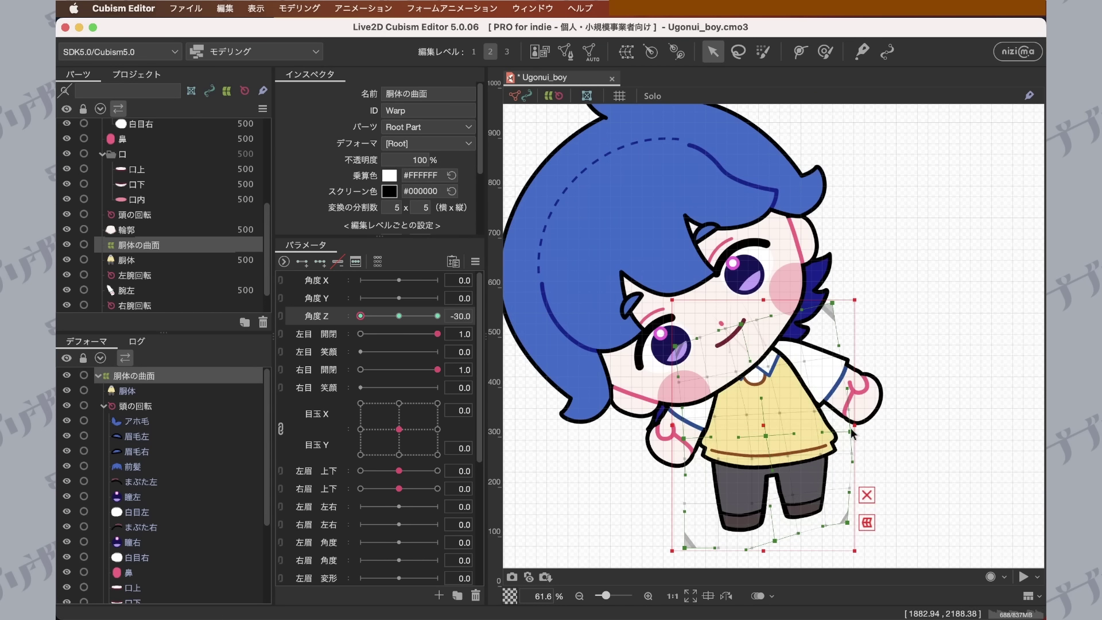
{"action": "left_click_drag", "start_coordinate": [851, 432], "coordinate": [848, 413]}
{"action": "left_click_drag", "start_coordinate": [684, 439], "coordinate": [689, 451]}
{"action": "left_click_drag", "start_coordinate": [361, 317], "coordinate": [341, 306]}
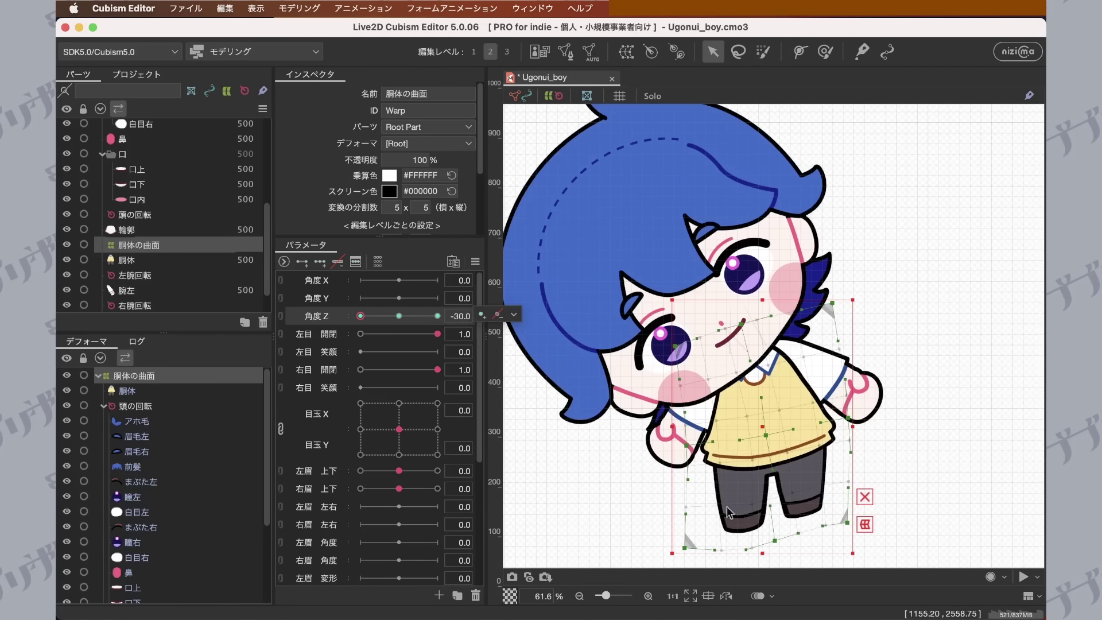
Mirror the 胴体の曲面 shape horizontally from 角度 Z -30 onto the 30 key about the canvas centre, and test the motion.
{"action": "mouse_move", "coordinate": [438, 334]}
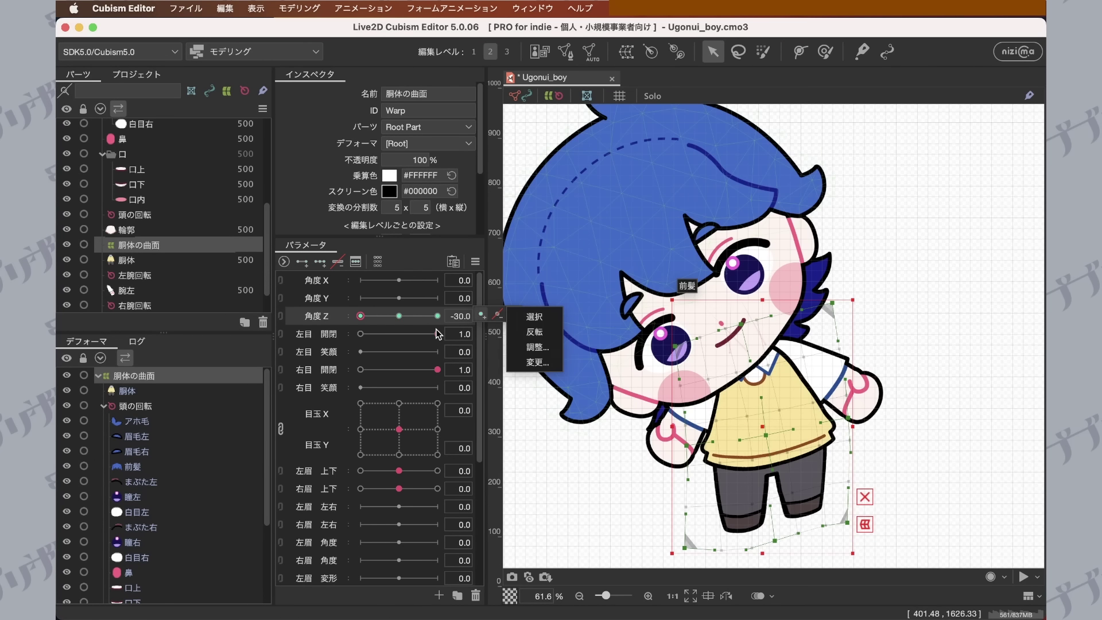
{"action": "left_click", "coordinate": [475, 261]}
{"action": "left_click", "coordinate": [567, 396]}
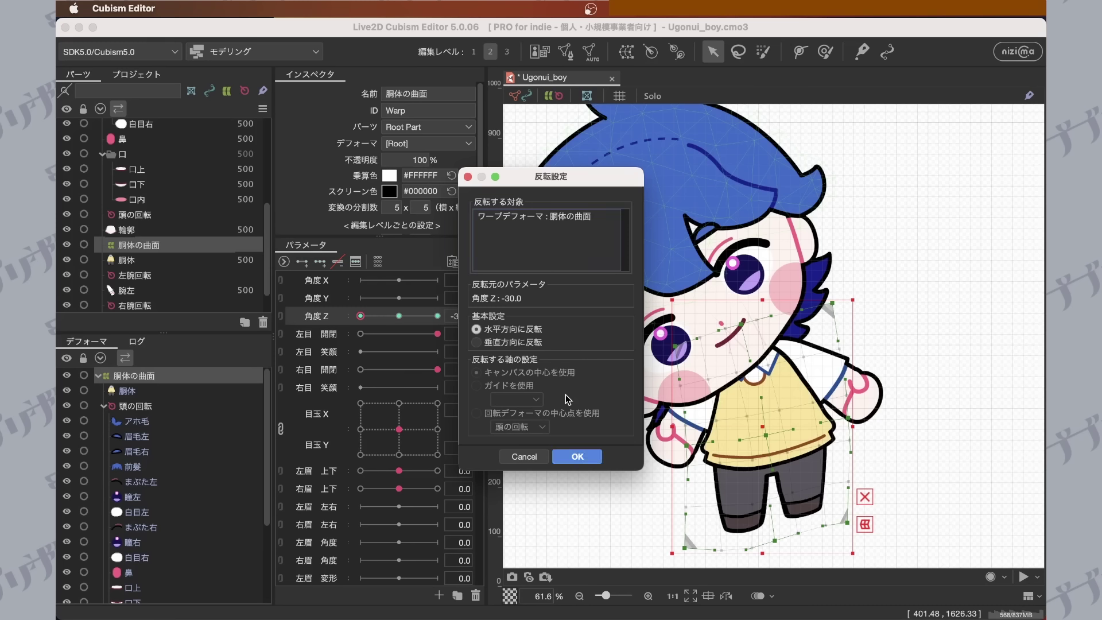
{"action": "left_click", "coordinate": [576, 456]}
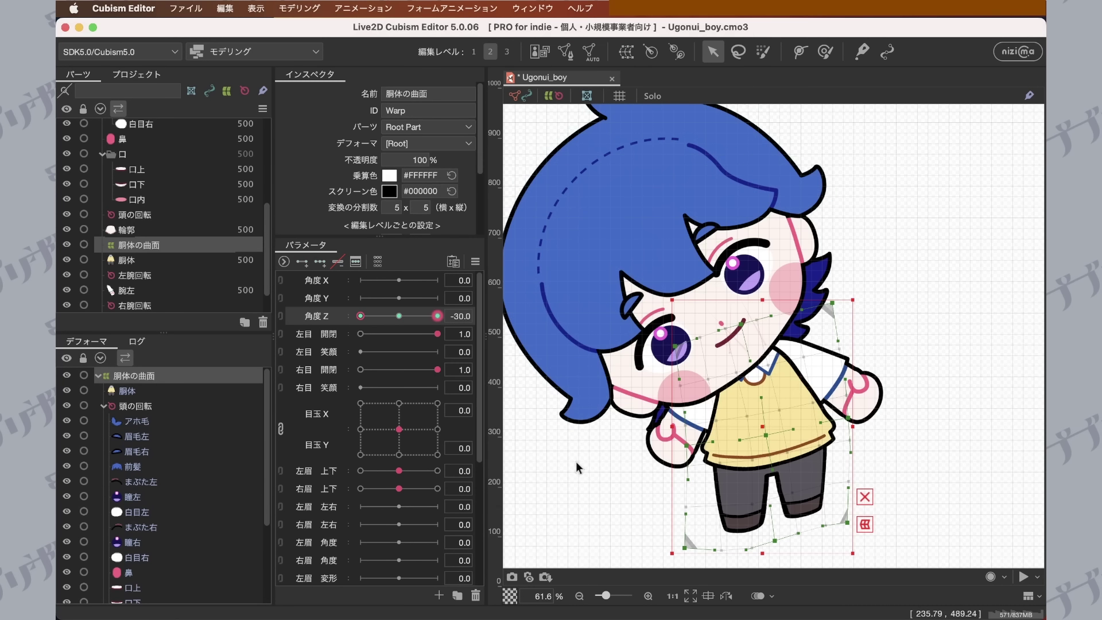
{"action": "left_click_drag", "start_coordinate": [360, 315], "coordinate": [391, 281]}
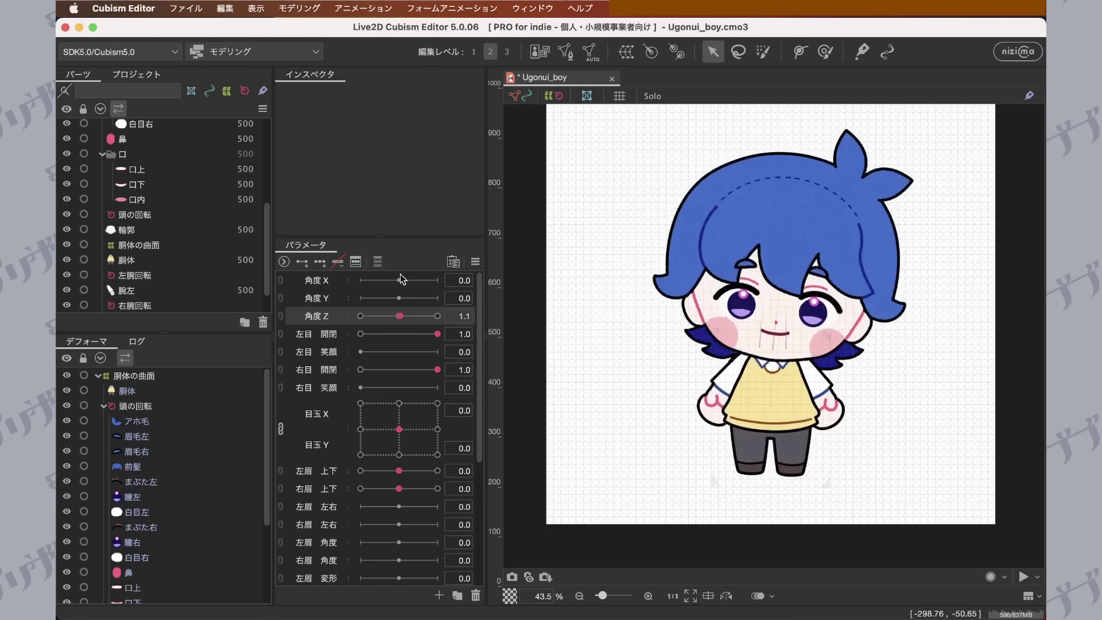
Create a warp deformer named 胴体のY曲面 as the parent of 胴体の曲面.
{"action": "left_click", "coordinate": [123, 379]}
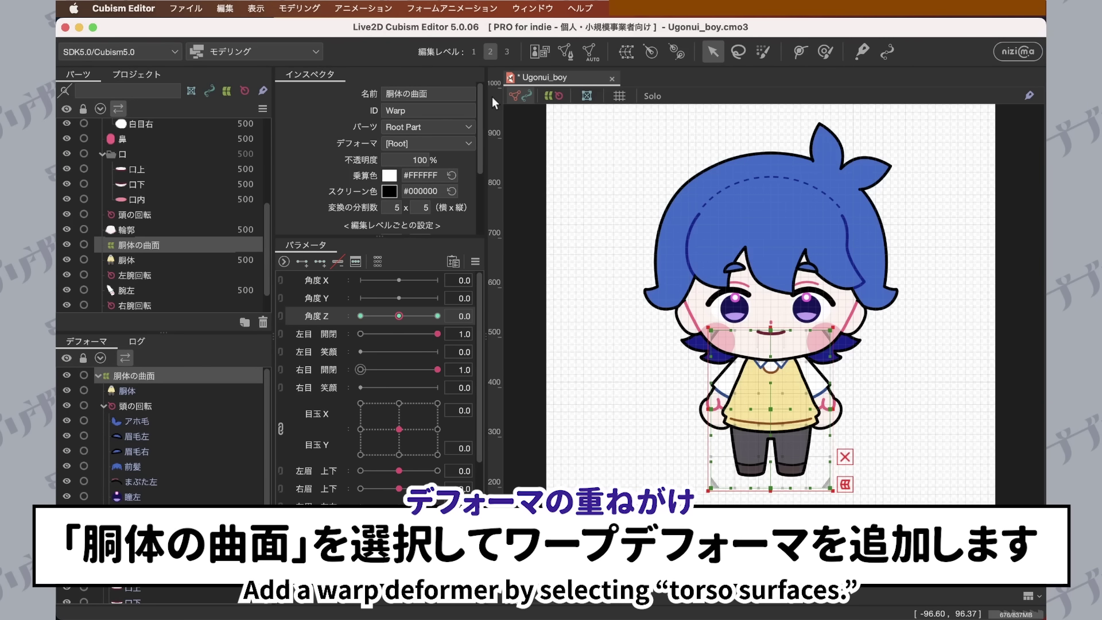
{"action": "left_click", "coordinate": [627, 52]}
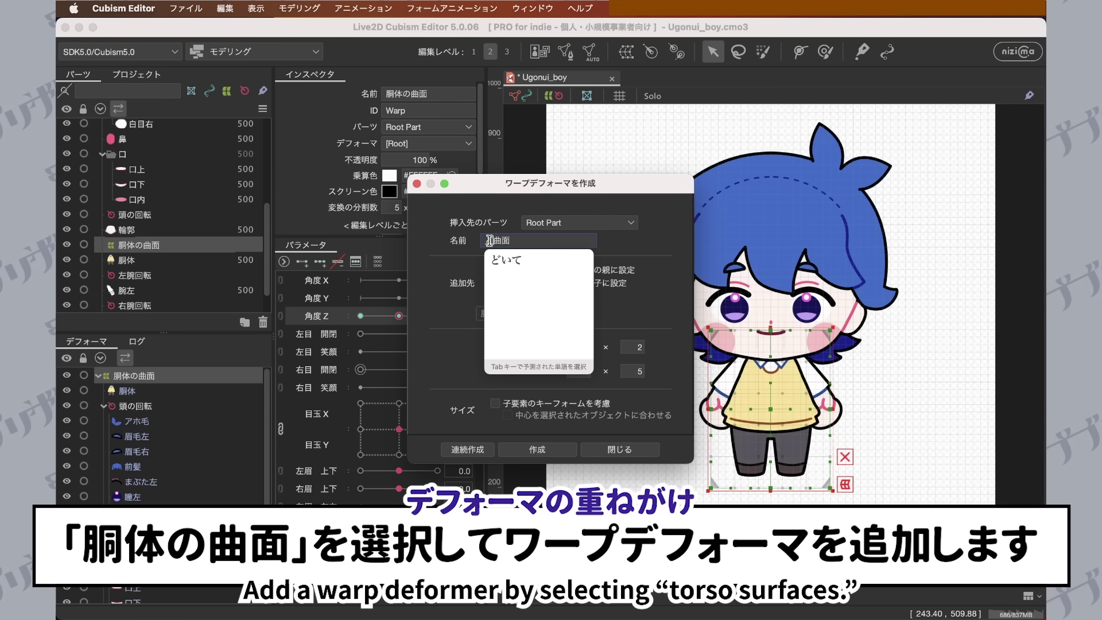
{"action": "type", "text": "体のY"}
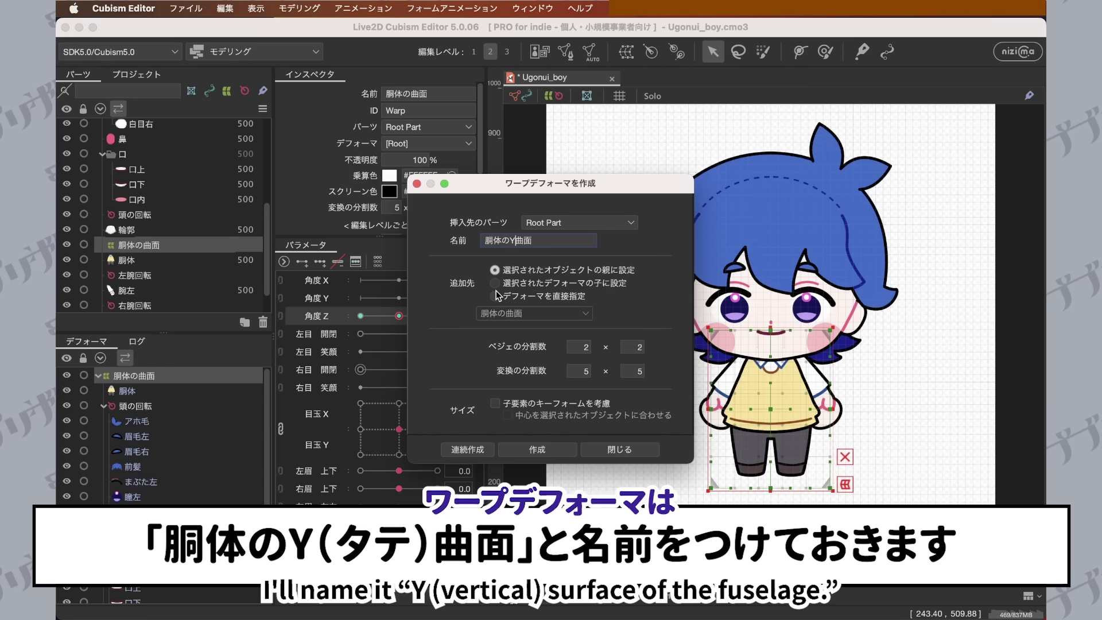
{"action": "left_click", "coordinate": [537, 449]}
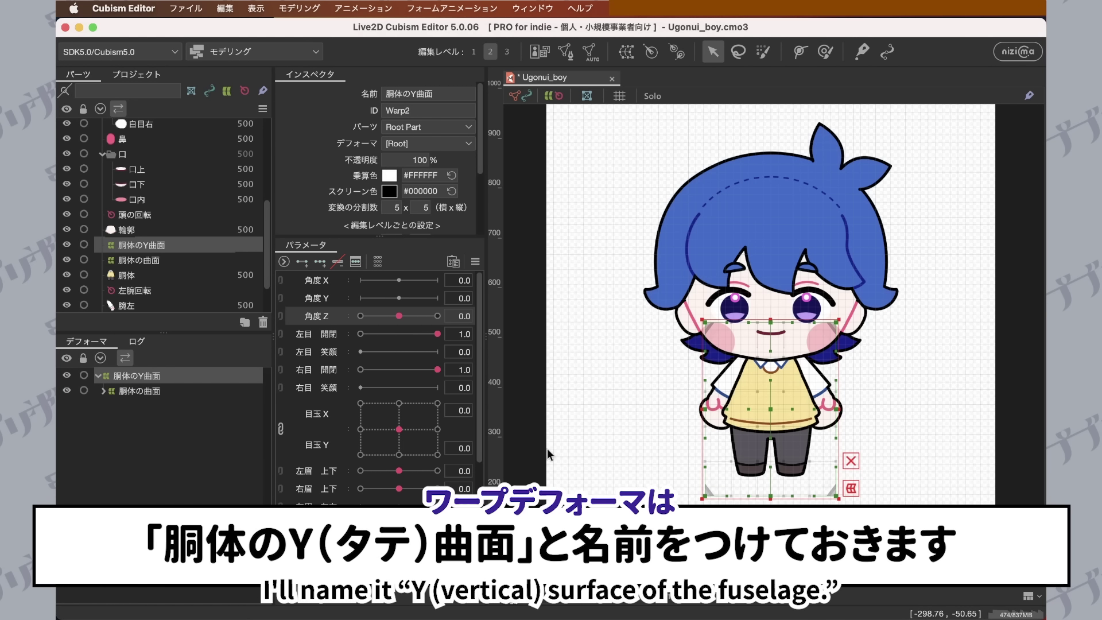
Examine the deformer hierarchy under 胴体のY曲面, including 胴体の曲面 and the head and arm rotation deformers.
{"action": "left_click", "coordinate": [103, 391]}
{"action": "left_click", "coordinate": [109, 421]}
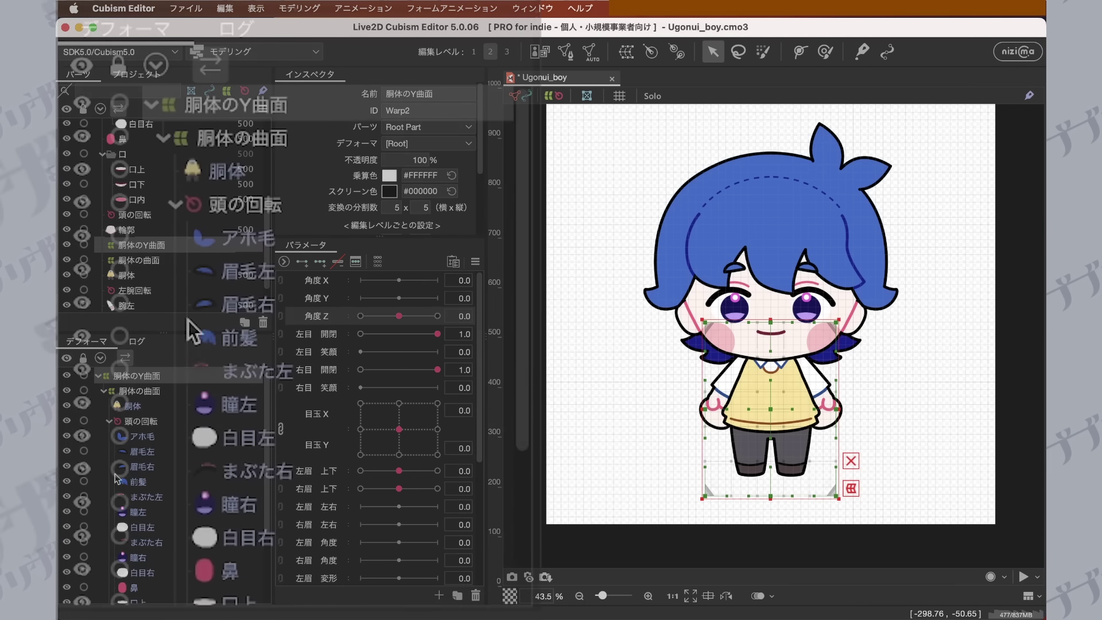
{"action": "left_click", "coordinate": [109, 420]}
{"action": "left_click", "coordinate": [148, 104]}
{"action": "left_click", "coordinate": [148, 104]}
{"action": "left_click", "coordinate": [213, 140]}
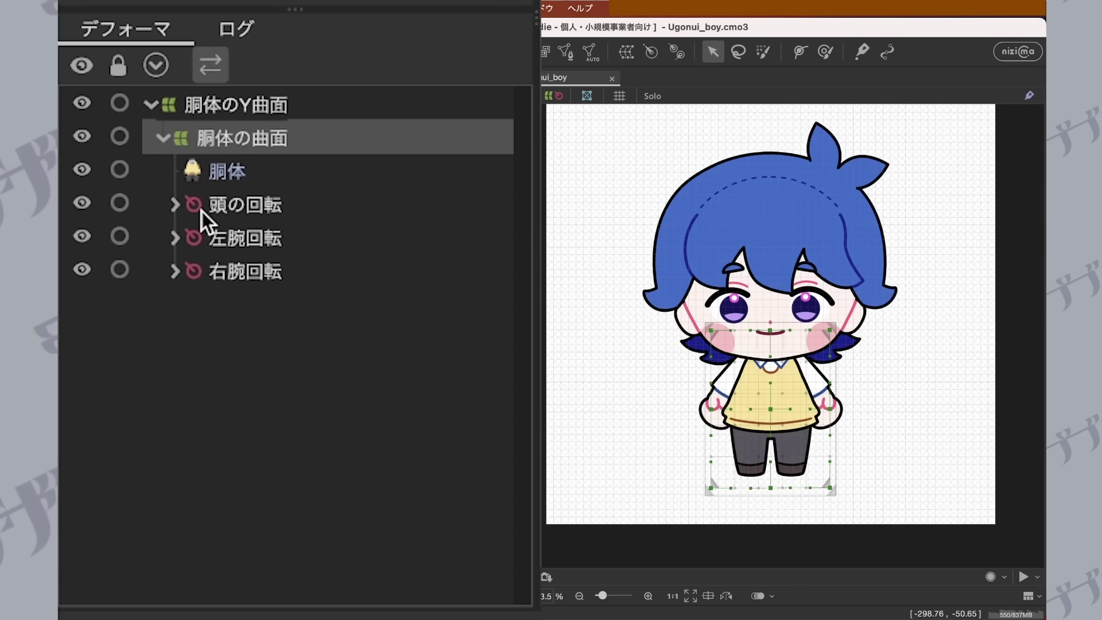
{"action": "left_click", "coordinate": [218, 206]}
{"action": "left_click", "coordinate": [265, 238]}
{"action": "left_click", "coordinate": [261, 266]}
{"action": "left_click", "coordinate": [260, 239]}
{"action": "left_click", "coordinate": [259, 215]}
{"action": "left_click", "coordinate": [175, 215]}
{"action": "left_click", "coordinate": [175, 215]}
{"action": "left_click", "coordinate": [175, 230]}
{"action": "left_click", "coordinate": [173, 303]}
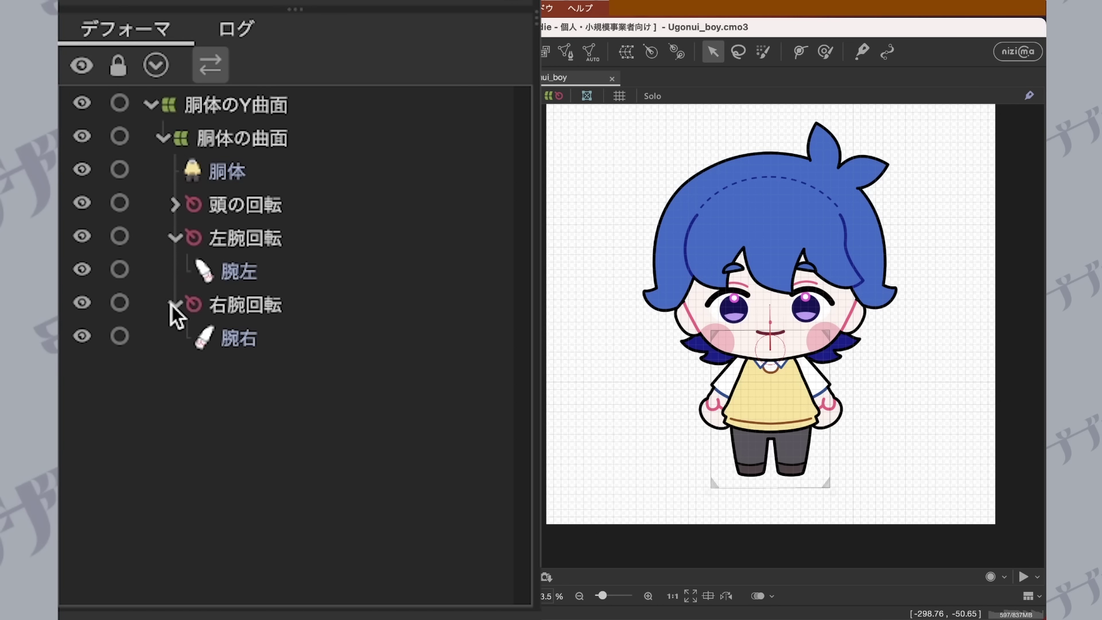
{"action": "left_click", "coordinate": [172, 303]}
{"action": "left_click", "coordinate": [174, 238]}
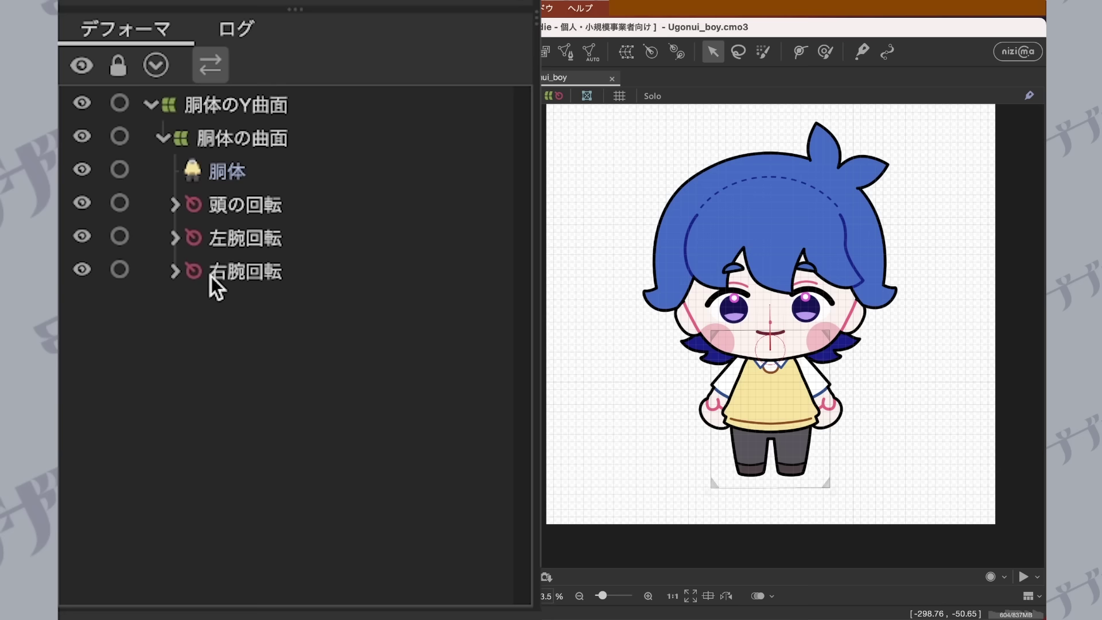
Add three keys on 角度 Y for 胴体のY曲面 and lower its top-row and centre control points at the -30 key.
{"action": "left_click", "coordinate": [250, 109]}
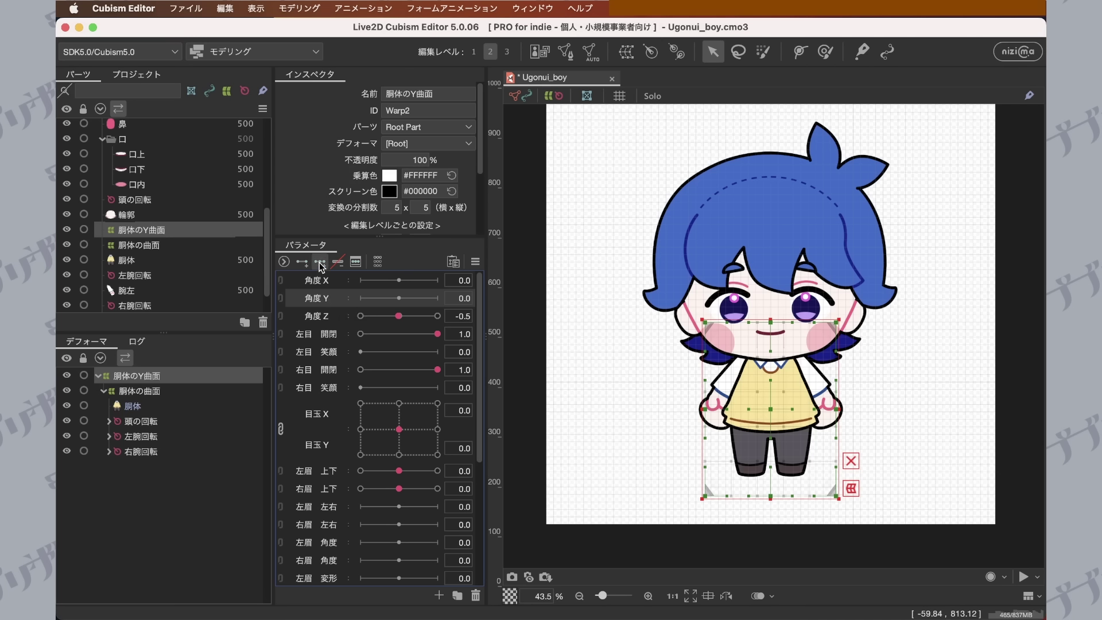
{"action": "left_click_drag", "start_coordinate": [399, 298], "coordinate": [453, 297]}
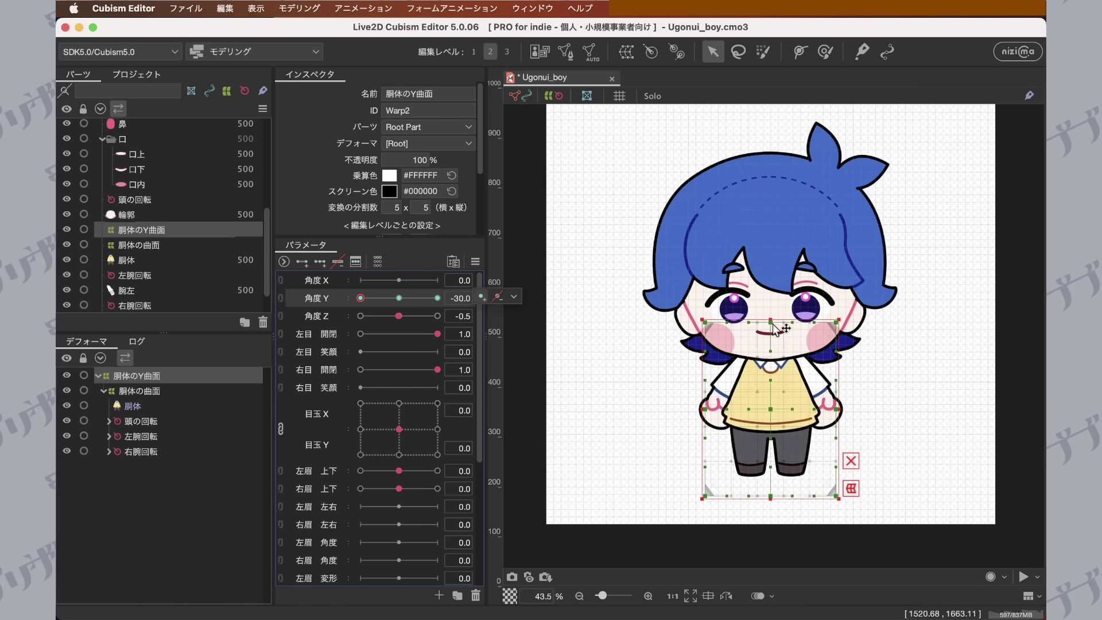
{"action": "left_click_drag", "start_coordinate": [773, 334], "coordinate": [776, 342]}
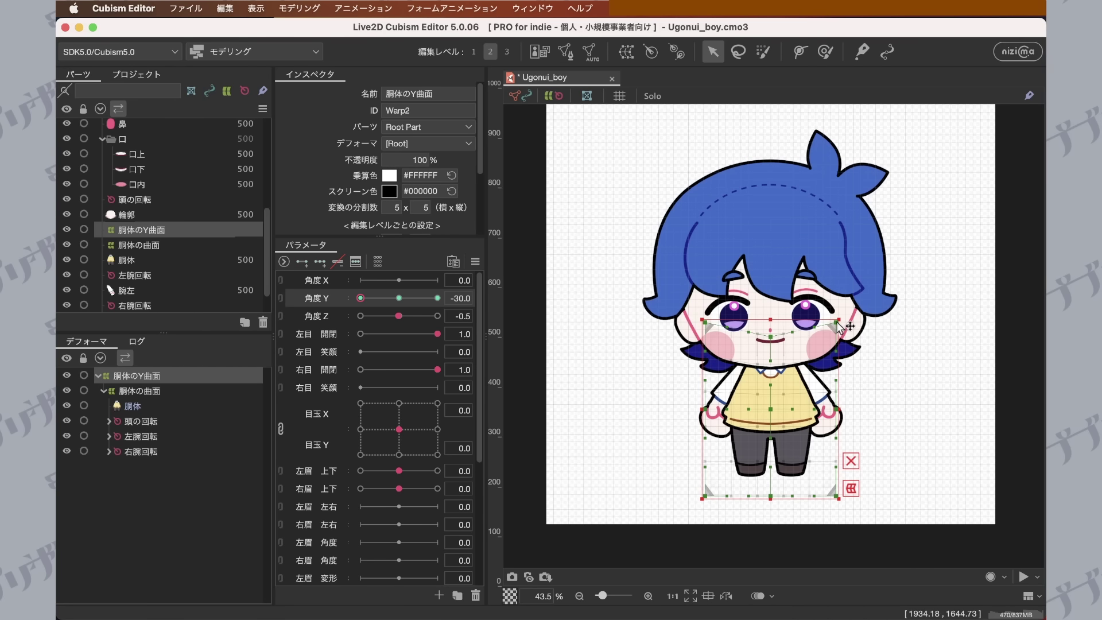
{"action": "left_click_drag", "start_coordinate": [837, 325], "coordinate": [837, 345]}
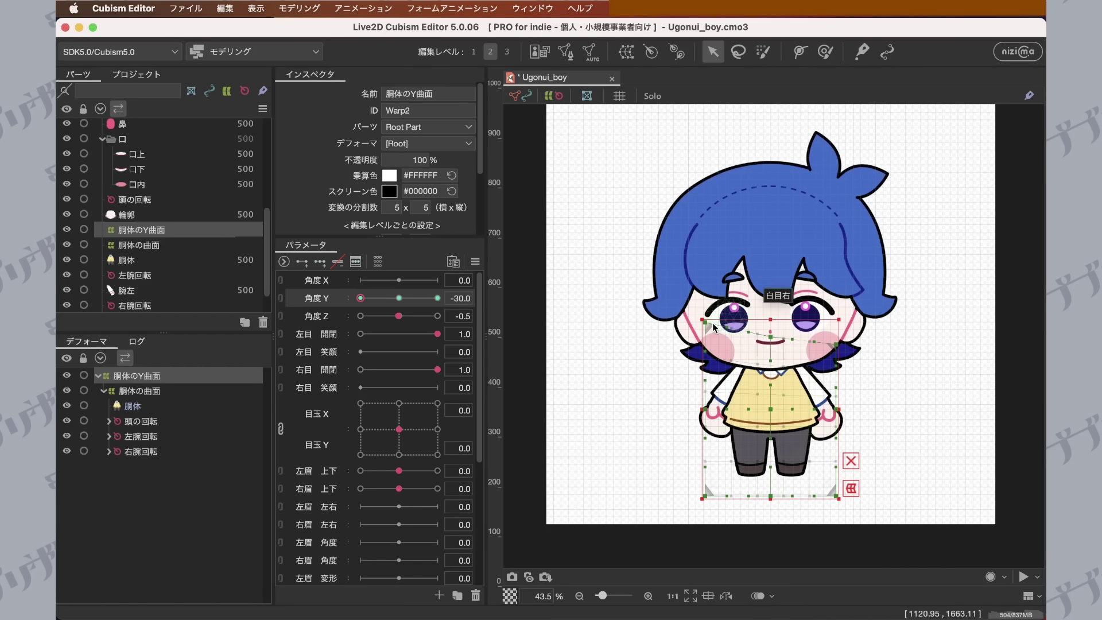
{"action": "left_click_drag", "start_coordinate": [707, 327], "coordinate": [704, 334]}
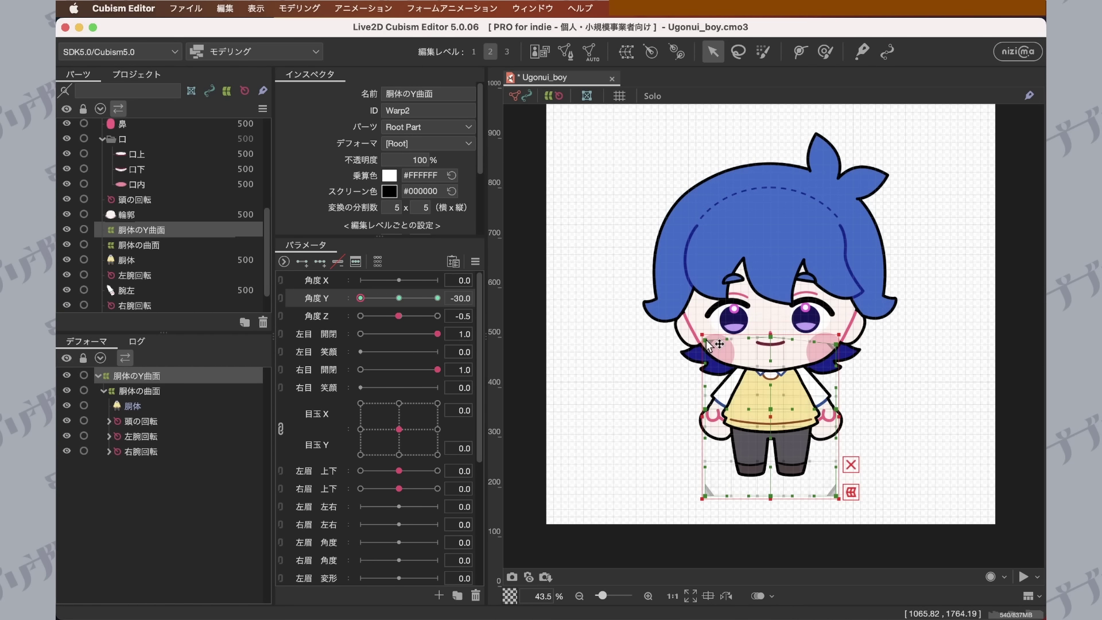
{"action": "left_click_drag", "start_coordinate": [774, 413], "coordinate": [774, 465]}
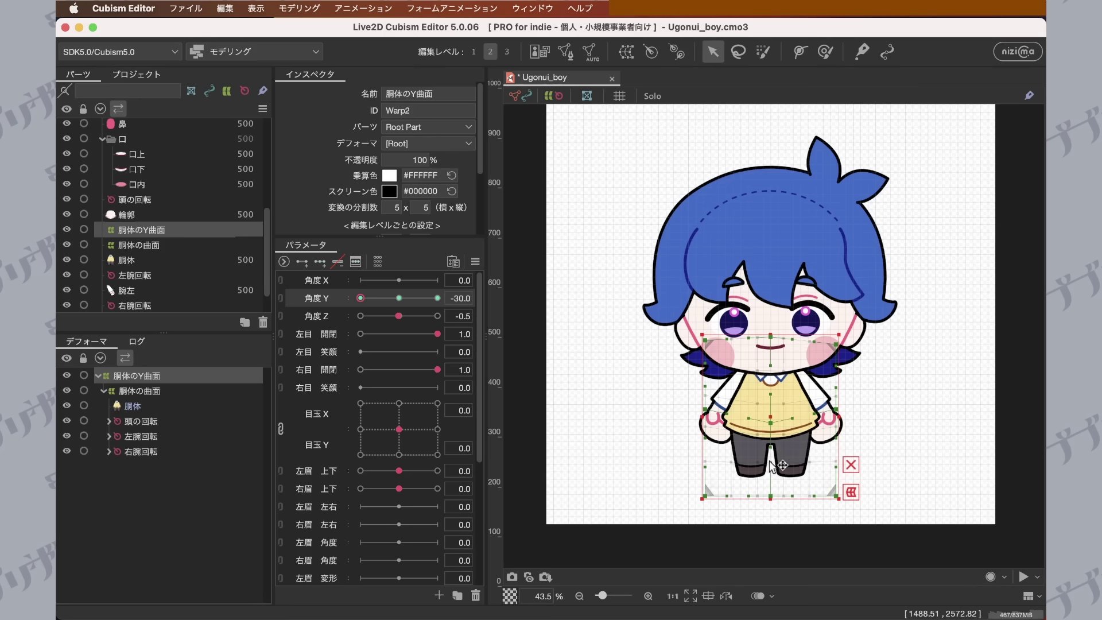
Raise the top-row and centre control points of 胴体のY曲面 at the 角度 Y 30 key, and test the motion.
{"action": "left_click_drag", "start_coordinate": [362, 298], "coordinate": [439, 297]}
{"action": "key", "text": "super+plus"}
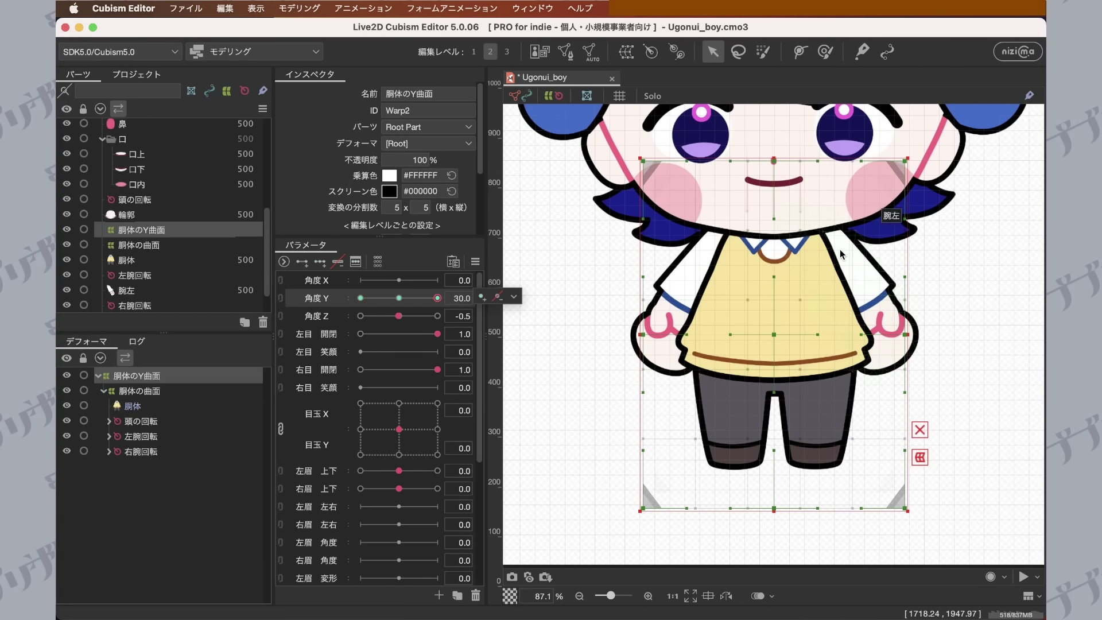
{"action": "scroll", "coordinate": [842, 256], "scroll_direction": "down", "scroll_amount": 5}
{"action": "scroll", "coordinate": [826, 391], "scroll_direction": "up", "scroll_amount": 3}
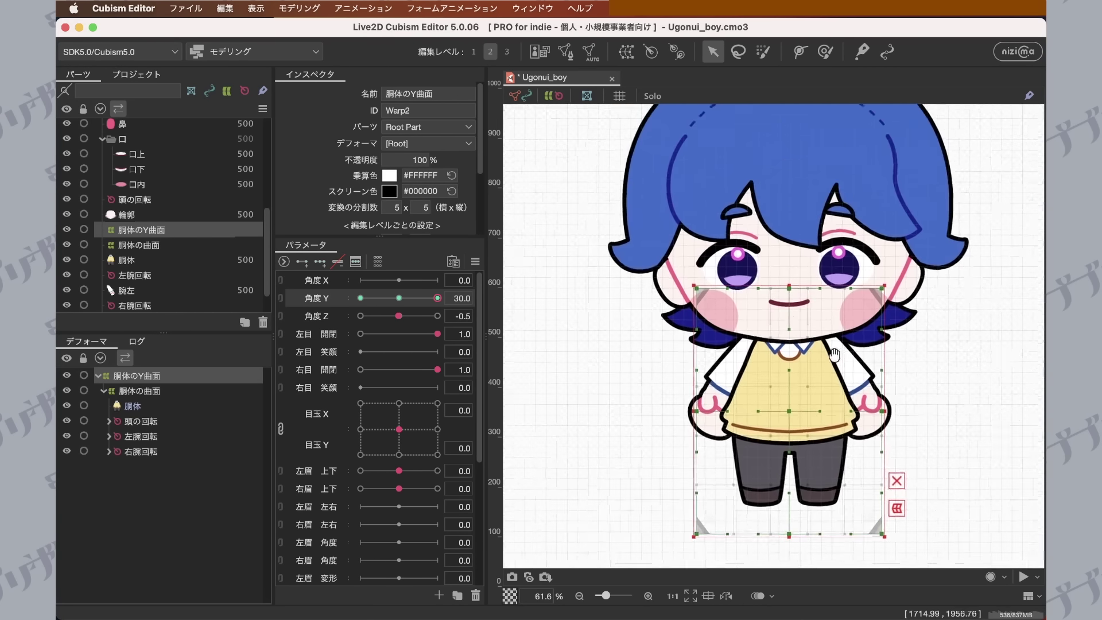
{"action": "left_click_drag", "start_coordinate": [776, 323], "coordinate": [774, 301]}
{"action": "left_click_drag", "start_coordinate": [870, 323], "coordinate": [869, 311]}
{"action": "left_click_drag", "start_coordinate": [688, 326], "coordinate": [690, 314]}
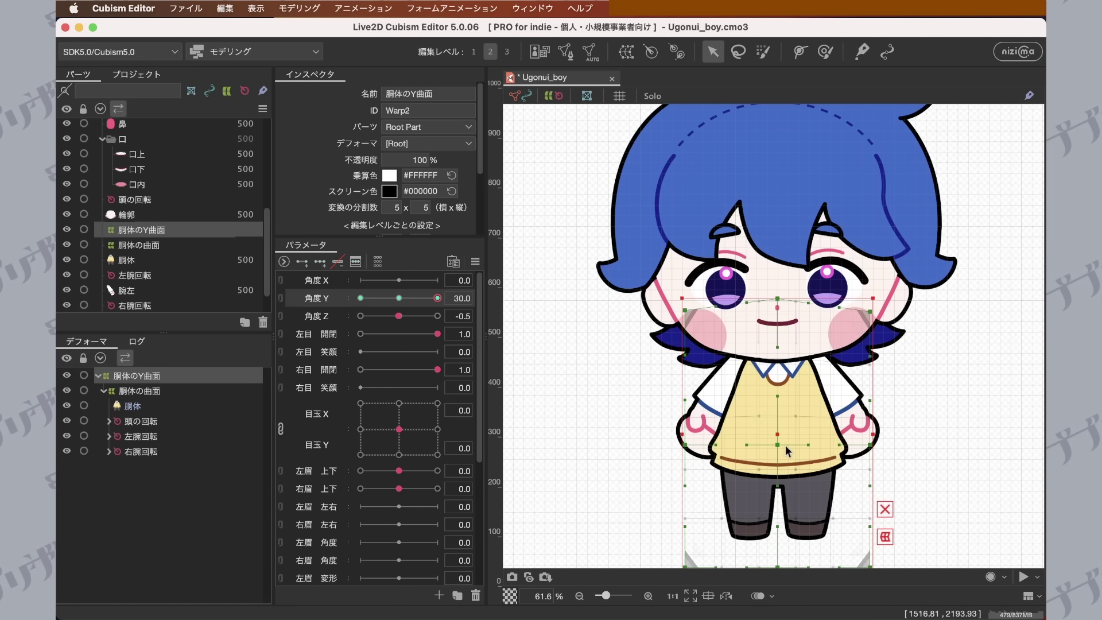
{"action": "left_click_drag", "start_coordinate": [777, 445], "coordinate": [775, 427]}
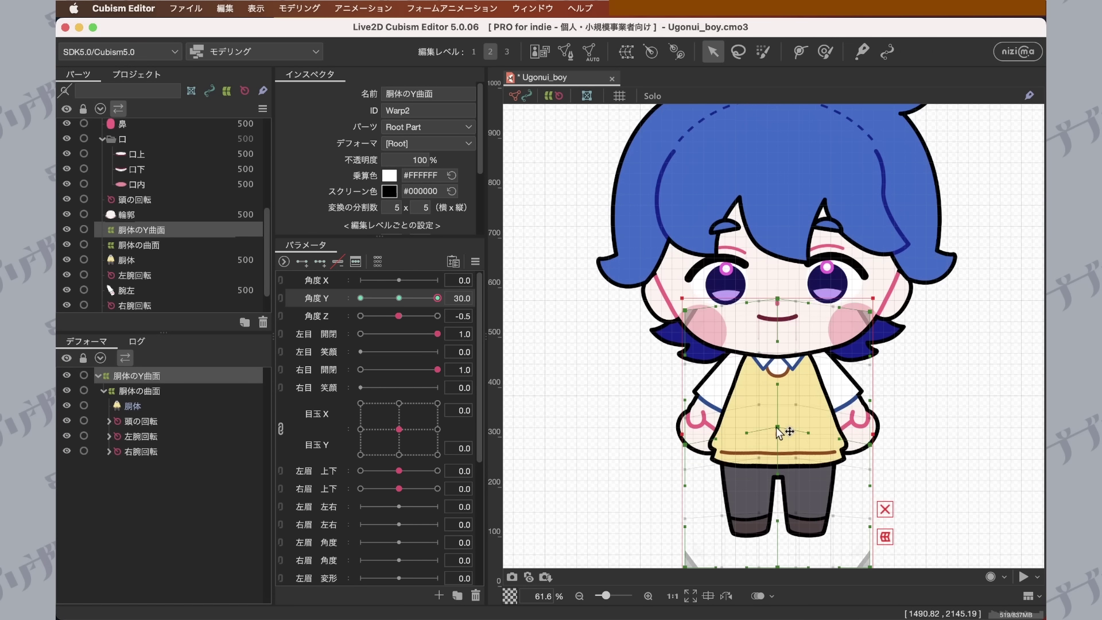
{"action": "left_click_drag", "start_coordinate": [775, 523], "coordinate": [781, 484]}
{"action": "left_click_drag", "start_coordinate": [783, 393], "coordinate": [752, 411]}
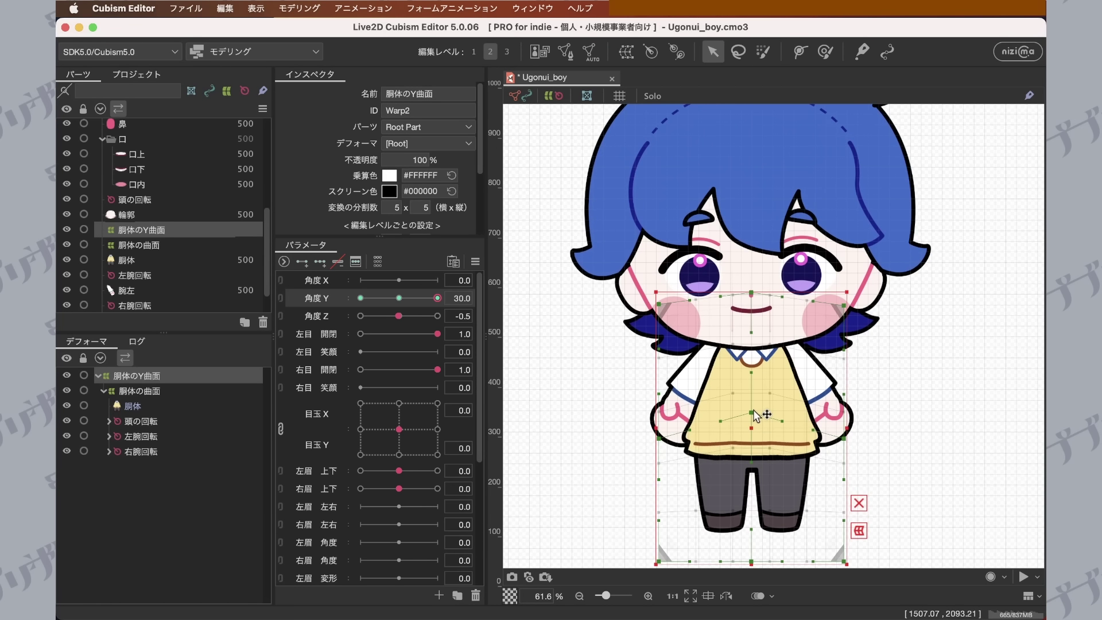
{"action": "left_click_drag", "start_coordinate": [438, 299], "coordinate": [413, 295]}
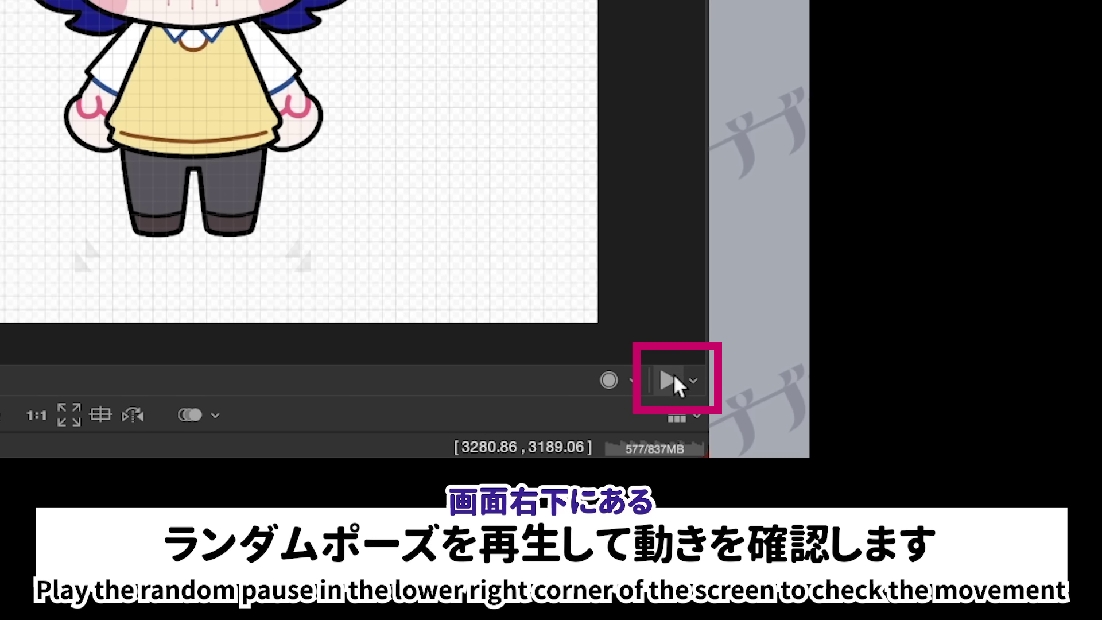
Play random poses with the ポージング pattern to check the character's movement, and restore the parameters to their defaults.
{"action": "left_click", "coordinate": [695, 378]}
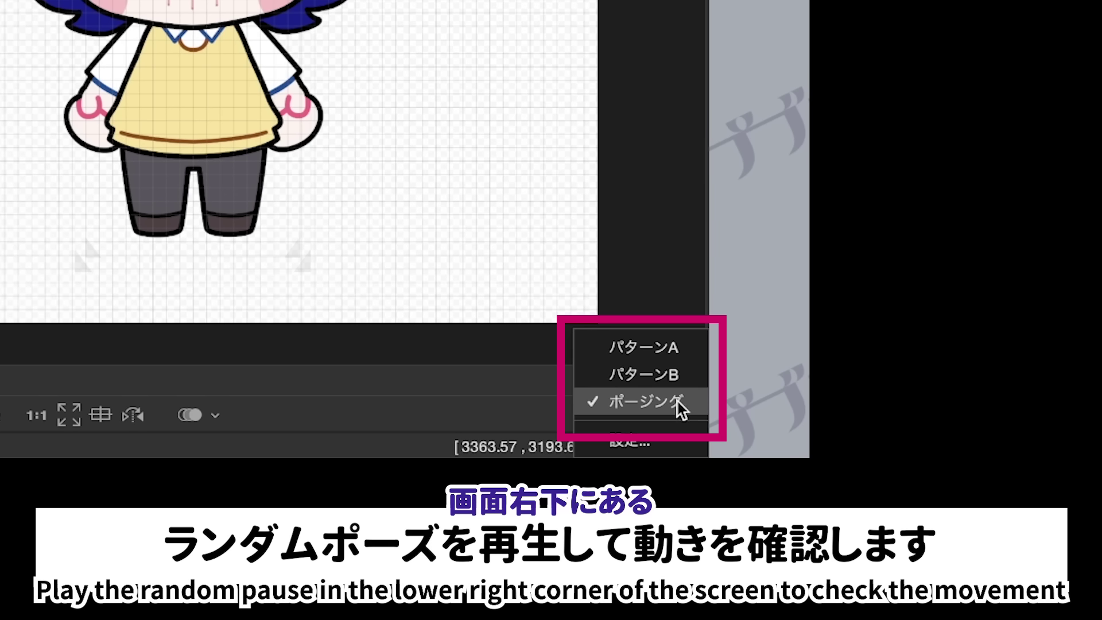
{"action": "left_click", "coordinate": [617, 400]}
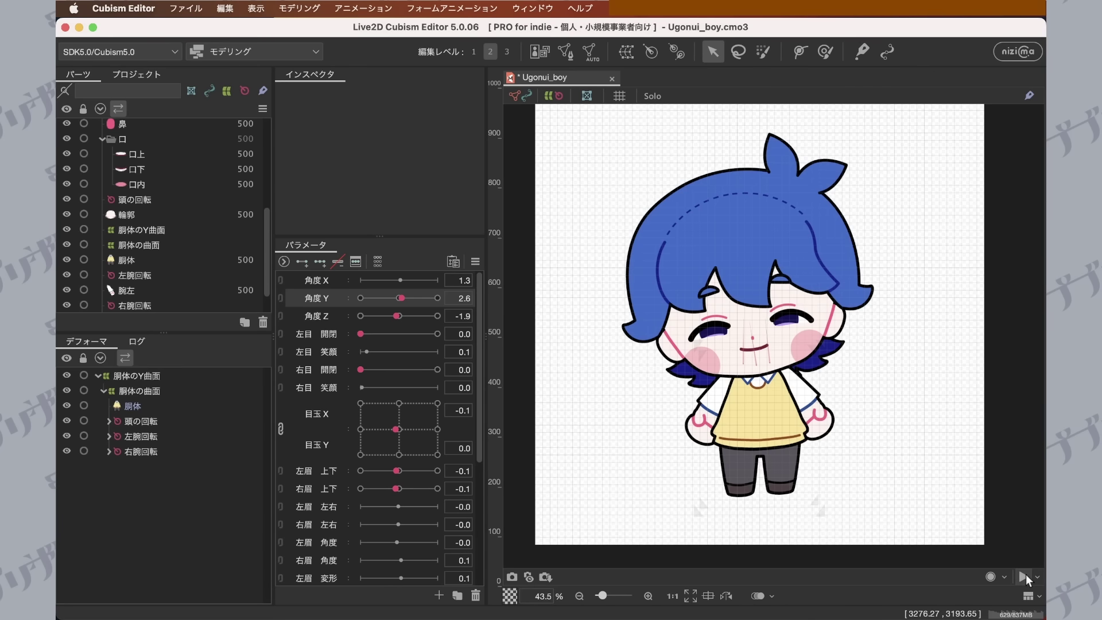
{"action": "left_click", "coordinate": [669, 380]}
{"action": "left_click", "coordinate": [1024, 576]}
{"action": "right_click", "coordinate": [636, 250]}
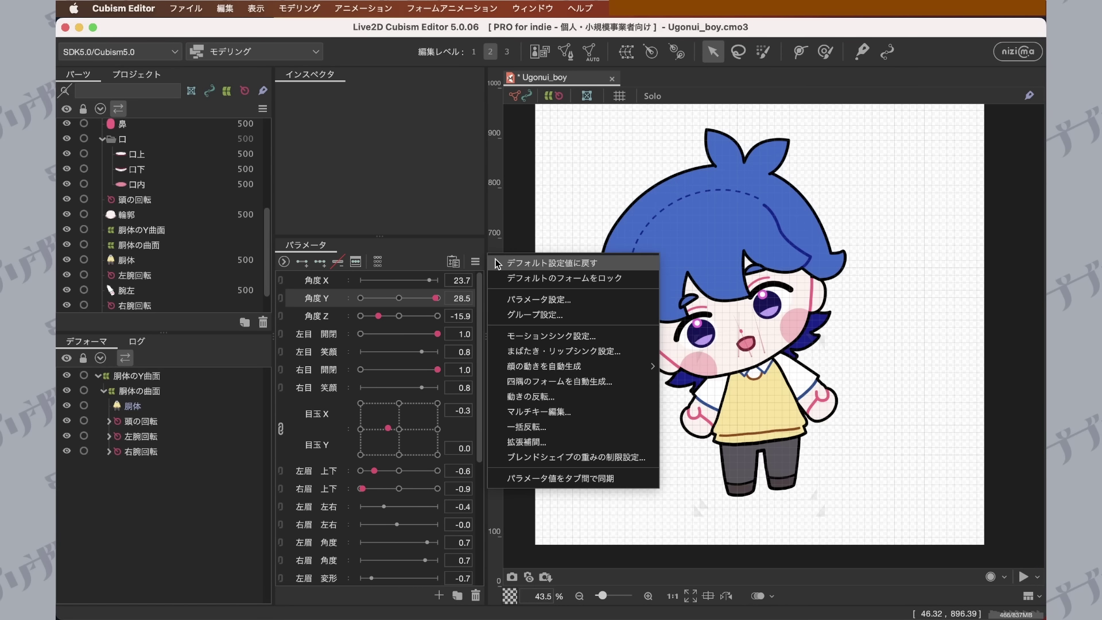
{"action": "left_click", "coordinate": [671, 478]}
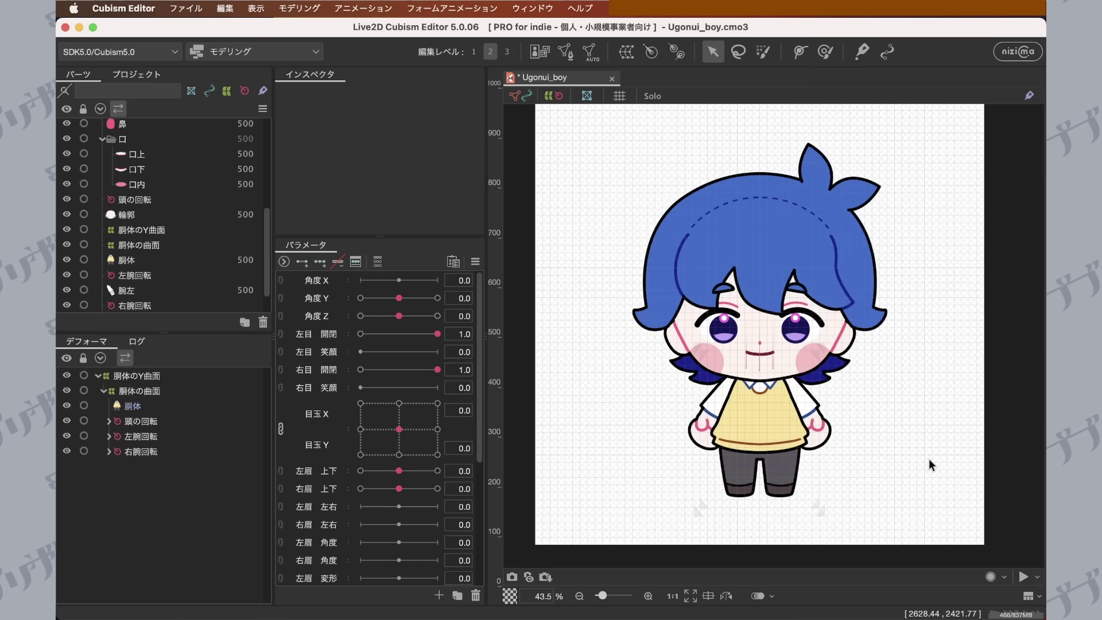
Run the random pose playback again to examine the head, arm and torso motion, and reset all parameters to default.
{"action": "left_click", "coordinate": [1021, 576]}
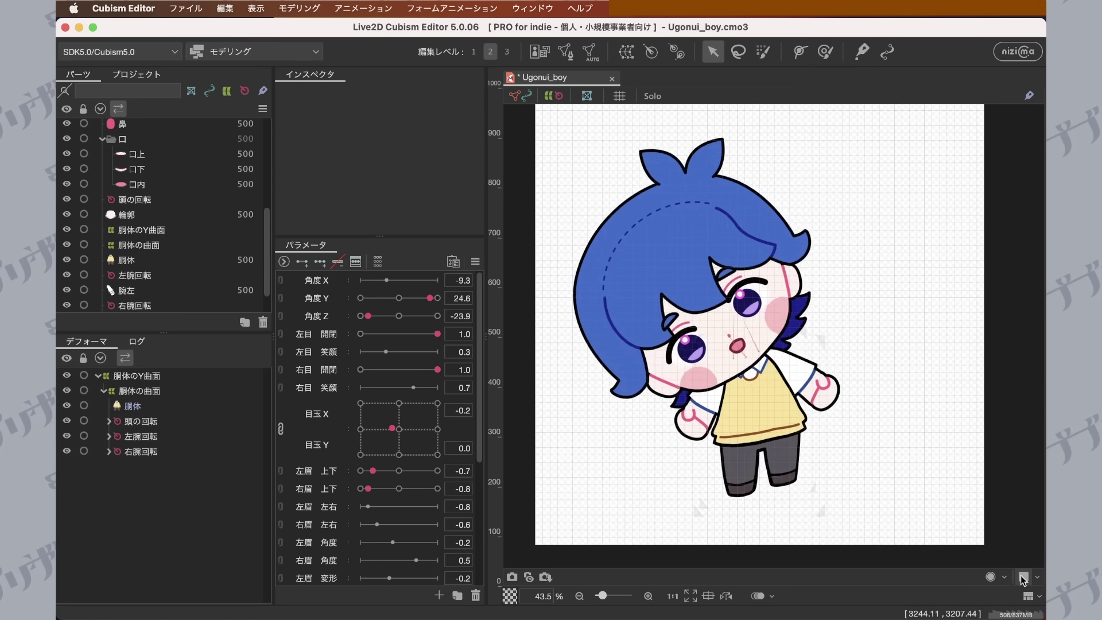
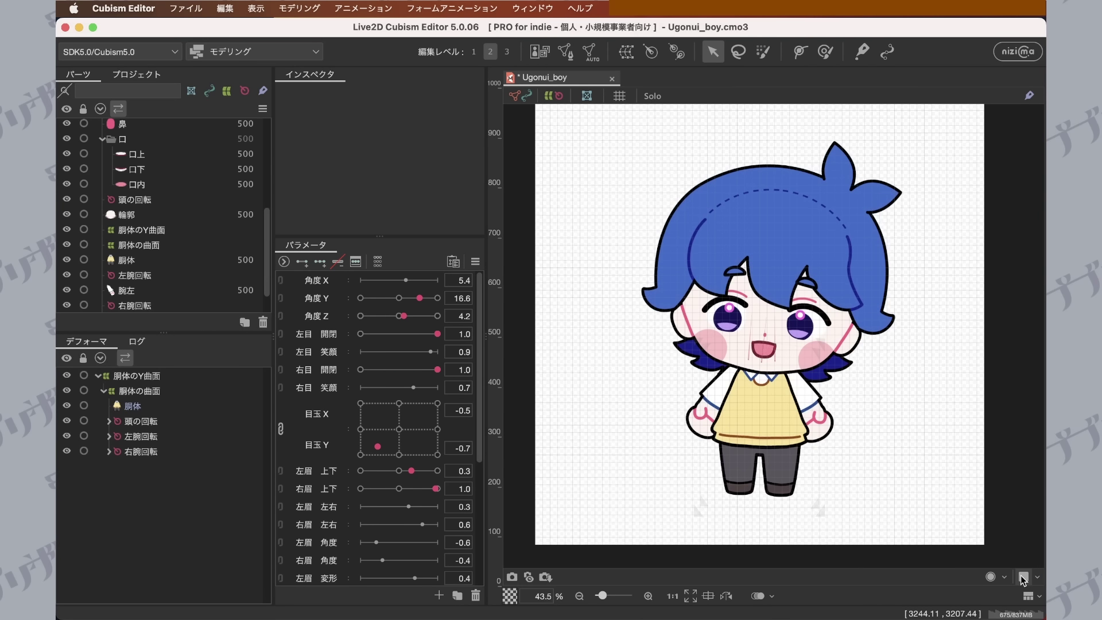
{"action": "left_click", "coordinate": [1022, 577]}
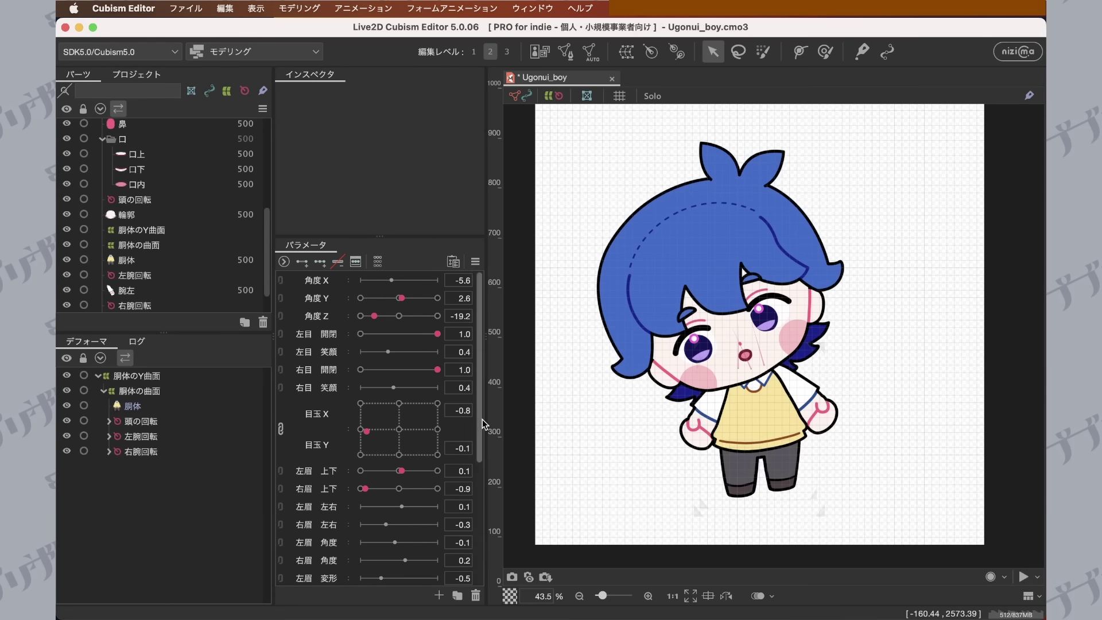
{"action": "scroll", "coordinate": [483, 445], "scroll_direction": "down", "scroll_amount": 1}
{"action": "scroll", "coordinate": [483, 445], "scroll_direction": "up", "scroll_amount": 1}
{"action": "left_click", "coordinate": [474, 262]}
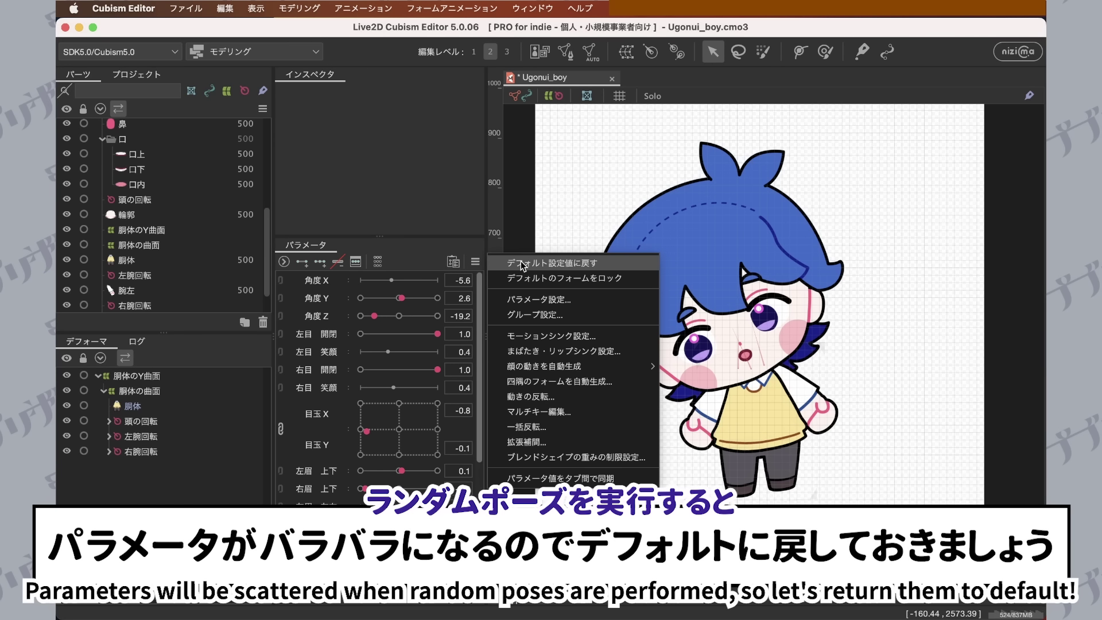
{"action": "left_click", "coordinate": [522, 263]}
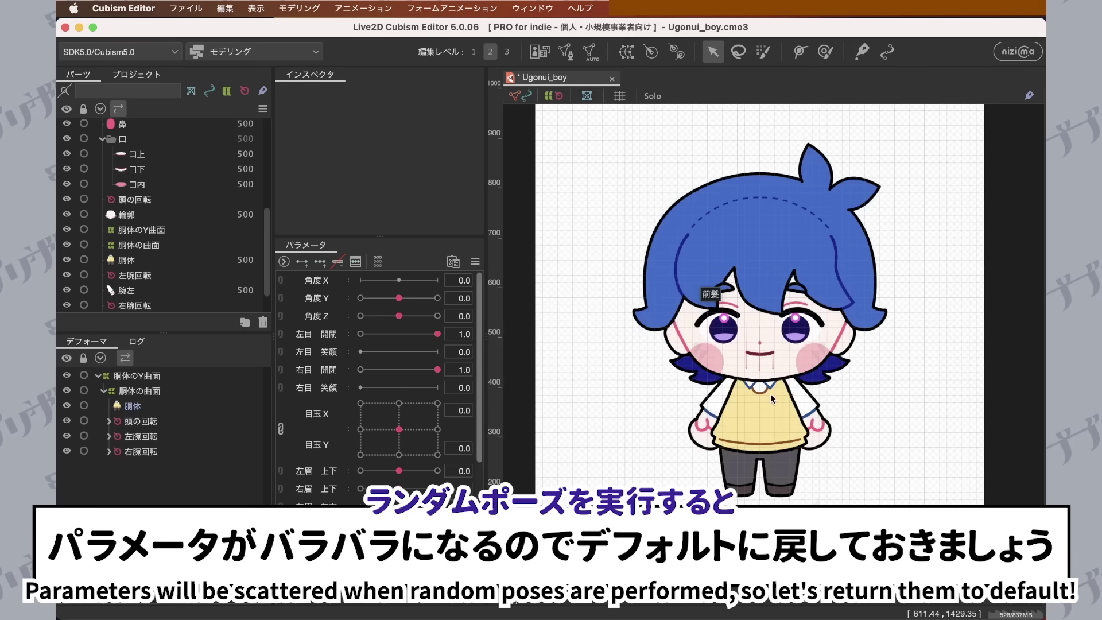
Check the combined 角度 Y and 角度 Z motion in one more random pose playback, and return the parameters to default.
{"action": "left_click", "coordinate": [1025, 575]}
{"action": "left_click", "coordinate": [1025, 574]}
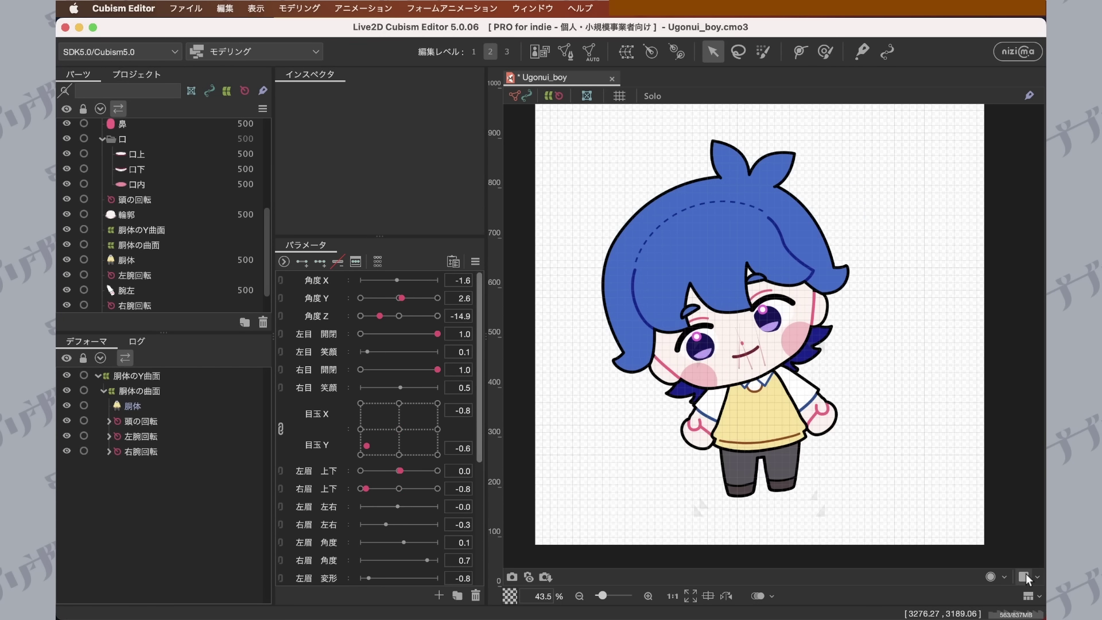
{"action": "left_click", "coordinate": [1024, 574]}
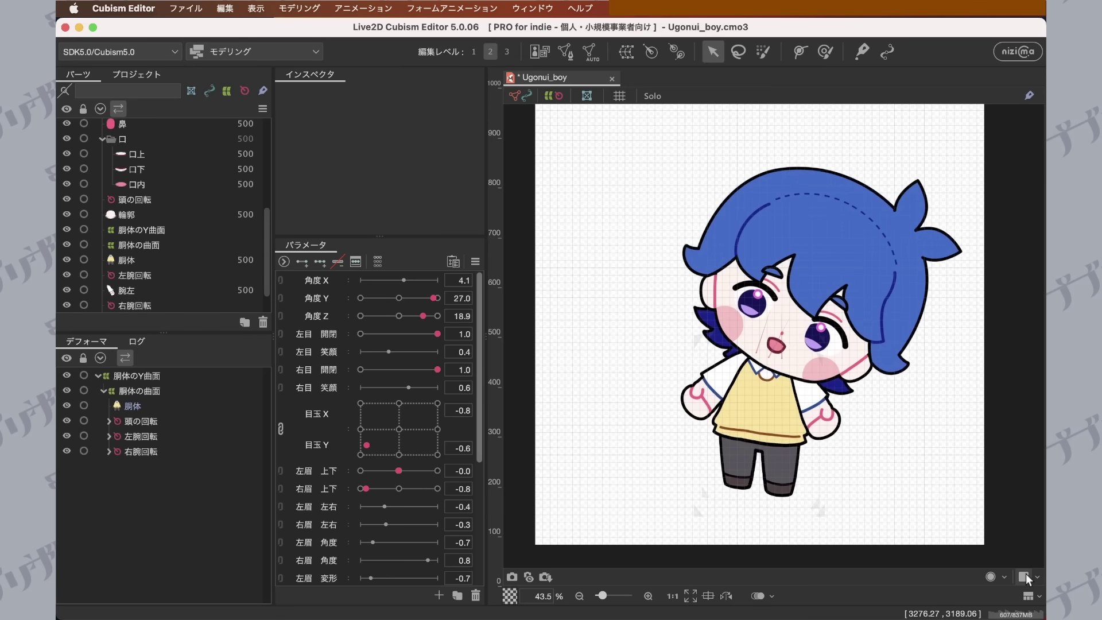
{"action": "left_click", "coordinate": [1025, 574]}
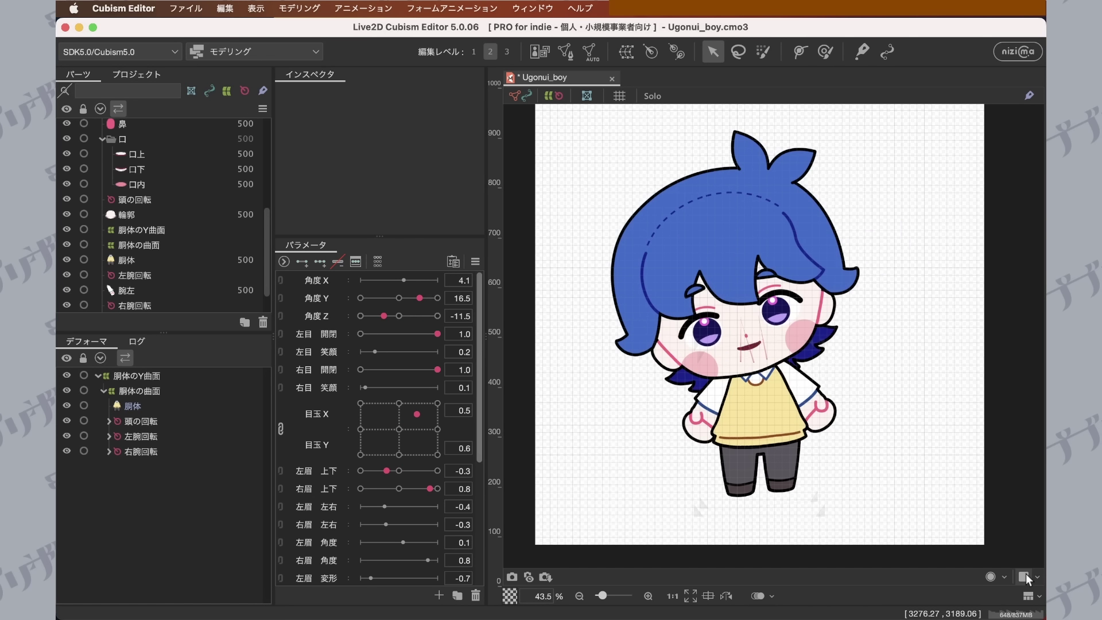
{"action": "left_click", "coordinate": [1025, 574]}
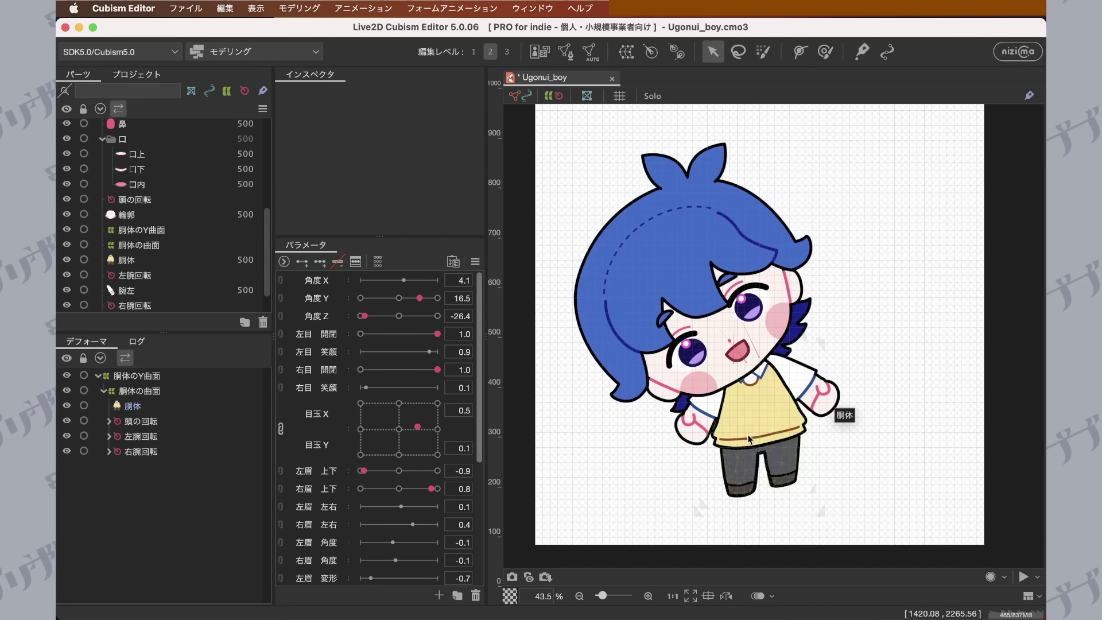
{"action": "left_click", "coordinate": [477, 261]}
{"action": "left_click", "coordinate": [500, 261]}
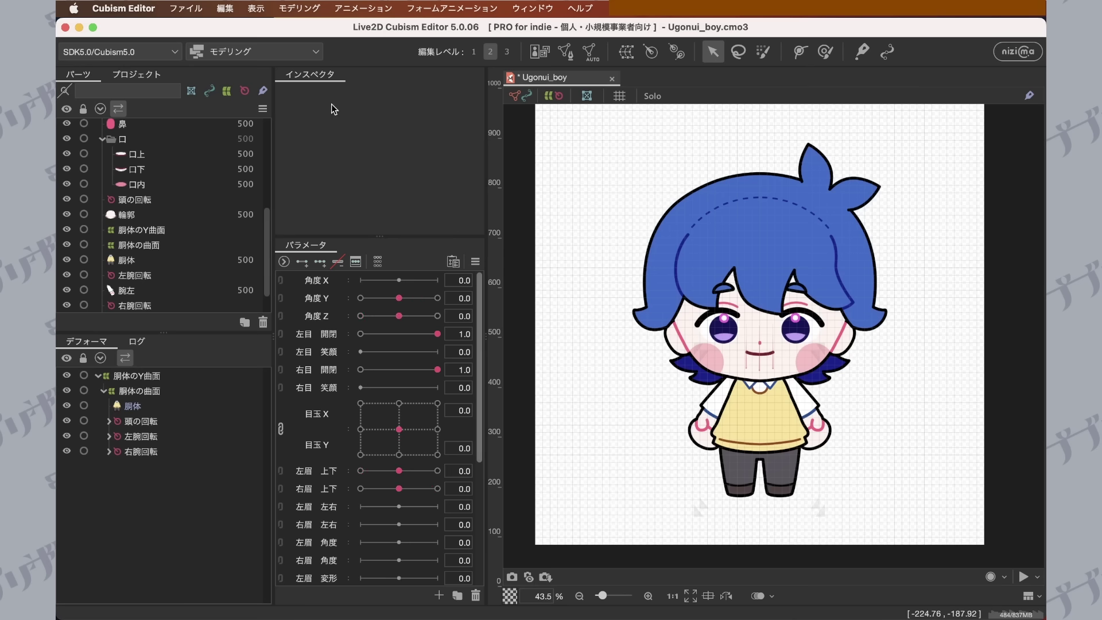
Save the Ugonui_boy model file.
{"action": "left_click", "coordinate": [186, 8]}
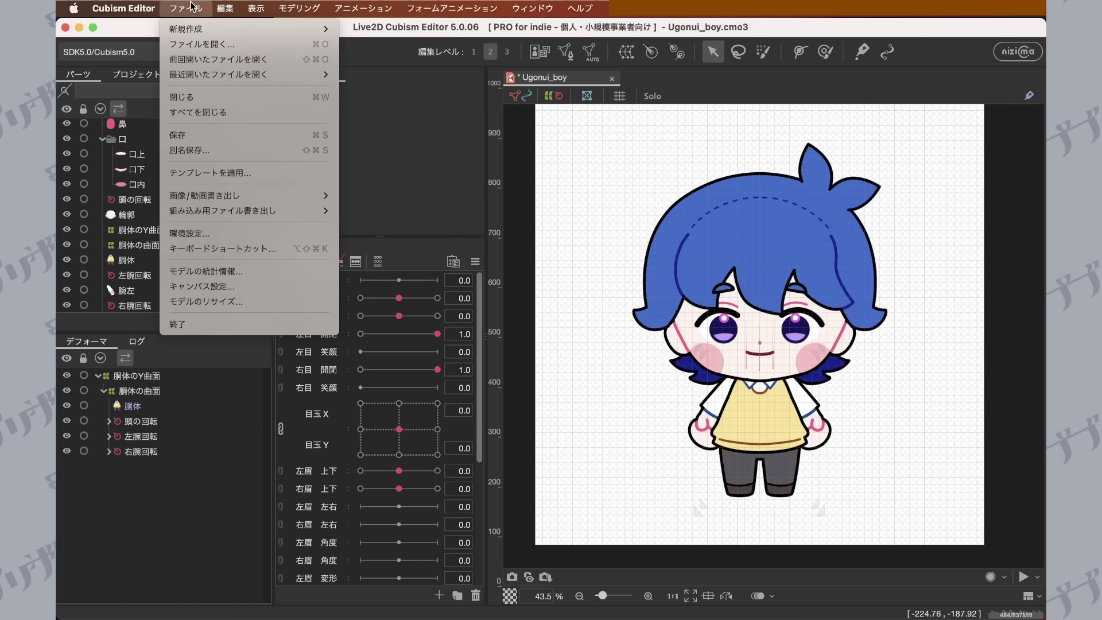
{"action": "left_click", "coordinate": [208, 138]}
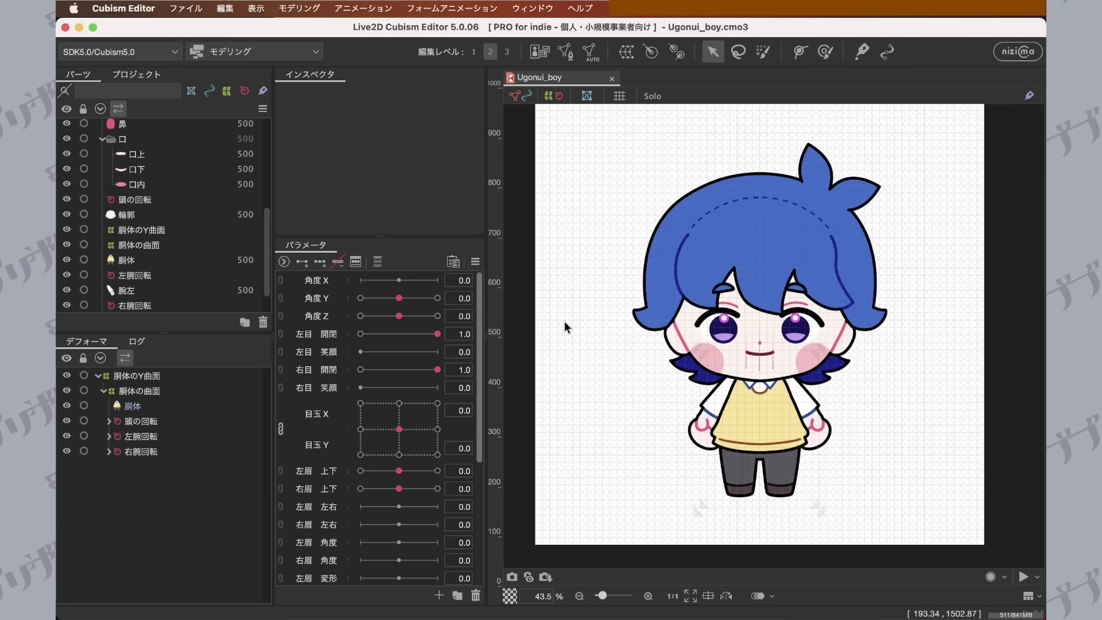
Create a warp deformer named 前髪横揺れの曲面 as parent of the 前髪 mesh, with 2 × 3 Bezier divisions.
{"action": "left_click", "coordinate": [648, 299]}
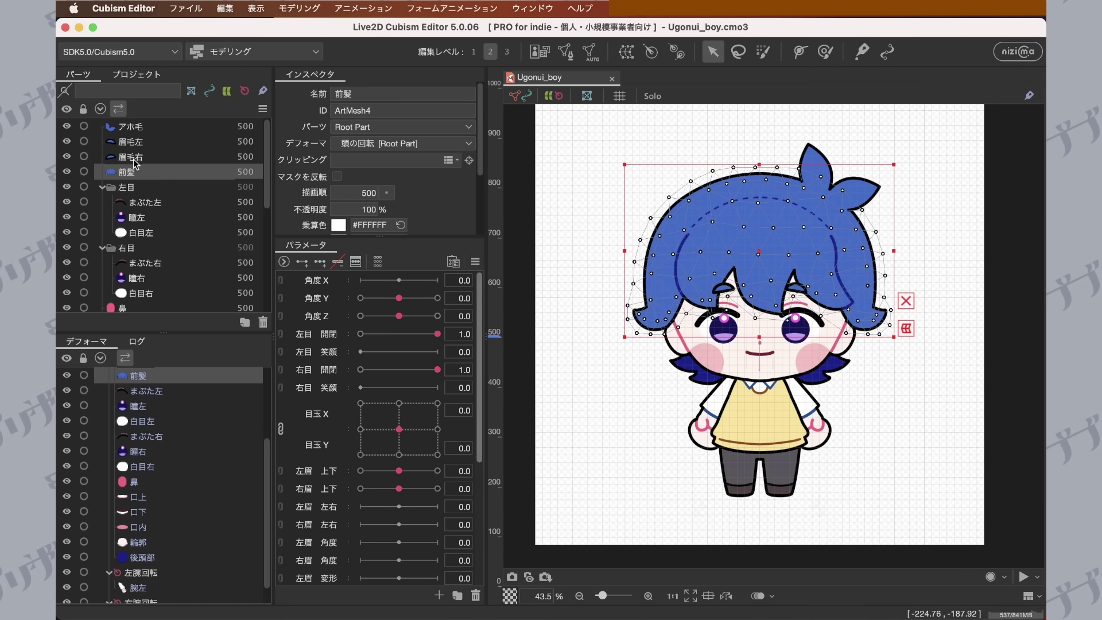
{"action": "left_click", "coordinate": [626, 52]}
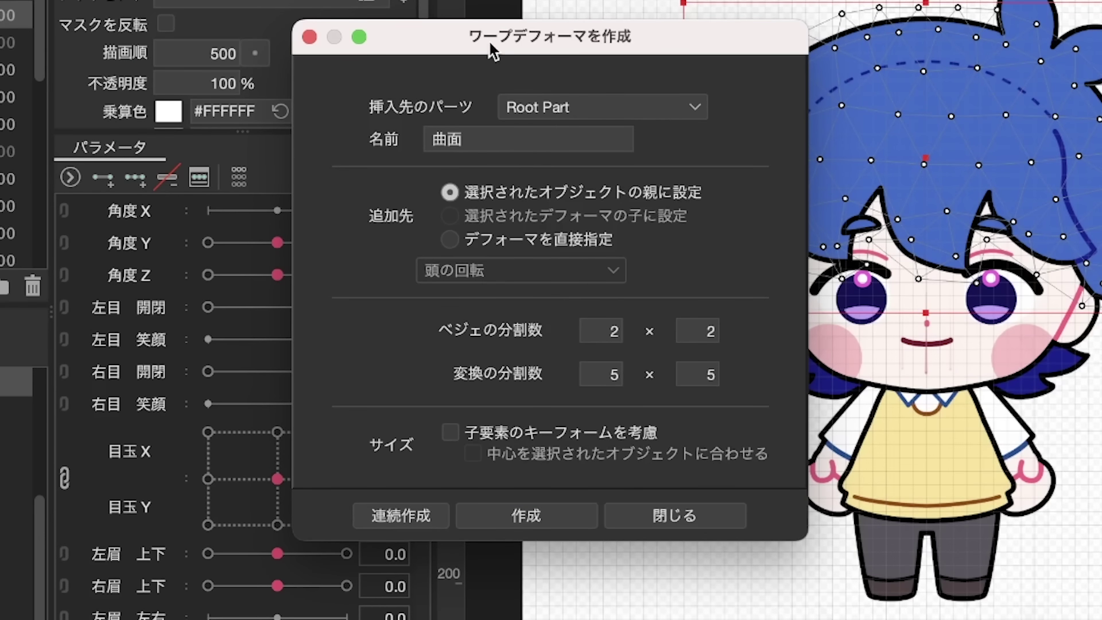
{"action": "left_click", "coordinate": [445, 138]}
{"action": "type", "text": "maegami"}
{"action": "key", "text": "space"}
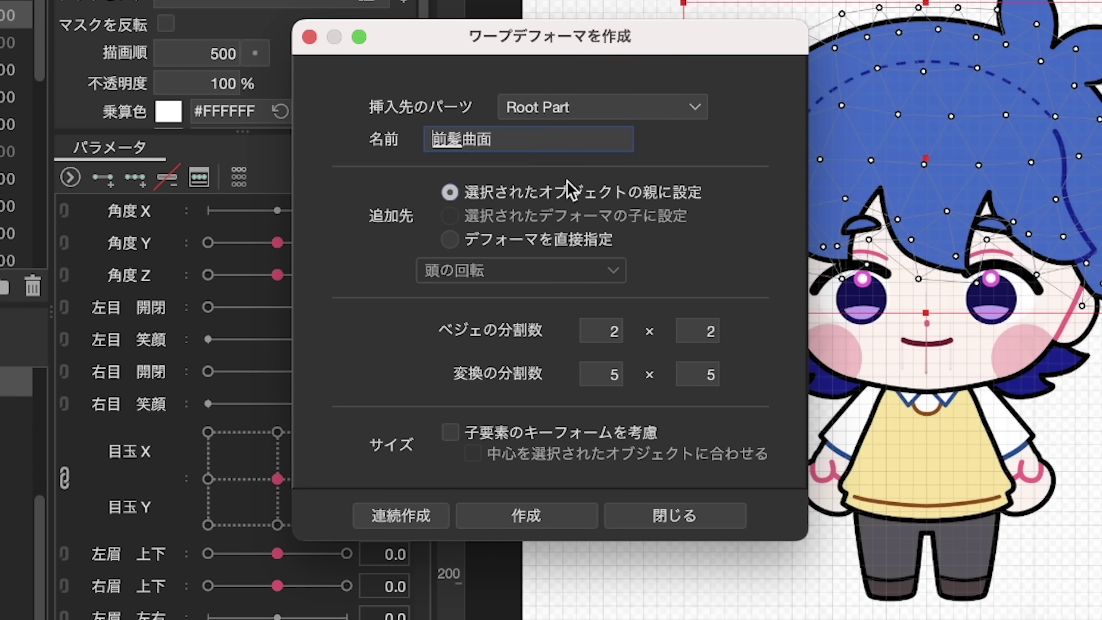
{"action": "type", "text": "yokoyure"}
{"action": "key", "text": "space"}
{"action": "key", "text": "Return"}
{"action": "type", "text": "no"}
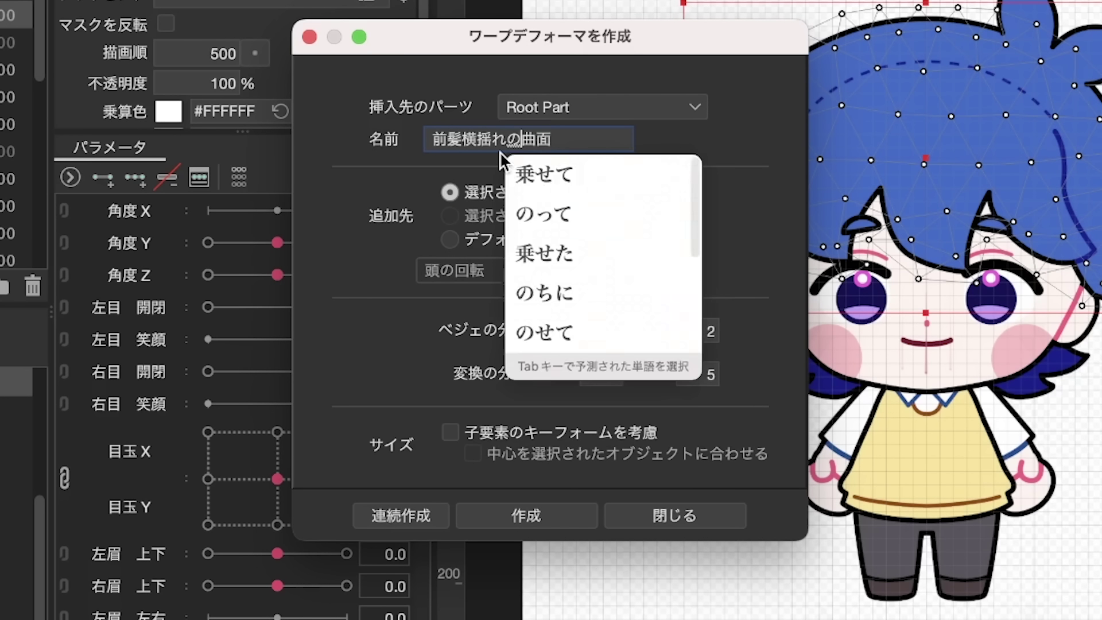
{"action": "key", "text": "Return"}
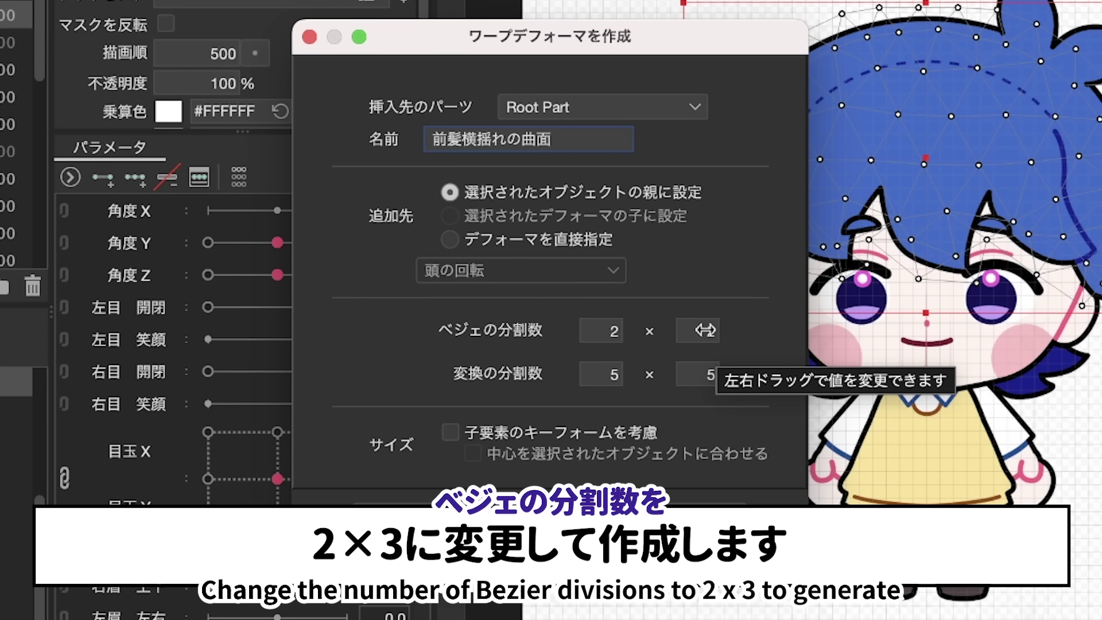
{"action": "left_click_drag", "start_coordinate": [698, 330], "coordinate": [674, 330]}
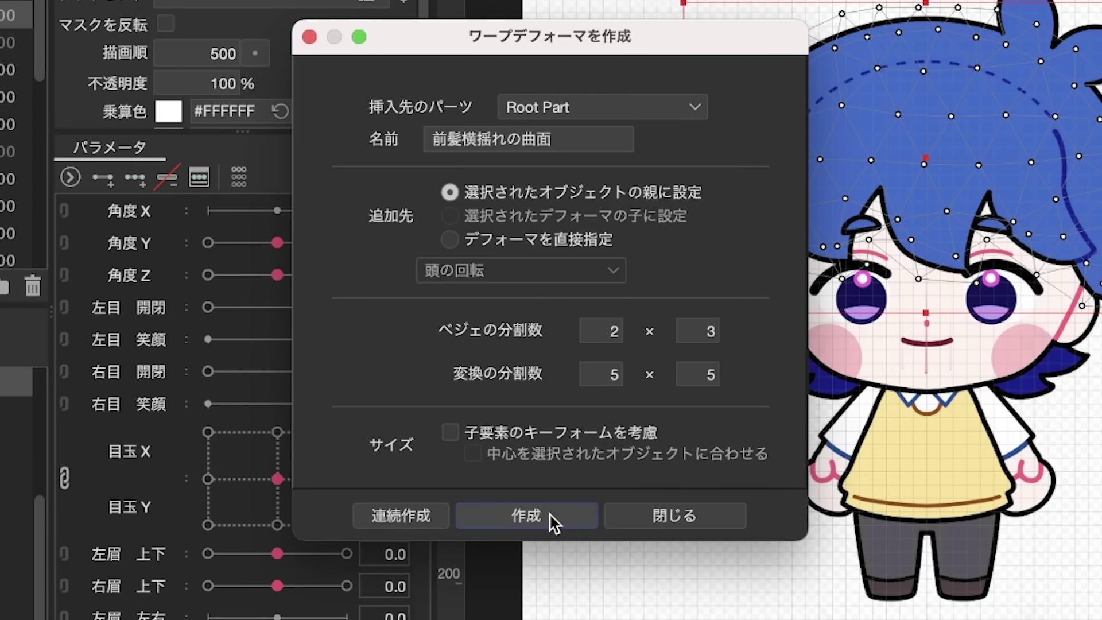
{"action": "left_click", "coordinate": [549, 514]}
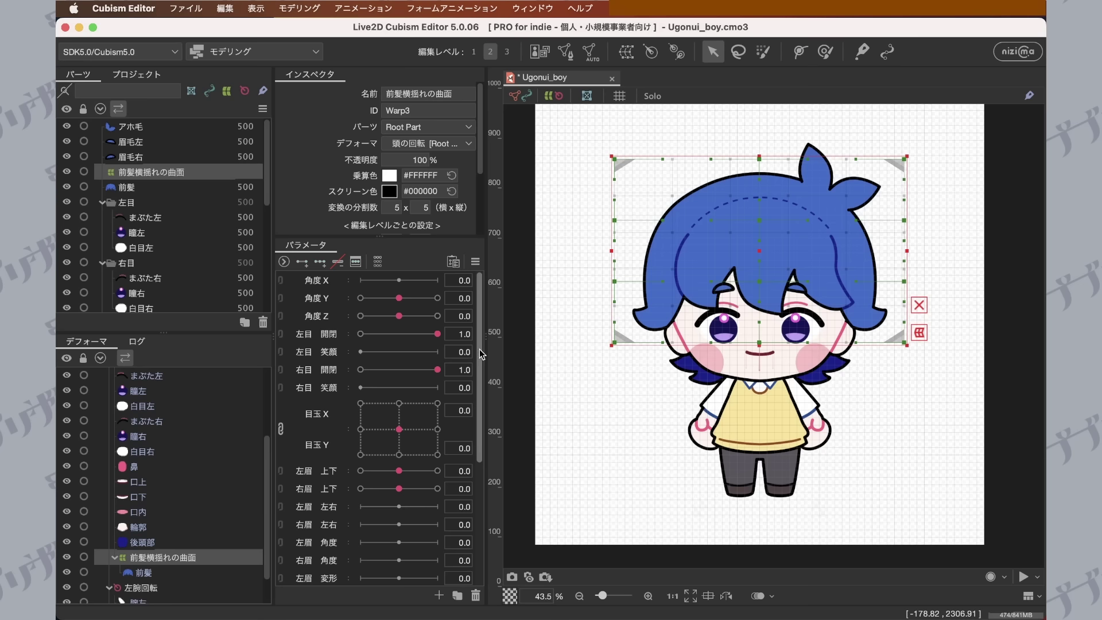
Add three keys on 髪揺れ 前 for 前髪横揺れの曲面, and at -1.0 shift its lower control points so the bangs swing to the character's upper-left side.
{"action": "left_click_drag", "start_coordinate": [480, 346], "coordinate": [486, 491]}
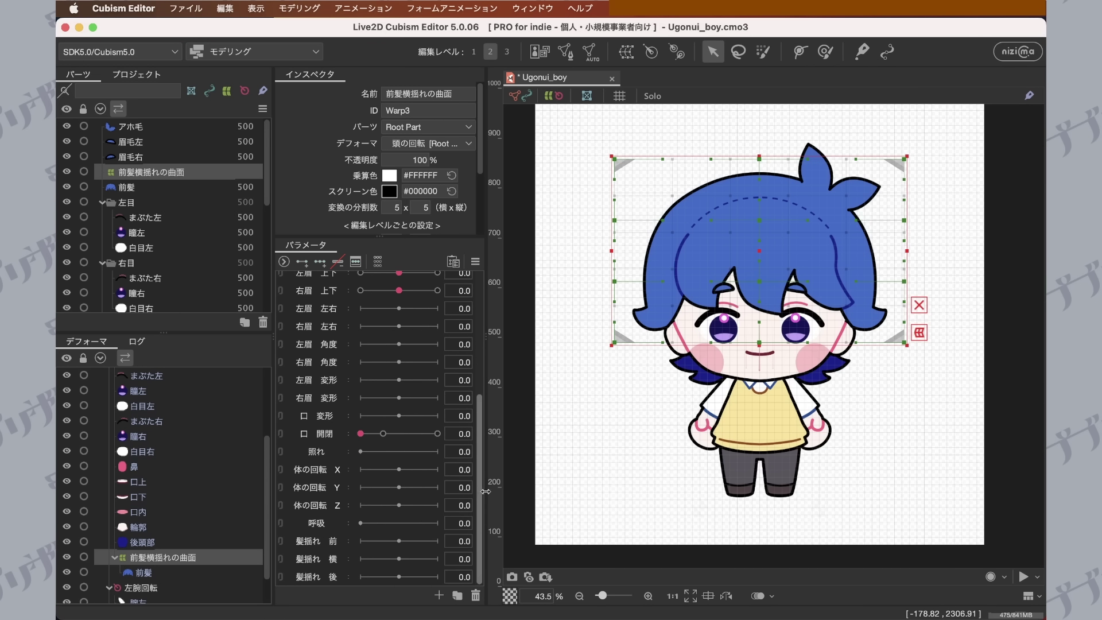
{"action": "left_click", "coordinate": [317, 544]}
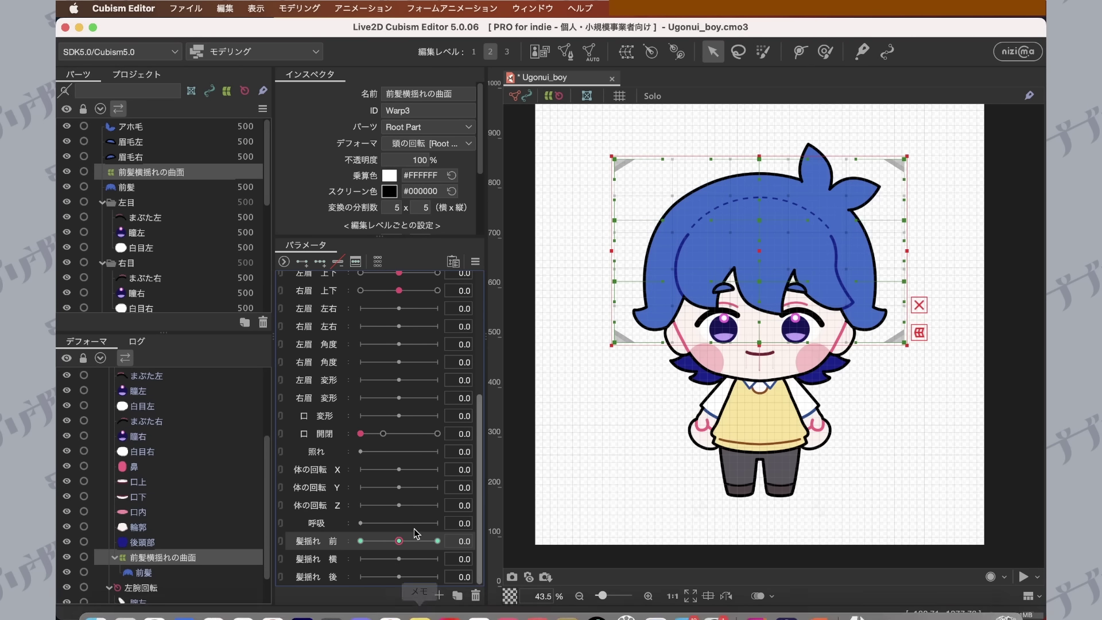
{"action": "left_click_drag", "start_coordinate": [399, 541], "coordinate": [341, 543]}
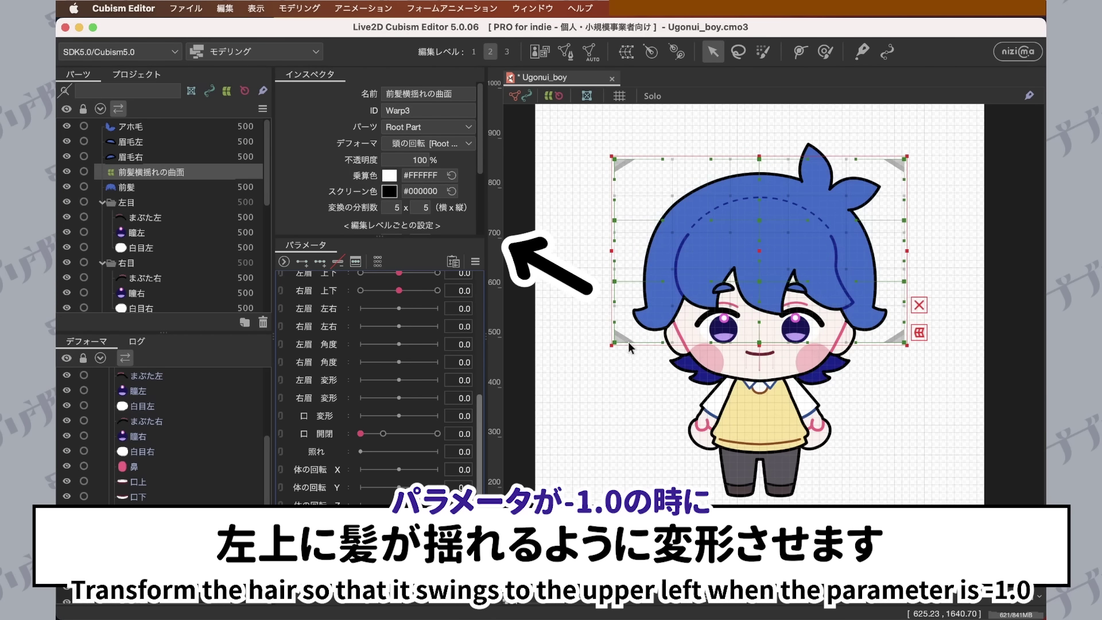
{"action": "left_click_drag", "start_coordinate": [617, 346], "coordinate": [592, 319]}
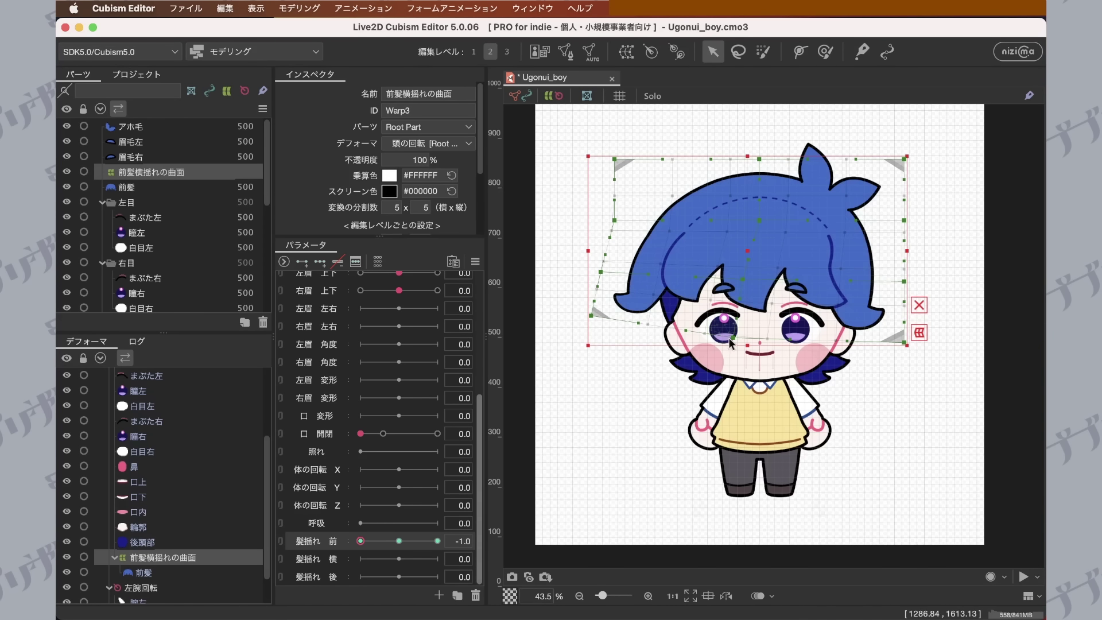
{"action": "left_click_drag", "start_coordinate": [906, 345], "coordinate": [887, 351]}
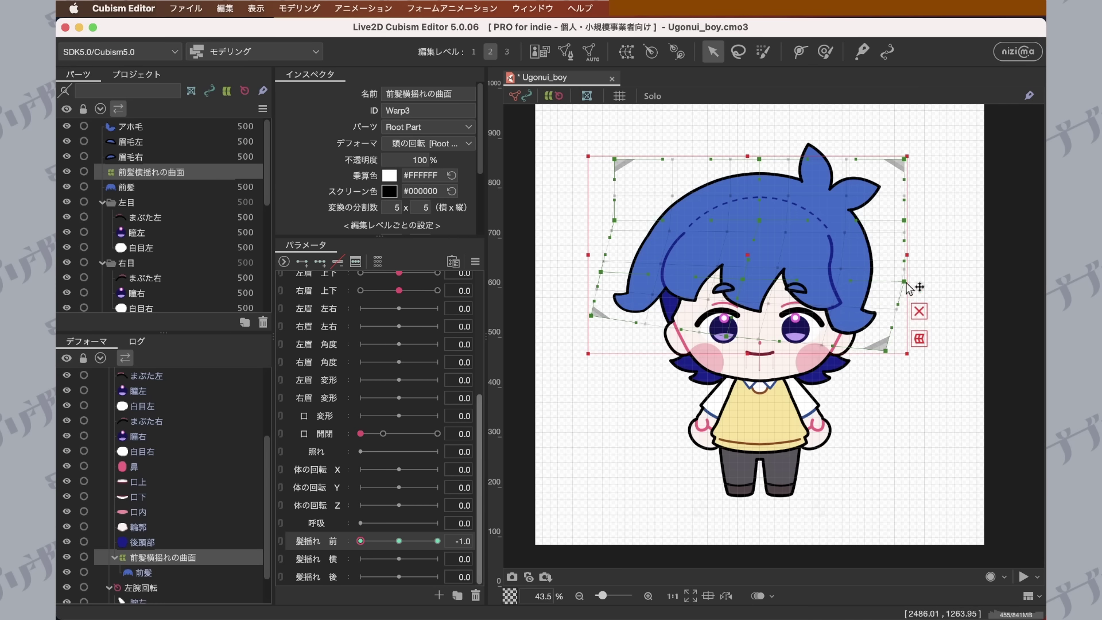
{"action": "left_click_drag", "start_coordinate": [905, 282], "coordinate": [899, 281]}
{"action": "mouse_move", "coordinate": [360, 540]}
{"action": "left_mouse_down"}
{"action": "mouse_move", "coordinate": [397, 541]}
{"action": "mouse_move", "coordinate": [359, 542]}
{"action": "left_mouse_up"}
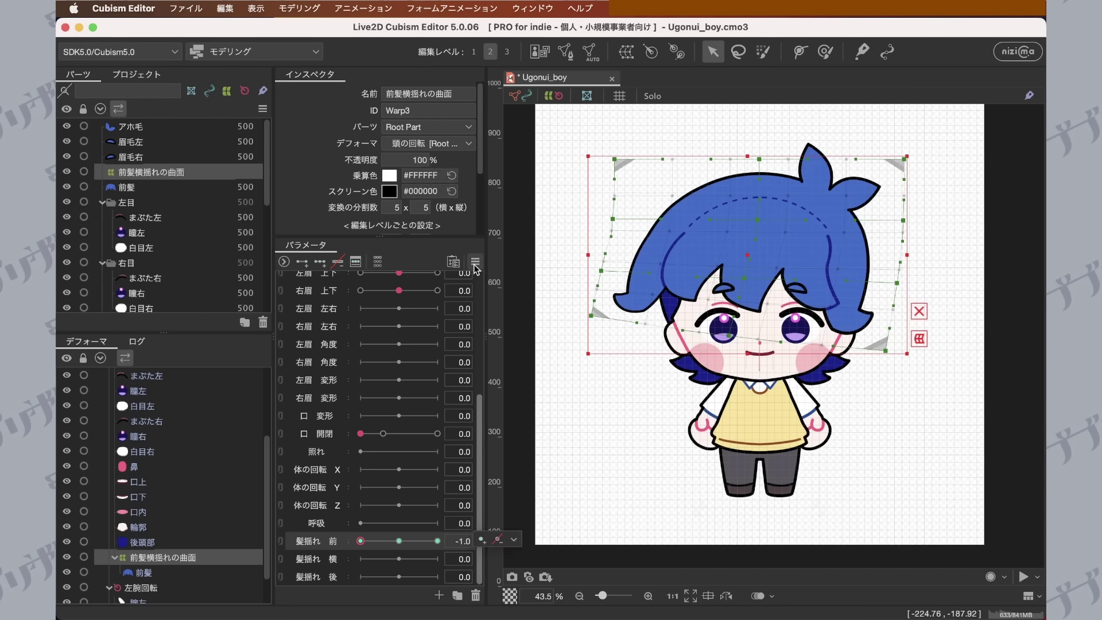
Mirror the 髪揺れ 前 -1.0 form horizontally onto the opposite key with 動きの反転, and test the bangs' swing.
{"action": "right_click", "coordinate": [489, 252]}
{"action": "left_click", "coordinate": [535, 395]}
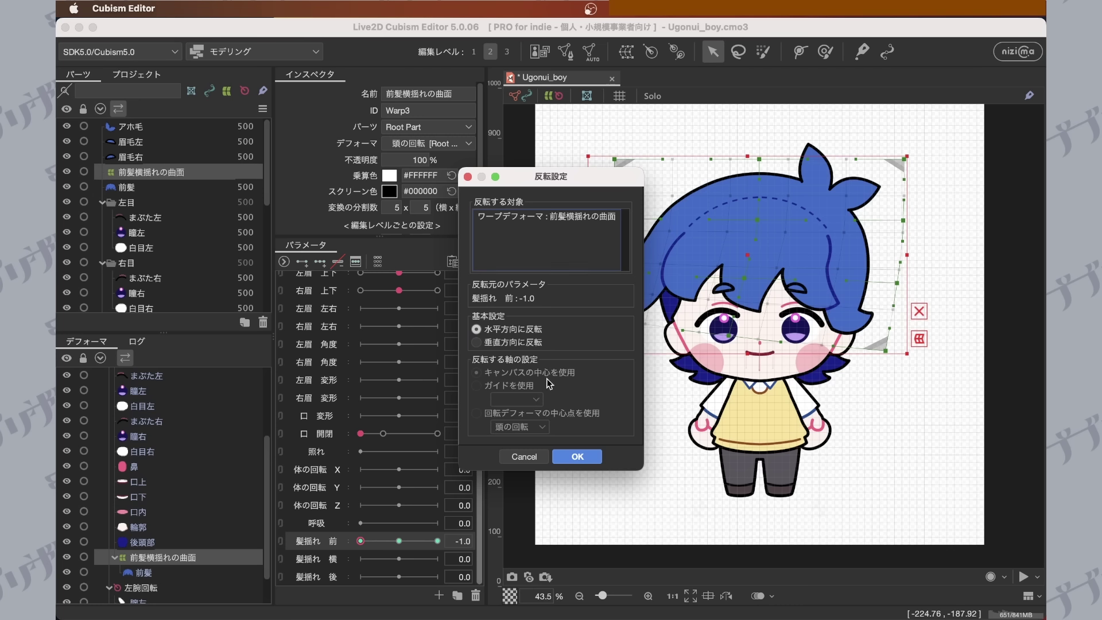
{"action": "left_click", "coordinate": [577, 456]}
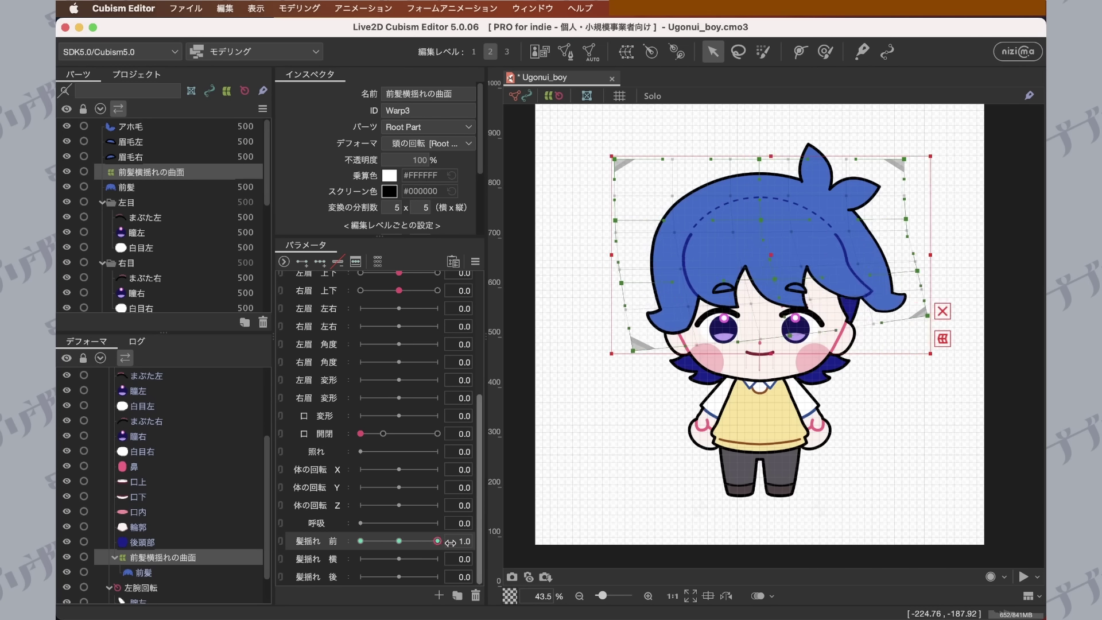
{"action": "left_click_drag", "start_coordinate": [360, 541], "coordinate": [398, 541]}
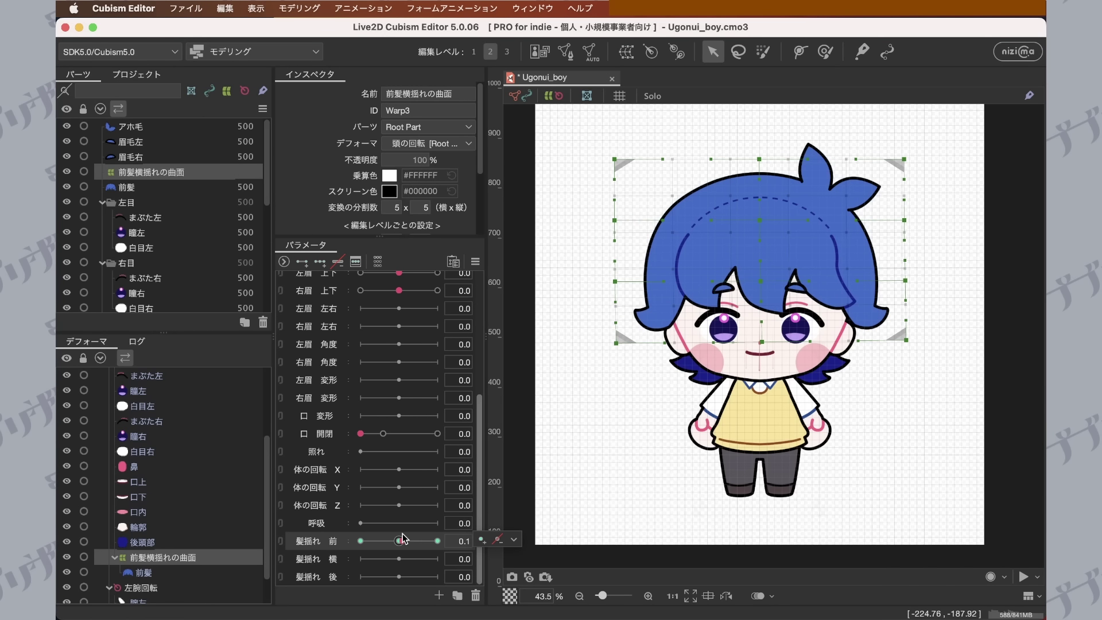
Create a warp deformer named 後頭部横揺れの曲面 as parent of the 後頭部 mesh, keeping 2 × 3 Bezier divisions.
{"action": "scroll", "coordinate": [161, 230], "scroll_direction": "down", "scroll_amount": 5}
{"action": "left_click", "coordinate": [140, 305]}
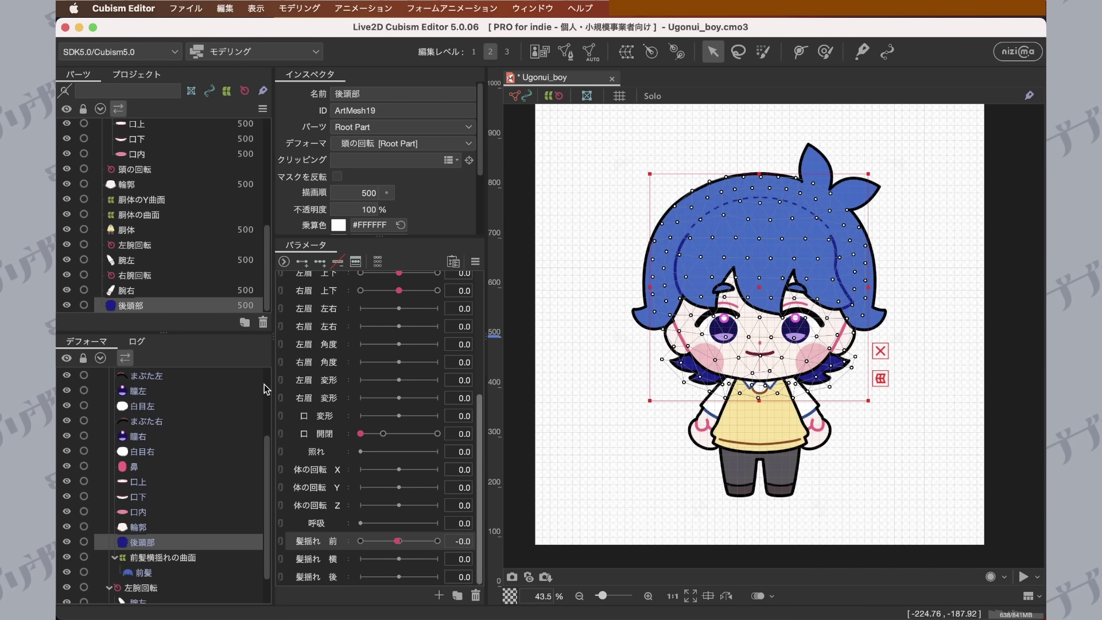
{"action": "left_click", "coordinate": [626, 51]}
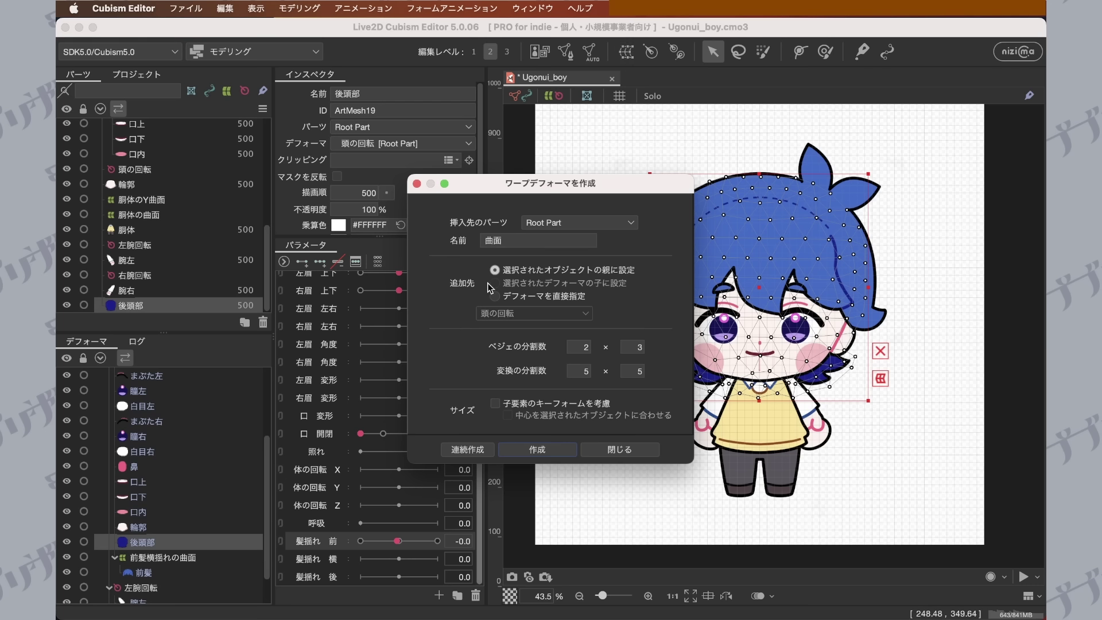
{"action": "type", "text": "こうとうぶたてゆれ"}
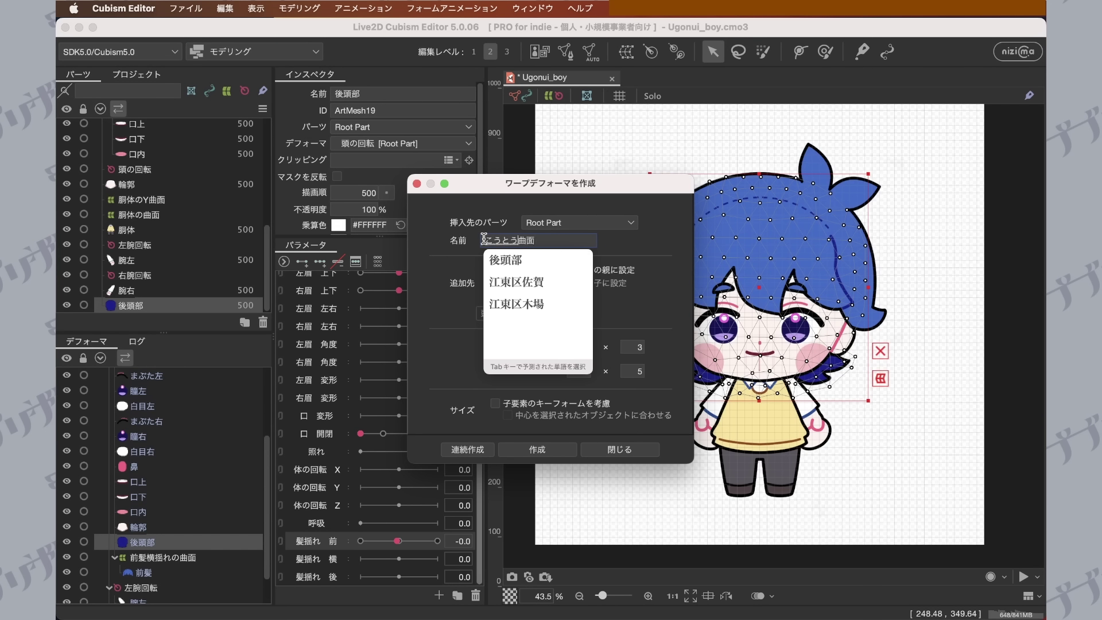
{"action": "key", "text": "space"}
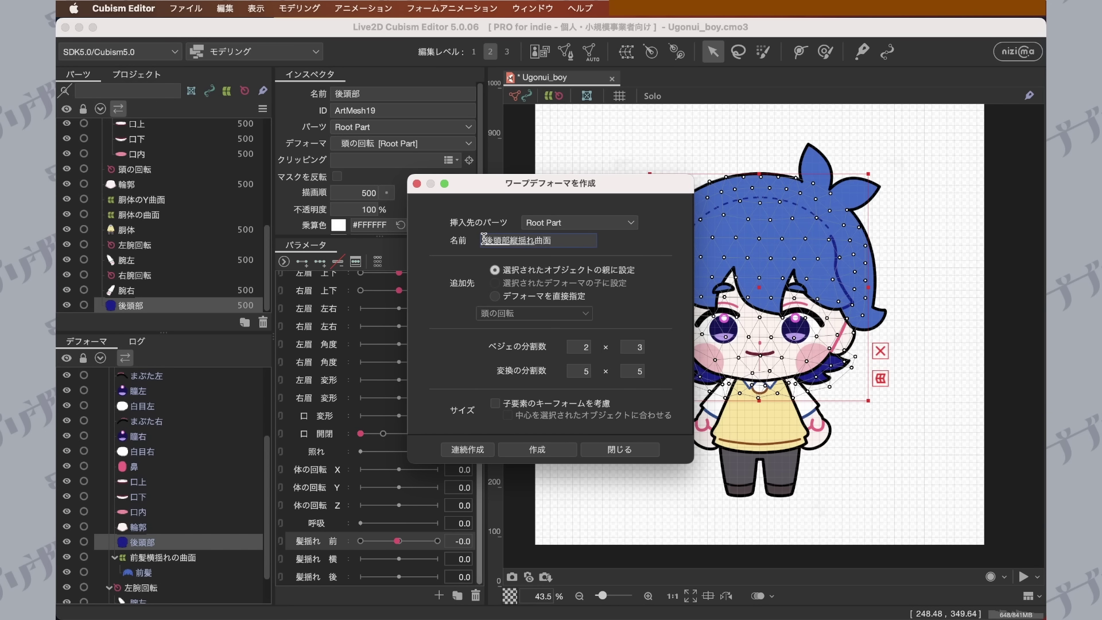
{"action": "key", "text": "BackSpace"}
{"action": "key", "text": "BackSpace"}
{"action": "type", "text": "よこゆれの"}
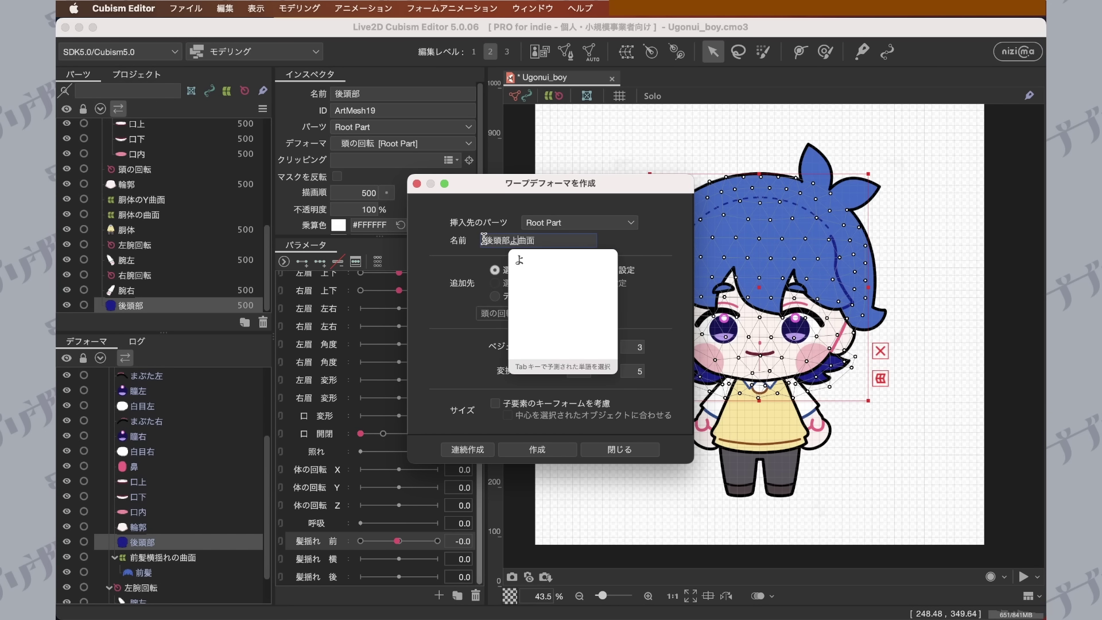
{"action": "key", "text": "space"}
{"action": "key", "text": "Return"}
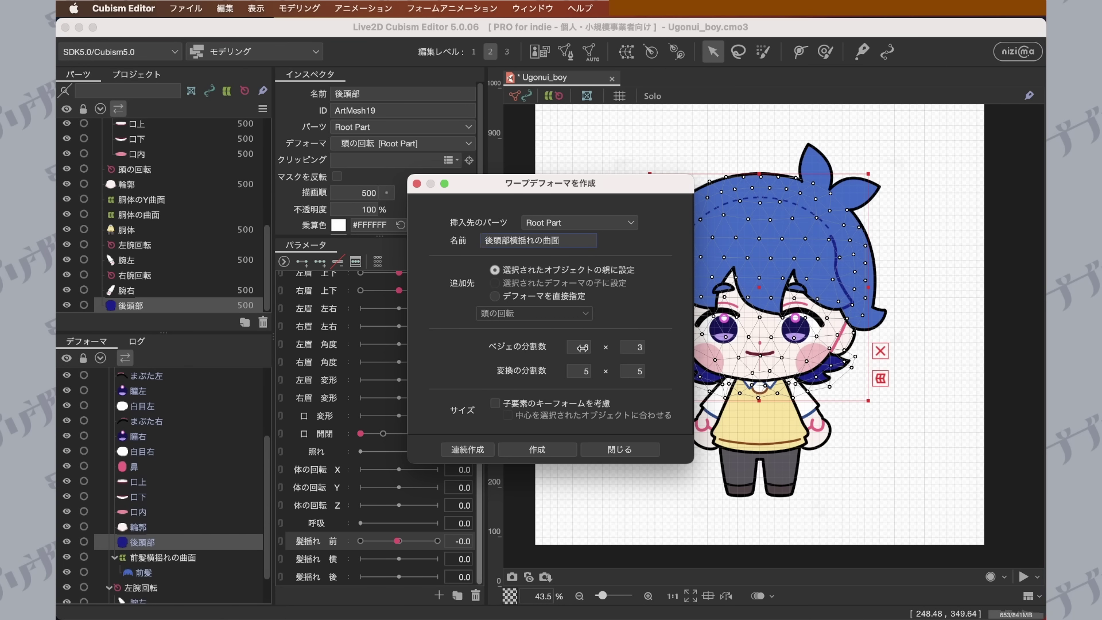
{"action": "left_click", "coordinate": [555, 453]}
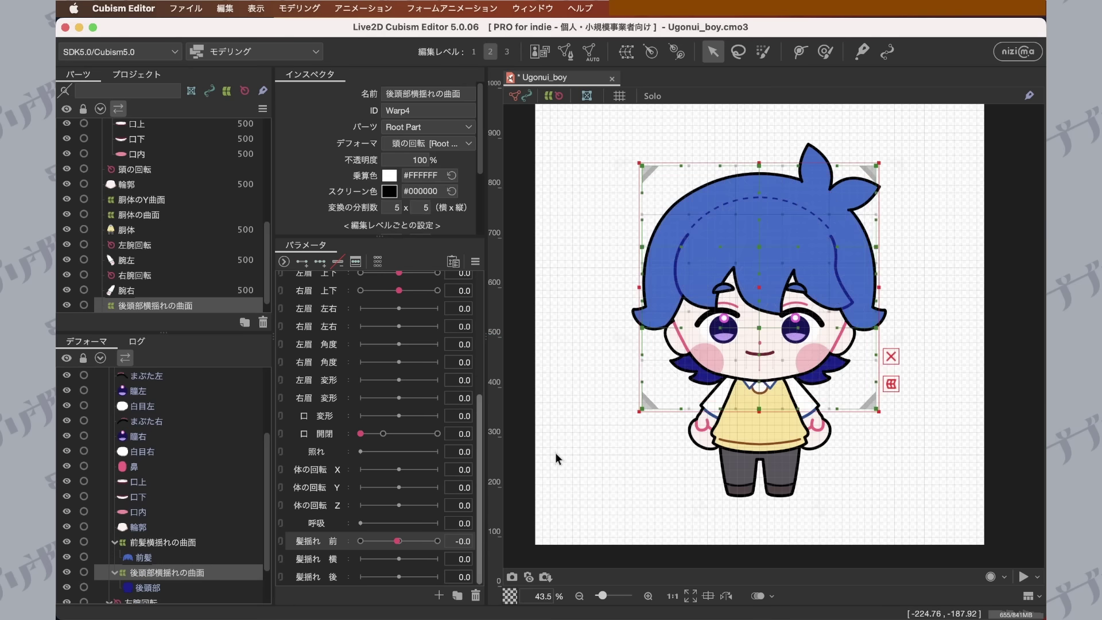
Add three keys on 髪揺れ 後 for 後頭部横揺れの曲面, and at -1.0 shift its lower control points so the back hair swings sideways.
{"action": "left_click", "coordinate": [329, 576]}
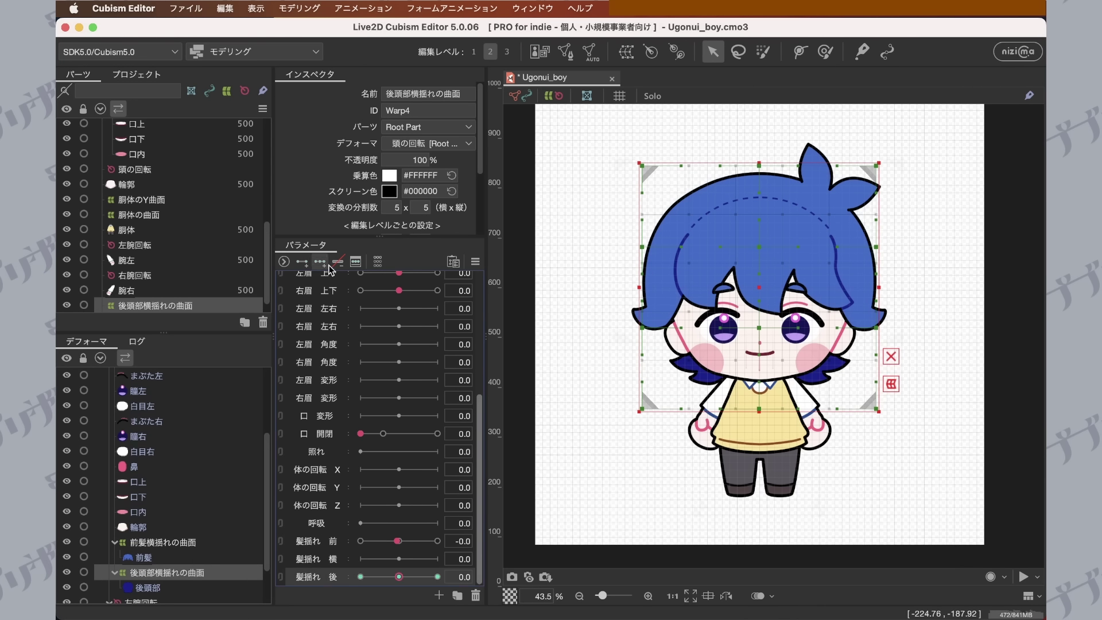
{"action": "left_click", "coordinate": [475, 261]}
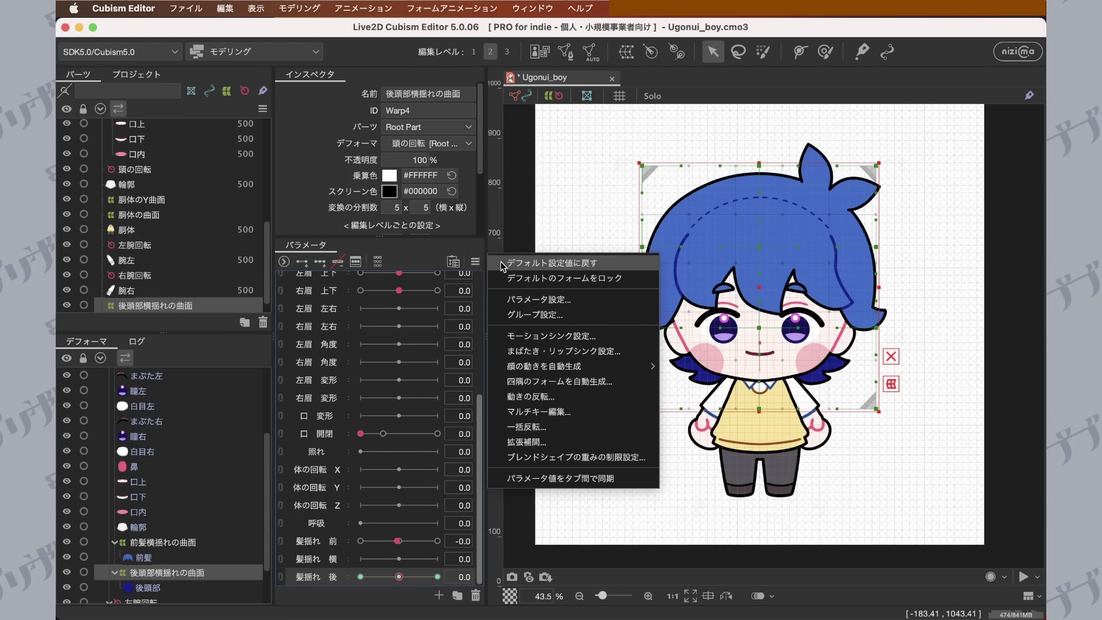
{"action": "left_click", "coordinate": [501, 265]}
{"action": "left_click_drag", "start_coordinate": [399, 577], "coordinate": [334, 571]}
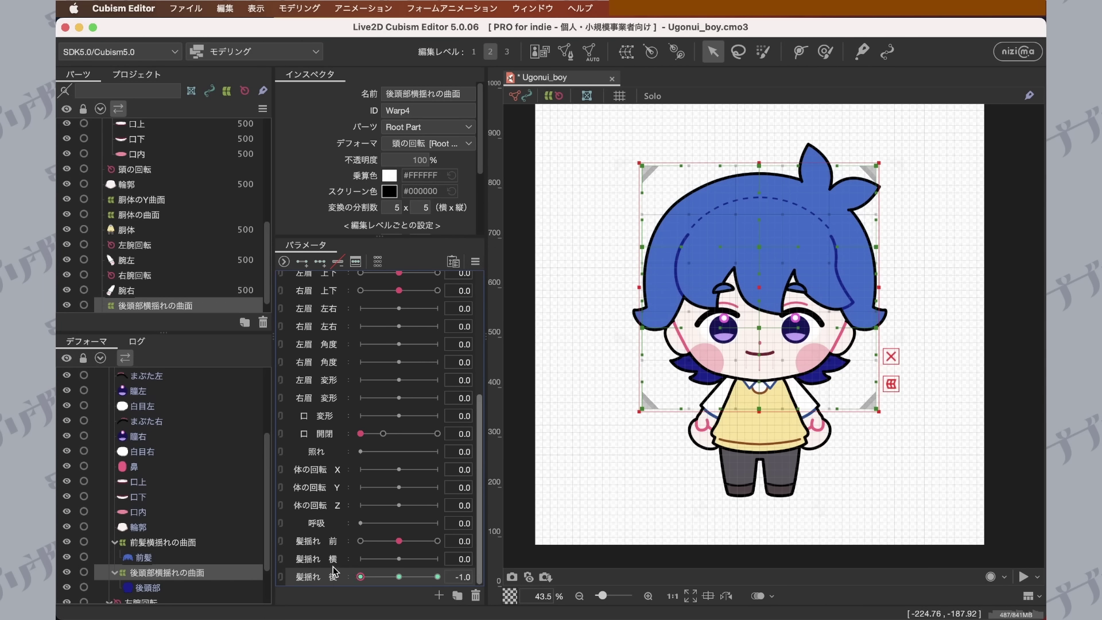
{"action": "left_click_drag", "start_coordinate": [639, 411], "coordinate": [620, 388]}
{"action": "left_click_drag", "start_coordinate": [758, 410], "coordinate": [736, 403]}
{"action": "left_click_drag", "start_coordinate": [877, 406], "coordinate": [849, 413]}
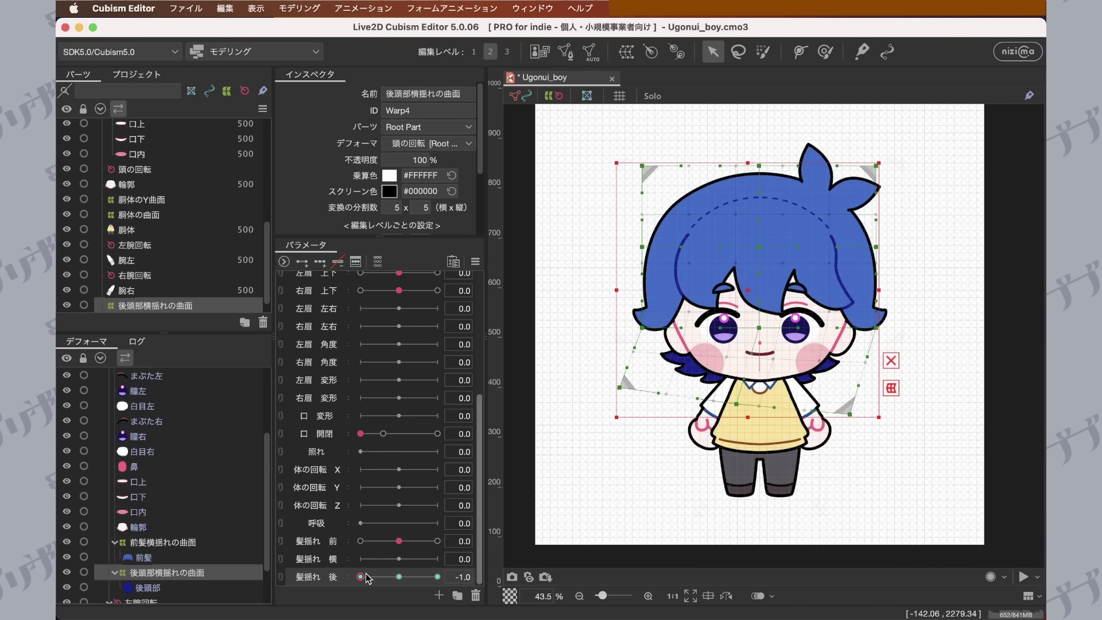
Mirror the 髪揺れ 後 -1.0 form horizontally with 動きの反転, test the back hair's swing, and return the parameter to 0.0.
{"action": "left_click", "coordinate": [475, 262]}
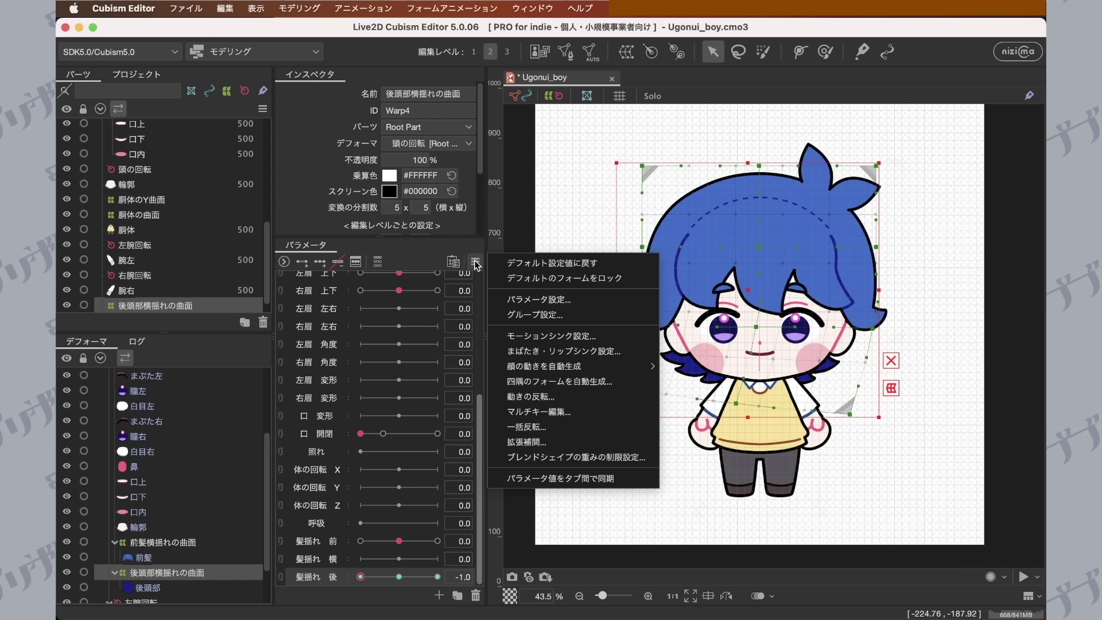
{"action": "left_click", "coordinate": [565, 396]}
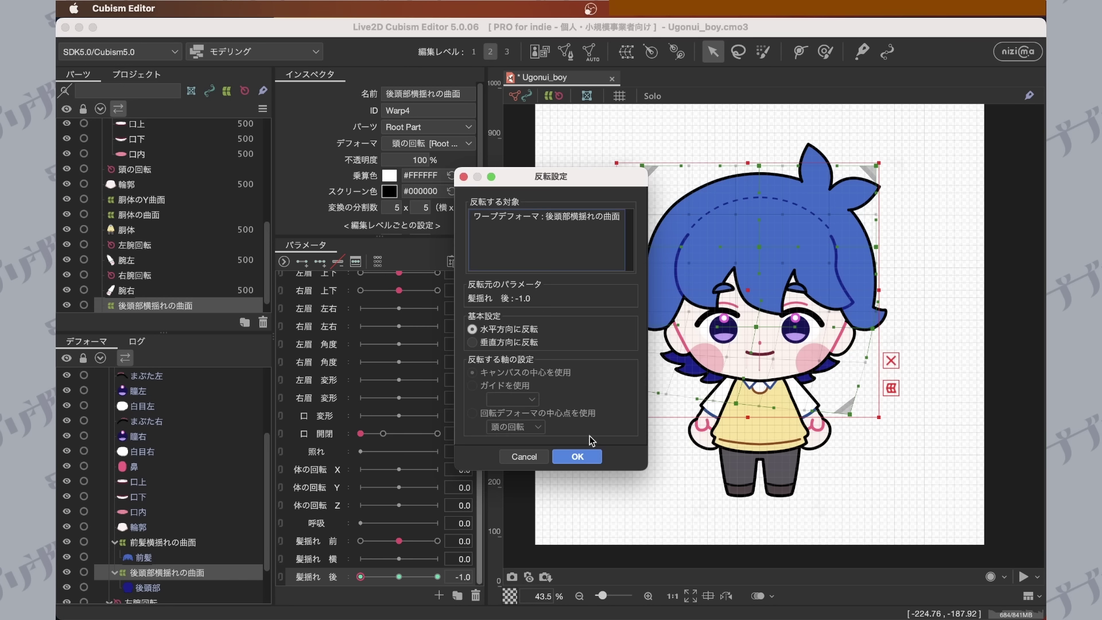
{"action": "left_click", "coordinate": [577, 456]}
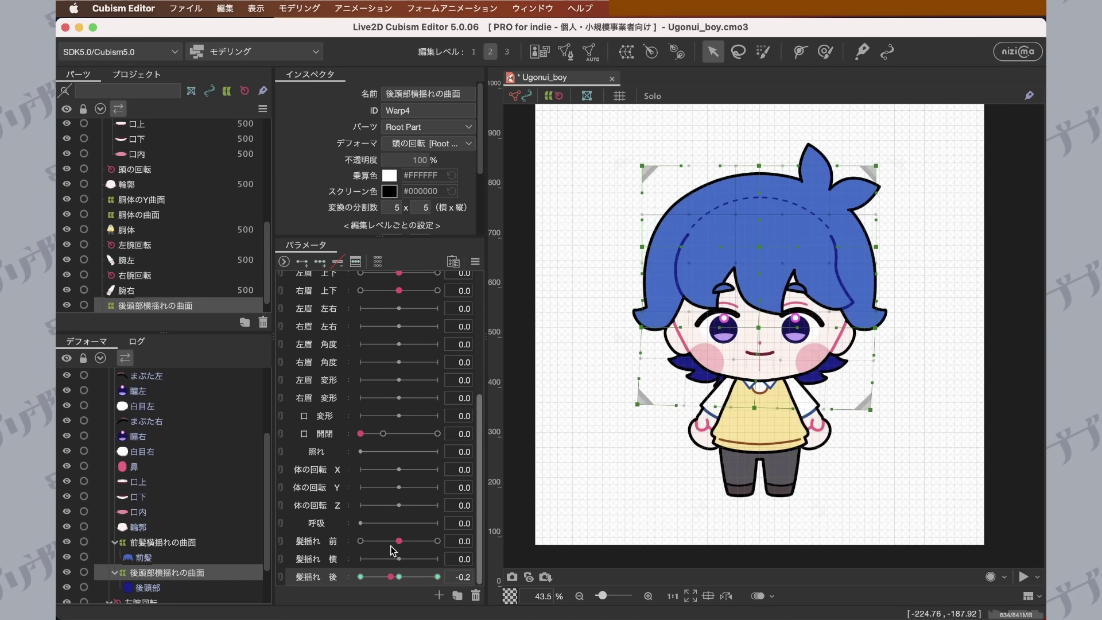
{"action": "left_click", "coordinate": [398, 576]}
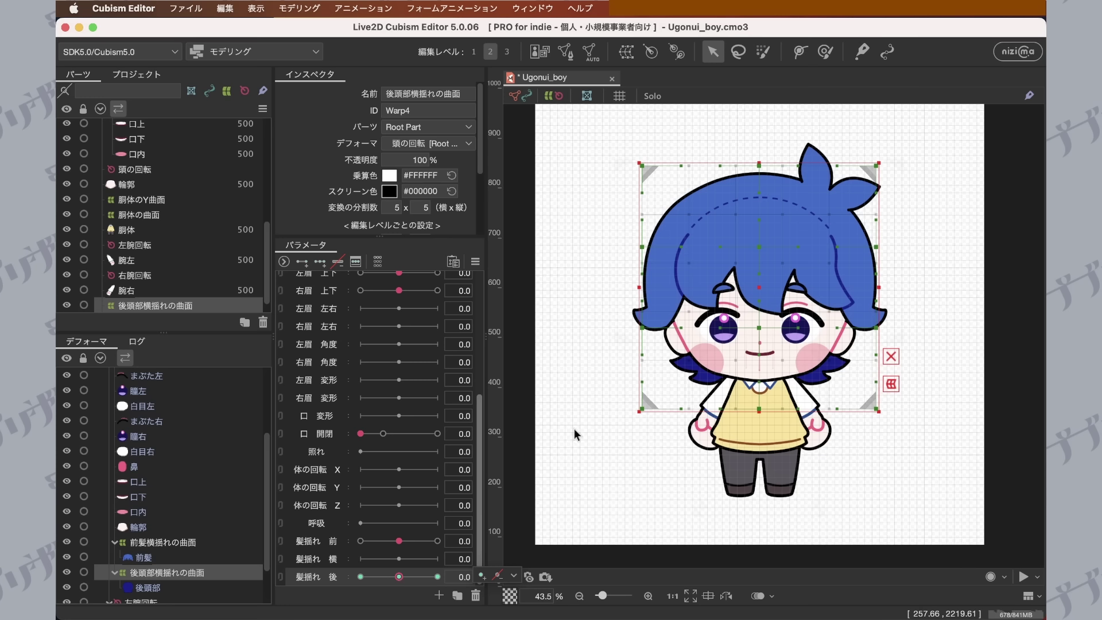
Create a warp deformer named アホ毛揺れの曲面 as parent of the アホ毛 mesh, keeping 2 × 2 Bezier divisions.
{"action": "left_click", "coordinate": [843, 180]}
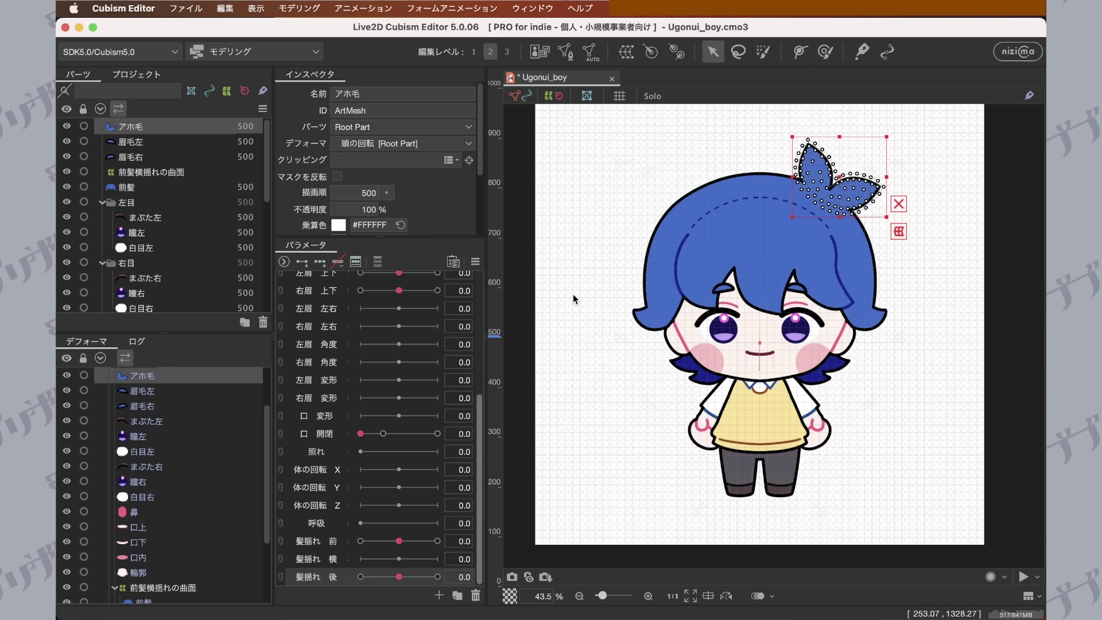
{"action": "mouse_move", "coordinate": [828, 158]}
{"action": "left_mouse_down"}
{"action": "mouse_move", "coordinate": [936, 180]}
{"action": "mouse_move", "coordinate": [815, 139]}
{"action": "mouse_move", "coordinate": [843, 224]}
{"action": "mouse_move", "coordinate": [930, 135]}
{"action": "mouse_move", "coordinate": [932, 190]}
{"action": "mouse_move", "coordinate": [823, 171]}
{"action": "left_mouse_up"}
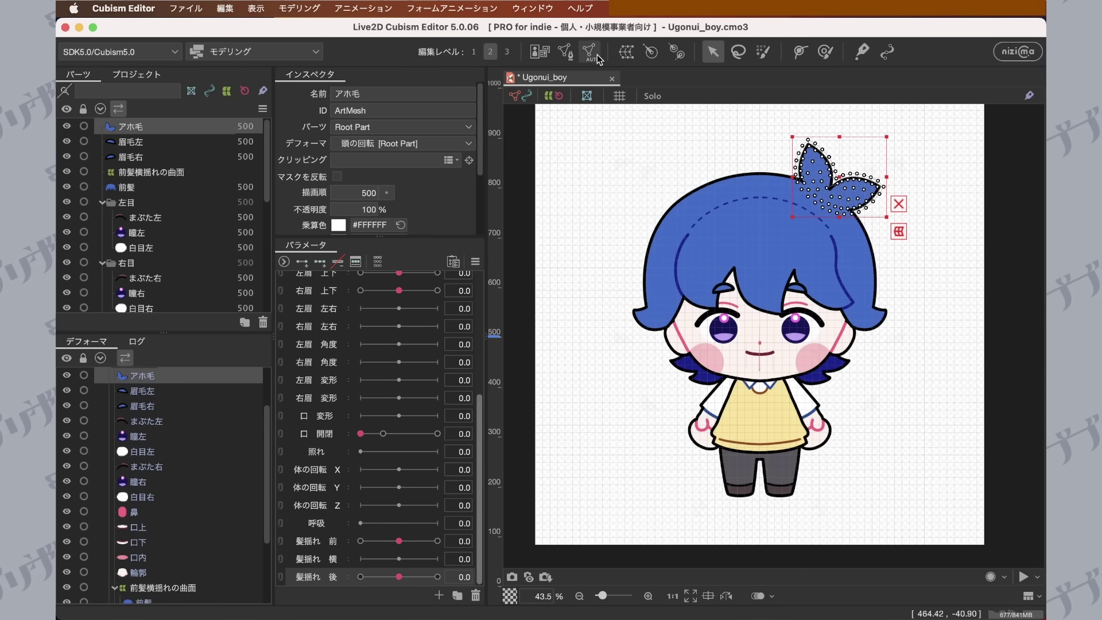
{"action": "left_click", "coordinate": [625, 56]}
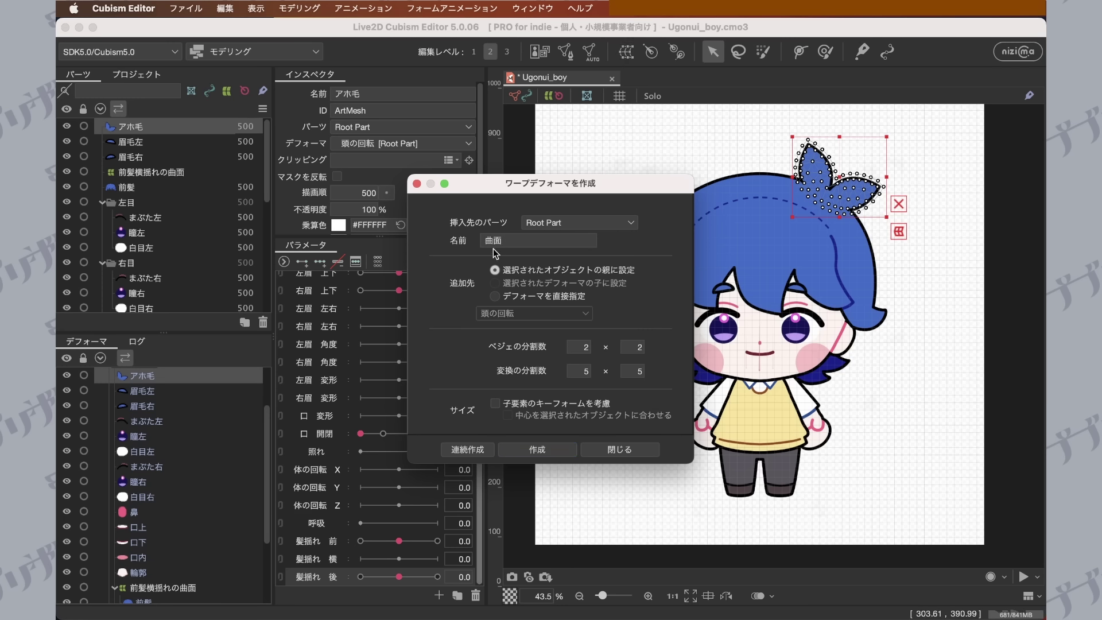
{"action": "type", "text": "あほげゆれ"}
{"action": "key", "text": "Return"}
{"action": "key", "text": "BackSpace"}
{"action": "key", "text": "BackSpace"}
{"action": "type", "text": "揺れの"}
{"action": "key", "text": "Return"}
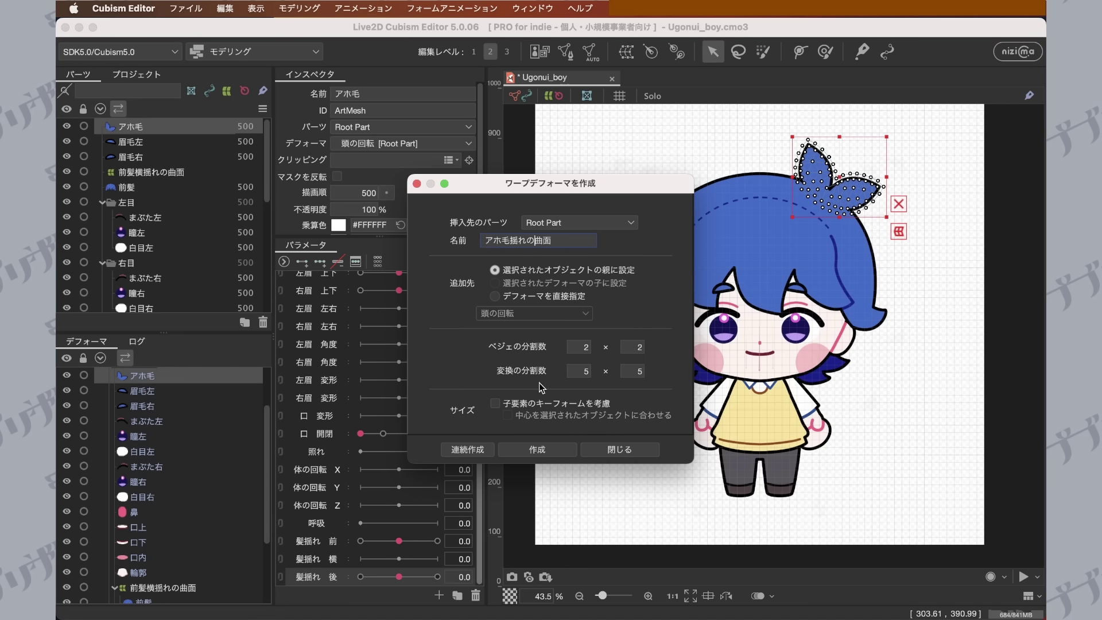
{"action": "left_click", "coordinate": [536, 454]}
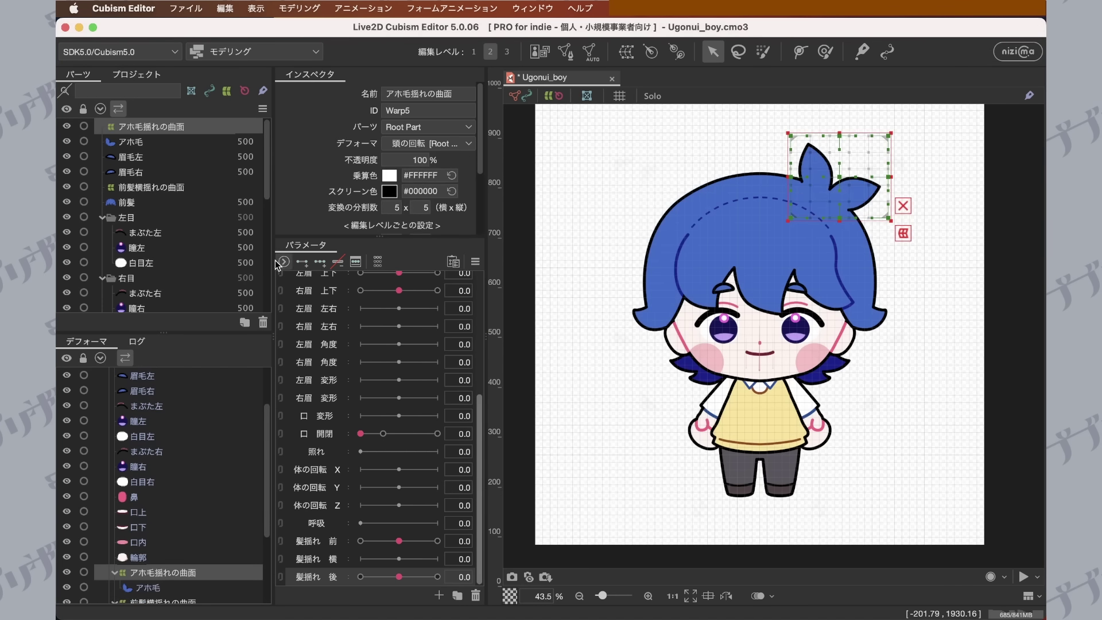
Add three keys on 髪揺れ 横 for アホ毛揺れの曲面, and at -1.0 shift its upper and right-middle control points to lean the アホ毛 leftward.
{"action": "left_click", "coordinate": [322, 564]}
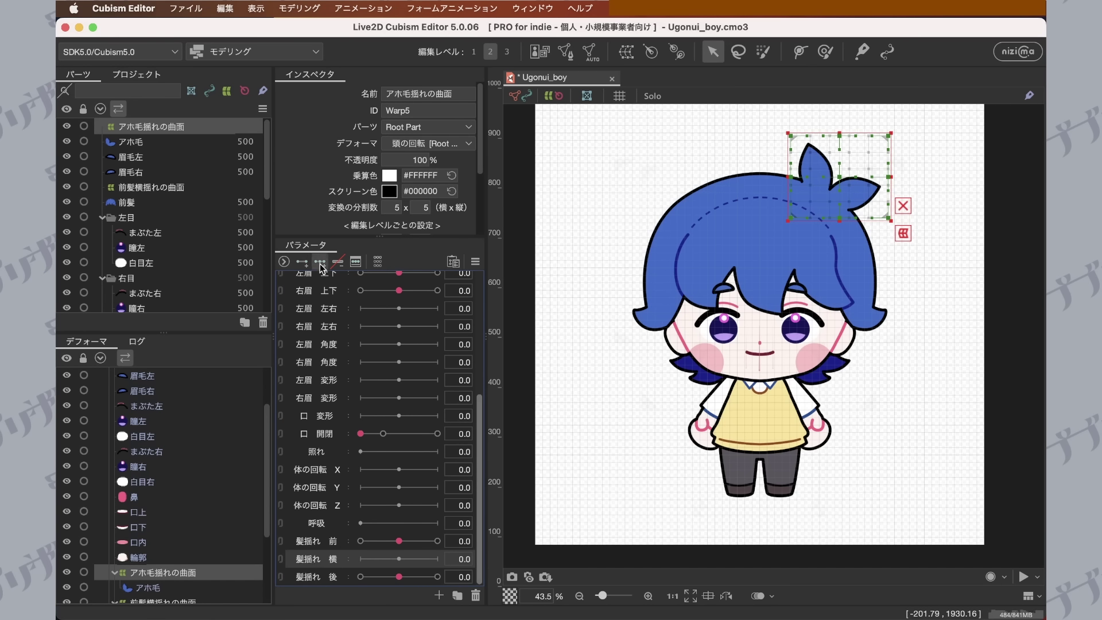
{"action": "left_click_drag", "start_coordinate": [399, 559], "coordinate": [360, 559]}
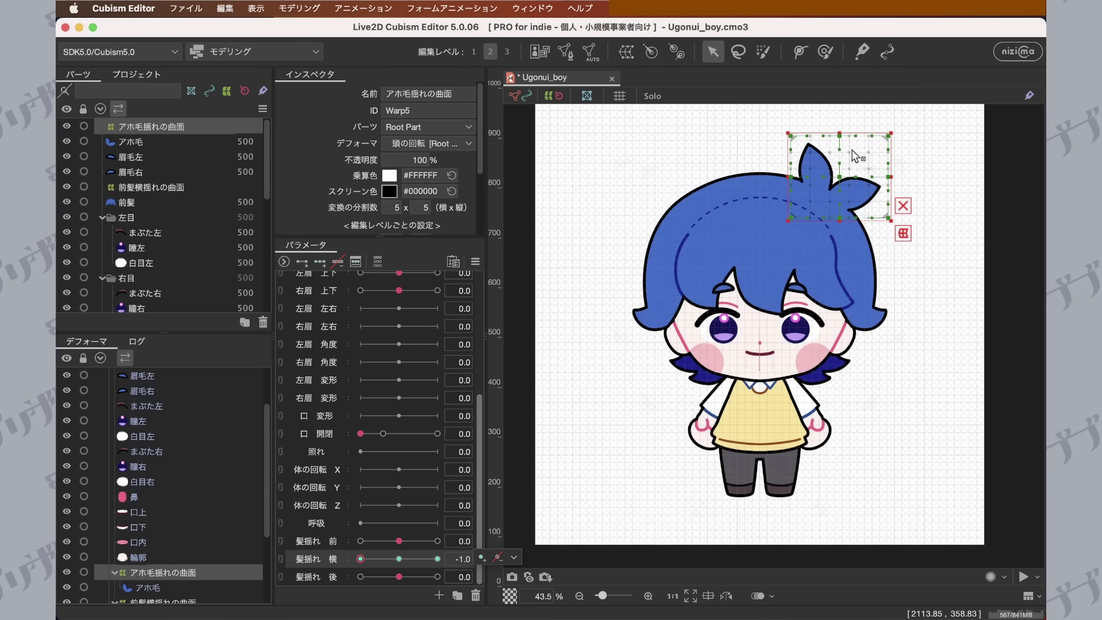
{"action": "scroll", "coordinate": [851, 149], "scroll_direction": "up", "scroll_amount": 5}
{"action": "left_click_drag", "start_coordinate": [852, 149], "coordinate": [870, 275]}
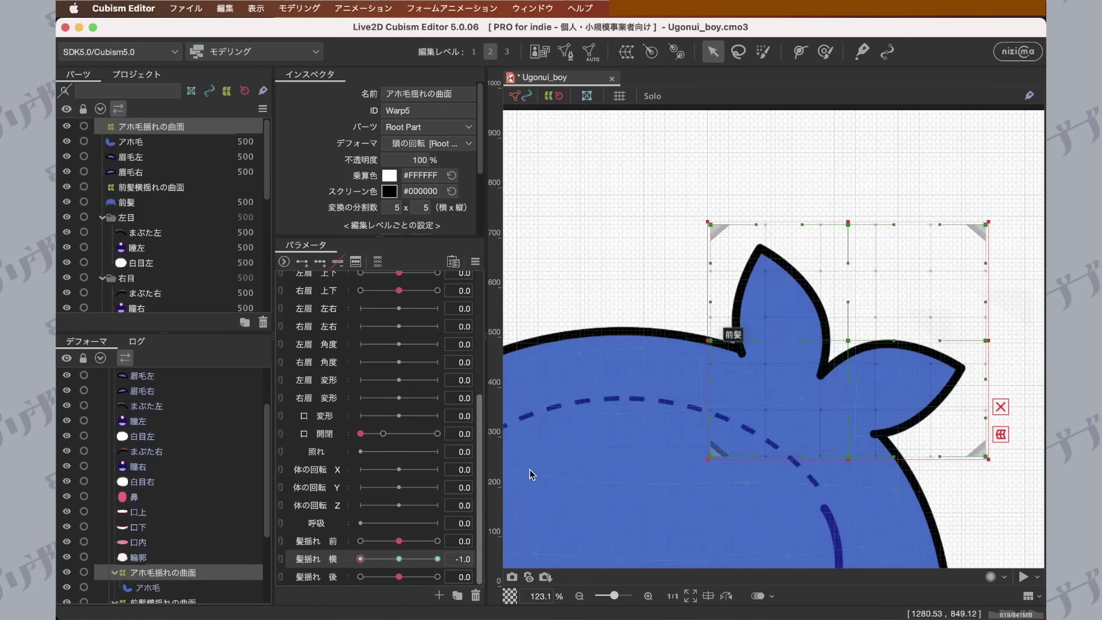
{"action": "left_click_drag", "start_coordinate": [853, 226], "coordinate": [822, 219]}
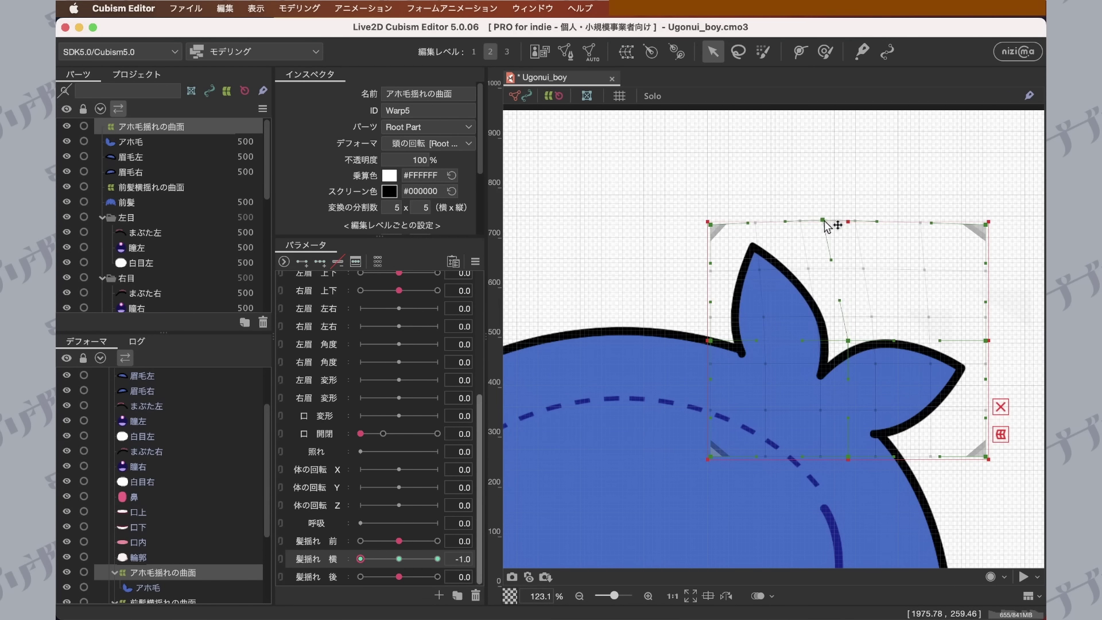
{"action": "left_click_drag", "start_coordinate": [712, 231], "coordinate": [696, 227]}
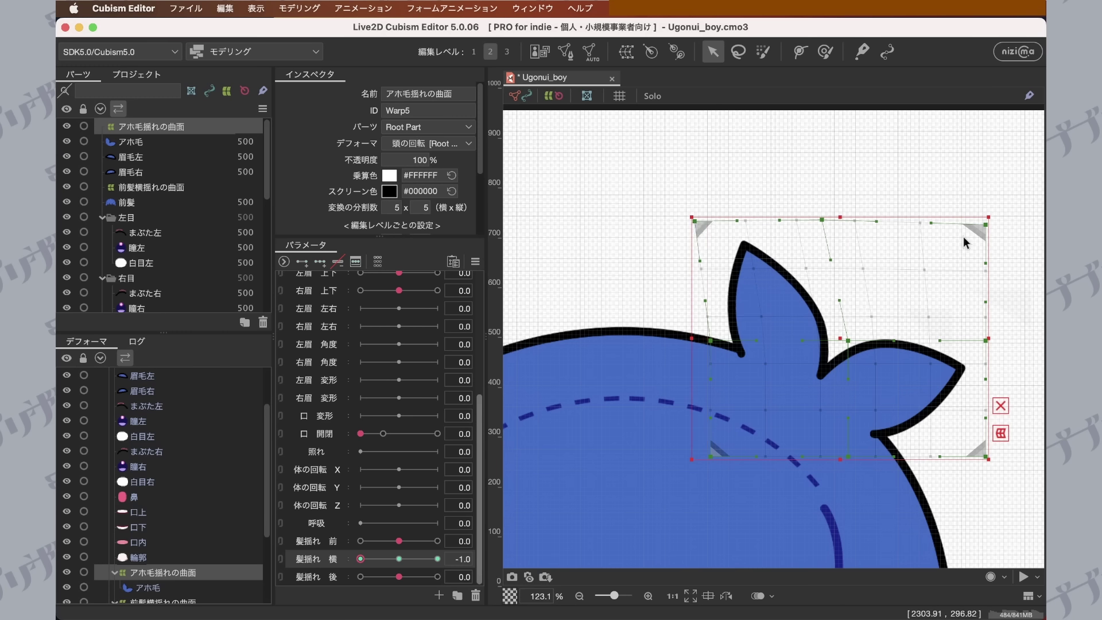
{"action": "left_click_drag", "start_coordinate": [987, 225], "coordinate": [964, 216]}
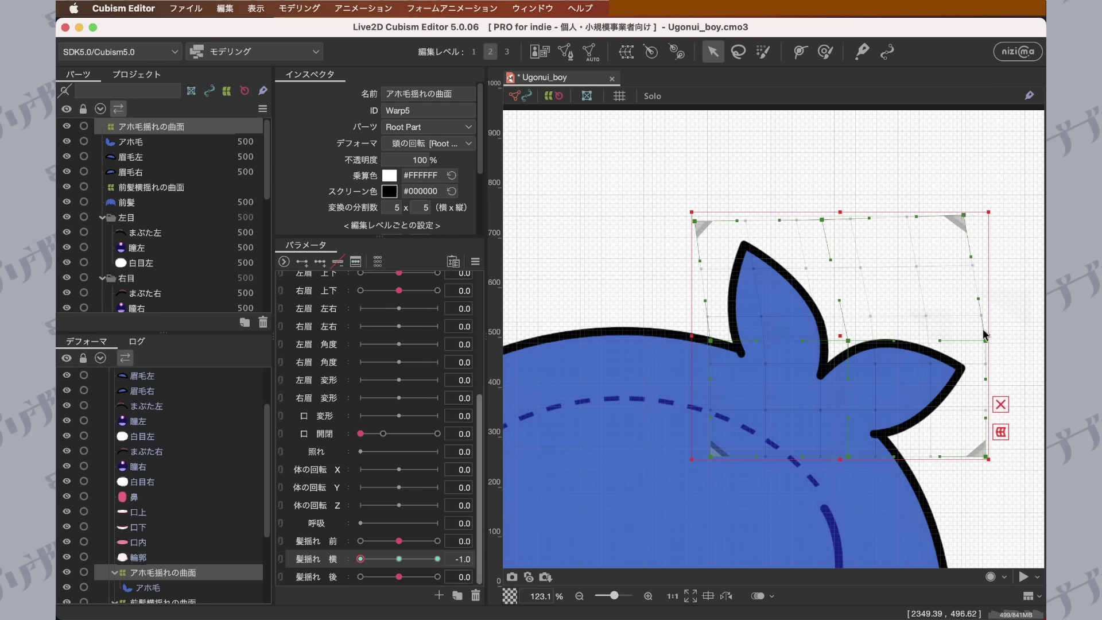
{"action": "left_click_drag", "start_coordinate": [985, 339], "coordinate": [956, 307]}
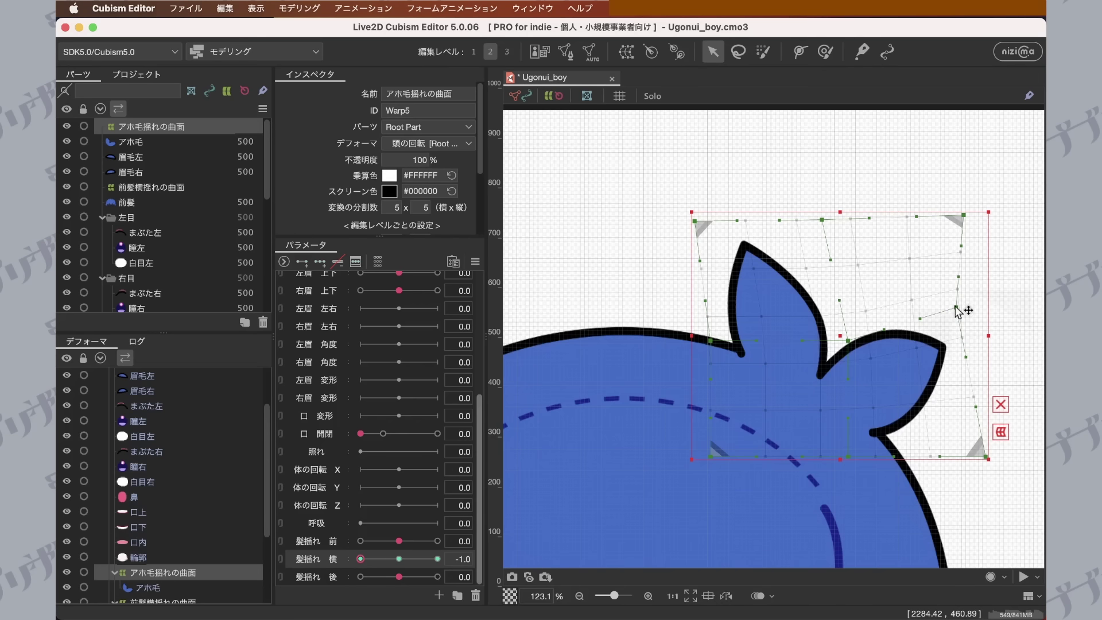
At 髪揺れ 横 1.0, shift the upper, right-middle and center control points of アホ毛揺れの曲面 so the アホ毛 bends to the right.
{"action": "left_click_drag", "start_coordinate": [383, 554], "coordinate": [427, 552]}
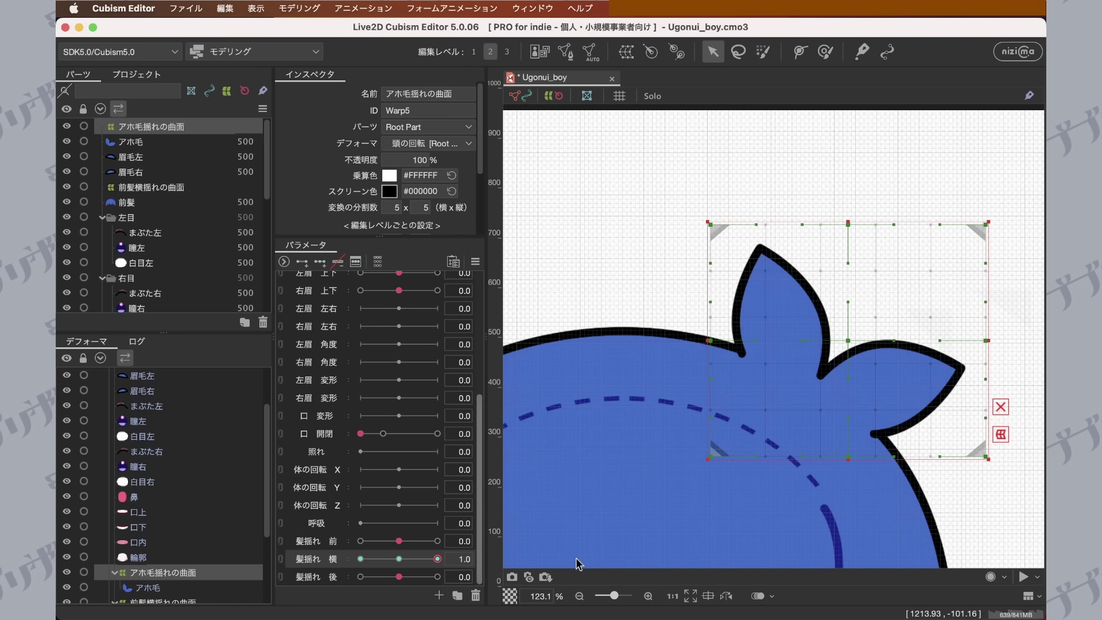
{"action": "left_click_drag", "start_coordinate": [833, 406], "coordinate": [714, 325]}
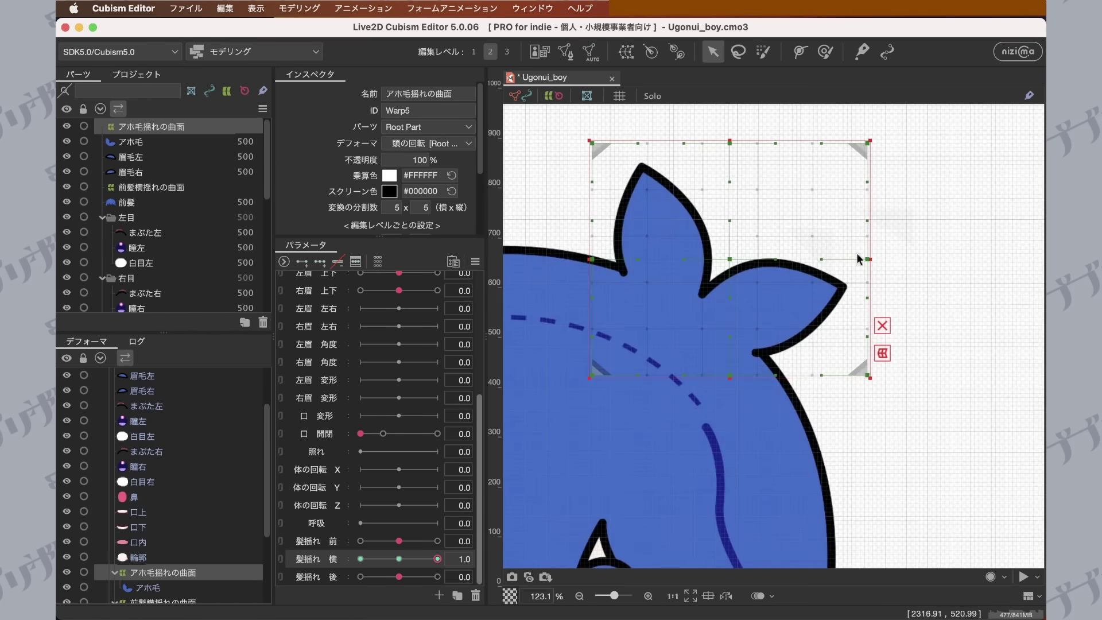
{"action": "left_click_drag", "start_coordinate": [868, 261], "coordinate": [886, 290]}
{"action": "left_click_drag", "start_coordinate": [868, 146], "coordinate": [900, 195]}
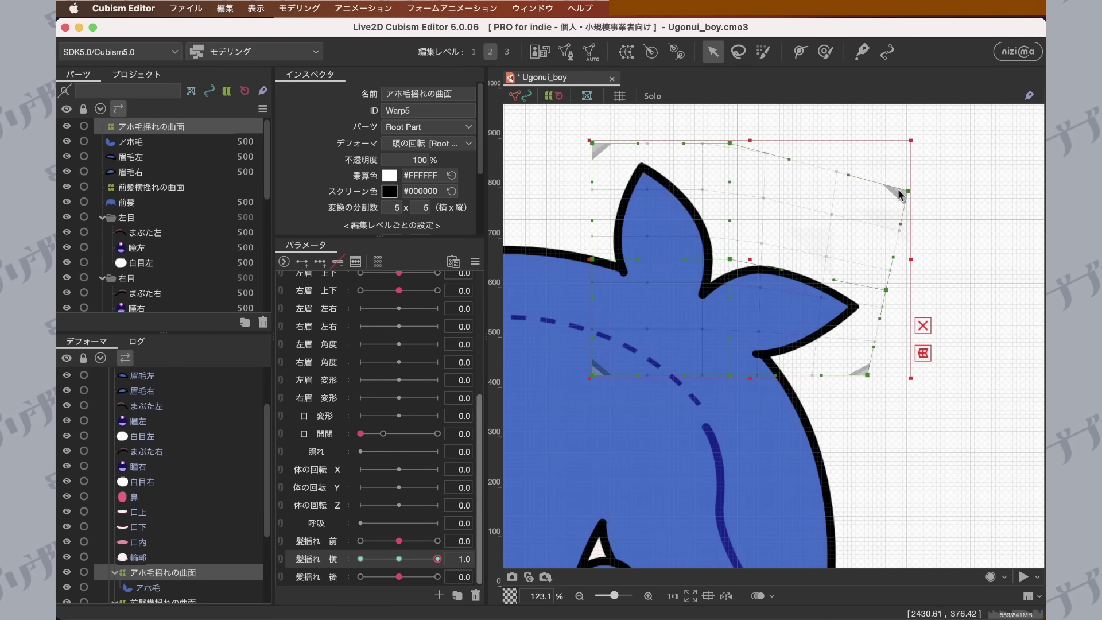
{"action": "left_click_drag", "start_coordinate": [730, 143], "coordinate": [811, 152]}
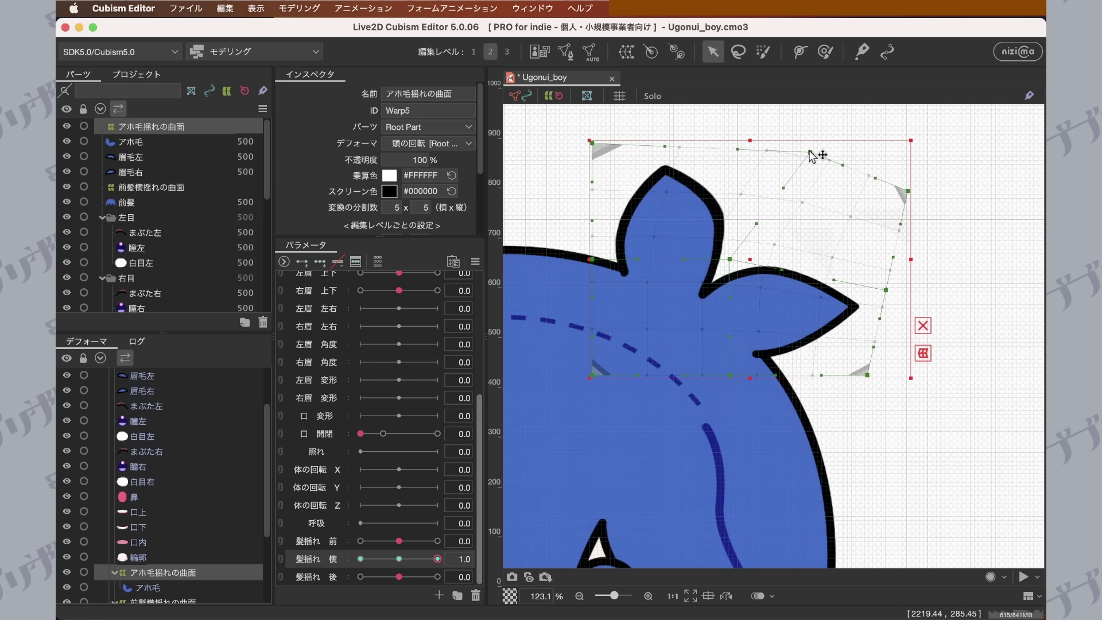
{"action": "left_click_drag", "start_coordinate": [592, 143], "coordinate": [641, 142]}
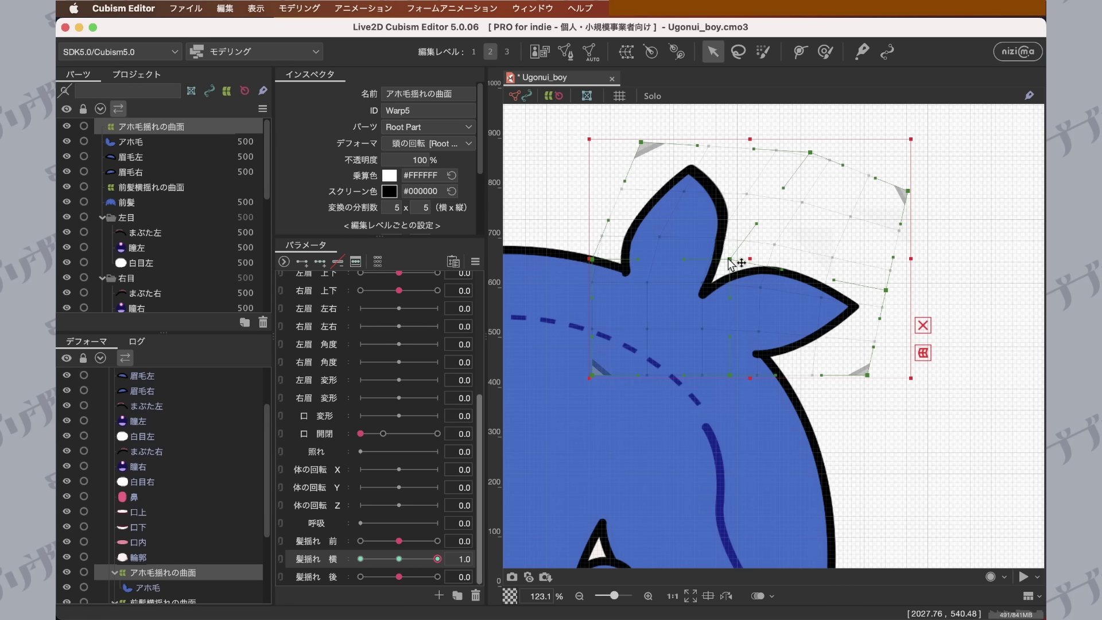
{"action": "left_click_drag", "start_coordinate": [729, 260], "coordinate": [741, 264]}
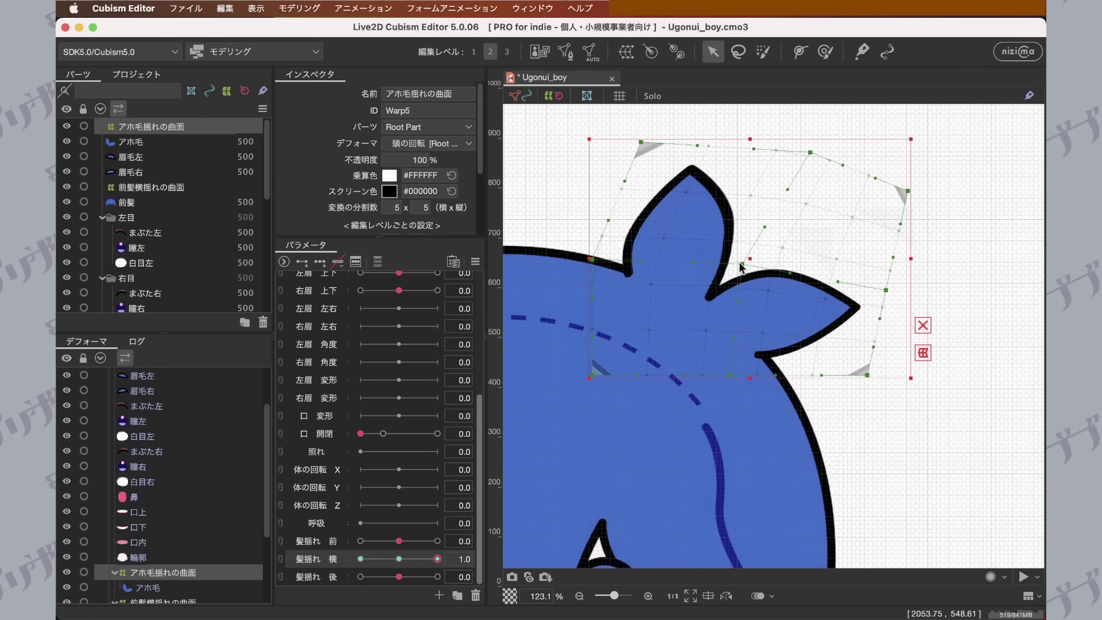
{"action": "left_click_drag", "start_coordinate": [742, 261], "coordinate": [735, 266]}
Test the アホ毛 sway across the 髪揺れ 横 range, return the parameter to 0.0, and deselect the deformer.
{"action": "left_click_drag", "start_coordinate": [437, 558], "coordinate": [518, 551]}
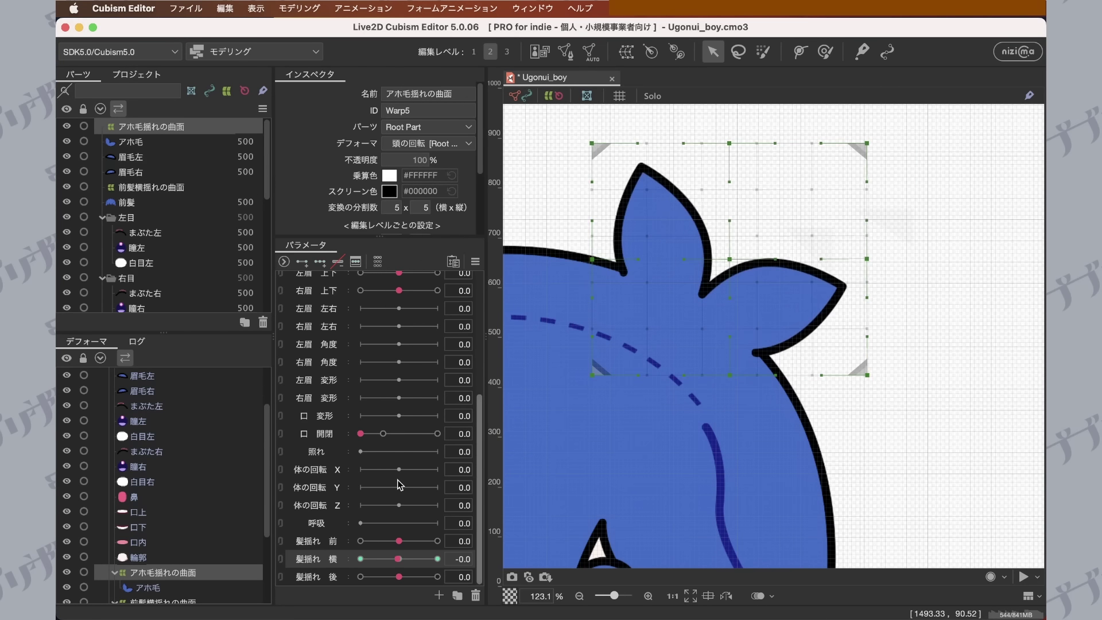
{"action": "left_click", "coordinate": [400, 558]}
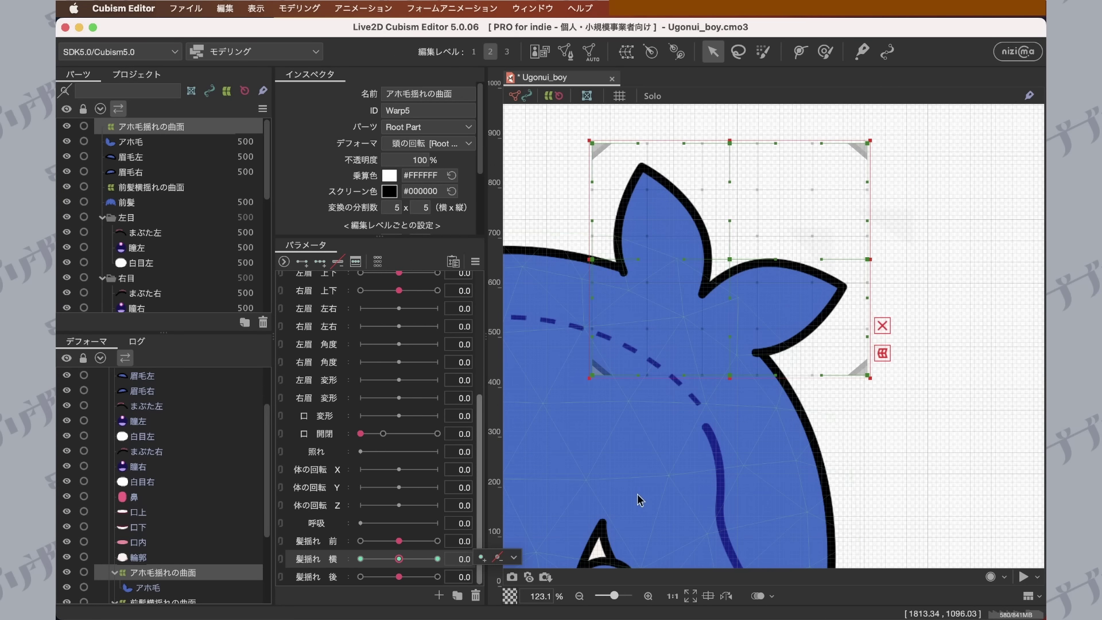
{"action": "left_click", "coordinate": [867, 479]}
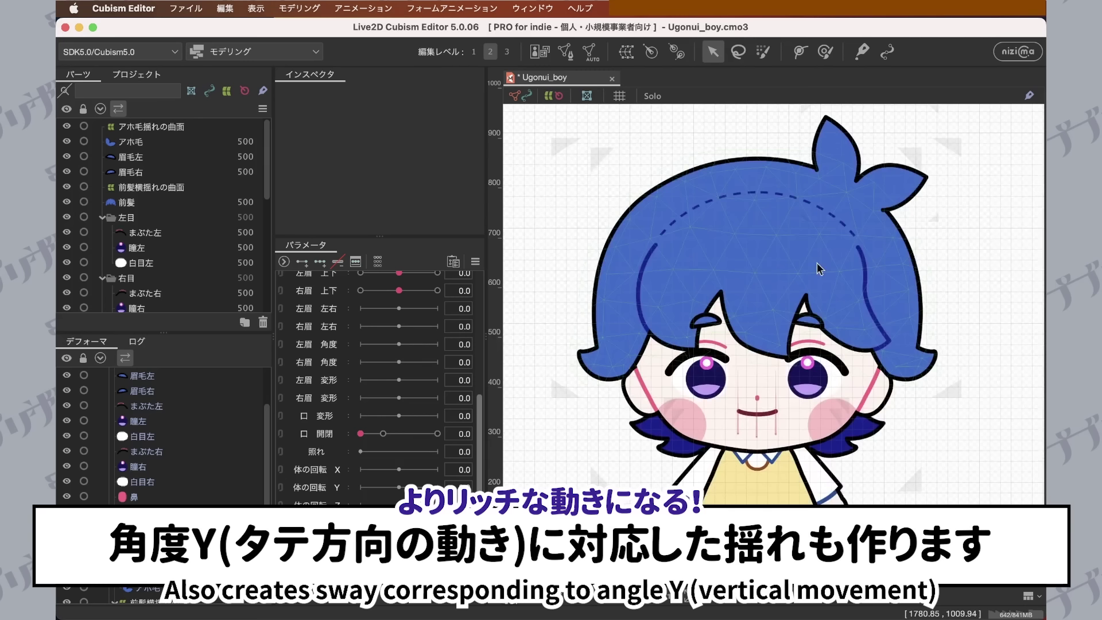
Create a warp deformer named 前髪タテ揺れの曲面 as parent of the 前髪 mesh, keeping 2 × 3 Bezier divisions.
{"action": "left_click_drag", "start_coordinate": [817, 268], "coordinate": [821, 269]}
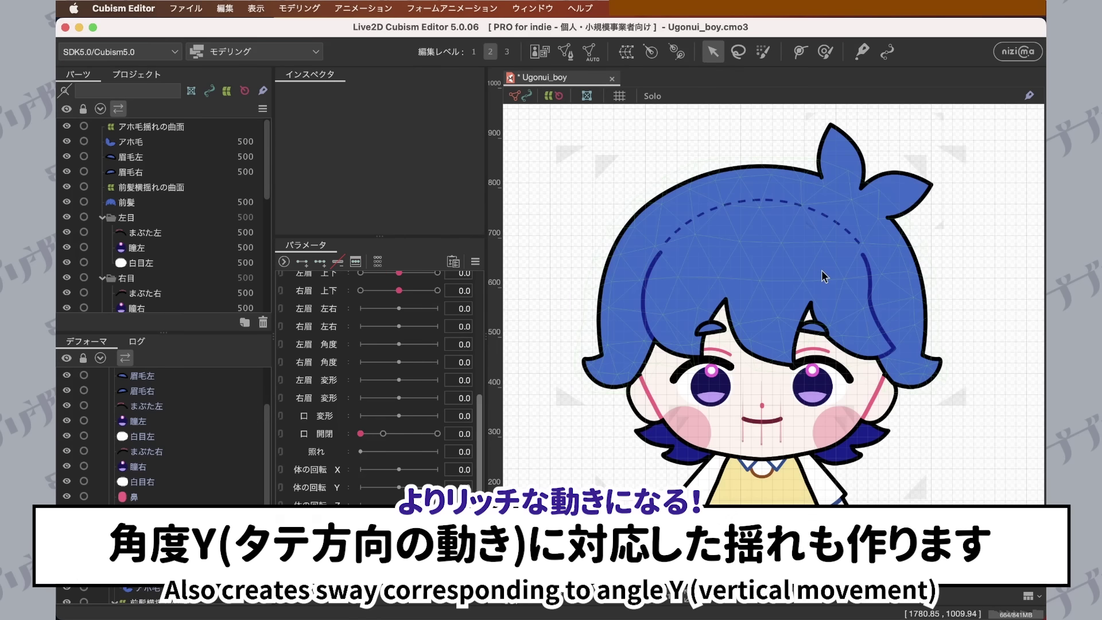
{"action": "left_click", "coordinate": [822, 271]}
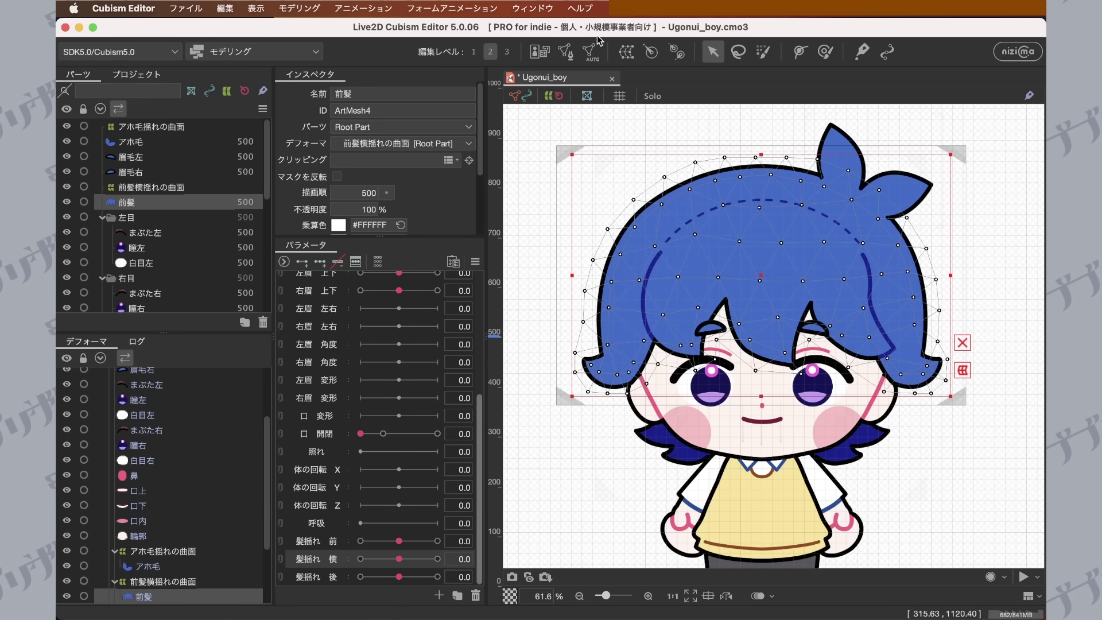
{"action": "left_click", "coordinate": [628, 53]}
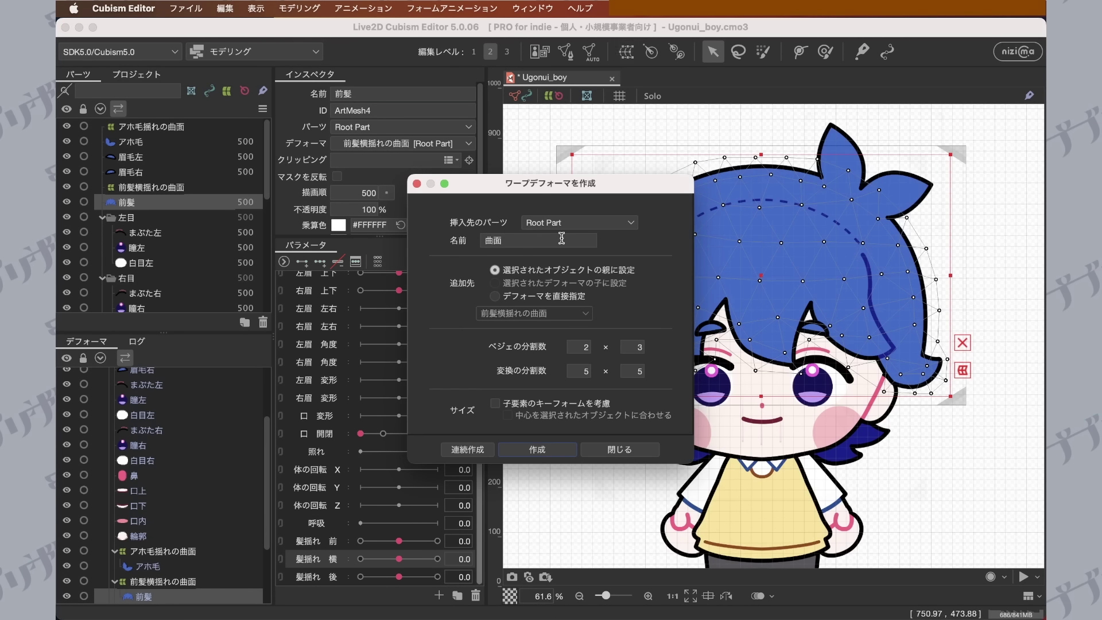
{"action": "type", "text": "前髪の"}
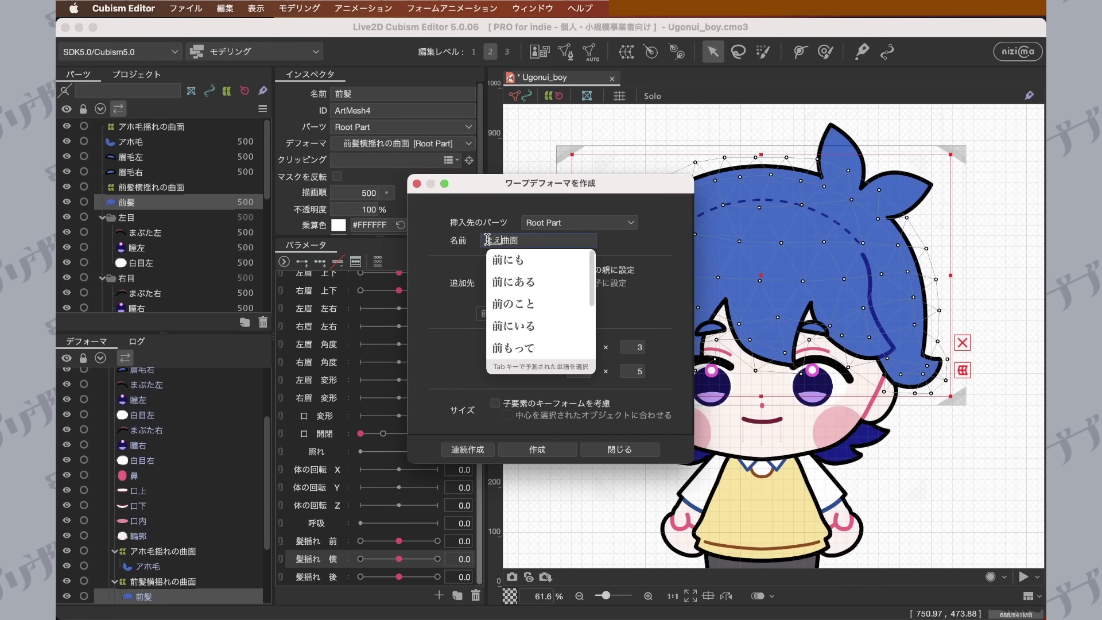
{"action": "key", "text": "space"}
{"action": "key", "text": "Return"}
{"action": "type", "text": "タテ揺れの"}
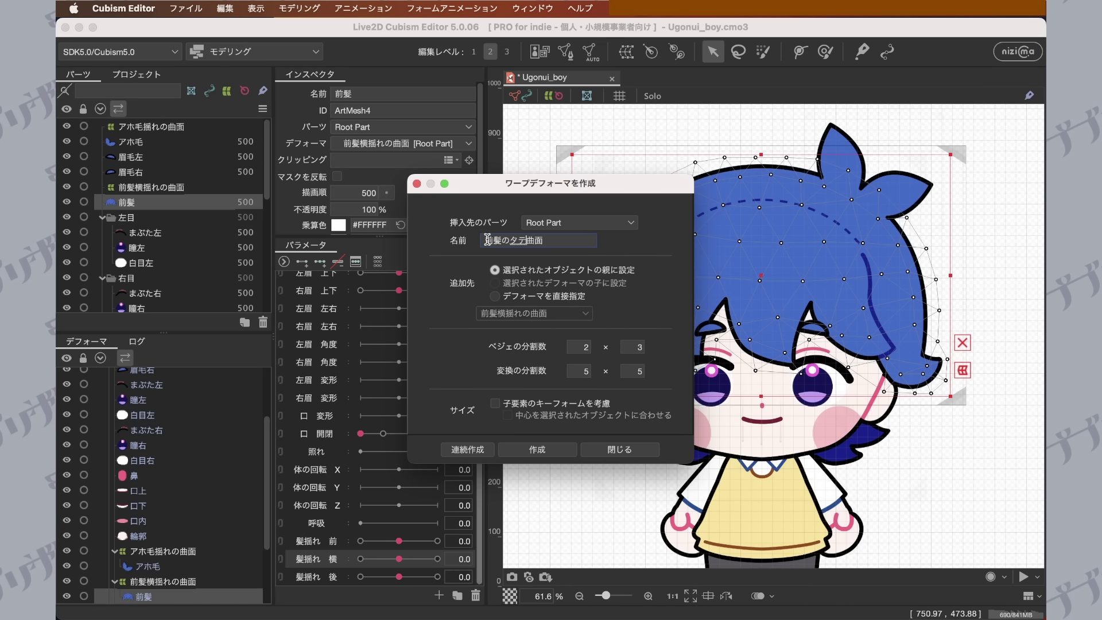
{"action": "key", "text": "Return"}
{"action": "key", "text": "Left"}
{"action": "key", "text": "Left"}
{"action": "key", "text": "BackSpace"}
{"action": "left_click", "coordinate": [536, 450]}
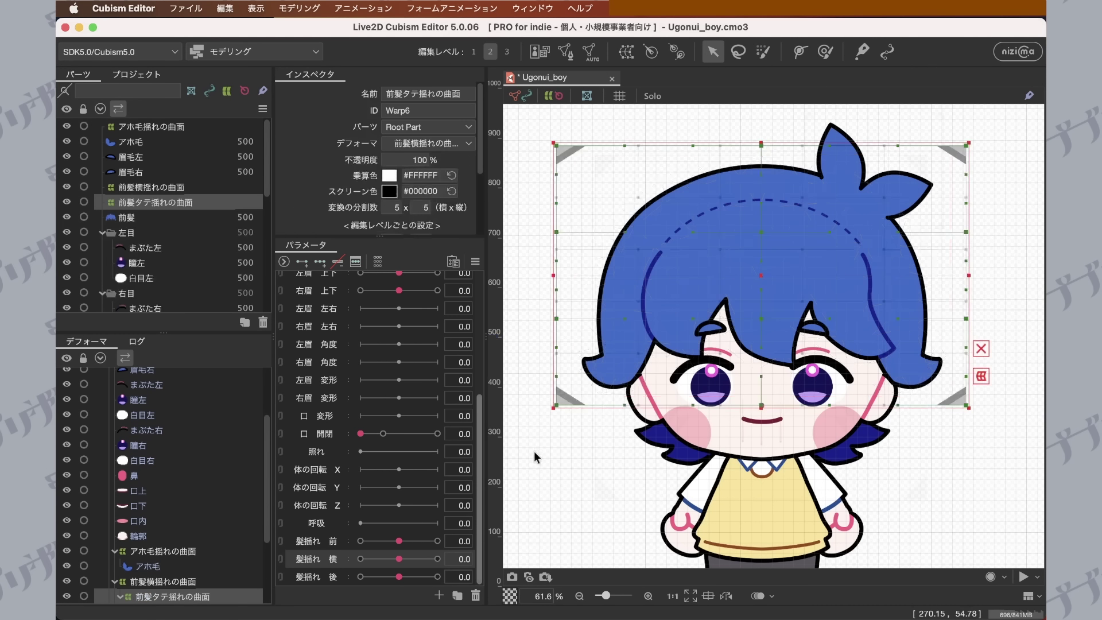
Start a new parameter and name it 髪揺れ 前髪タテ.
{"action": "scroll", "coordinate": [443, 552], "scroll_direction": "down", "scroll_amount": 3}
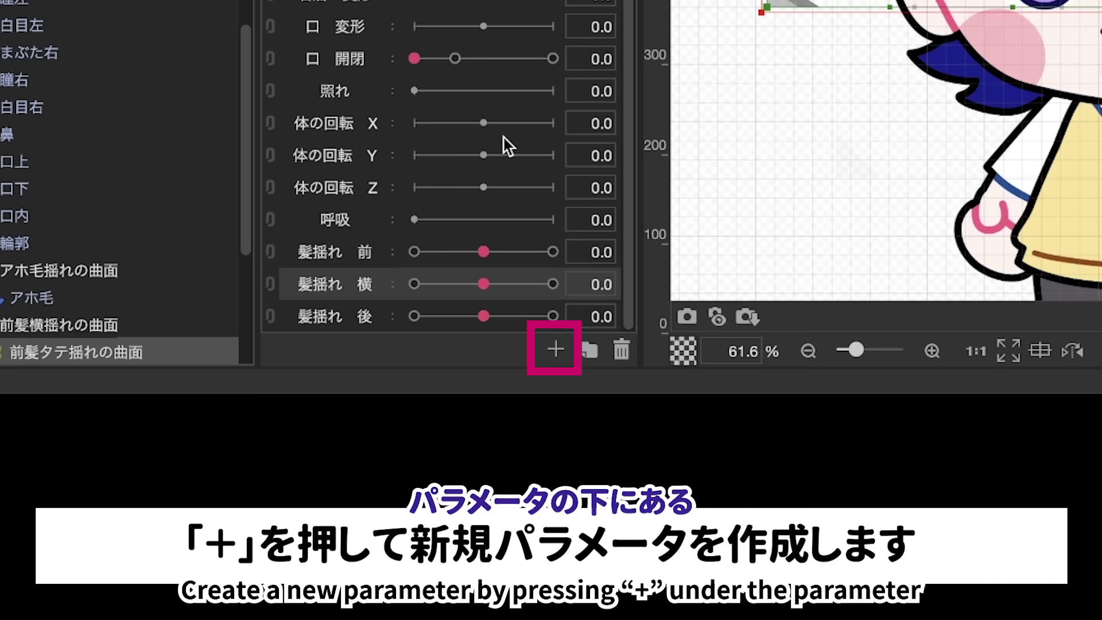
{"action": "left_click", "coordinate": [556, 349]}
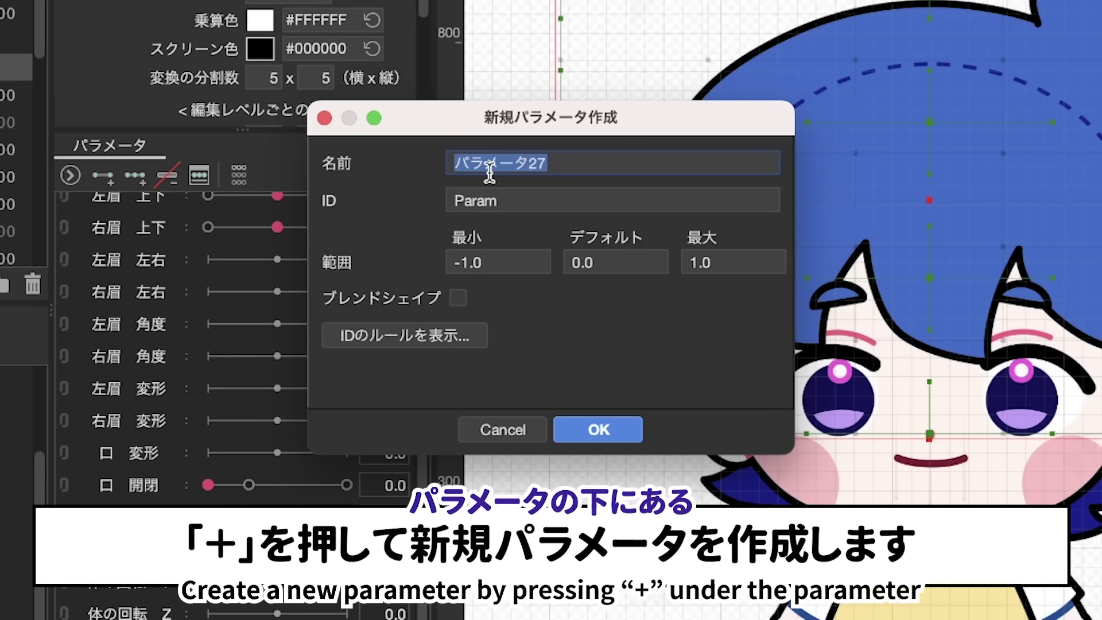
{"action": "type", "text": "kamiyure"}
{"action": "key", "text": "space"}
{"action": "key", "text": "Return"}
{"action": "type", "text": "maegami"}
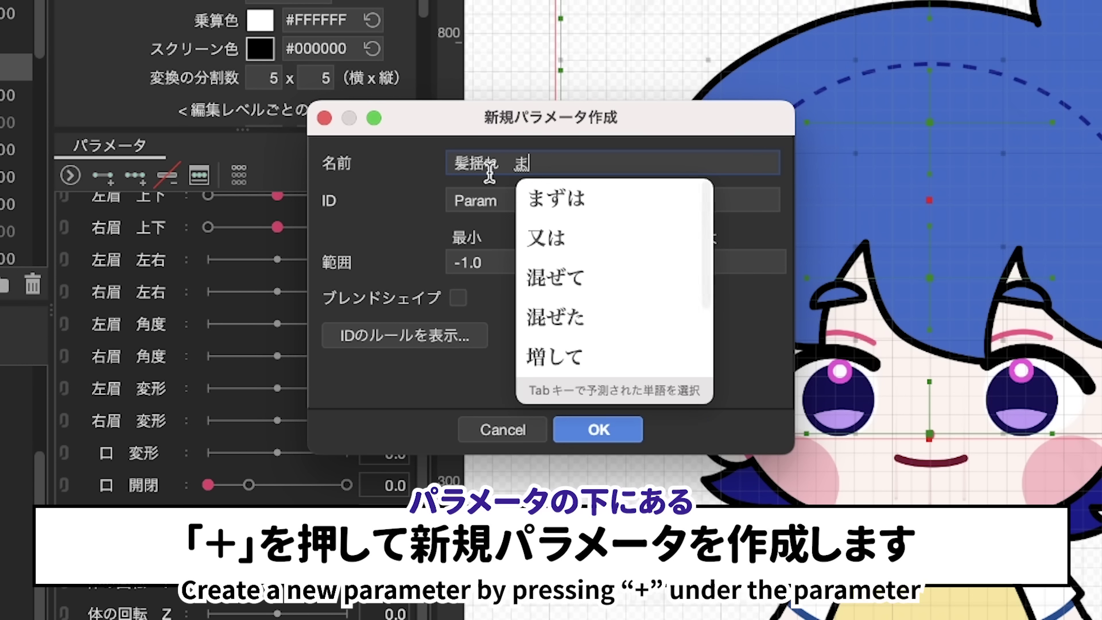
{"action": "type", "text": "tate"}
{"action": "key", "text": "space"}
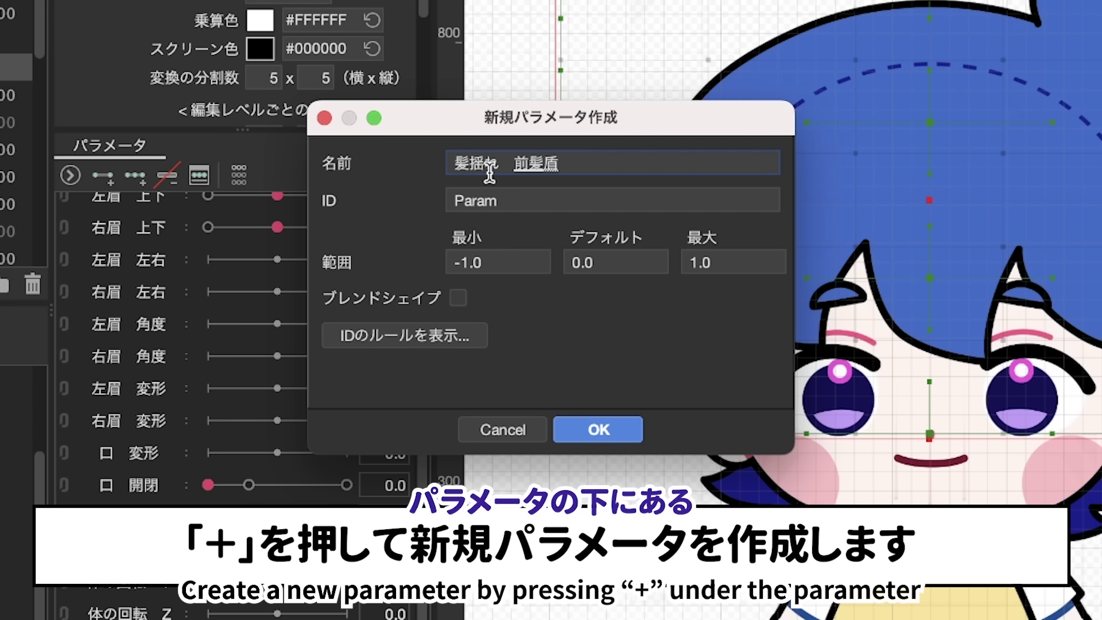
{"action": "key", "text": "BackSpace"}
{"action": "type", "text": "tate"}
{"action": "key", "text": "F7"}
{"action": "key", "text": "Return"}
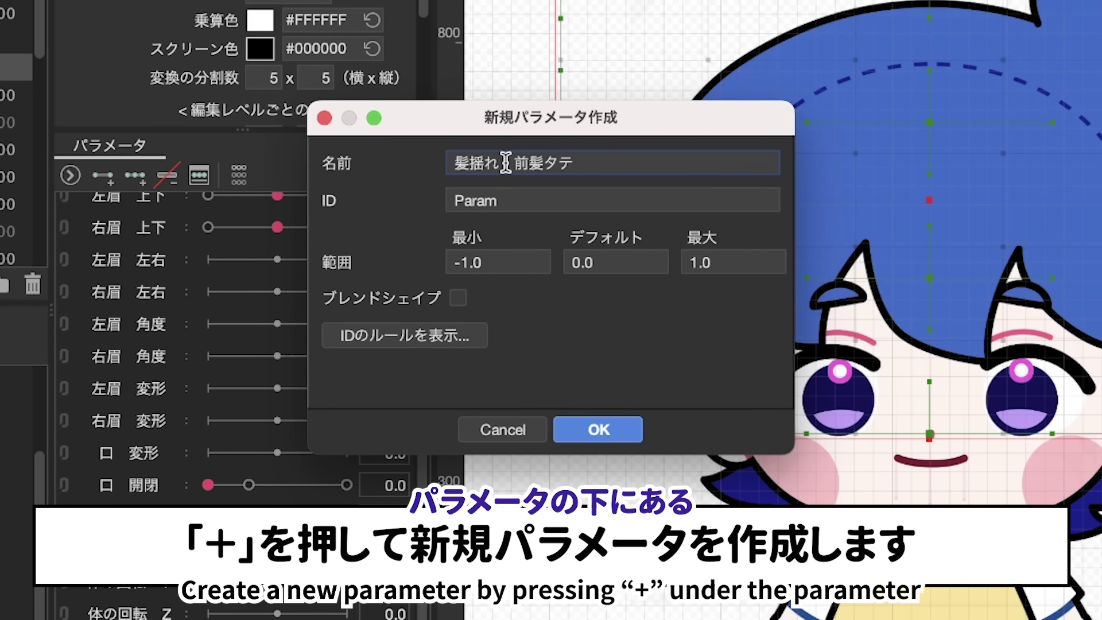
Set the new parameter's ID to ParamKamiyureMaeTate and create it with the range -1.0 to 1.0 and default 0.0.
{"action": "key", "text": "Tab"}
{"action": "left_click", "coordinate": [524, 197]}
{"action": "type", "text": "Kamiyure"}
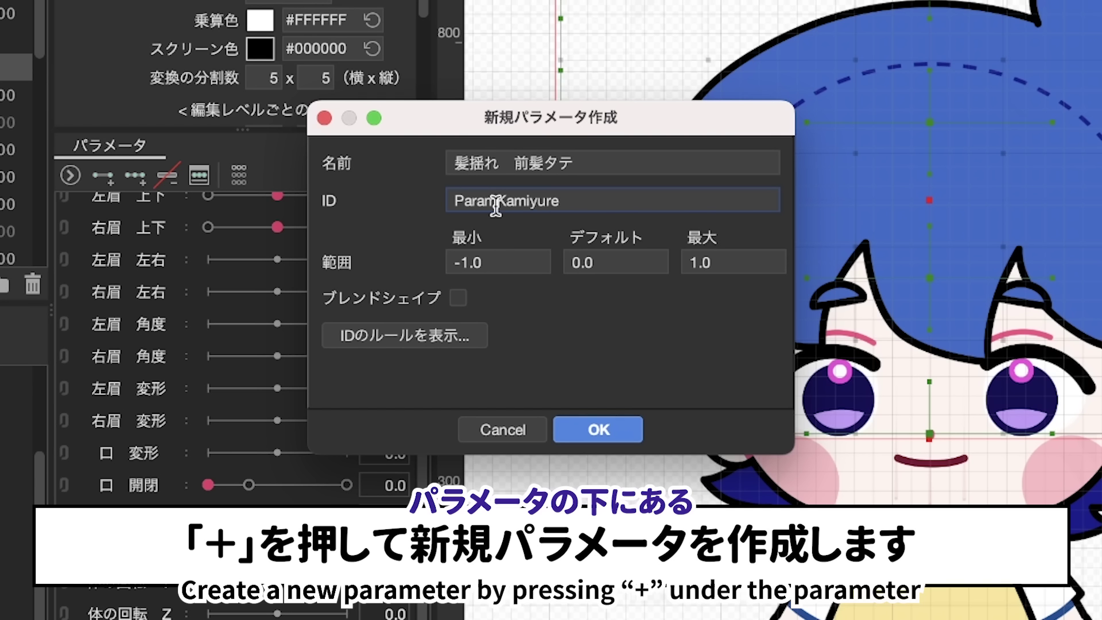
{"action": "type", "text": "MaeTate"}
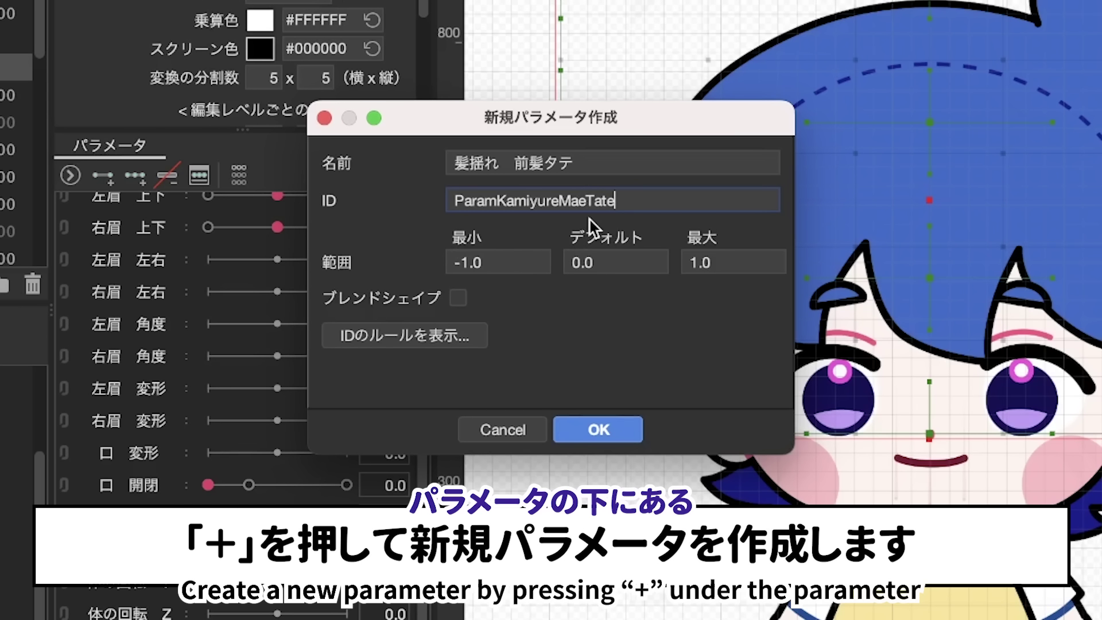
{"action": "left_click", "coordinate": [622, 430]}
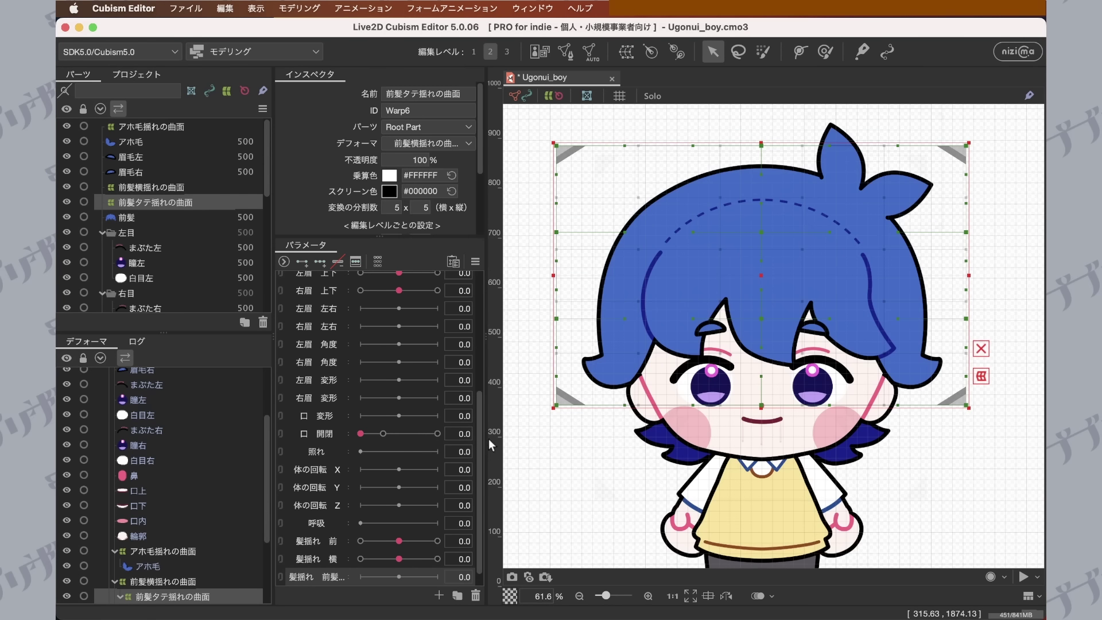
Place the 髪揺れ 前髪タテ parameter directly below 髪揺れ 前 and add three keys to it for the 前髪タテ揺れの曲面 deformer.
{"action": "scroll", "coordinate": [479, 424], "scroll_direction": "down", "scroll_amount": 1}
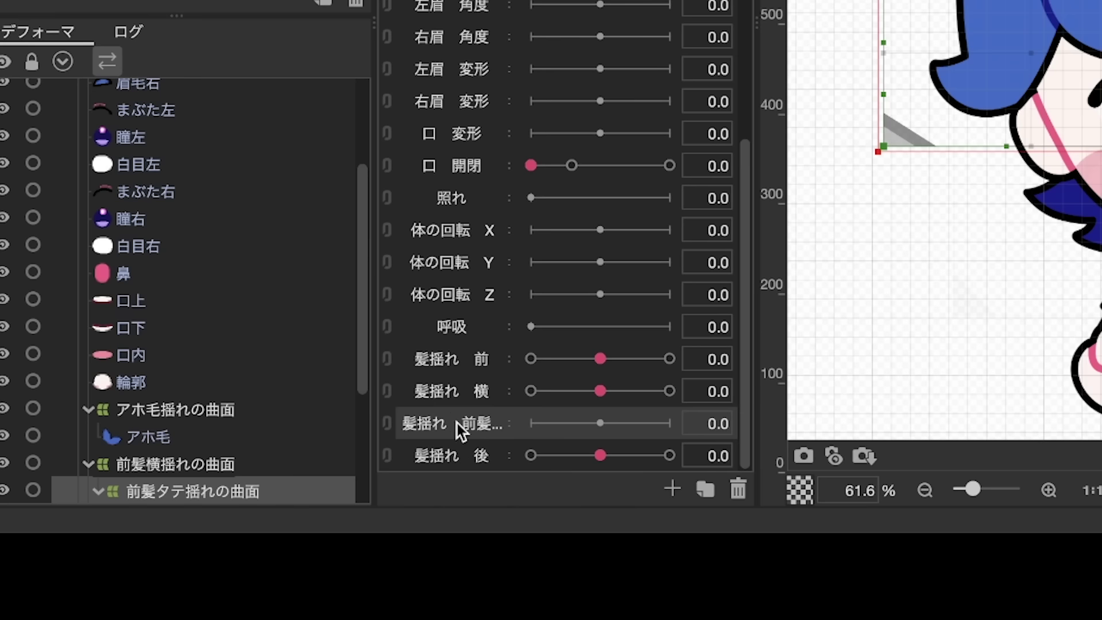
{"action": "mouse_move", "coordinate": [493, 422]}
{"action": "left_mouse_down"}
{"action": "mouse_move", "coordinate": [482, 425]}
{"action": "mouse_move", "coordinate": [481, 364]}
{"action": "mouse_move", "coordinate": [487, 447]}
{"action": "mouse_move", "coordinate": [491, 344]}
{"action": "mouse_move", "coordinate": [505, 402]}
{"action": "mouse_move", "coordinate": [503, 380]}
{"action": "mouse_move", "coordinate": [455, 388]}
{"action": "mouse_move", "coordinate": [477, 370]}
{"action": "mouse_move", "coordinate": [461, 415]}
{"action": "mouse_move", "coordinate": [477, 418]}
{"action": "left_mouse_up"}
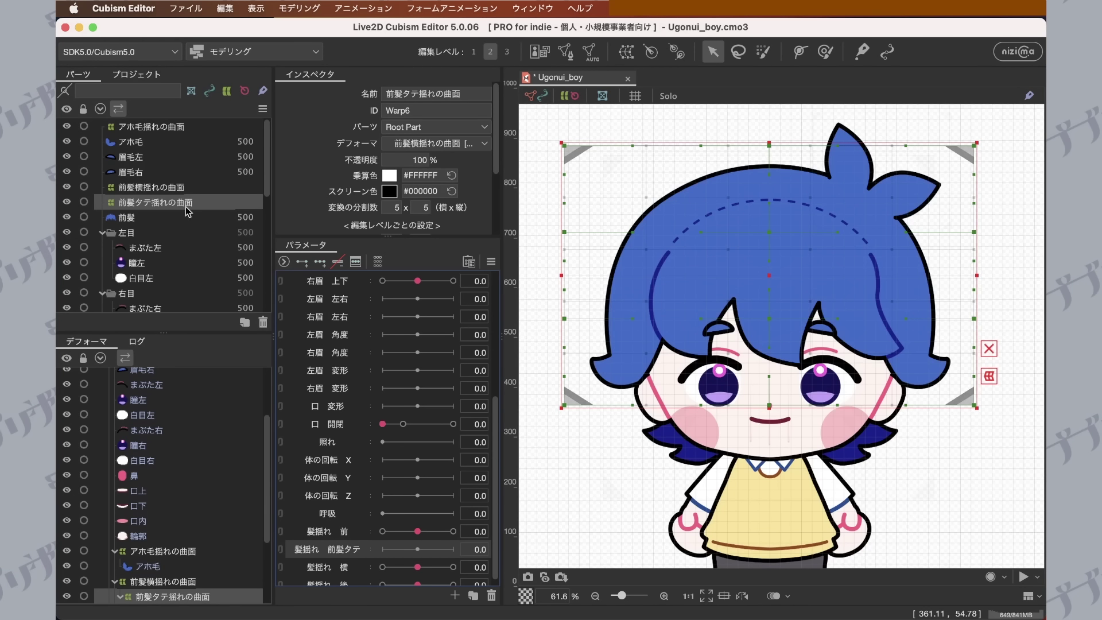
{"action": "left_click", "coordinate": [321, 264]}
At 髪揺れ 前髪タテ -1.0, pull the bangs deformer's two lower corners inward and slightly down, and lower its bottom centre point.
{"action": "left_click_drag", "start_coordinate": [417, 551], "coordinate": [382, 549]}
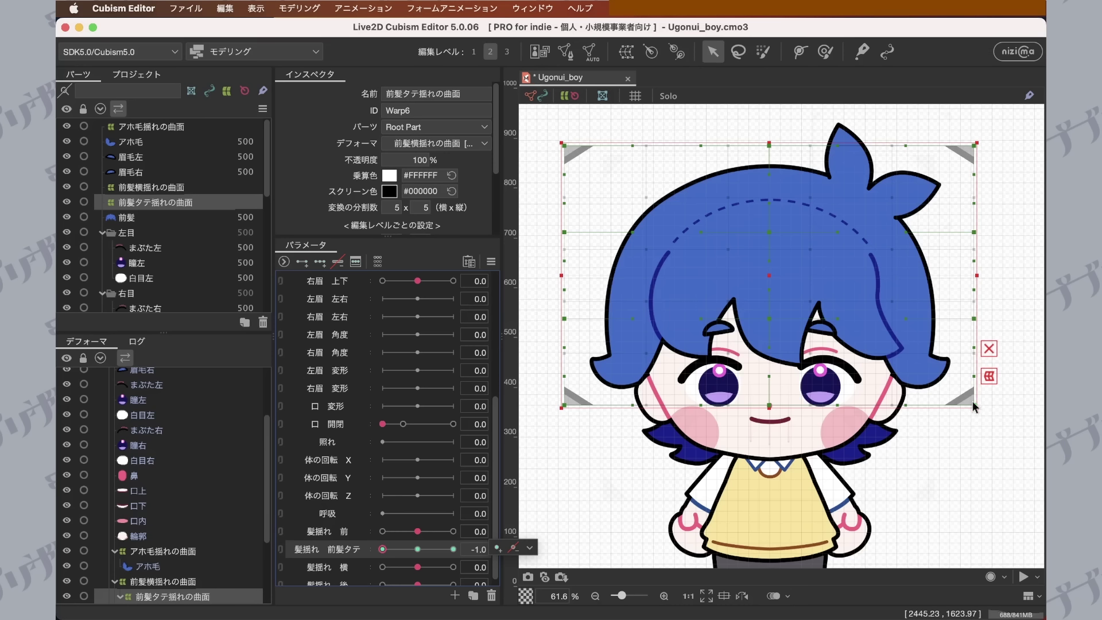
{"action": "left_click_drag", "start_coordinate": [974, 407], "coordinate": [928, 412]}
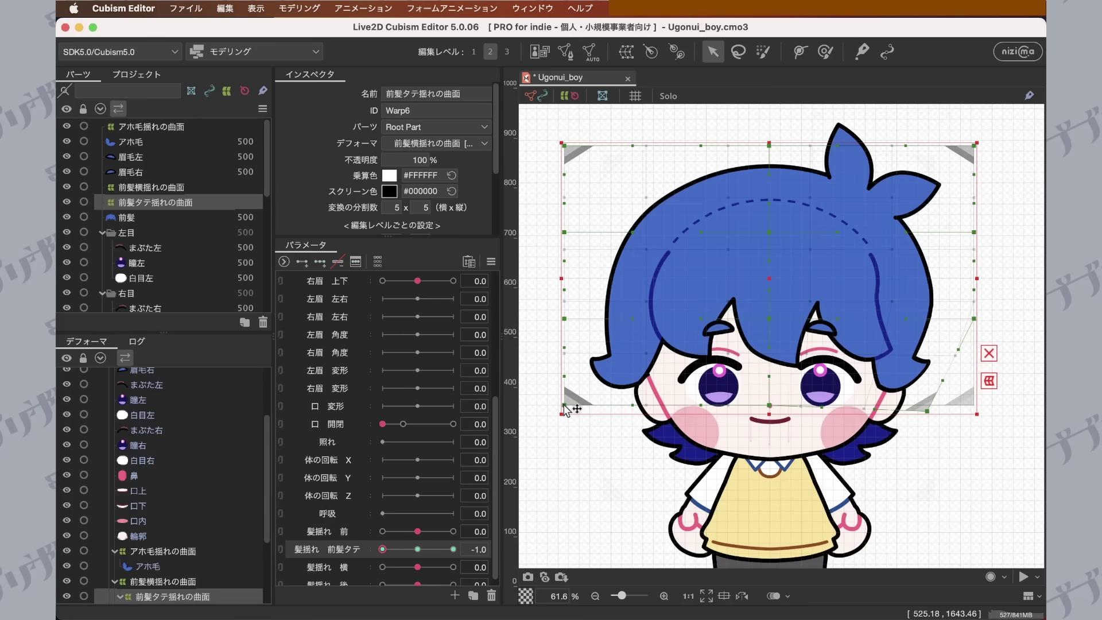
{"action": "left_click_drag", "start_coordinate": [564, 405], "coordinate": [614, 412]}
{"action": "left_click_drag", "start_coordinate": [768, 405], "coordinate": [767, 419]}
At 髪揺れ 前髪タテ 1.0, spread the bangs deformer's lower corners outward and up, raise its bottom centre point, and return the parameter to 0.
{"action": "left_click_drag", "start_coordinate": [382, 549], "coordinate": [460, 549]}
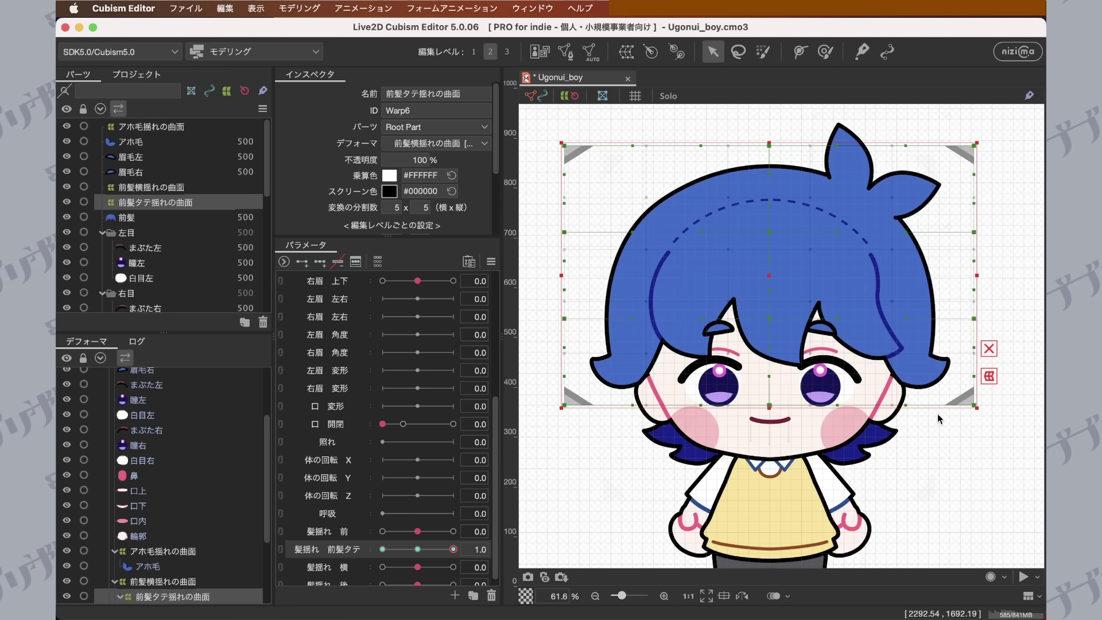
{"action": "left_click_drag", "start_coordinate": [974, 406], "coordinate": [991, 359]}
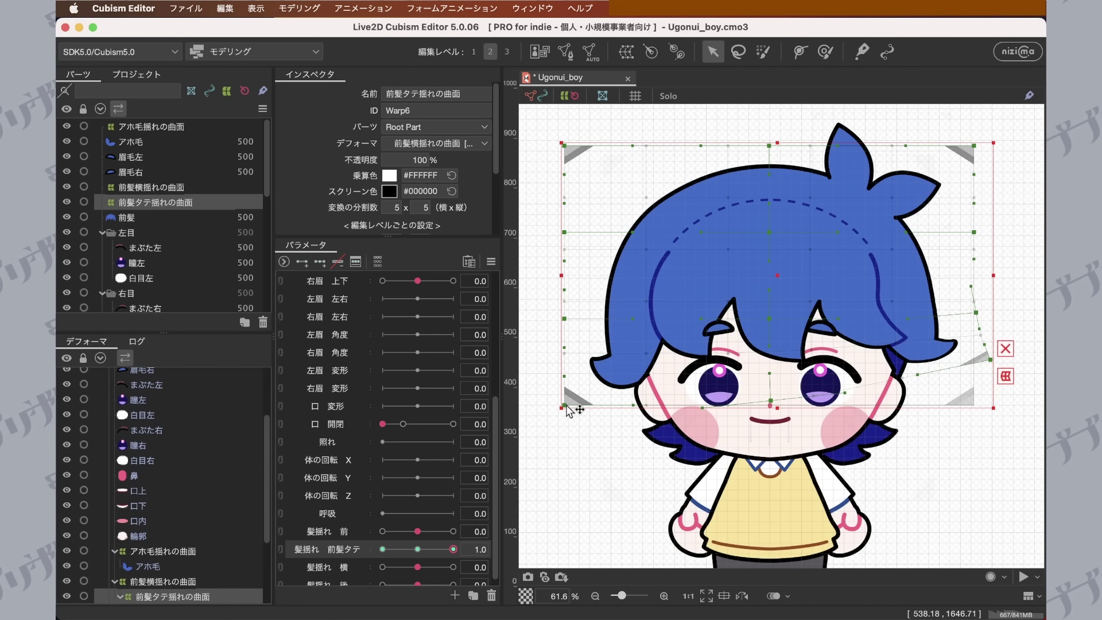
{"action": "left_click_drag", "start_coordinate": [566, 405], "coordinate": [541, 367]}
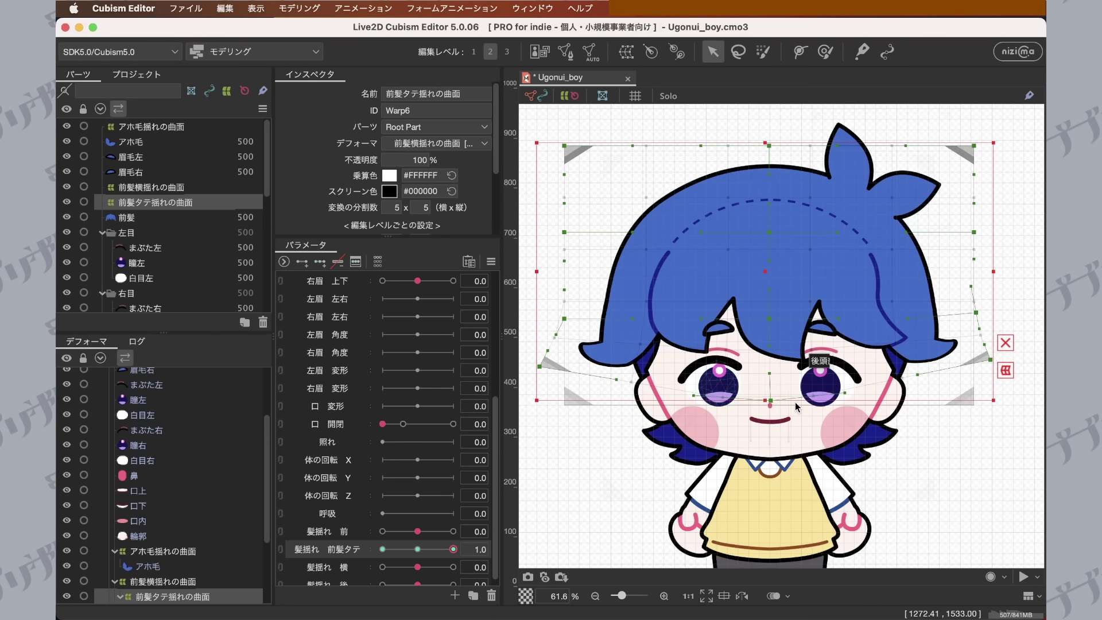
{"action": "left_click_drag", "start_coordinate": [771, 400], "coordinate": [770, 383]}
{"action": "left_click_drag", "start_coordinate": [428, 554], "coordinate": [473, 512]}
{"action": "left_click_drag", "start_coordinate": [382, 549], "coordinate": [421, 550]}
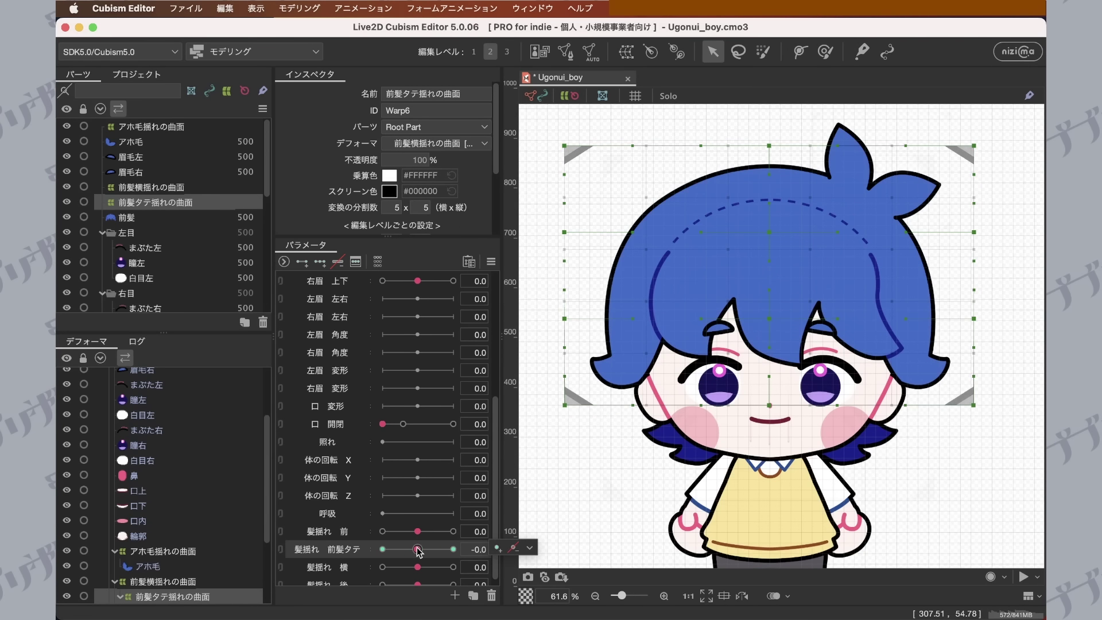
Create a warp deformer named 後頭部髪揺れタテの曲面 as parent of the 後頭部 mesh, keeping 2 × 3 Bezier divisions.
{"action": "scroll", "coordinate": [421, 482], "scroll_direction": "down", "scroll_amount": 1}
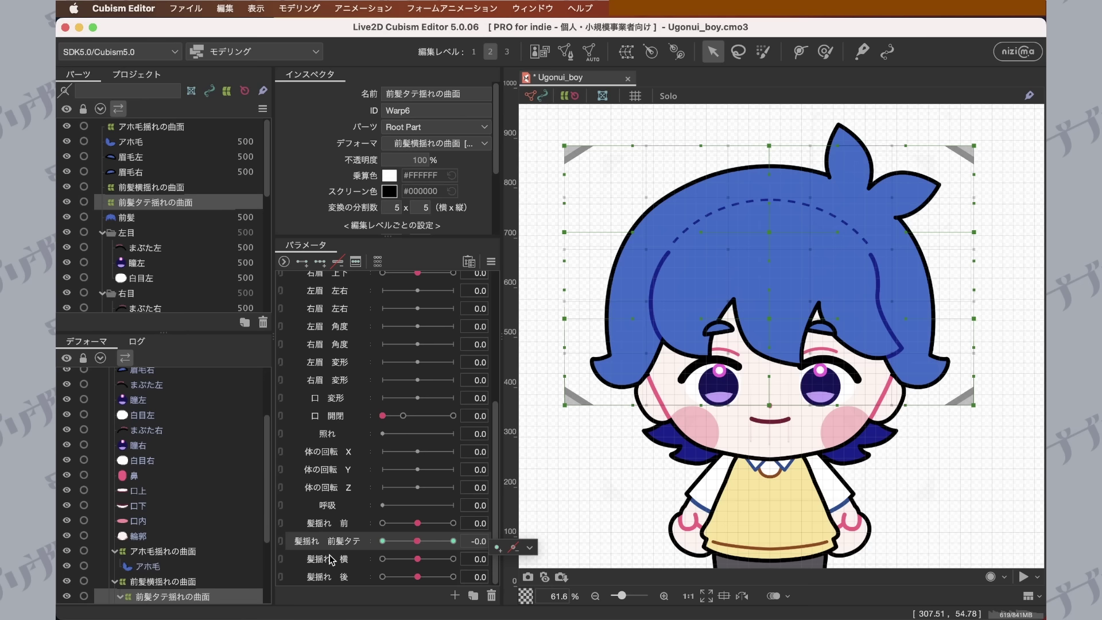
{"action": "scroll", "coordinate": [175, 270], "scroll_direction": "down", "scroll_amount": 5}
{"action": "left_click", "coordinate": [128, 306]}
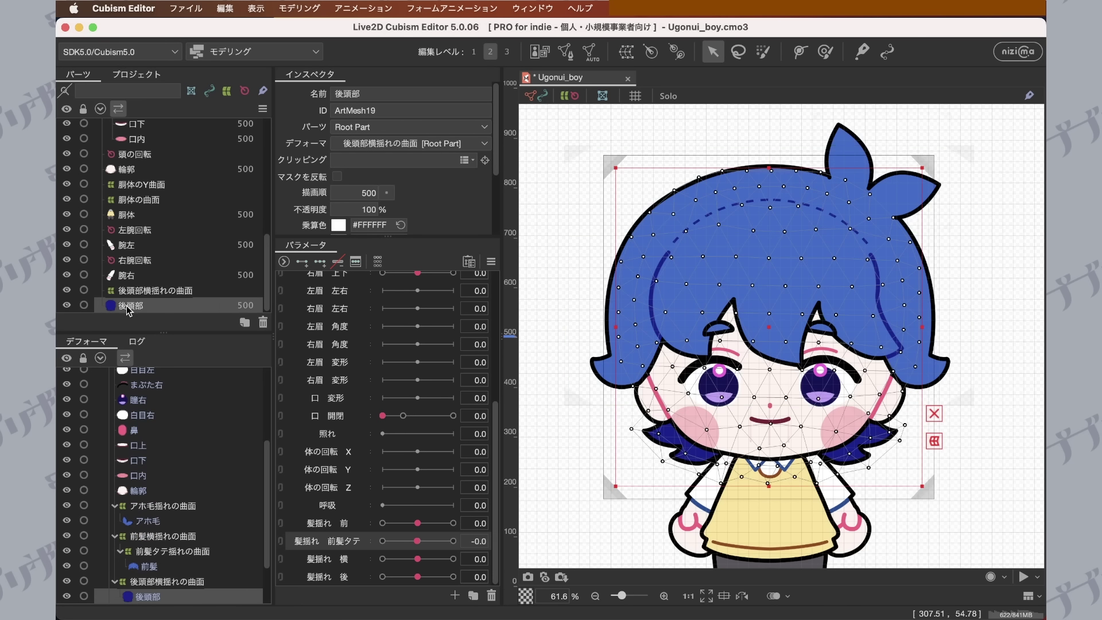
{"action": "left_click", "coordinate": [628, 51]}
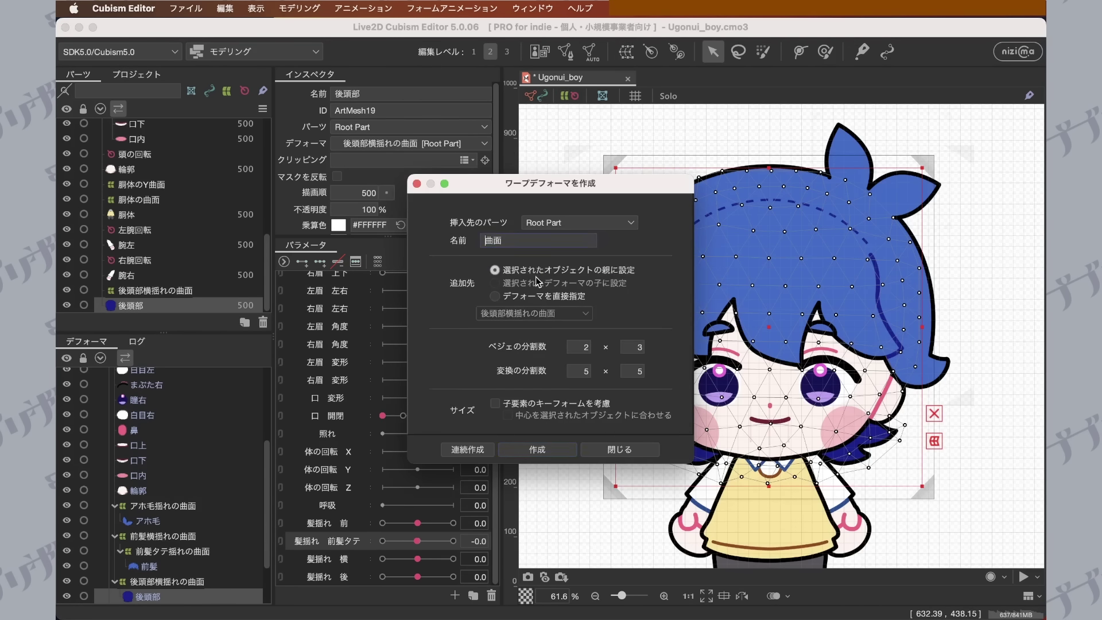
{"action": "type", "text": "ushirokami"}
{"action": "key", "text": "BackSpace"}
{"action": "key", "text": "BackSpace"}
{"action": "key", "text": "BackSpace"}
{"action": "key", "text": "BackSpace"}
{"action": "key", "text": "BackSpace"}
{"action": "type", "text": "koutoubukamire"}
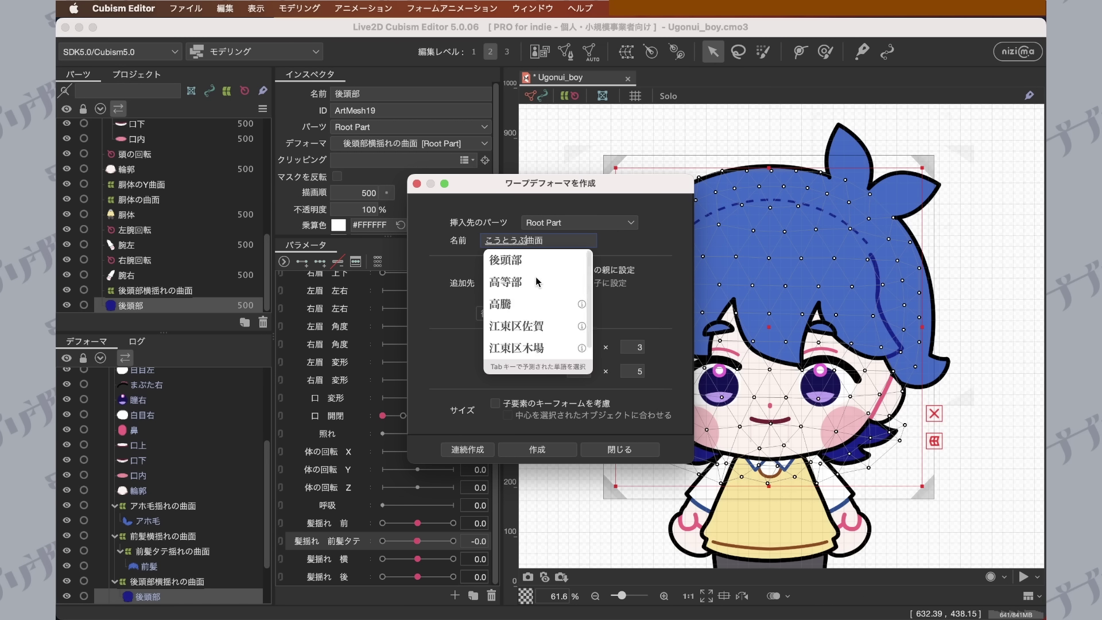
{"action": "key", "text": "space"}
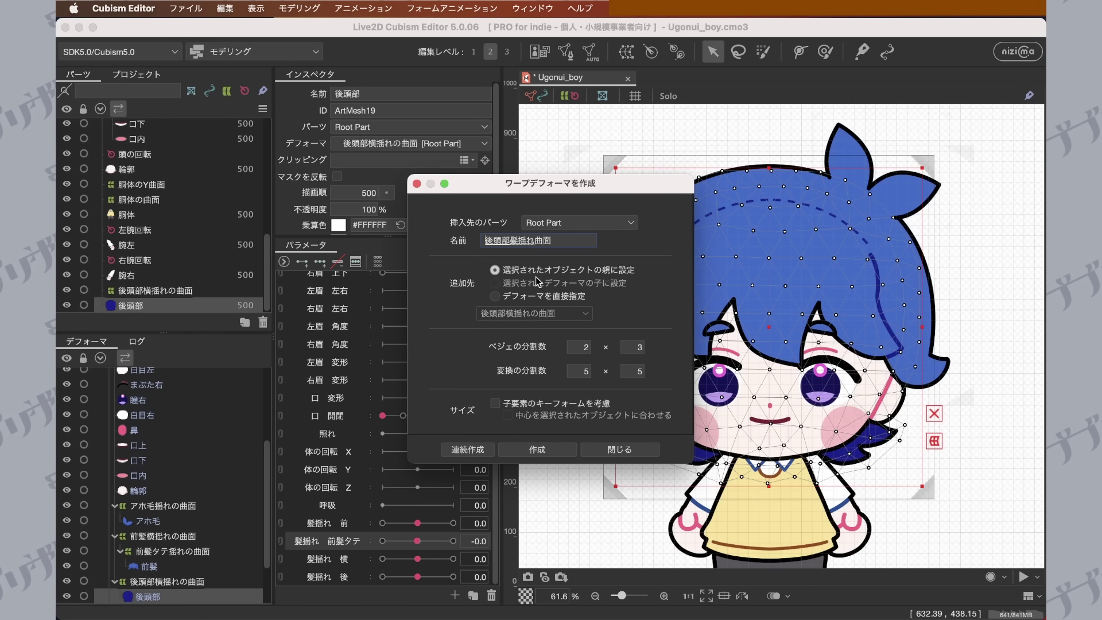
{"action": "type", "text": "yoko"}
{"action": "key", "text": "space"}
{"action": "type", "text": "tate"}
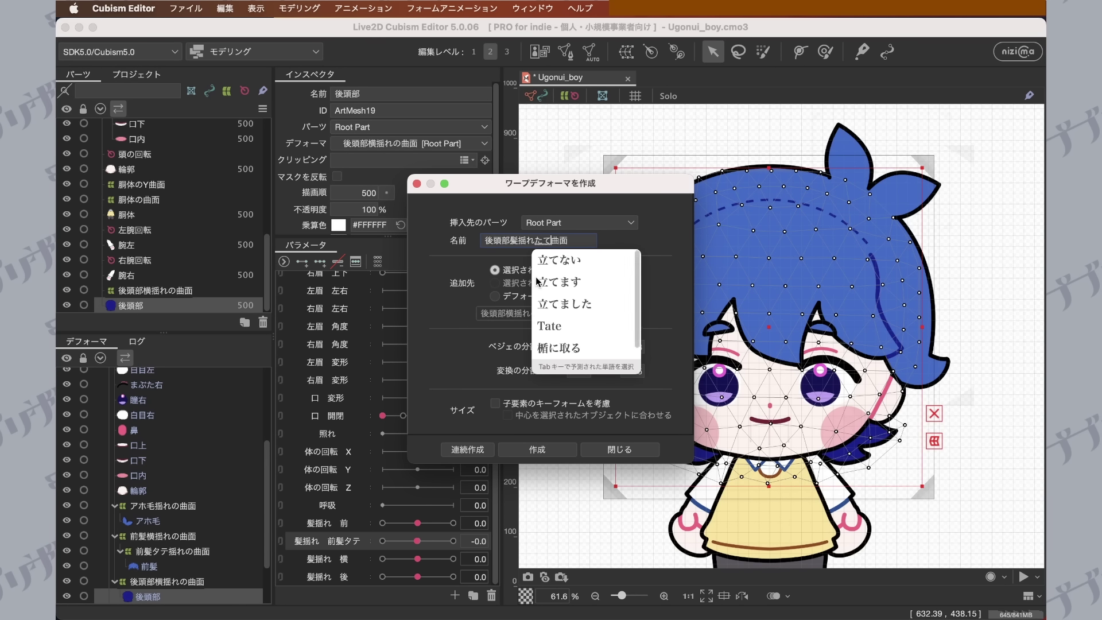
{"action": "key", "text": "space"}
{"action": "type", "text": "no"}
{"action": "key", "text": "Return"}
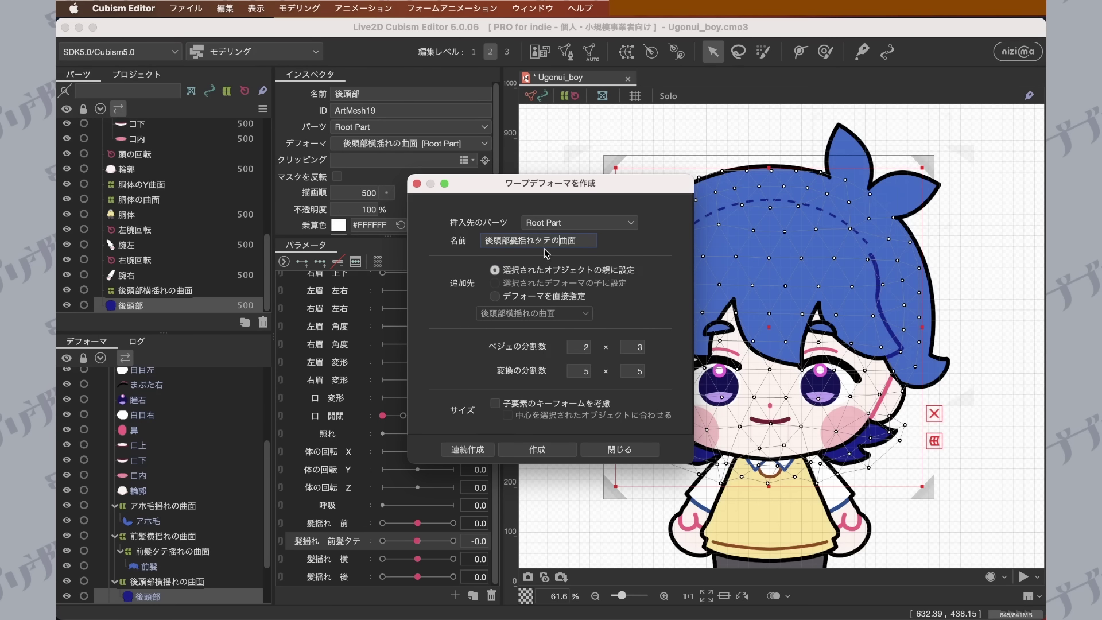
{"action": "left_click", "coordinate": [536, 449]}
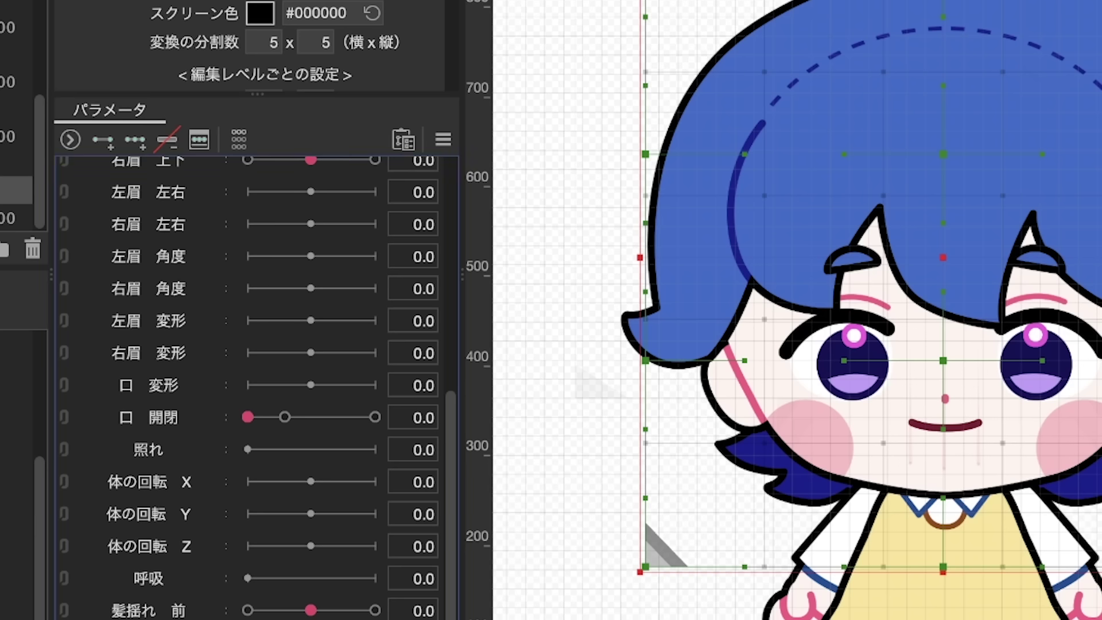
Start a new parameter and name it 髪揺れ 後髪タテ.
{"action": "left_click", "coordinate": [102, 140]}
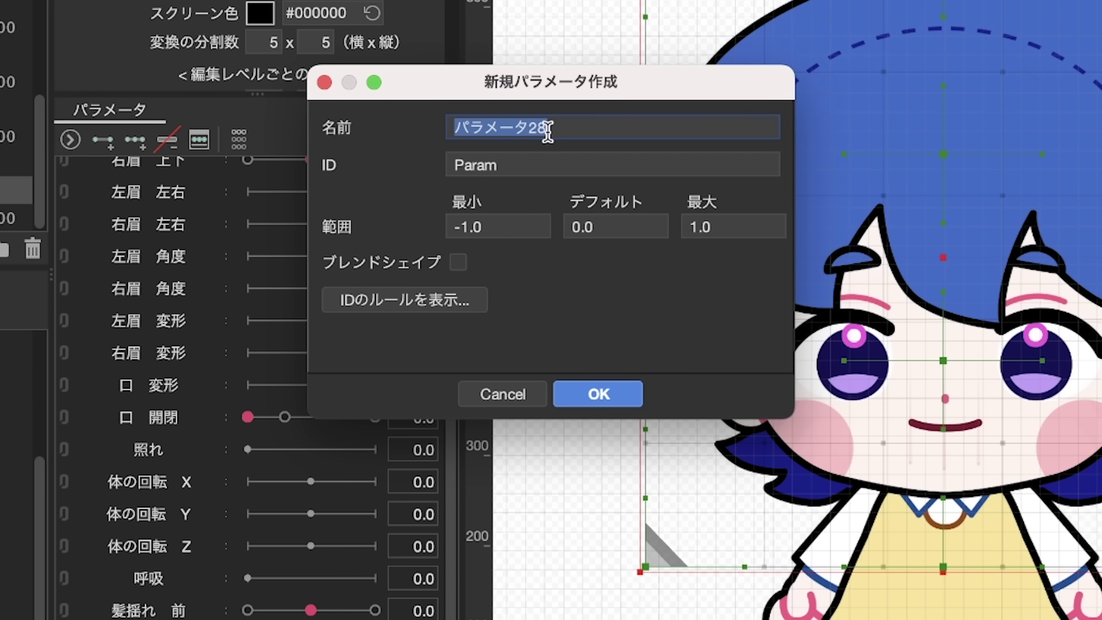
{"action": "type", "text": "髪揺れ"}
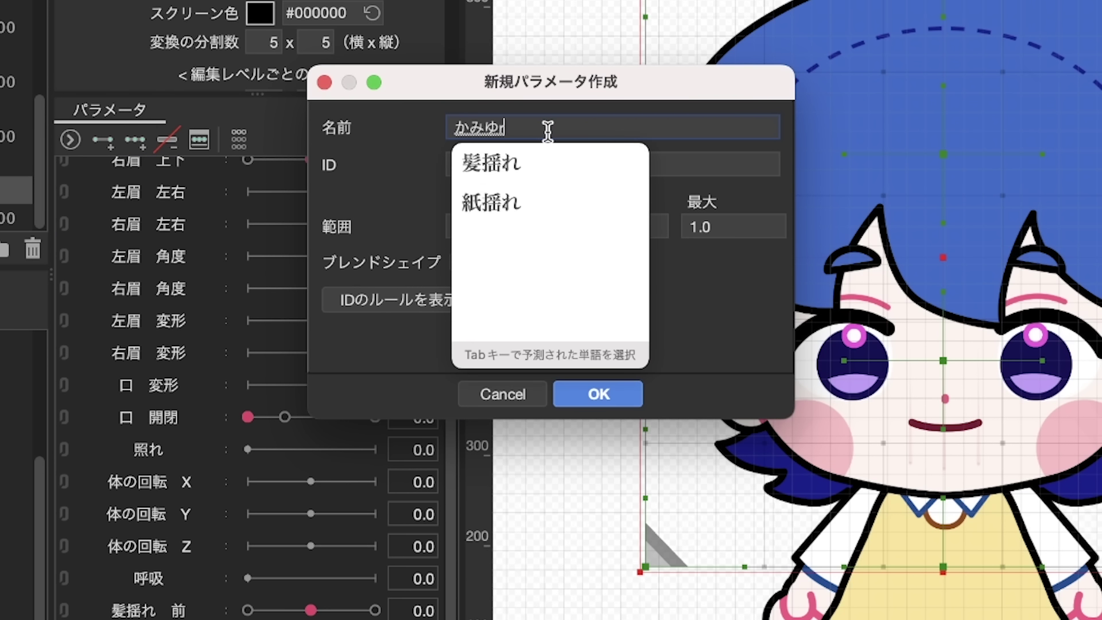
{"action": "type", "text": "後ろ髪"}
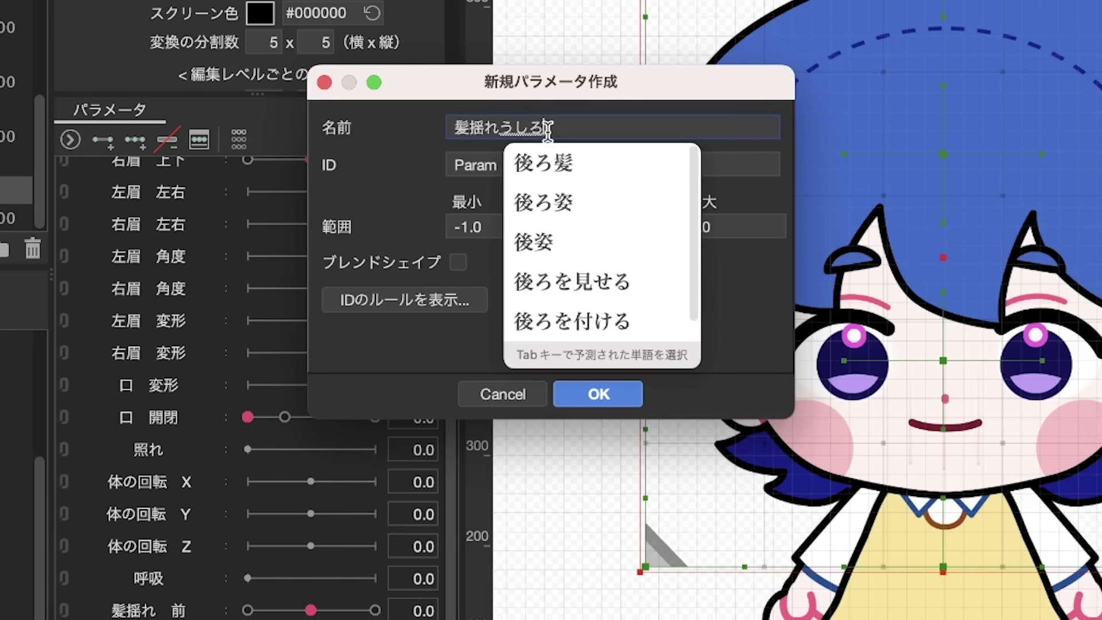
{"action": "key", "text": "Return"}
{"action": "key", "text": "Left"}
{"action": "key", "text": "BackSpace"}
{"action": "type", "text": "後髪"}
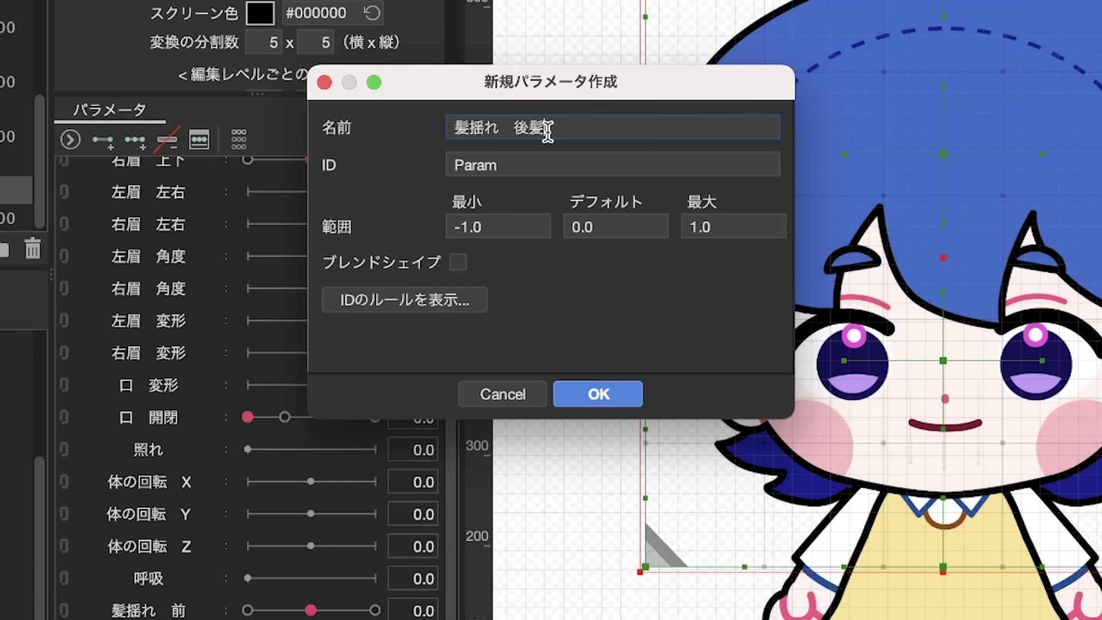
{"action": "type", "text": "たて"}
{"action": "key", "text": "Return"}
Set the new parameter's ID to ParamKamiyureUshiroTate and create it with the range -1.0 to 1.0 and default 0.0.
{"action": "key", "text": "Tab"}
{"action": "type", "text": "K"}
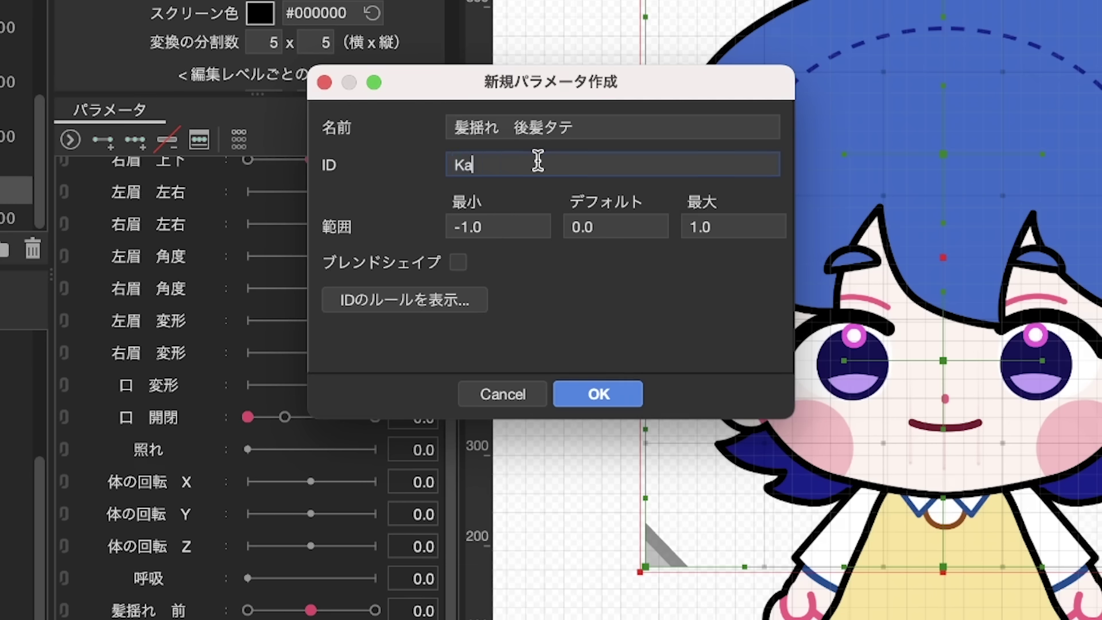
{"action": "type", "text": "a"}
{"action": "key", "text": "BackSpace"}
{"action": "key", "text": "BackSpace"}
{"action": "type", "text": "P"}
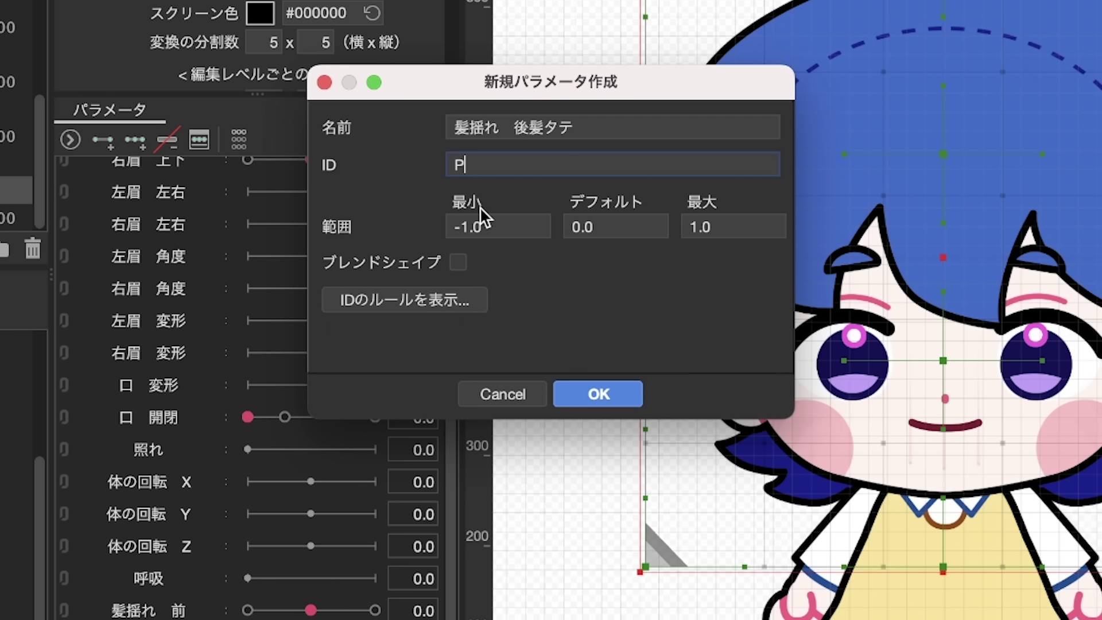
{"action": "type", "text": "aramKamiy"}
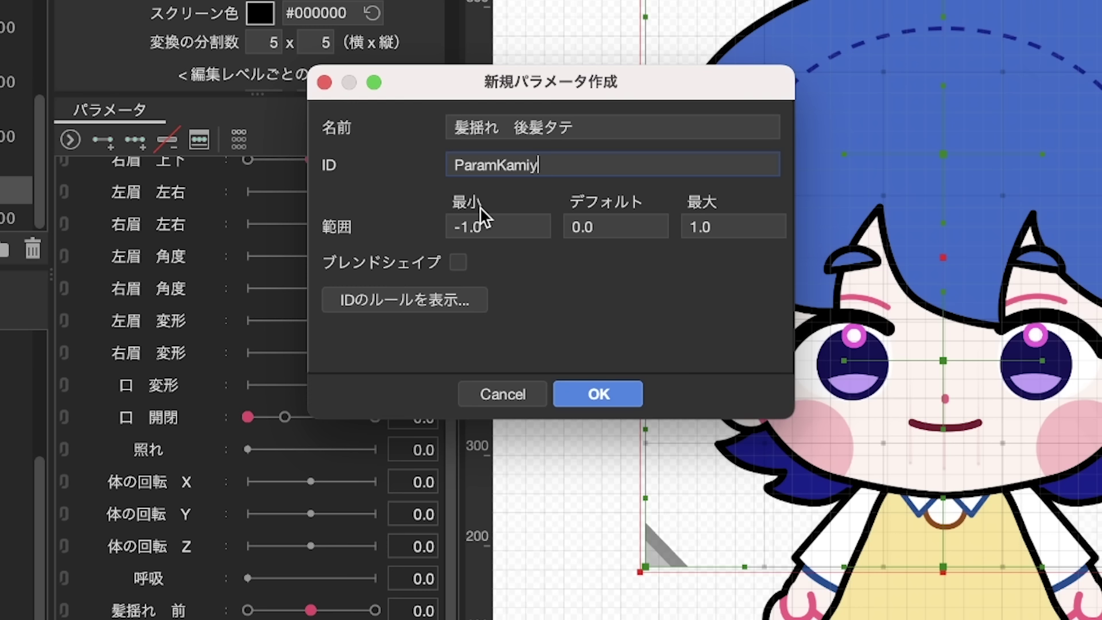
{"action": "type", "text": "ureTate"}
{"action": "left_click", "coordinate": [565, 165]}
{"action": "type", "text": "Ushiro"}
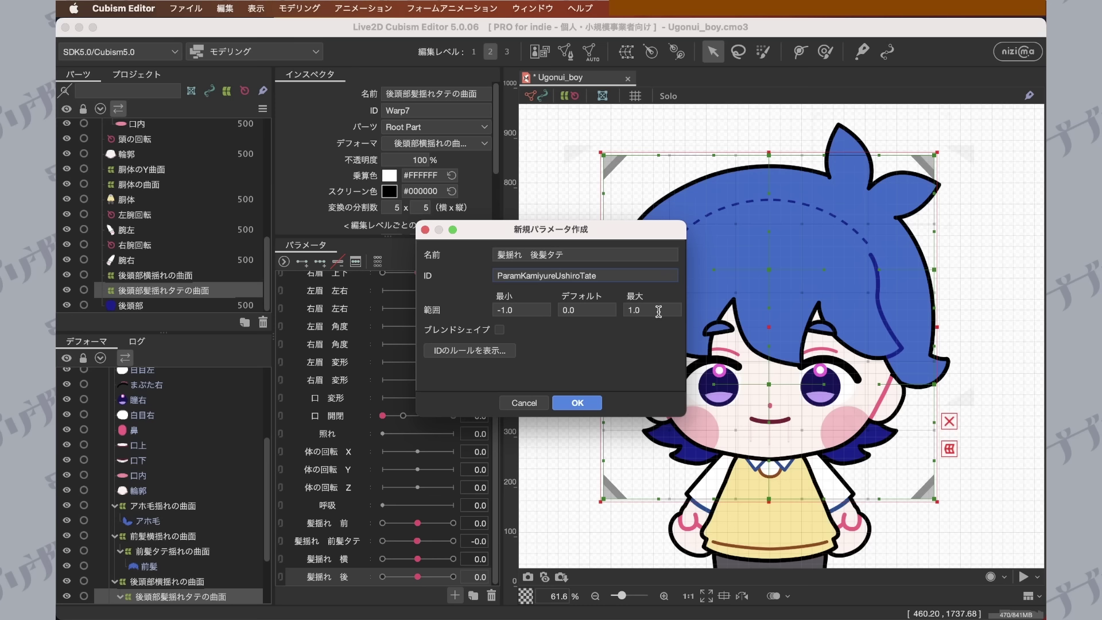
{"action": "left_click", "coordinate": [566, 404]}
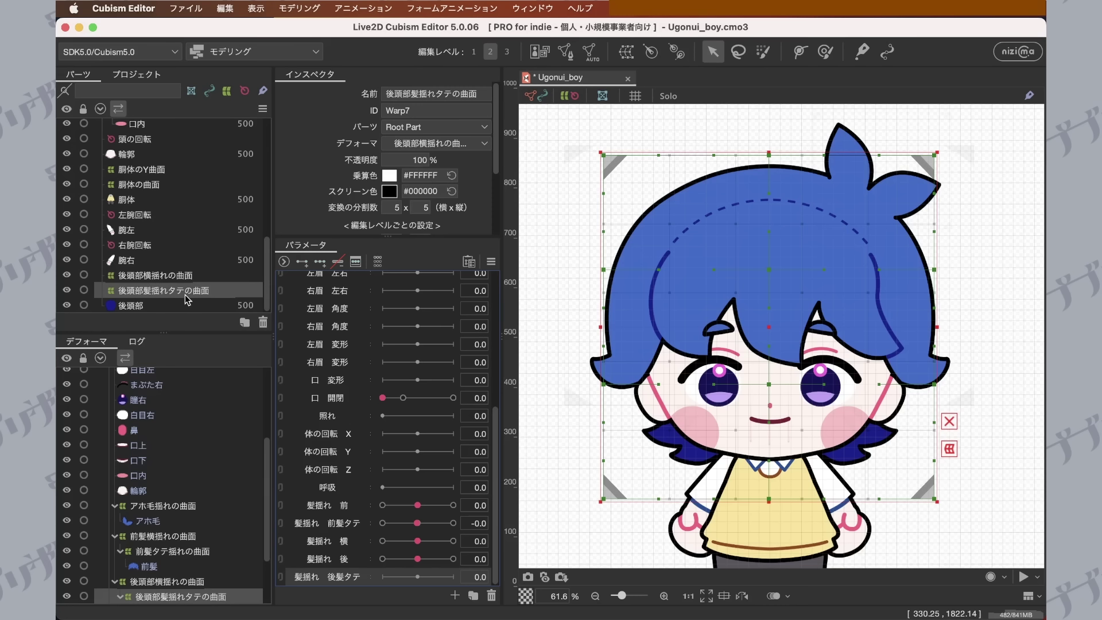
Add three keys to 髪揺れ 後髪タテ and, at -1.0, pull the back-hair deformer's lower corners inward and its bottom centre point down.
{"action": "left_click", "coordinate": [320, 261]}
{"action": "left_click", "coordinate": [382, 576]}
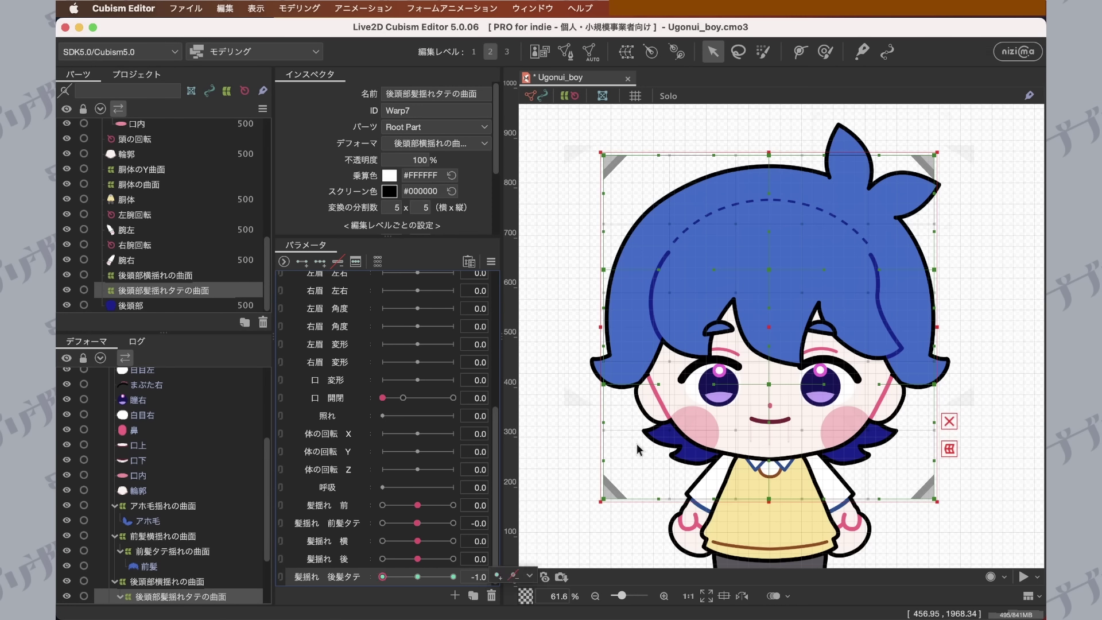
{"action": "left_click_drag", "start_coordinate": [603, 498], "coordinate": [637, 497]}
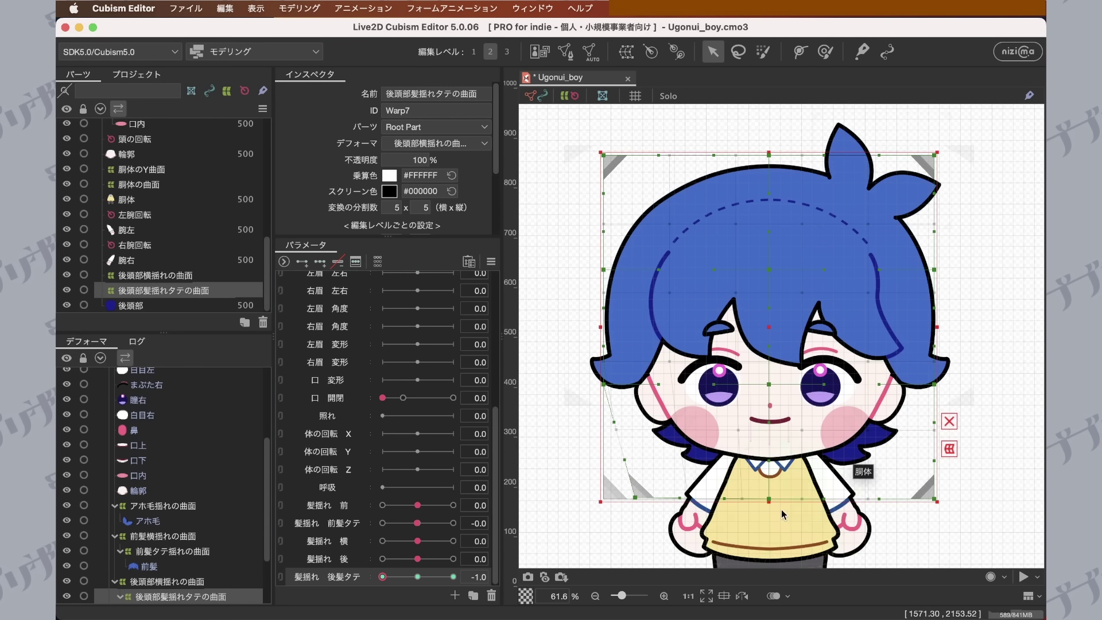
{"action": "left_click_drag", "start_coordinate": [768, 499], "coordinate": [769, 508]}
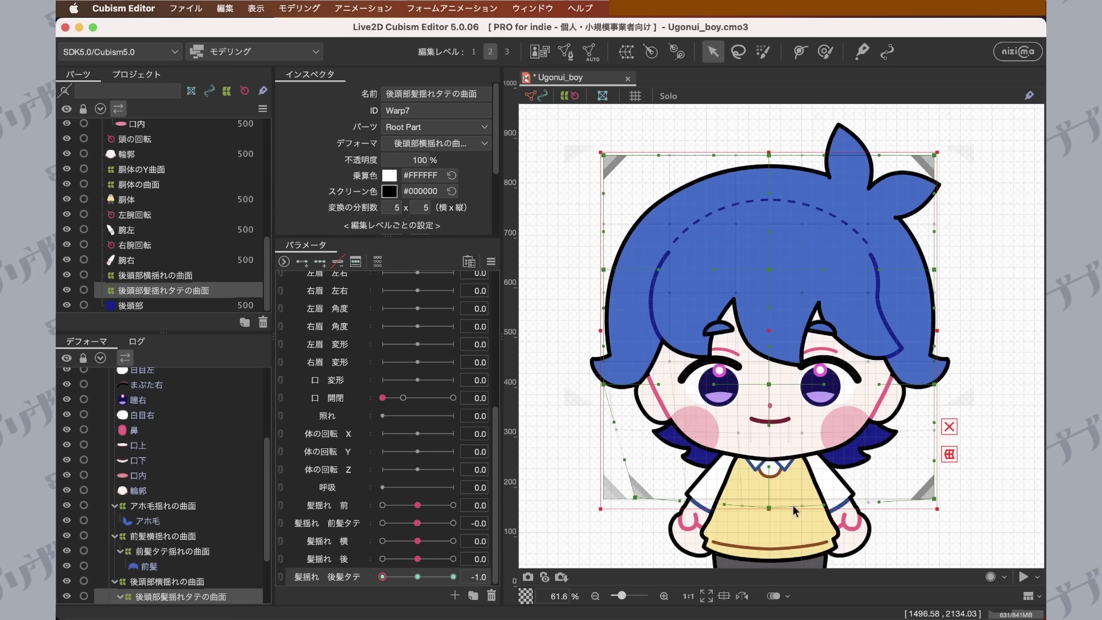
{"action": "left_click_drag", "start_coordinate": [934, 499], "coordinate": [905, 499]}
Test the back-hair sway and refine its -1.0 shape by moving the lower corners further inward and down and lowering the bottom centre point.
{"action": "left_click", "coordinate": [382, 577]}
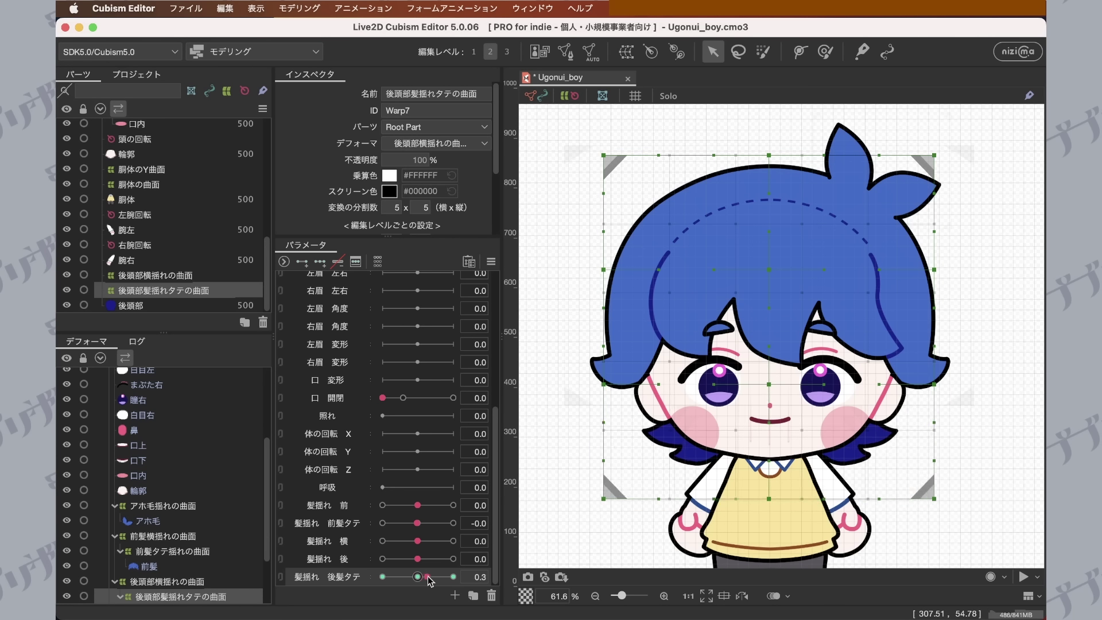
{"action": "left_click_drag", "start_coordinate": [635, 497], "coordinate": [643, 503]}
{"action": "left_click_drag", "start_coordinate": [772, 508], "coordinate": [771, 511]}
{"action": "left_click_drag", "start_coordinate": [906, 500], "coordinate": [903, 506]}
{"action": "left_click_drag", "start_coordinate": [382, 577], "coordinate": [404, 586]}
At 髪揺れ 後髪タテ 1.0, spread the back-hair deformer's lower corners outward and up, raise its bottom centre point, and return the parameter to 0.0.
{"action": "left_click", "coordinate": [453, 576]}
{"action": "left_click", "coordinate": [935, 497]}
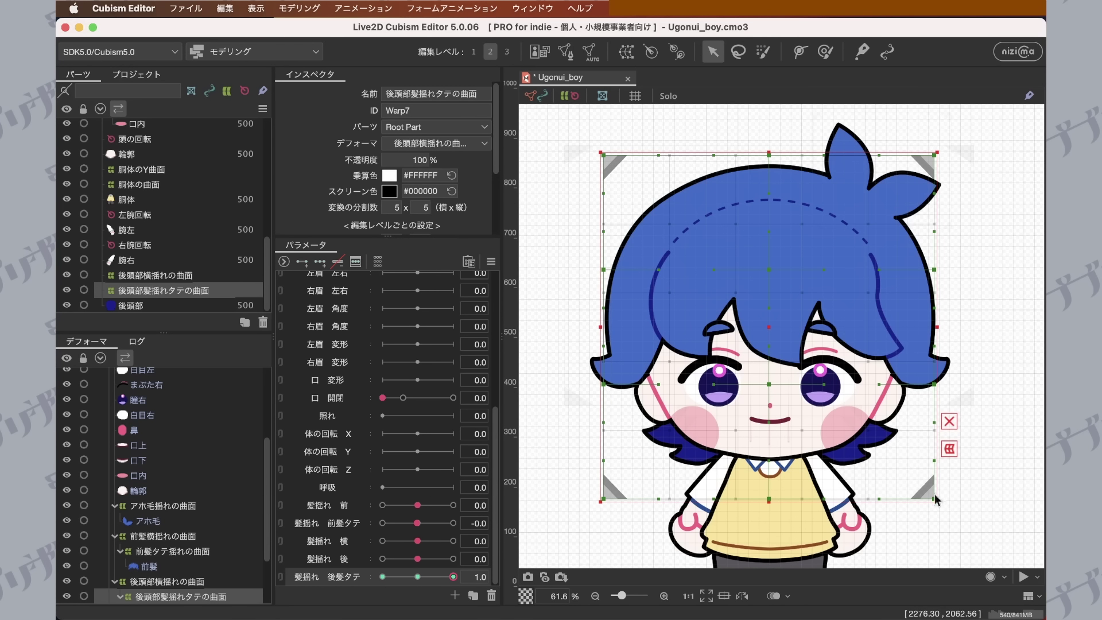
{"action": "left_click_drag", "start_coordinate": [936, 499], "coordinate": [950, 466]}
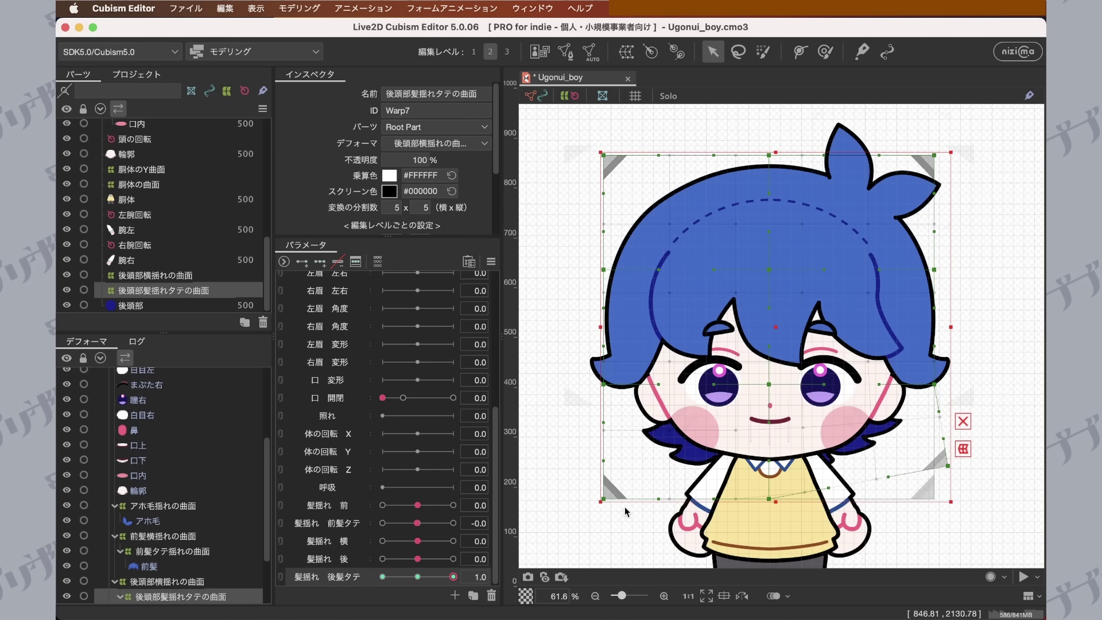
{"action": "left_click_drag", "start_coordinate": [602, 497], "coordinate": [590, 473]}
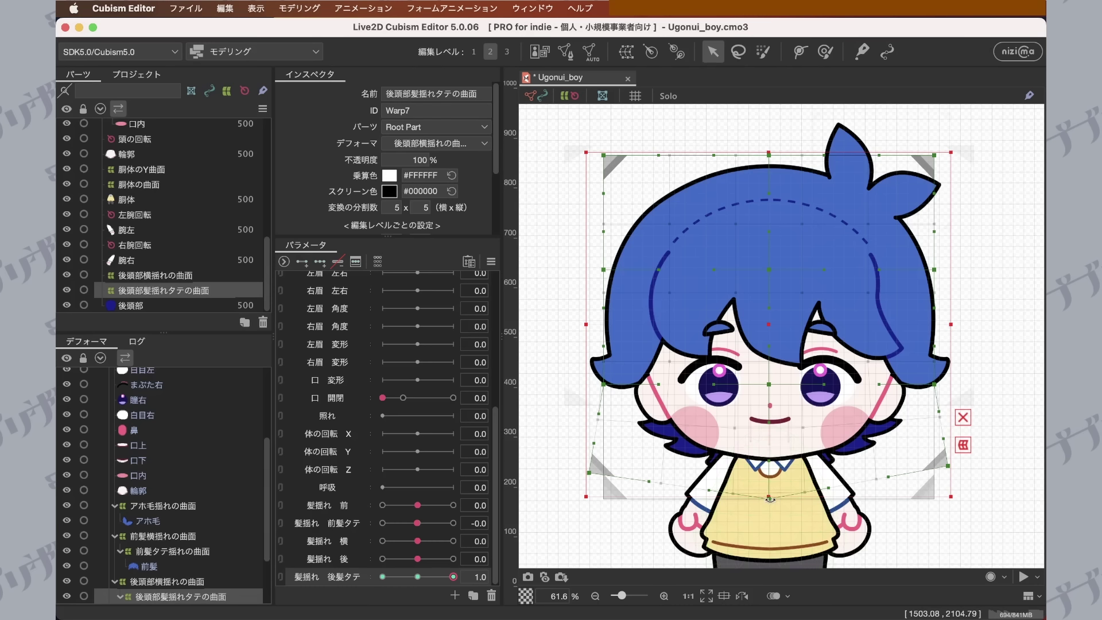
{"action": "scroll", "coordinate": [772, 507], "scroll_direction": "up", "scroll_amount": 3}
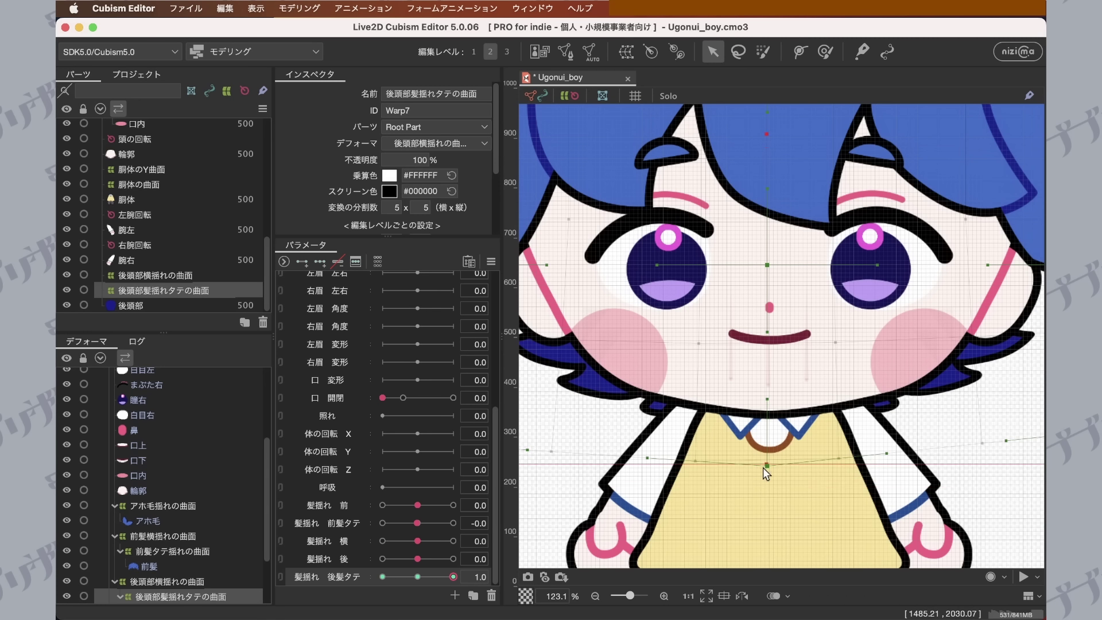
{"action": "scroll", "coordinate": [765, 479], "scroll_direction": "down", "scroll_amount": 5}
{"action": "scroll", "coordinate": [765, 475], "scroll_direction": "up", "scroll_amount": 4}
{"action": "scroll", "coordinate": [765, 475], "scroll_direction": "down", "scroll_amount": 2}
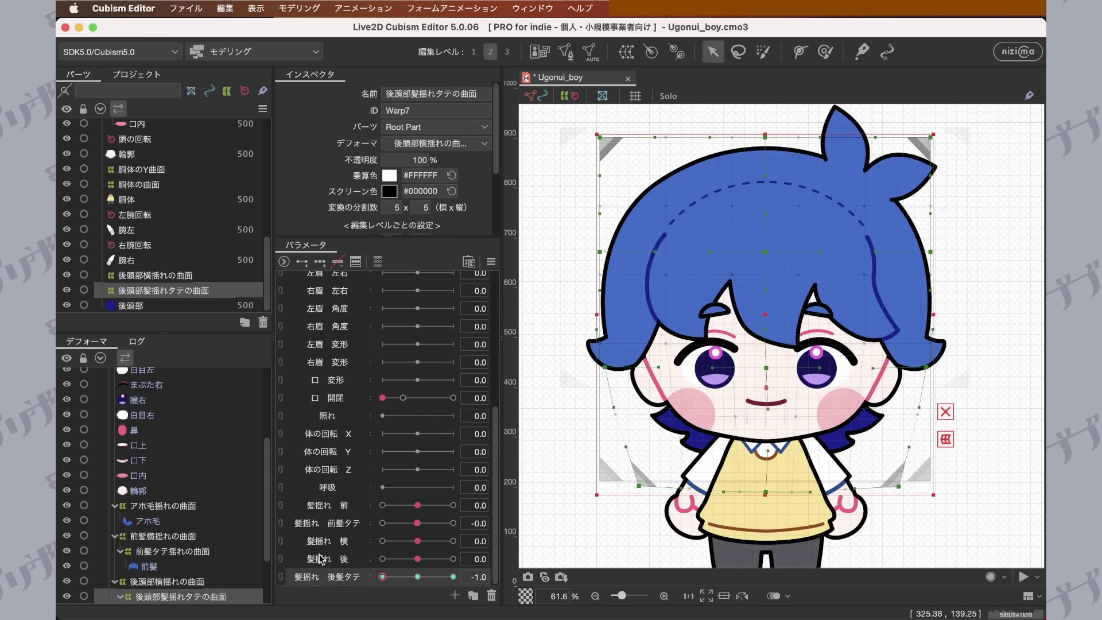
{"action": "left_click_drag", "start_coordinate": [453, 576], "coordinate": [420, 580]}
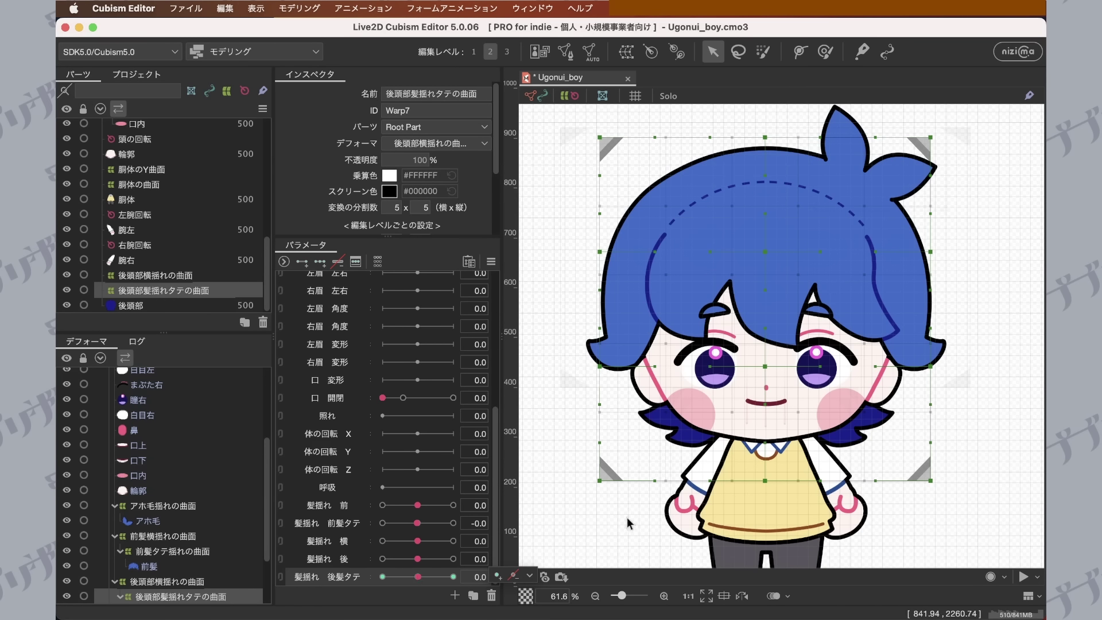
Deselect the back-hair deformer and save the Ugonui_boy model.
{"action": "left_click", "coordinate": [561, 274]}
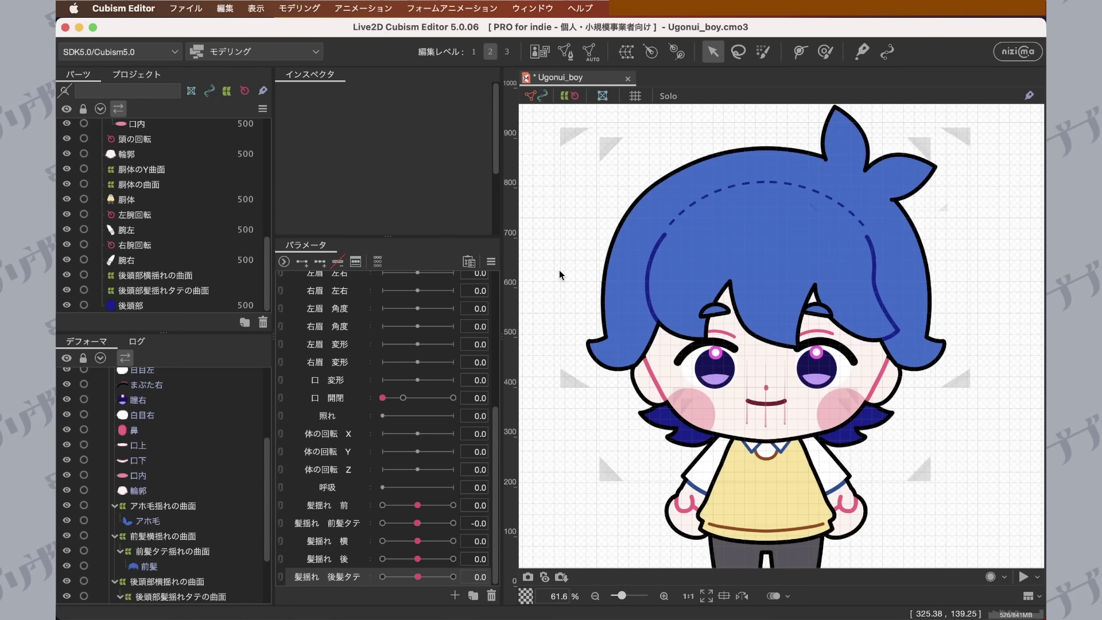
{"action": "left_click_drag", "start_coordinate": [561, 271], "coordinate": [577, 283]}
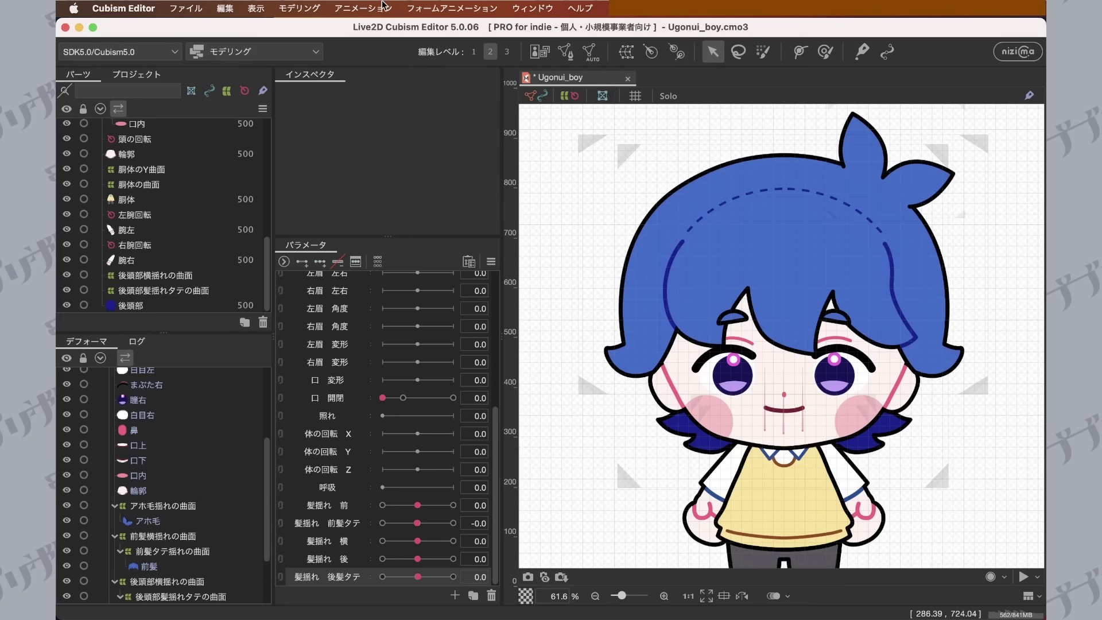
{"action": "left_click", "coordinate": [188, 7]}
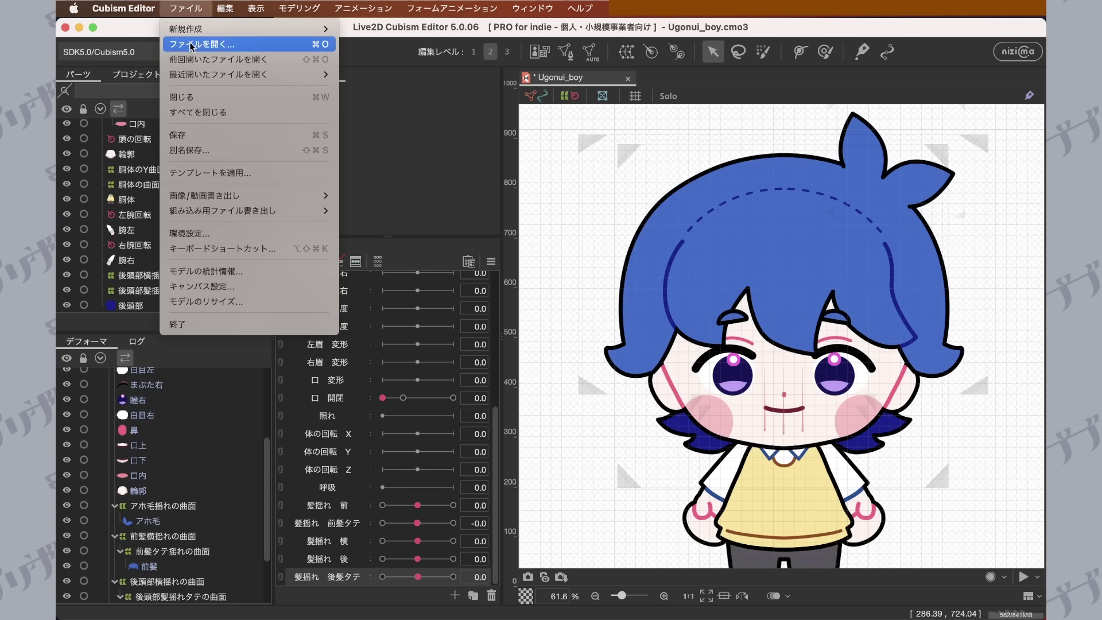
{"action": "left_click", "coordinate": [202, 133]}
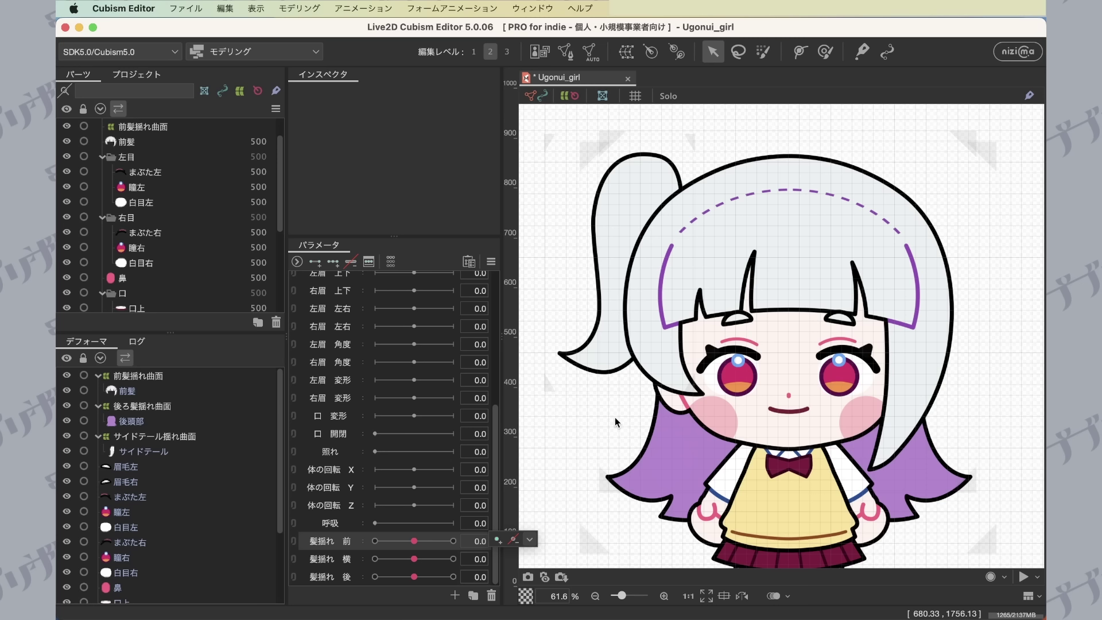
At 髪揺れ 前 -1.0, swing the girl's 前髪揺れ曲面 deformer left by moving its lower-left points outward and up and its lower centre points left.
{"action": "left_click", "coordinate": [165, 127]}
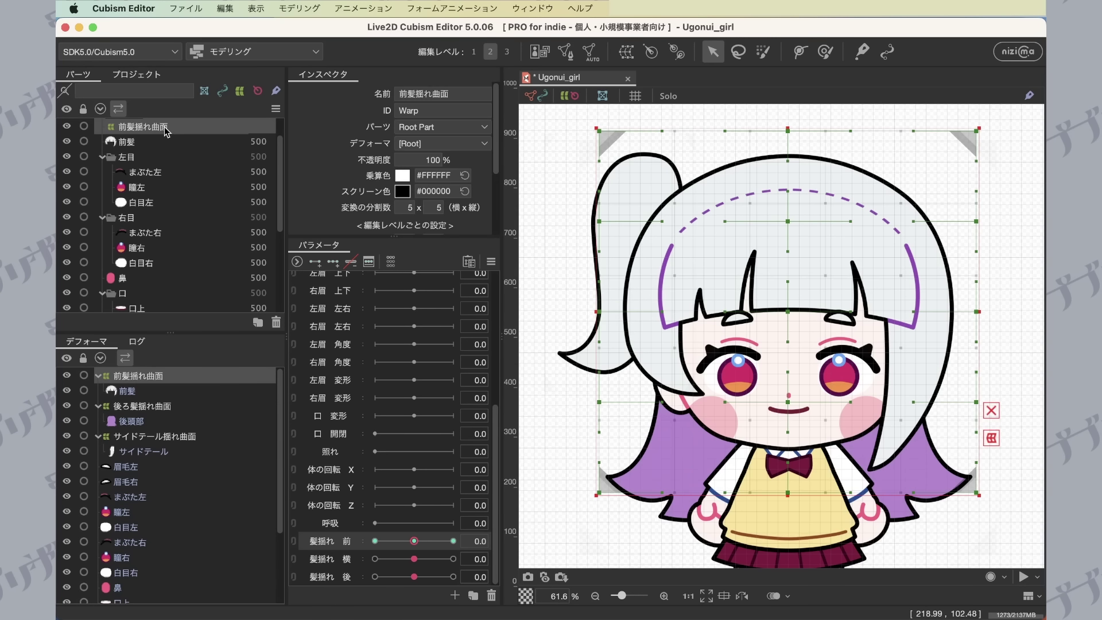
{"action": "scroll", "coordinate": [446, 172], "scroll_direction": "down", "scroll_amount": 3}
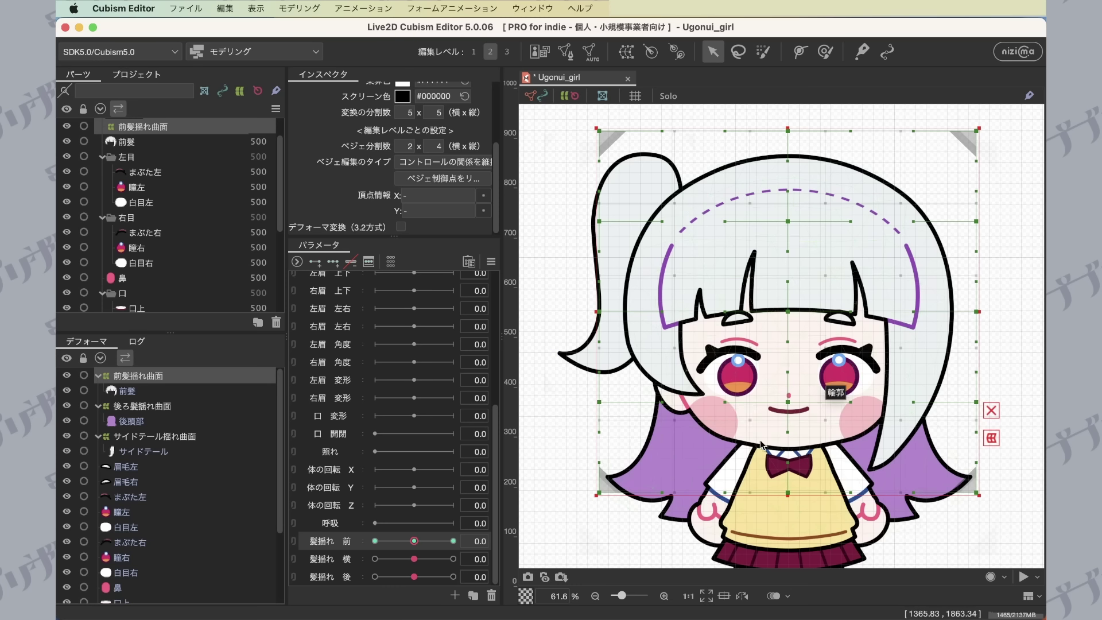
{"action": "left_click", "coordinate": [375, 541]}
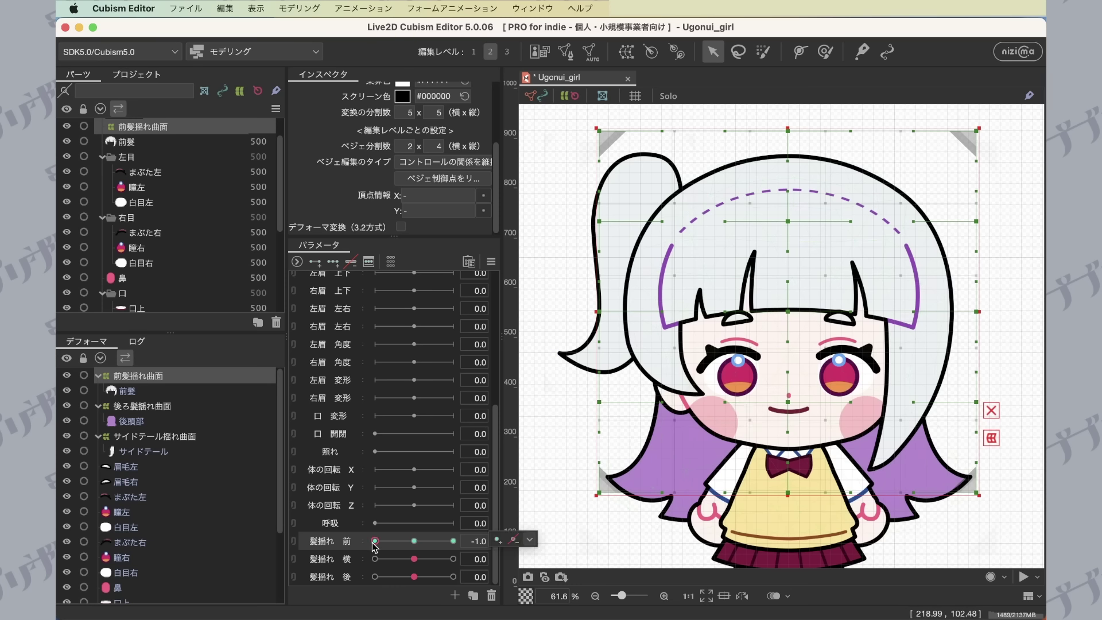
{"action": "left_click_drag", "start_coordinate": [600, 405], "coordinate": [565, 364]}
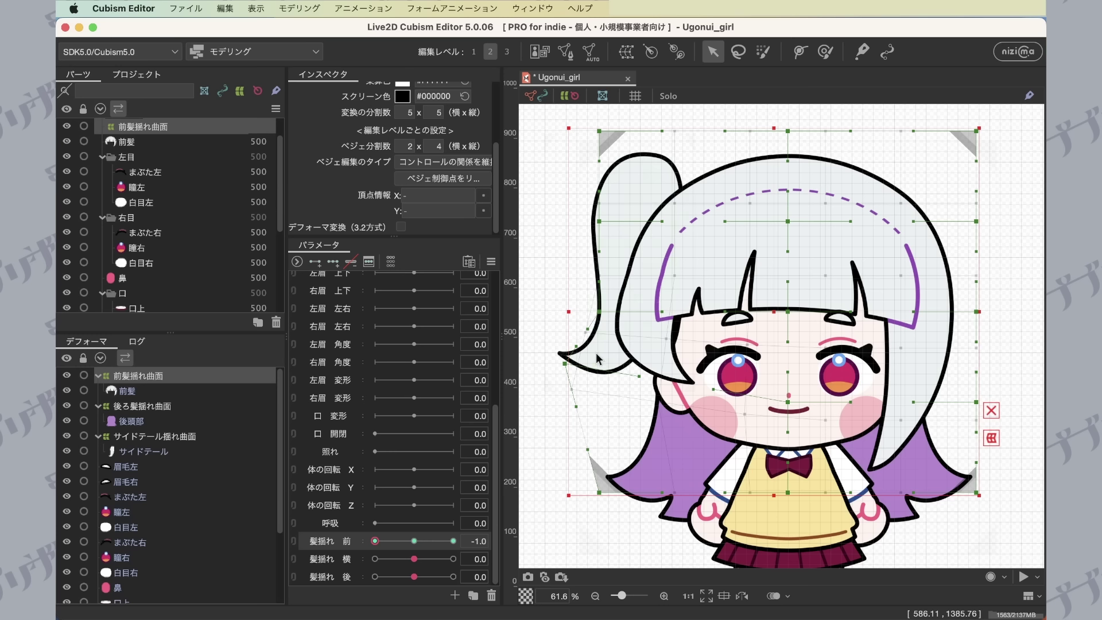
{"action": "left_click_drag", "start_coordinate": [597, 492], "coordinate": [526, 432]}
{"action": "left_click_drag", "start_coordinate": [788, 492], "coordinate": [692, 475]}
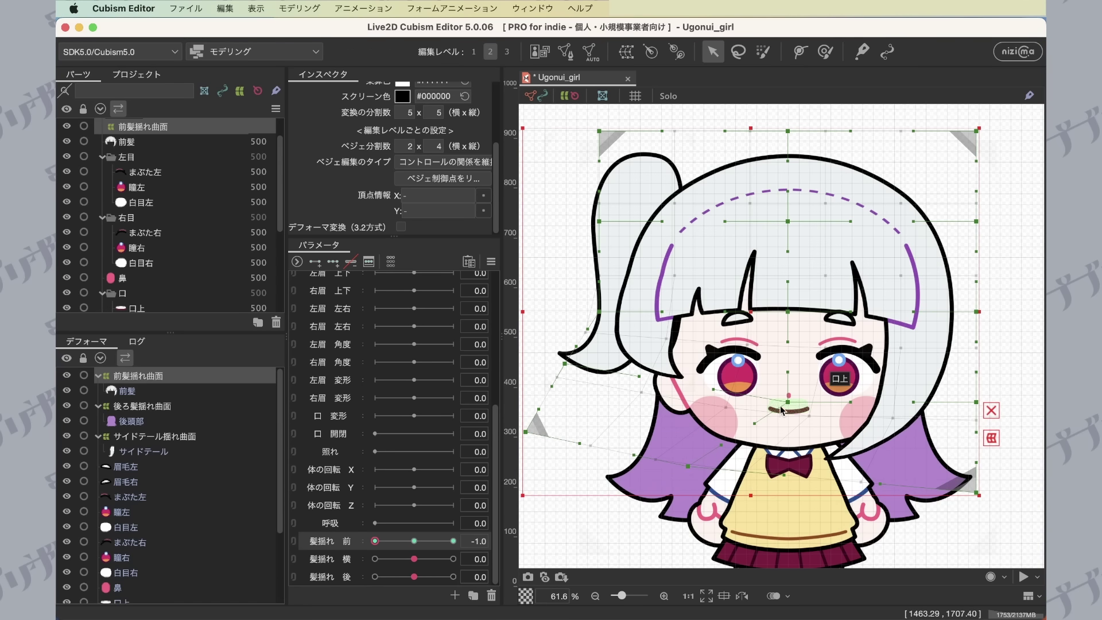
{"action": "left_click_drag", "start_coordinate": [787, 401], "coordinate": [749, 392]}
{"action": "left_click_drag", "start_coordinate": [525, 431], "coordinate": [504, 405]}
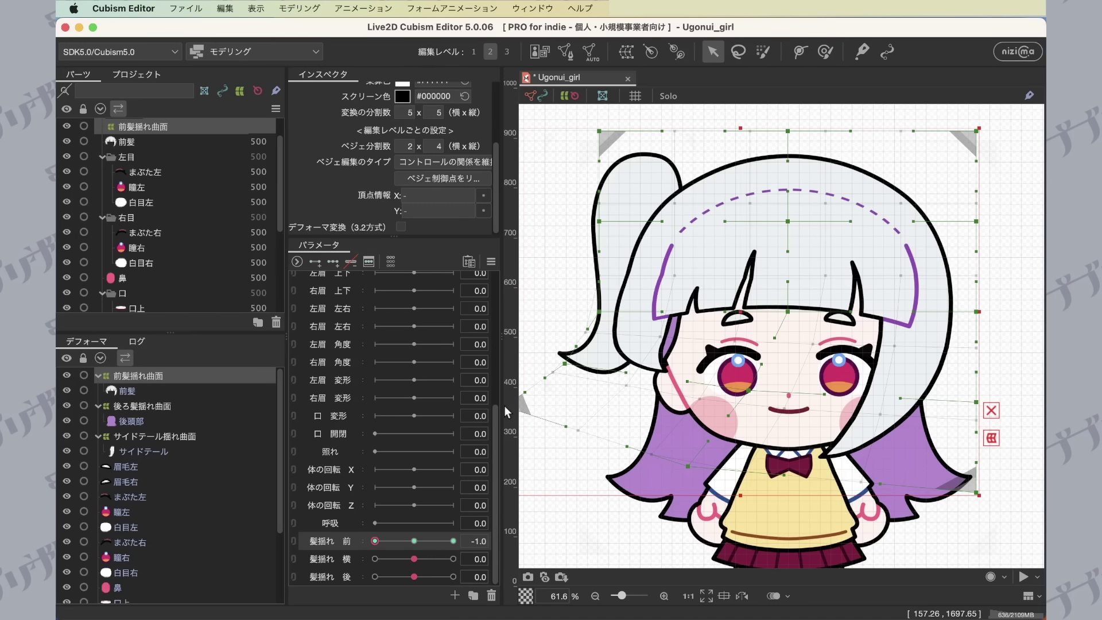
Refine the bangs' -1.0 shape by moving the lower right points inward, the centre point left, and adjusting both side midpoints.
{"action": "left_click_drag", "start_coordinate": [971, 492], "coordinate": [933, 492]}
{"action": "left_click_drag", "start_coordinate": [974, 404], "coordinate": [958, 403]}
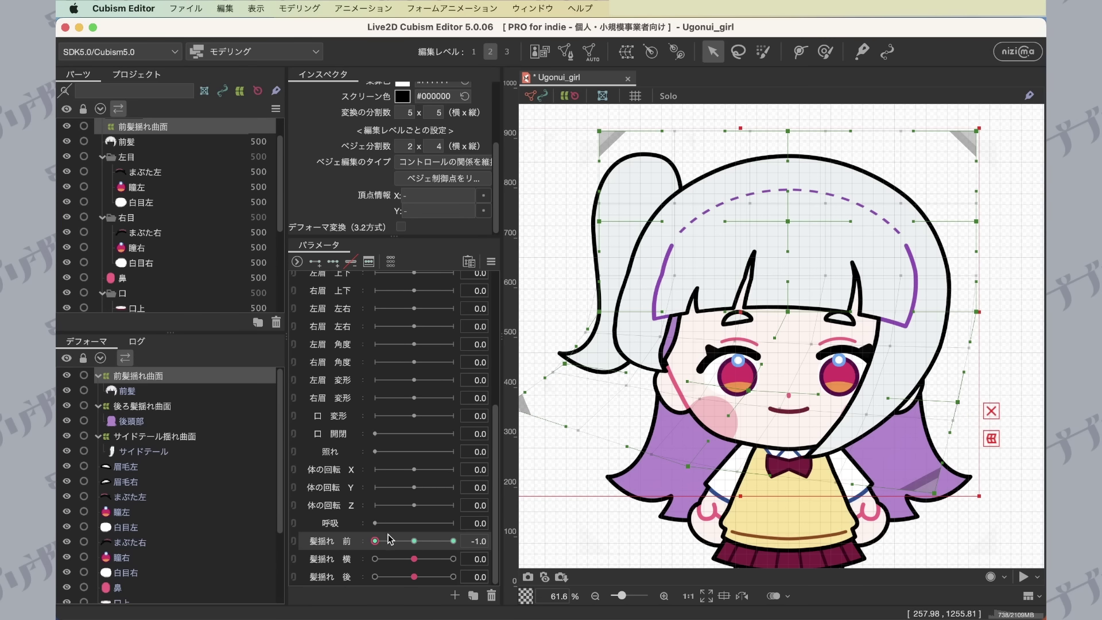
{"action": "left_click_drag", "start_coordinate": [389, 539], "coordinate": [354, 554]}
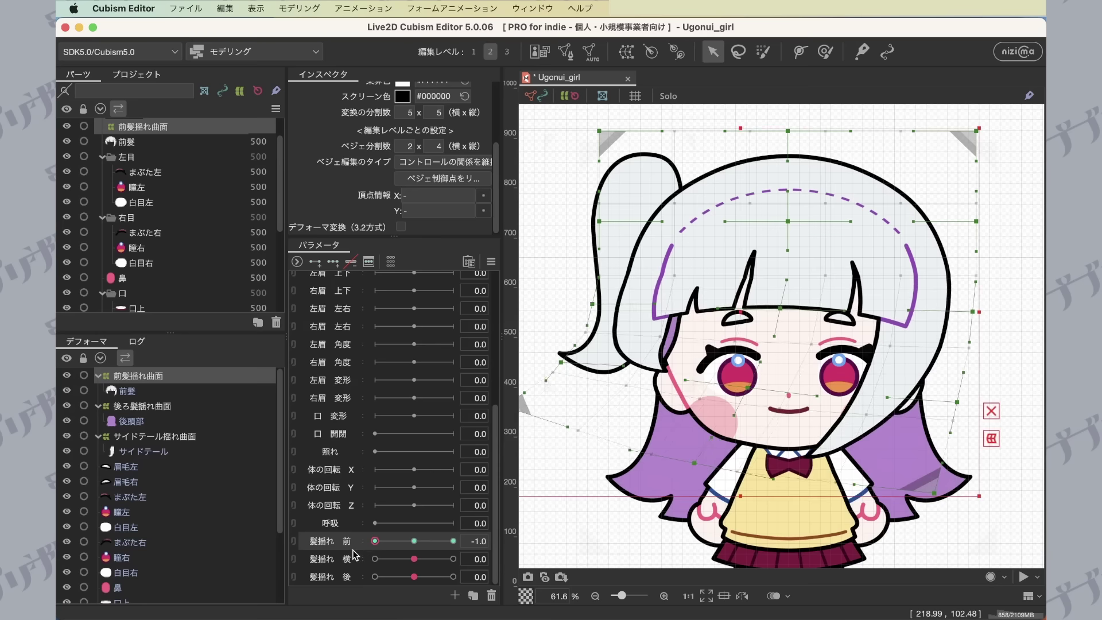
{"action": "left_click_drag", "start_coordinate": [782, 310], "coordinate": [770, 309]}
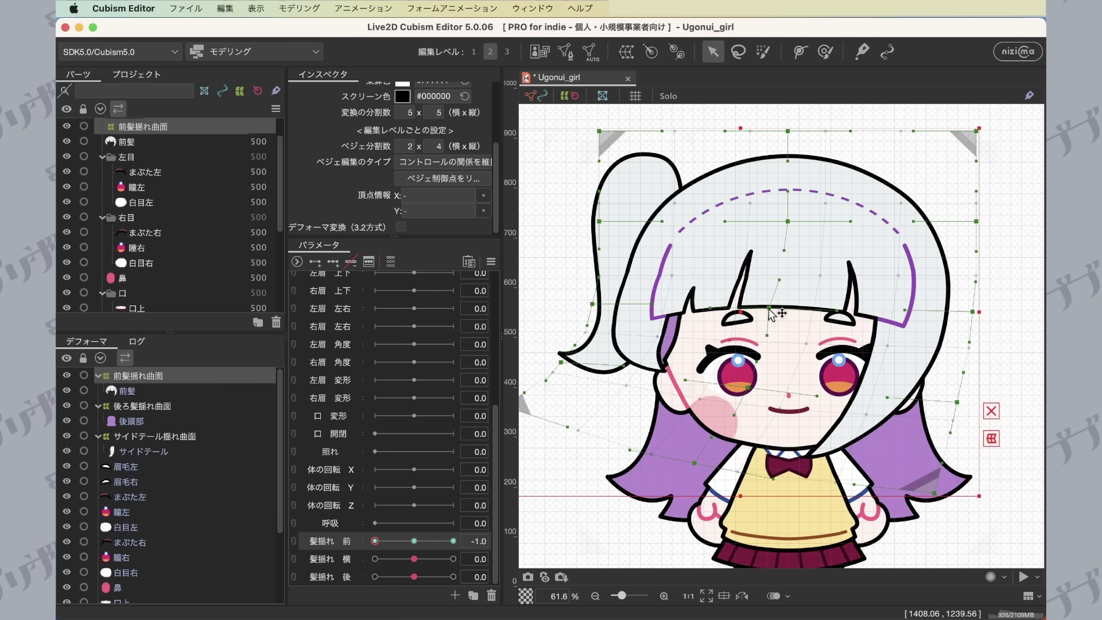
{"action": "left_click_drag", "start_coordinate": [592, 303], "coordinate": [588, 296]}
{"action": "left_click_drag", "start_coordinate": [974, 315], "coordinate": [973, 324]}
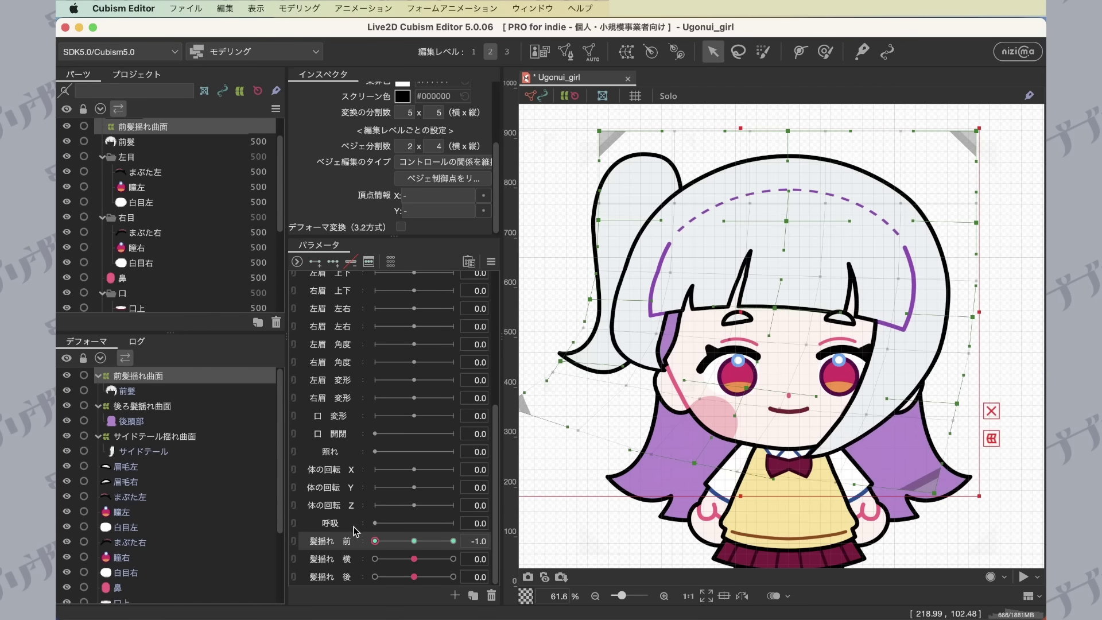
Mirror the 前髪揺れ曲面 motion horizontally from 髪揺れ 前 -1.0 and test the bangs sway at both ends.
{"action": "left_click", "coordinate": [490, 263]}
{"action": "left_click", "coordinate": [571, 397]}
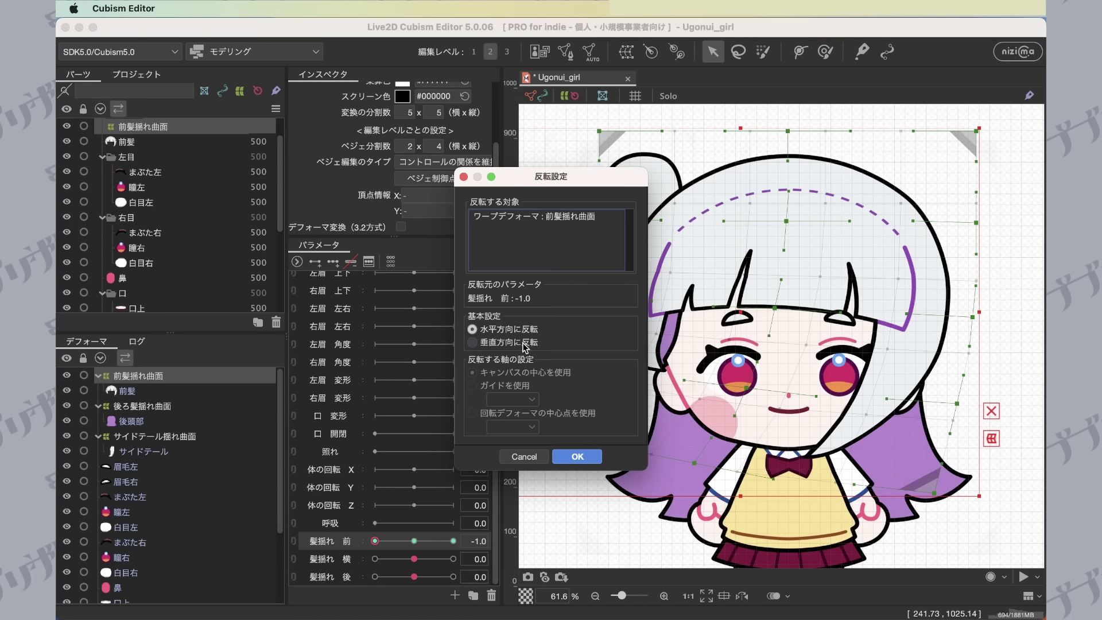
{"action": "left_click", "coordinate": [577, 457]}
{"action": "left_click_drag", "start_coordinate": [378, 541], "coordinate": [470, 551]}
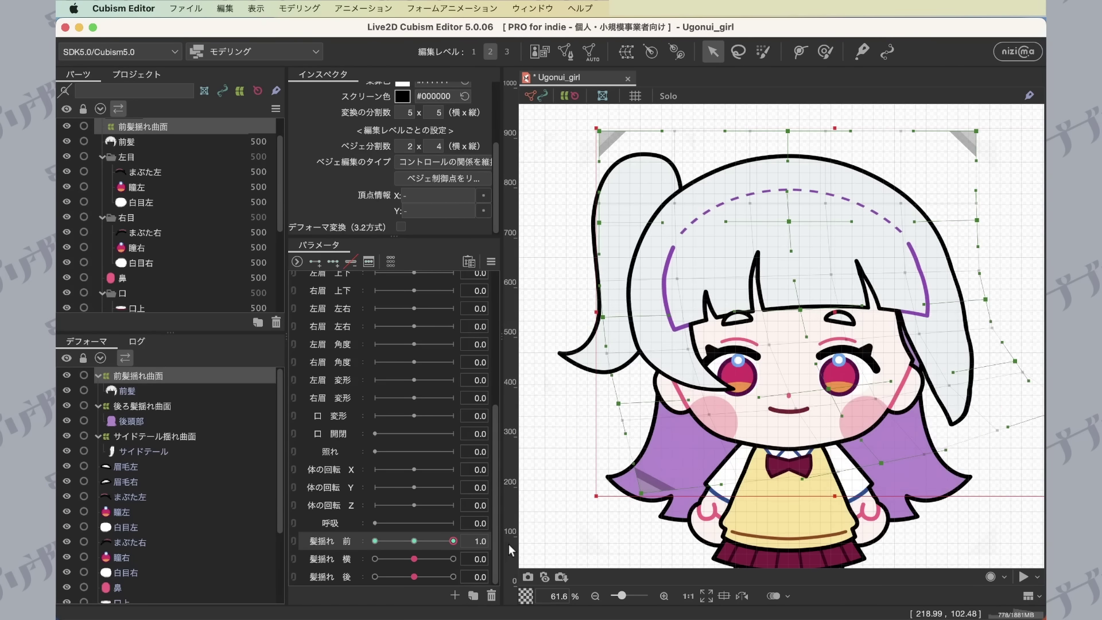
{"action": "left_click", "coordinate": [374, 541]}
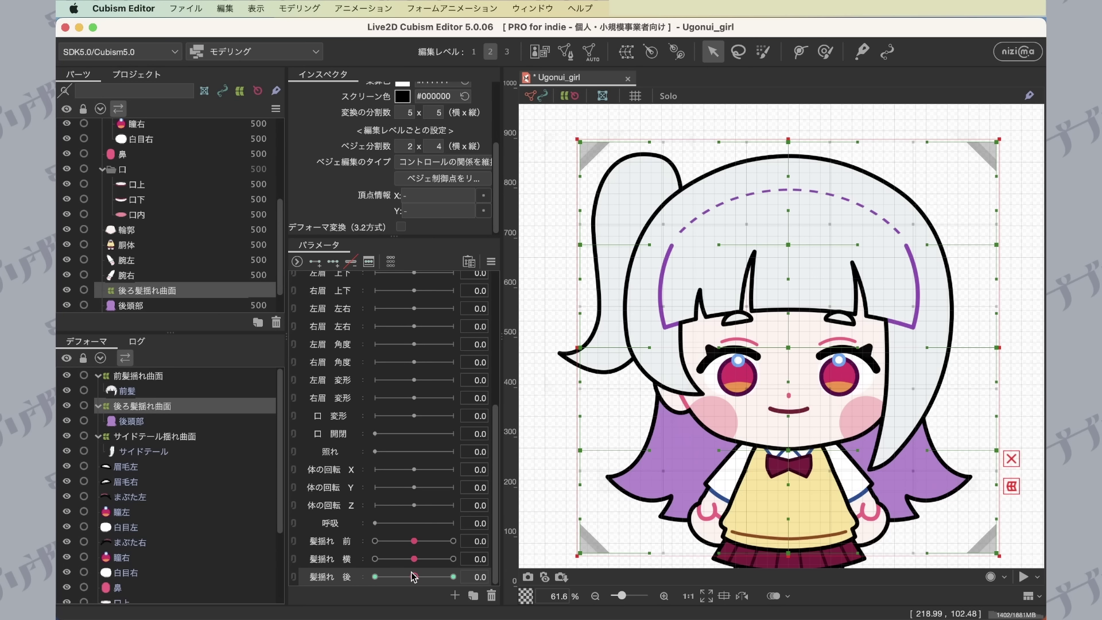
At 髪揺れ 後 -1.0, swing the 後ろ髪揺れ曲面 deformer left, raising its lower-left points and pulling its lower centre and right points leftward.
{"action": "left_click", "coordinate": [376, 577]}
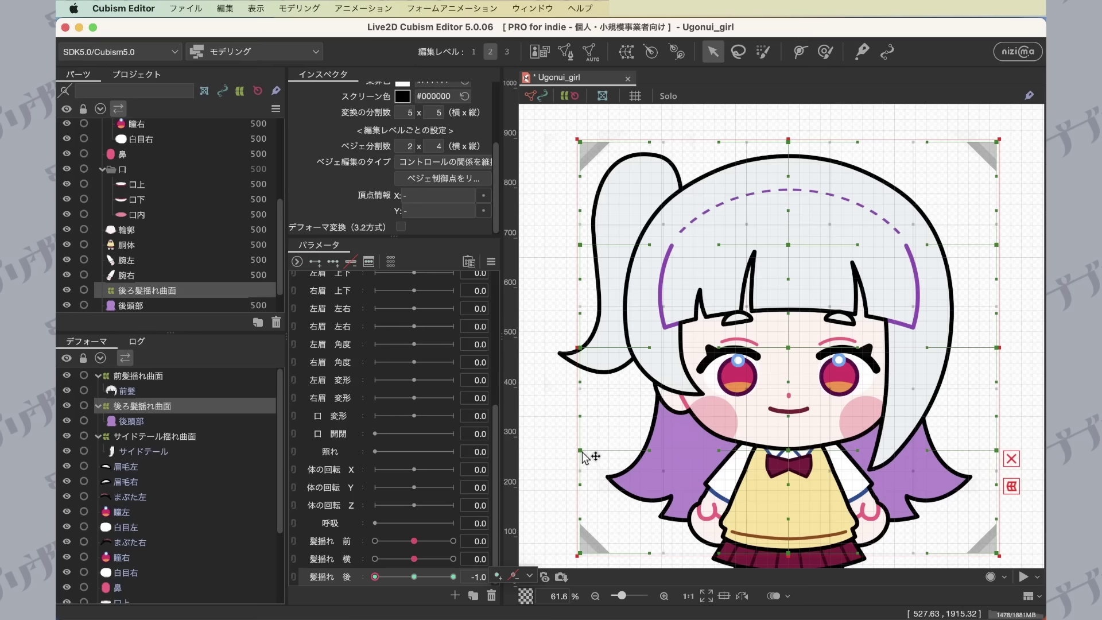
{"action": "left_click_drag", "start_coordinate": [579, 451], "coordinate": [556, 425]}
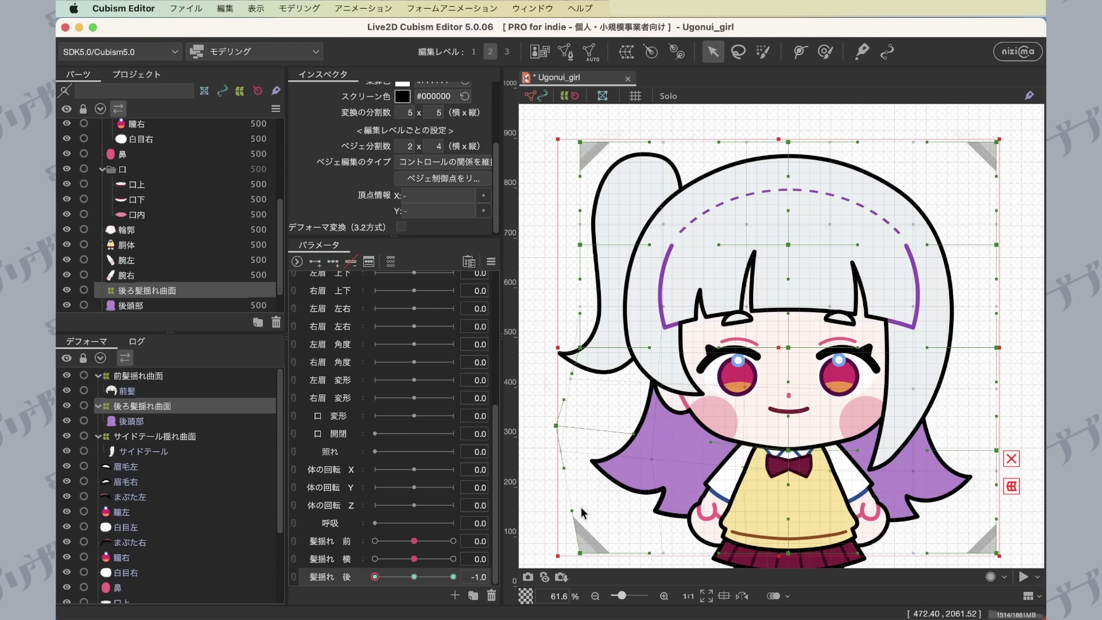
{"action": "left_click_drag", "start_coordinate": [580, 553], "coordinate": [519, 486]}
{"action": "left_click_drag", "start_coordinate": [789, 451], "coordinate": [742, 442]}
{"action": "left_click", "coordinate": [790, 555]}
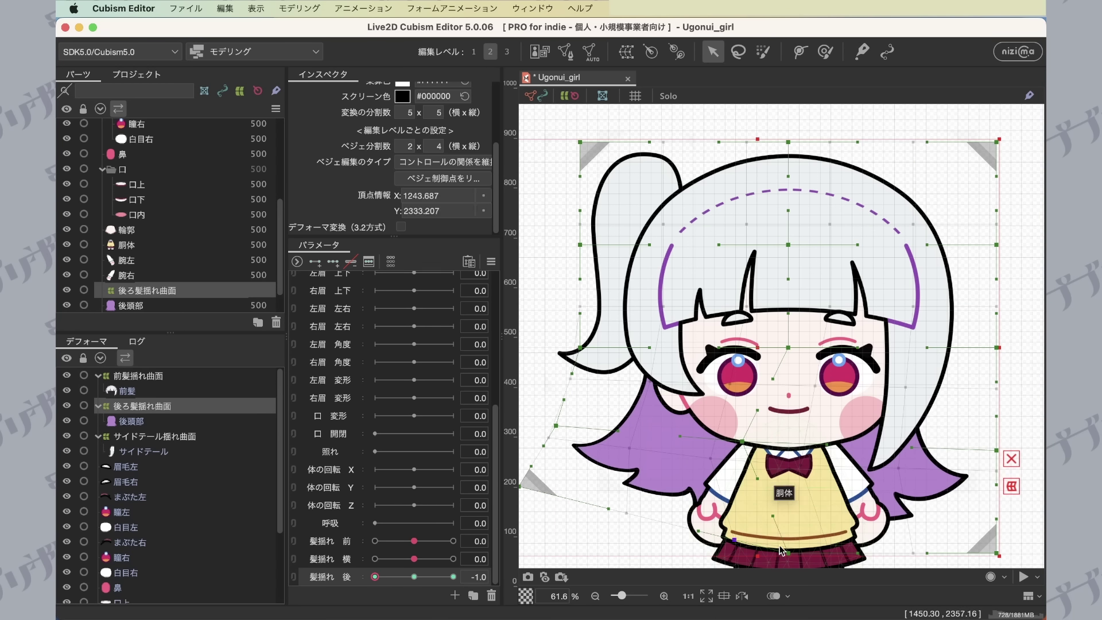
{"action": "left_click_drag", "start_coordinate": [790, 556], "coordinate": [692, 532]}
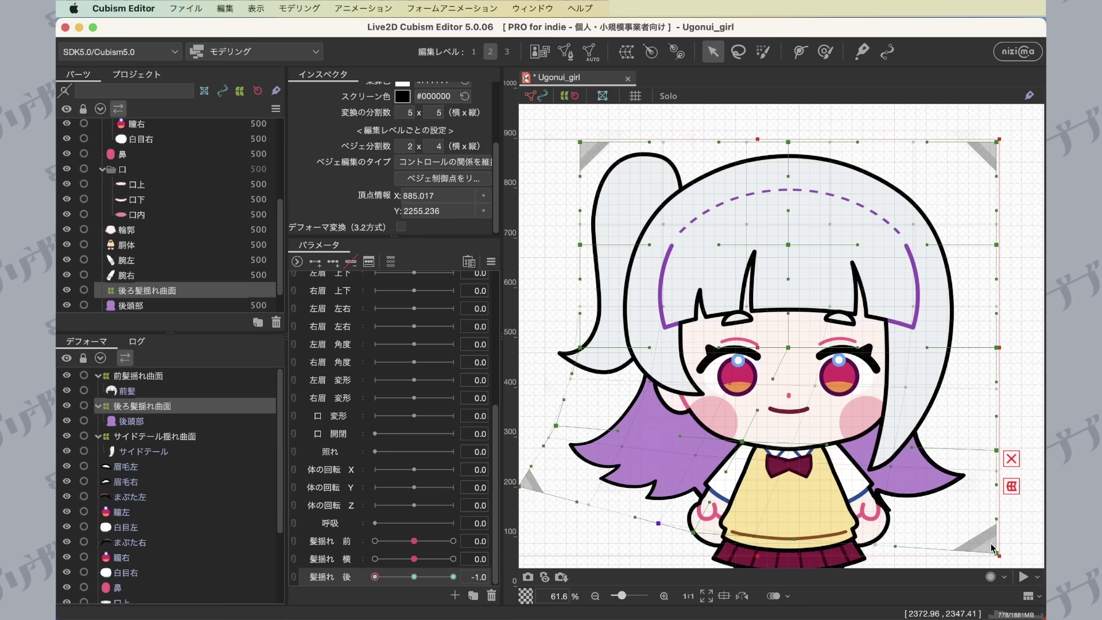
{"action": "left_click_drag", "start_coordinate": [997, 554], "coordinate": [952, 467]}
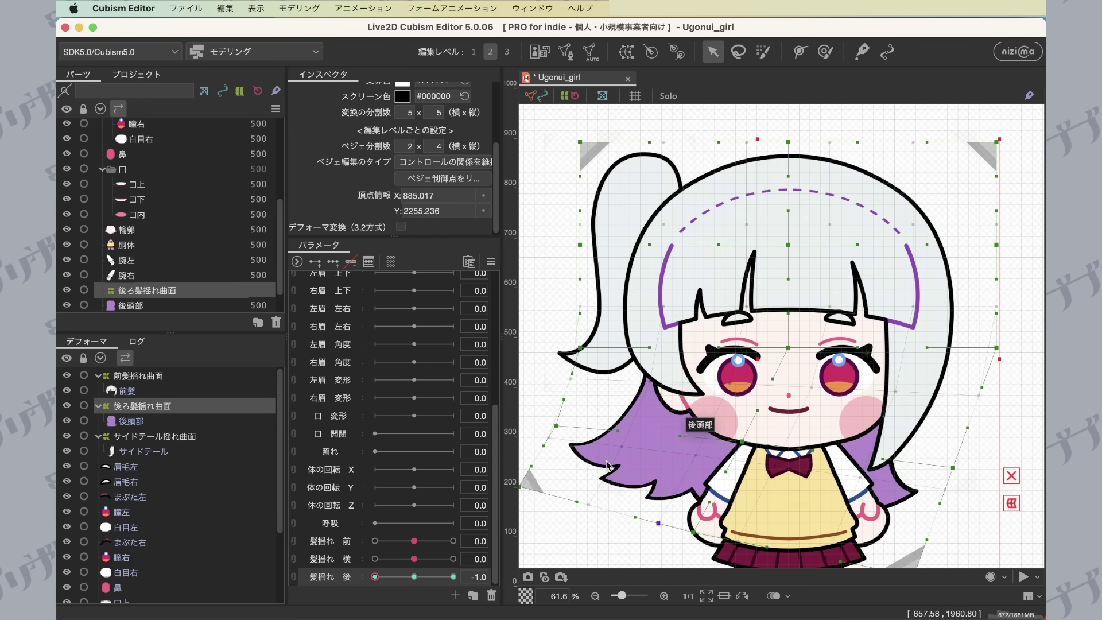
Mirror the 後ろ髪揺れ曲面 motion horizontally from 髪揺れ 後 -1.0 and return the parameter to 0.0.
{"action": "mouse_move", "coordinate": [376, 576]}
{"action": "left_mouse_down"}
{"action": "mouse_move", "coordinate": [425, 572]}
{"action": "mouse_move", "coordinate": [375, 576]}
{"action": "left_mouse_up"}
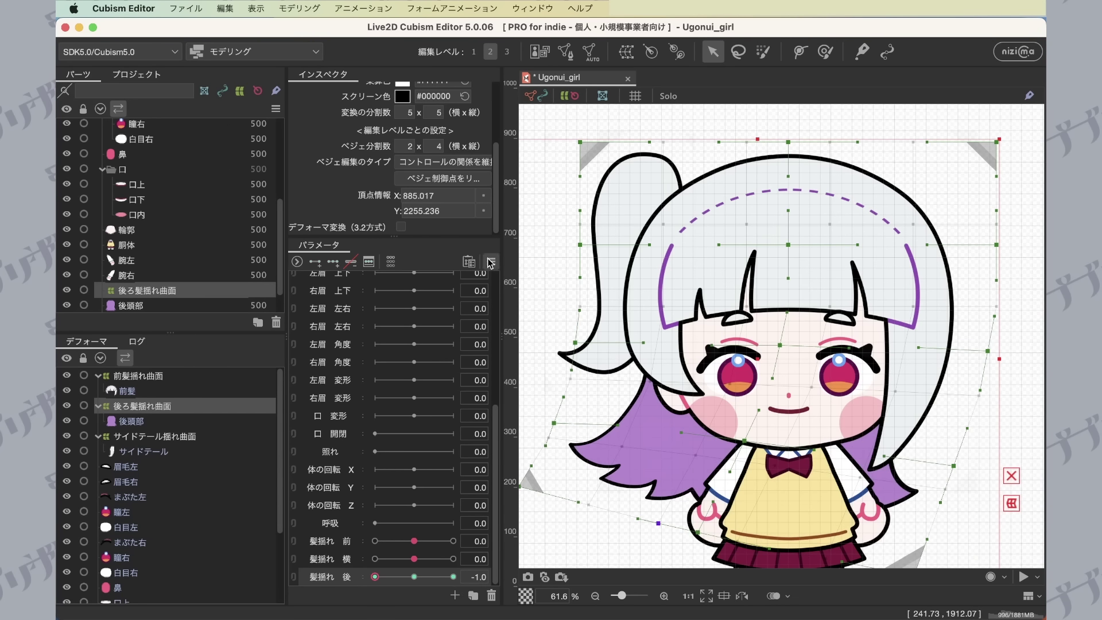
{"action": "left_click", "coordinate": [469, 262]}
{"action": "left_click", "coordinate": [537, 403]}
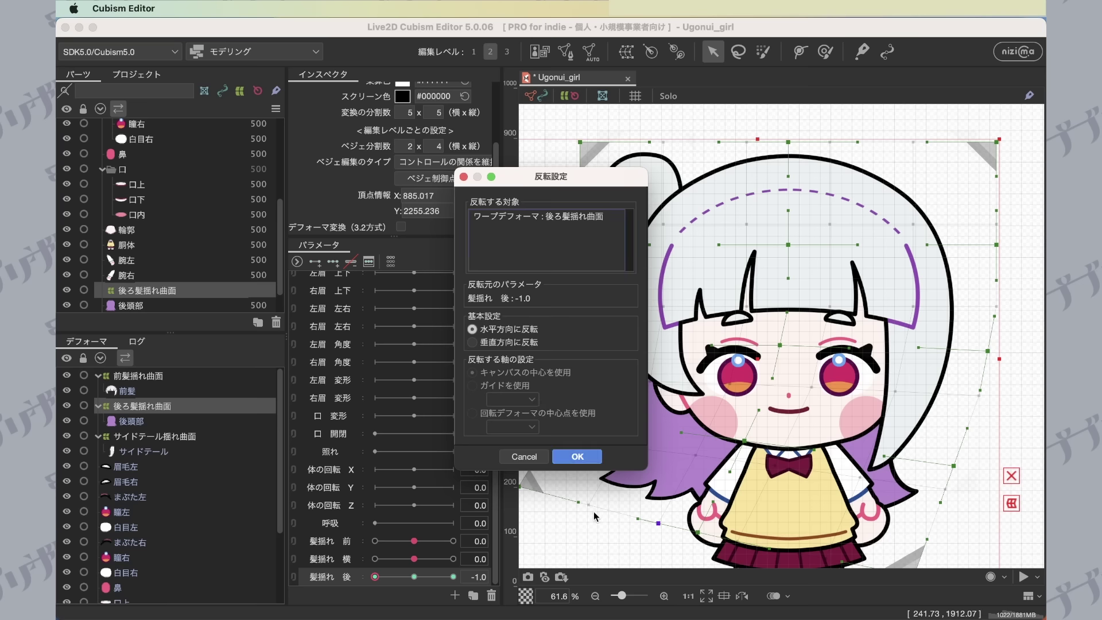
{"action": "left_click", "coordinate": [576, 456]}
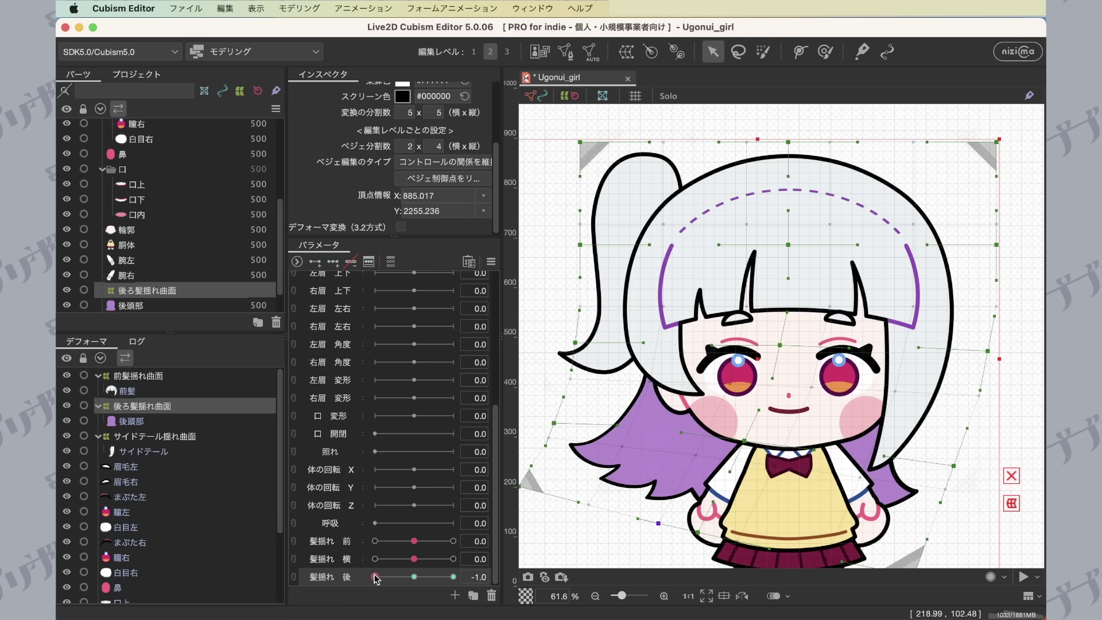
{"action": "left_click_drag", "start_coordinate": [373, 576], "coordinate": [413, 573]}
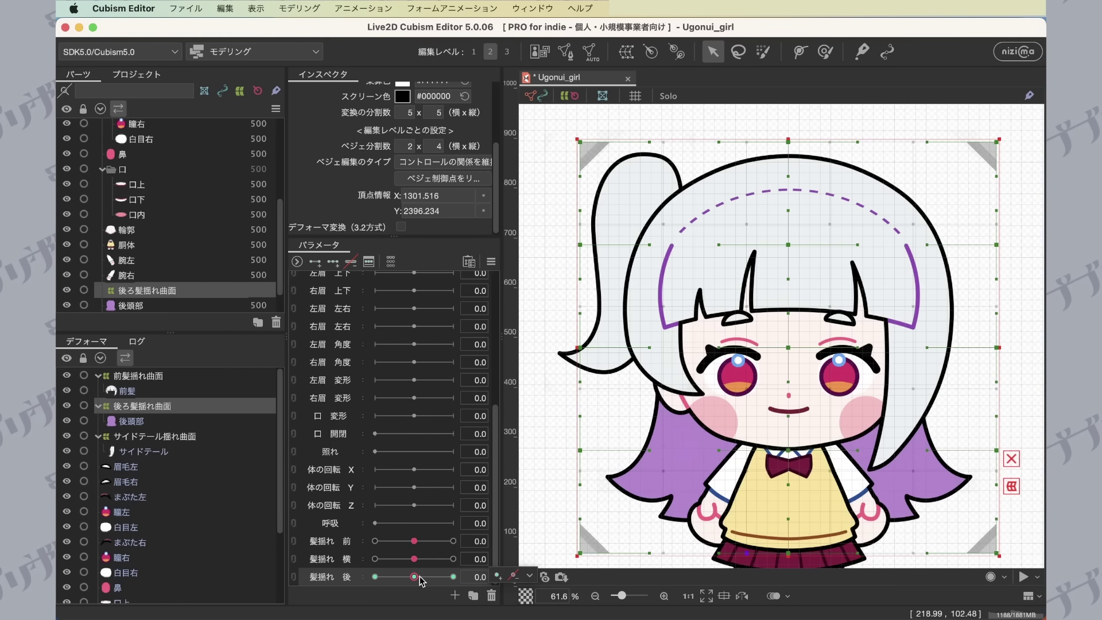
At 髪揺れ 横 -1.0, move the サイドテール揺れ曲面 deformer's lower-left corner outward and up and its bottom centre point left.
{"action": "left_click", "coordinate": [604, 225]}
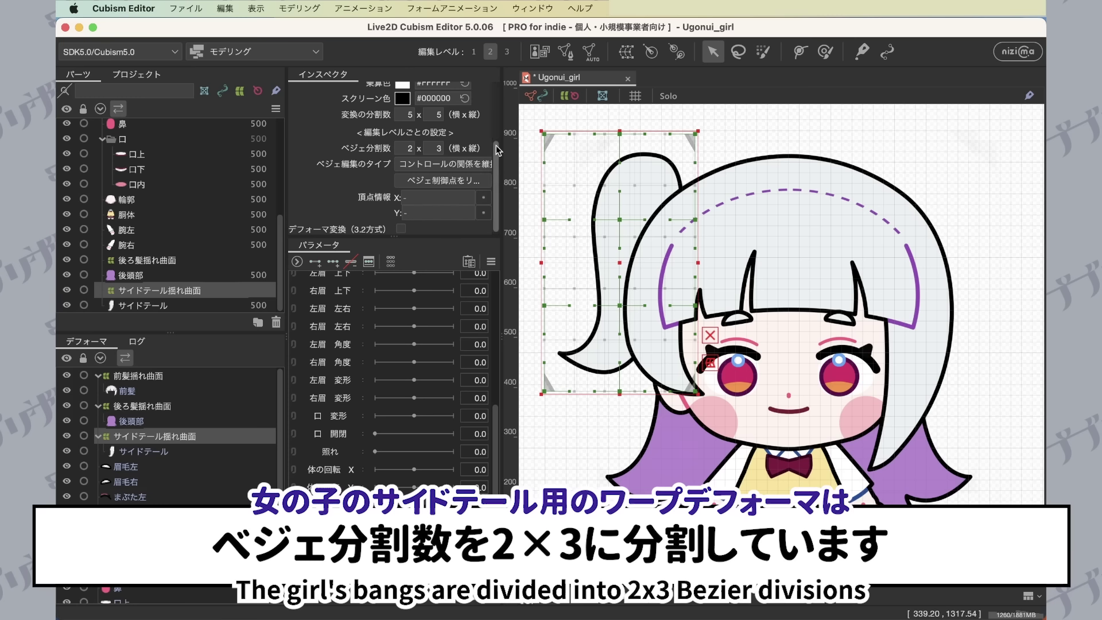
{"action": "left_click_drag", "start_coordinate": [496, 146], "coordinate": [491, 118]}
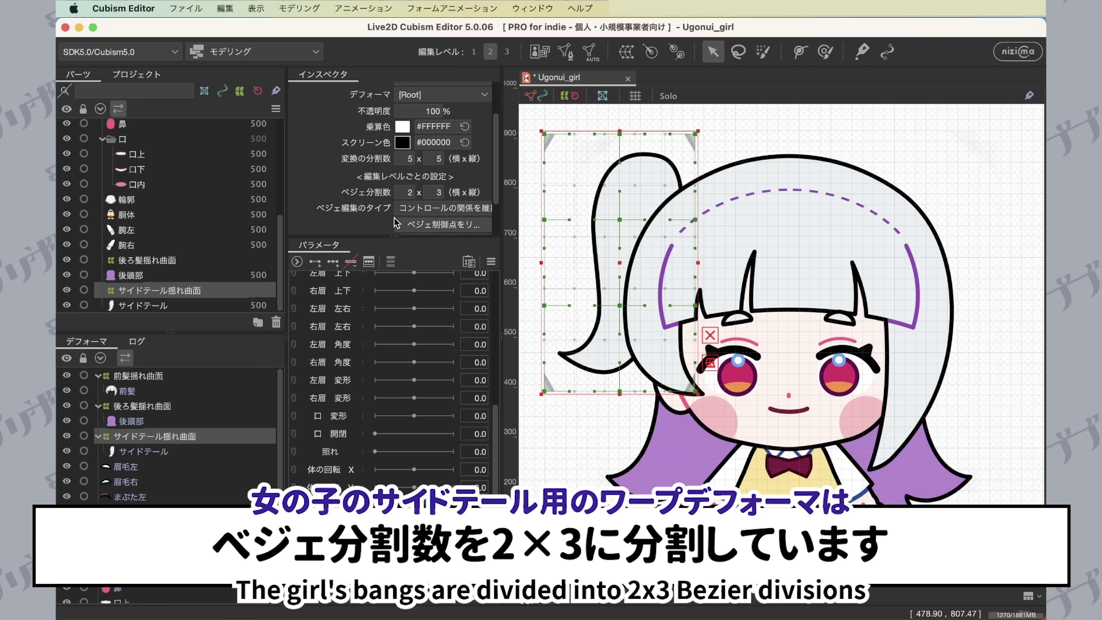
{"action": "left_click", "coordinate": [376, 558]}
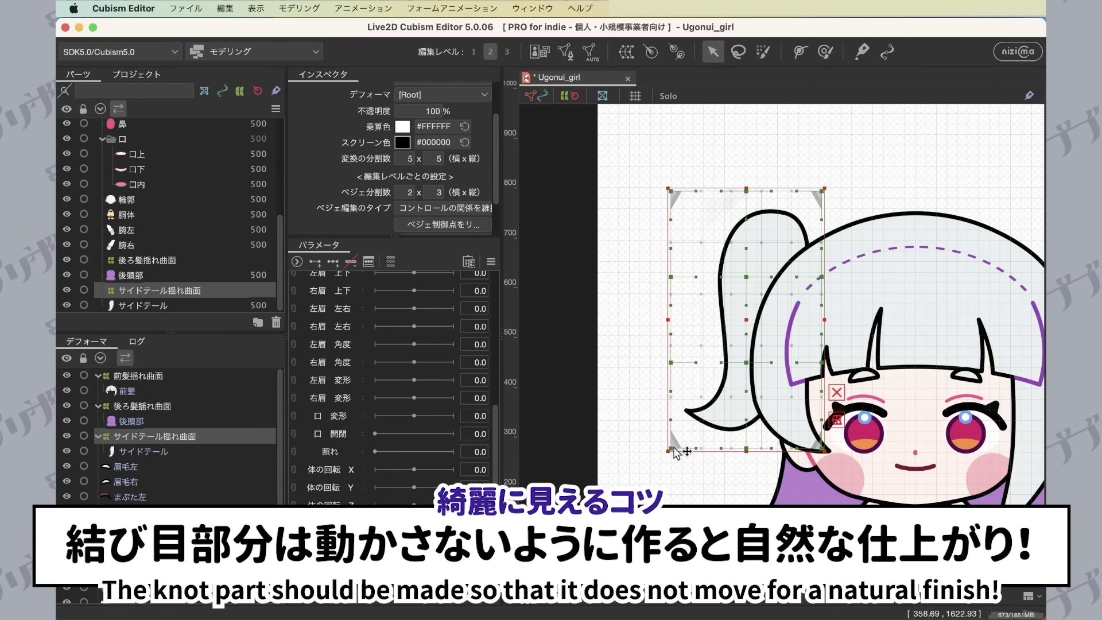
{"action": "left_click_drag", "start_coordinate": [670, 448], "coordinate": [631, 415]}
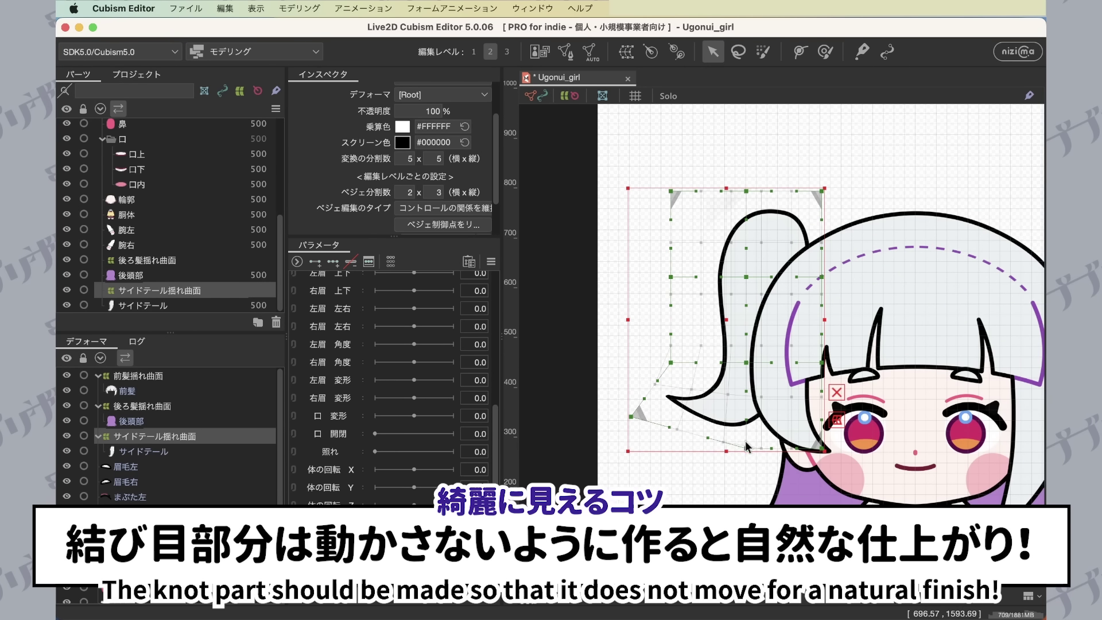
{"action": "left_click_drag", "start_coordinate": [748, 451], "coordinate": [696, 443]}
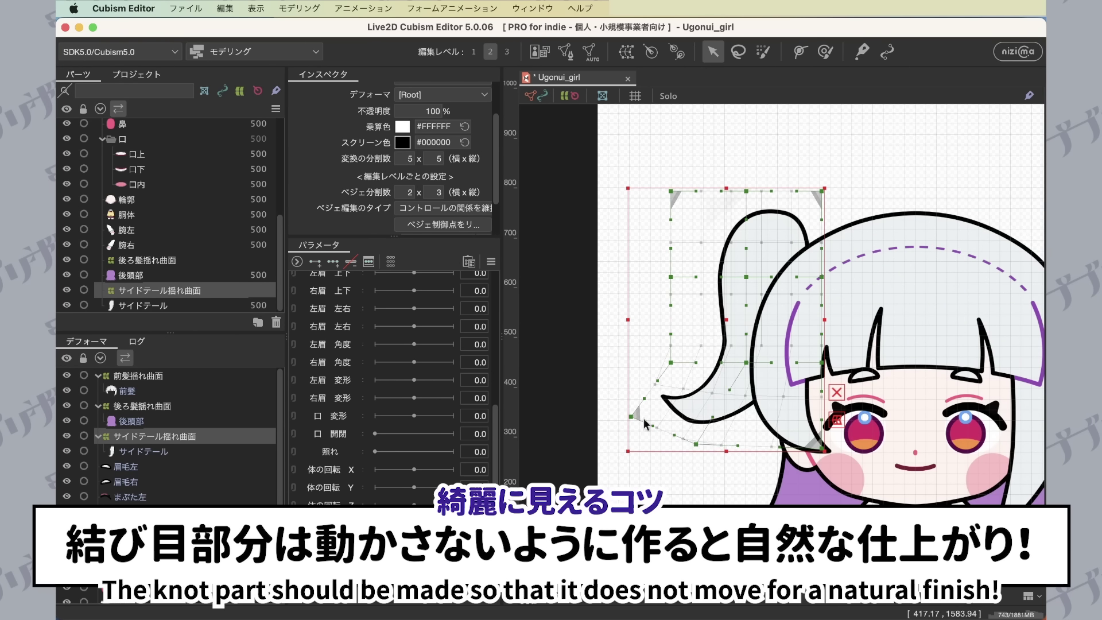
Refine the side tail's -1.0 shape by raising the lower-left corner, bottom centre and left edge points and moving the lower-right corner inward.
{"action": "left_click_drag", "start_coordinate": [631, 417], "coordinate": [631, 398]}
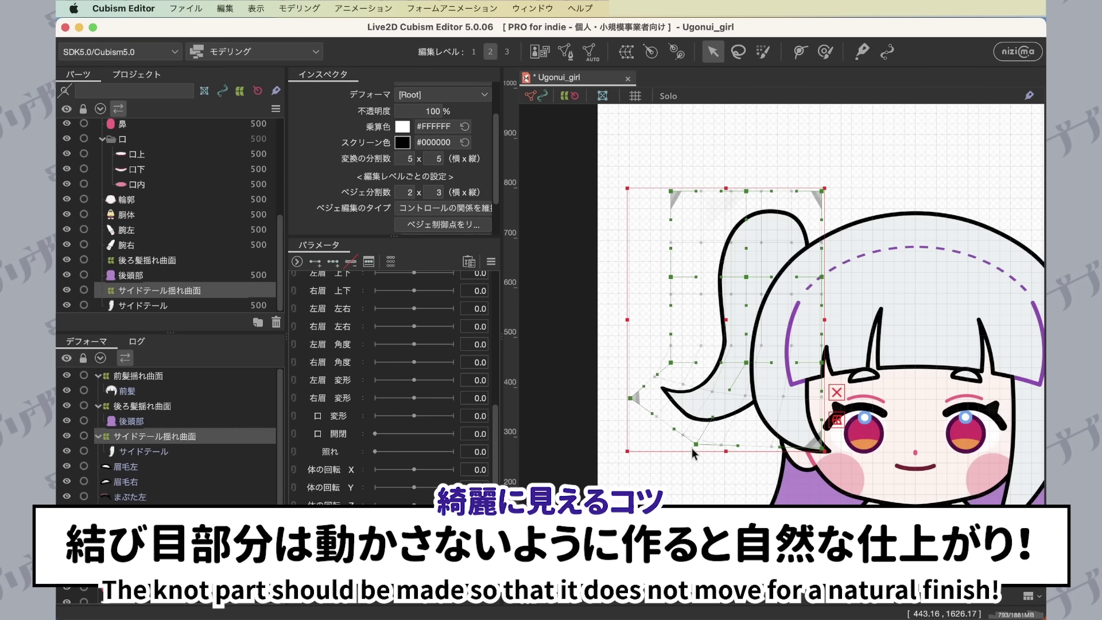
{"action": "left_click_drag", "start_coordinate": [696, 446], "coordinate": [700, 429]}
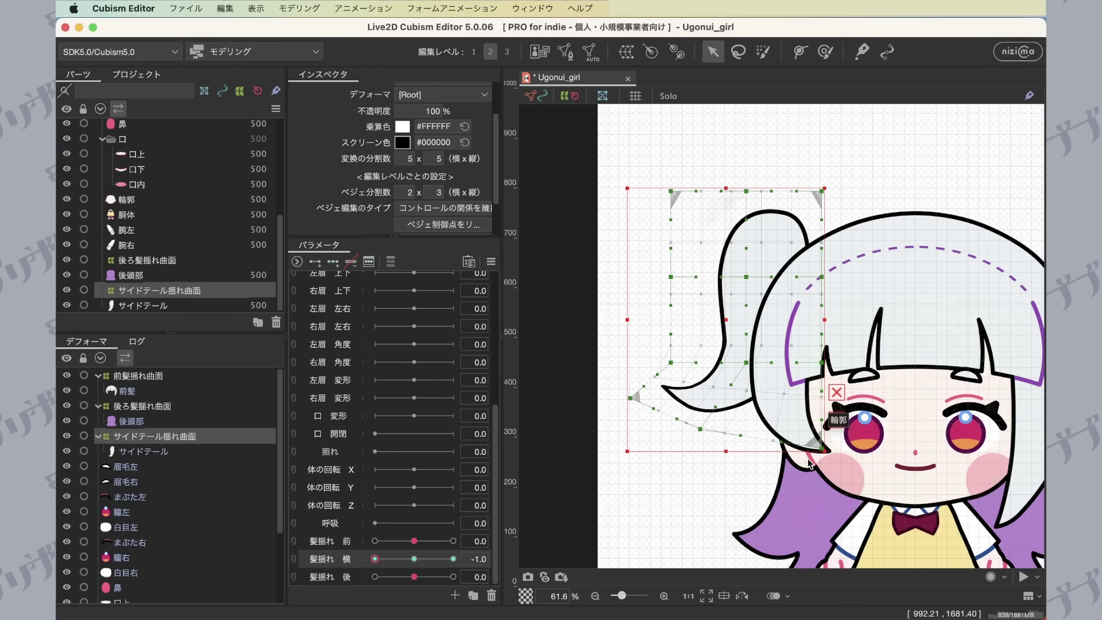
{"action": "left_click_drag", "start_coordinate": [824, 450], "coordinate": [778, 455]}
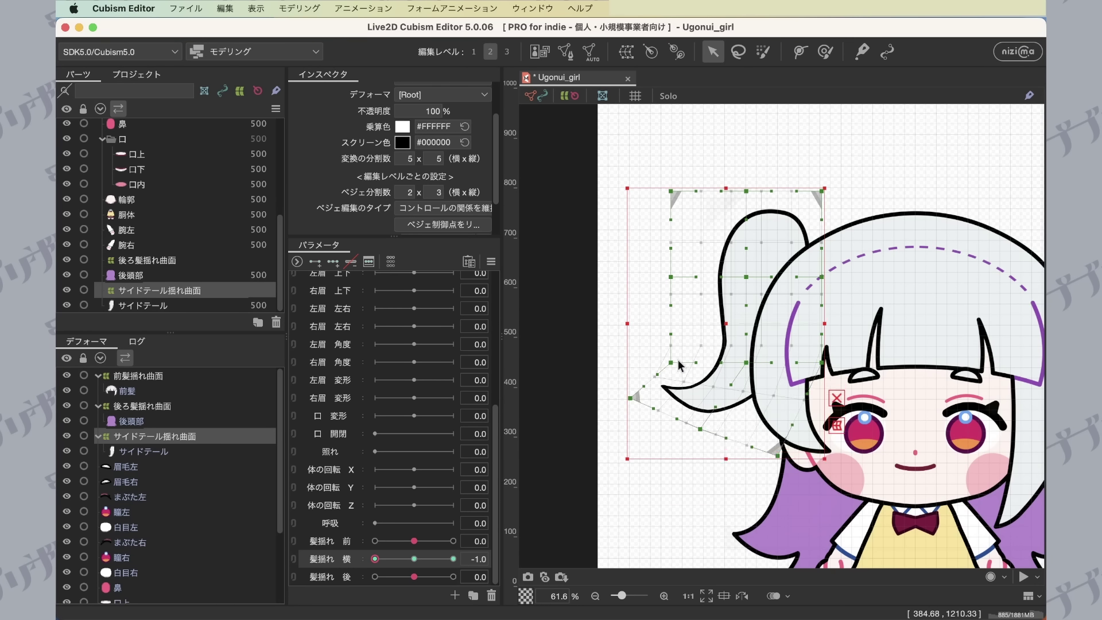
{"action": "left_click_drag", "start_coordinate": [670, 363], "coordinate": [667, 336]}
{"action": "left_click", "coordinate": [649, 348]}
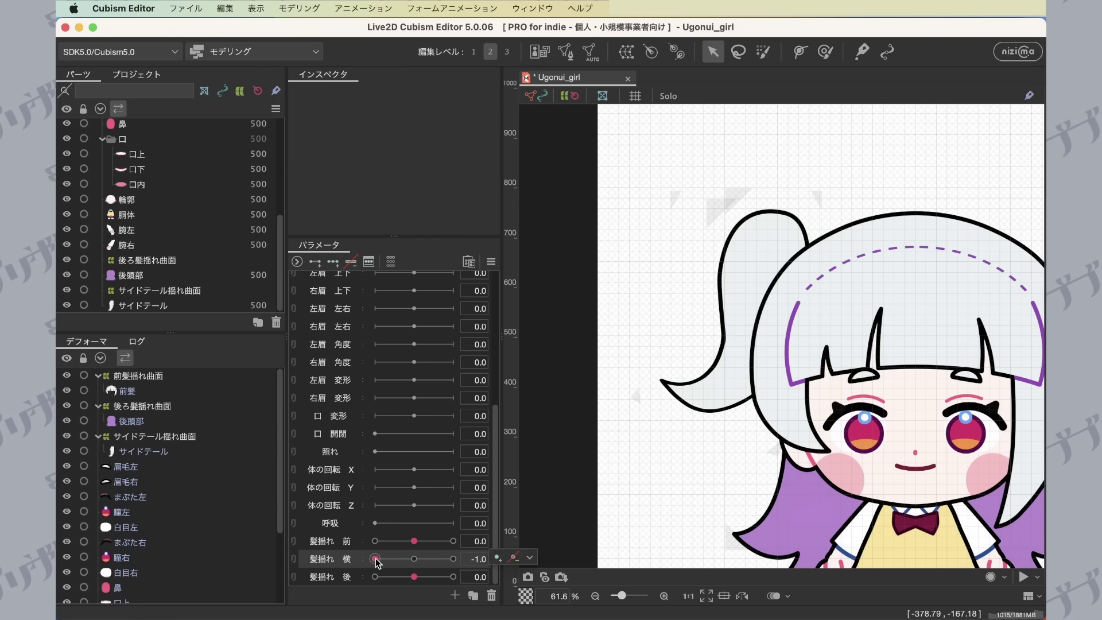
Fine-tune the サイドテール揺れ曲面 deformer at 髪揺れ 横 -1.0 by shifting its lower inner point left and its lower-right corner inward and up.
{"action": "left_click", "coordinate": [517, 558]}
{"action": "left_click", "coordinate": [549, 559]}
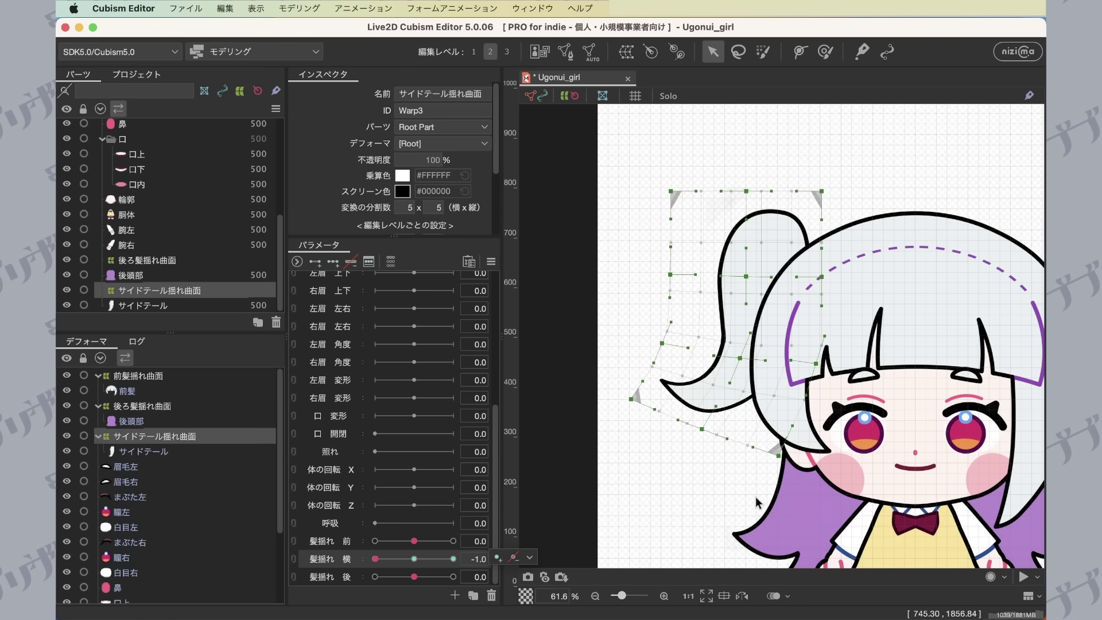
{"action": "left_click", "coordinate": [730, 365]}
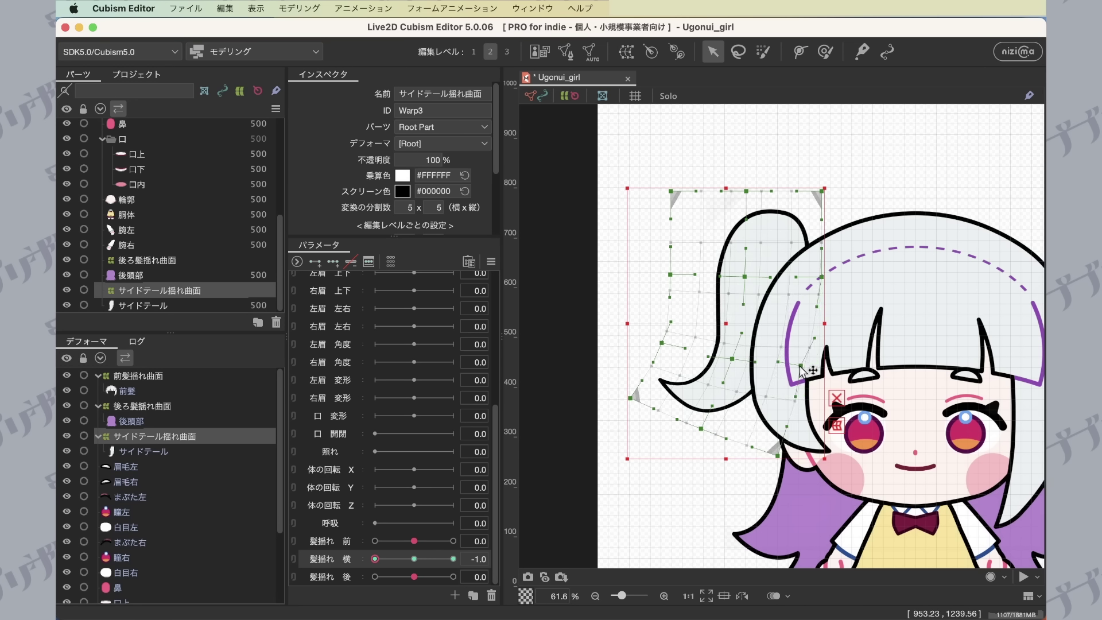
{"action": "left_click_drag", "start_coordinate": [778, 454], "coordinate": [764, 443]}
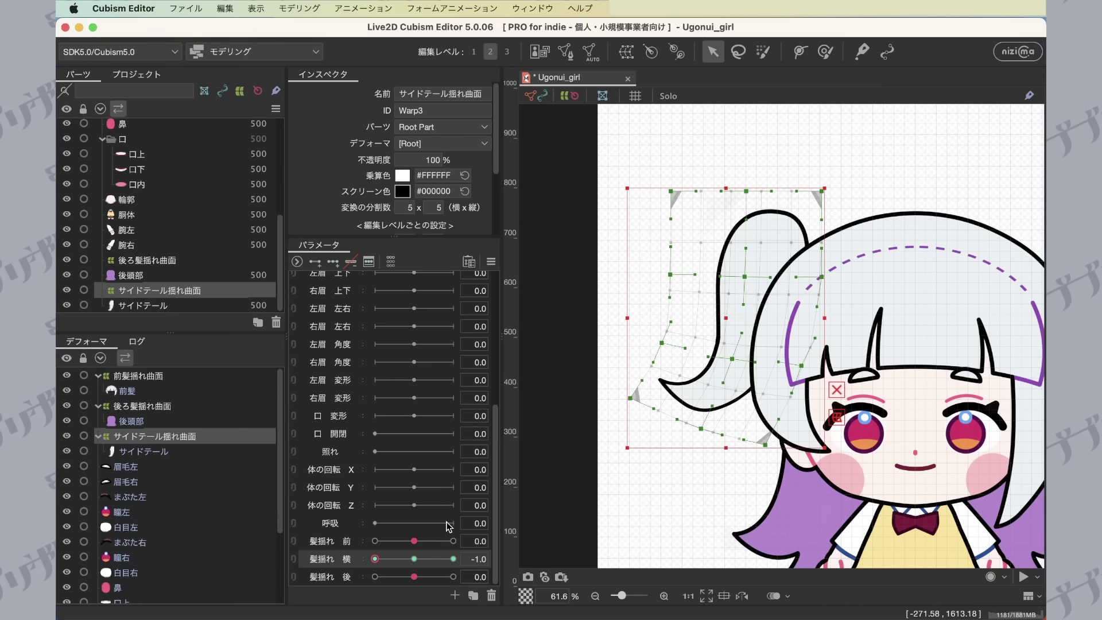
At 髪揺れ 横 1.0, swing the サイドテール揺れ曲面 deformer's bottom and lower-middle points rightward, raising its lower-right corner, and return the parameter to 0.0.
{"action": "left_click", "coordinate": [414, 558]}
{"action": "left_click_drag", "start_coordinate": [415, 561], "coordinate": [454, 560]}
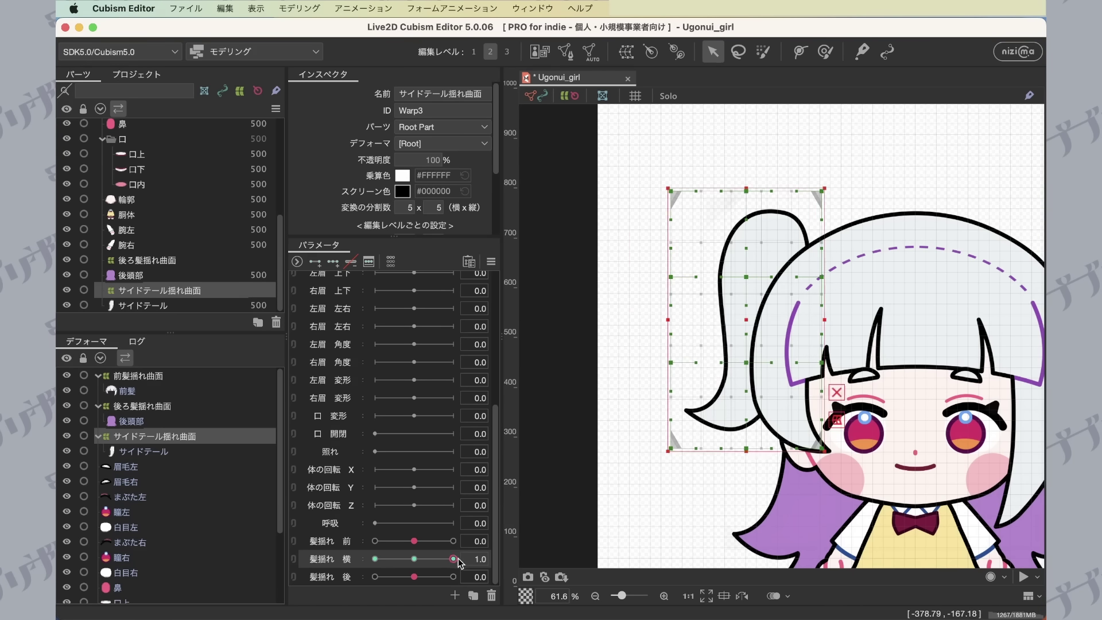
{"action": "left_click_drag", "start_coordinate": [826, 449], "coordinate": [871, 419]}
{"action": "left_click_drag", "start_coordinate": [749, 451], "coordinate": [790, 440]}
{"action": "left_click_drag", "start_coordinate": [671, 450], "coordinate": [712, 459]}
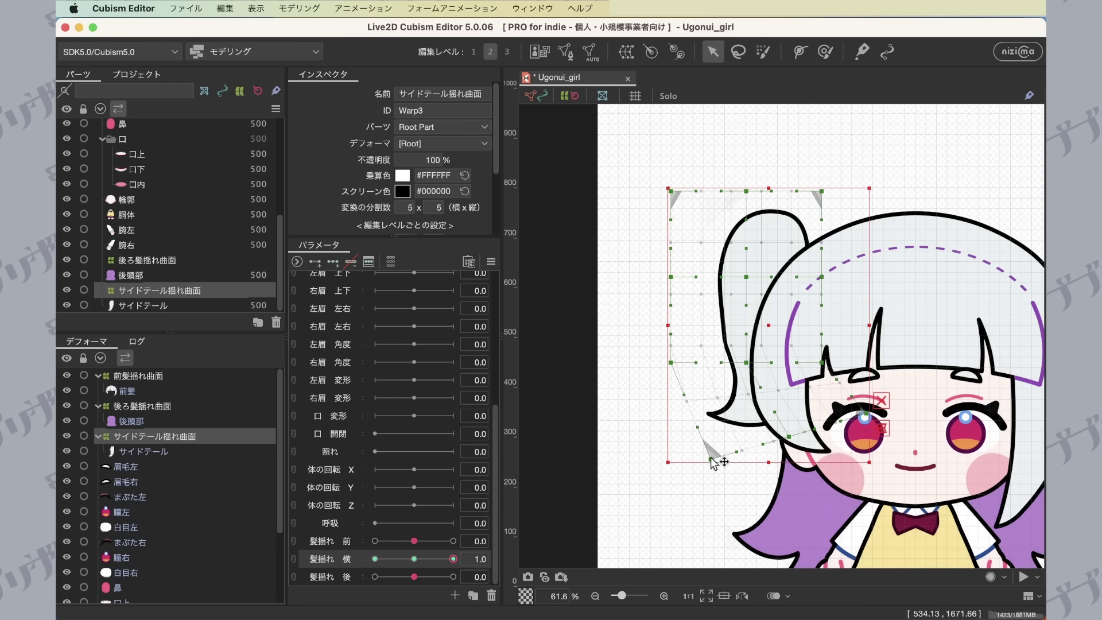
{"action": "left_click_drag", "start_coordinate": [672, 362], "coordinate": [832, 352]}
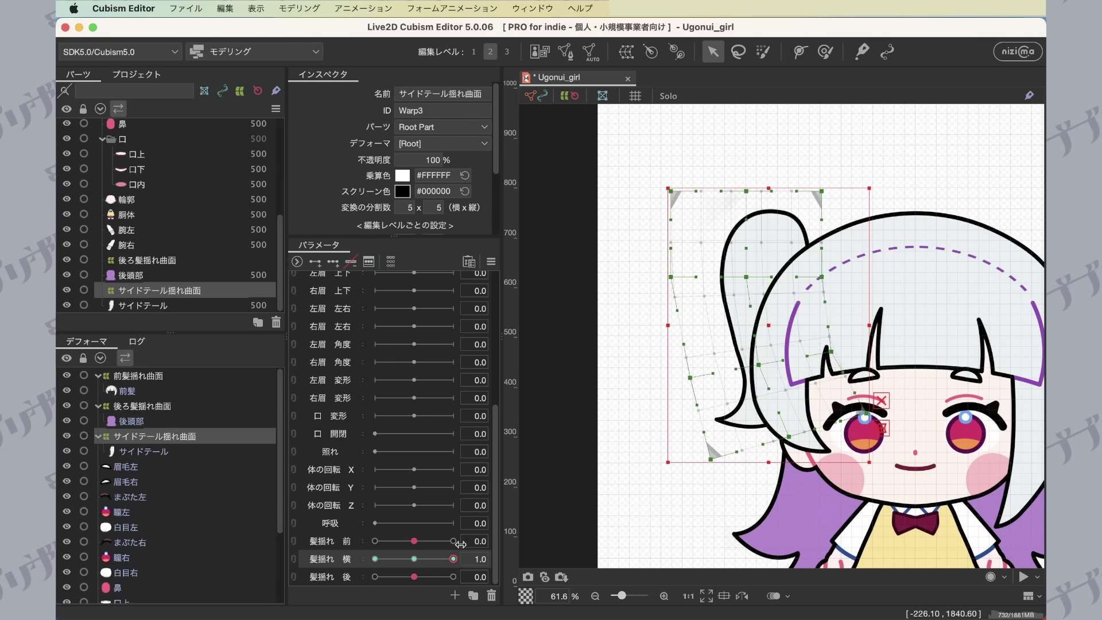
{"action": "left_click_drag", "start_coordinate": [454, 558], "coordinate": [414, 559]}
{"action": "left_click_drag", "start_coordinate": [879, 430], "coordinate": [772, 347]}
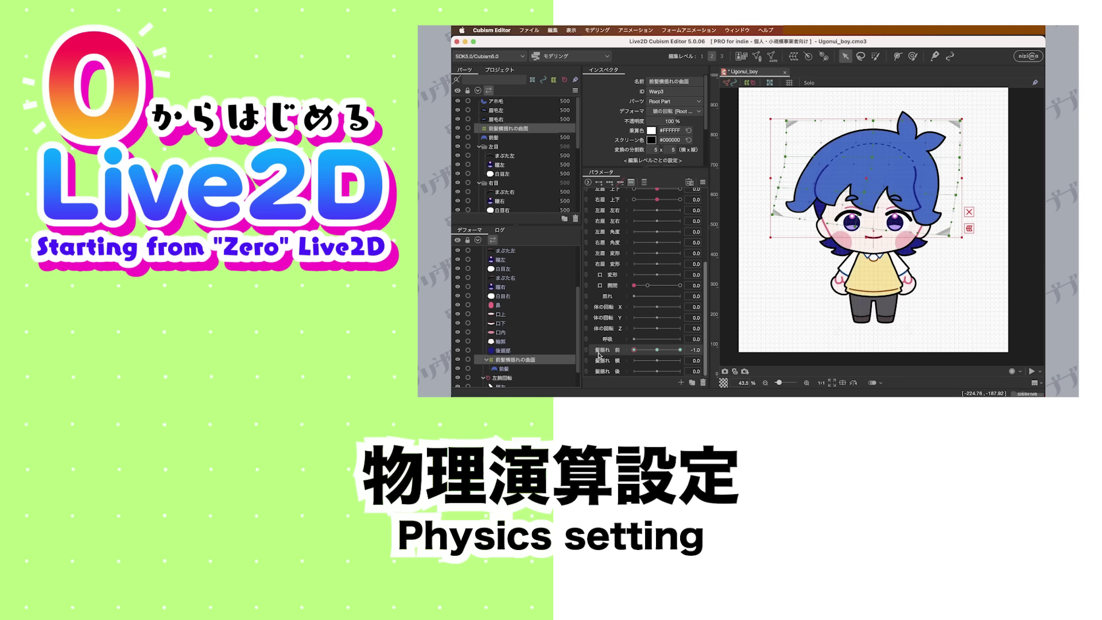
Open the physics settings for Ugonui_boy and start a new physics group named 前髪横揺れ.
{"action": "left_click", "coordinate": [602, 29]}
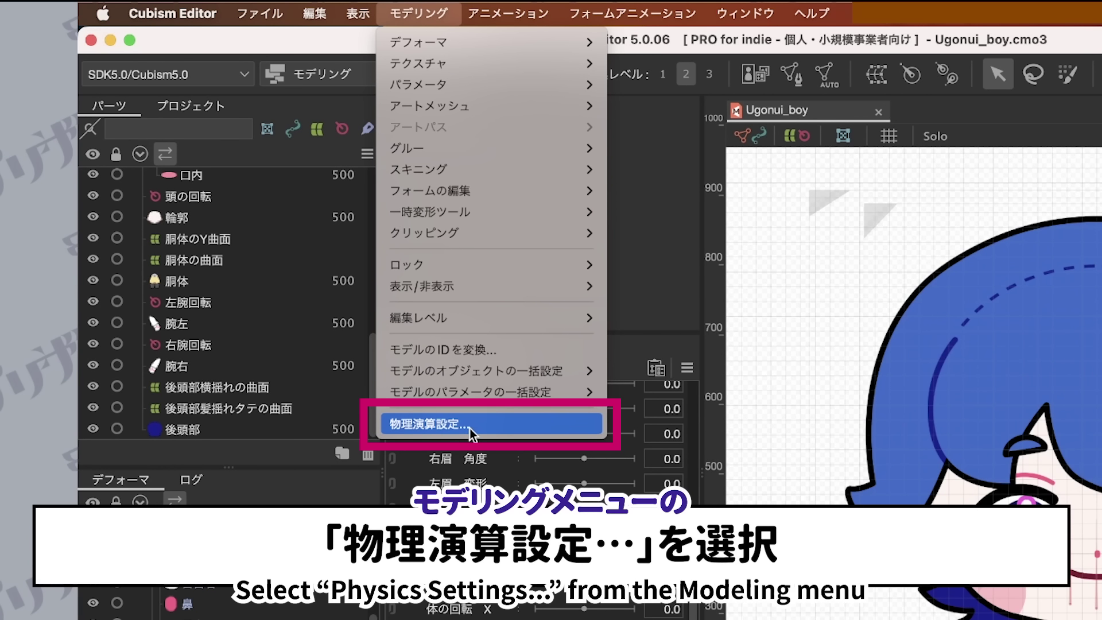
{"action": "left_click", "coordinate": [469, 428]}
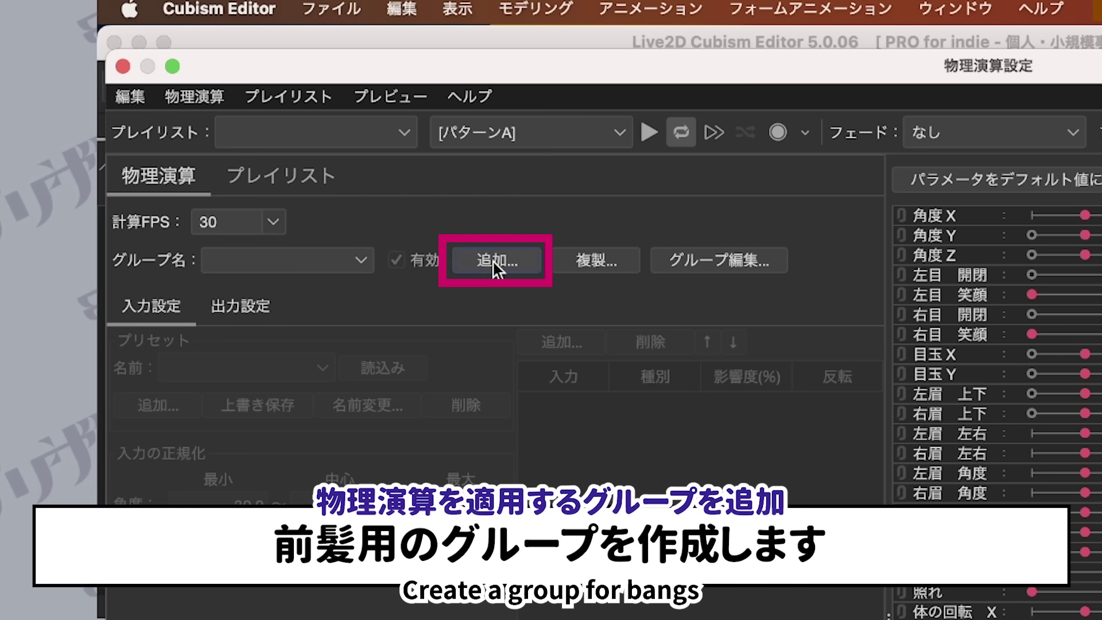
{"action": "left_click", "coordinate": [492, 259]}
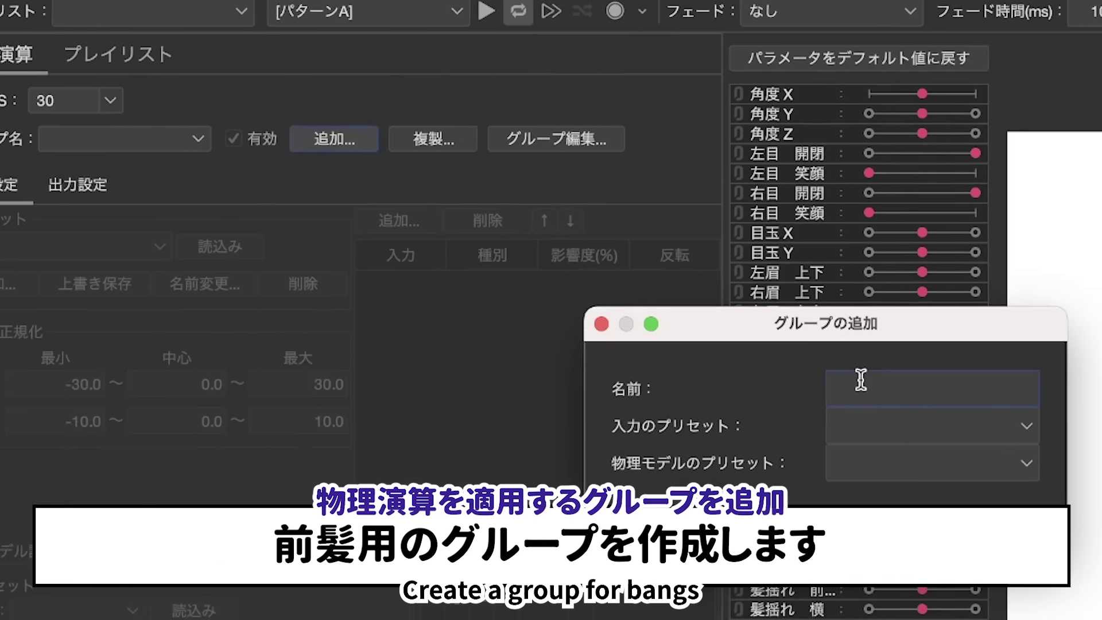
{"action": "type", "text": "m"}
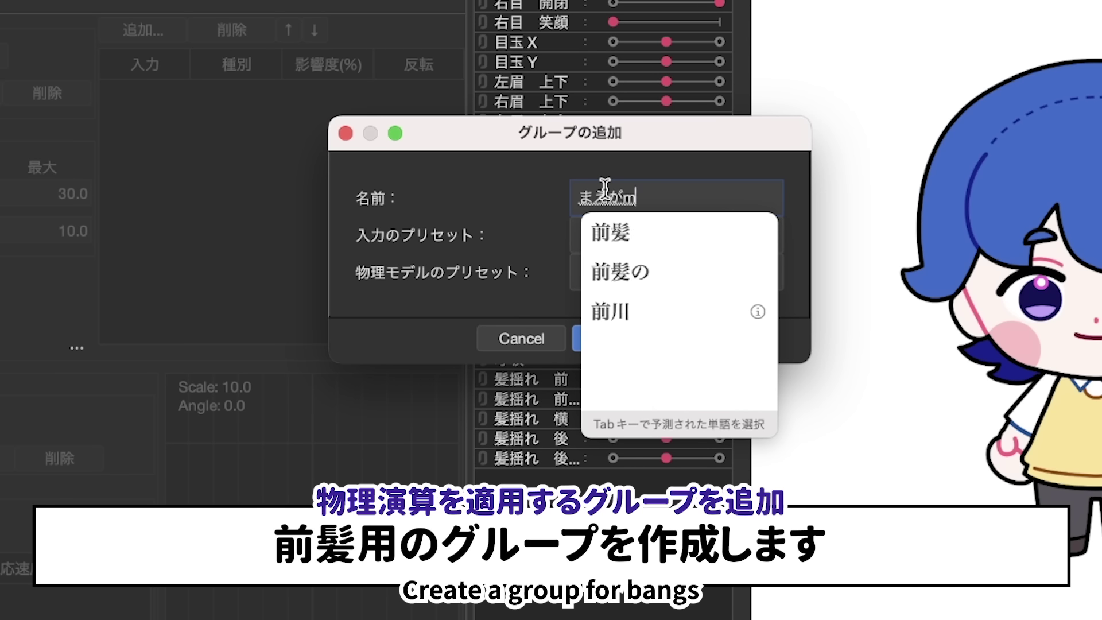
{"action": "type", "text": "aegami"}
{"action": "key", "text": "space"}
{"action": "key", "text": "Return"}
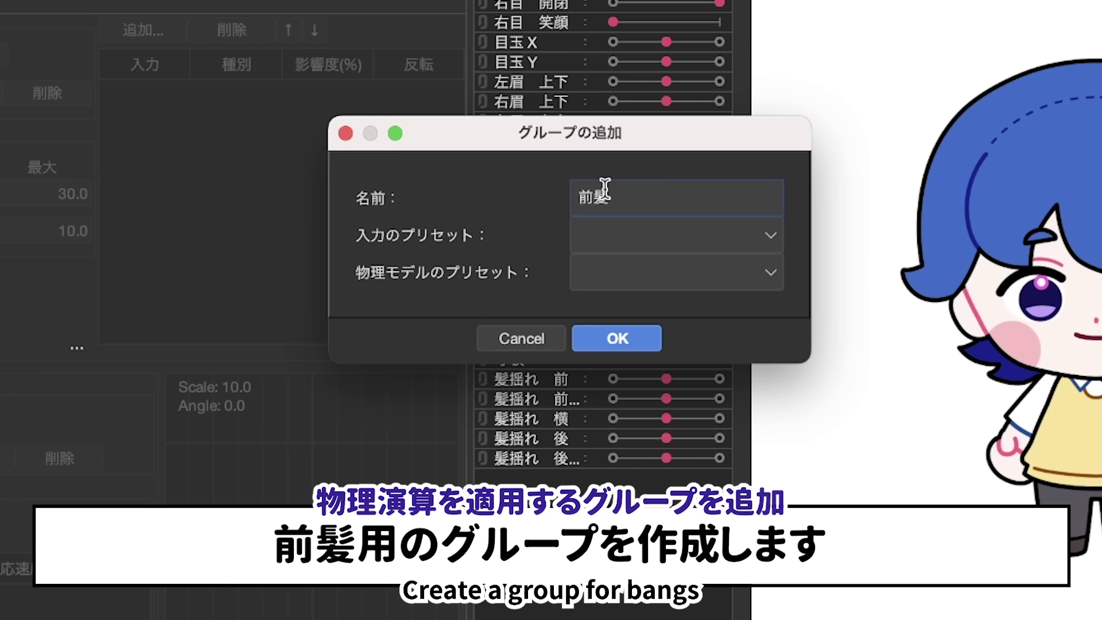
{"action": "type", "text": "yokoyure"}
{"action": "key", "text": "space"}
{"action": "key", "text": "Return"}
Give the new group the 頭 入力 input preset and the 髪（長い） physics model preset, and create it.
{"action": "left_click", "coordinate": [766, 232]}
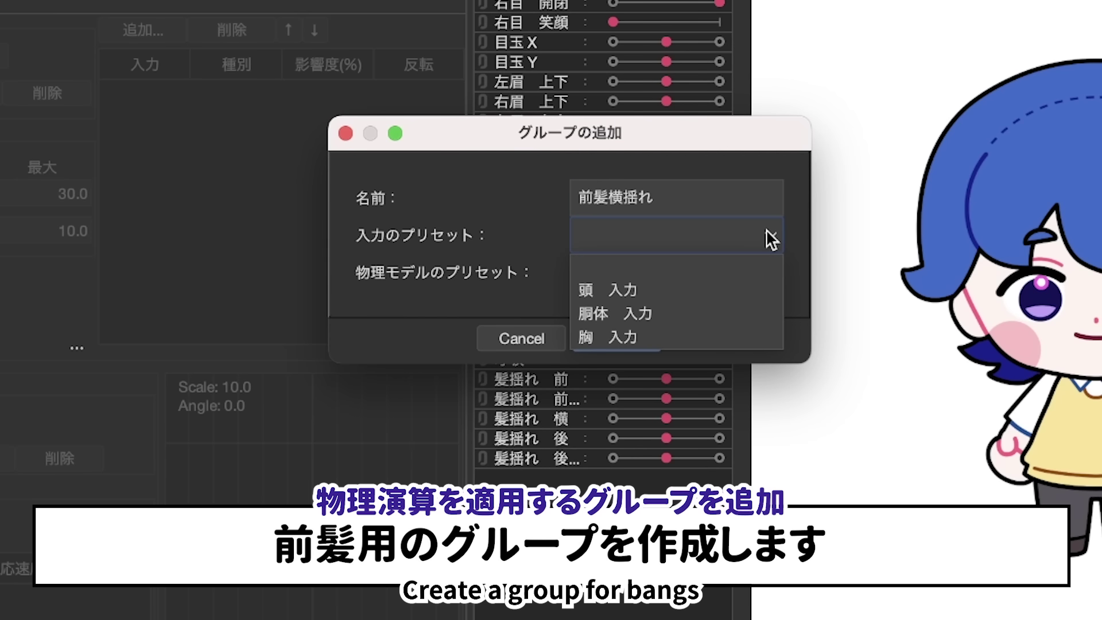
{"action": "left_click", "coordinate": [644, 292]}
{"action": "left_click", "coordinate": [768, 270]}
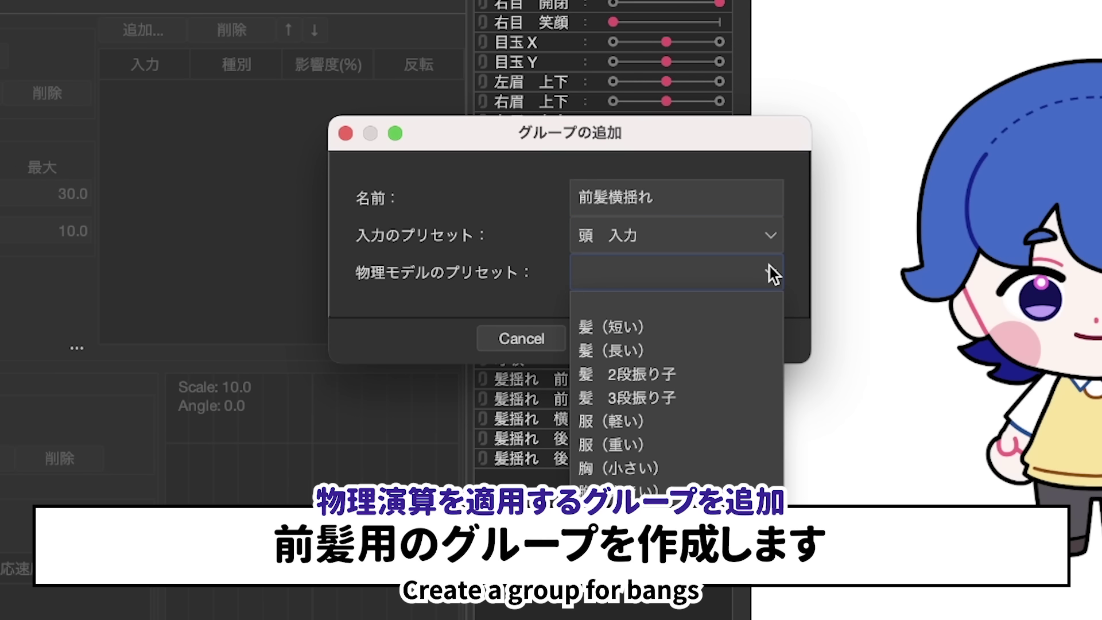
{"action": "left_click", "coordinate": [640, 351]}
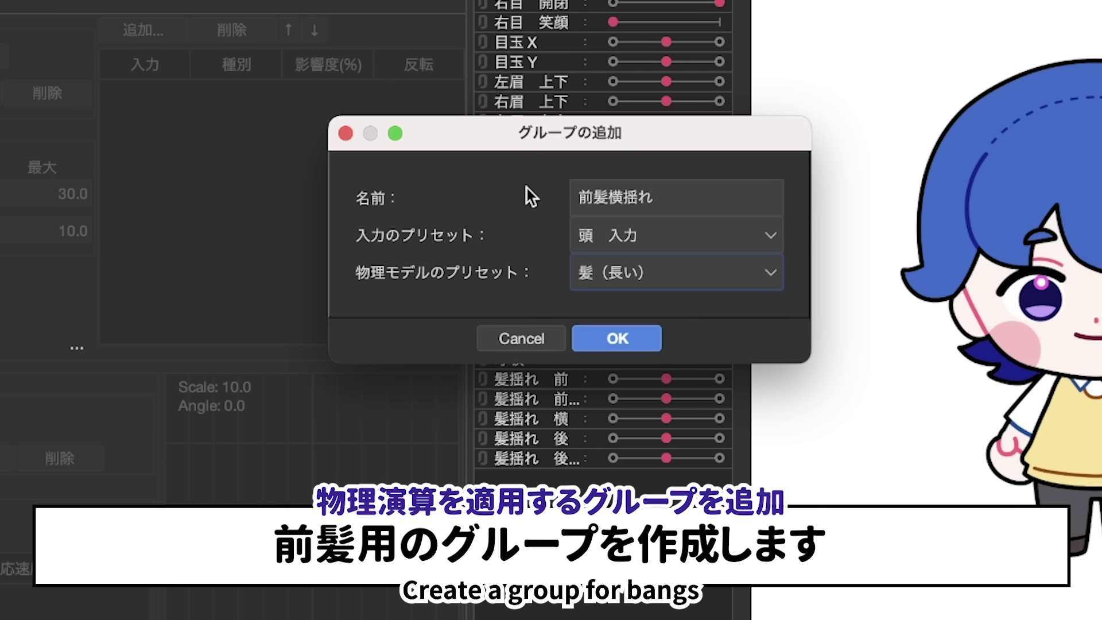
{"action": "left_click", "coordinate": [614, 340]}
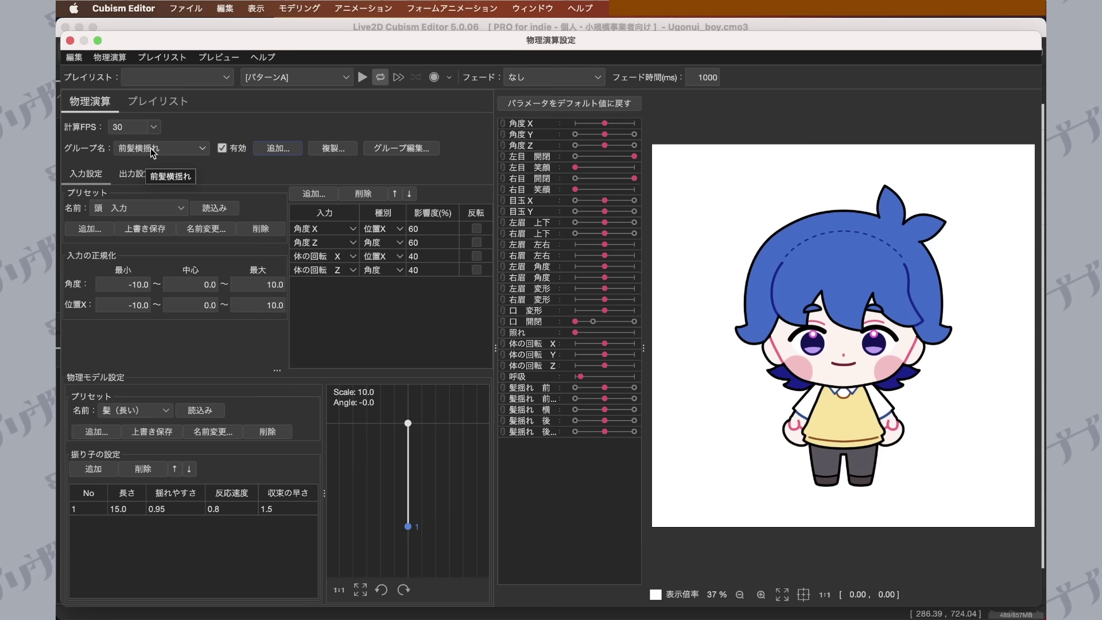
Add 髪揺れ 前 as the output parameter of the 前髪横揺れ group.
{"action": "left_click", "coordinate": [143, 170]}
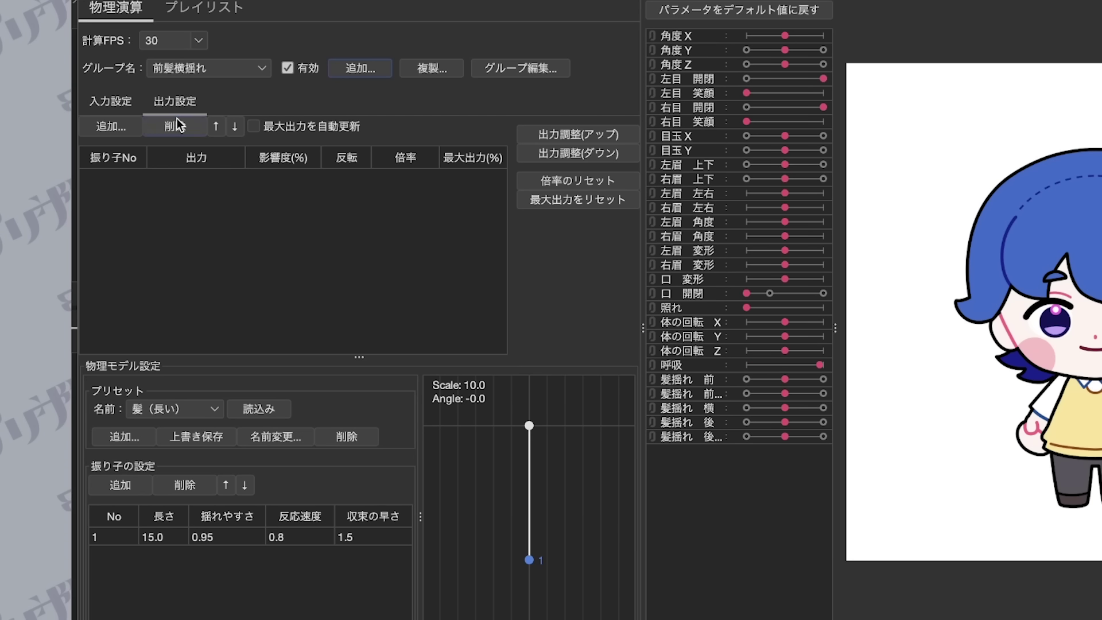
{"action": "left_click", "coordinate": [109, 127]}
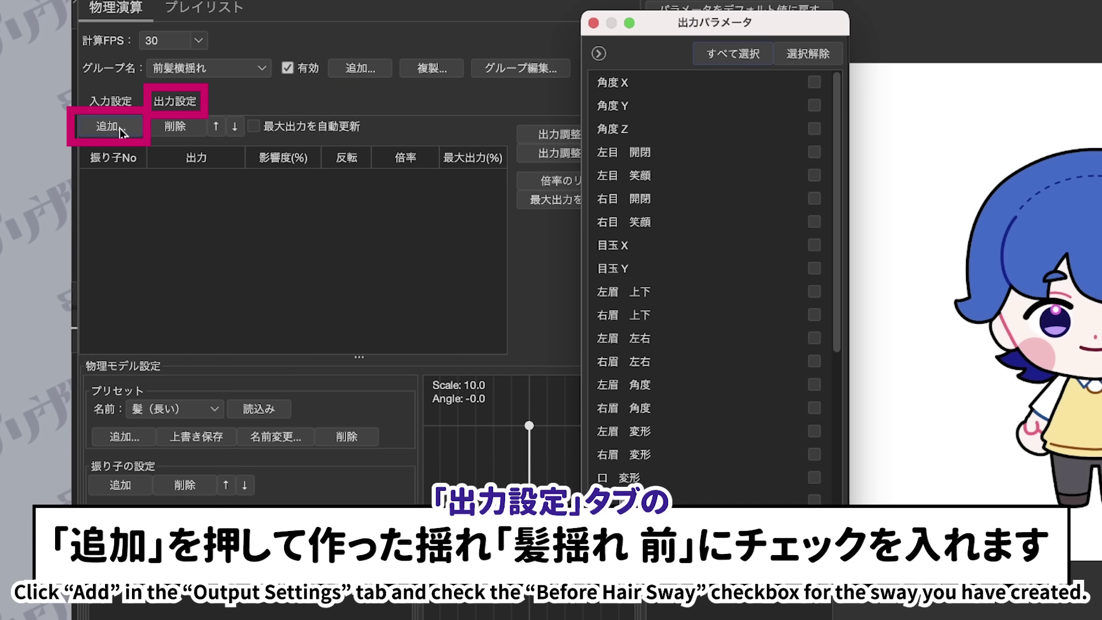
{"action": "scroll", "coordinate": [717, 402], "scroll_direction": "down", "scroll_amount": 5}
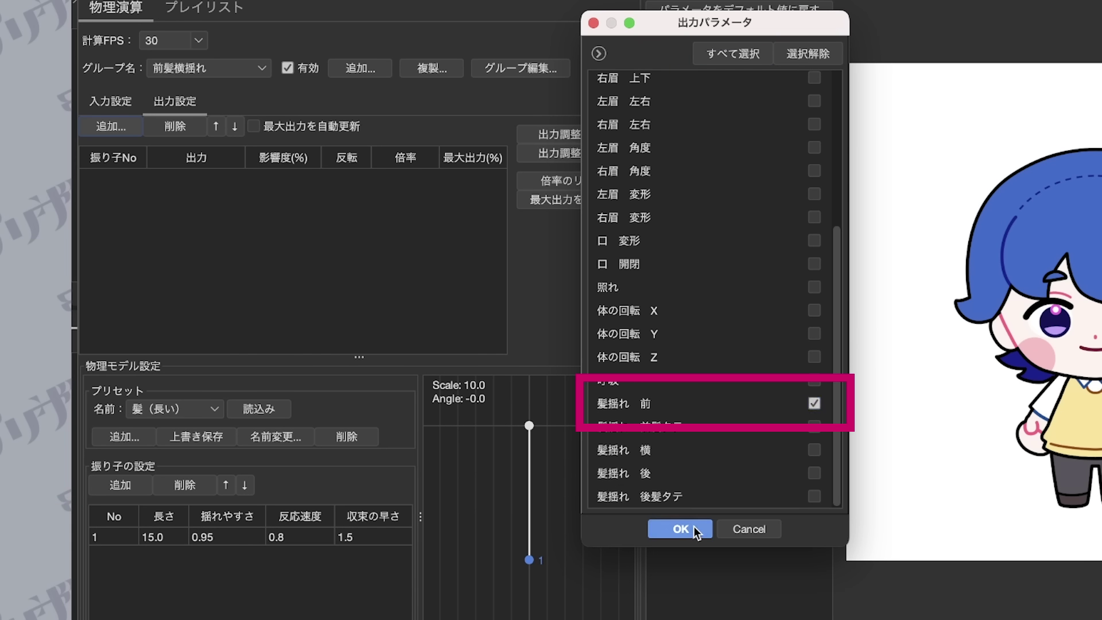
{"action": "left_click", "coordinate": [693, 525]}
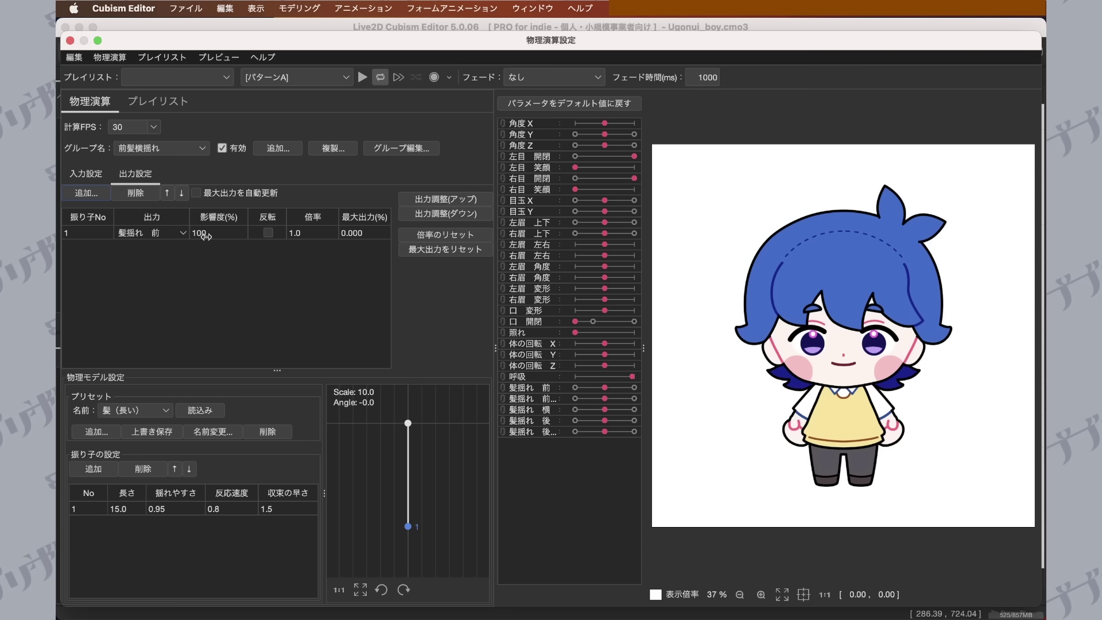
Review the 前髪横揺れ group's output and input settings and test the pendulum with 角度 Z.
{"action": "mouse_move", "coordinate": [205, 235]}
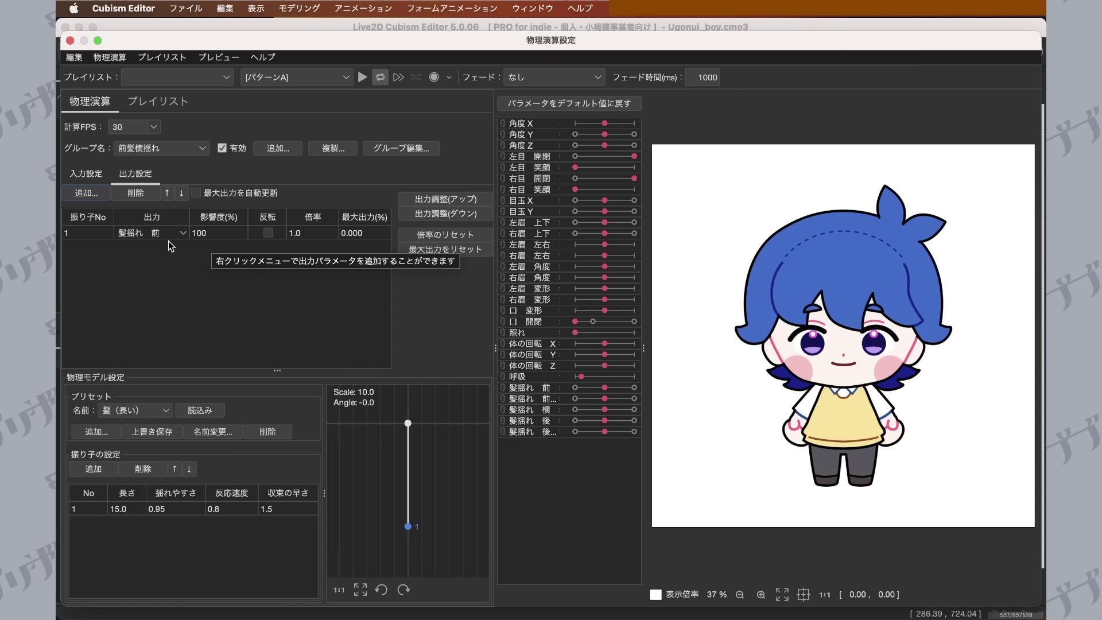
{"action": "left_click", "coordinate": [91, 175]}
{"action": "left_click", "coordinate": [136, 174]}
{"action": "left_click", "coordinate": [91, 176]}
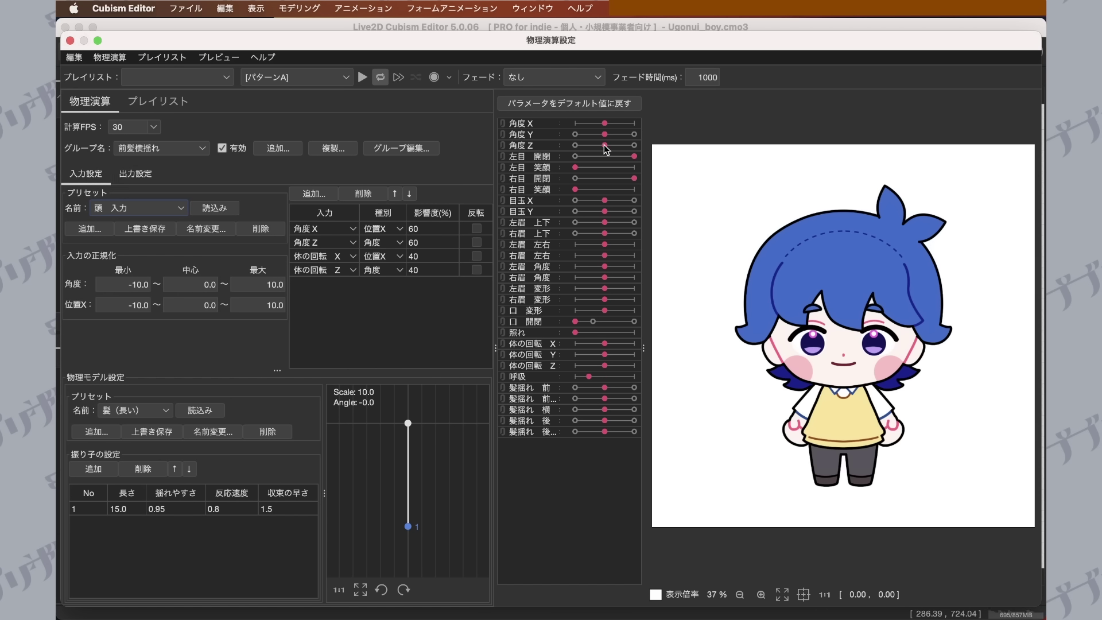
{"action": "mouse_move", "coordinate": [604, 144]}
{"action": "left_mouse_down"}
{"action": "mouse_move", "coordinate": [631, 147]}
{"action": "mouse_move", "coordinate": [604, 145]}
{"action": "left_mouse_up"}
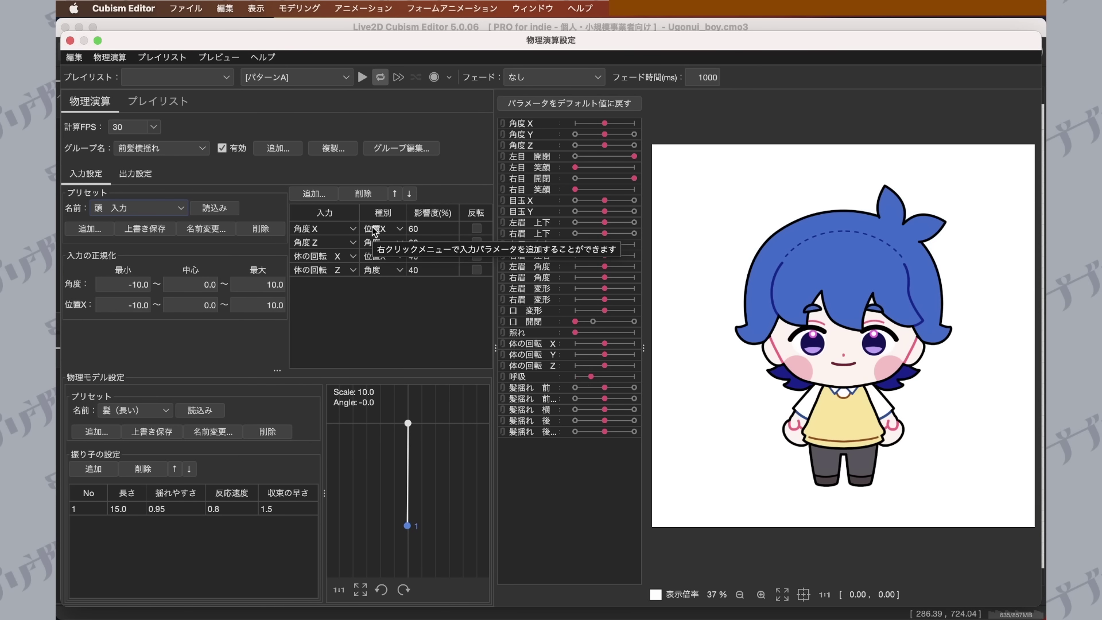
Delete the 体の回転 Z, 体の回転 X and 角度 X inputs from the 前髪横揺れ group.
{"action": "left_click", "coordinate": [324, 270]}
{"action": "left_click", "coordinate": [434, 287]}
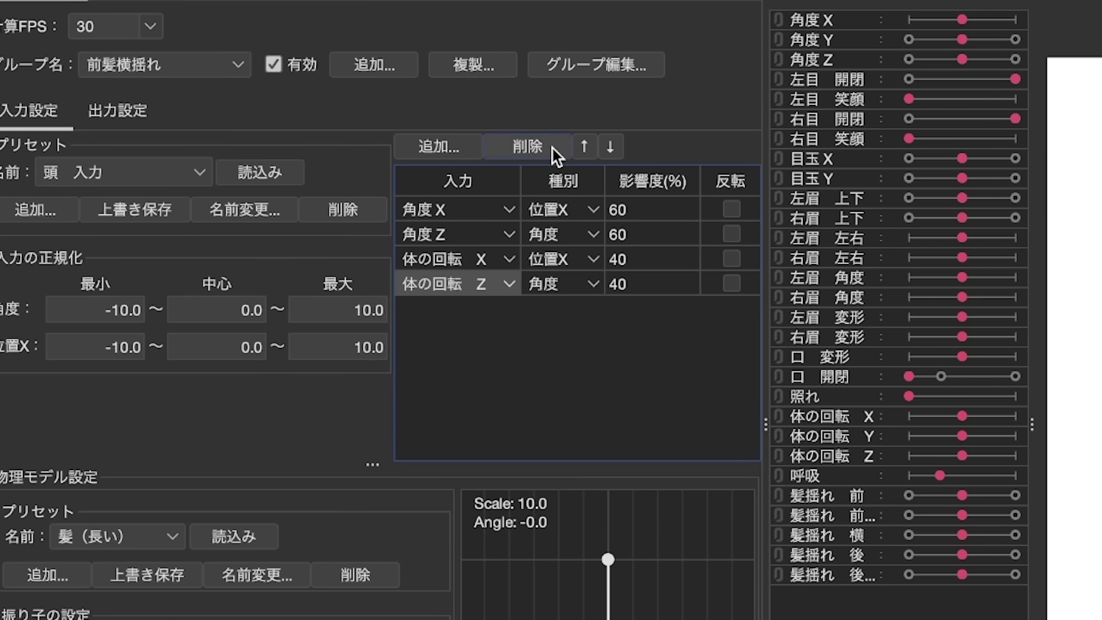
{"action": "left_click", "coordinate": [551, 147]}
{"action": "left_click", "coordinate": [551, 147]}
{"action": "left_click", "coordinate": [460, 206]}
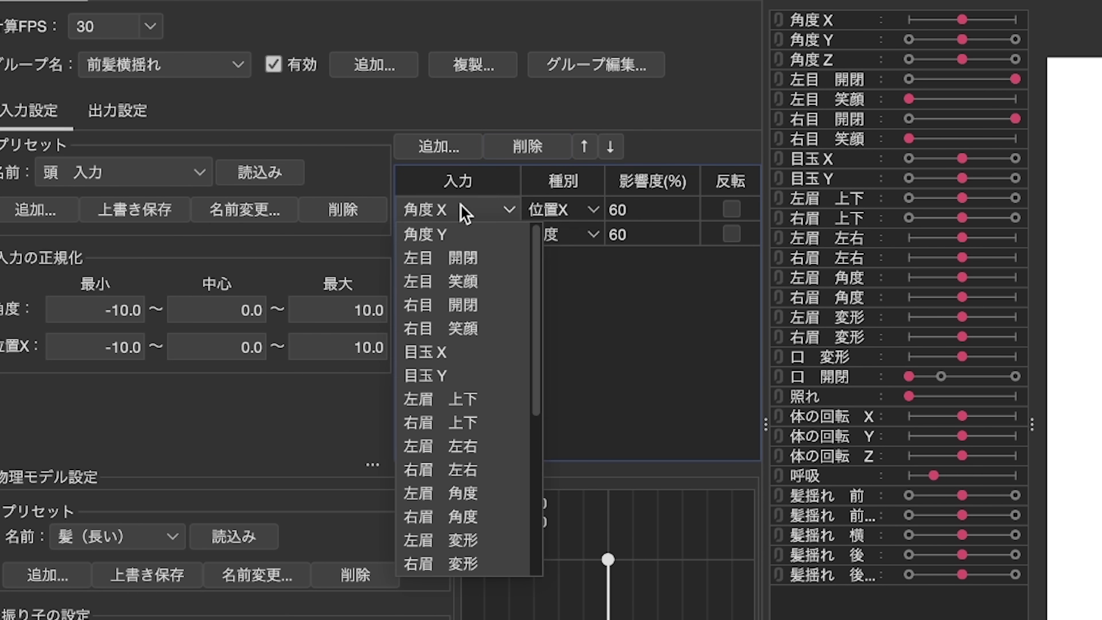
{"action": "left_click", "coordinate": [539, 147]}
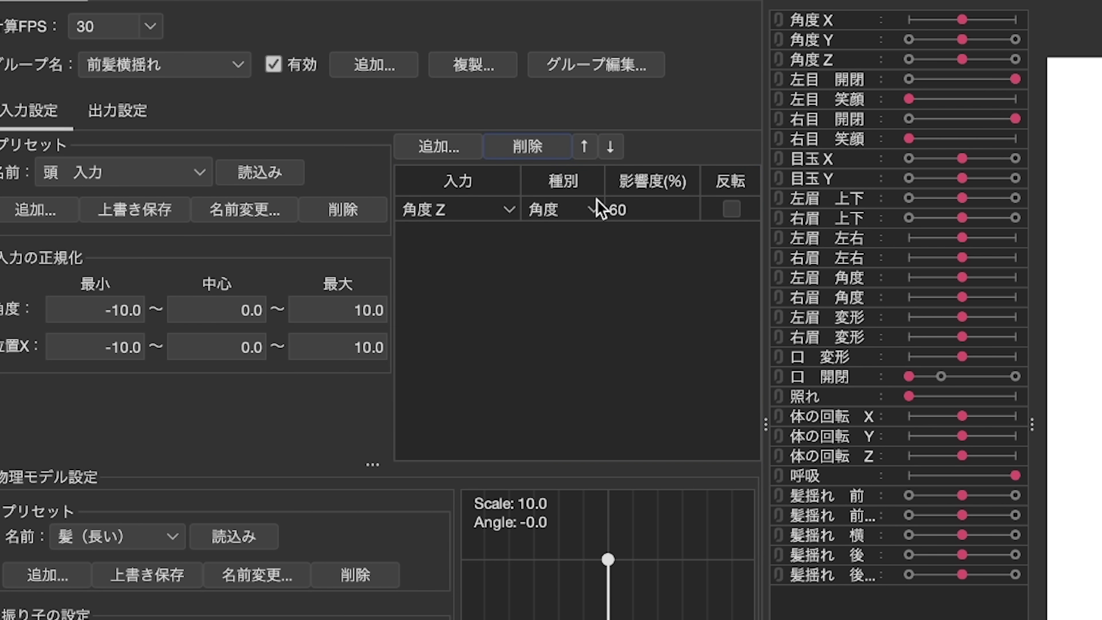
Set the 角度 Z input's influence to 100% and test the bangs' sway by tilting the head with 角度 Z.
{"action": "left_click", "coordinate": [618, 213]}
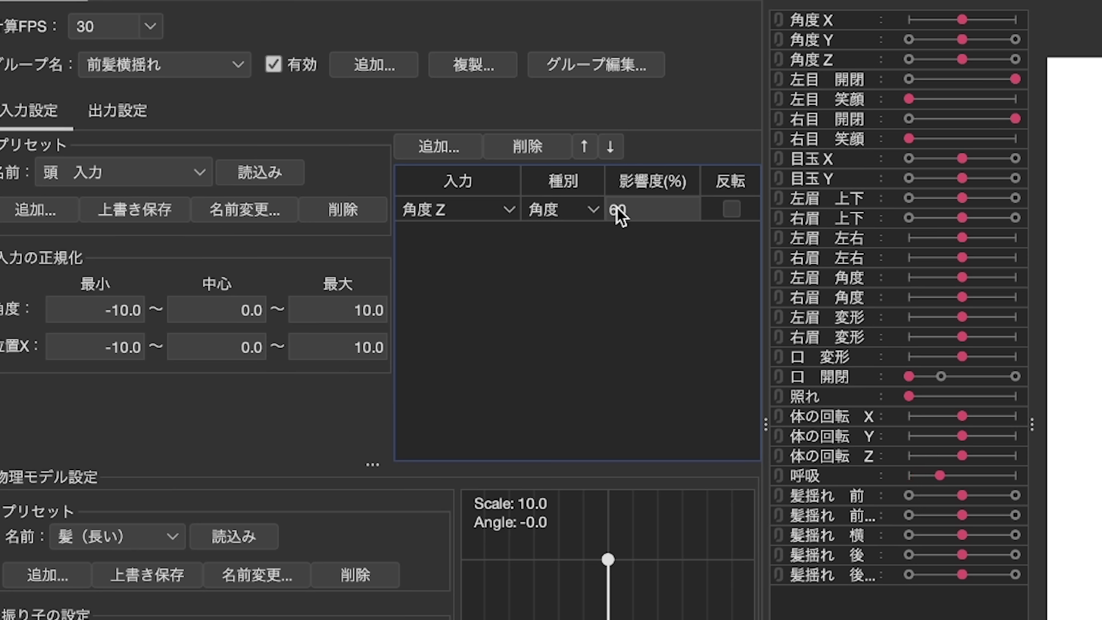
{"action": "type", "text": "100"}
{"action": "key", "text": "Return"}
{"action": "key", "text": "Return"}
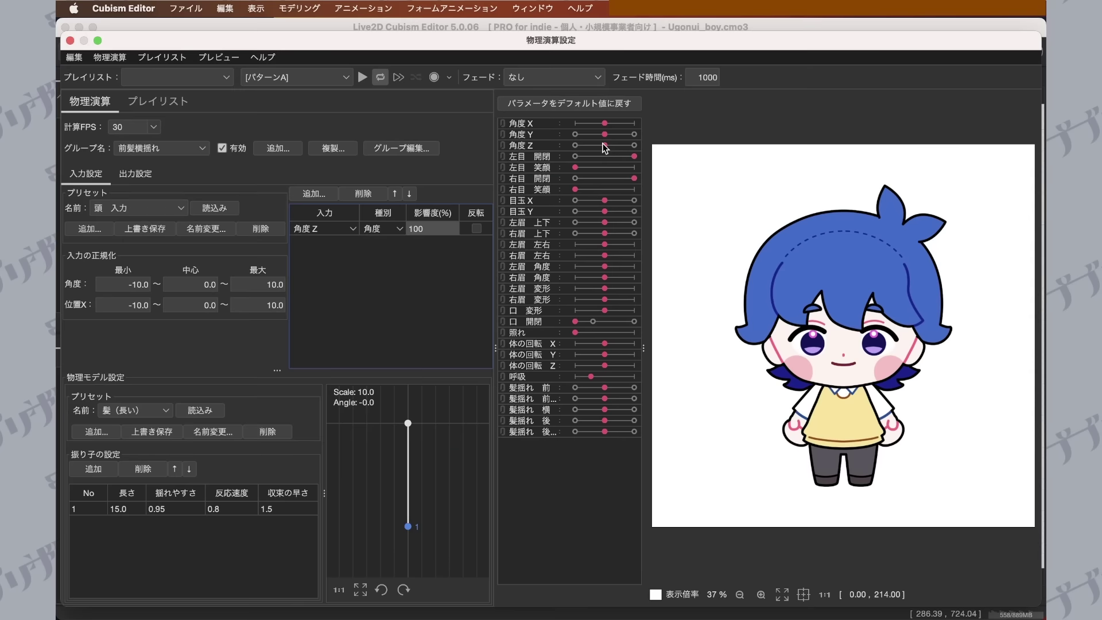
{"action": "left_click_drag", "start_coordinate": [962, 59], "coordinate": [945, 54]}
{"action": "mouse_move", "coordinate": [594, 143]}
{"action": "left_mouse_down"}
{"action": "mouse_move", "coordinate": [628, 139]}
{"action": "mouse_move", "coordinate": [607, 136]}
{"action": "left_mouse_up"}
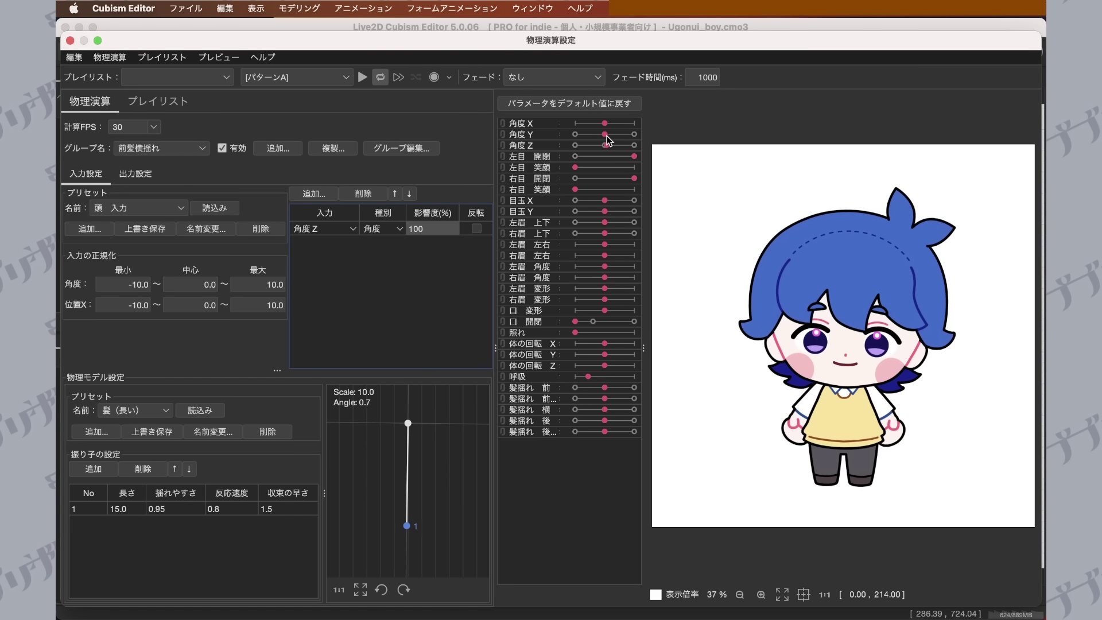
Change the 角度 Z input's type to 位置X and test the bangs' sway by tilting the head and returning it upright.
{"action": "left_click", "coordinate": [392, 228]}
{"action": "left_click", "coordinate": [391, 244]}
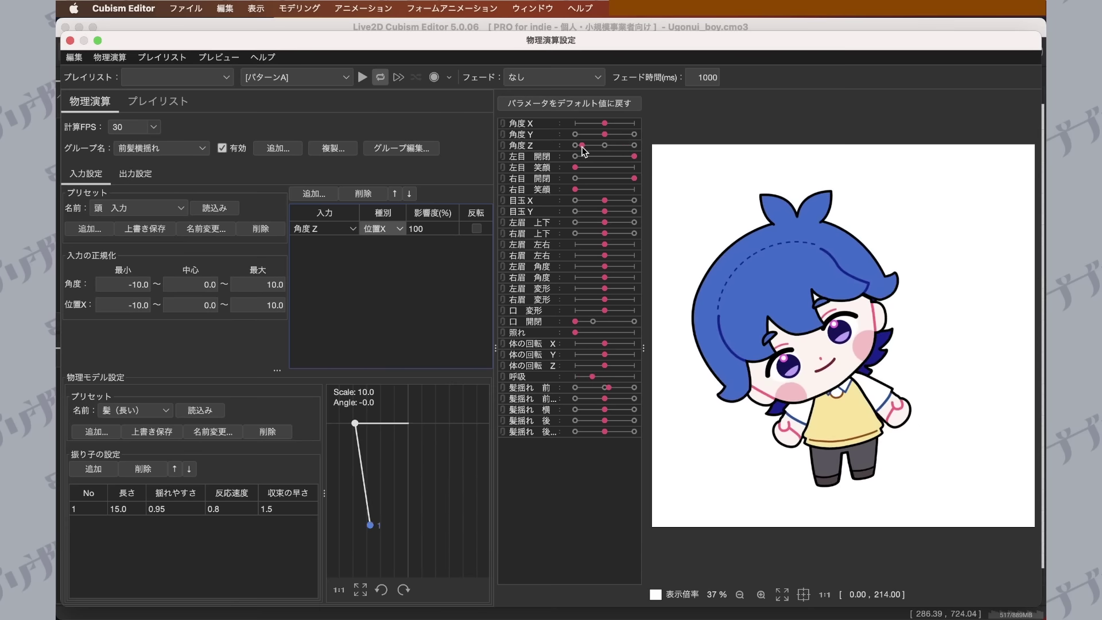
{"action": "left_click_drag", "start_coordinate": [961, 59], "coordinate": [920, 60]}
{"action": "left_click_drag", "start_coordinate": [580, 145], "coordinate": [604, 150]}
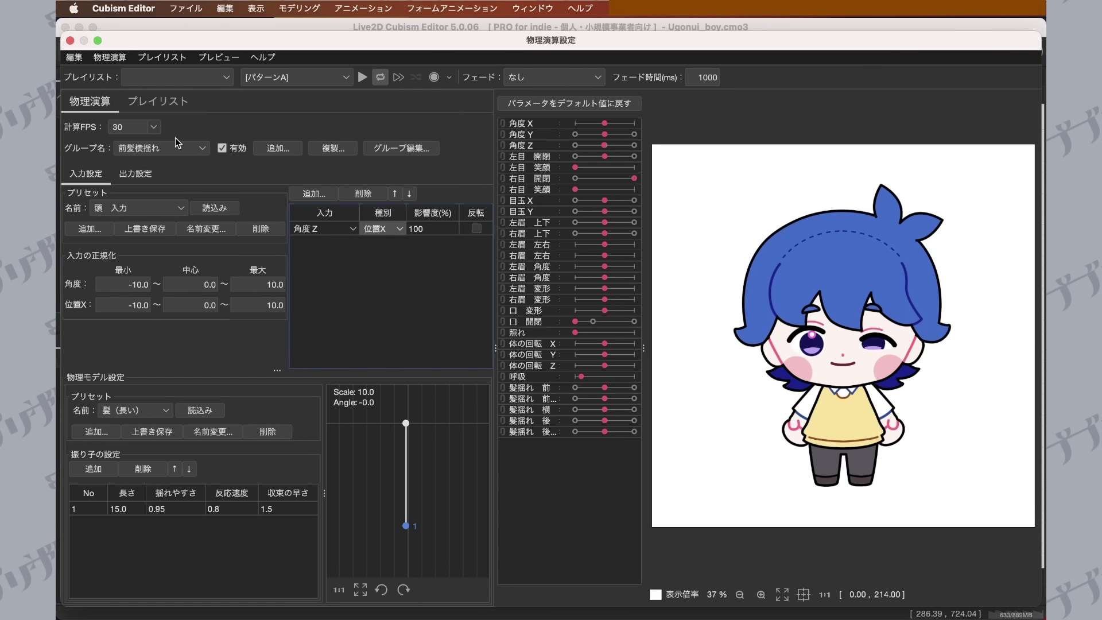
Add a physics group named 後ろ髪横揺れ with the 頭 入力 input preset and the 髪（短い） physics model preset.
{"action": "left_click", "coordinate": [267, 145]}
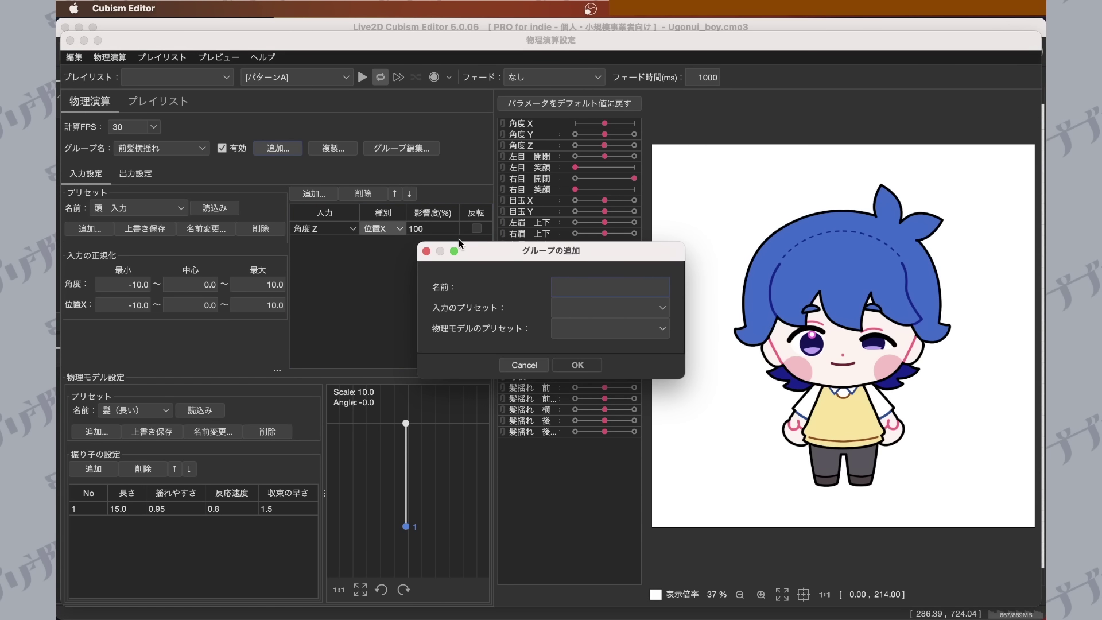
{"action": "type", "text": "後ろ髪"}
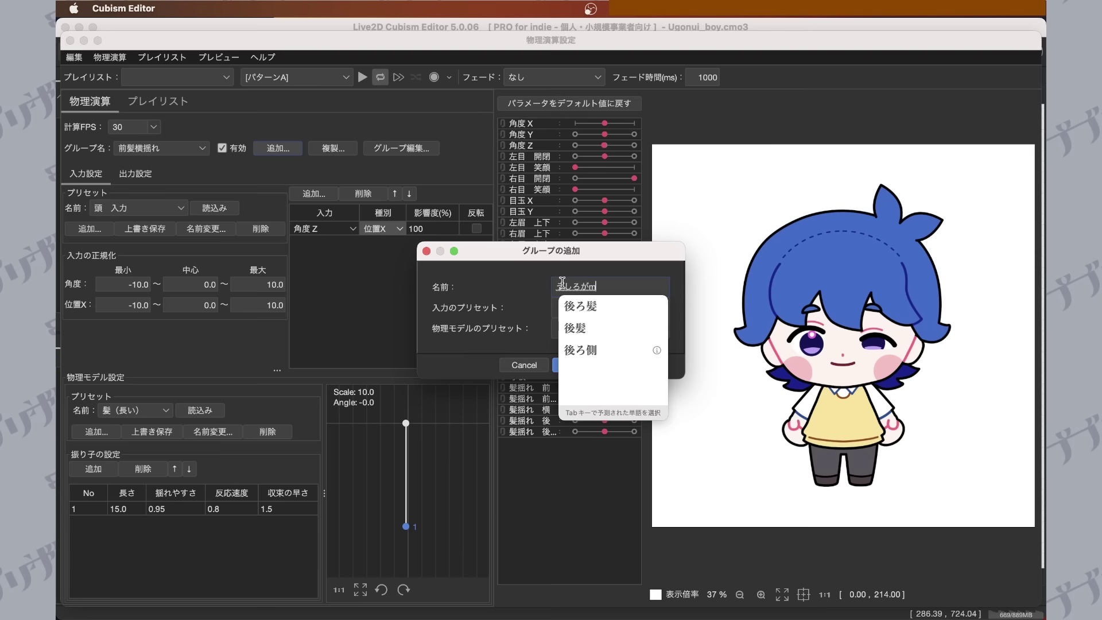
{"action": "type", "text": "横揺れ"}
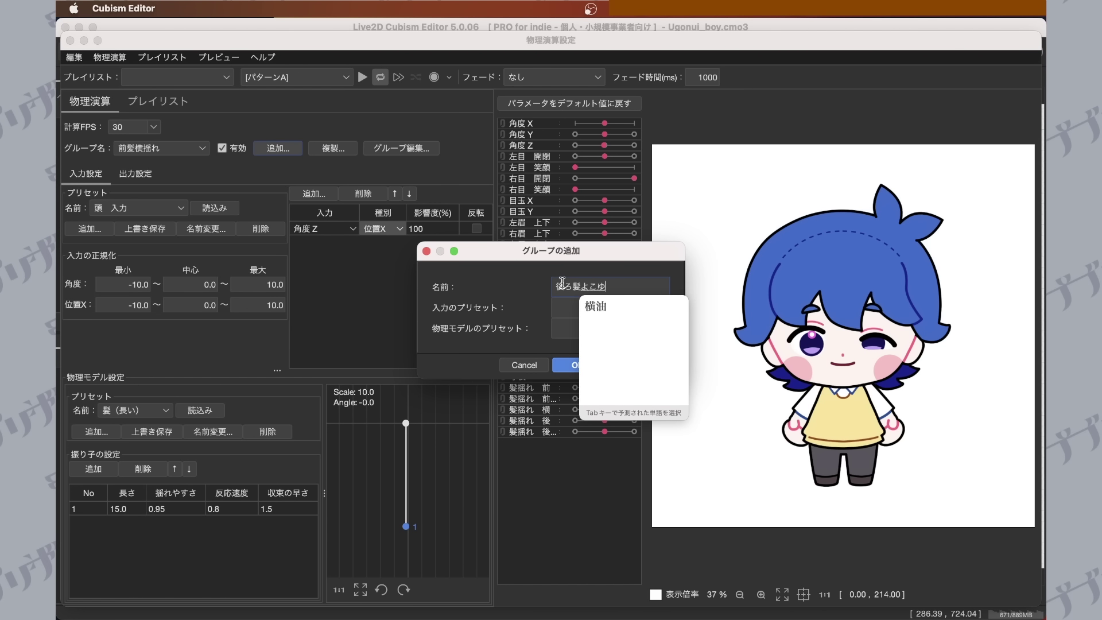
{"action": "left_click", "coordinate": [653, 307]}
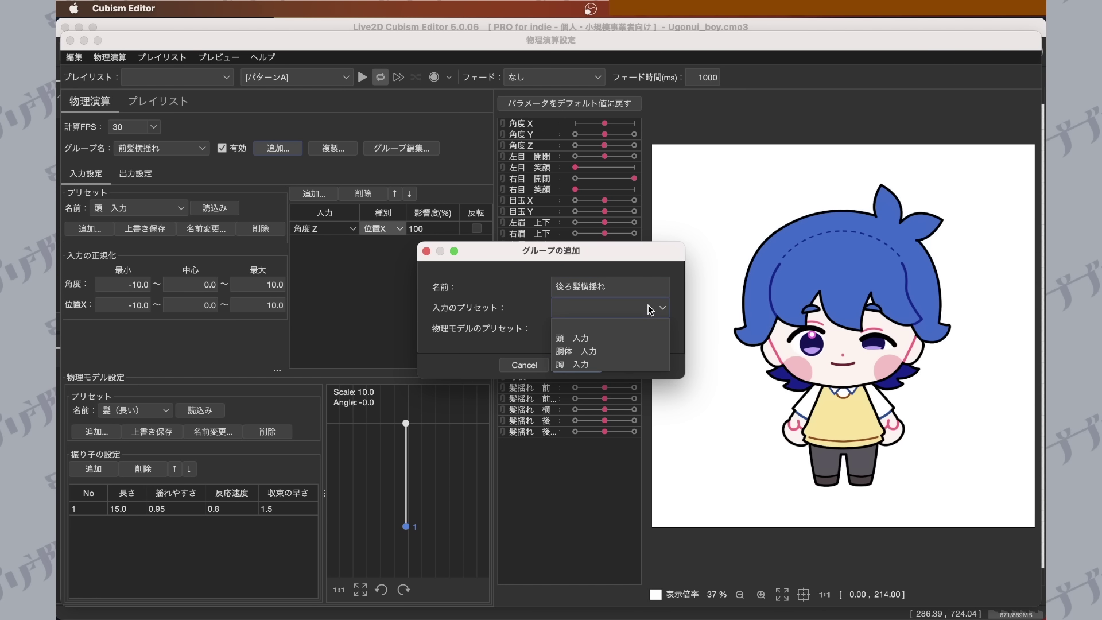
{"action": "left_click", "coordinate": [612, 338]}
{"action": "left_click", "coordinate": [619, 332]}
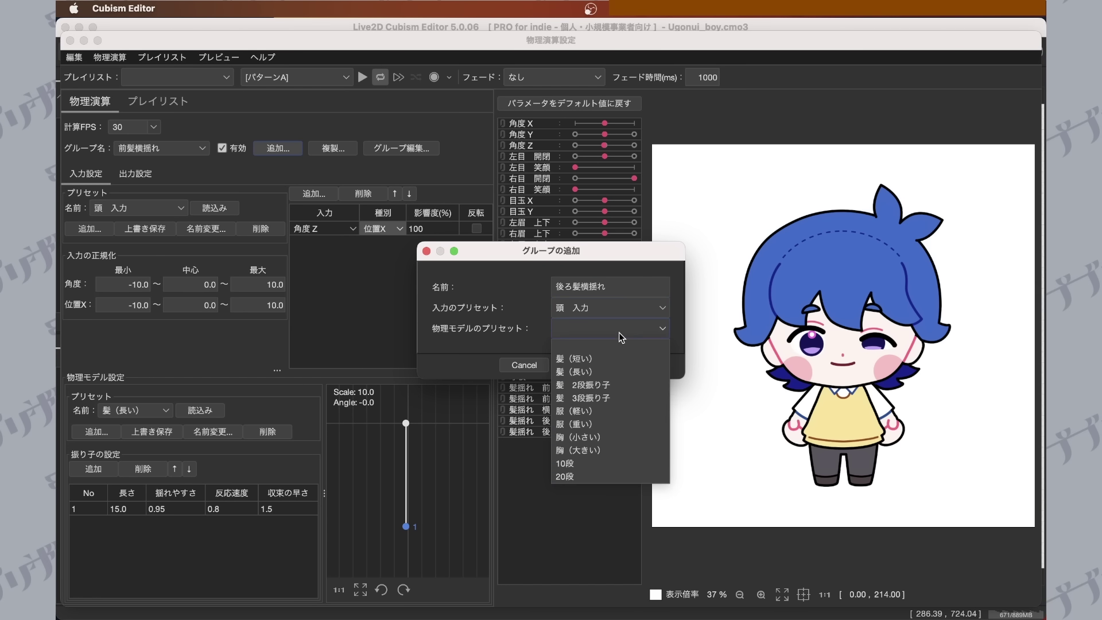
{"action": "left_click", "coordinate": [607, 359]}
{"action": "left_click", "coordinate": [576, 365]}
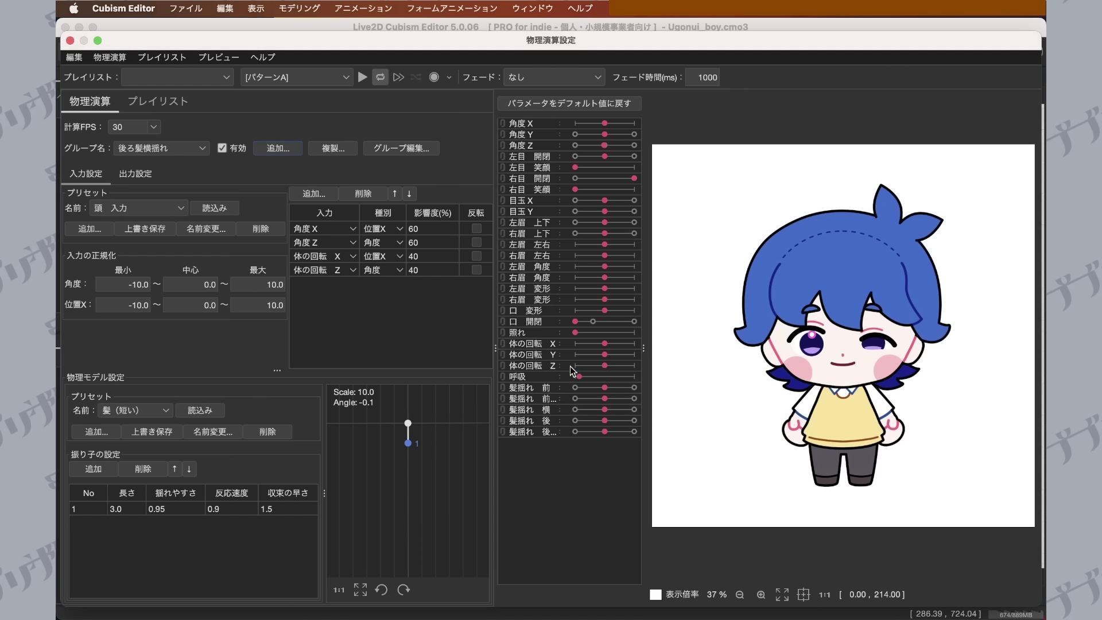
Reset the parameters to their defaults and add 髪揺れ 後 as the output parameter of the 後ろ髪横揺れ group.
{"action": "left_click", "coordinate": [590, 103]}
{"action": "left_click", "coordinate": [135, 173]}
{"action": "left_click", "coordinate": [86, 192]}
{"action": "scroll", "coordinate": [573, 384], "scroll_direction": "down", "scroll_amount": 3}
{"action": "scroll", "coordinate": [573, 384], "scroll_direction": "down", "scroll_amount": 1}
{"action": "left_click", "coordinate": [627, 462]}
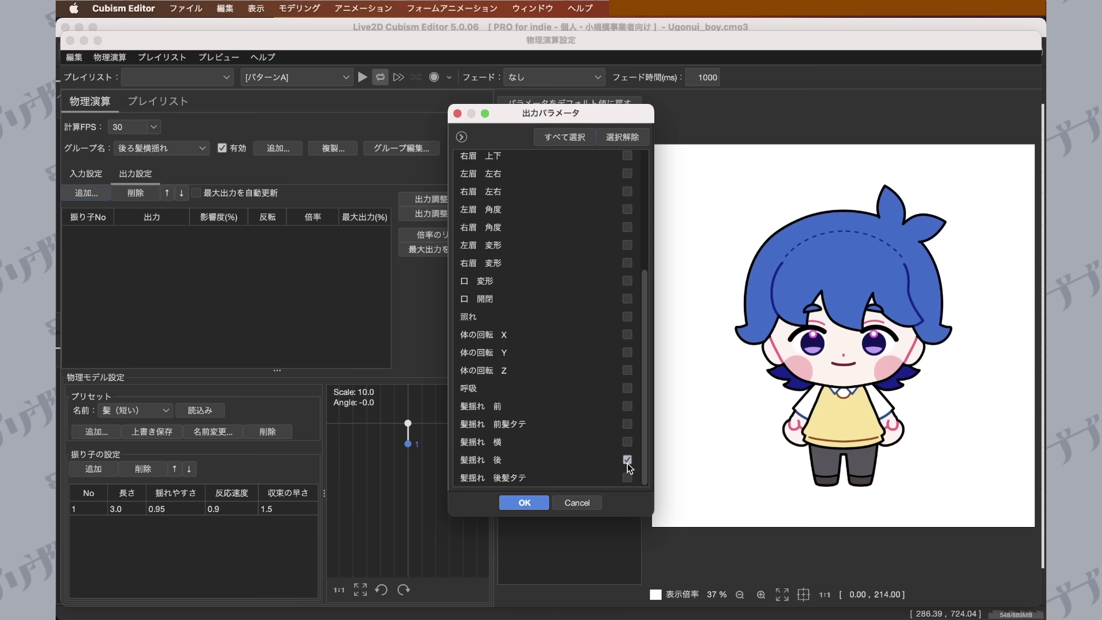
{"action": "left_click", "coordinate": [524, 502]}
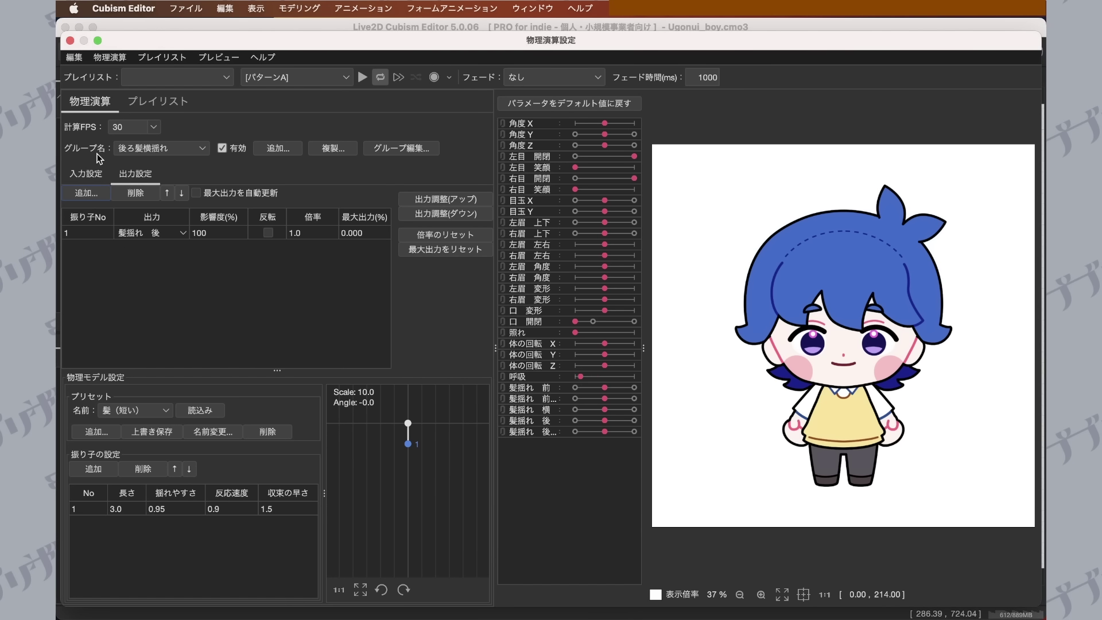
Delete the 体の回転 Z, 体の回転 X and 角度 X inputs from the 後ろ髪横揺れ group.
{"action": "left_click", "coordinate": [87, 174]}
{"action": "left_click", "coordinate": [326, 270]}
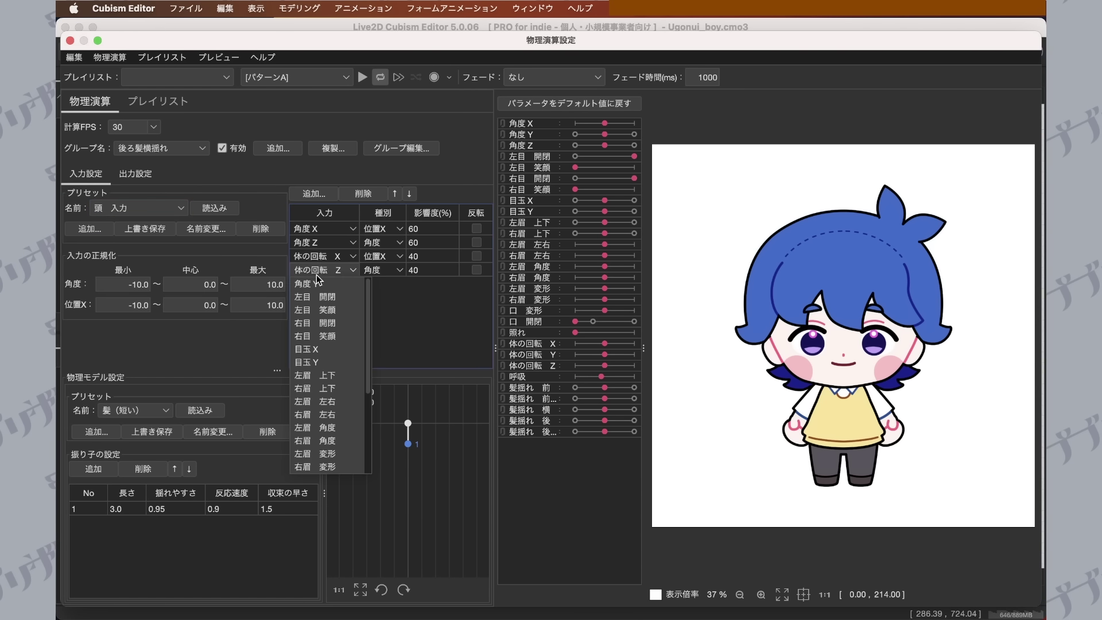
{"action": "left_click", "coordinate": [361, 194]}
{"action": "left_click", "coordinate": [361, 194]}
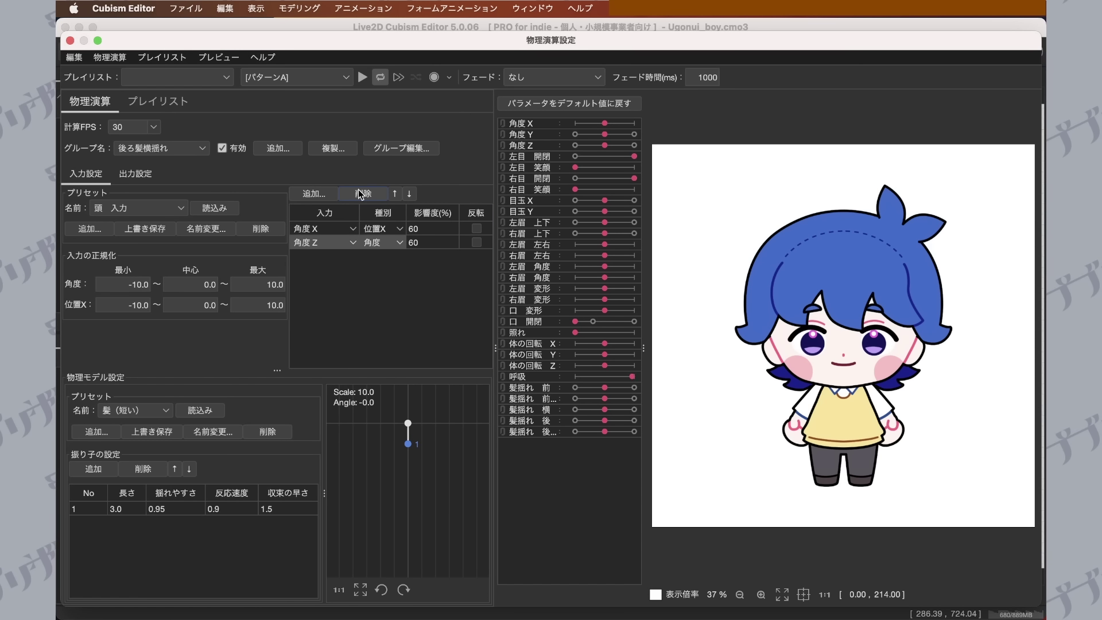
{"action": "left_click", "coordinate": [316, 241]}
{"action": "left_click", "coordinate": [337, 228]}
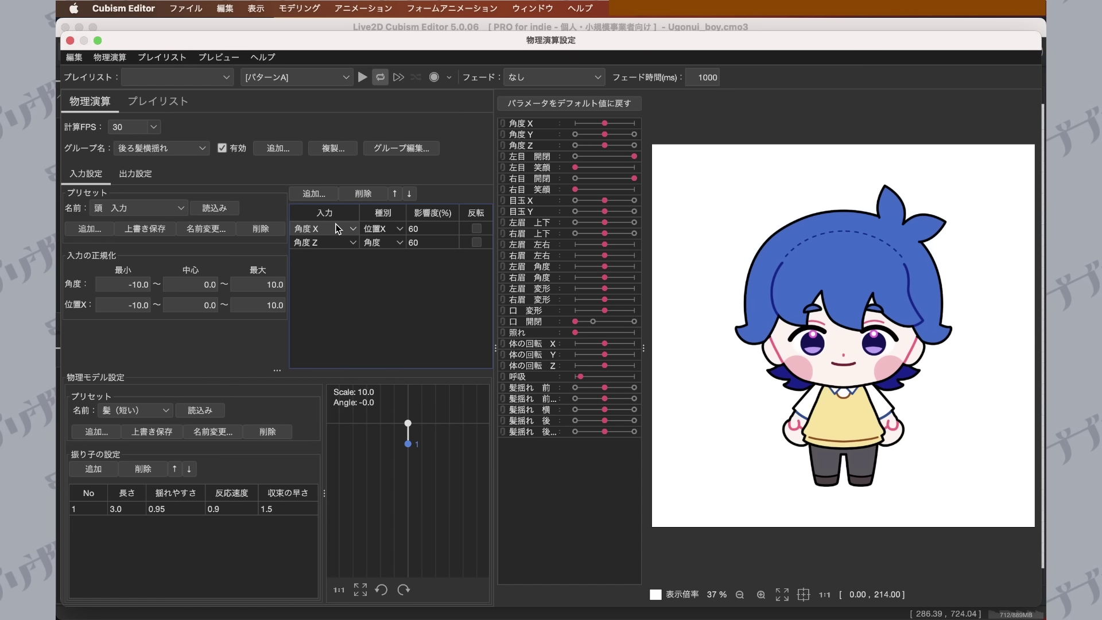
{"action": "left_click", "coordinate": [373, 194]}
Set the back hair's 角度 Z input to type 位置X with 100% influence and test the sway by tilting the head.
{"action": "left_click", "coordinate": [400, 229]}
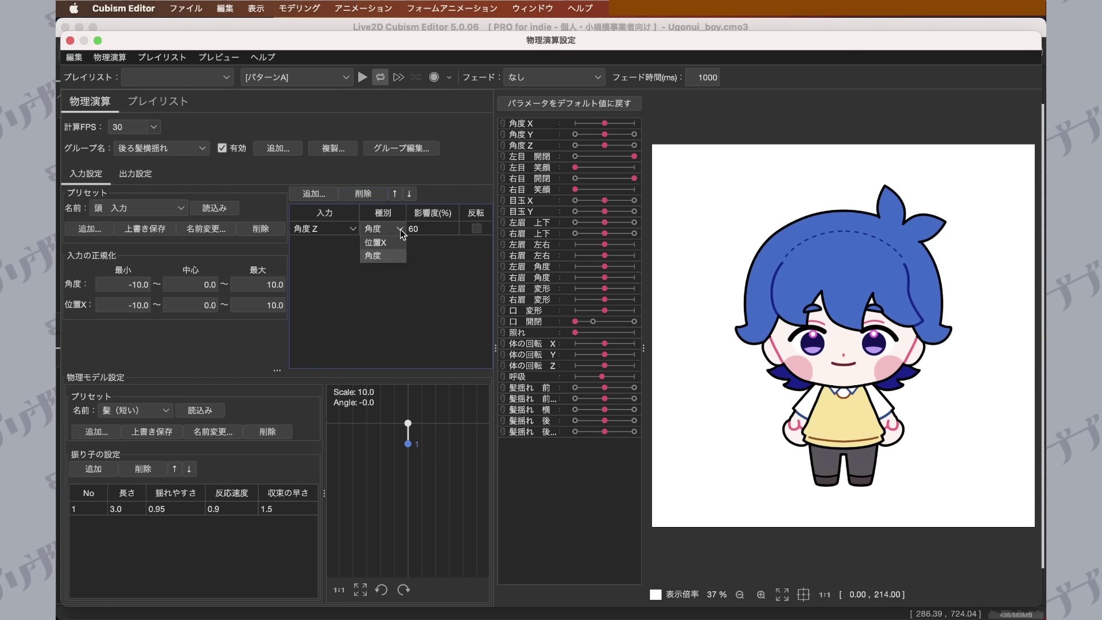
{"action": "left_click", "coordinate": [400, 243]}
{"action": "type", "text": "100"}
{"action": "key", "text": "Return"}
{"action": "key", "text": "Return"}
{"action": "mouse_move", "coordinate": [600, 145]}
{"action": "left_mouse_down"}
{"action": "mouse_move", "coordinate": [621, 135]}
{"action": "mouse_move", "coordinate": [584, 139]}
{"action": "mouse_move", "coordinate": [616, 138]}
{"action": "mouse_move", "coordinate": [592, 140]}
{"action": "mouse_move", "coordinate": [619, 122]}
{"action": "mouse_move", "coordinate": [592, 138]}
{"action": "left_mouse_up"}
{"action": "left_click", "coordinate": [581, 106]}
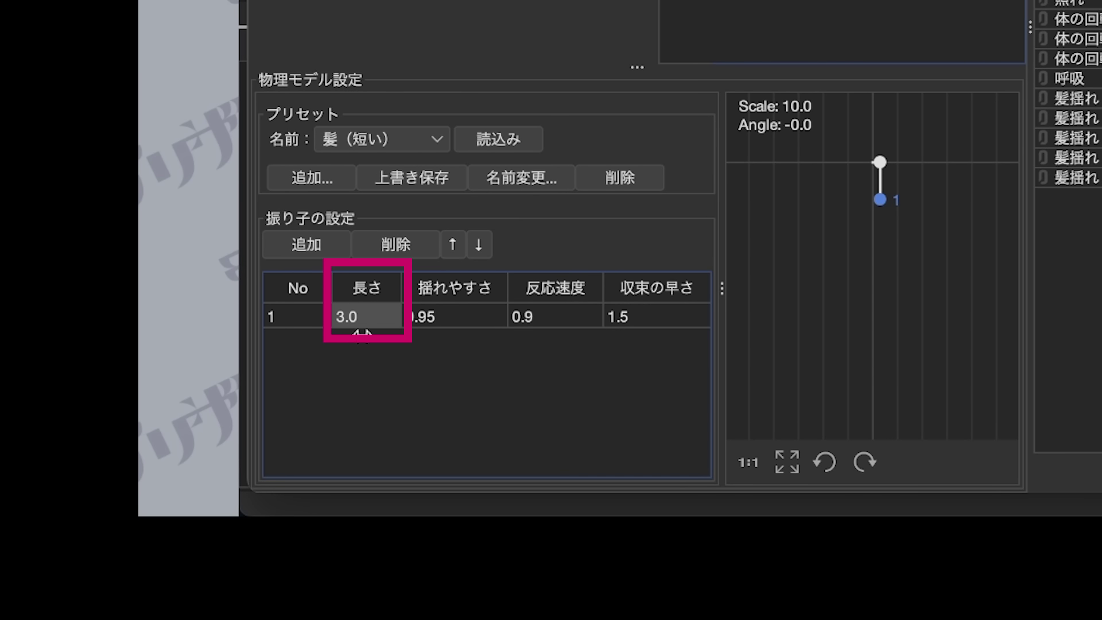
Set the back hair pendulum's length to 10 and test the sway with 角度 Z.
{"action": "type", "text": "10"}
{"action": "key", "text": "Return"}
{"action": "key", "text": "Return"}
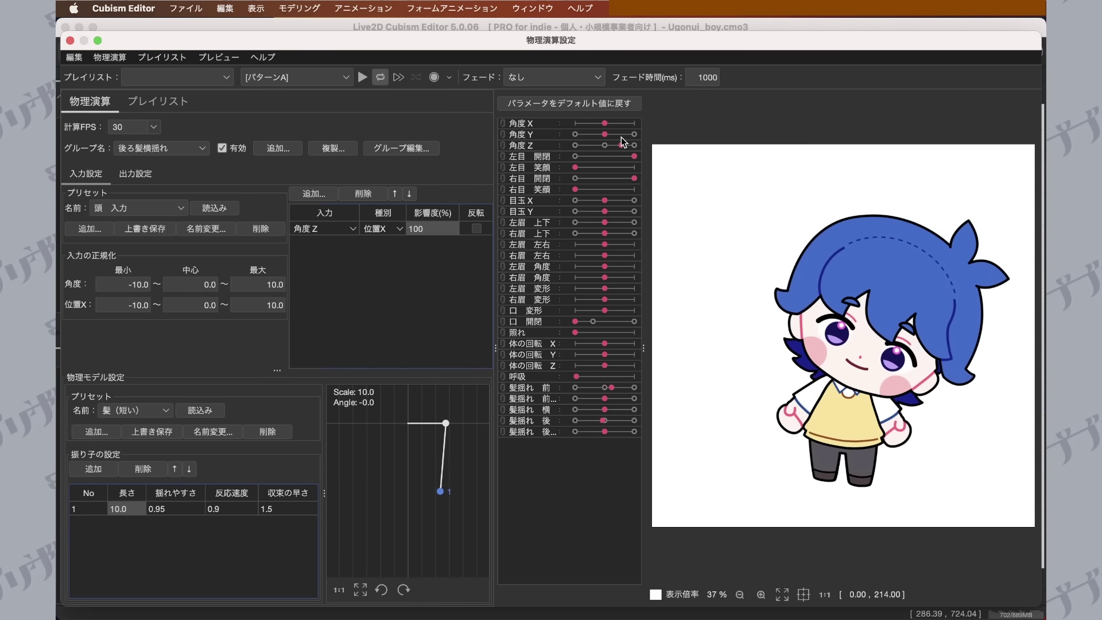
{"action": "left_click_drag", "start_coordinate": [621, 138], "coordinate": [621, 140]}
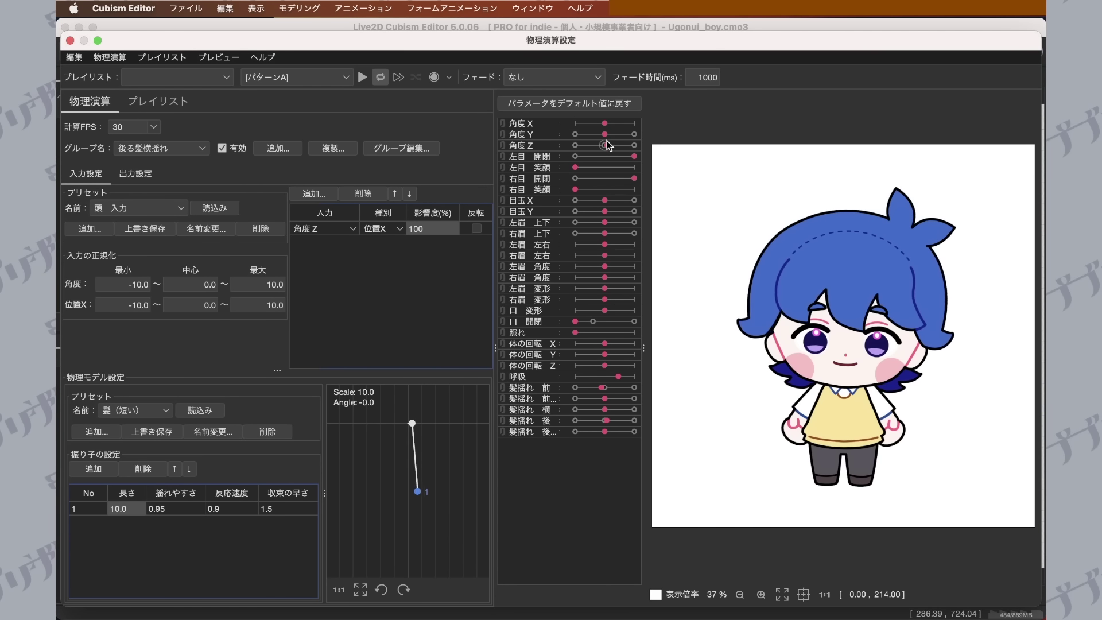
Compare the pendulum motion of the 前髪横揺れ and 後ろ髪横揺れ groups by tilting the head with 角度 Z in each.
{"action": "left_click", "coordinate": [178, 148]}
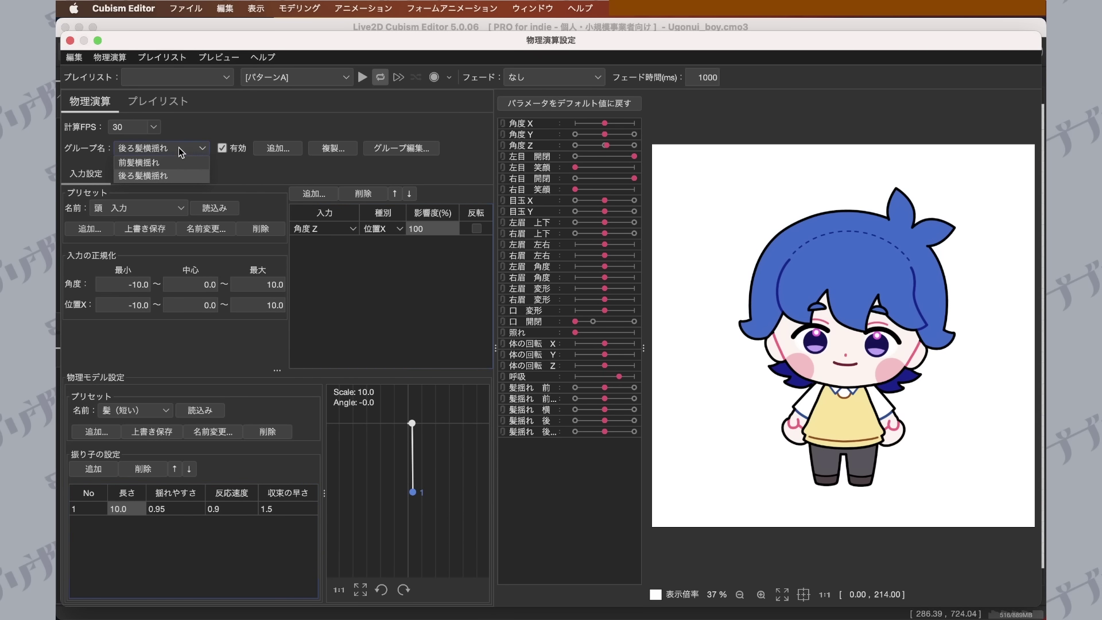
{"action": "left_click", "coordinate": [173, 164]}
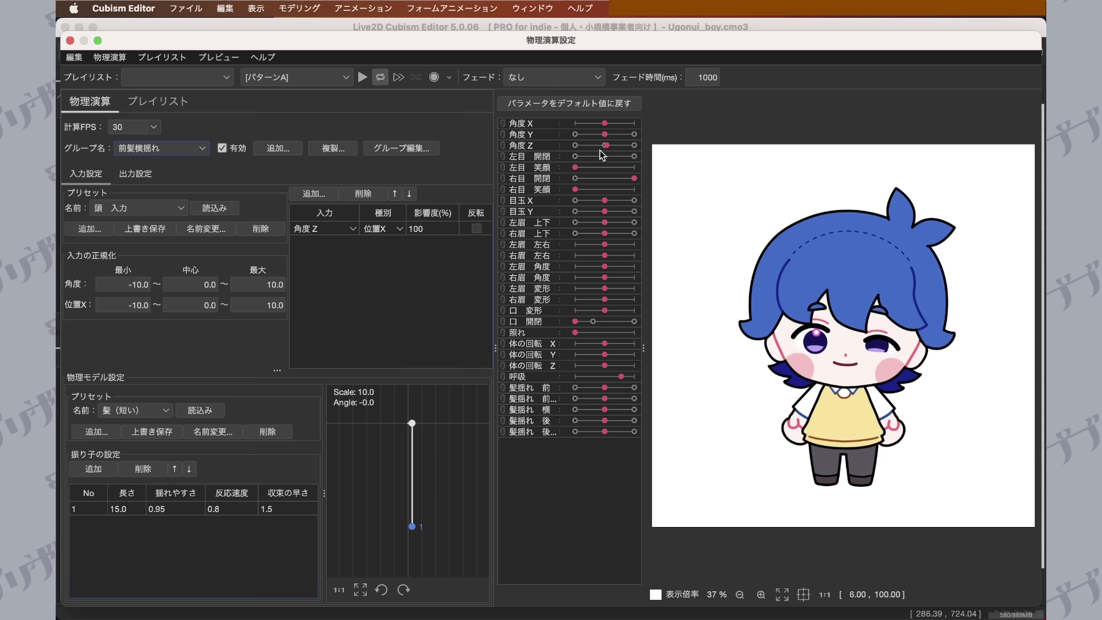
{"action": "left_click", "coordinate": [569, 104]}
{"action": "mouse_move", "coordinate": [602, 144]}
{"action": "left_mouse_down"}
{"action": "mouse_move", "coordinate": [579, 143]}
{"action": "mouse_move", "coordinate": [617, 137]}
{"action": "mouse_move", "coordinate": [591, 139]}
{"action": "mouse_move", "coordinate": [603, 136]}
{"action": "left_mouse_up"}
{"action": "left_click", "coordinate": [180, 147]}
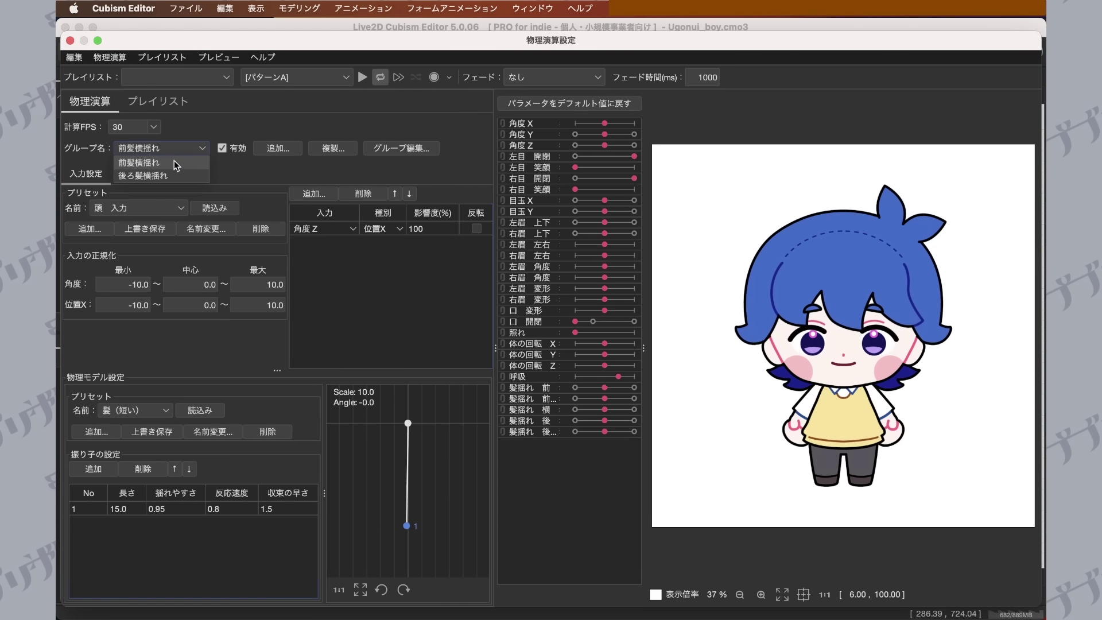
{"action": "left_click", "coordinate": [171, 171]}
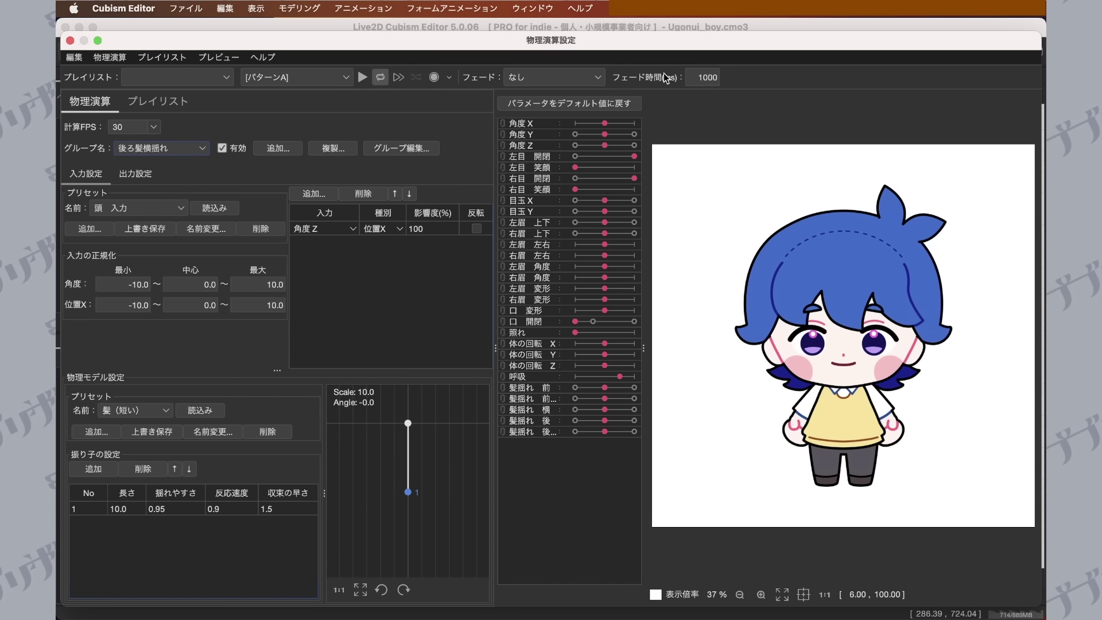
{"action": "mouse_move", "coordinate": [607, 146]}
{"action": "left_mouse_down"}
{"action": "mouse_move", "coordinate": [624, 141]}
{"action": "mouse_move", "coordinate": [576, 139]}
{"action": "mouse_move", "coordinate": [601, 140]}
{"action": "left_mouse_up"}
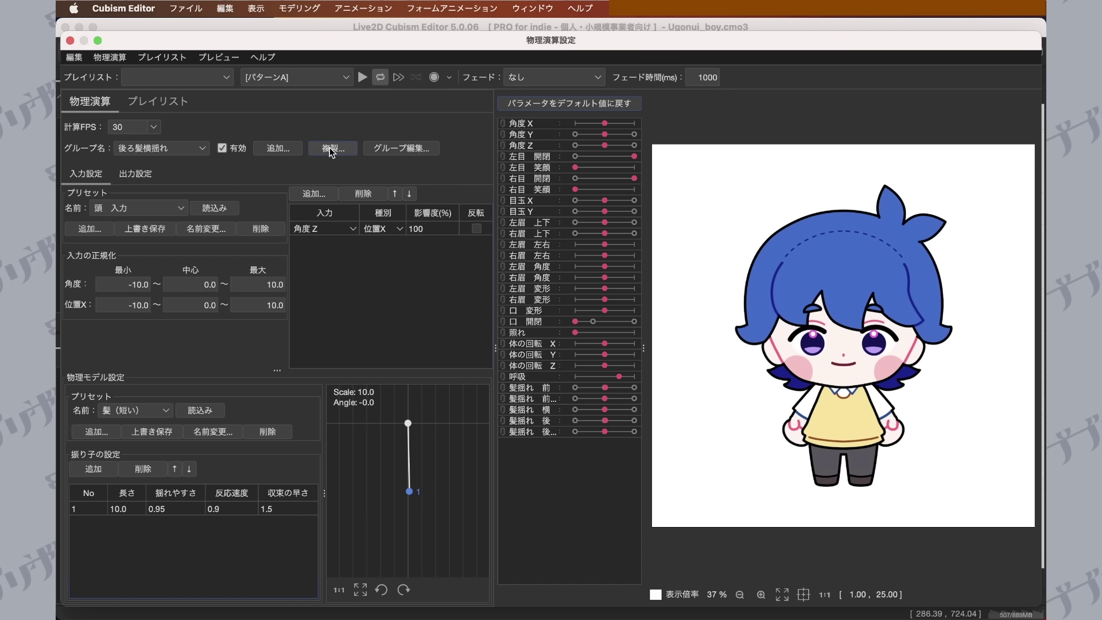
Add a physics group named アホ毛揺れ with the 頭 入力 input preset and the 髪（短い） physics model preset.
{"action": "left_click", "coordinate": [278, 148]}
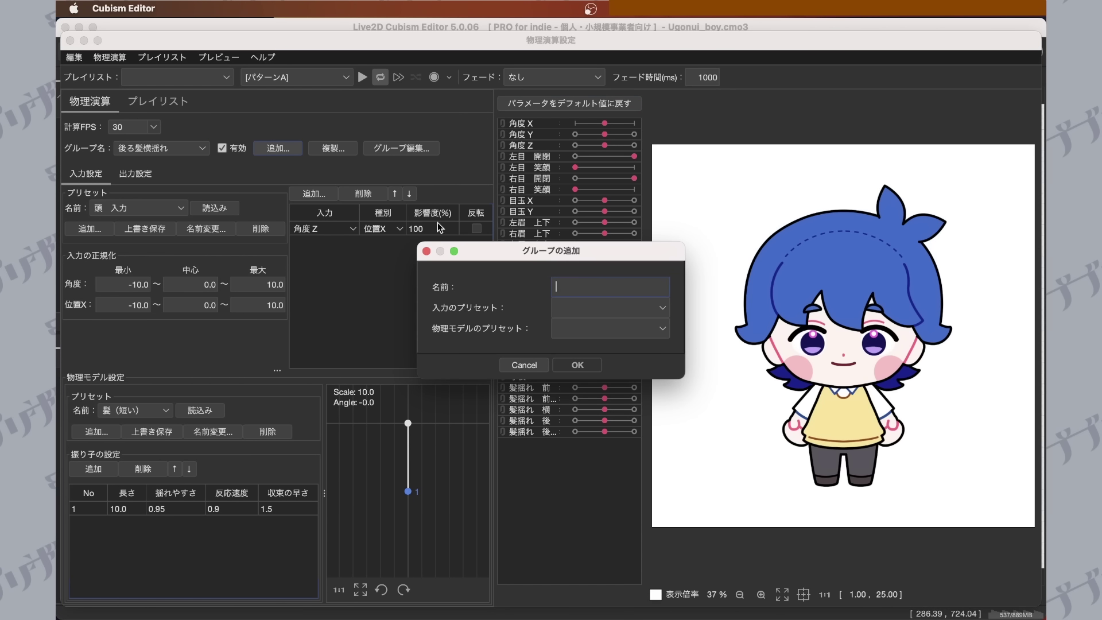
{"action": "type", "text": "アホ毛揺れ"}
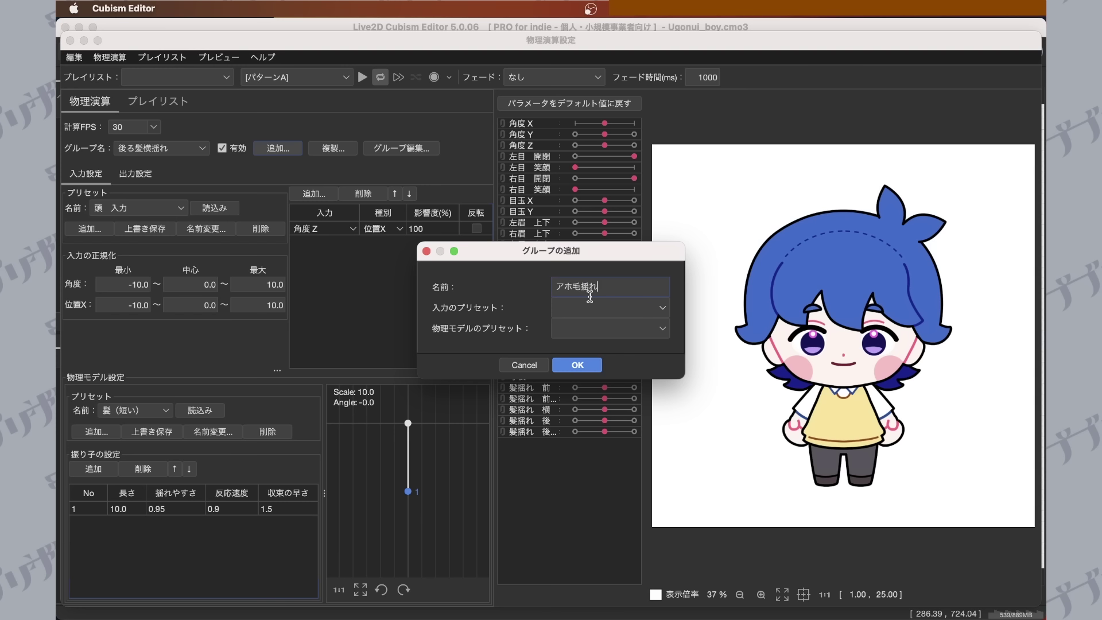
{"action": "left_click", "coordinate": [634, 316]}
{"action": "left_click", "coordinate": [621, 338]}
{"action": "left_click", "coordinate": [613, 331]}
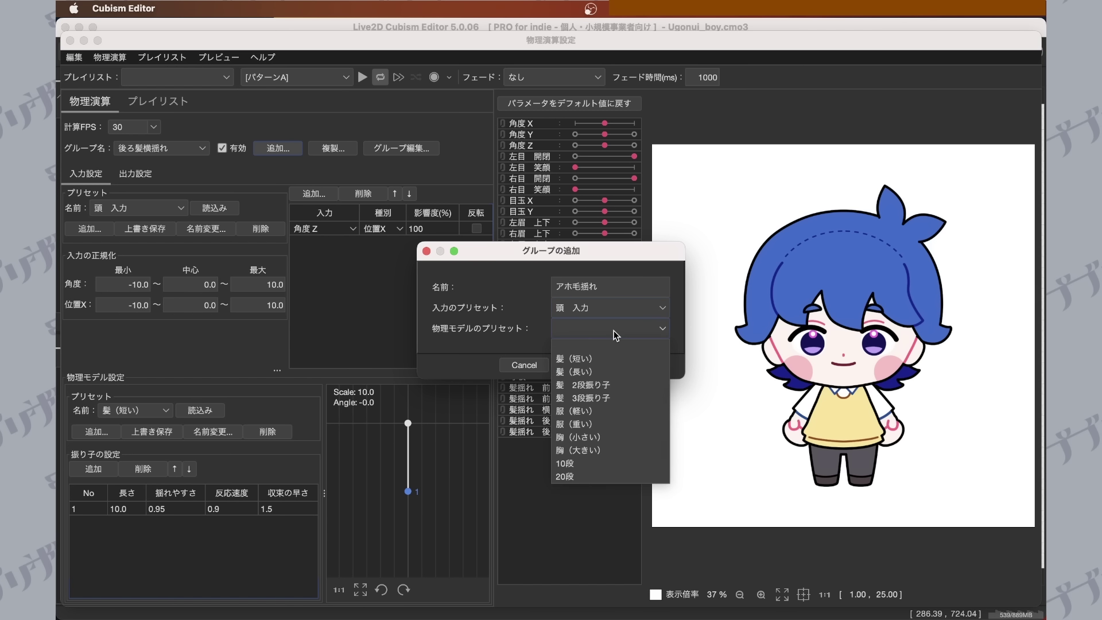
{"action": "left_click", "coordinate": [587, 357]}
{"action": "left_click", "coordinate": [577, 365]}
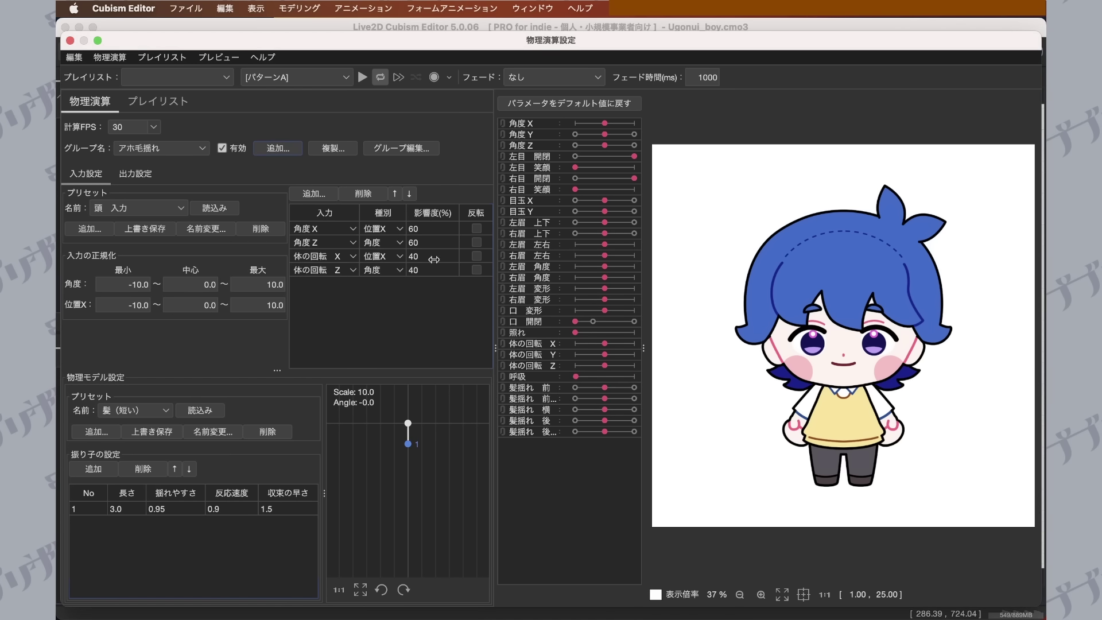
Add 髪揺れ 横 as the output parameter of the アホ毛揺れ group.
{"action": "left_click", "coordinate": [136, 174]}
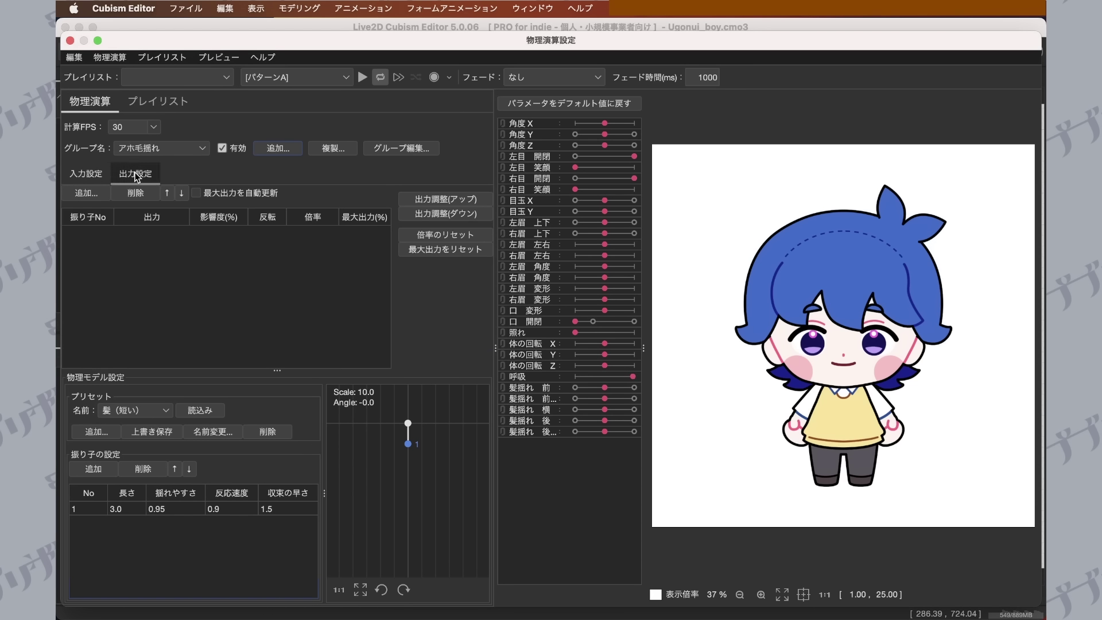
{"action": "left_click", "coordinate": [86, 193]}
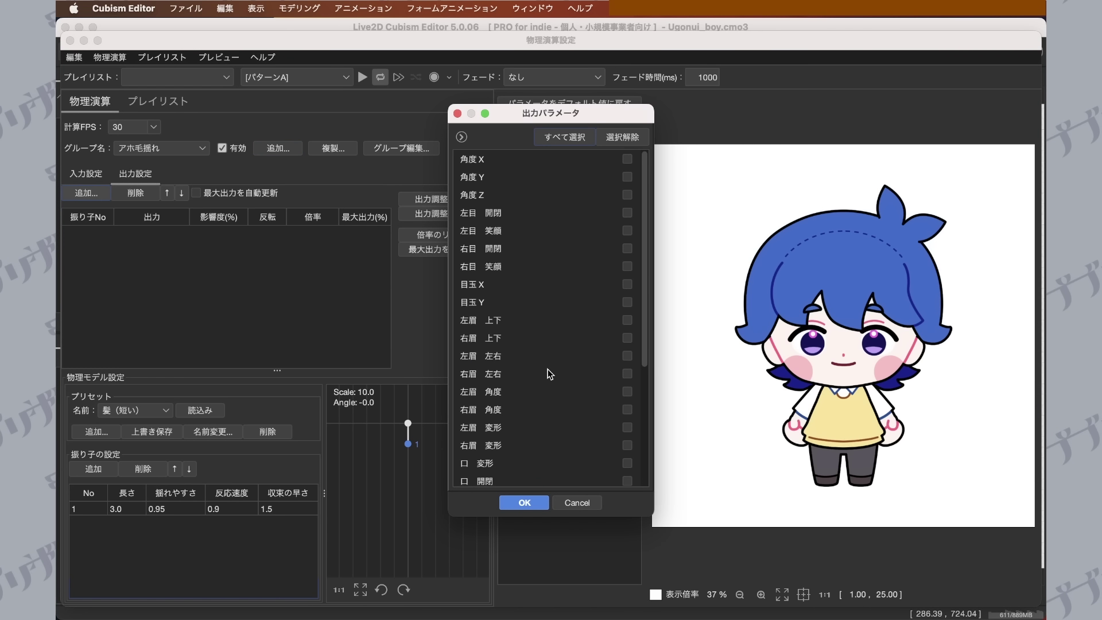
{"action": "scroll", "coordinate": [550, 373], "scroll_direction": "down", "scroll_amount": 5}
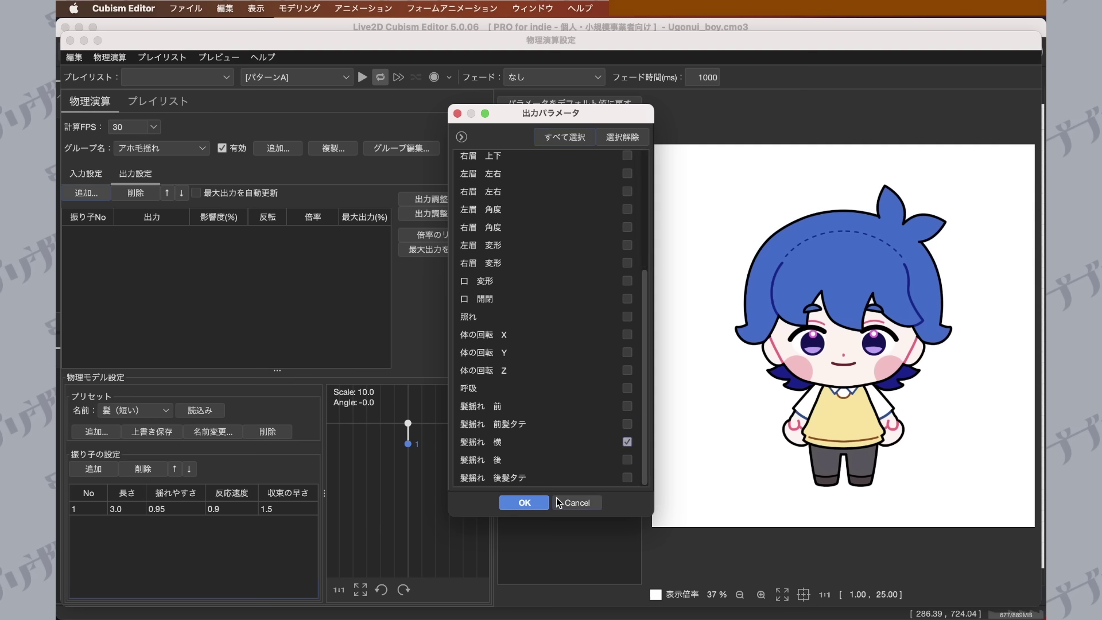
{"action": "left_click", "coordinate": [524, 503]}
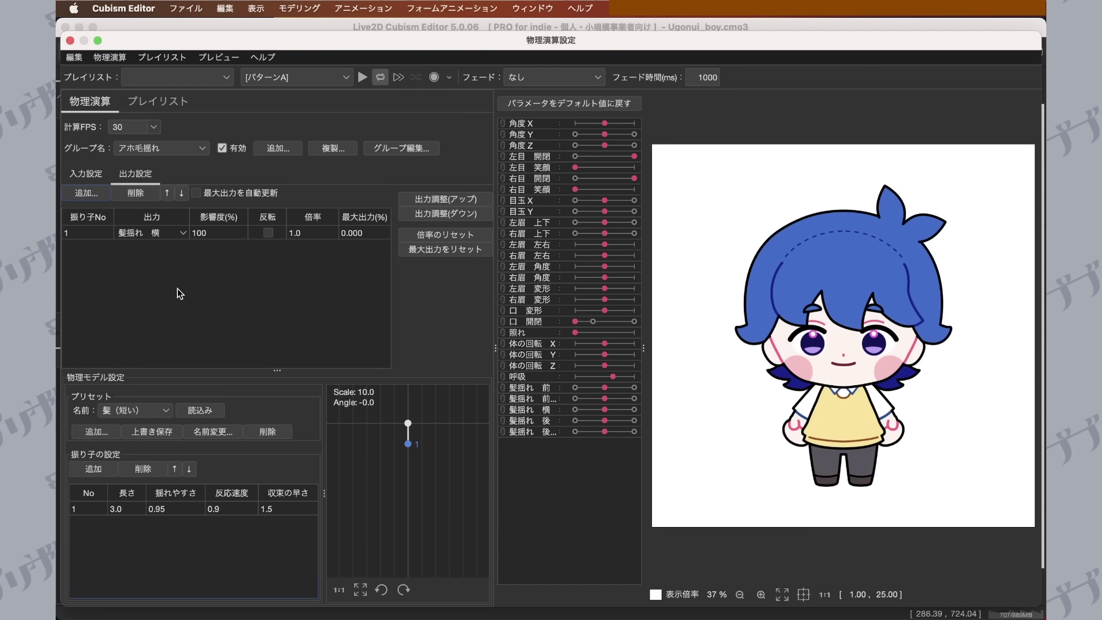
Delete the 体の回転 Z, 体の回転 X and 角度 X inputs from the アホ毛揺れ group.
{"action": "left_click", "coordinate": [76, 175]}
{"action": "left_click", "coordinate": [325, 270]}
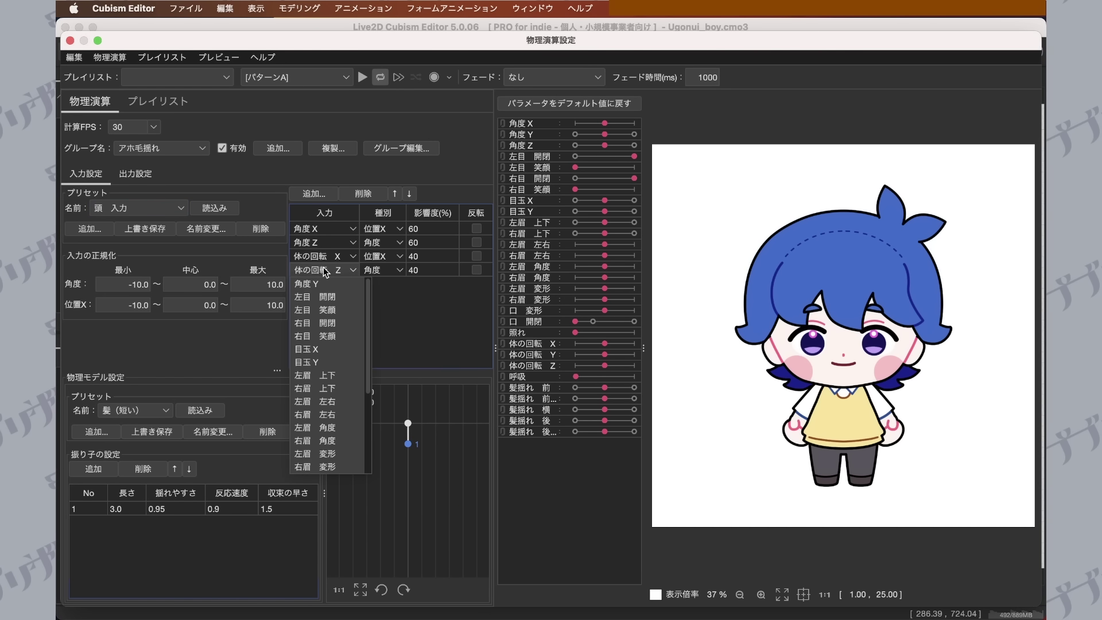
{"action": "left_click", "coordinate": [367, 193]}
{"action": "left_click", "coordinate": [367, 193]}
{"action": "left_click", "coordinate": [368, 194]}
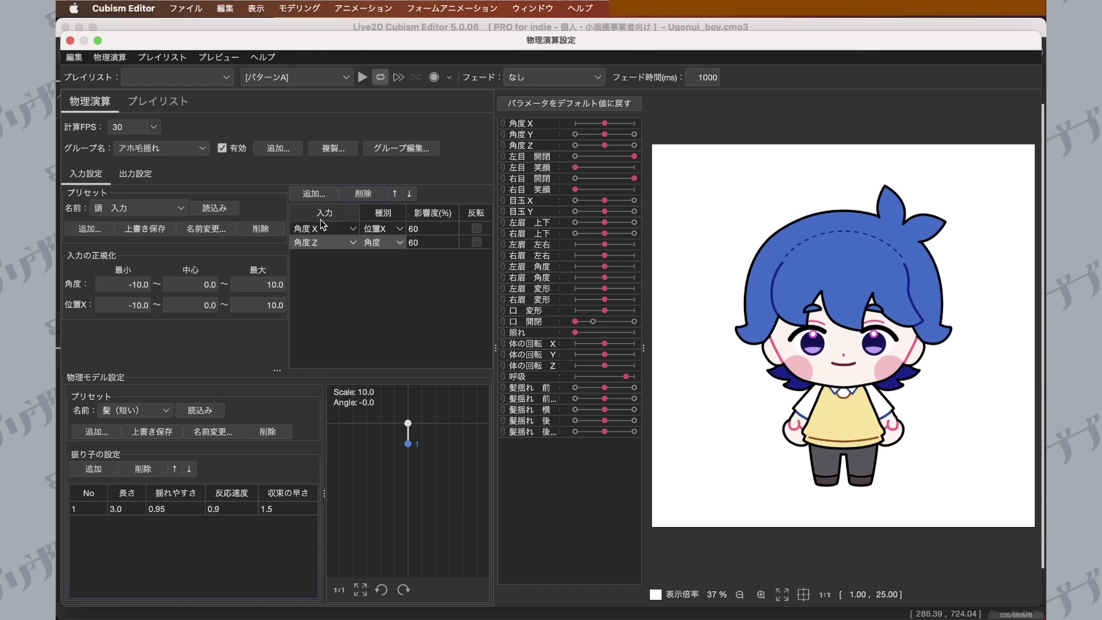
{"action": "left_click", "coordinate": [319, 229]}
{"action": "left_click", "coordinate": [377, 195]}
{"action": "left_click", "coordinate": [378, 195]}
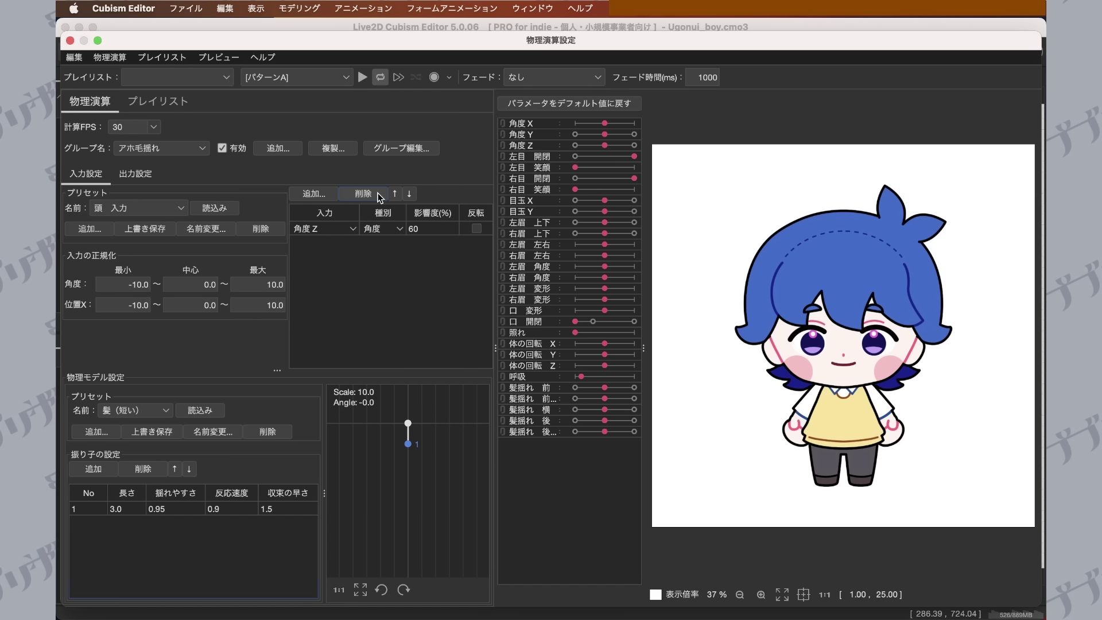
Set the アホ毛揺れ group's 角度 Z input to type 位置X with 100% influence and test the sway by tilting the head.
{"action": "left_click", "coordinate": [396, 228]}
{"action": "left_click", "coordinate": [395, 252]}
{"action": "left_click_drag", "start_coordinate": [427, 229], "coordinate": [459, 229]}
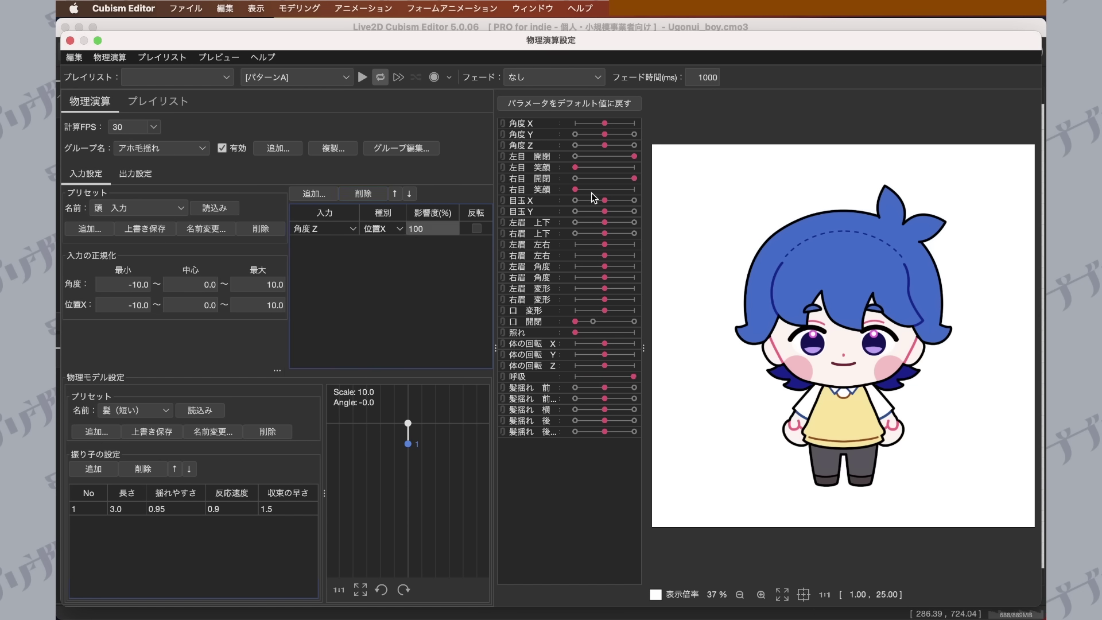
{"action": "mouse_move", "coordinate": [601, 143]}
{"action": "left_mouse_down"}
{"action": "mouse_move", "coordinate": [627, 143]}
{"action": "mouse_move", "coordinate": [576, 143]}
{"action": "mouse_move", "coordinate": [626, 137]}
{"action": "mouse_move", "coordinate": [576, 138]}
{"action": "mouse_move", "coordinate": [645, 135]}
{"action": "mouse_move", "coordinate": [576, 139]}
{"action": "mouse_move", "coordinate": [622, 132]}
{"action": "mouse_move", "coordinate": [577, 138]}
{"action": "mouse_move", "coordinate": [619, 129]}
{"action": "mouse_move", "coordinate": [576, 128]}
{"action": "mouse_move", "coordinate": [590, 119]}
{"action": "mouse_move", "coordinate": [608, 142]}
{"action": "left_mouse_up"}
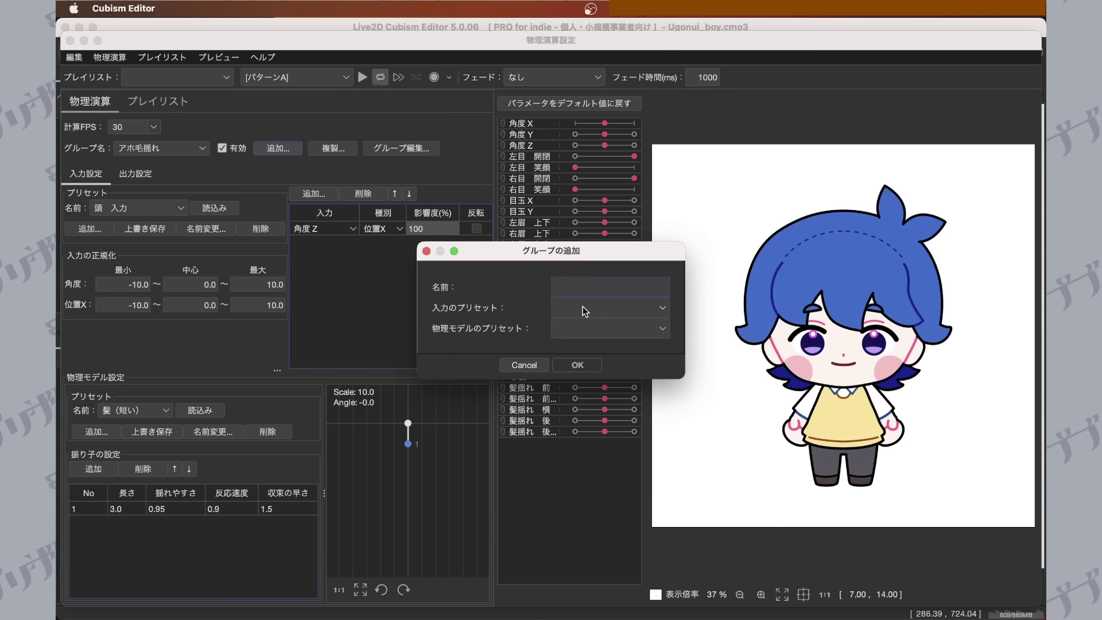
Add a physics group named 前髪のタテ揺れ with the 頭 入力 input preset and the 髪（長い） physics model preset.
{"action": "type", "text": "前髪の"}
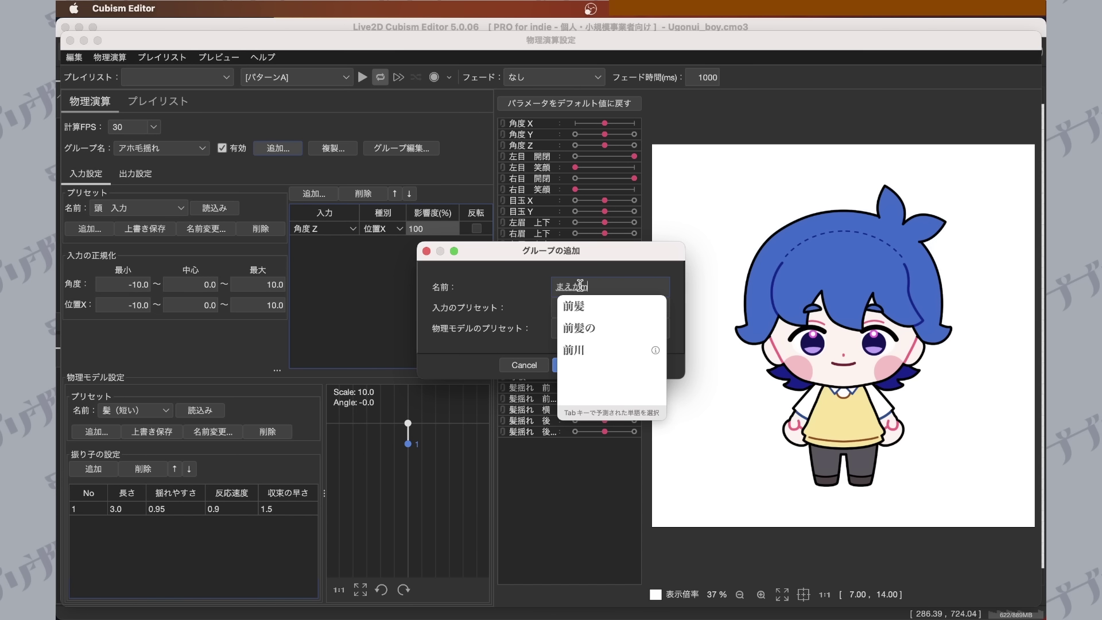
{"action": "type", "text": "タテ揺れ"}
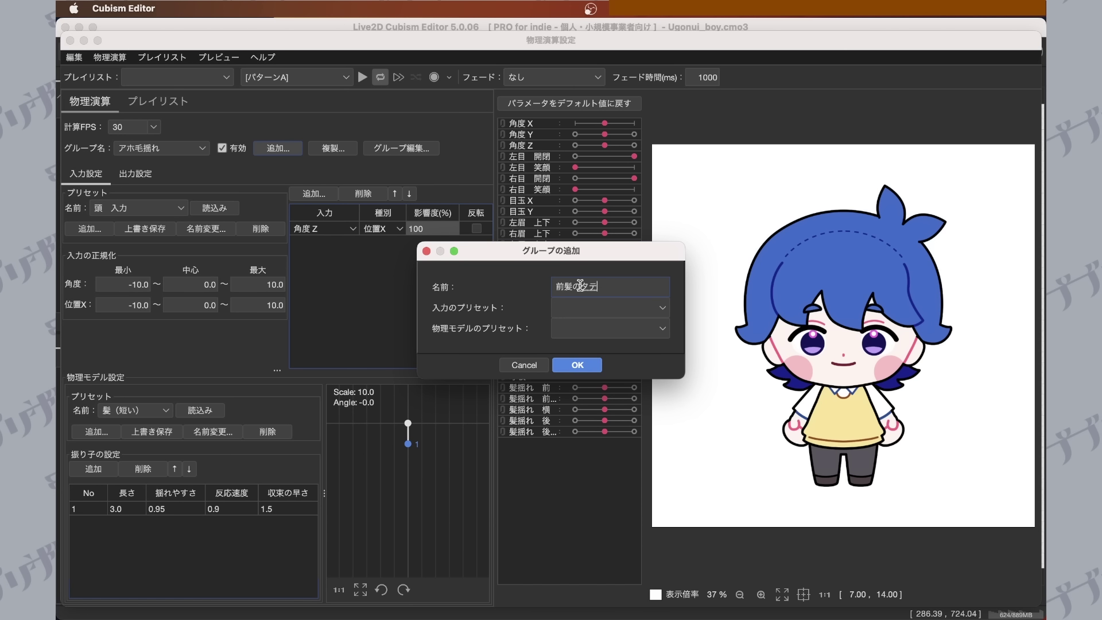
{"action": "left_click", "coordinate": [605, 322]}
{"action": "left_click", "coordinate": [587, 342]}
{"action": "left_click", "coordinate": [600, 332]}
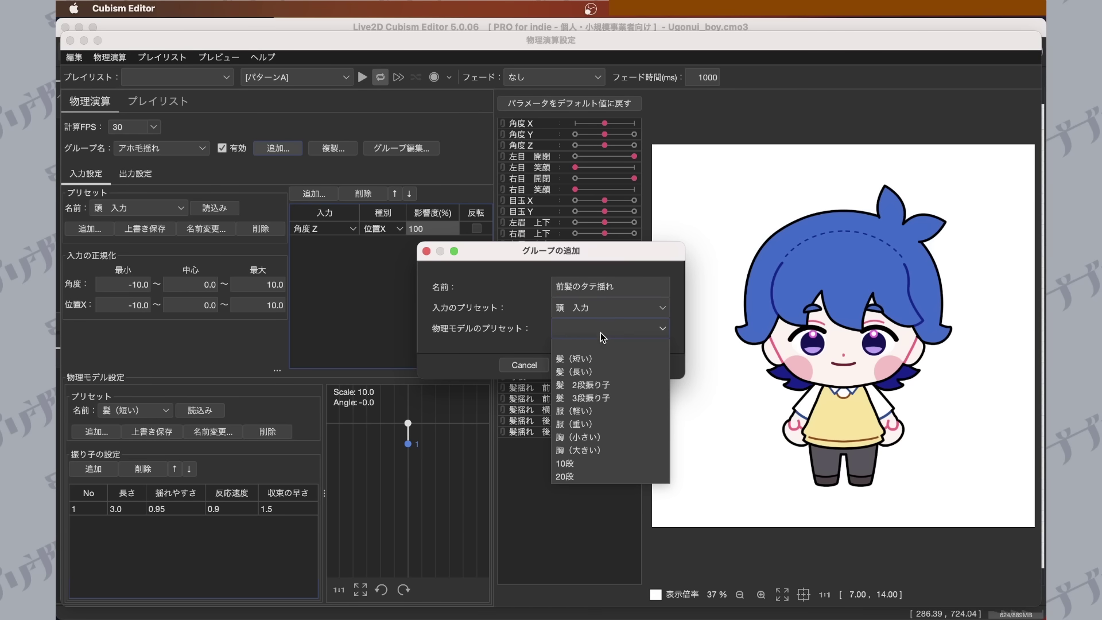
{"action": "left_click", "coordinate": [608, 371]}
{"action": "left_click", "coordinate": [579, 365]}
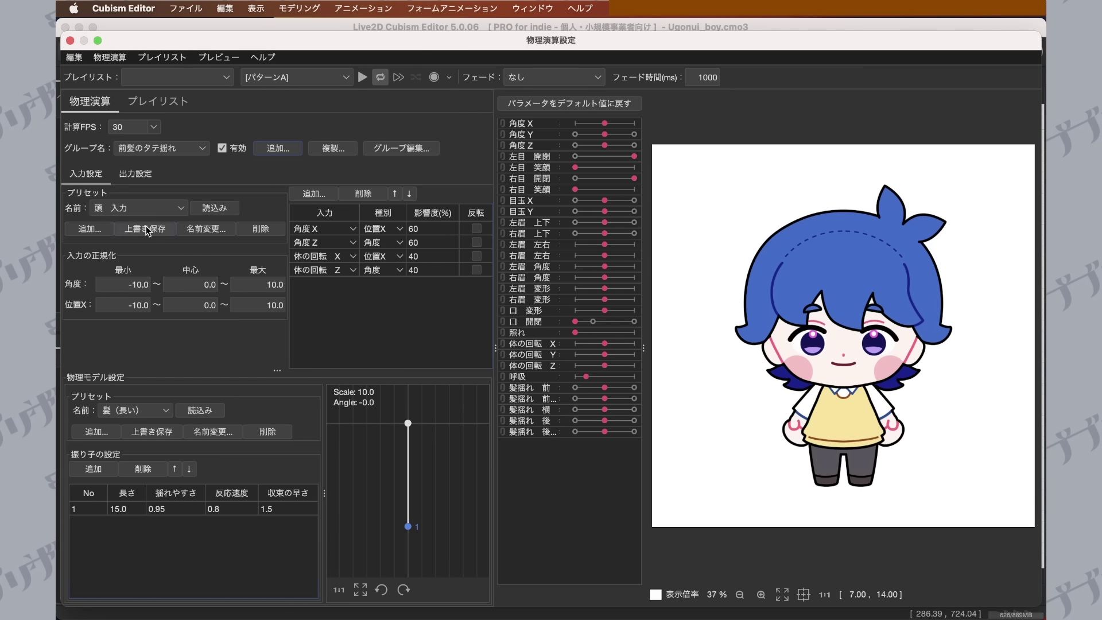
Add 髪揺れ 前髪タテ as the output parameter of the 前髪のタテ揺れ group.
{"action": "left_click", "coordinate": [135, 173]}
{"action": "left_click", "coordinate": [96, 194]}
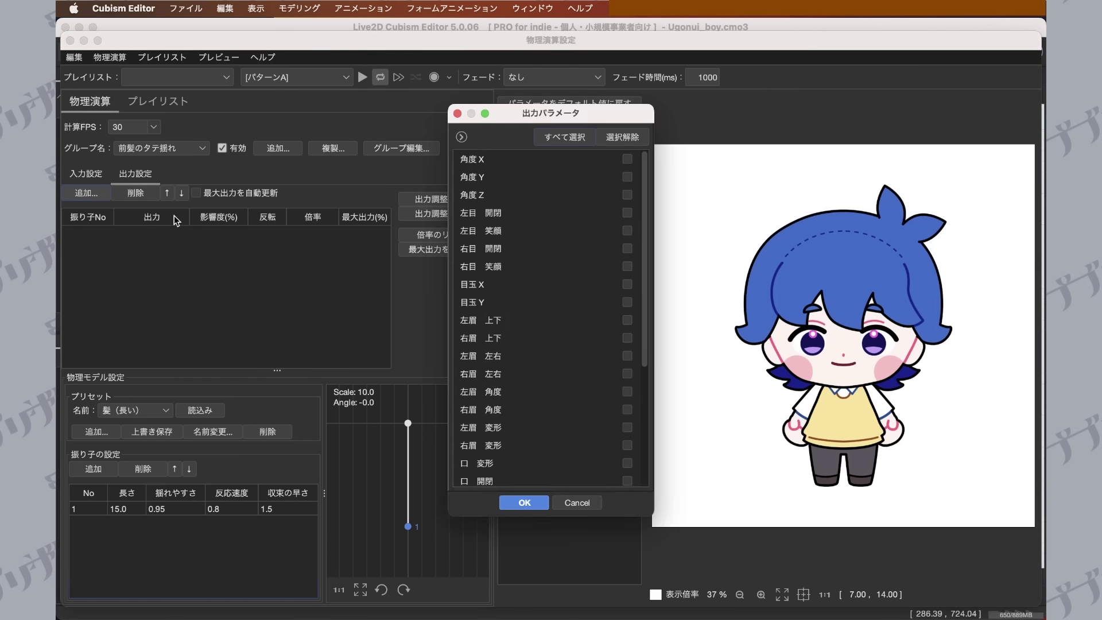
{"action": "scroll", "coordinate": [528, 392], "scroll_direction": "down", "scroll_amount": 5}
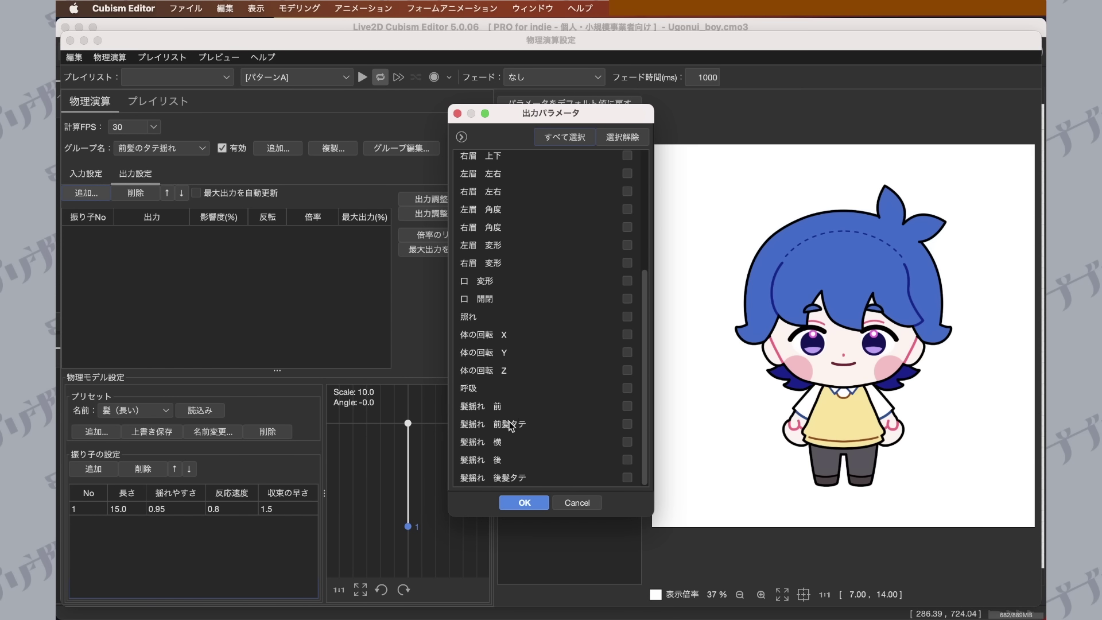
{"action": "left_click", "coordinate": [627, 423]}
{"action": "left_click", "coordinate": [524, 502]}
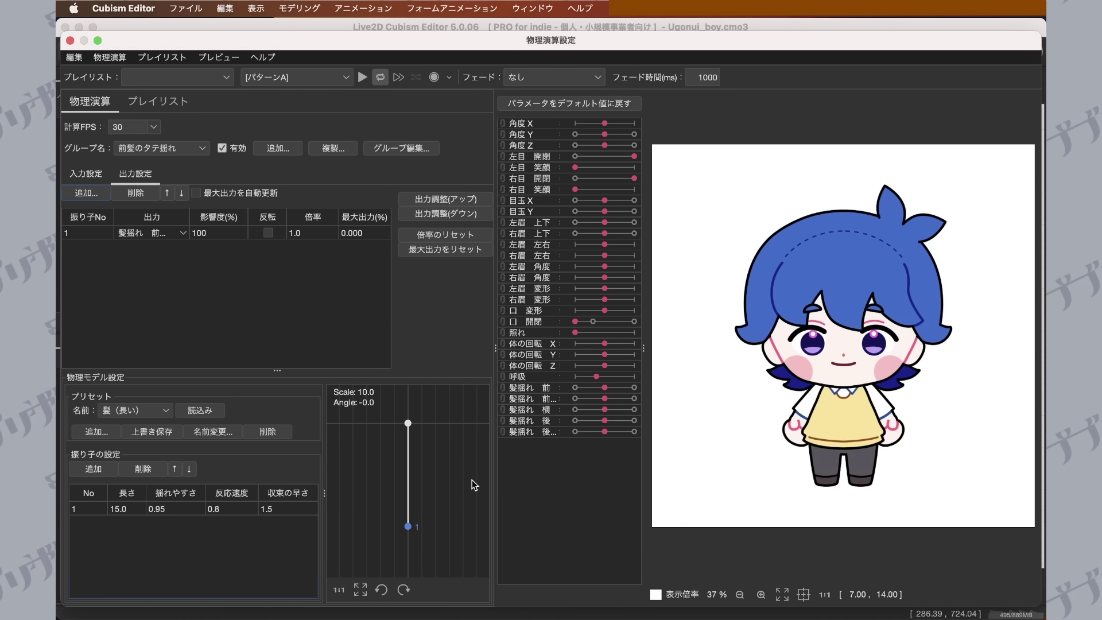
Delete all four preset input parameters from the 前髪のタテ揺れ group.
{"action": "left_click", "coordinate": [86, 173]}
{"action": "left_click", "coordinate": [326, 263]}
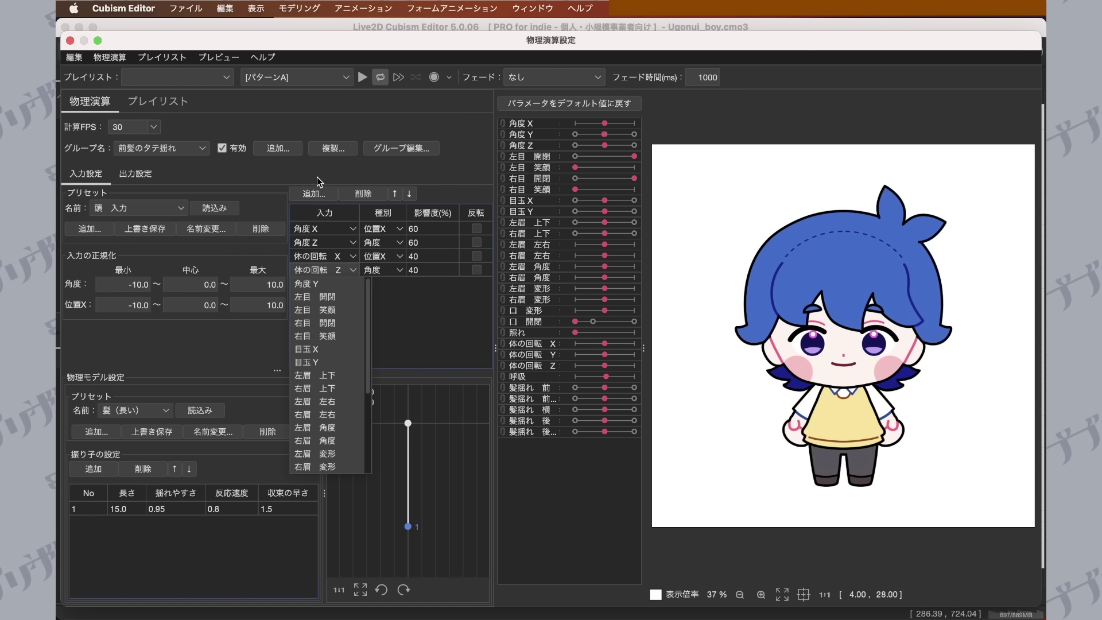
{"action": "left_click", "coordinate": [362, 194]}
{"action": "left_click", "coordinate": [360, 195]}
{"action": "left_click", "coordinate": [360, 195]}
{"action": "left_click", "coordinate": [360, 195]}
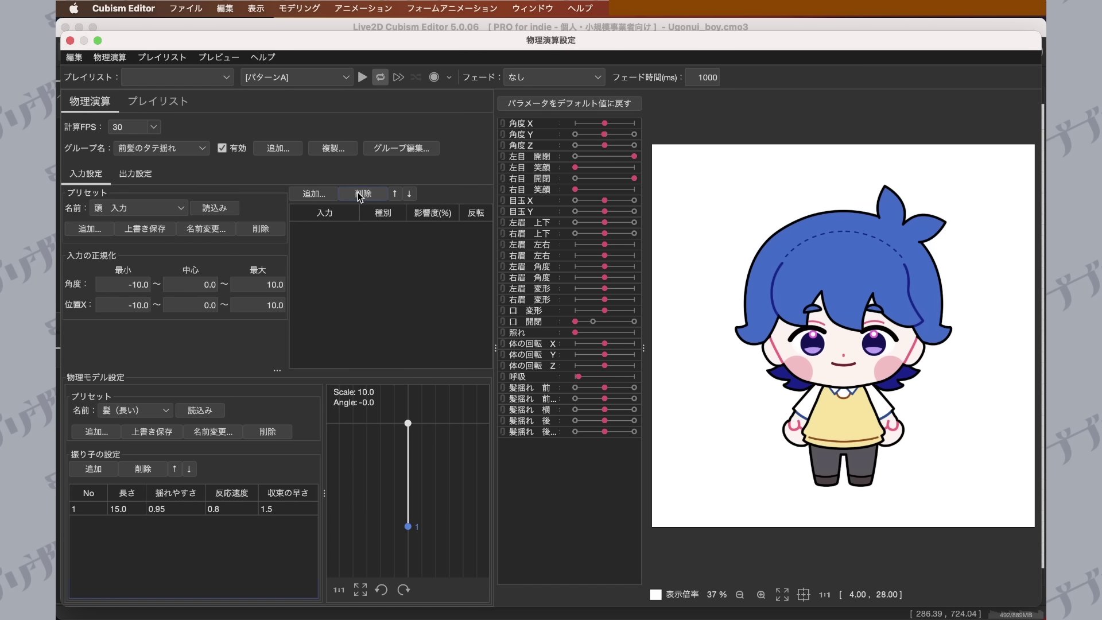
Add 角度 Y as the 前髪のタテ揺れ group's input with type 位置X and 100% influence, and test the sway by nodding the head.
{"action": "left_click", "coordinate": [313, 194]}
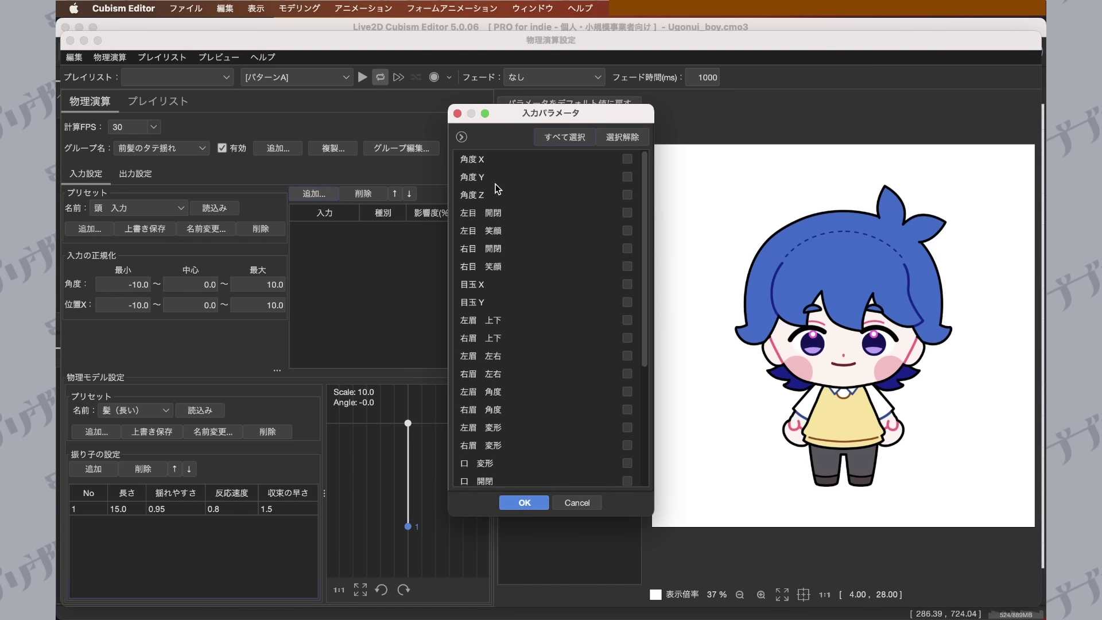
{"action": "left_click", "coordinate": [523, 502]}
{"action": "left_click", "coordinate": [399, 229]}
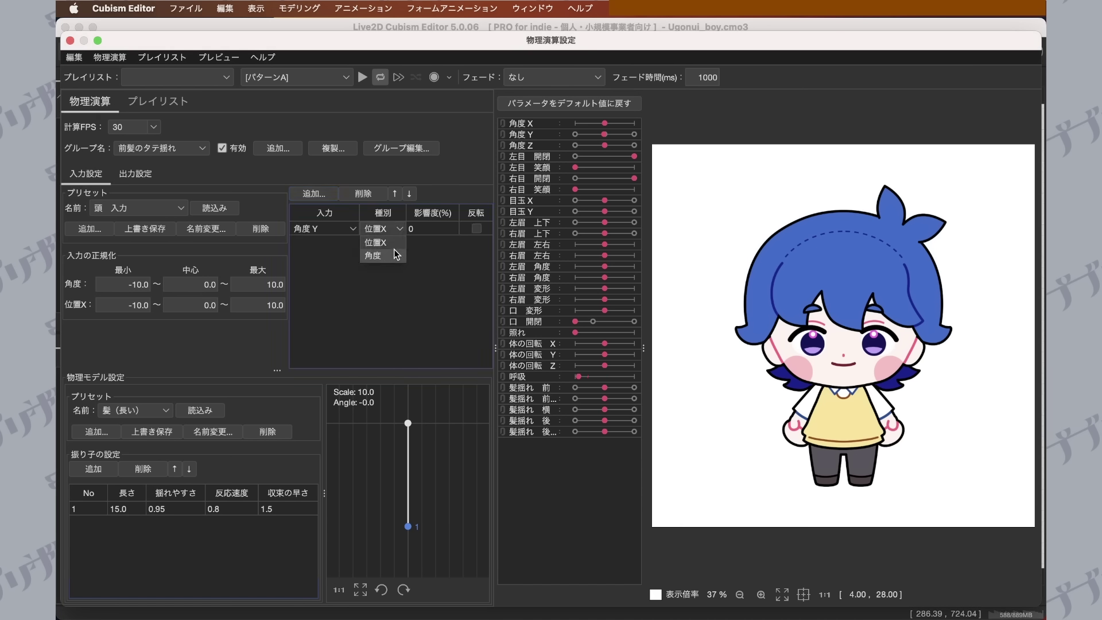
{"action": "left_click", "coordinate": [399, 240]}
{"action": "left_click", "coordinate": [423, 227]}
{"action": "type", "text": "1"}
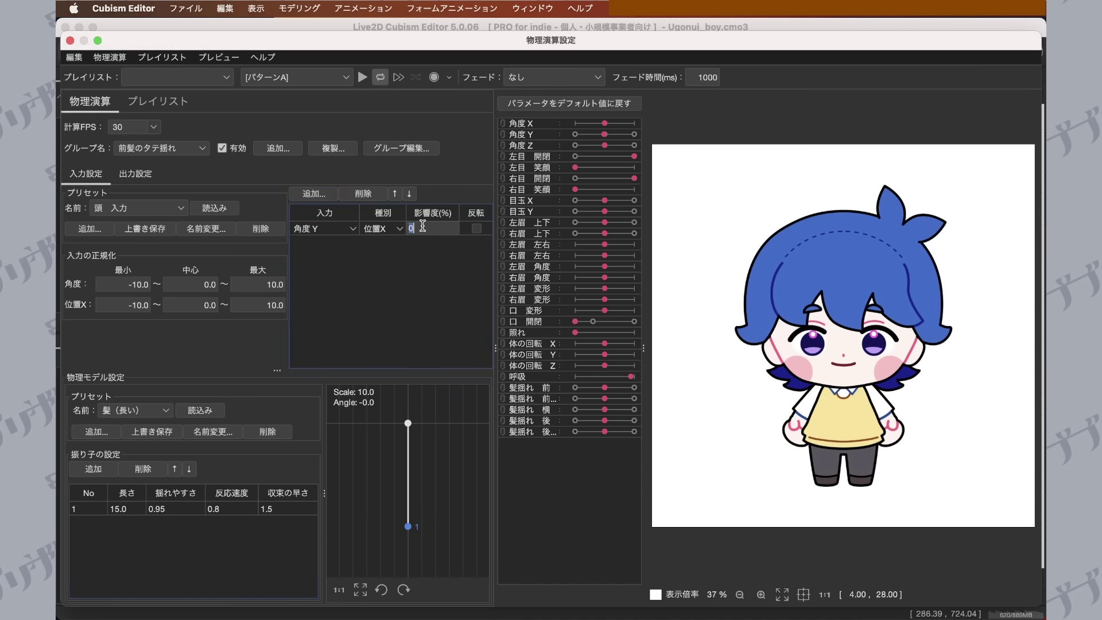
{"action": "type", "text": "00"}
{"action": "key", "text": "Return"}
{"action": "key", "text": "Return"}
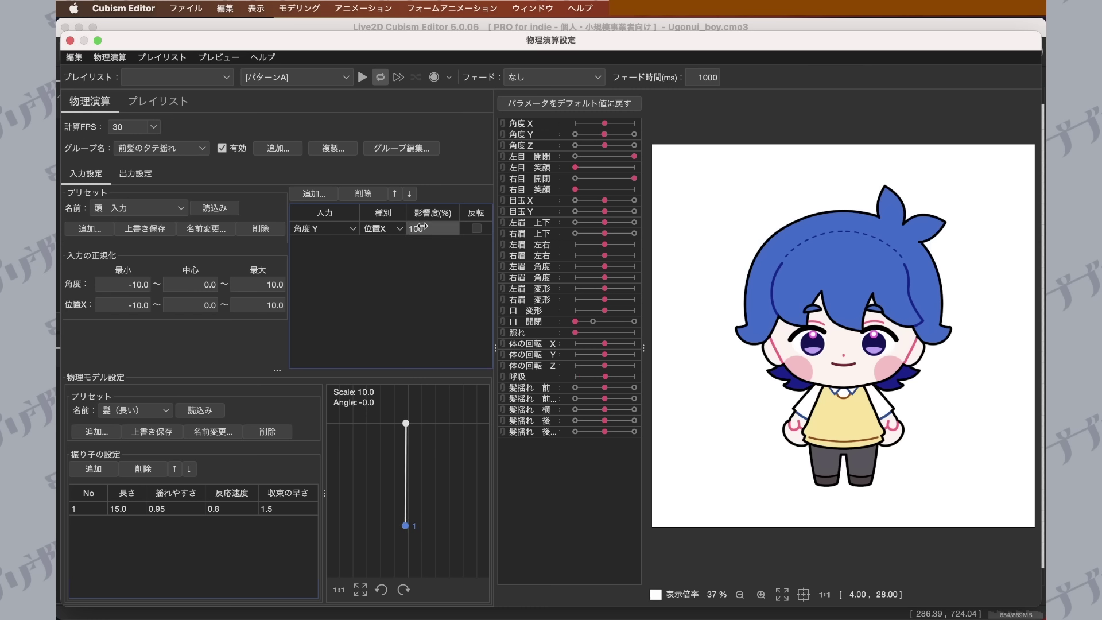
{"action": "left_click_drag", "start_coordinate": [605, 138], "coordinate": [570, 131]}
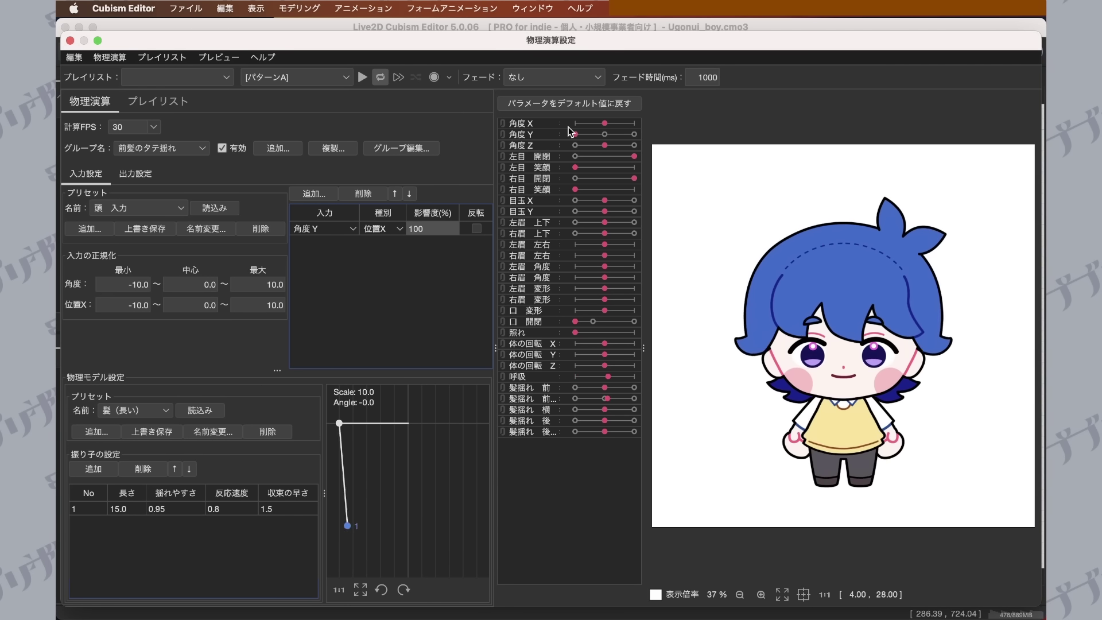
{"action": "left_click_drag", "start_coordinate": [564, 144], "coordinate": [606, 140]}
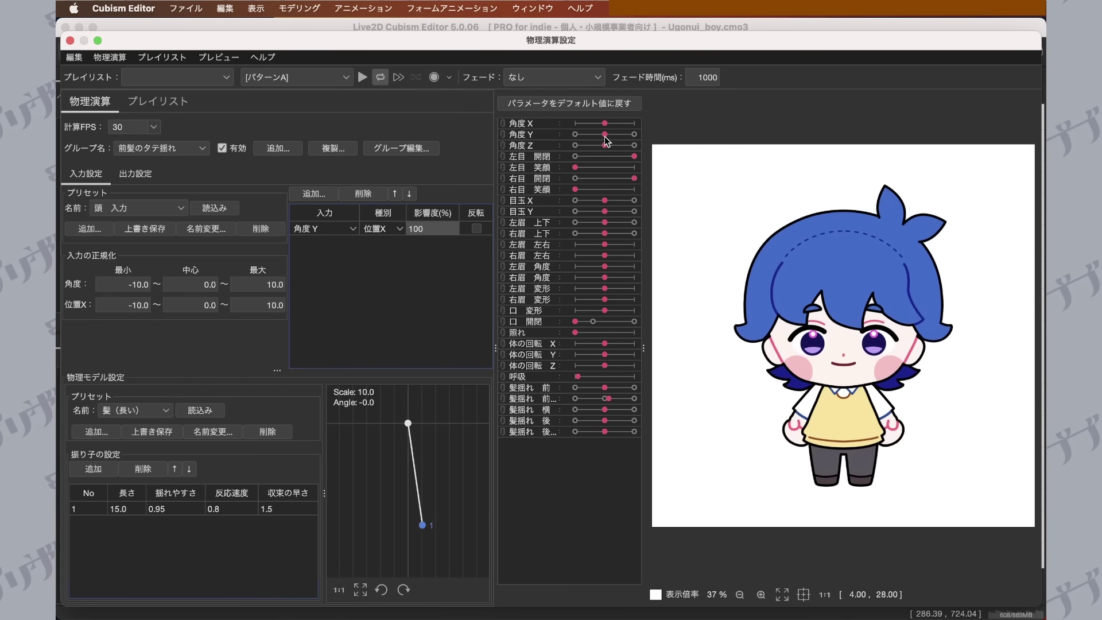
Add a physics group named 後髪のタテ揺れ with the 頭 入力 input preset and the 髪（長い） physics model preset.
{"action": "left_click", "coordinate": [276, 152]}
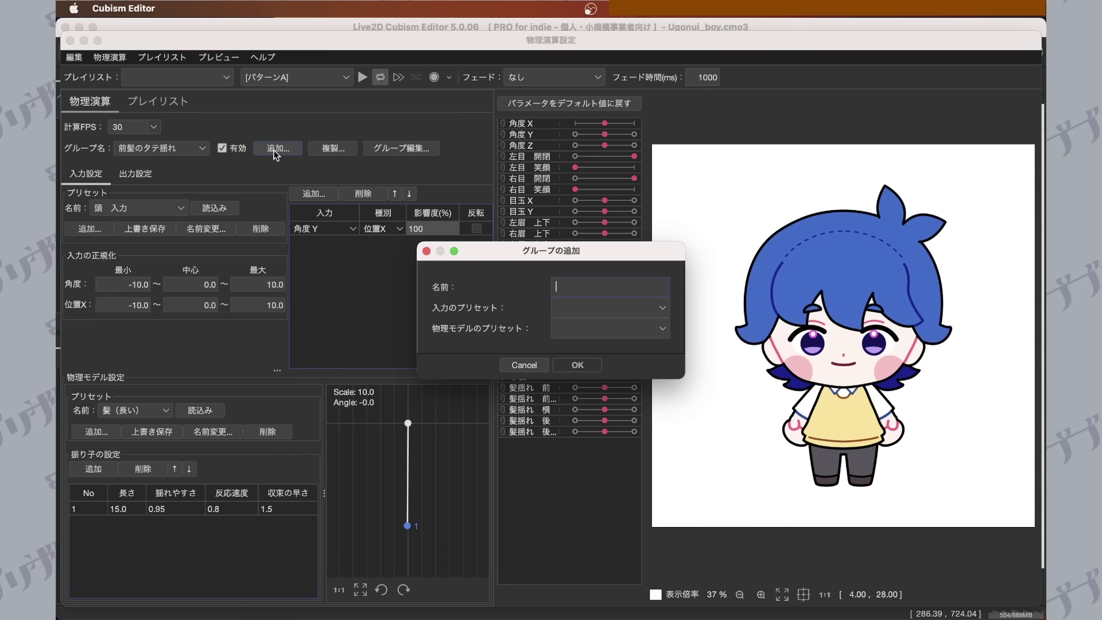
{"action": "type", "text": "う"}
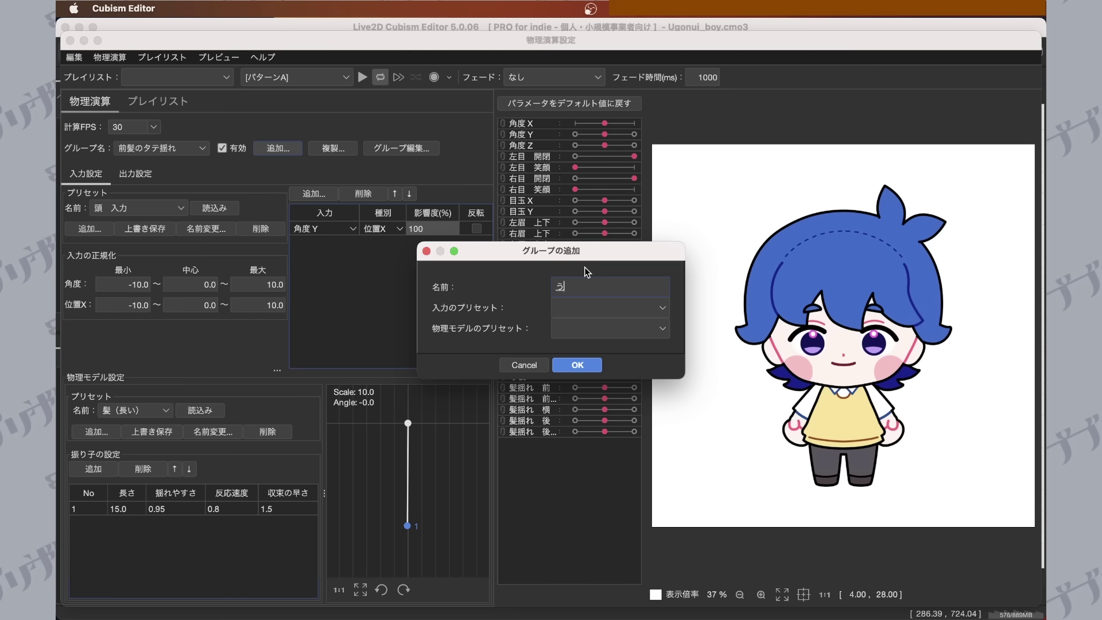
{"action": "type", "text": "しろkyがmi"}
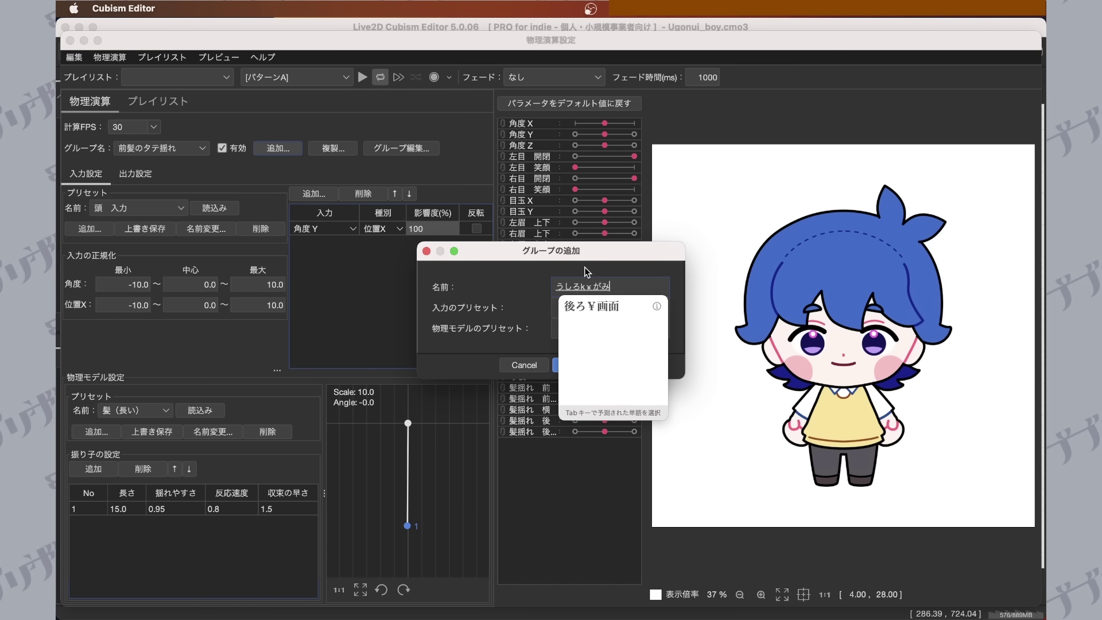
{"action": "key", "text": "space"}
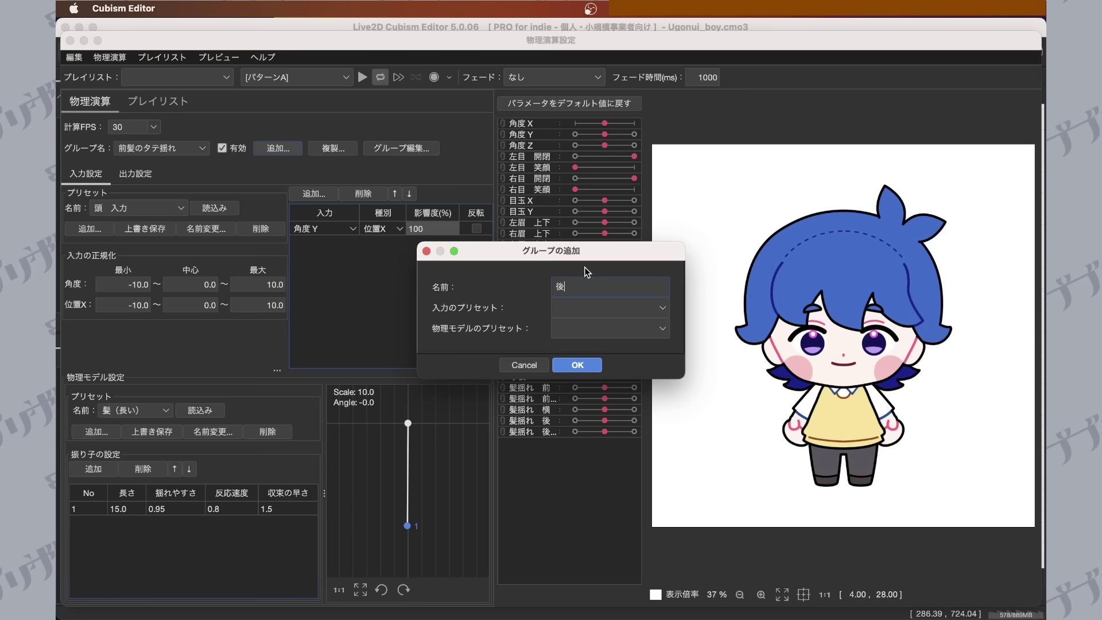
{"action": "type", "text": "notate"}
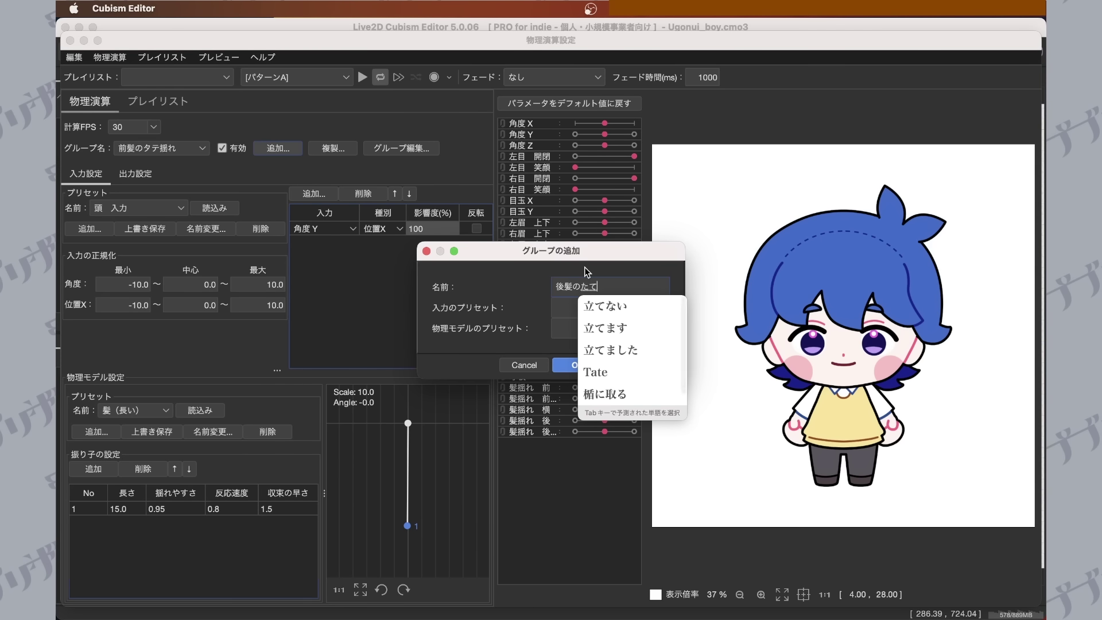
{"action": "type", "text": "yure"}
{"action": "key", "text": "Return"}
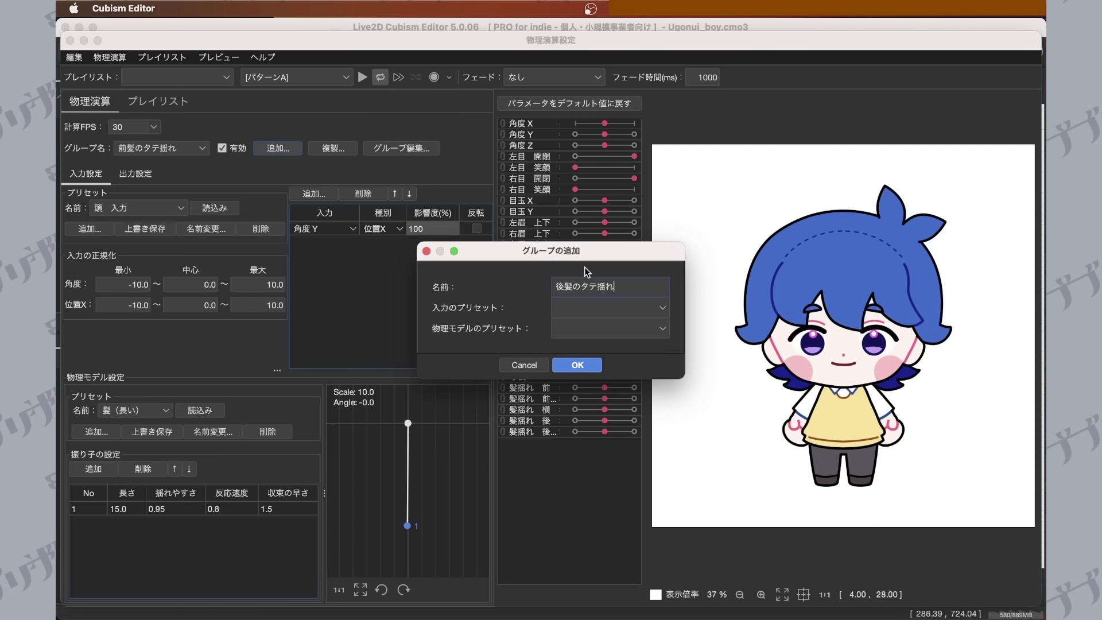
{"action": "left_click", "coordinate": [591, 308]}
{"action": "left_click", "coordinate": [579, 338]}
{"action": "left_click", "coordinate": [581, 328]}
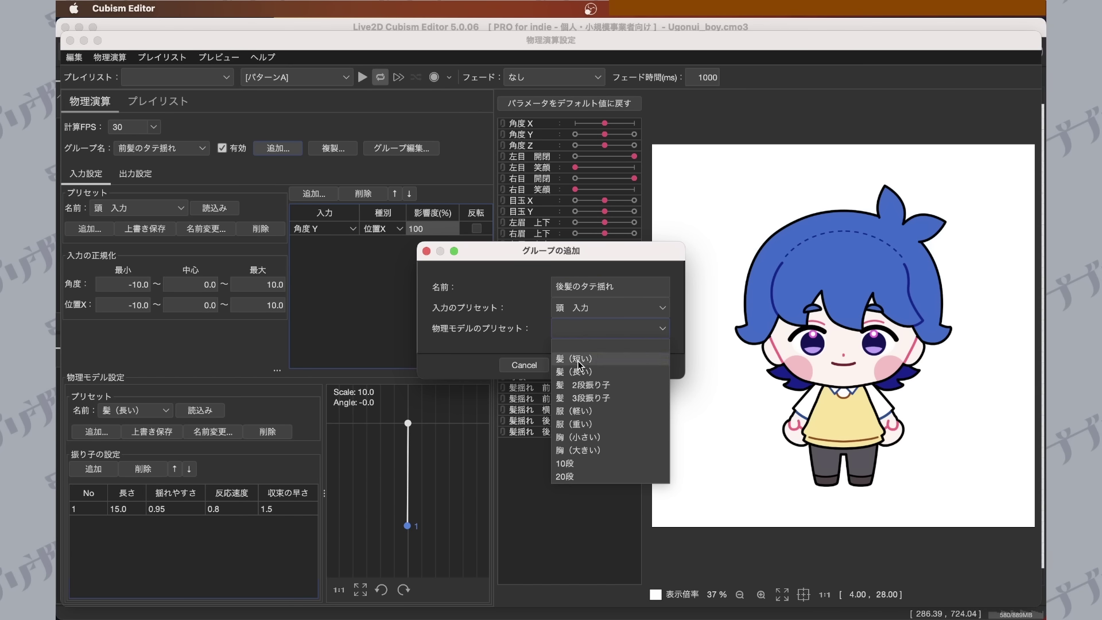
{"action": "left_click", "coordinate": [582, 371]}
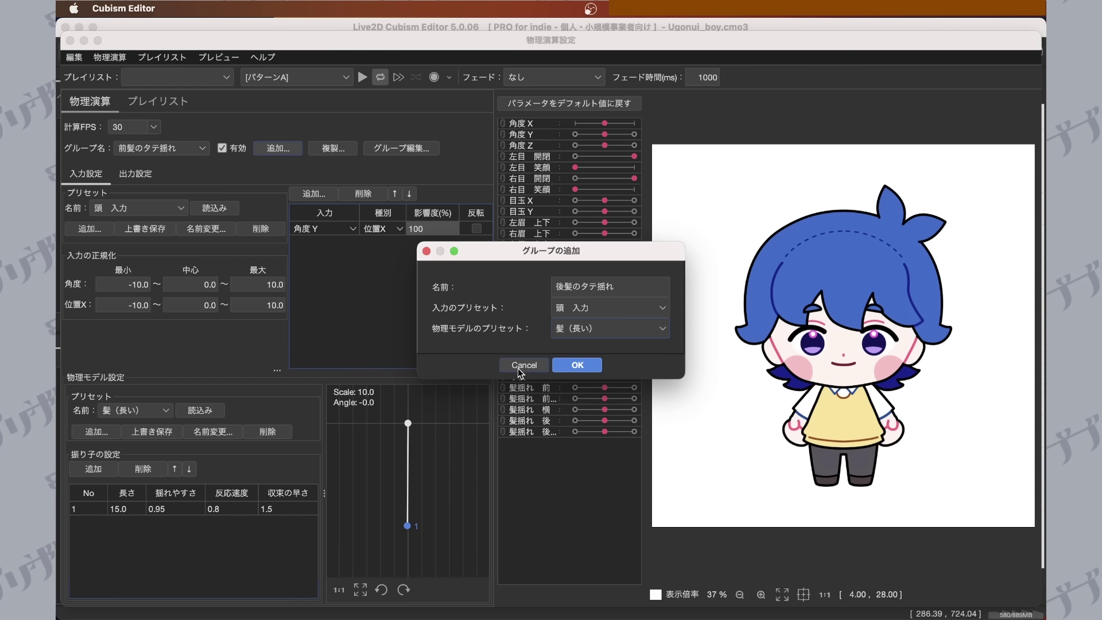
{"action": "left_click", "coordinate": [568, 365]}
Add 髪揺れ 後髪タテ as the output parameter of the 後髪のタテ揺れ group.
{"action": "left_click", "coordinate": [119, 182]}
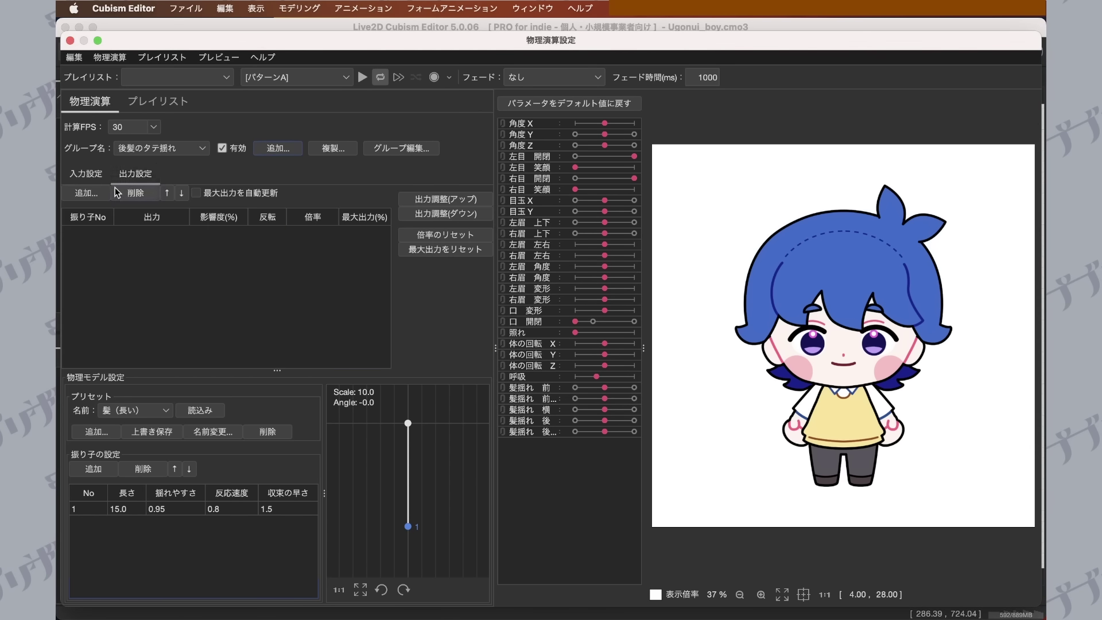
{"action": "left_click", "coordinate": [91, 191]}
{"action": "scroll", "coordinate": [598, 372], "scroll_direction": "down", "scroll_amount": 5}
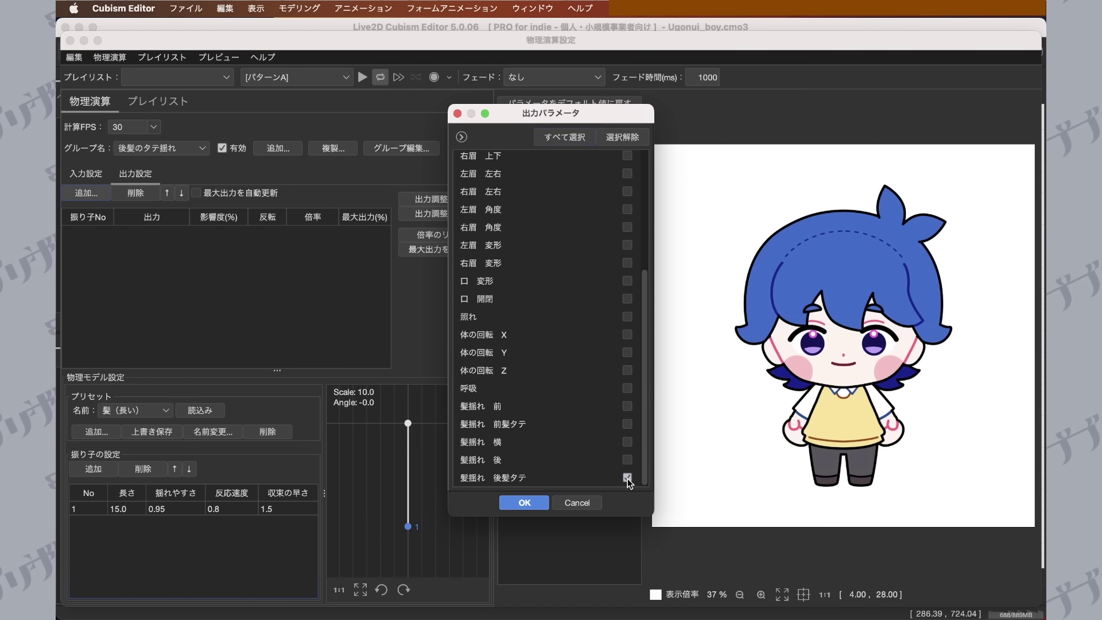
{"action": "left_click", "coordinate": [523, 503]}
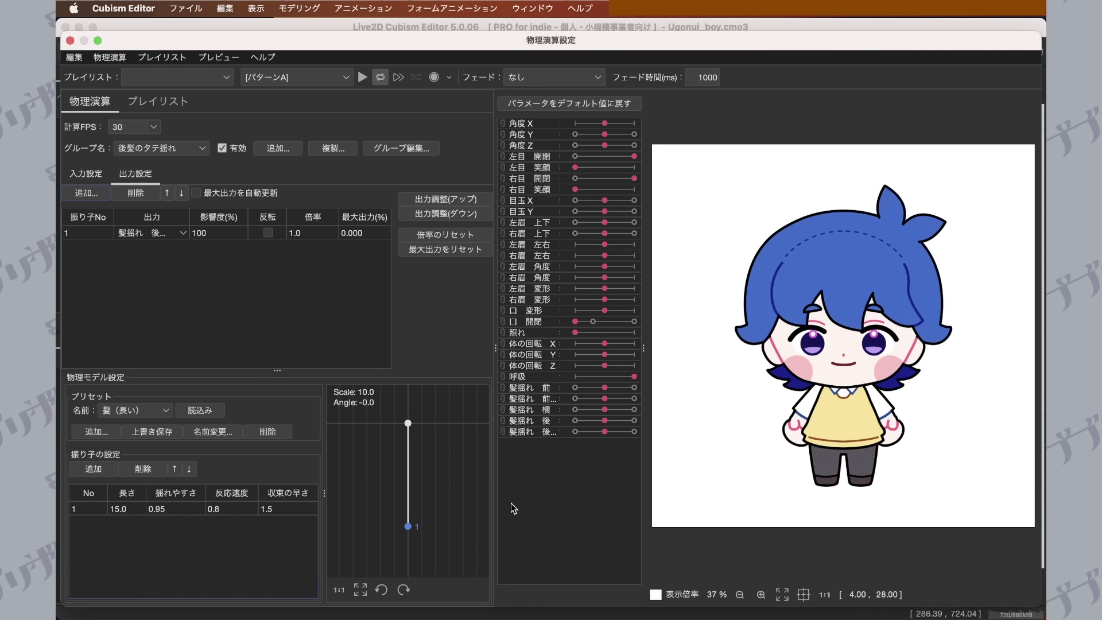
{"action": "left_click", "coordinate": [86, 194]}
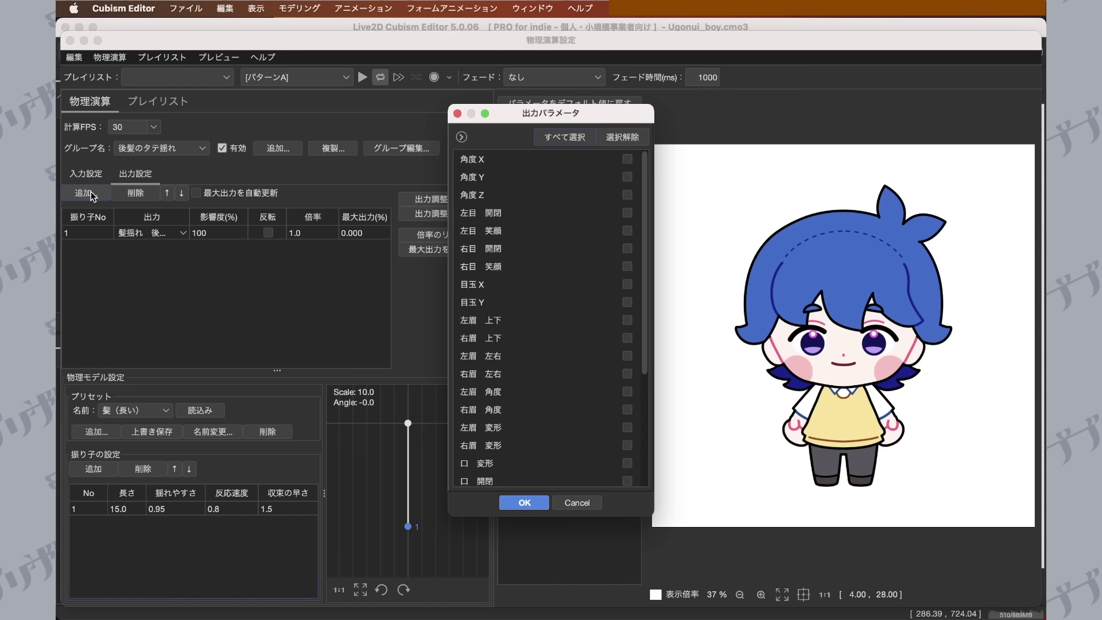
{"action": "left_click", "coordinate": [457, 114]}
Delete all four preset input parameters from the 後髪のタテ揺れ group.
{"action": "left_click", "coordinate": [86, 173]}
{"action": "left_click", "coordinate": [310, 273]}
{"action": "left_click", "coordinate": [370, 193]}
{"action": "left_click", "coordinate": [370, 193]}
{"action": "left_click", "coordinate": [370, 193]}
{"action": "left_click", "coordinate": [370, 193]}
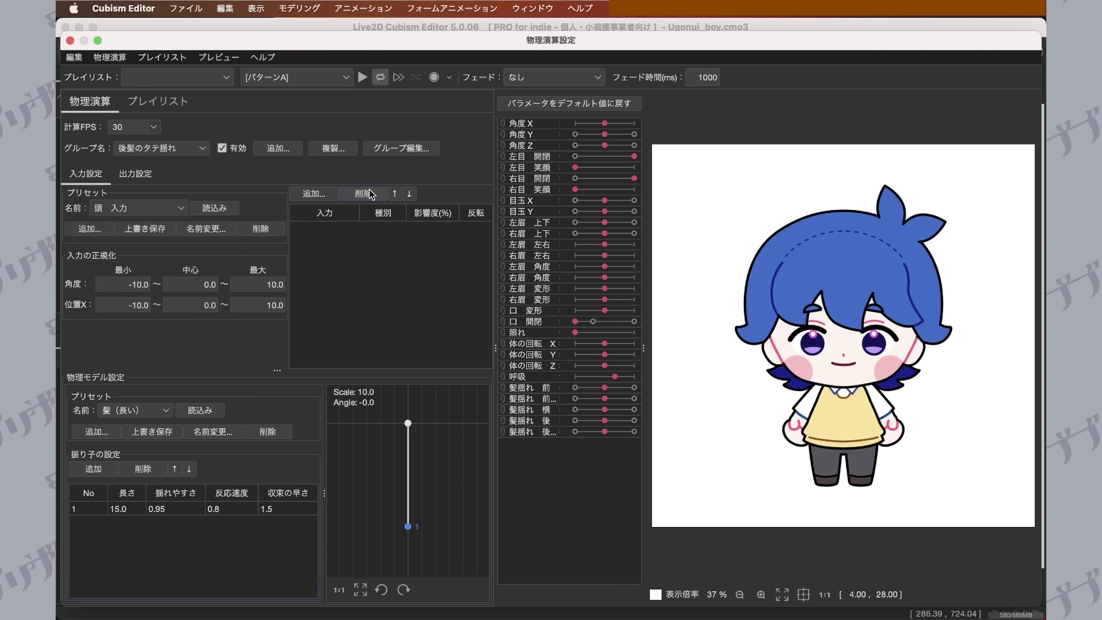
Add 角度 Y as the 後髪のタテ揺れ group's input with type 位置X and 100% influence.
{"action": "left_click", "coordinate": [313, 193]}
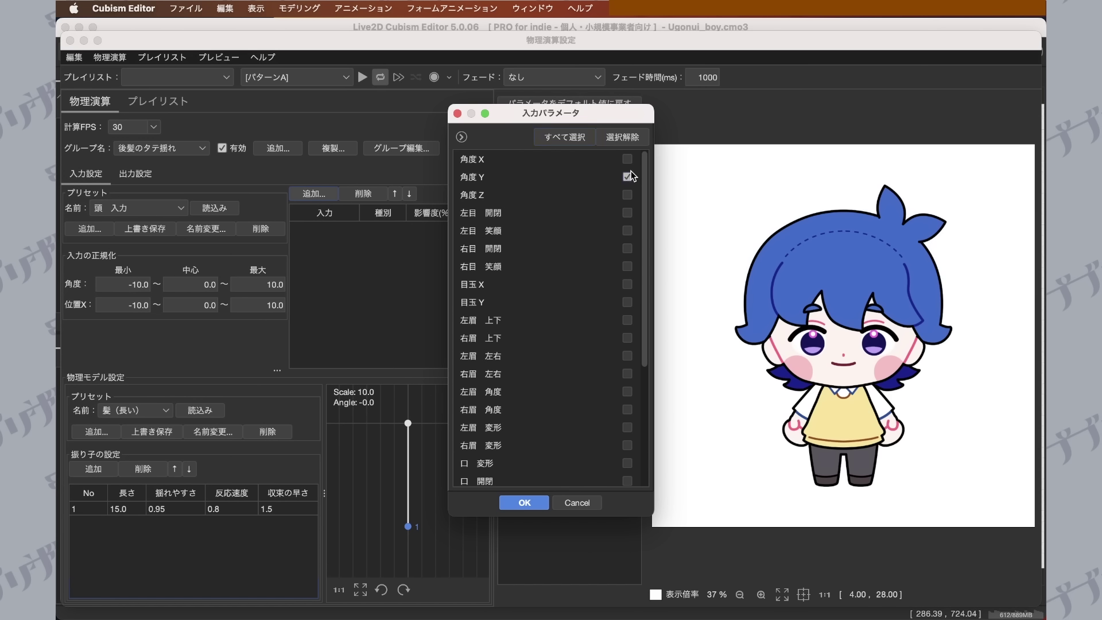
{"action": "left_click", "coordinate": [525, 502]}
{"action": "left_click", "coordinate": [400, 229]}
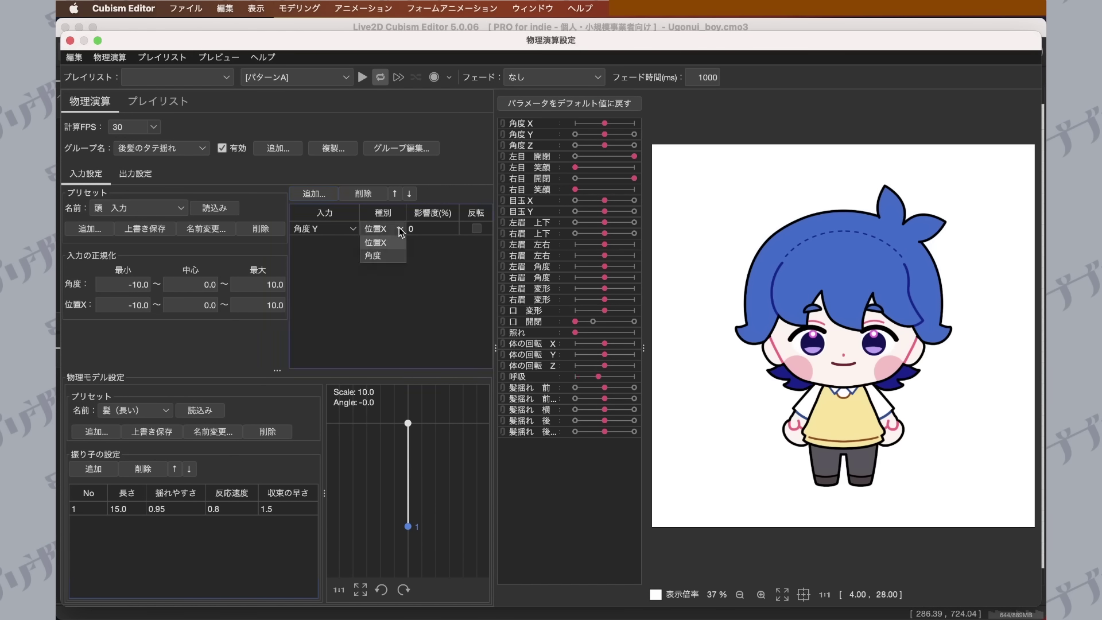
{"action": "left_click", "coordinate": [416, 224]}
{"action": "double_click", "coordinate": [419, 224]}
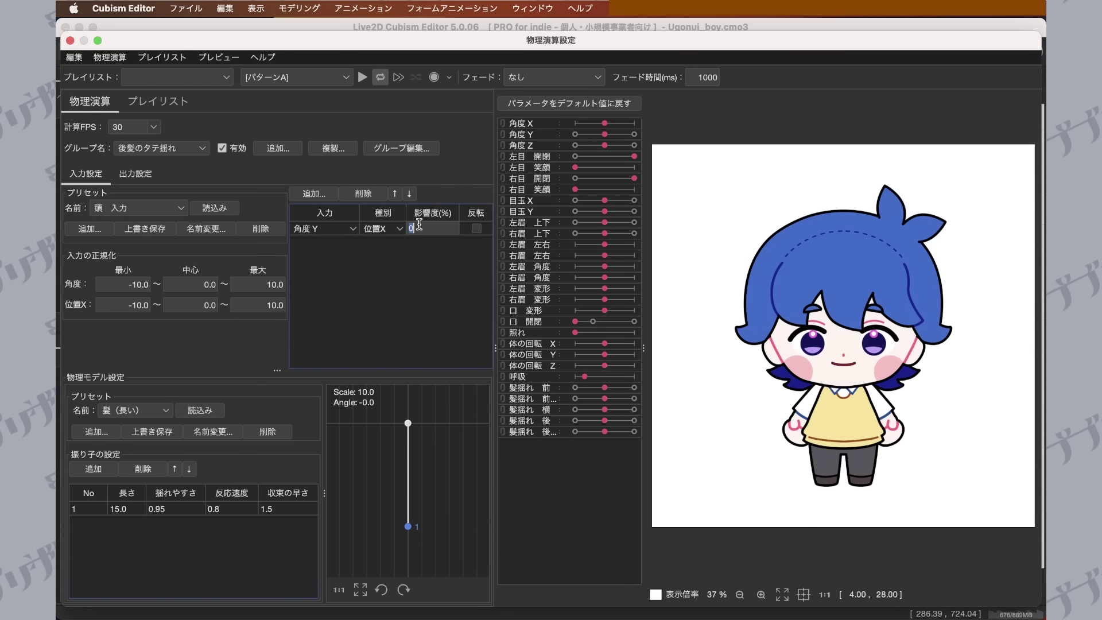
{"action": "type", "text": "100"}
{"action": "key", "text": "Return"}
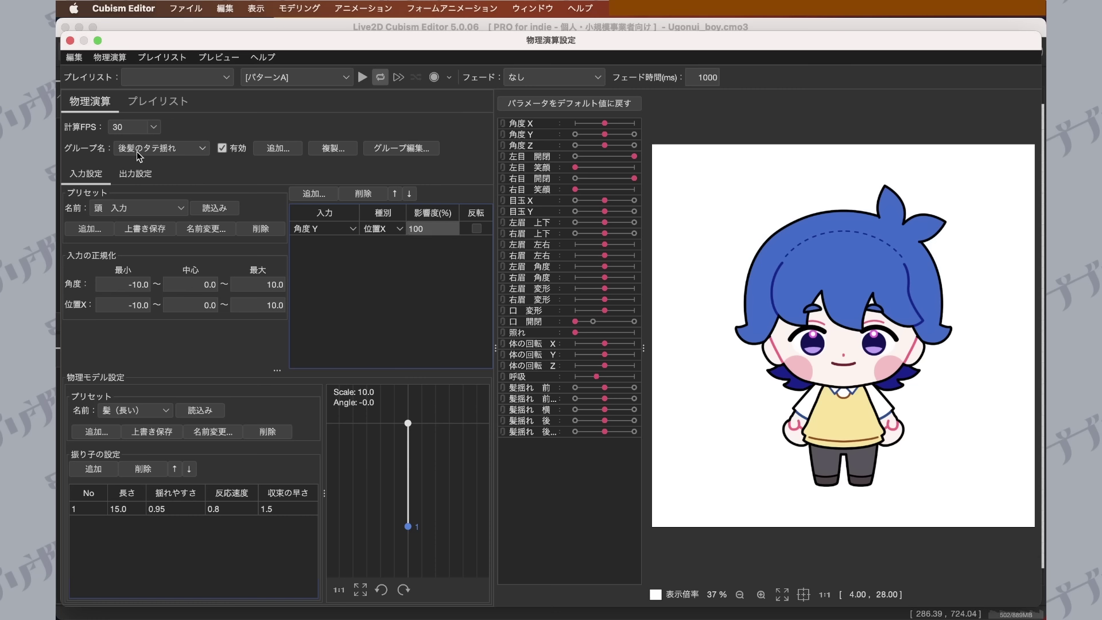
Set the 後髪のタテ揺れ pendulum length to 10 and test the sway with the 角度 Y parameter.
{"action": "double_click", "coordinate": [122, 509]}
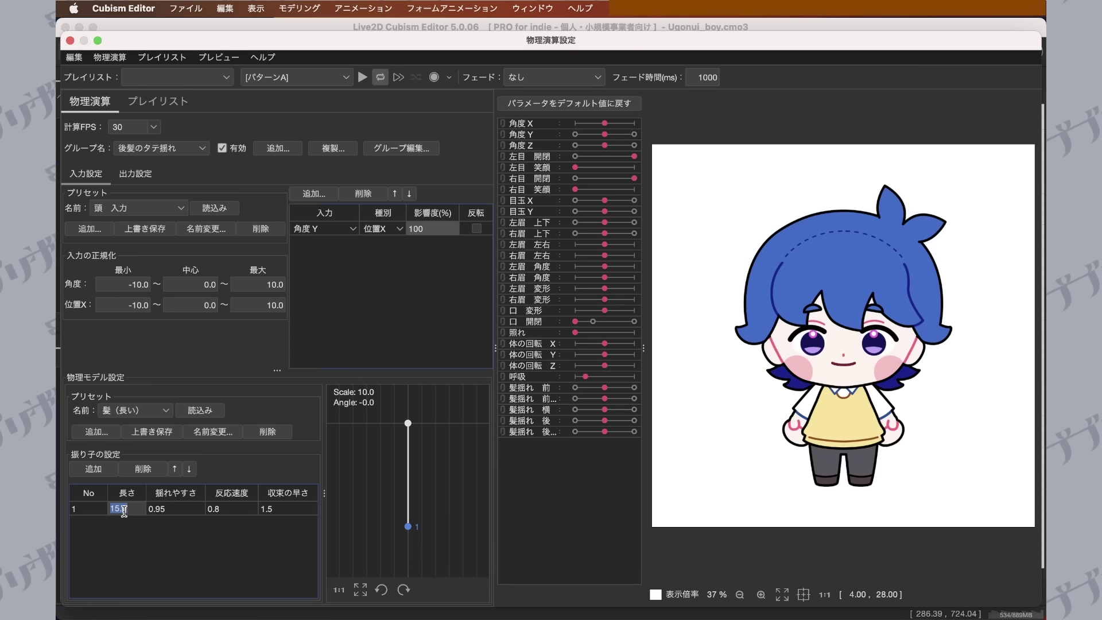
{"action": "type", "text": "10"}
{"action": "key", "text": "Return"}
{"action": "mouse_move", "coordinate": [607, 135]}
{"action": "left_mouse_down"}
{"action": "mouse_move", "coordinate": [586, 140]}
{"action": "mouse_move", "coordinate": [630, 141]}
{"action": "mouse_move", "coordinate": [587, 144]}
{"action": "mouse_move", "coordinate": [646, 139]}
{"action": "mouse_move", "coordinate": [584, 142]}
{"action": "mouse_move", "coordinate": [617, 139]}
{"action": "mouse_move", "coordinate": [604, 135]}
{"action": "left_mouse_up"}
Play the [ポージング] preview motion to check the hair physics on the whole character.
{"action": "left_click", "coordinate": [297, 77]}
{"action": "left_click", "coordinate": [318, 122]}
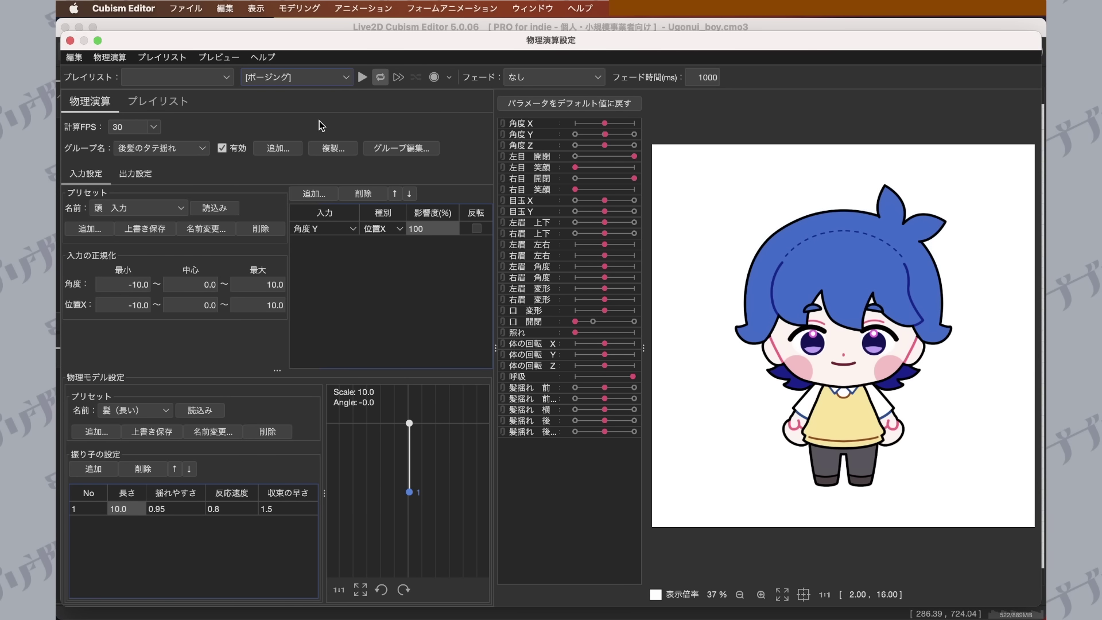
{"action": "left_click", "coordinate": [362, 77]}
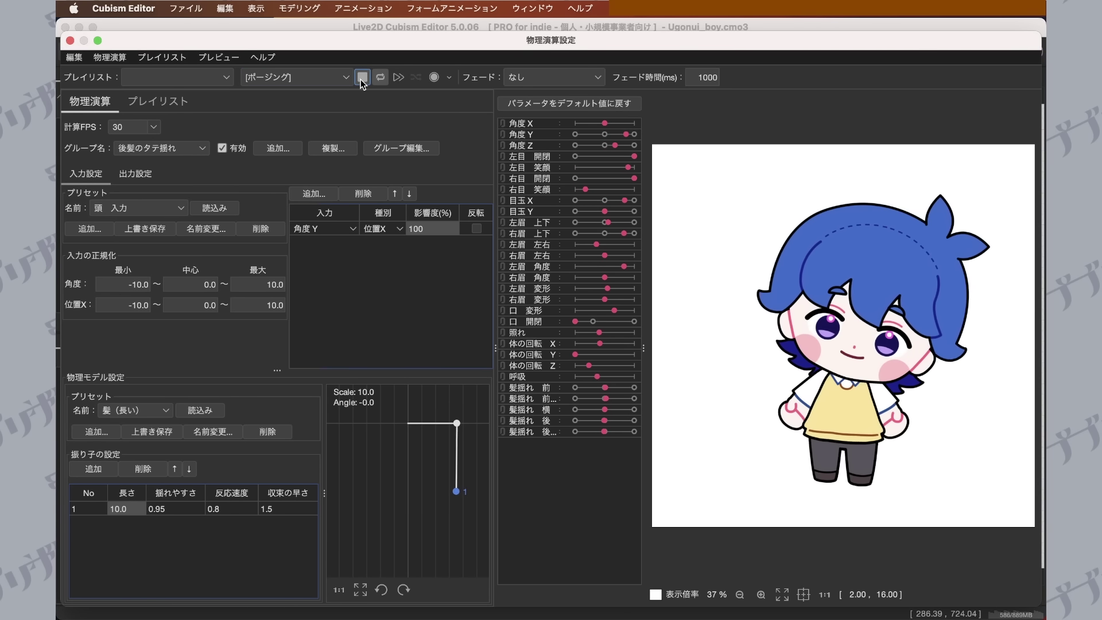
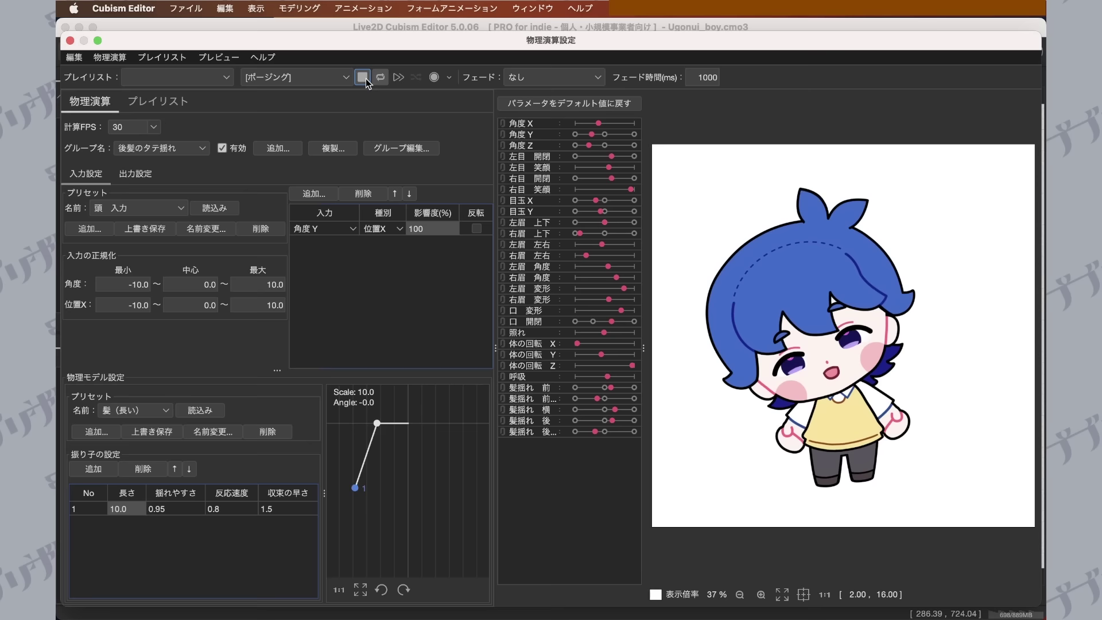
Stop the preview motion, reset all parameters to their default values and close the physics settings.
{"action": "left_click", "coordinate": [362, 77]}
{"action": "left_click", "coordinate": [569, 103]}
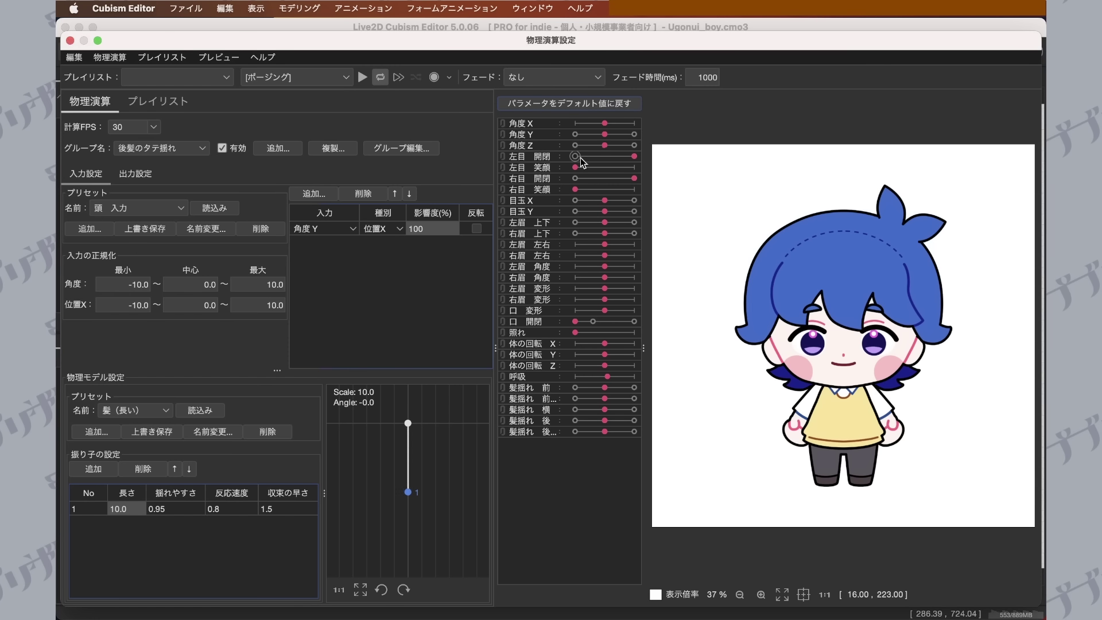
{"action": "left_click", "coordinate": [76, 58]}
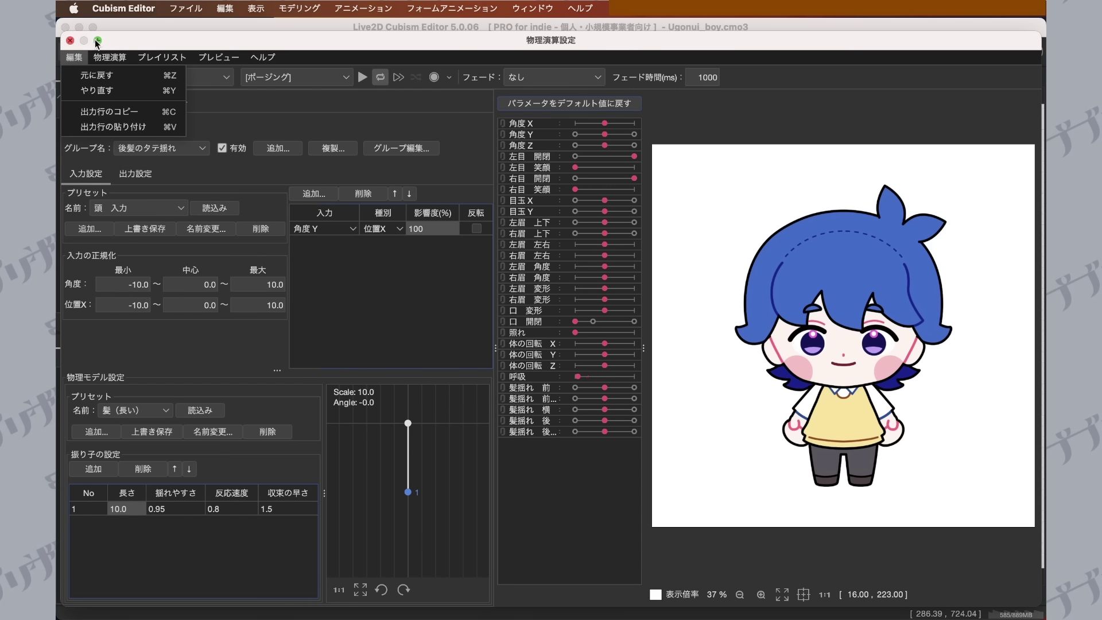
{"action": "left_click", "coordinate": [130, 44]}
{"action": "left_click", "coordinate": [70, 40]}
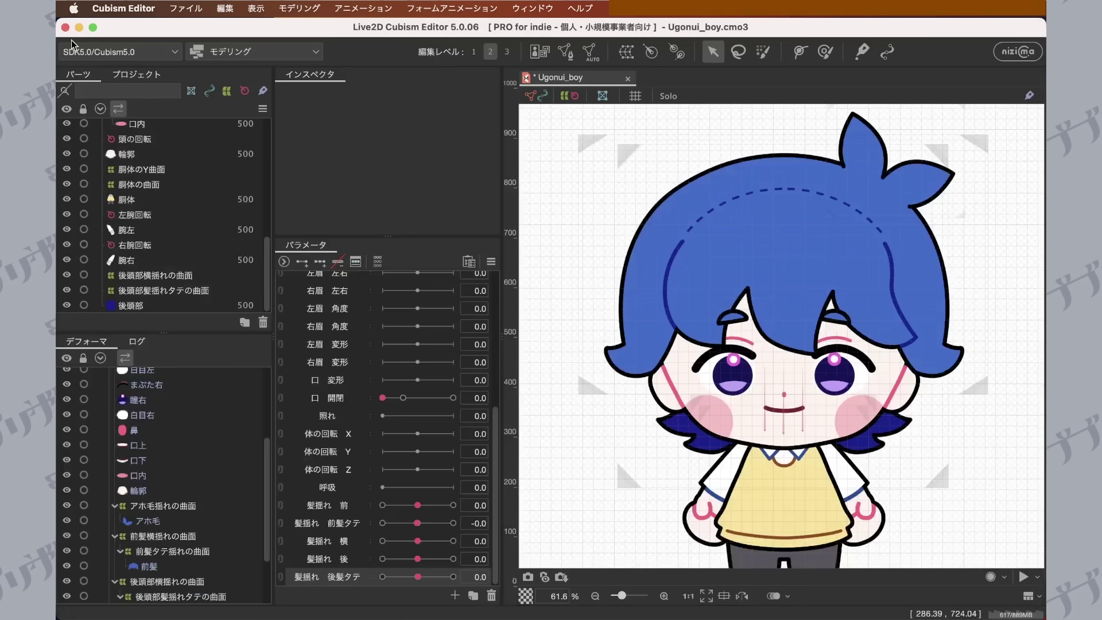
Save the Ugonui_boy model file.
{"action": "left_click", "coordinate": [186, 8]}
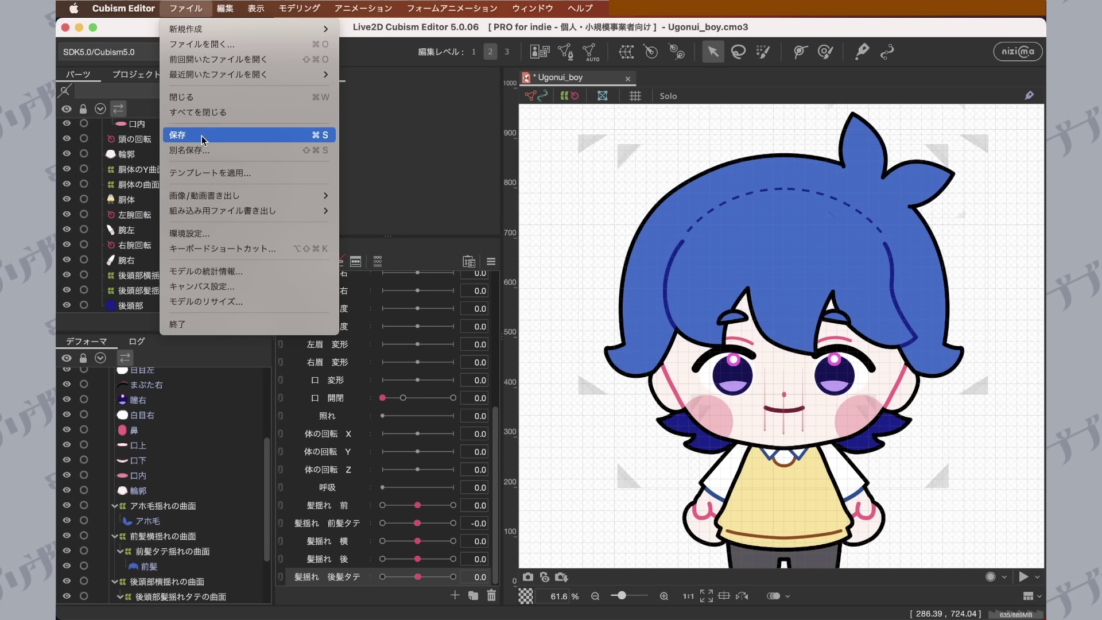
{"action": "left_click", "coordinate": [241, 129]}
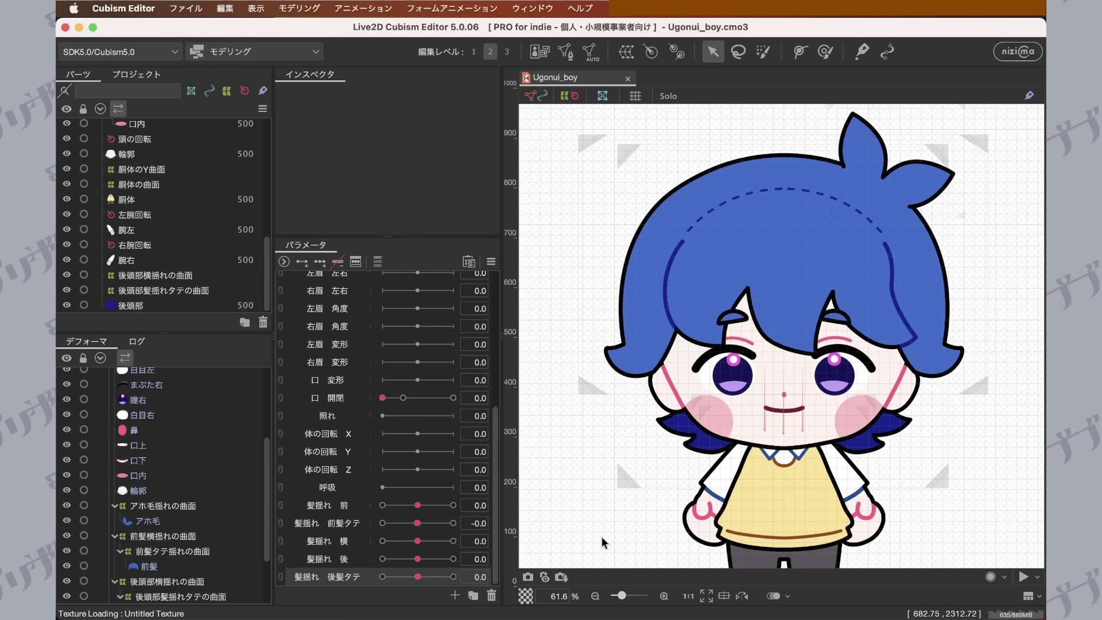
Start a moc3 export of the model for SDK 5.0 / Cubism5.0, including the physics settings file, with a 1/1 (2048 px) target.
{"action": "scroll", "coordinate": [542, 405], "scroll_direction": "down", "scroll_amount": 3}
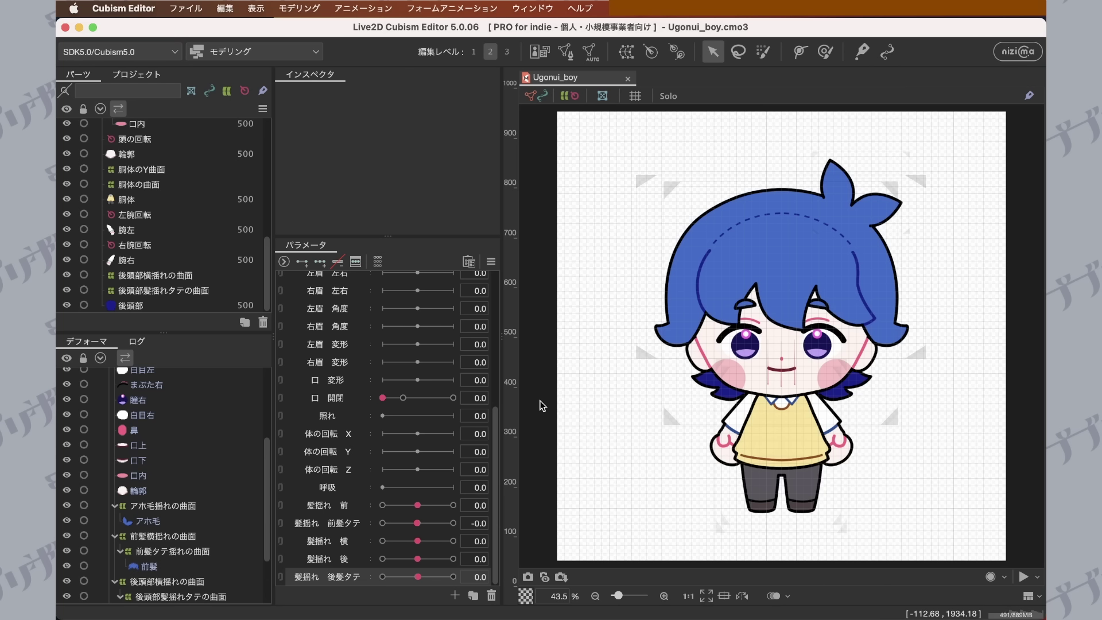
{"action": "left_click", "coordinate": [201, 7]}
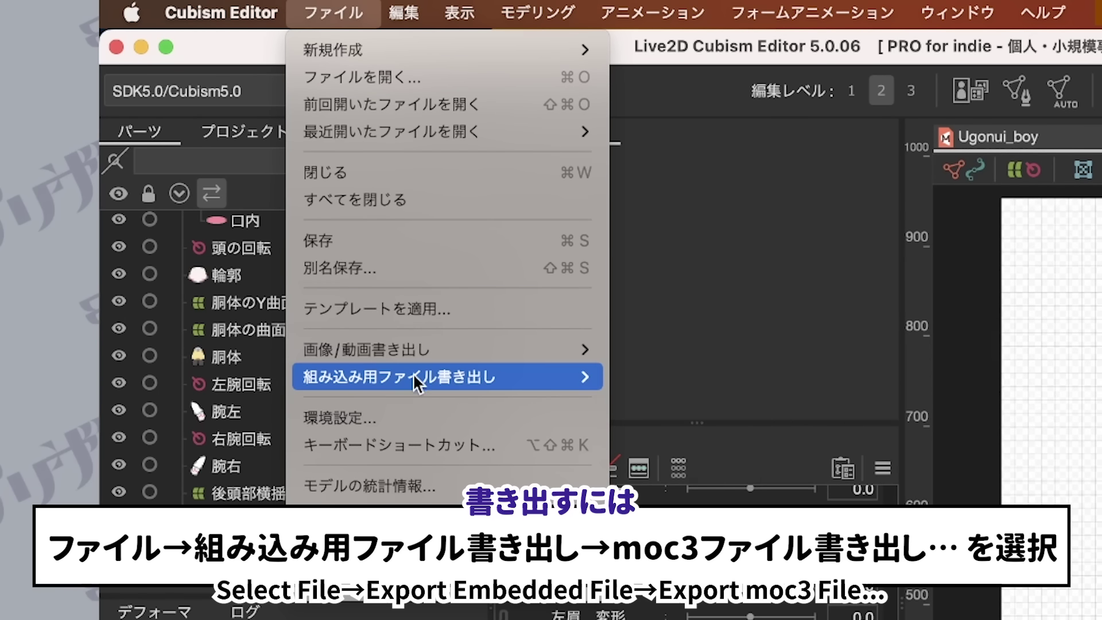
{"action": "mouse_move", "coordinate": [413, 379]}
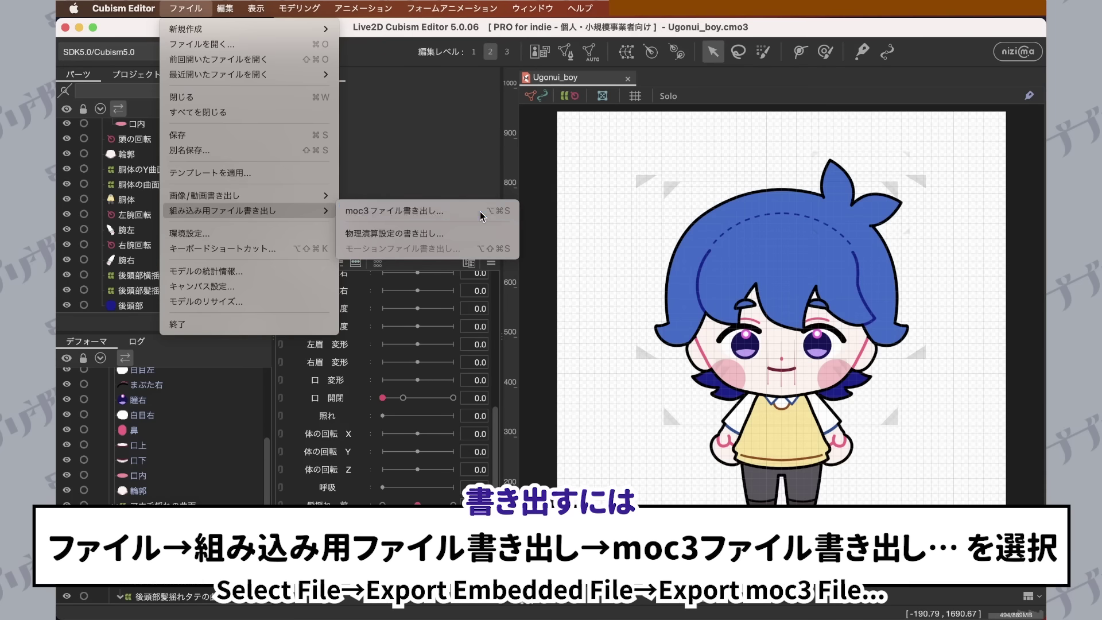
{"action": "left_click", "coordinate": [862, 377]}
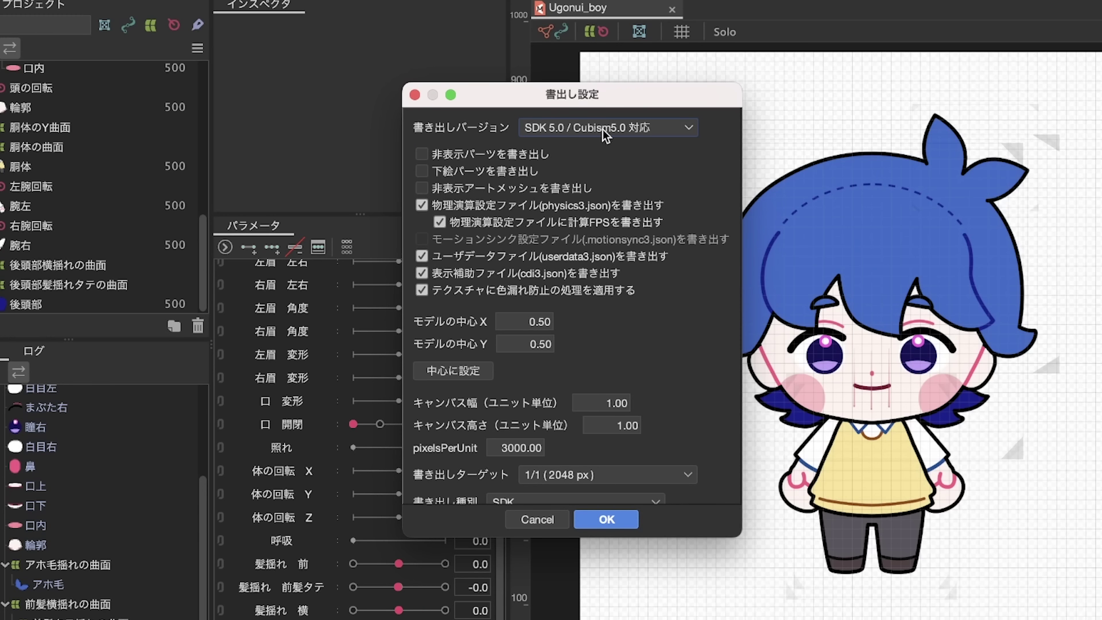
{"action": "left_click_drag", "start_coordinate": [675, 87], "coordinate": [670, 22]}
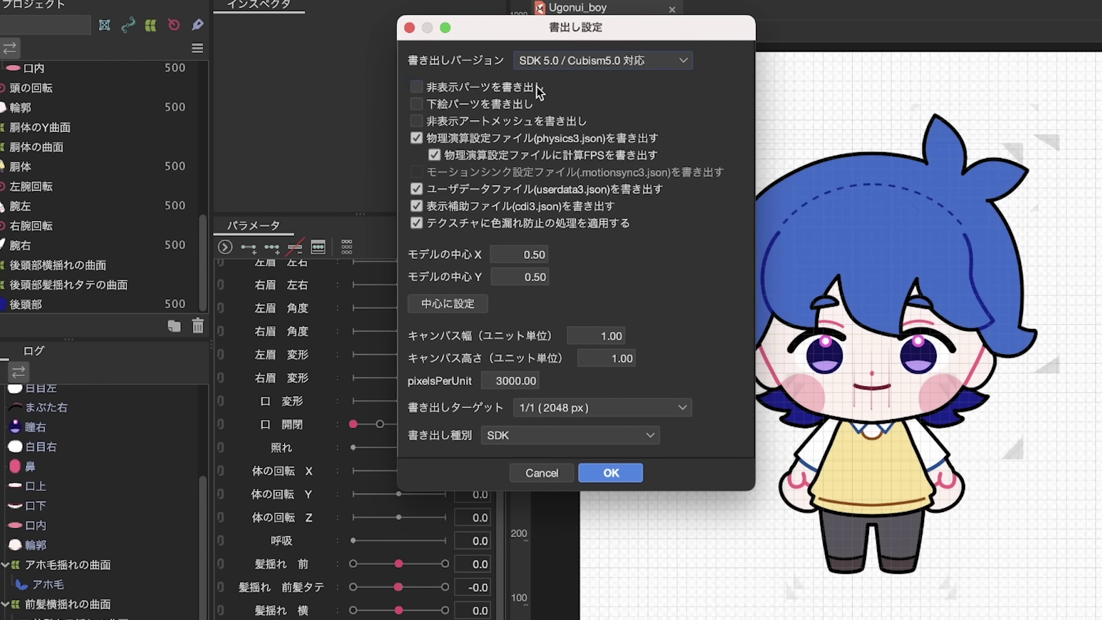
{"action": "left_click", "coordinate": [615, 474]}
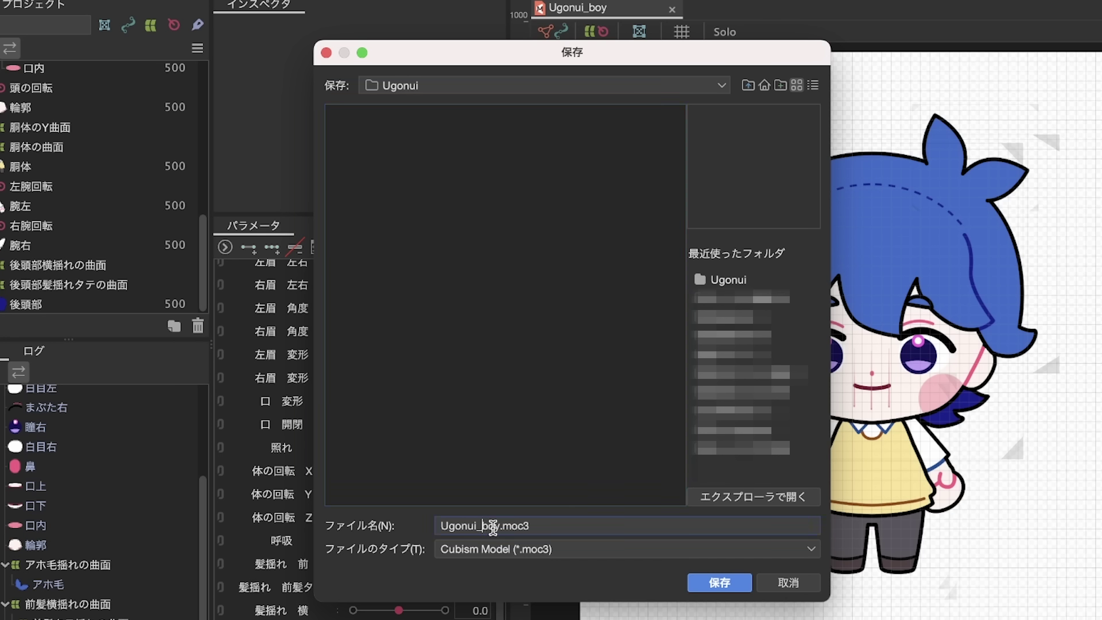
Create a folder named Ugonui_boy inside the Ugonui folder and save Ugonui_boy.moc3 in it.
{"action": "left_click", "coordinate": [780, 86]}
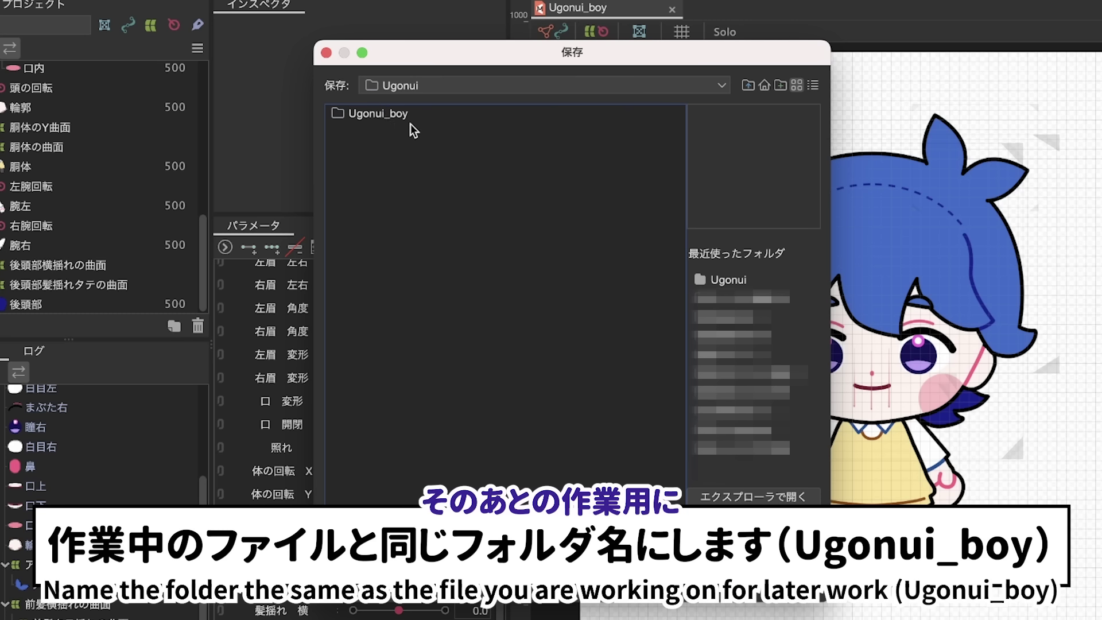
{"action": "double_click", "coordinate": [356, 115]}
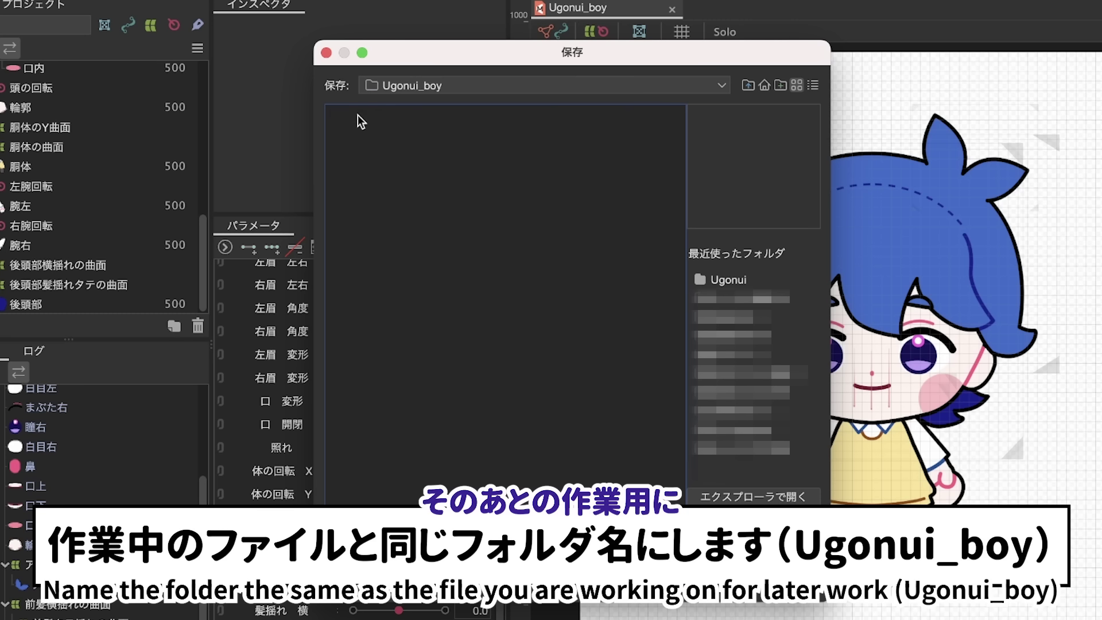
{"action": "left_click", "coordinate": [724, 582]}
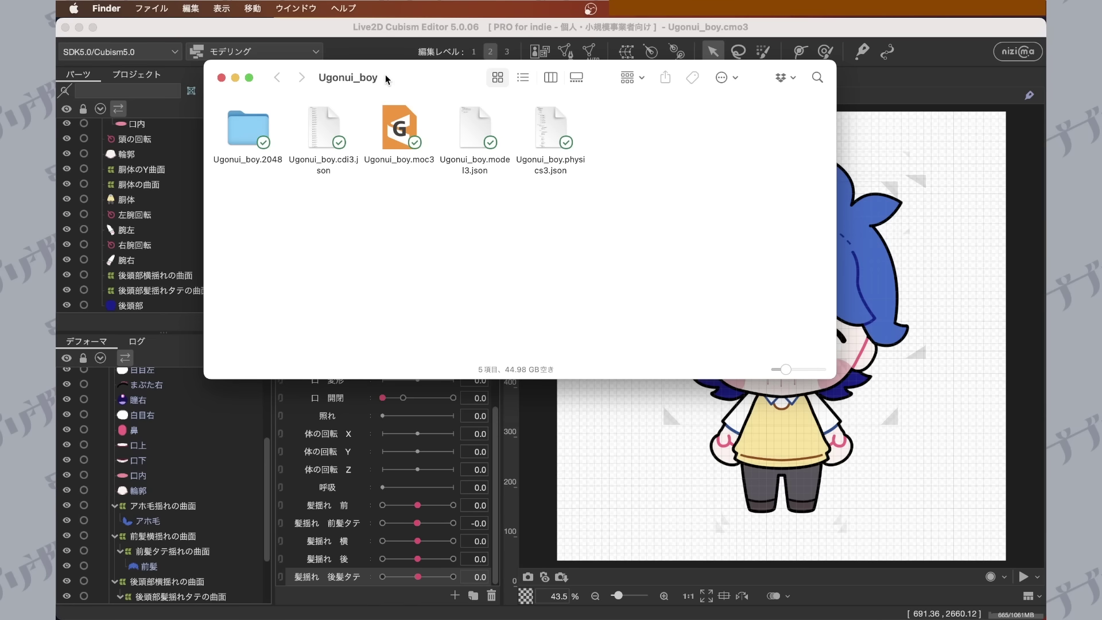
Examine the exported files in the Ugonui_boy folder and return to the parent Ugonui folder.
{"action": "left_click_drag", "start_coordinate": [386, 79], "coordinate": [420, 122]}
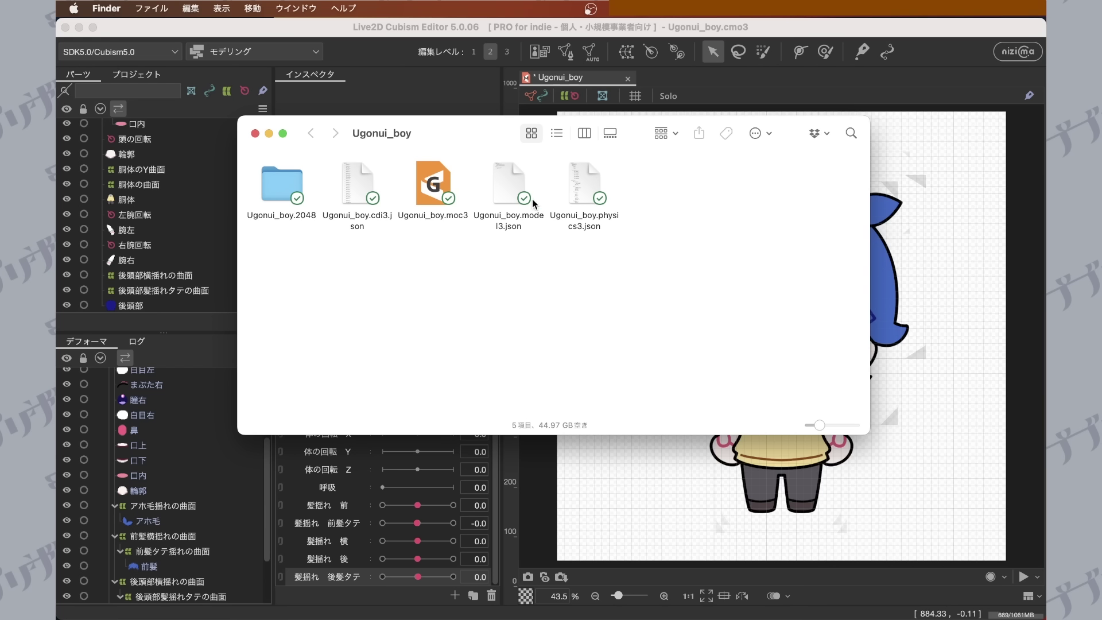
{"action": "key", "text": "super+Up"}
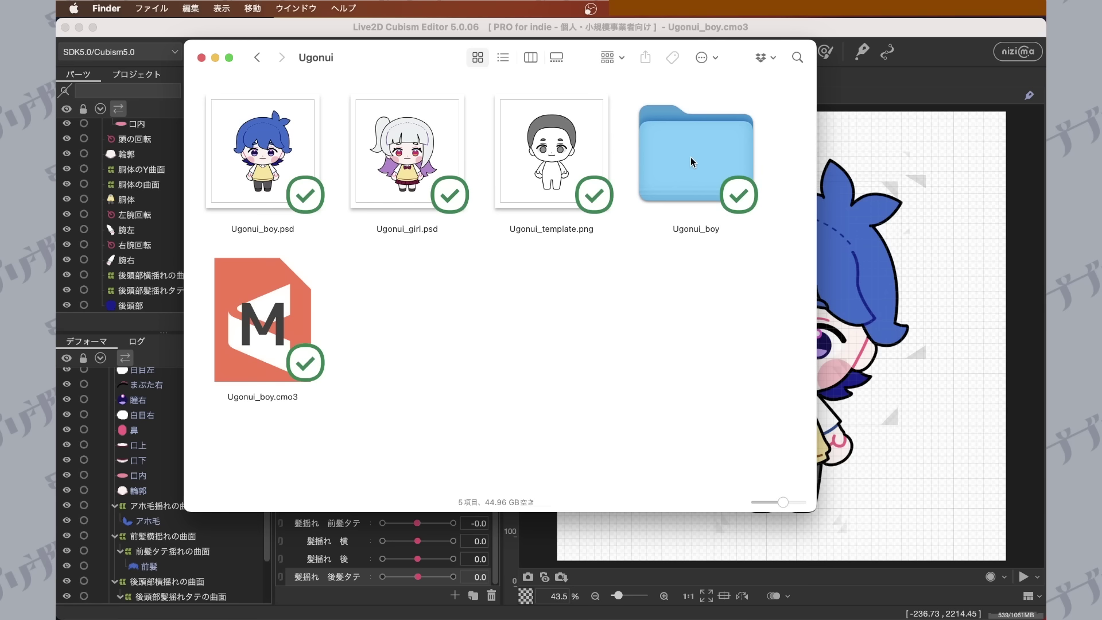
{"action": "left_click", "coordinate": [690, 156]}
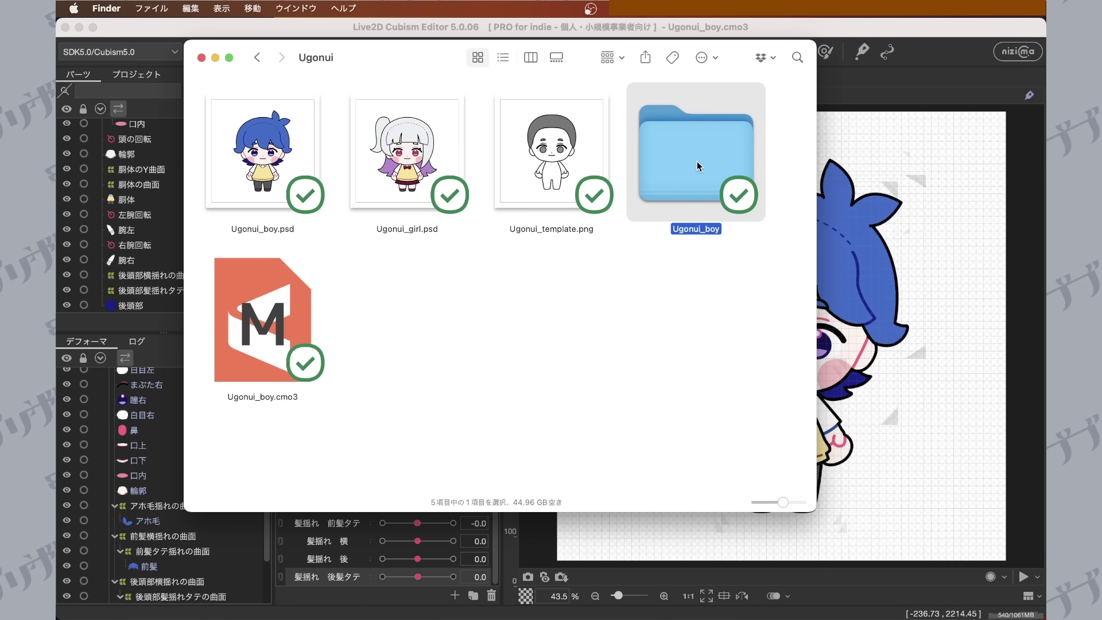
{"action": "double_click", "coordinate": [697, 160]}
{"action": "key", "text": "super+plus"}
{"action": "key", "text": "Right"}
{"action": "key", "text": "Right"}
{"action": "key", "text": "Right"}
{"action": "left_click", "coordinate": [630, 148]}
{"action": "left_click", "coordinate": [768, 137]}
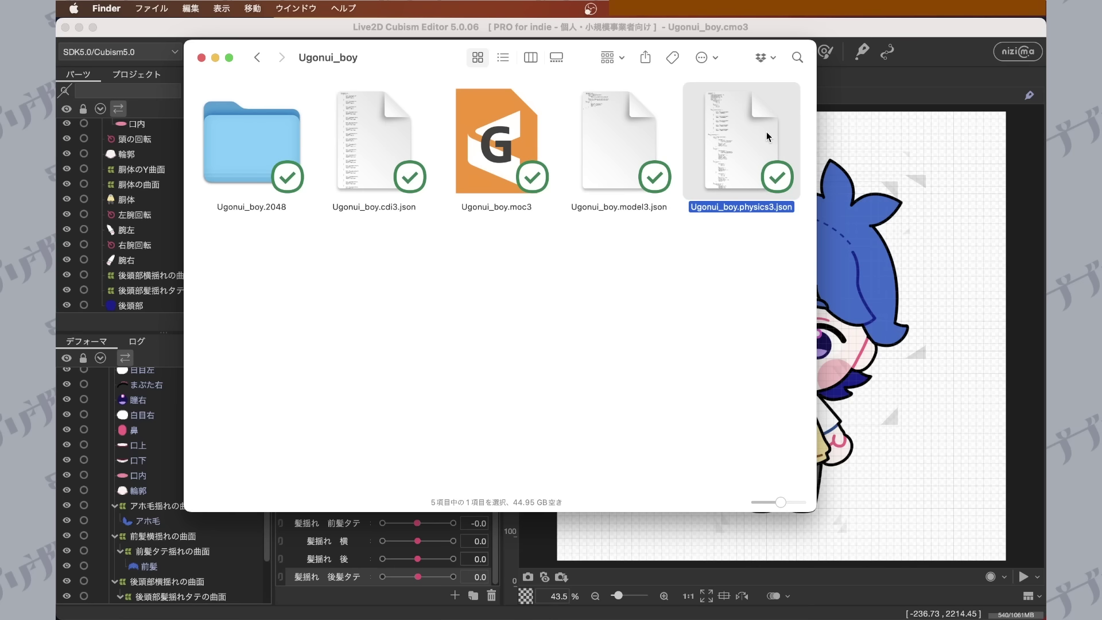
{"action": "left_click", "coordinate": [347, 250]}
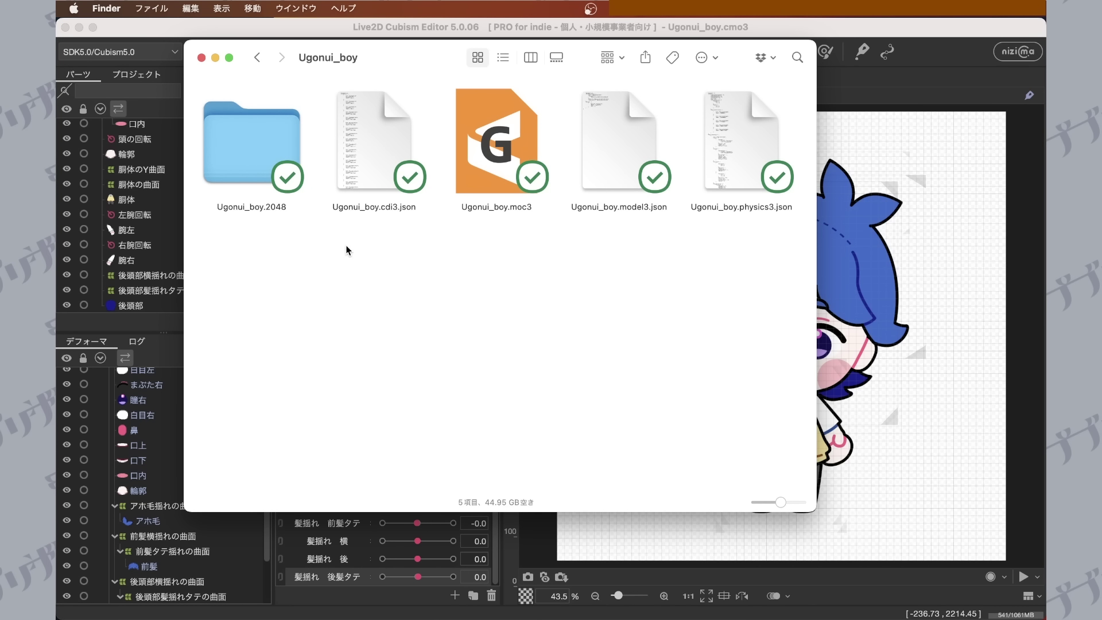
{"action": "left_click", "coordinate": [258, 58]}
{"action": "left_click", "coordinate": [682, 140]}
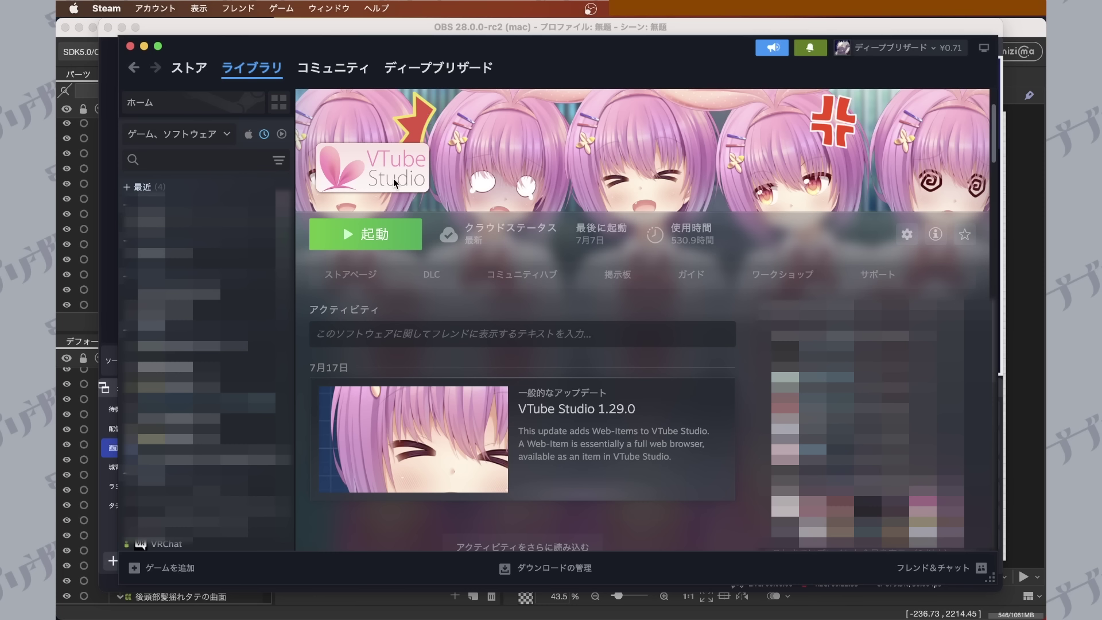
Launch VTube Studio from the Steam library and open its Live2DModels import folder in Finder.
{"action": "left_click", "coordinate": [405, 235]}
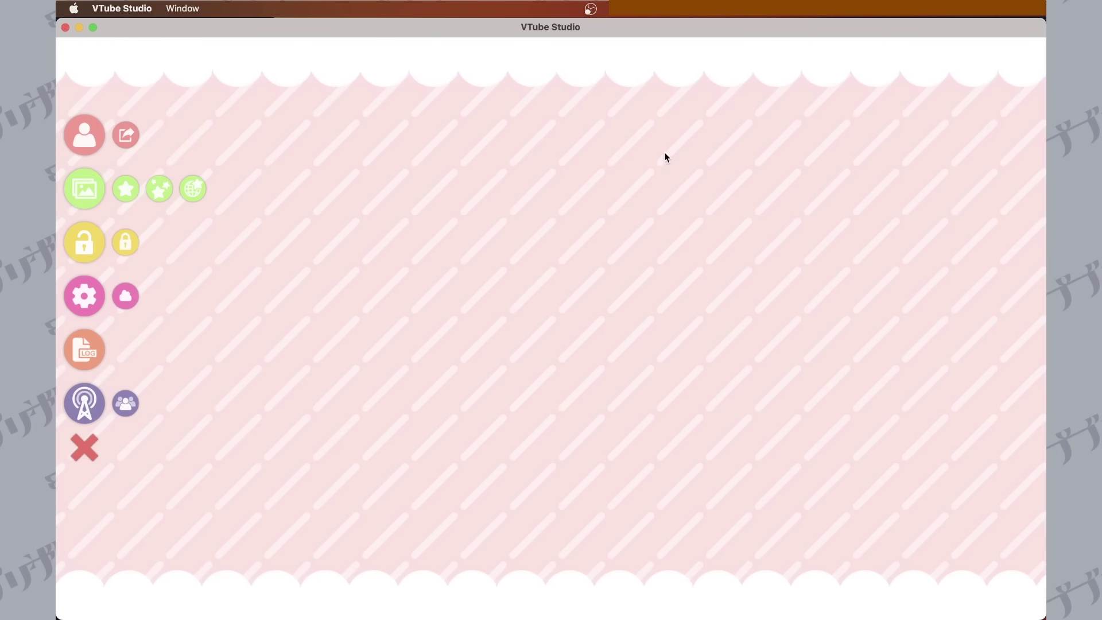
{"action": "left_click", "coordinate": [91, 126]}
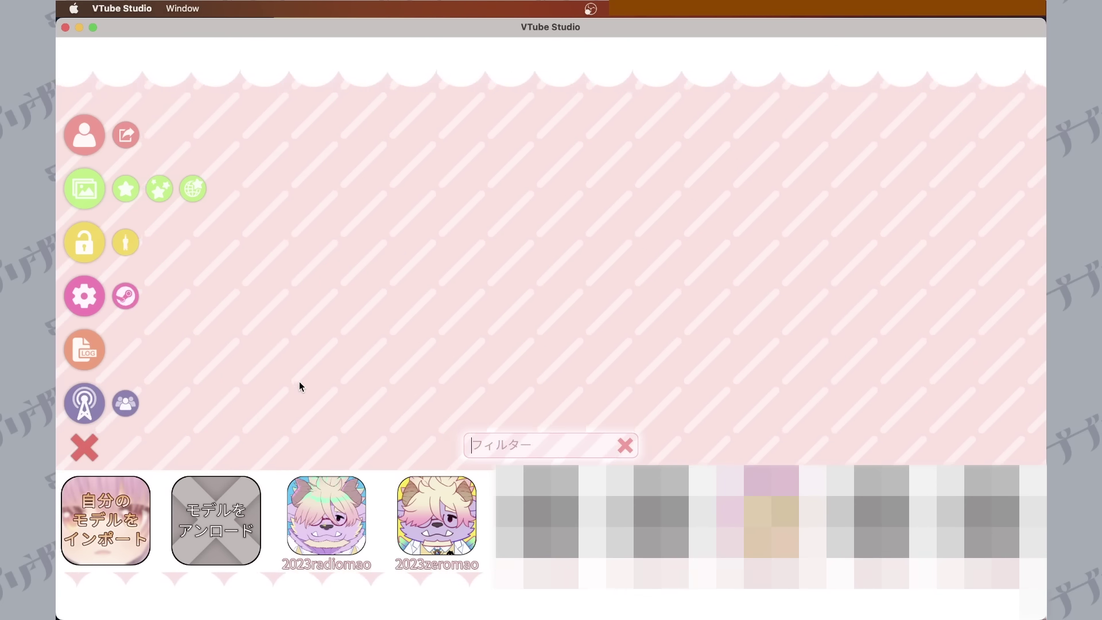
{"action": "left_click", "coordinate": [126, 503]}
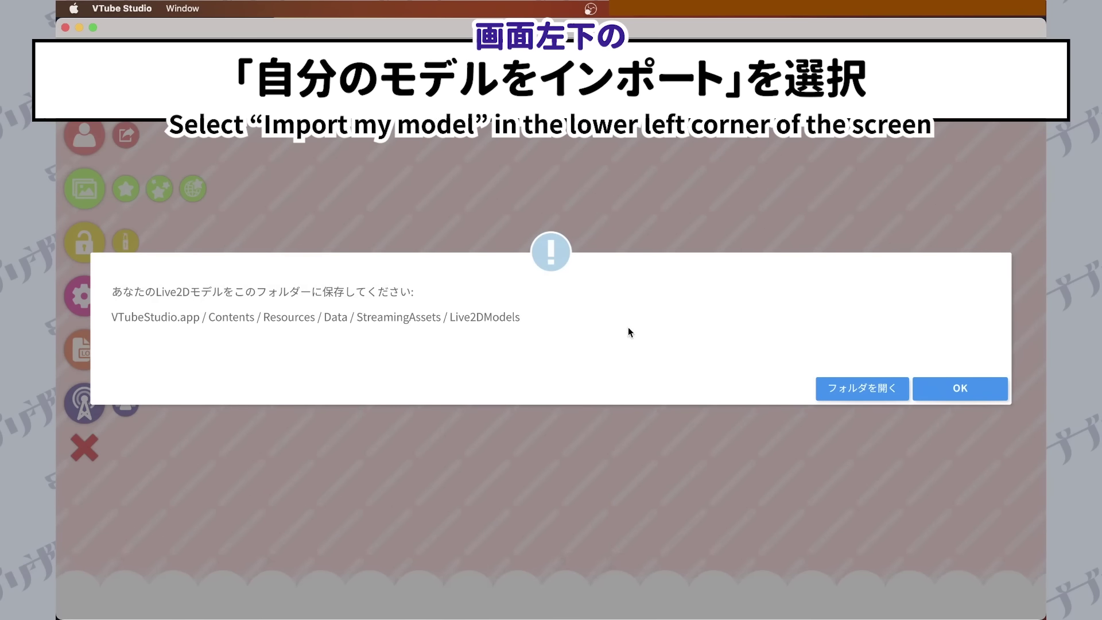
{"action": "left_click", "coordinate": [863, 388]}
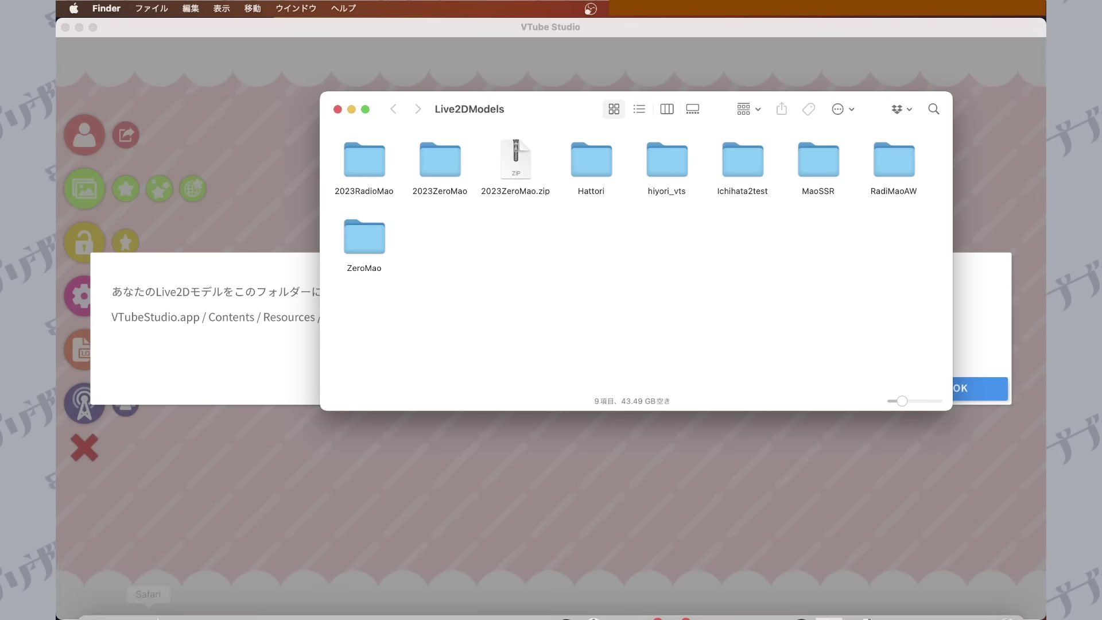
Copy the exported Ugonui_boy folder from the Ugonui folder.
{"action": "left_click", "coordinate": [89, 600]}
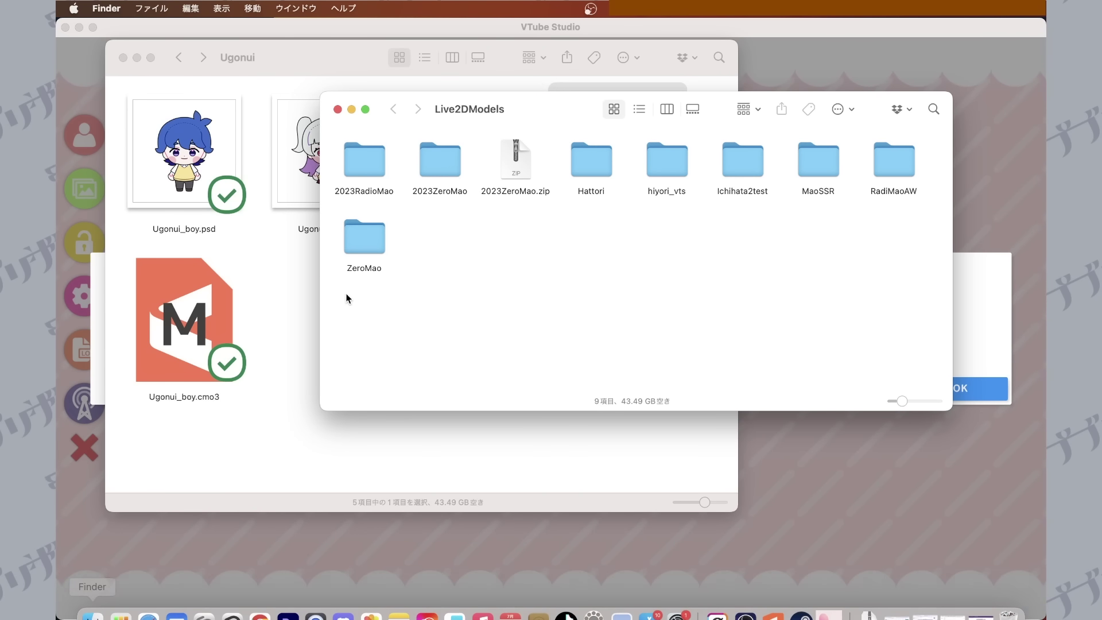
{"action": "left_click", "coordinate": [299, 320]}
{"action": "left_click", "coordinate": [627, 145]}
{"action": "double_click", "coordinate": [628, 145]}
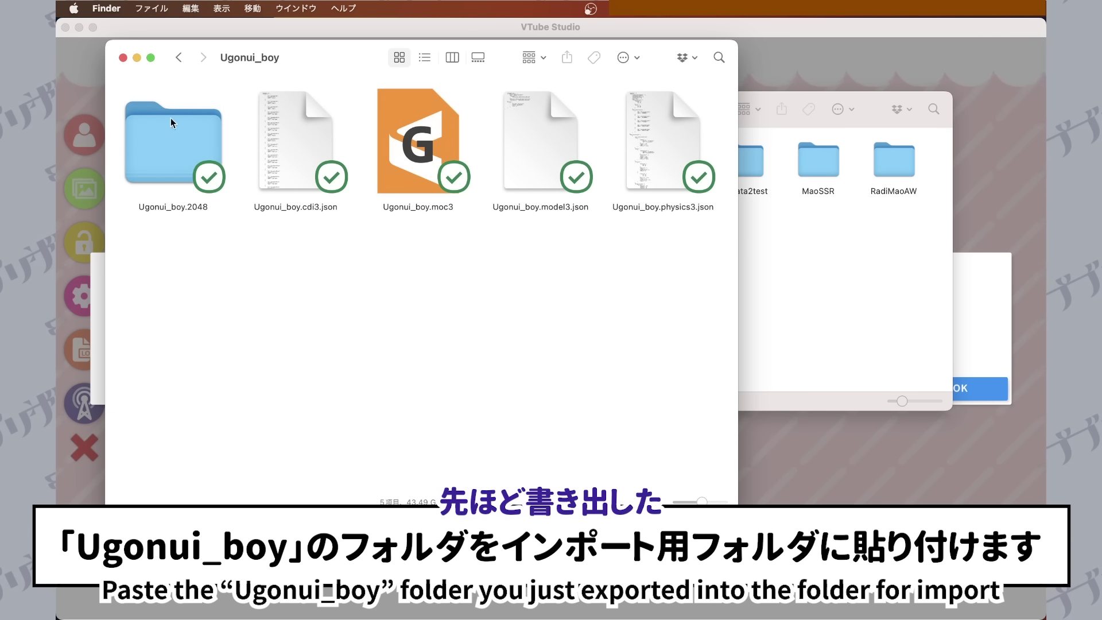
{"action": "left_click", "coordinate": [179, 58]}
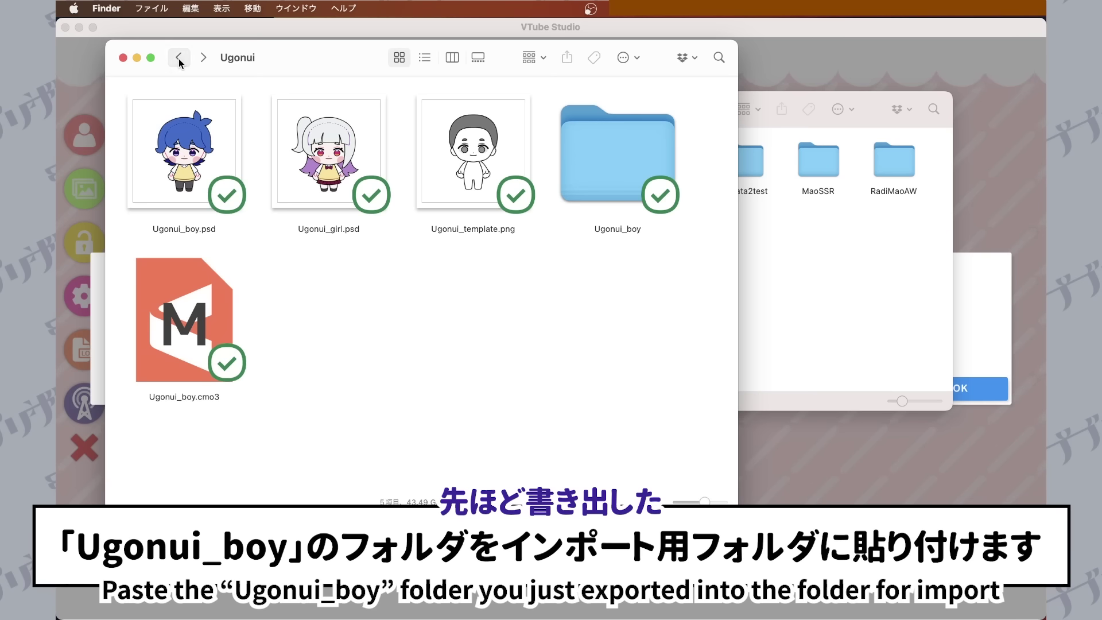
{"action": "left_click", "coordinate": [604, 211]}
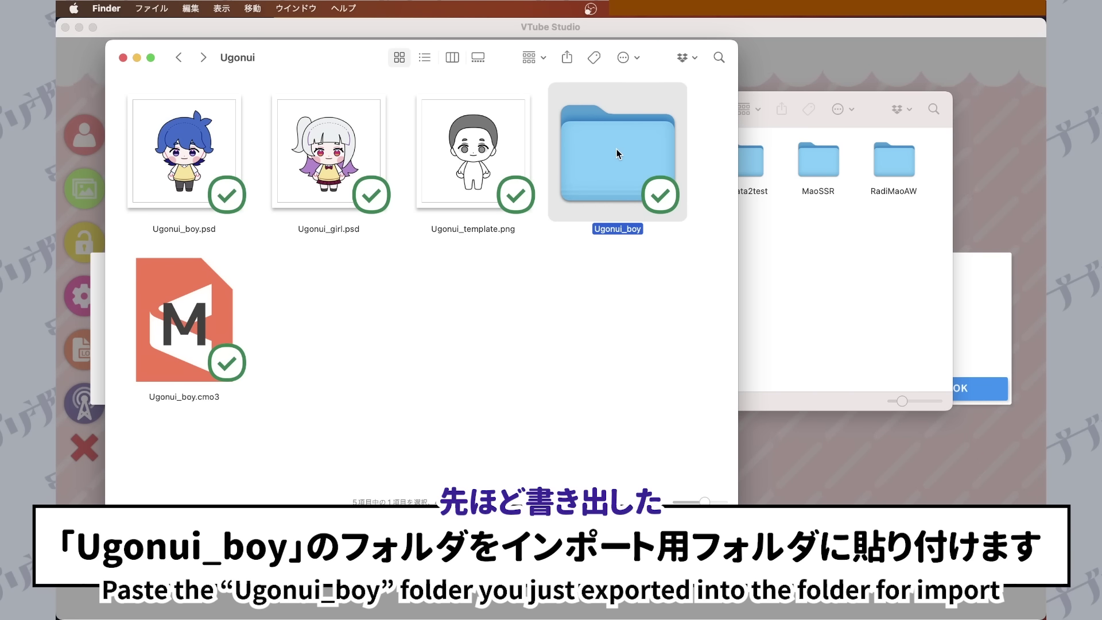
{"action": "left_click", "coordinate": [192, 7]}
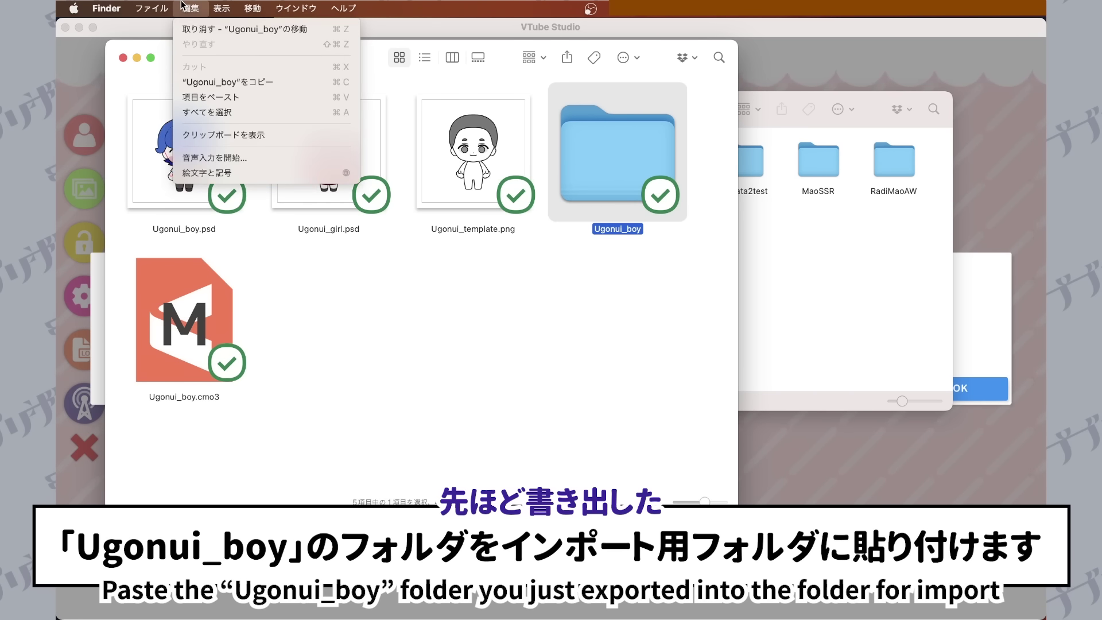
{"action": "left_click", "coordinate": [178, 81]}
Paste the copied Ugonui_boy folder into the Live2DModels folder.
{"action": "left_click", "coordinate": [797, 313]}
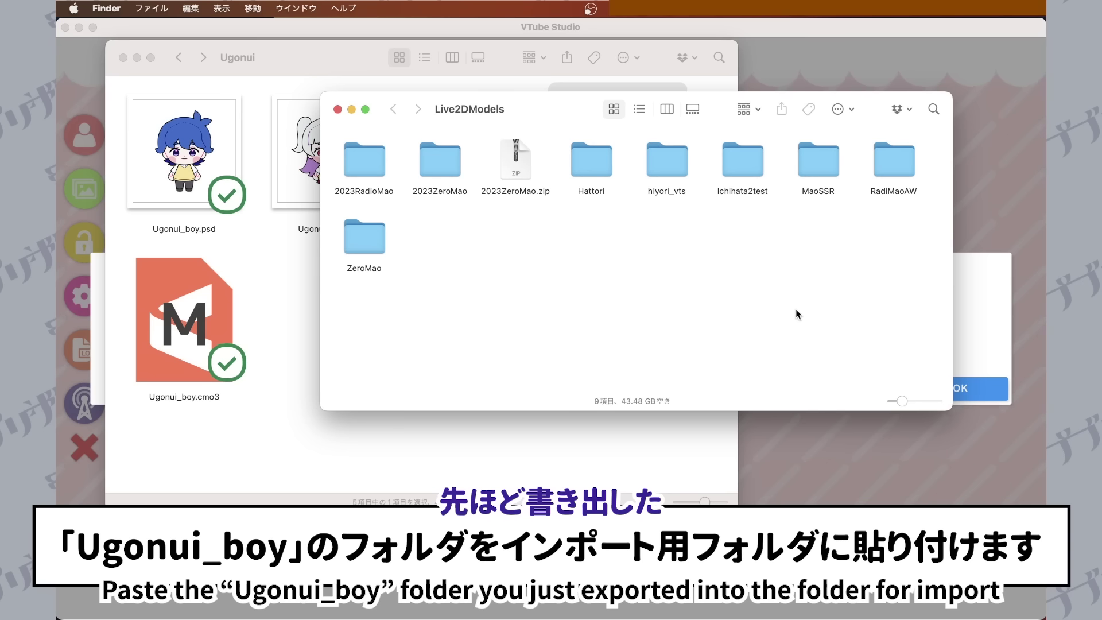
{"action": "left_click", "coordinate": [191, 8]}
{"action": "left_click", "coordinate": [199, 97]}
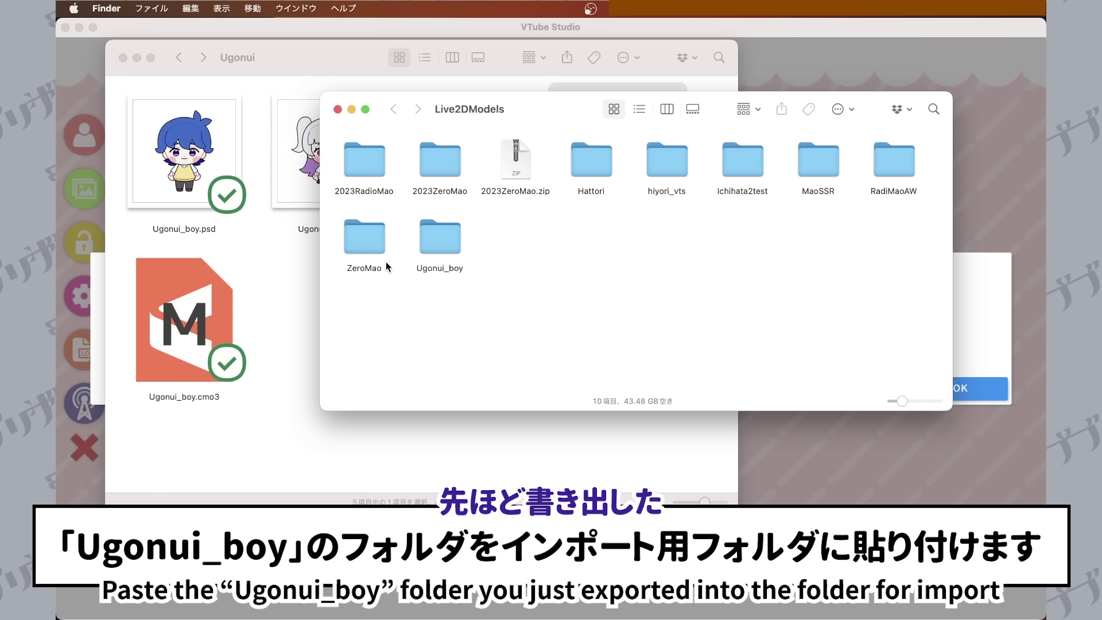
Return to VTube Studio, dismiss the import notice and reopen the model selection list.
{"action": "left_click", "coordinate": [968, 310]}
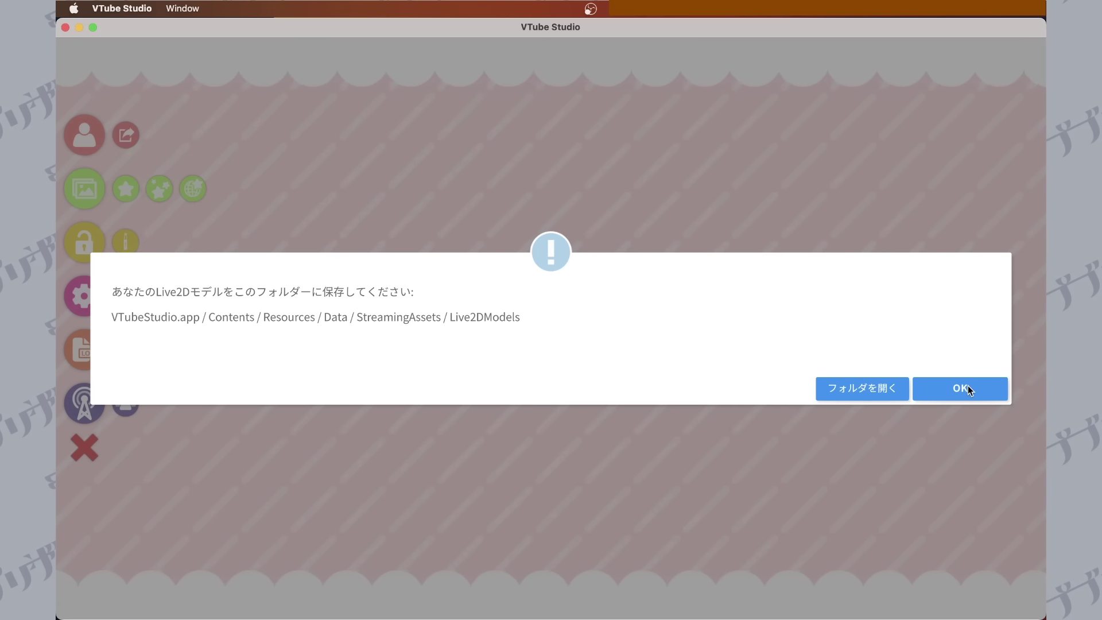
{"action": "left_click", "coordinate": [968, 388]}
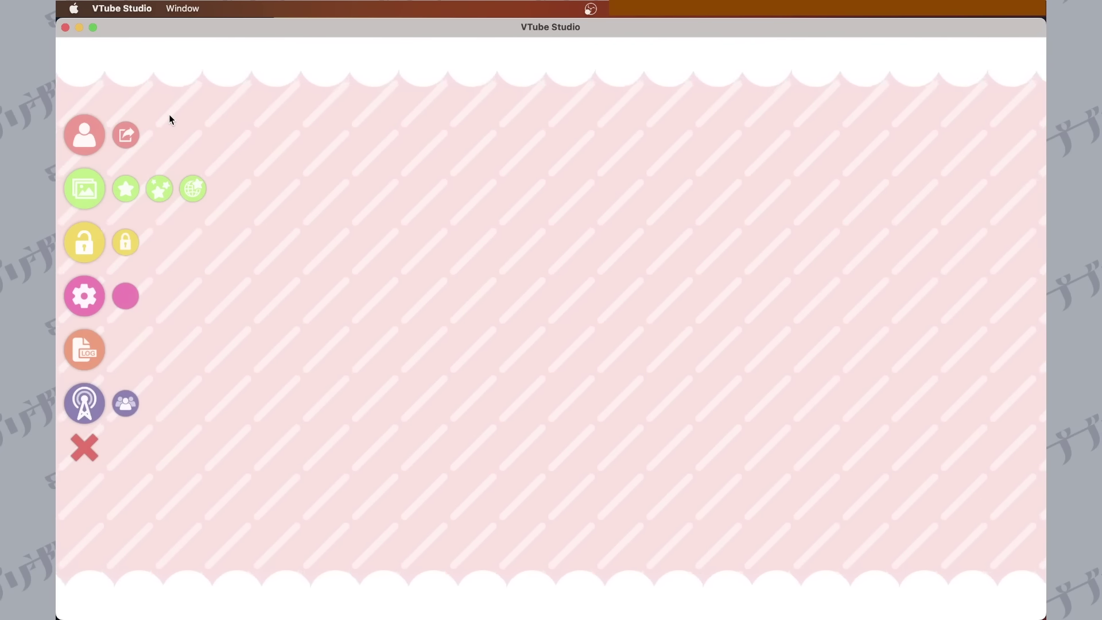
{"action": "left_click", "coordinate": [88, 129]}
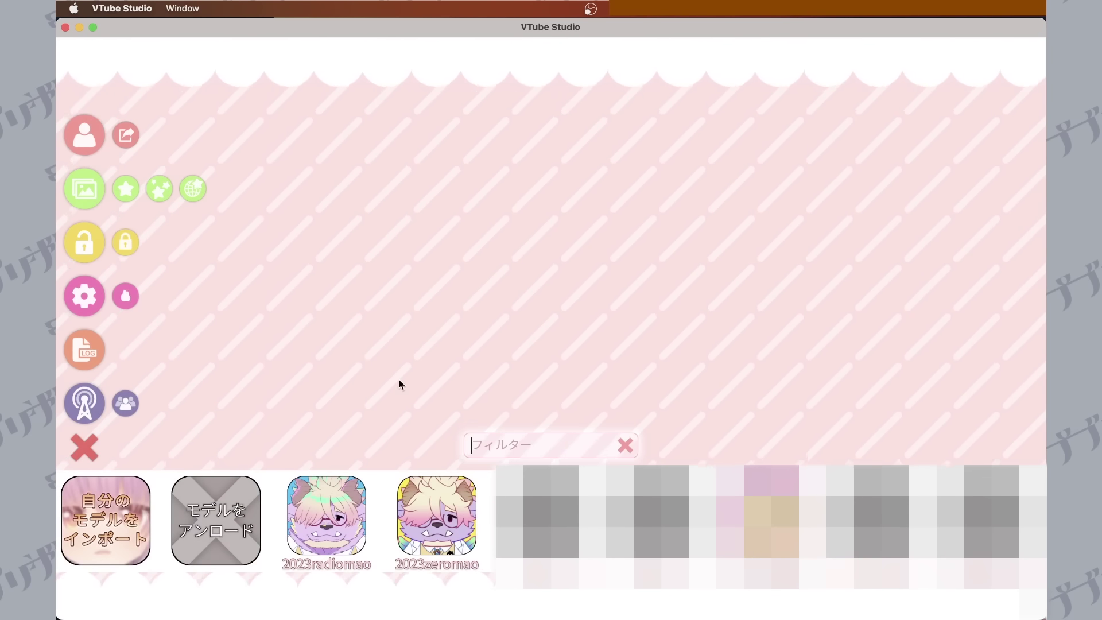
Load the Ugonui_boy model from the model list and run automatic setup (自動セットアップ) on it.
{"action": "scroll", "coordinate": [631, 517], "scroll_direction": "right", "scroll_amount": 5}
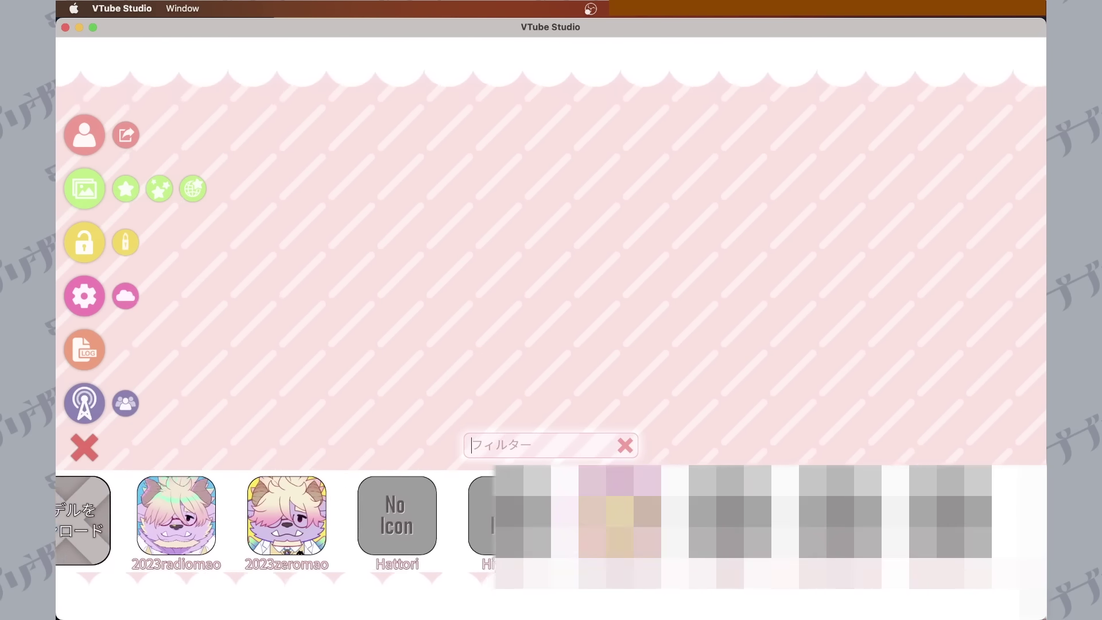
{"action": "left_click", "coordinate": [89, 126]}
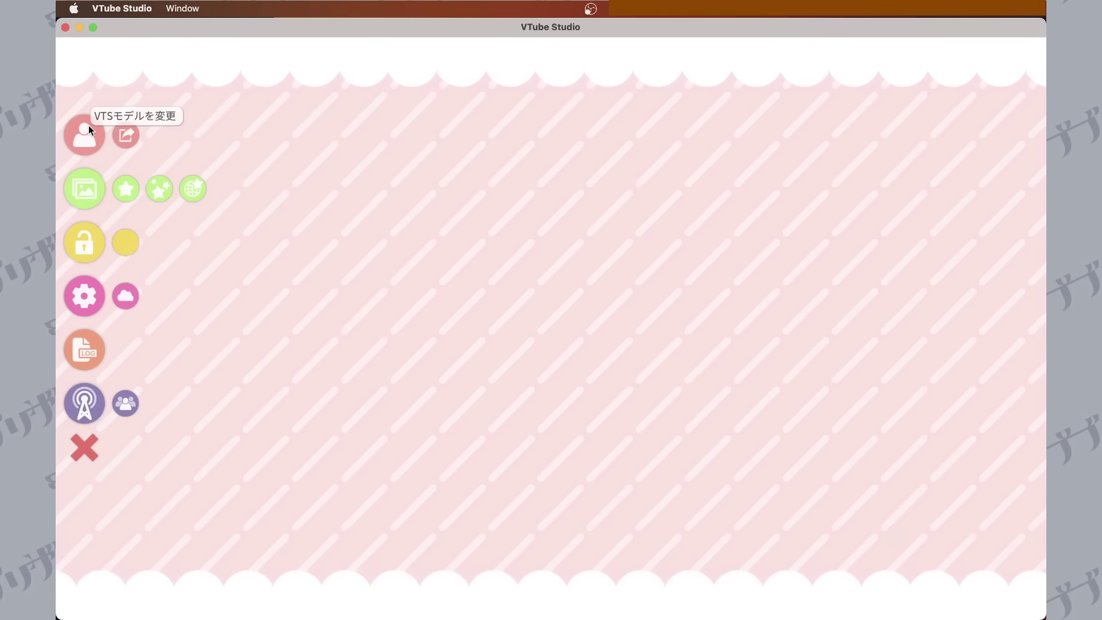
{"action": "left_click", "coordinate": [88, 128]}
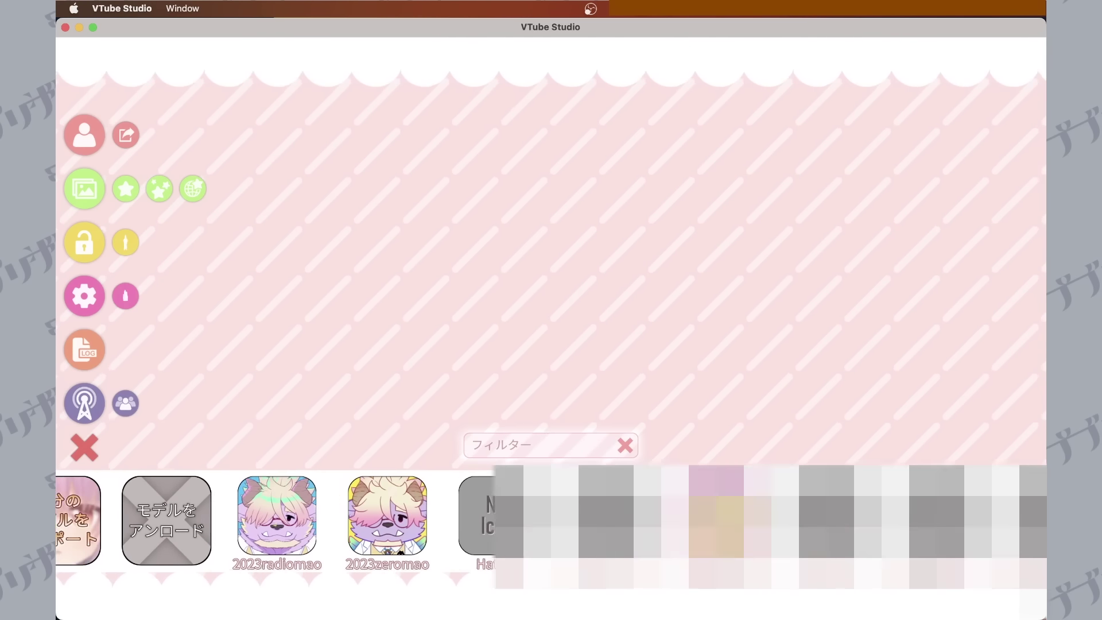
{"action": "scroll", "coordinate": [907, 539], "scroll_direction": "right", "scroll_amount": 10}
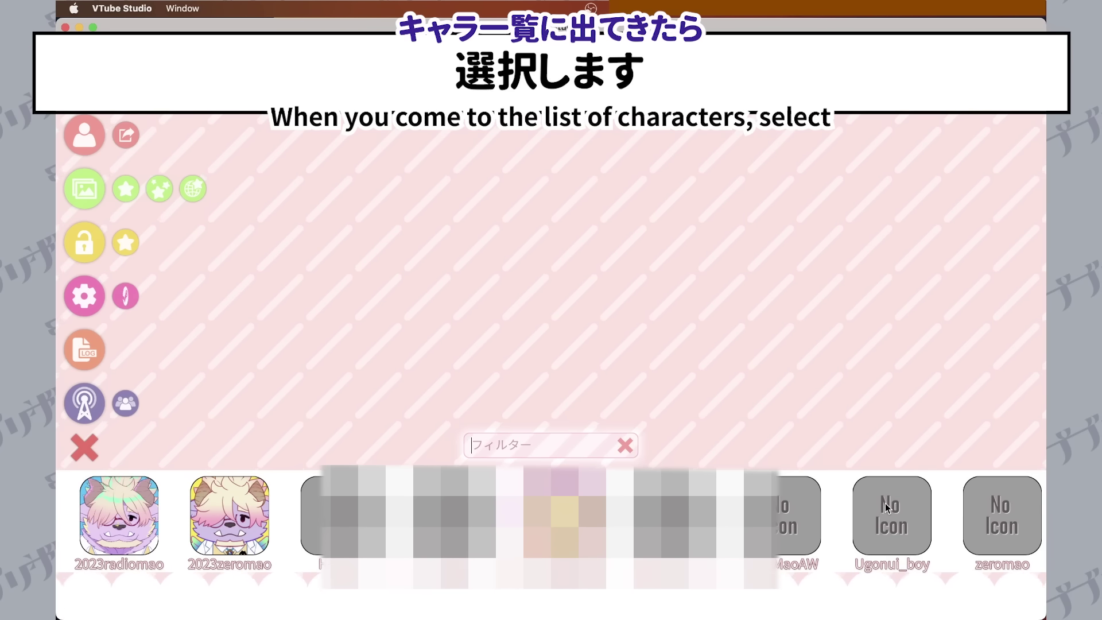
{"action": "left_click", "coordinate": [886, 506]}
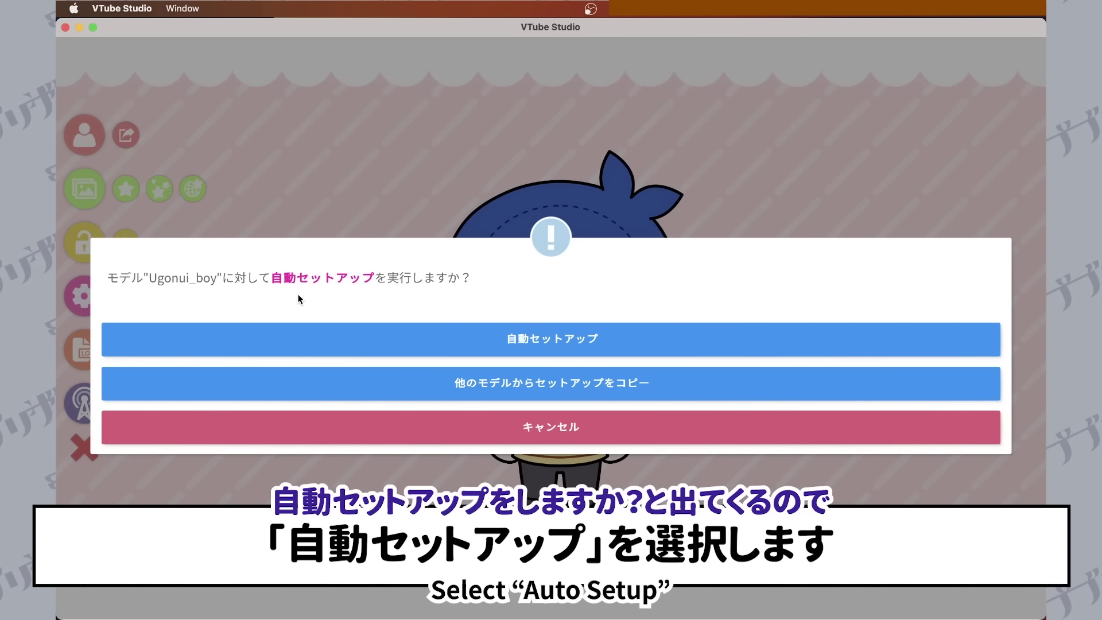
{"action": "left_click", "coordinate": [590, 338]}
{"action": "left_click", "coordinate": [725, 337]}
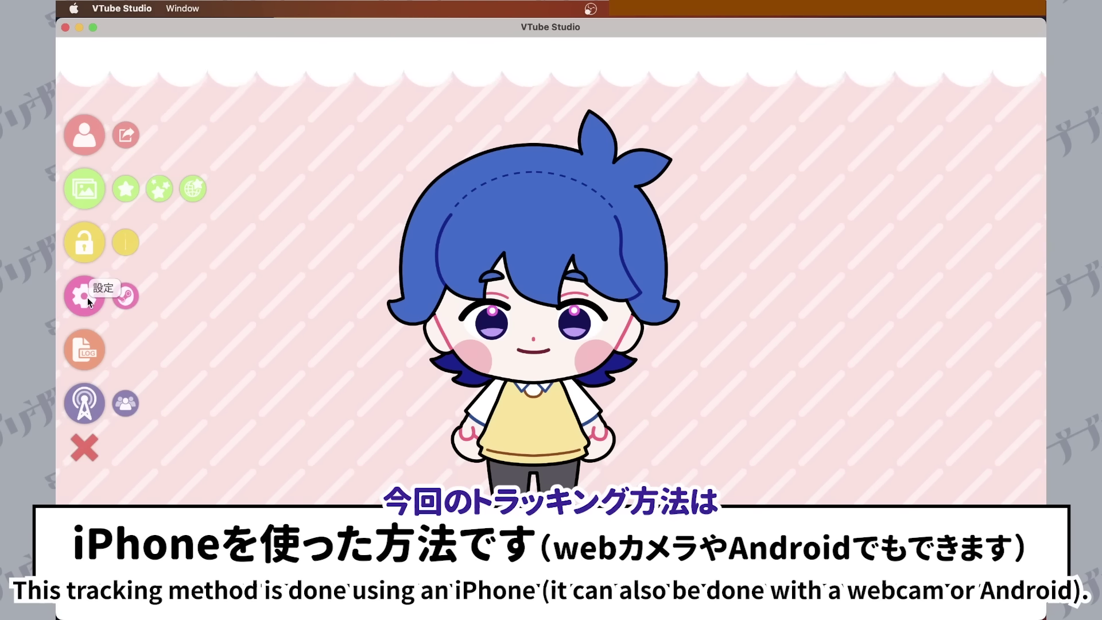
Show the computer's IP address from the WiFi smartphone connection settings (スマホ接続設定).
{"action": "left_click", "coordinate": [87, 297]}
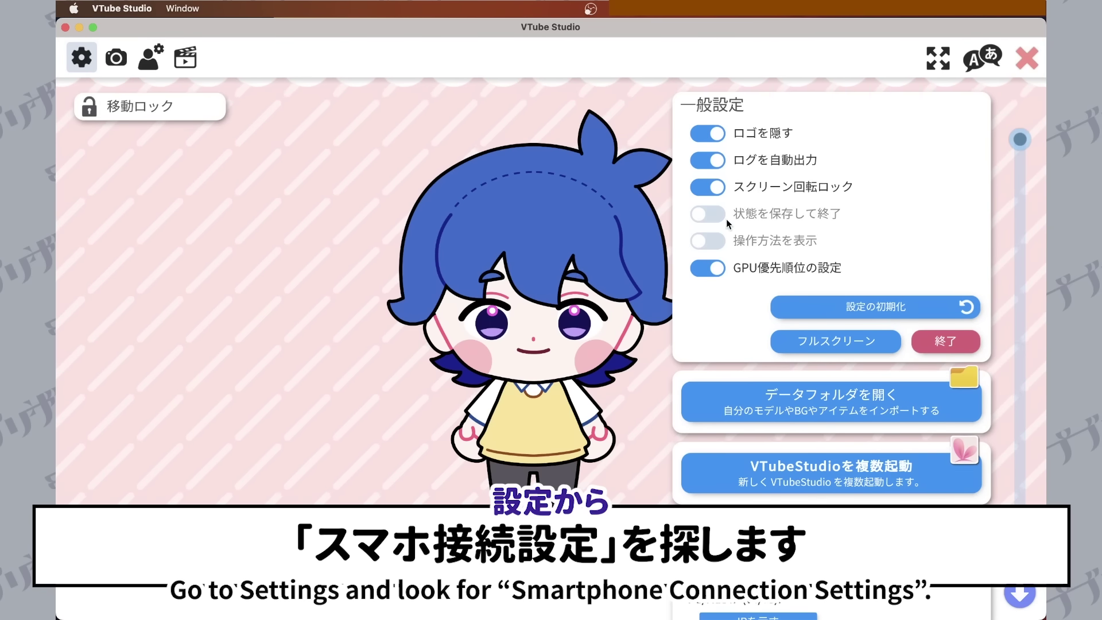
{"action": "scroll", "coordinate": [790, 218], "scroll_direction": "down", "scroll_amount": 5}
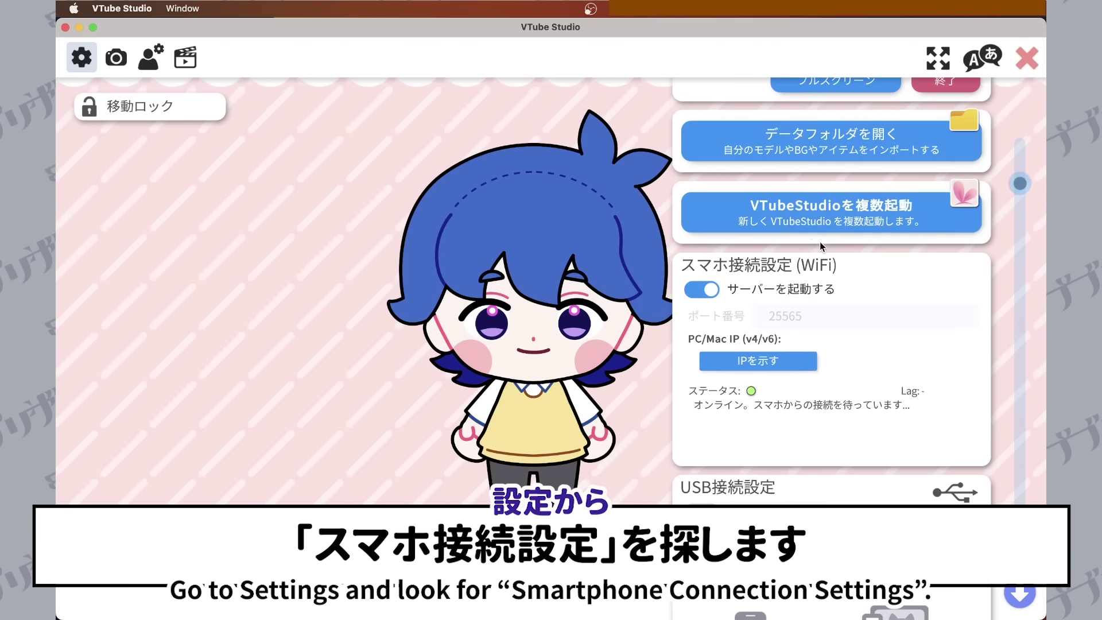
{"action": "scroll", "coordinate": [821, 258], "scroll_direction": "up", "scroll_amount": 2}
{"action": "scroll", "coordinate": [838, 285], "scroll_direction": "down", "scroll_amount": 2}
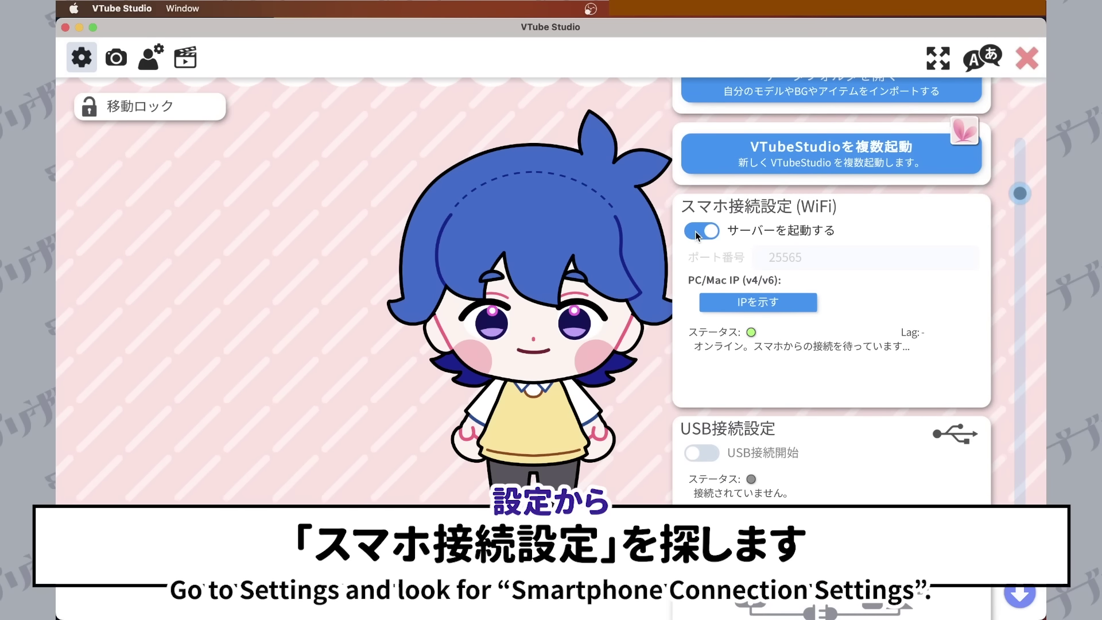
{"action": "left_click", "coordinate": [775, 298]}
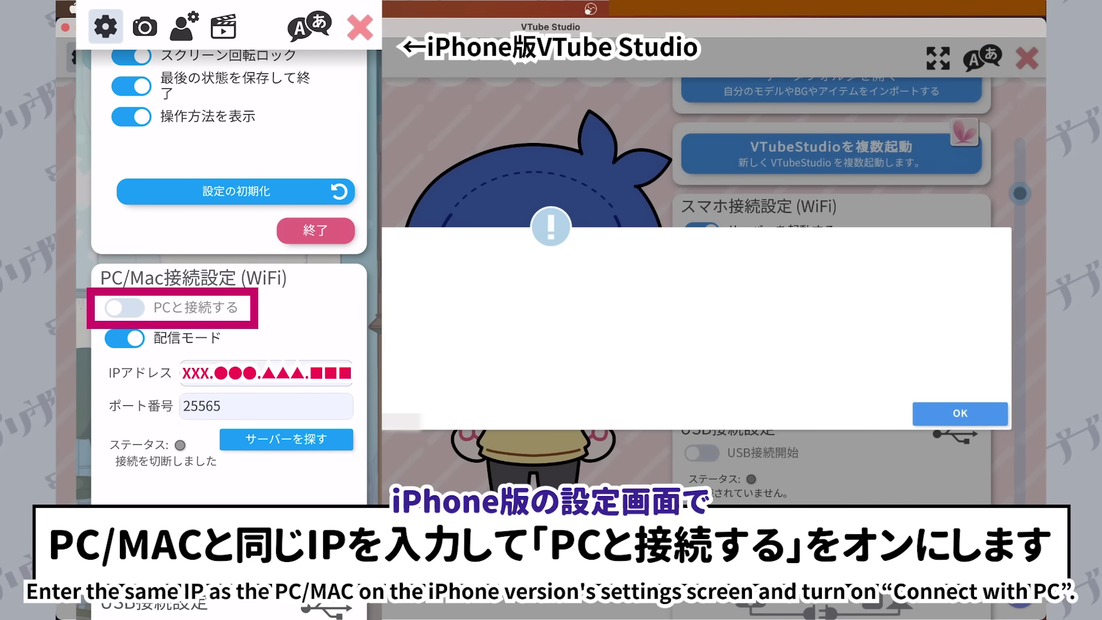
Turn on PCと接続する in the iPhone version's WiFi connection settings and leave the Mac's settings for the main menu.
{"action": "left_click", "coordinate": [124, 308]}
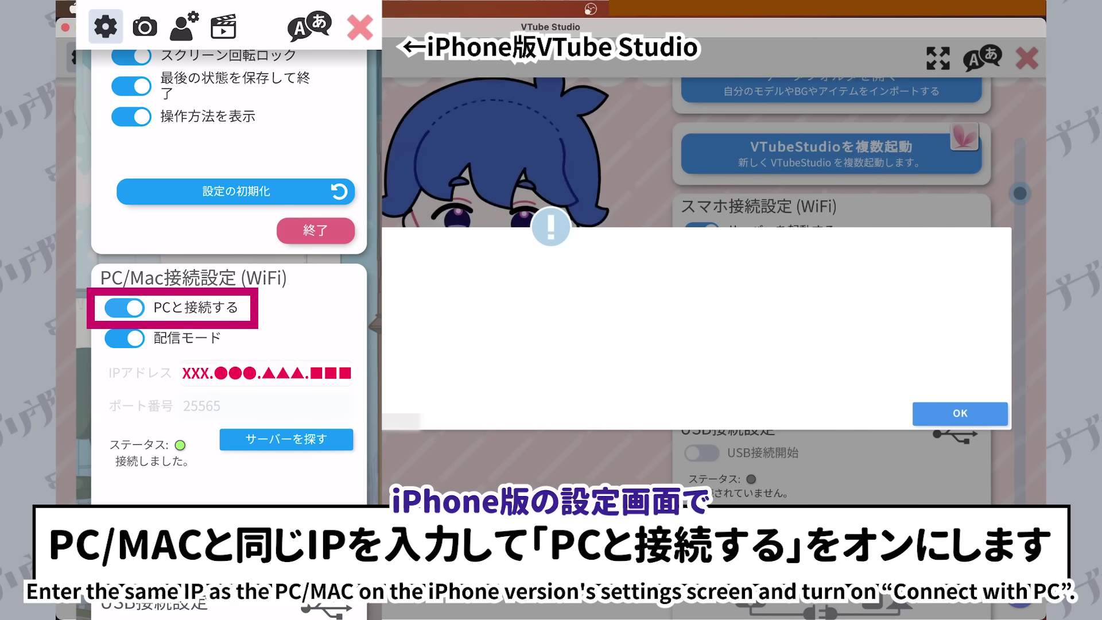
{"action": "left_click", "coordinate": [938, 411]}
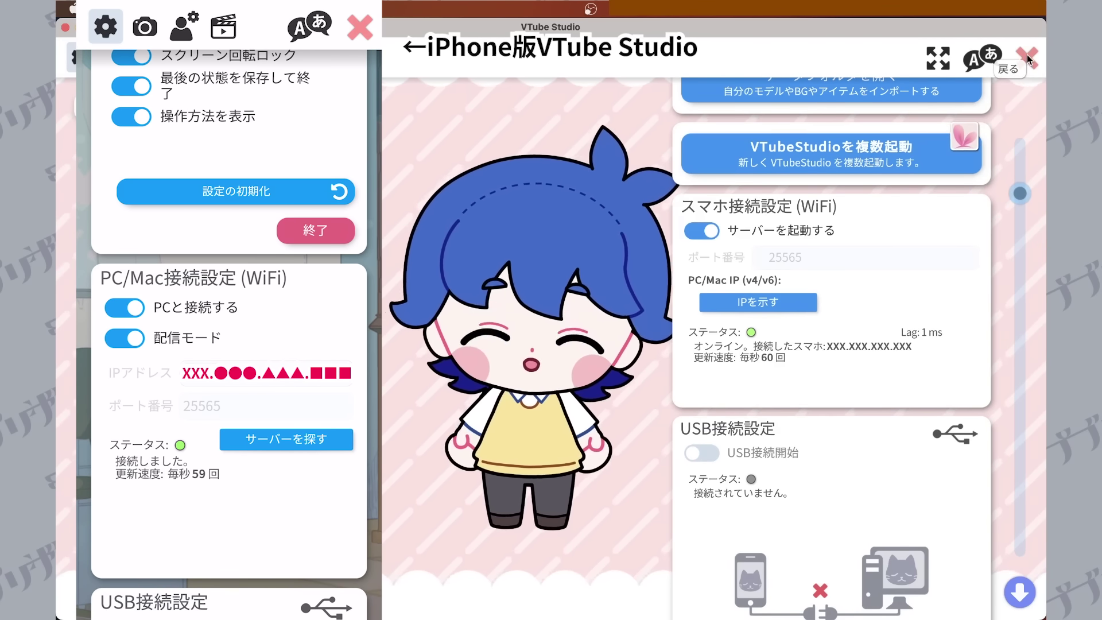
{"action": "left_click", "coordinate": [1027, 58]}
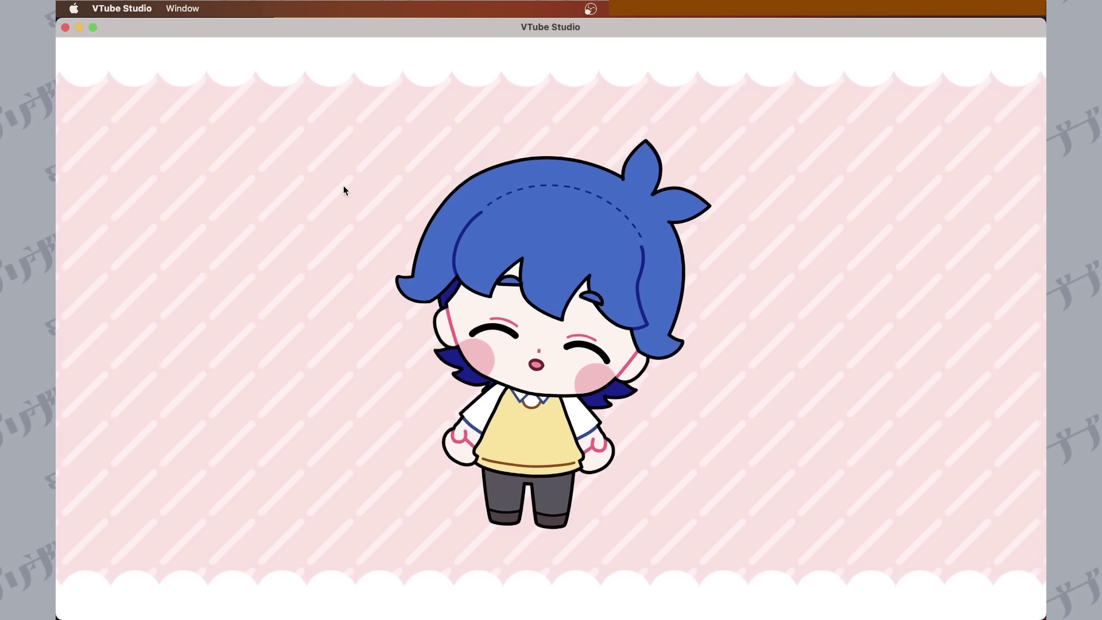
{"action": "double_click", "coordinate": [315, 162]}
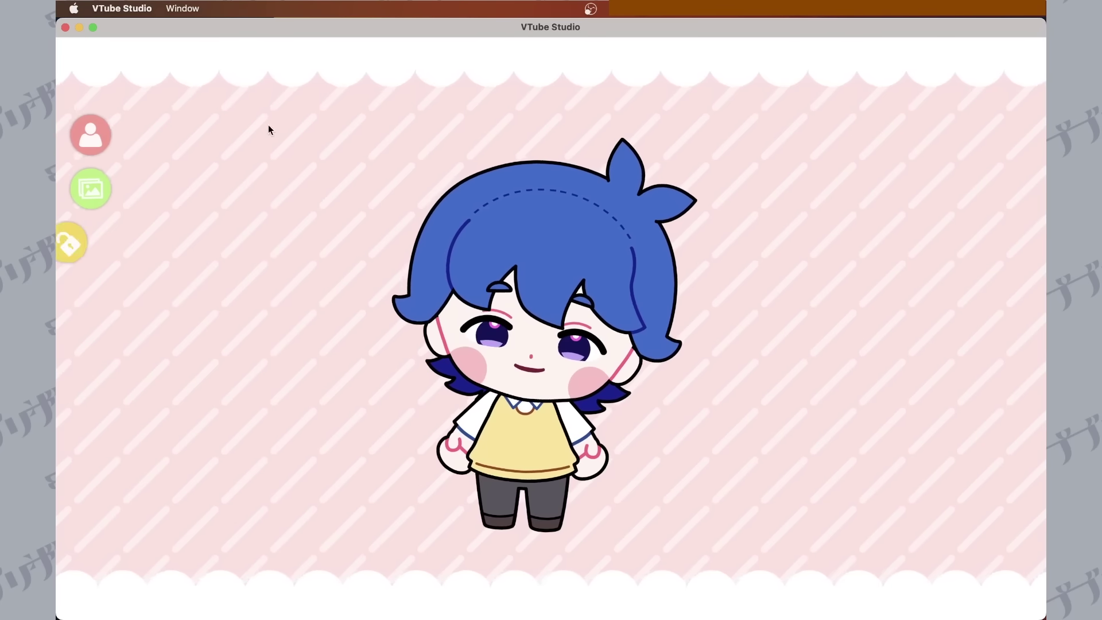